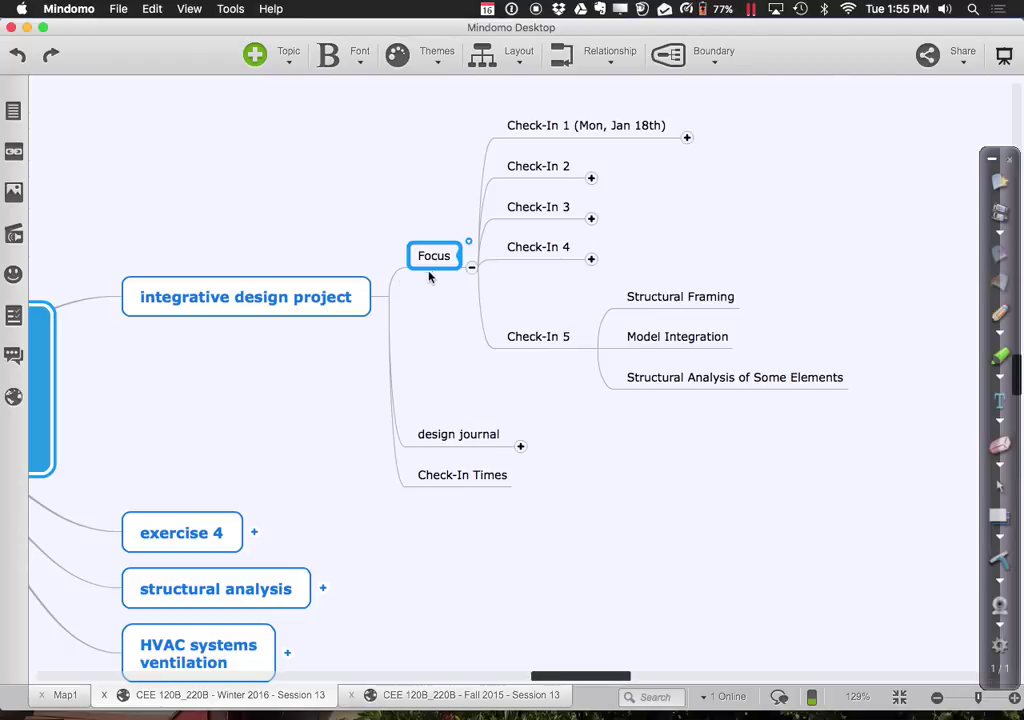
# - Collapse the Focus branch and expand the exercise 4 and structural analysis topics in the mind map
pyautogui.click(471, 267)
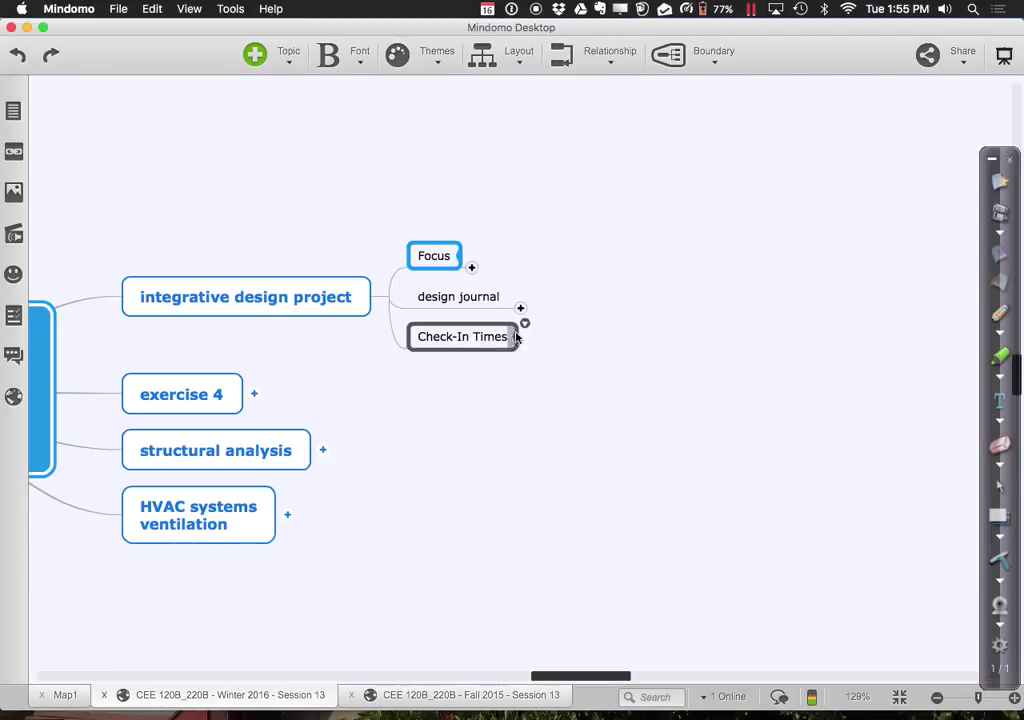
pyautogui.click(255, 393)
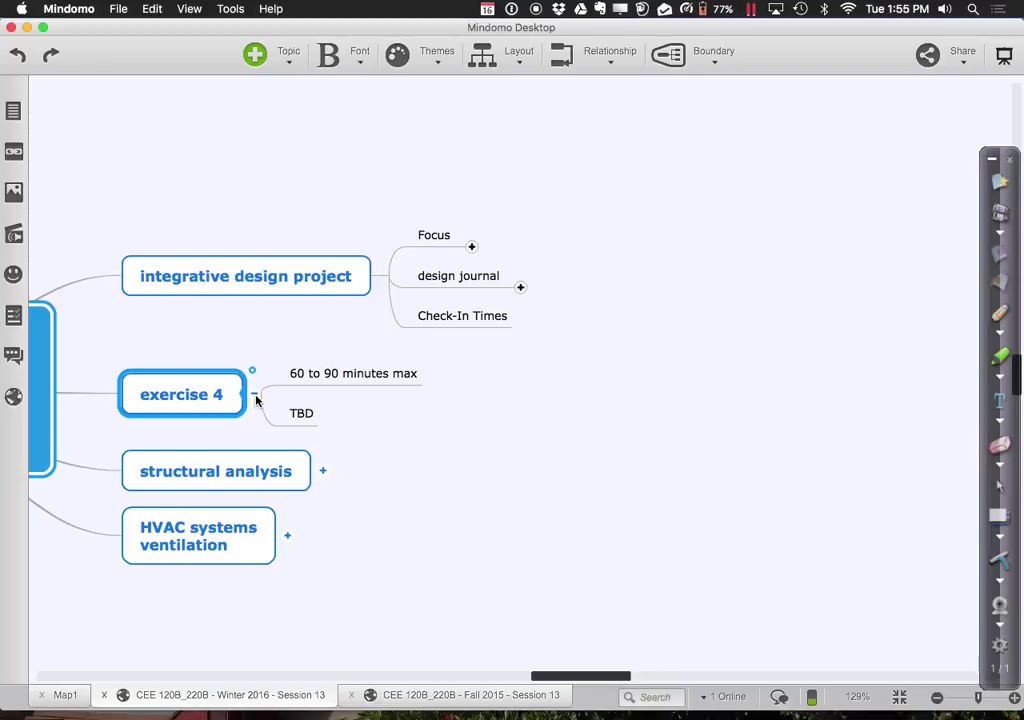
pyautogui.click(321, 472)
pyautogui.scroll(-3, 322, 474)
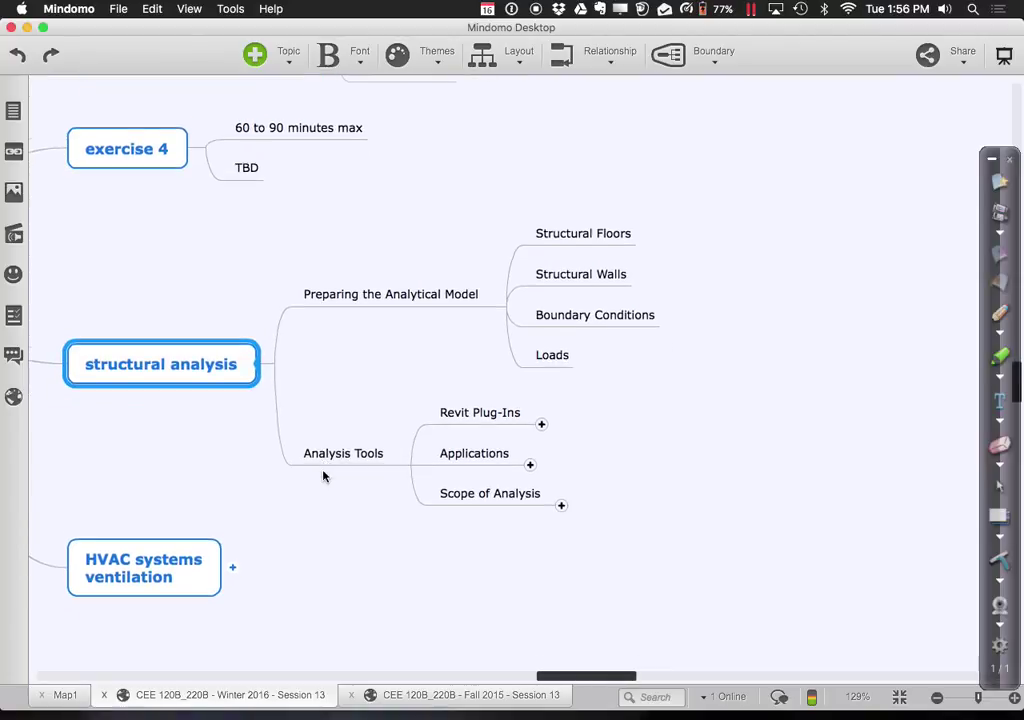
pyautogui.scroll(-1, 322, 476)
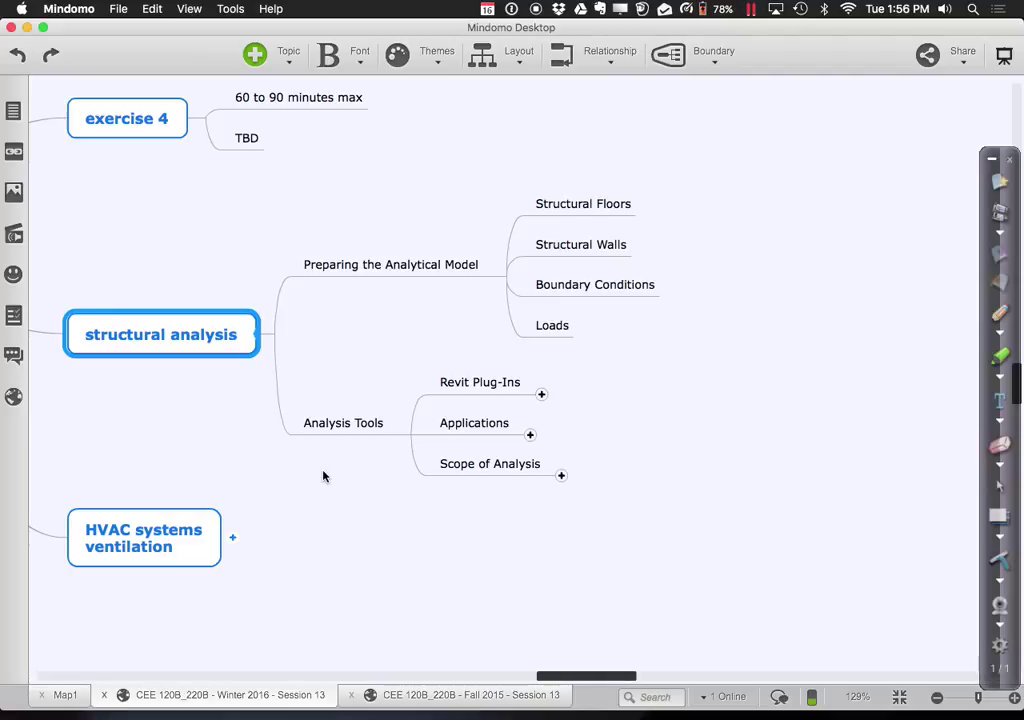
# - Switch to Chrome, load bimtopia.com in place of the A360 page, and view the Global AEC topics in an enlarged window
pyautogui.moveTo(381, 716)
pyautogui.click(421, 705)
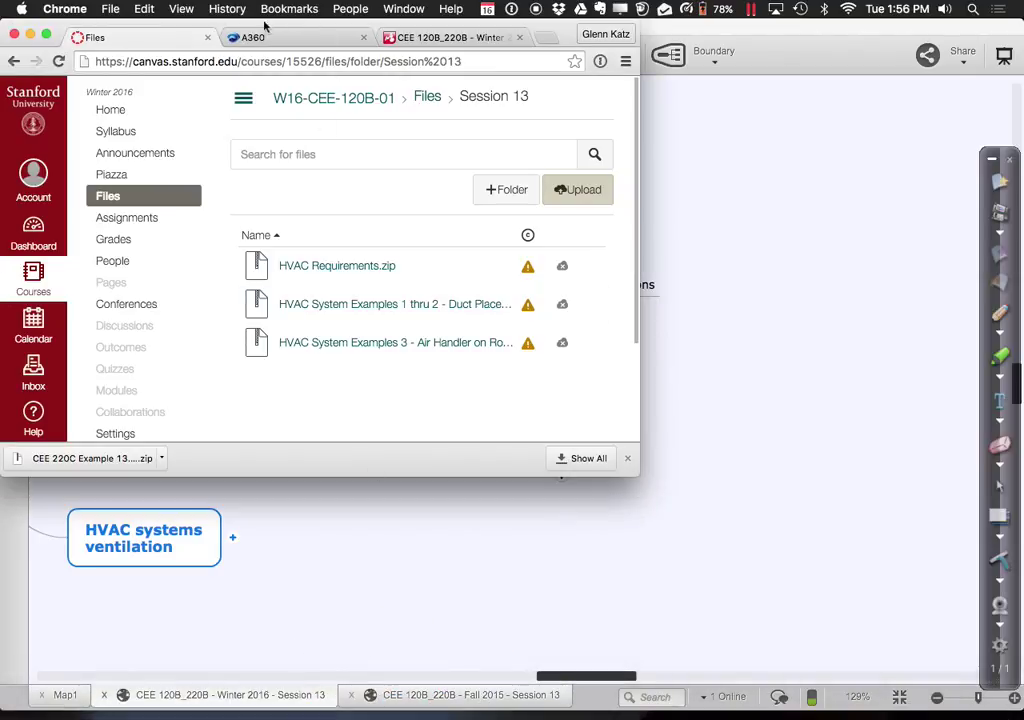
pyautogui.click(255, 38)
pyautogui.click(256, 61)
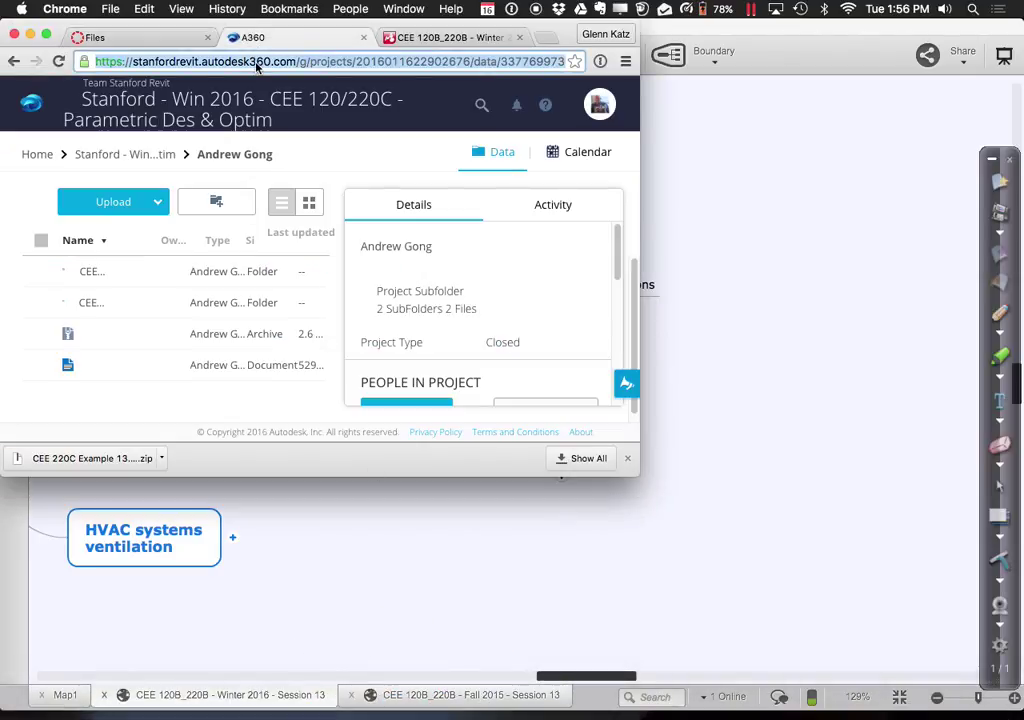
pyautogui.write('bimo')
pyautogui.press('BackSpace')
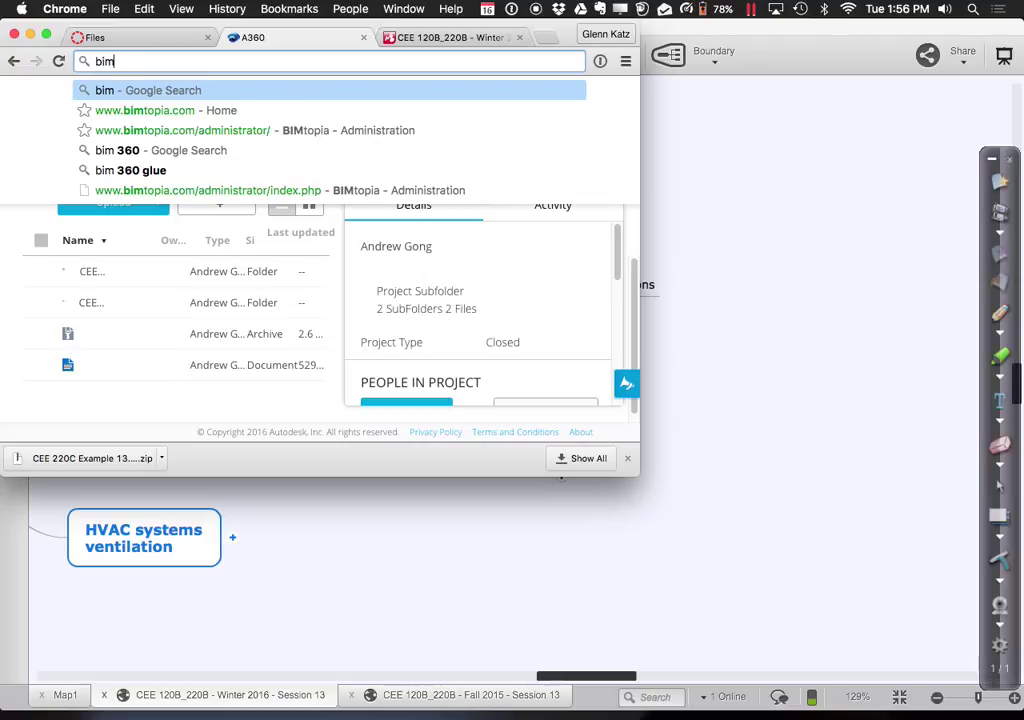
pyautogui.write('topia.com')
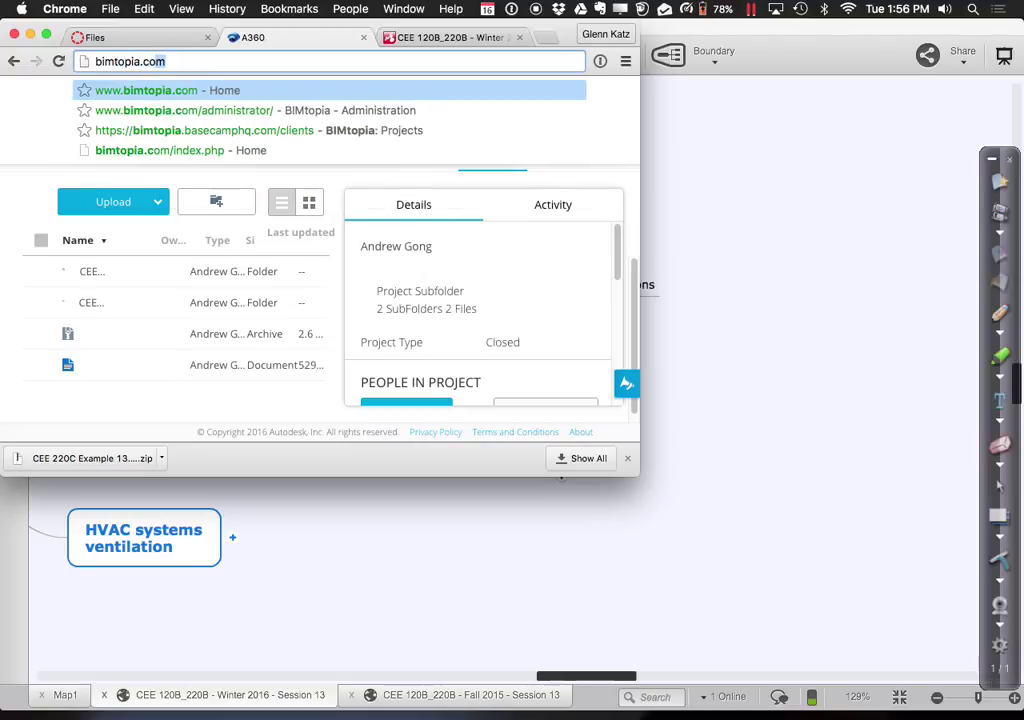
pyautogui.press('Return')
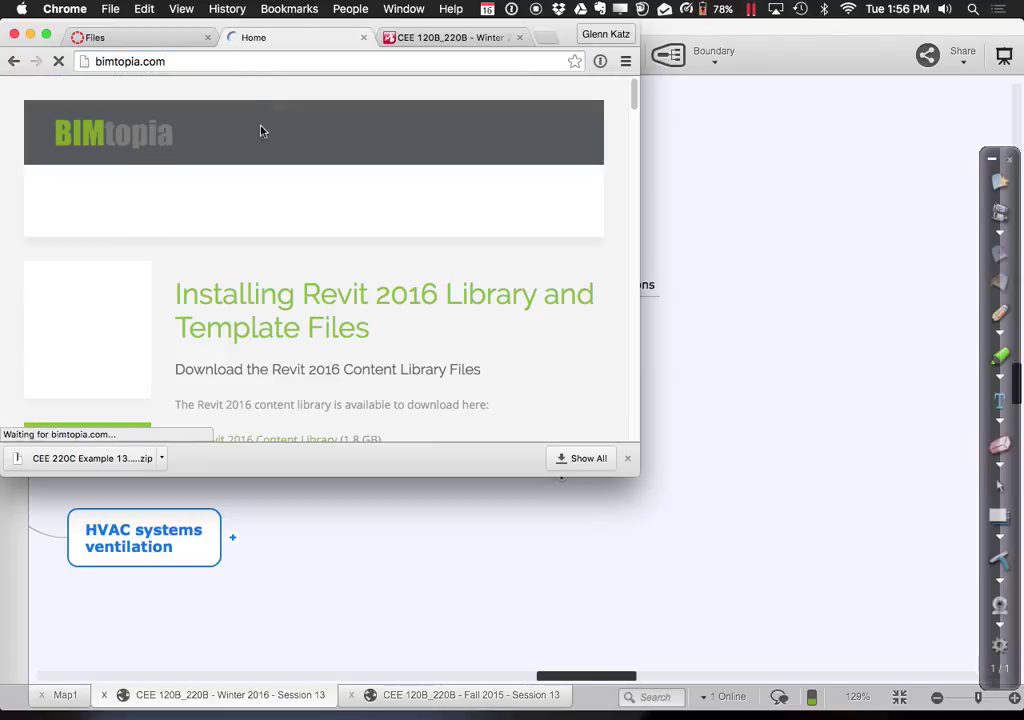
pyautogui.moveTo(637, 473); pyautogui.dragTo(897, 630)
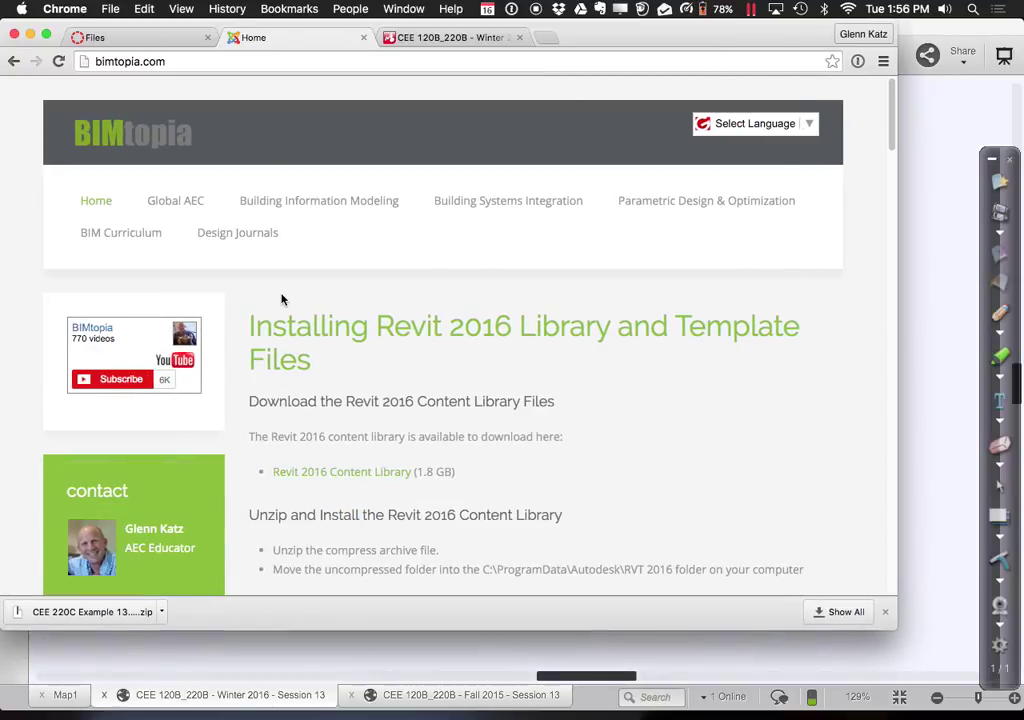
pyautogui.moveTo(173, 203)
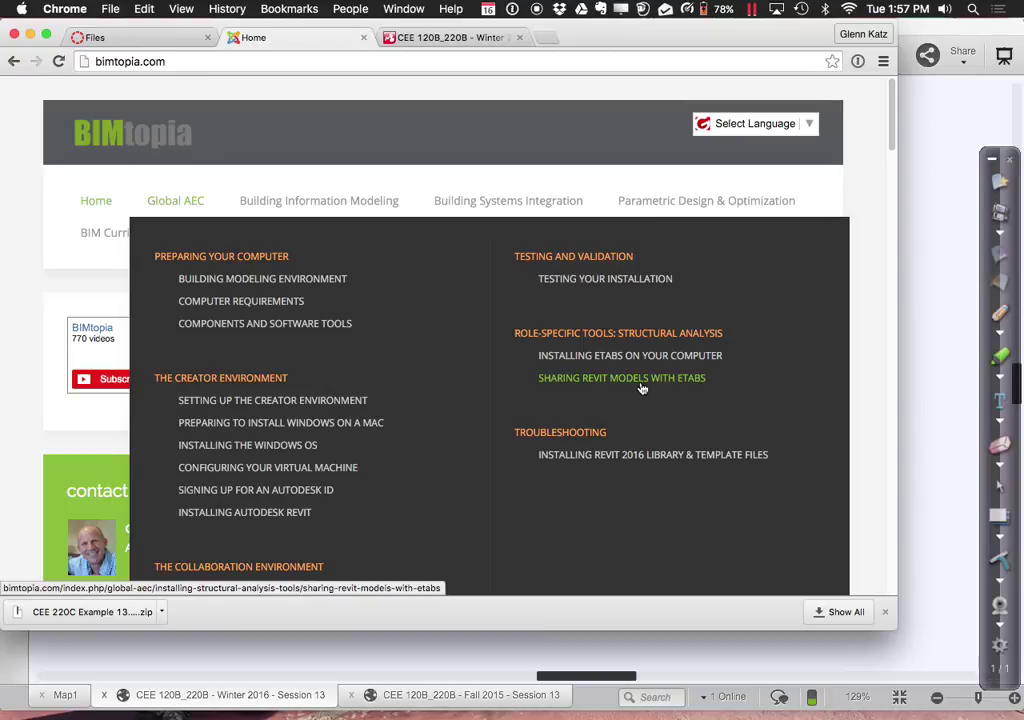
# - Switch back to the Mindomo map and expand the Applications and Scope of Analysis branches under Analysis Tools
pyautogui.click(921, 513)
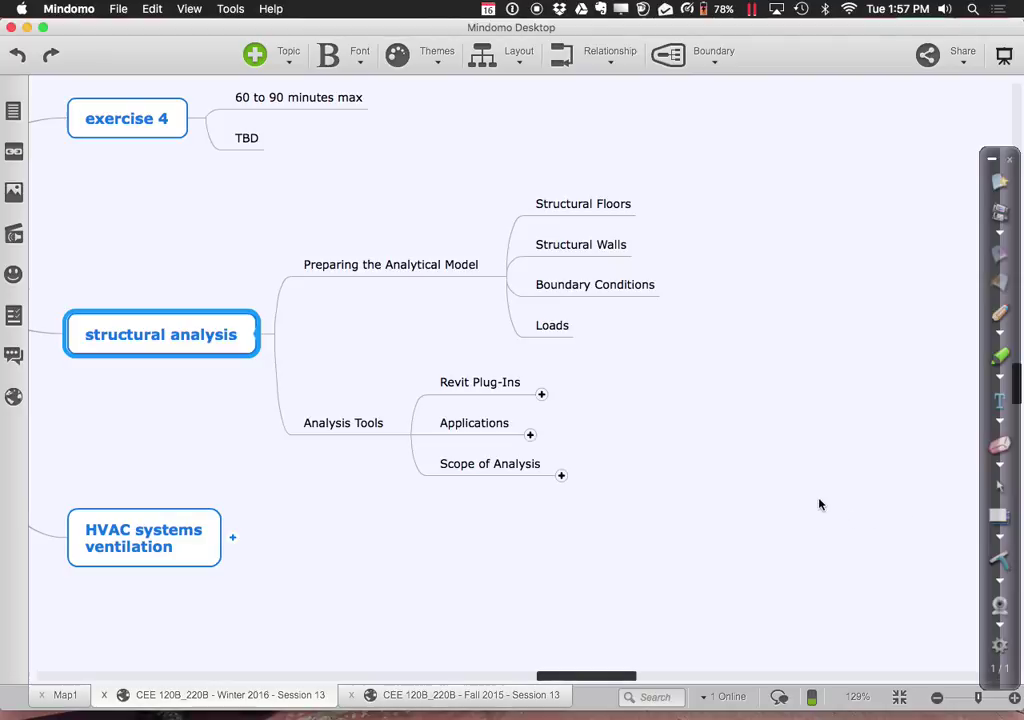
pyautogui.click(530, 436)
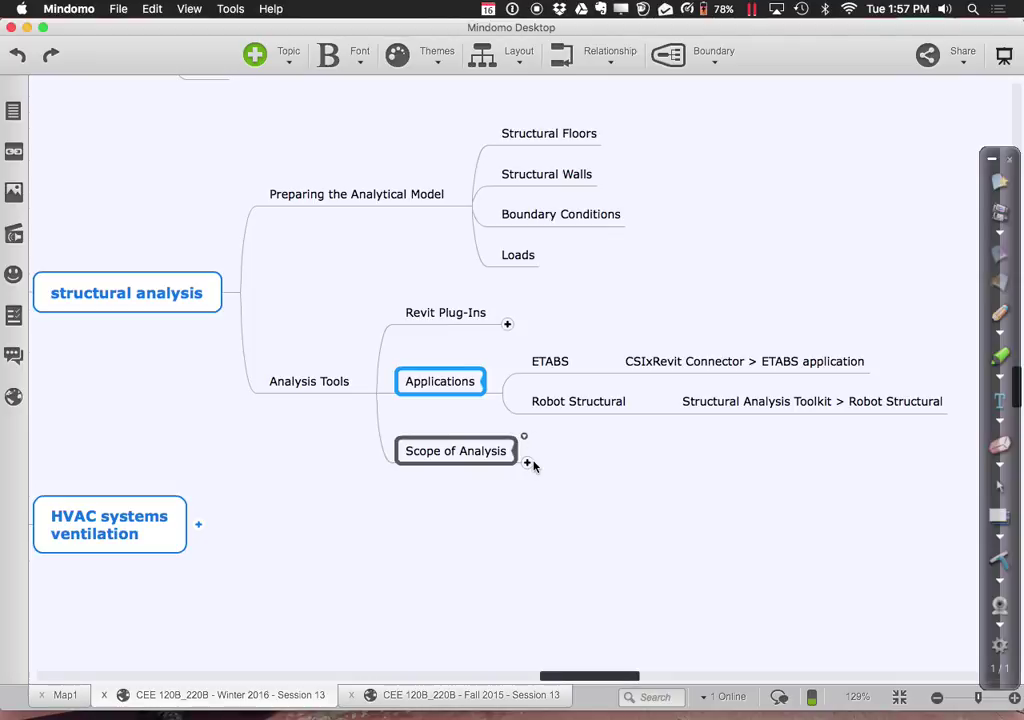
pyautogui.click(528, 463)
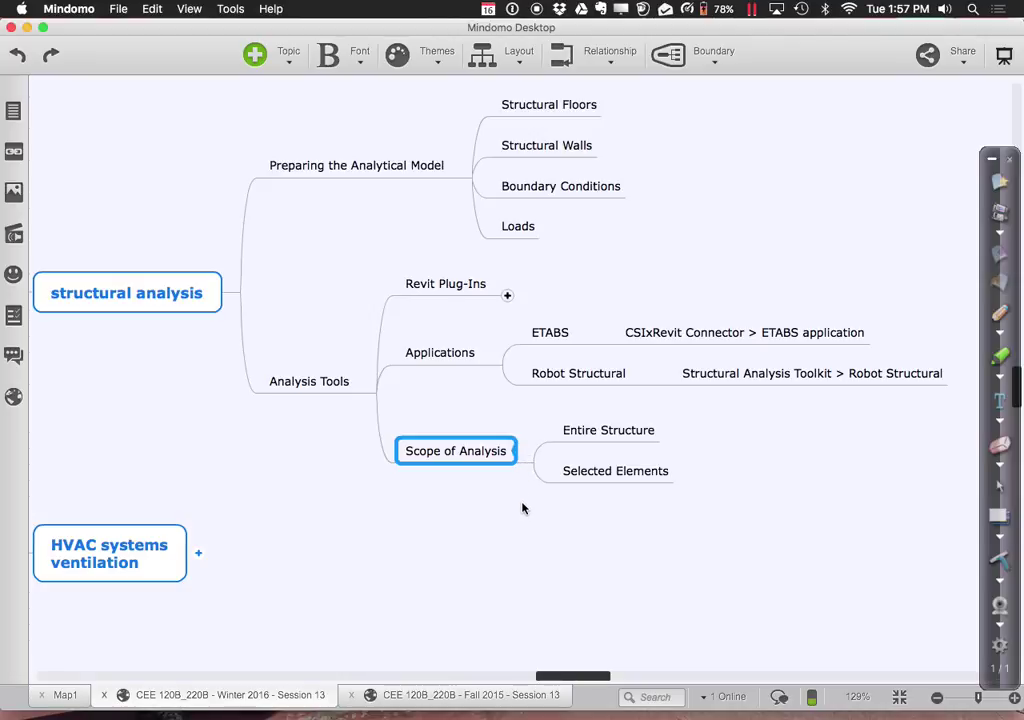
# - Switch to Revit and open the project Simple Frame for Analysis - Steel from Session 11's Structural Analysis Examples, Revit Models folder
pyautogui.hotkey('ctrl', 'Right')
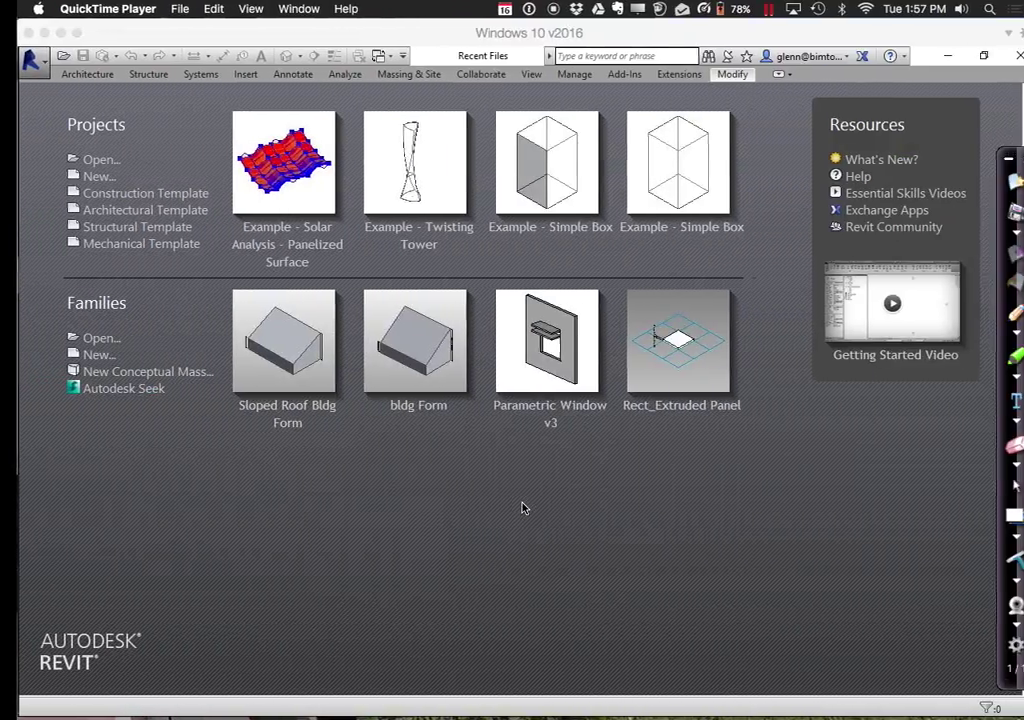
pyautogui.click(94, 169)
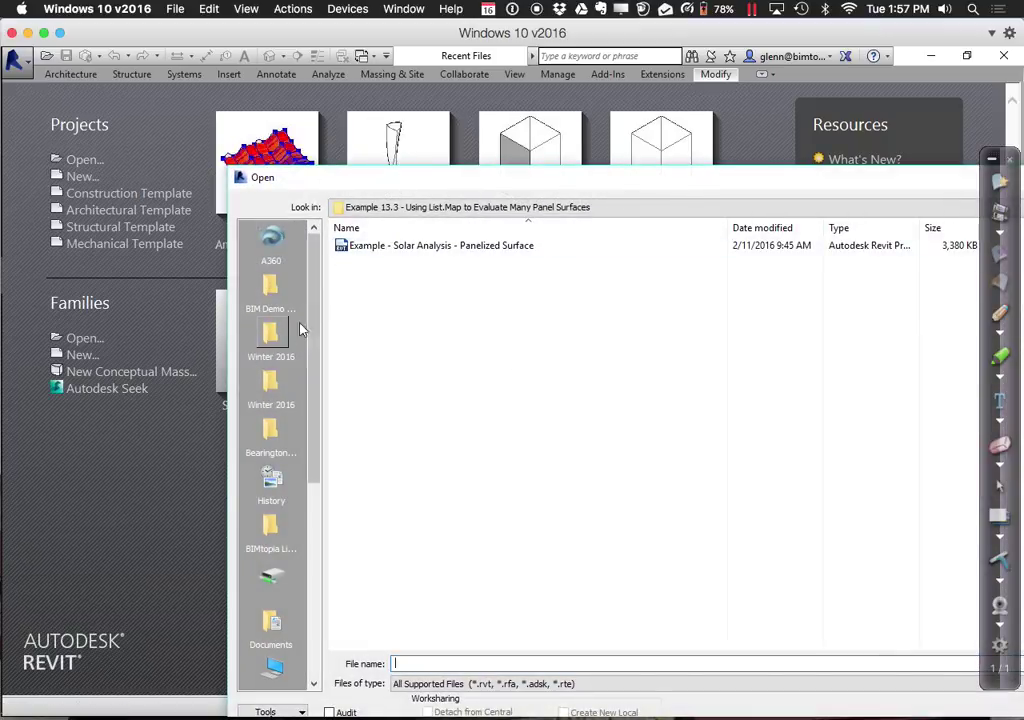
pyautogui.click(268, 400)
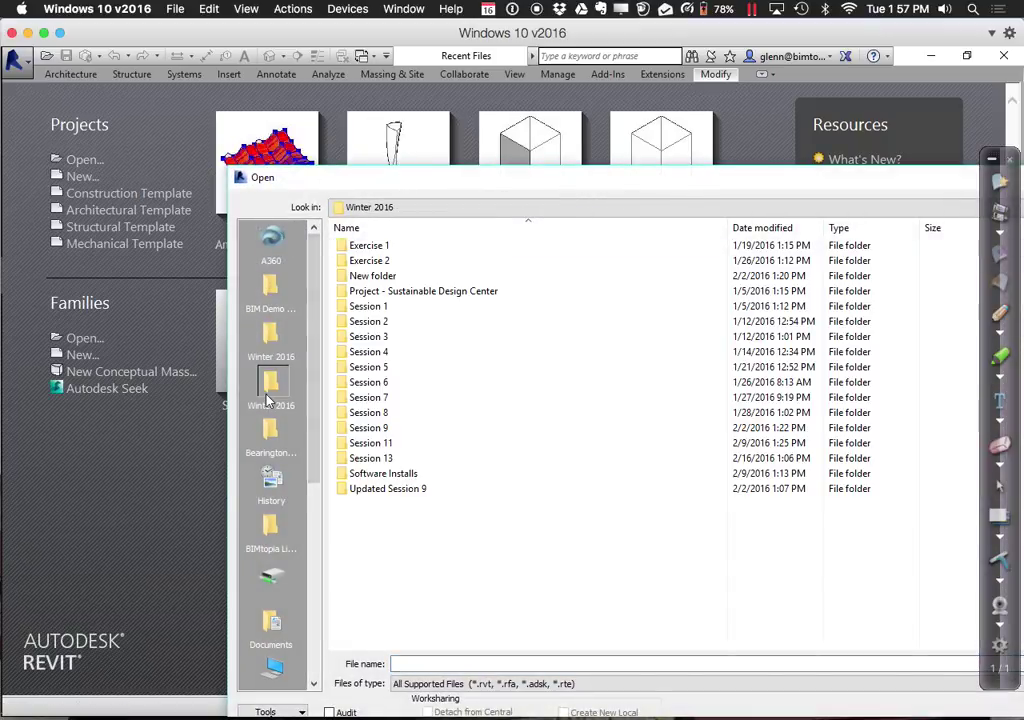
pyautogui.doubleClick(381, 448)
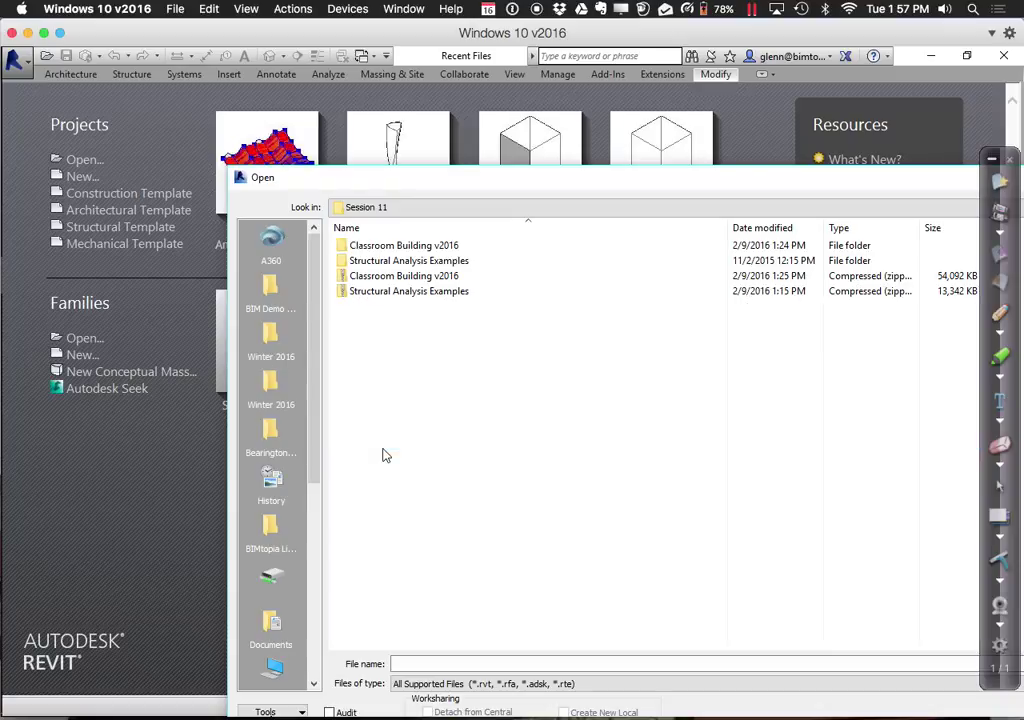
pyautogui.doubleClick(427, 262)
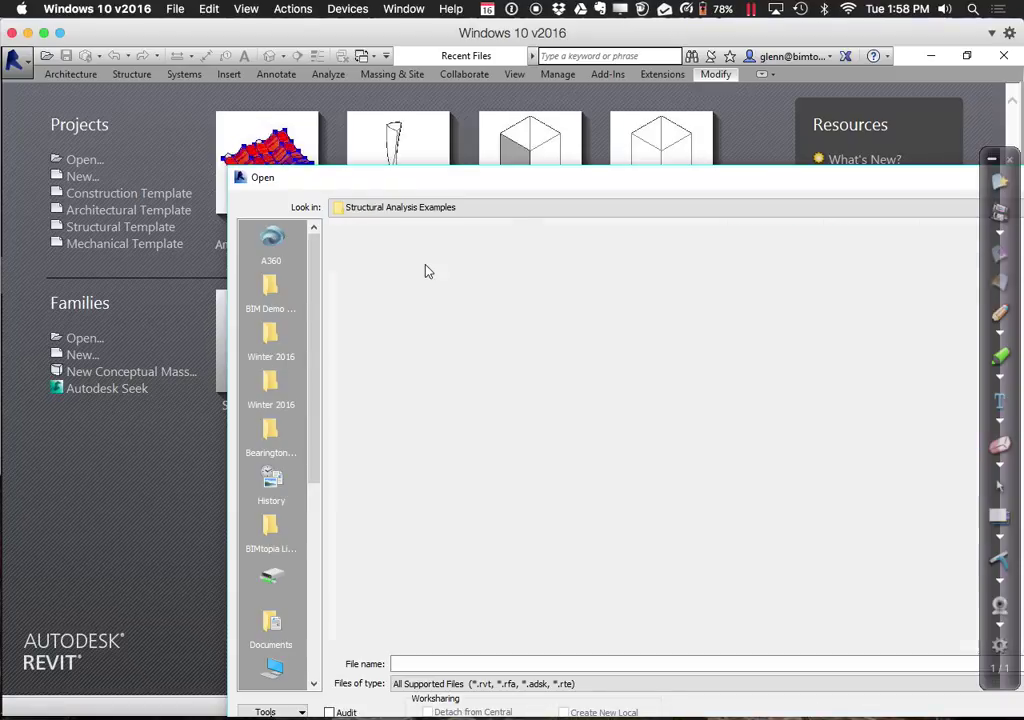
pyautogui.doubleClick(405, 264)
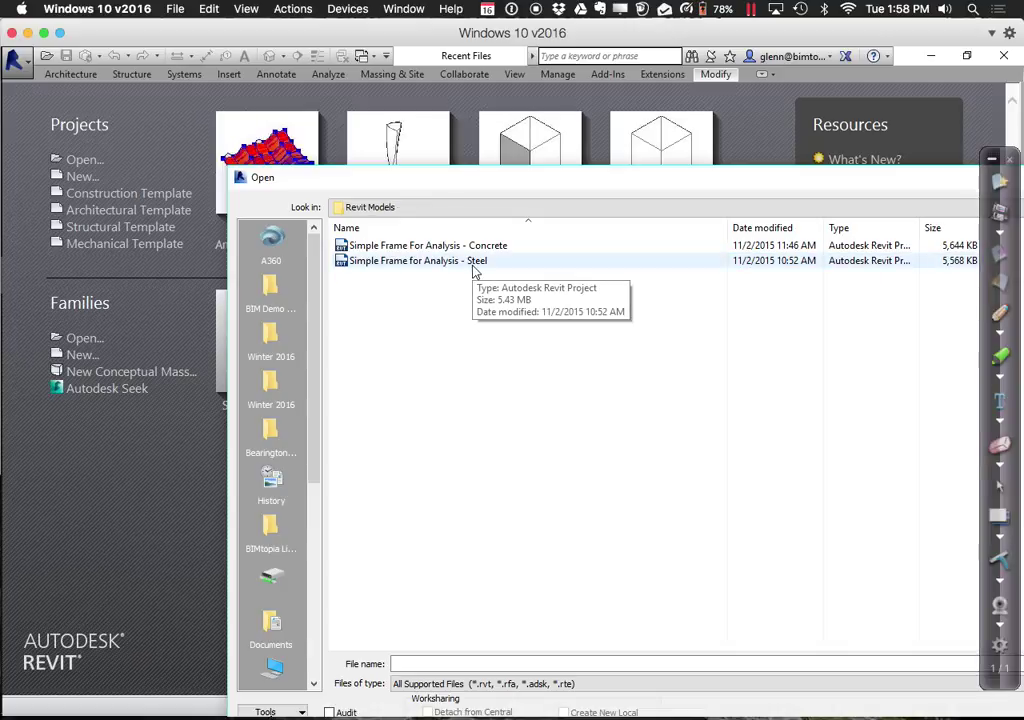
pyautogui.doubleClick(474, 264)
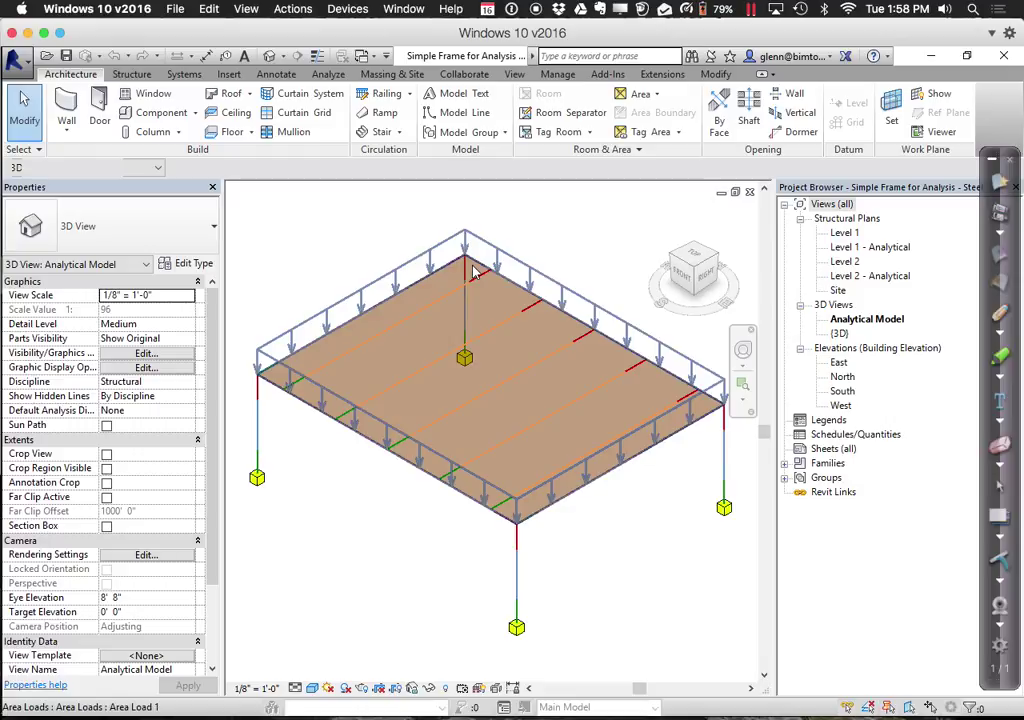
# - Examine the load case and forces of the existing area load on the analytical floor
pyautogui.moveTo(521, 679)
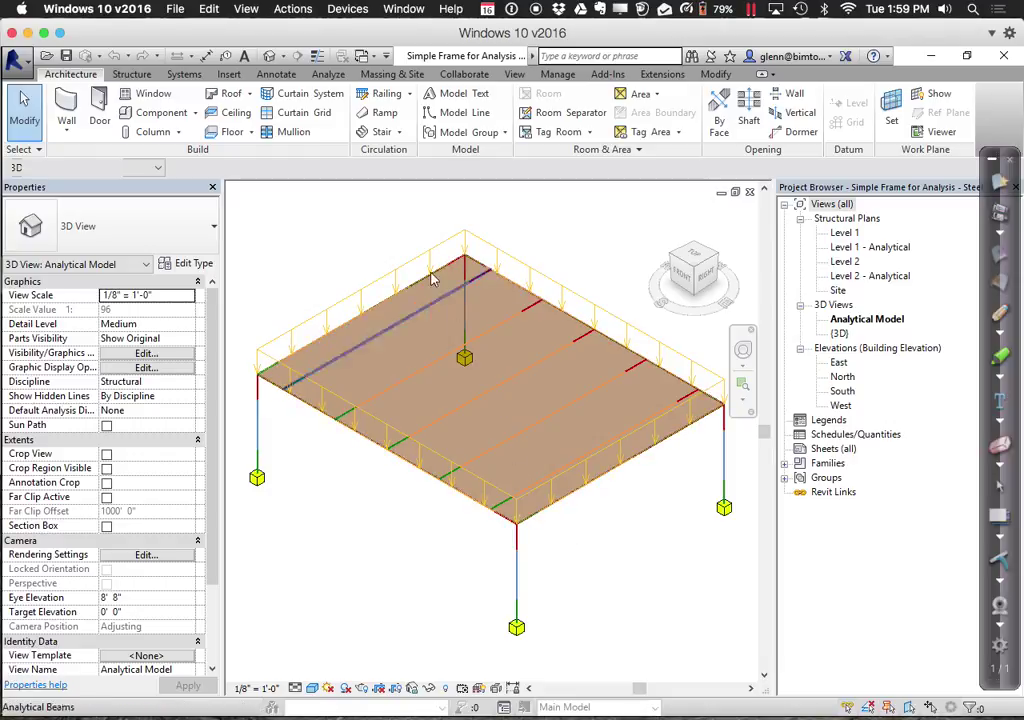
pyautogui.click(386, 287)
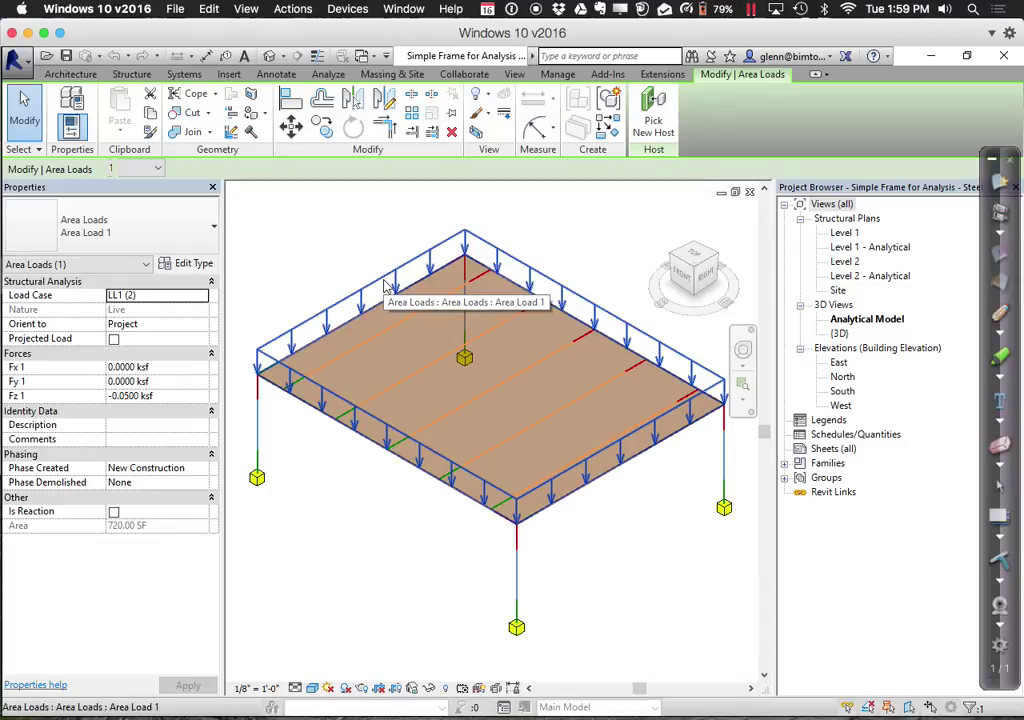
pyautogui.click(360, 262)
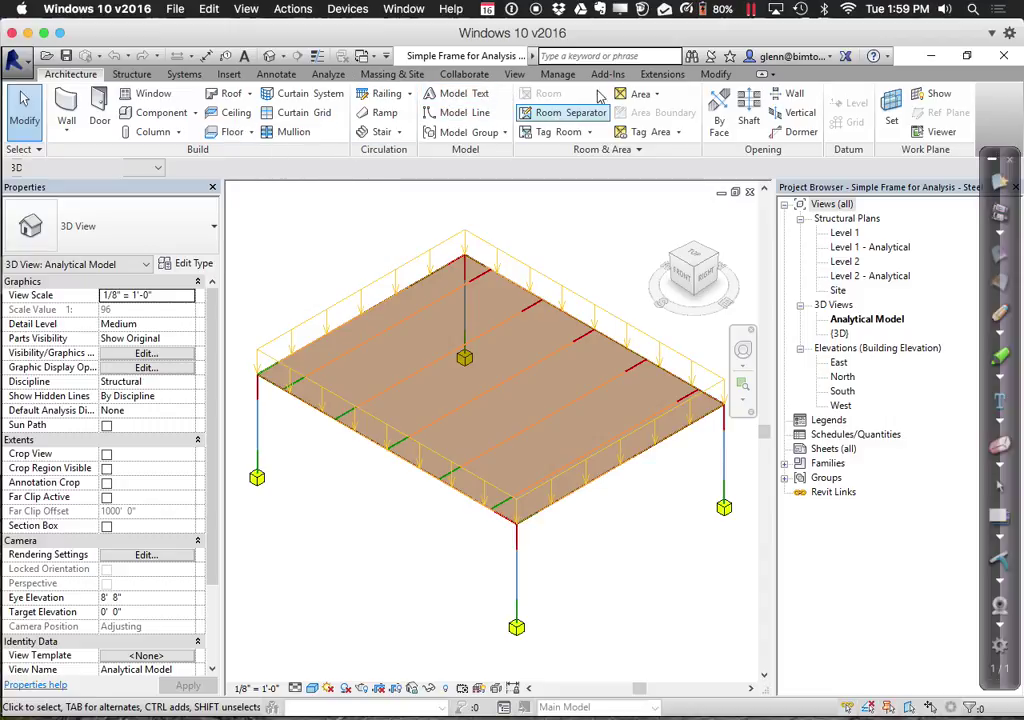
# - Place a hosted area load with load case DL1 on the analytical floor of the frame
pyautogui.click(326, 76)
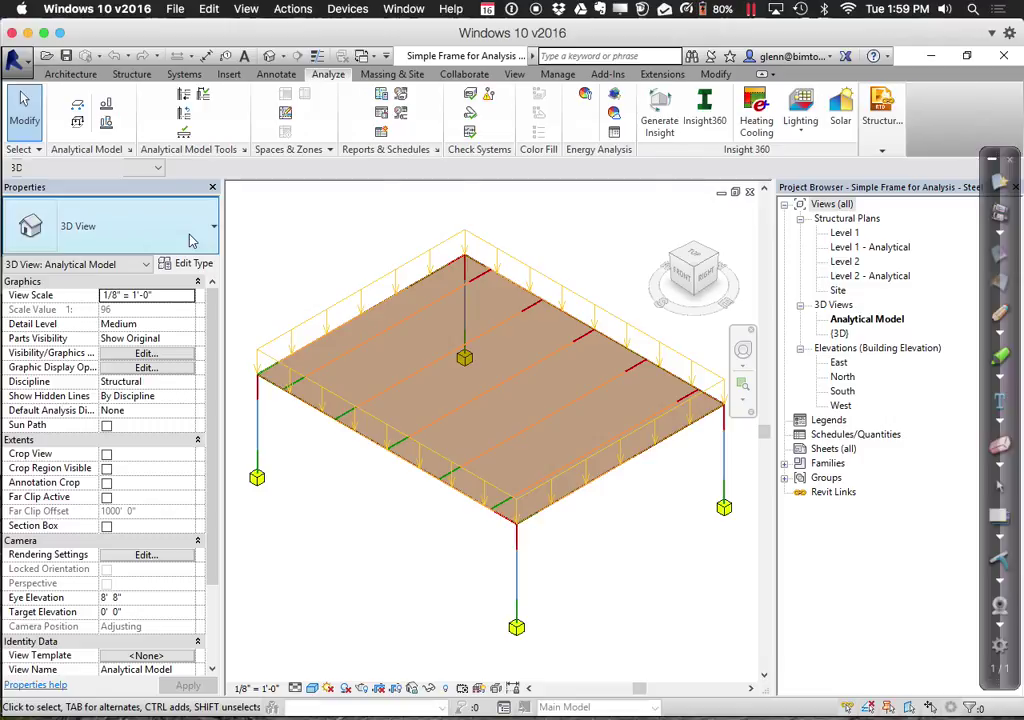
pyautogui.click(130, 151)
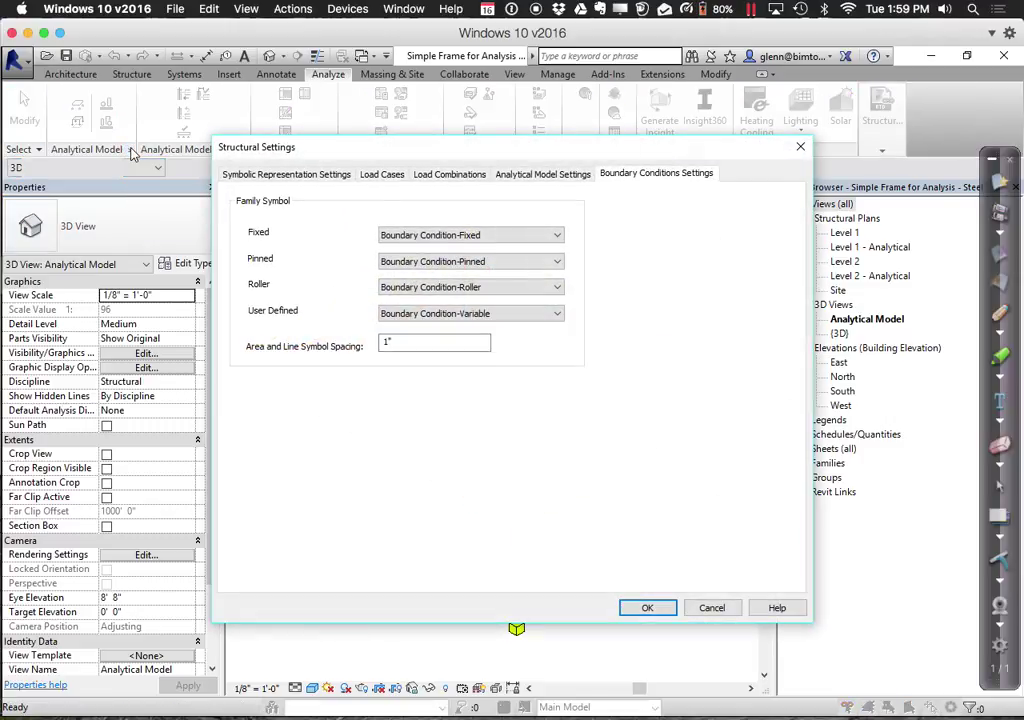
pyautogui.click(729, 611)
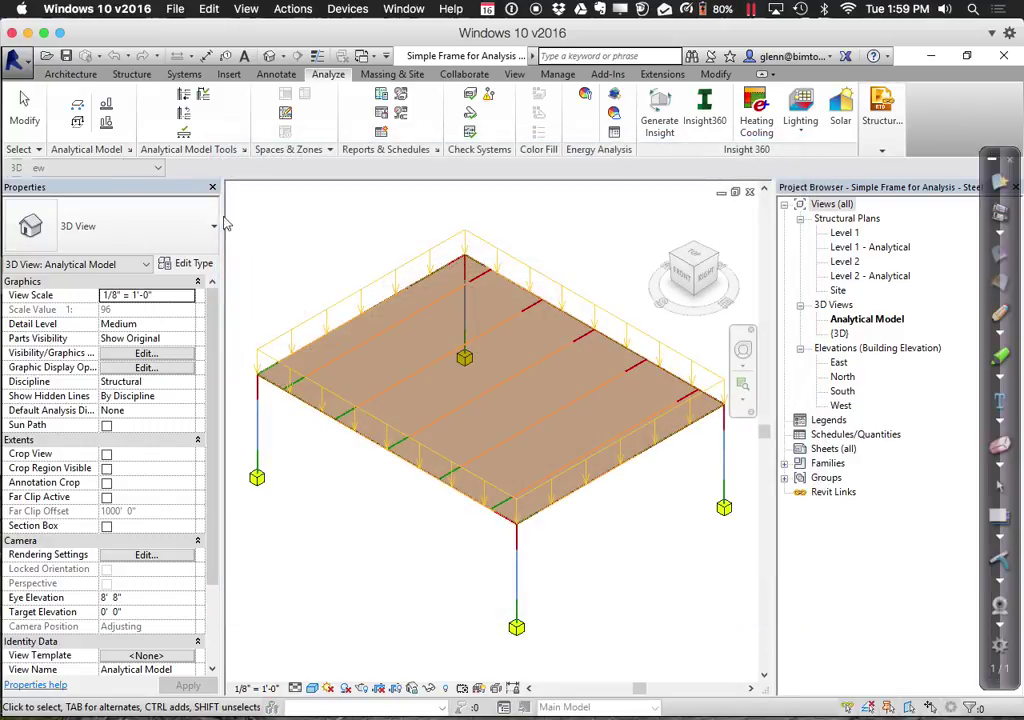
pyautogui.click(80, 124)
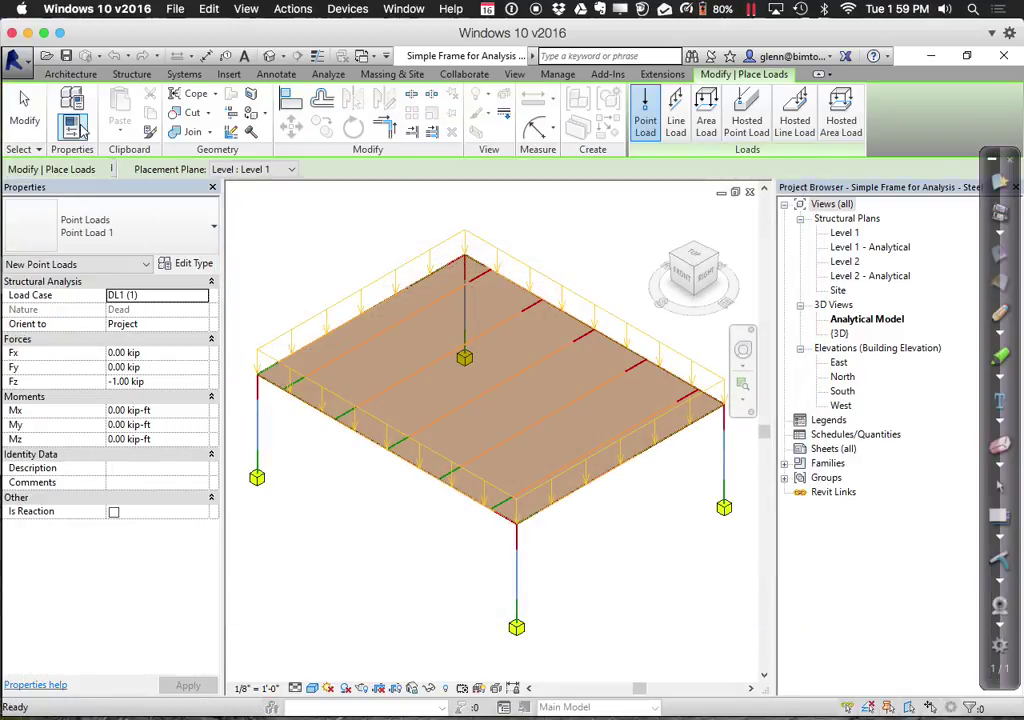
pyautogui.click(845, 124)
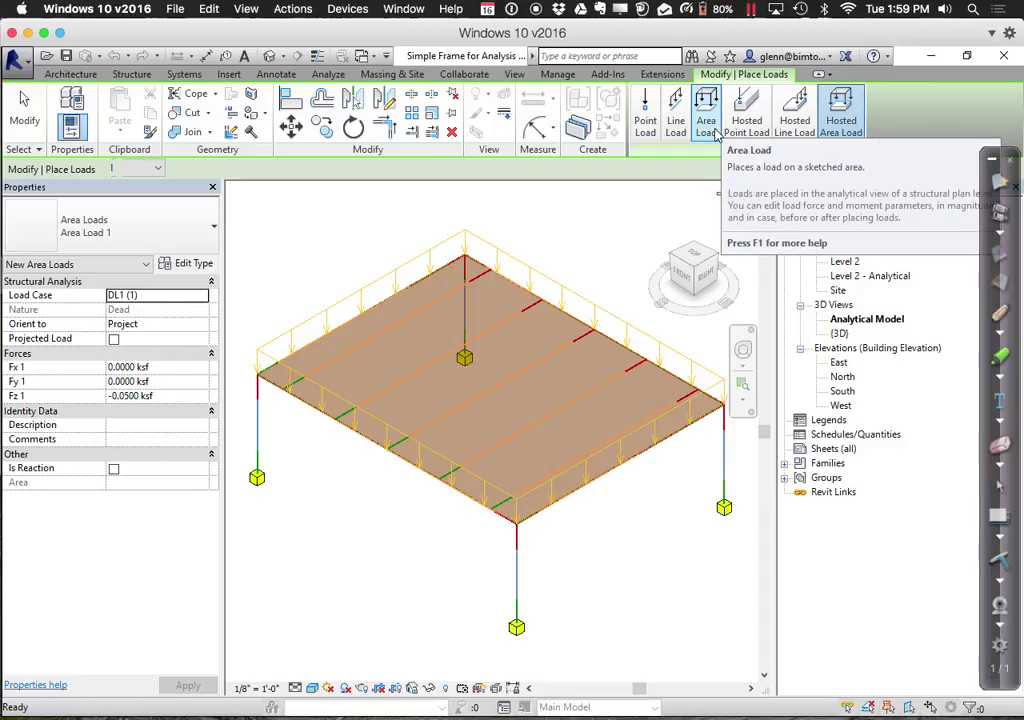
pyautogui.click(840, 118)
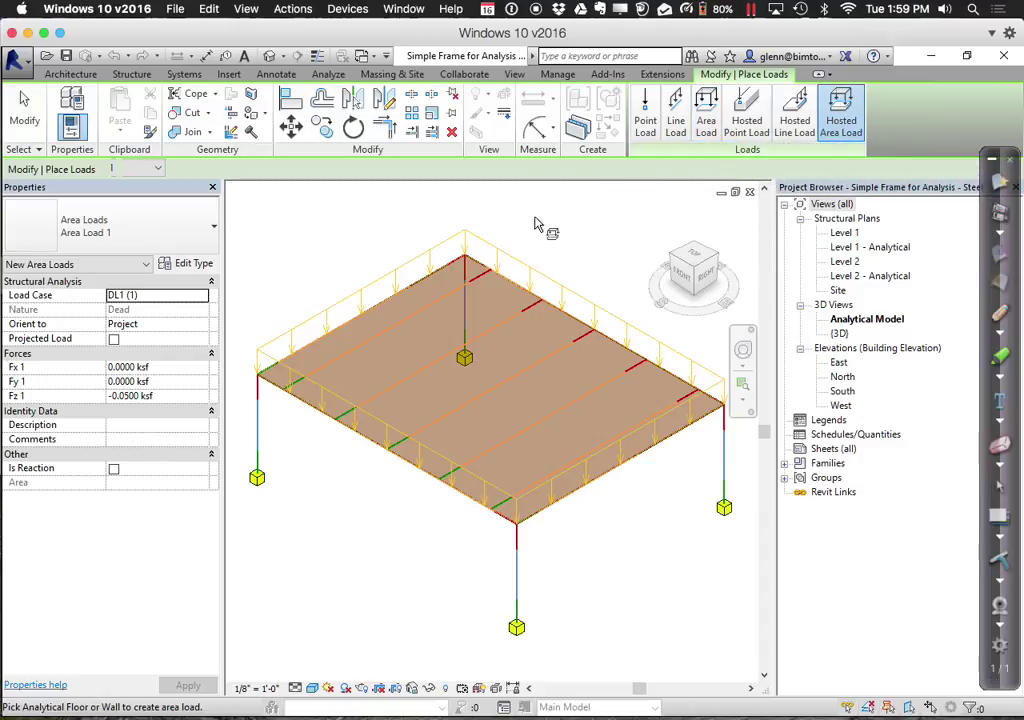
pyautogui.click(378, 313)
pyautogui.press('Escape')
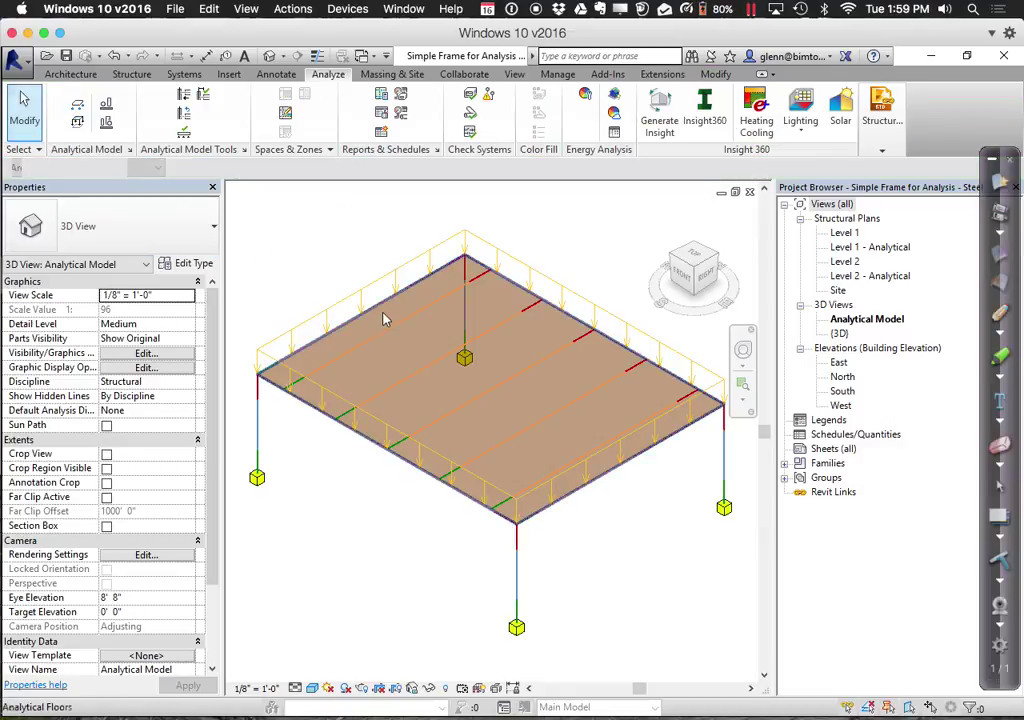
# - Set the Fz 1 force of the floor's DL1 area load to -150 ksf
pyautogui.click(307, 318)
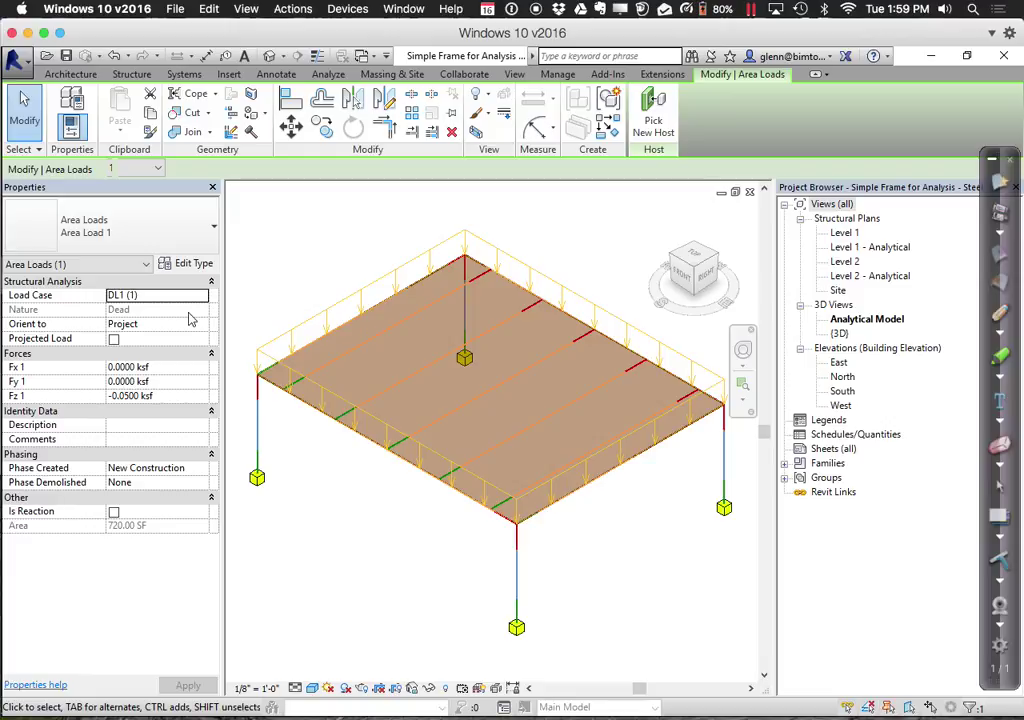
pyautogui.click(186, 396)
pyautogui.write('-150')
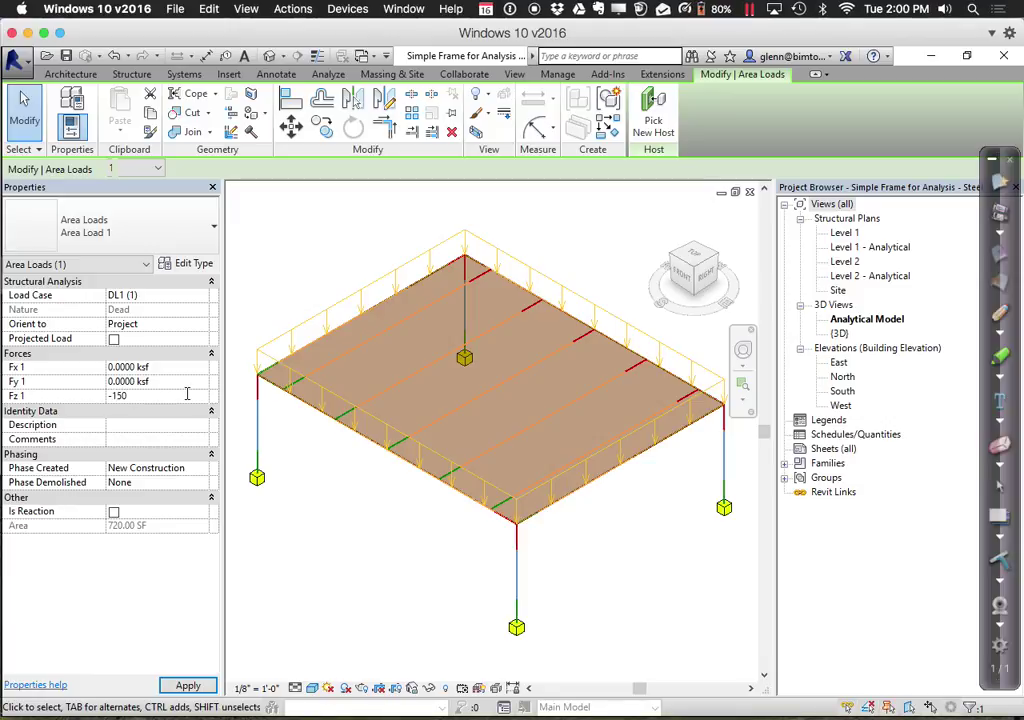
pyautogui.press('Tab')
pyautogui.click(201, 684)
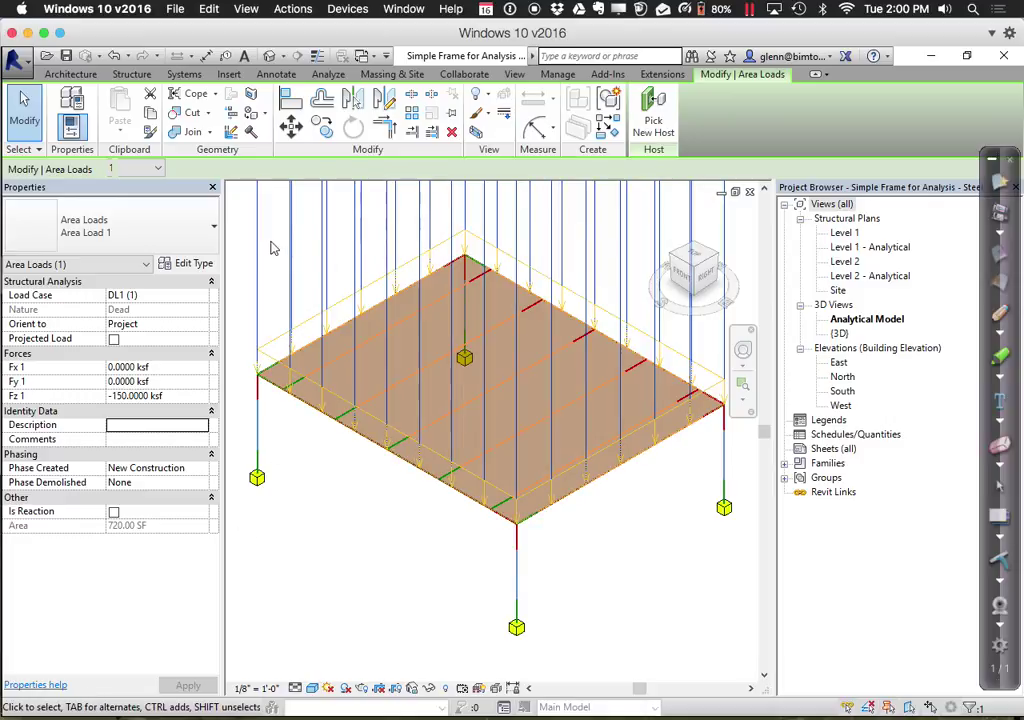
# - Set the Fz 1 force of the floor's DL1 area load to -0.1 ksf and deselect the load
pyautogui.click(187, 397)
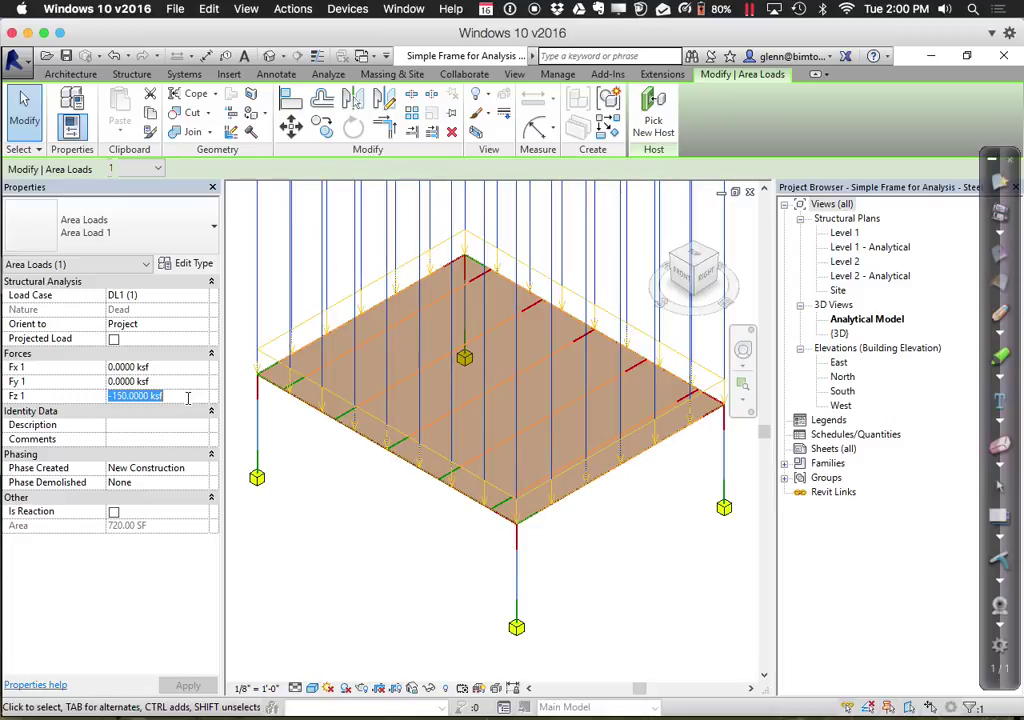
pyautogui.write('-0.1')
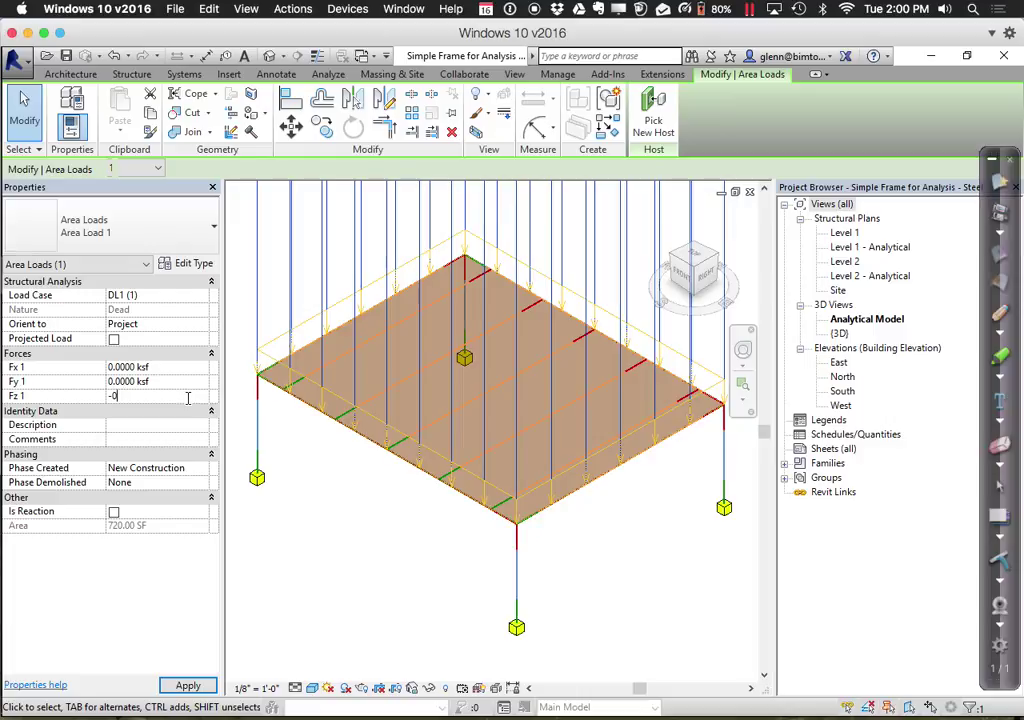
pyautogui.click(320, 584)
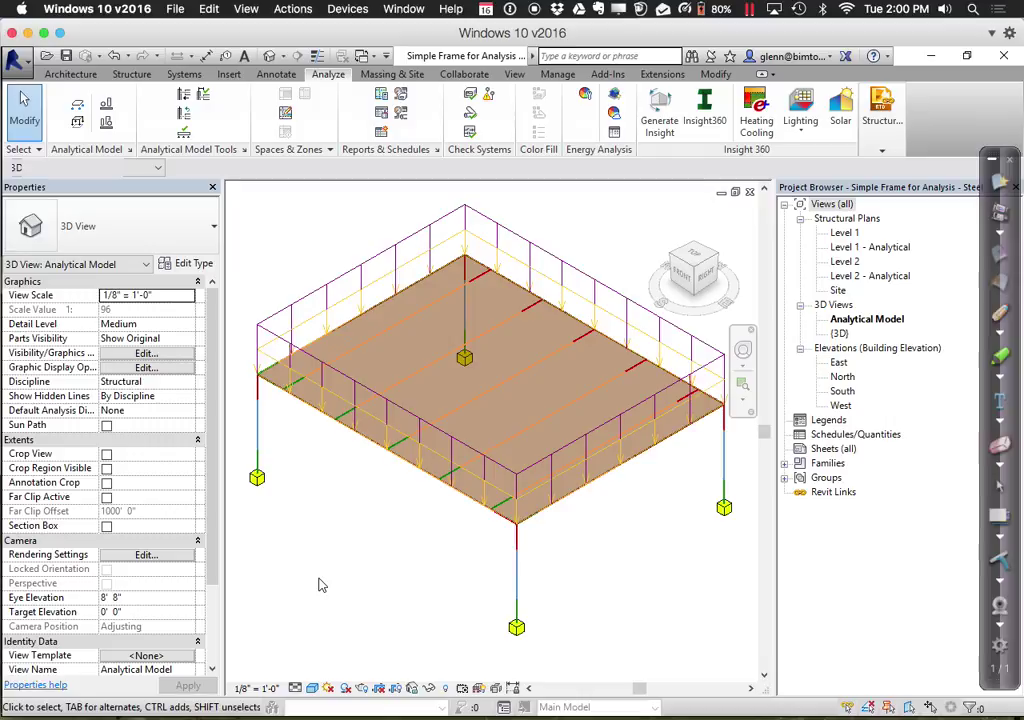
# - Add a new load combination in the structural settings and select its empty formula
pyautogui.click(108, 105)
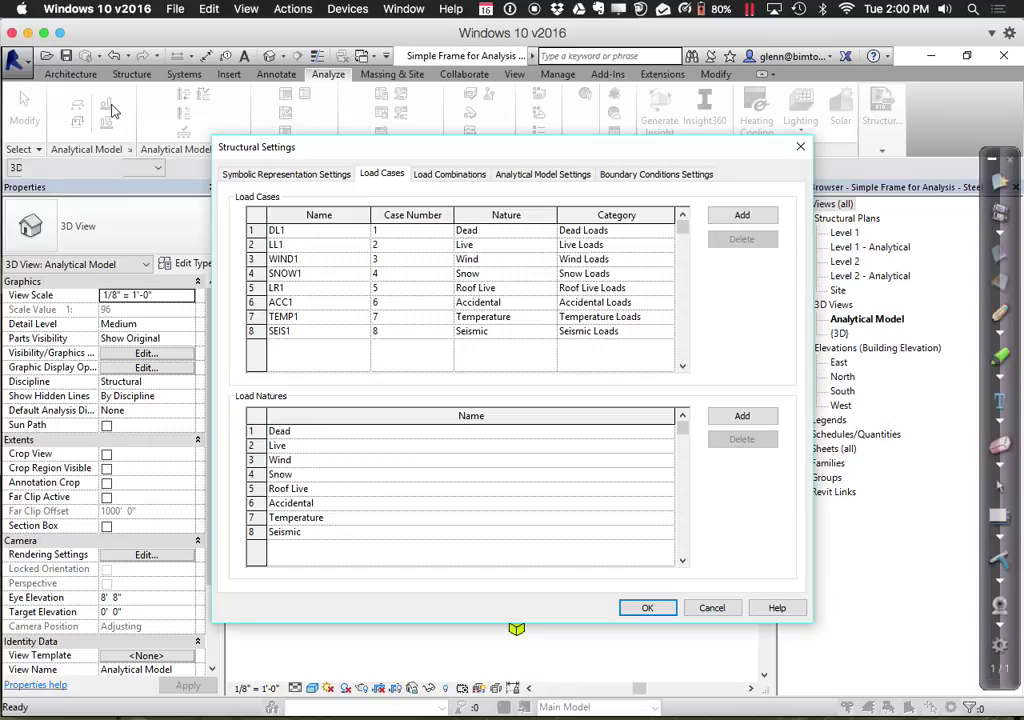
pyautogui.click(471, 182)
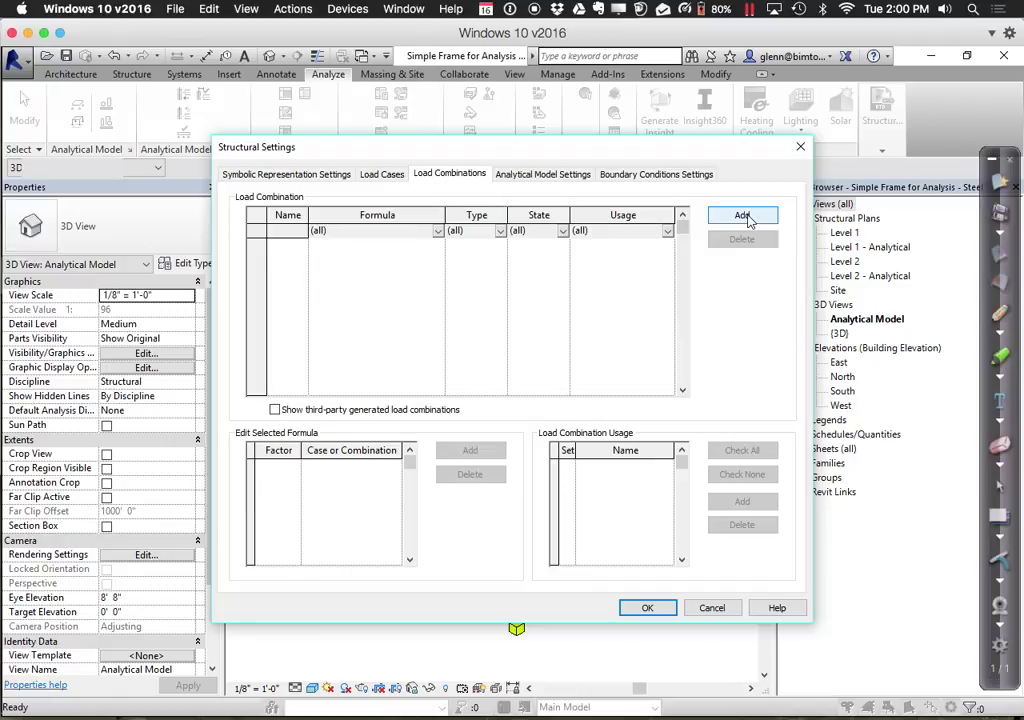
pyautogui.click(742, 217)
pyautogui.press('super+a')
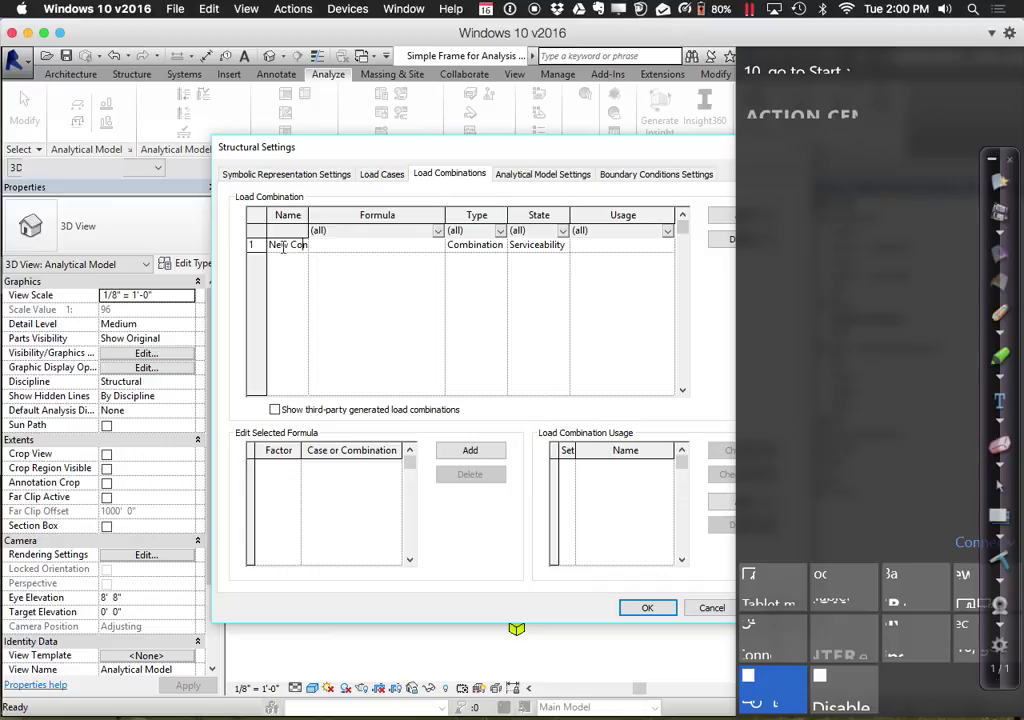
pyautogui.moveTo(271, 245); pyautogui.dragTo(338, 247)
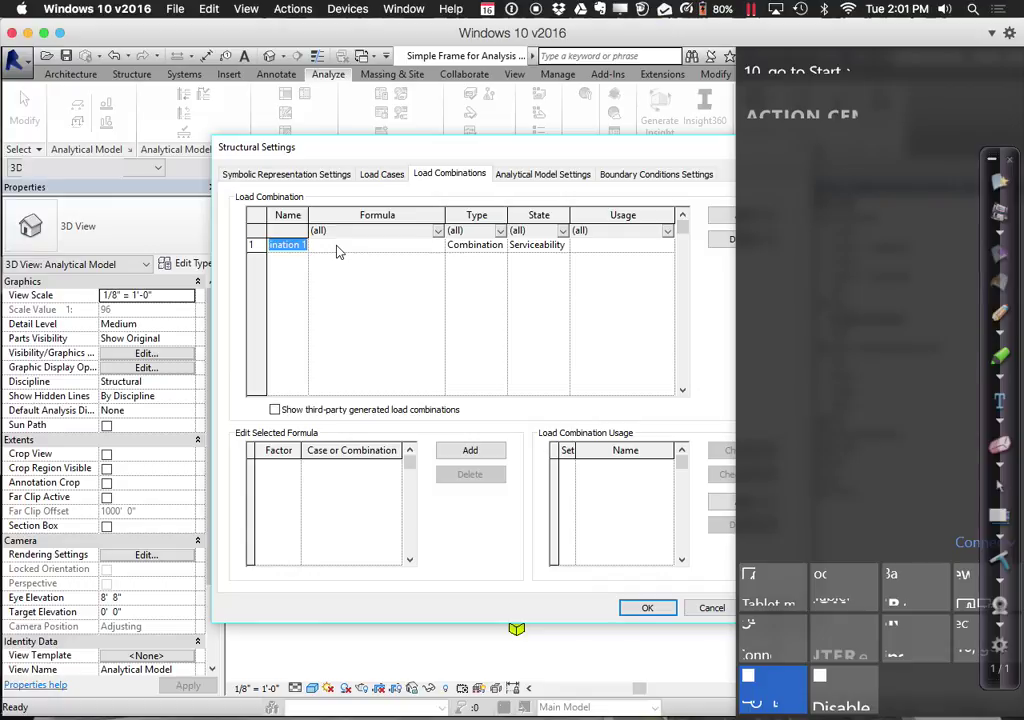
pyautogui.click(338, 251)
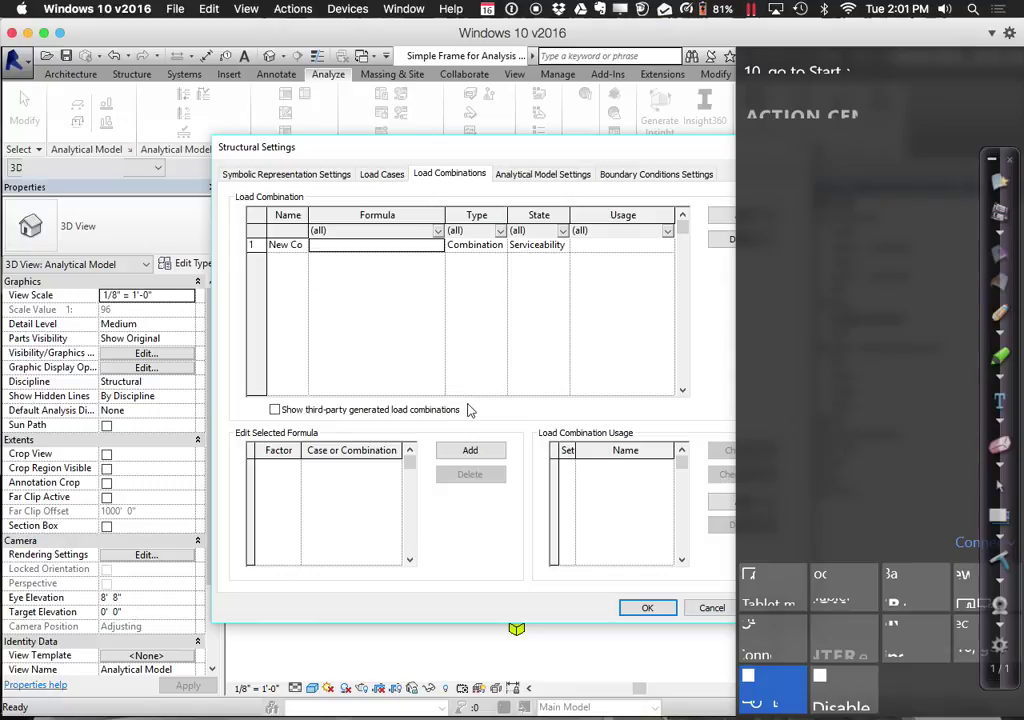
# - Add a formula term to the load combination with factor 1.6 and load case LL1
pyautogui.click(470, 454)
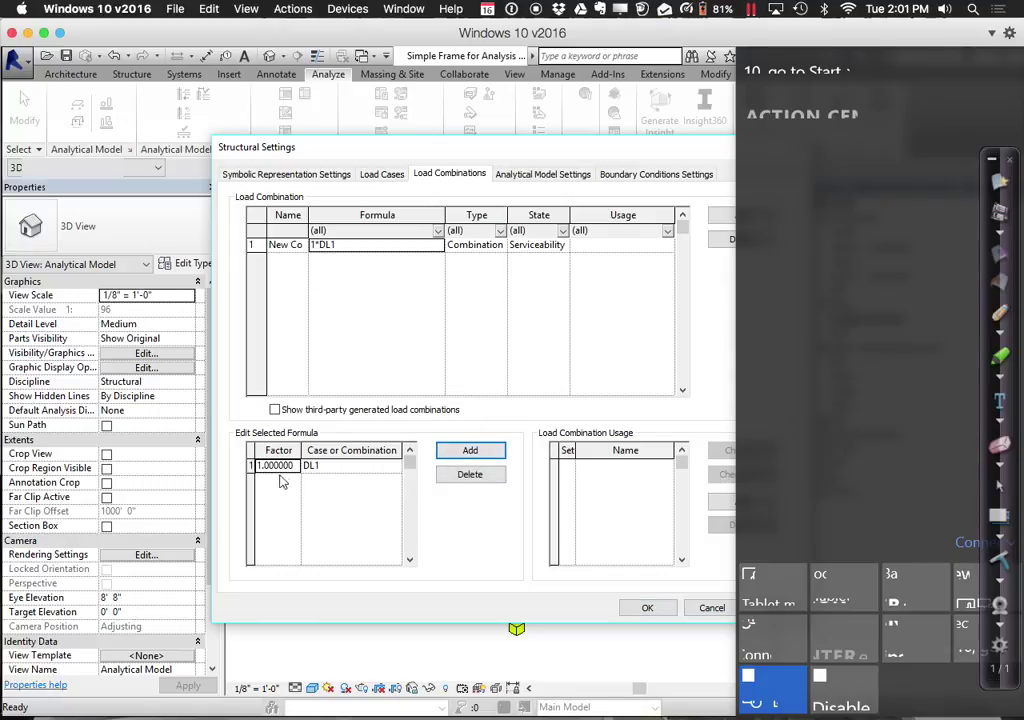
pyautogui.moveTo(296, 466); pyautogui.dragTo(228, 465)
pyautogui.write('1.6')
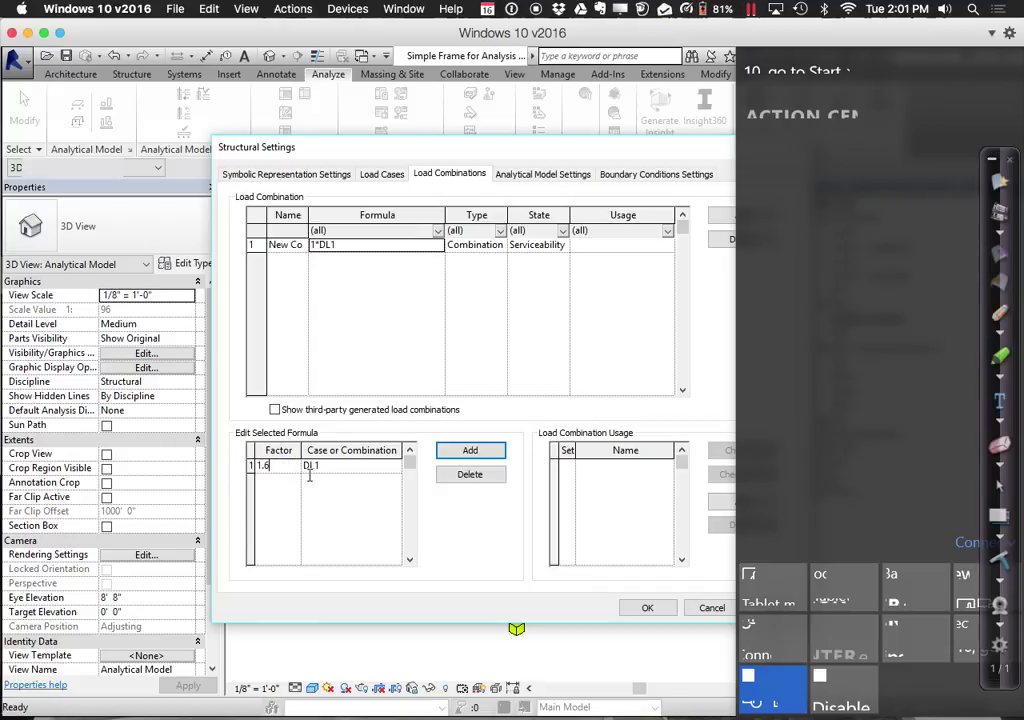
pyautogui.click(392, 468)
pyautogui.click(393, 467)
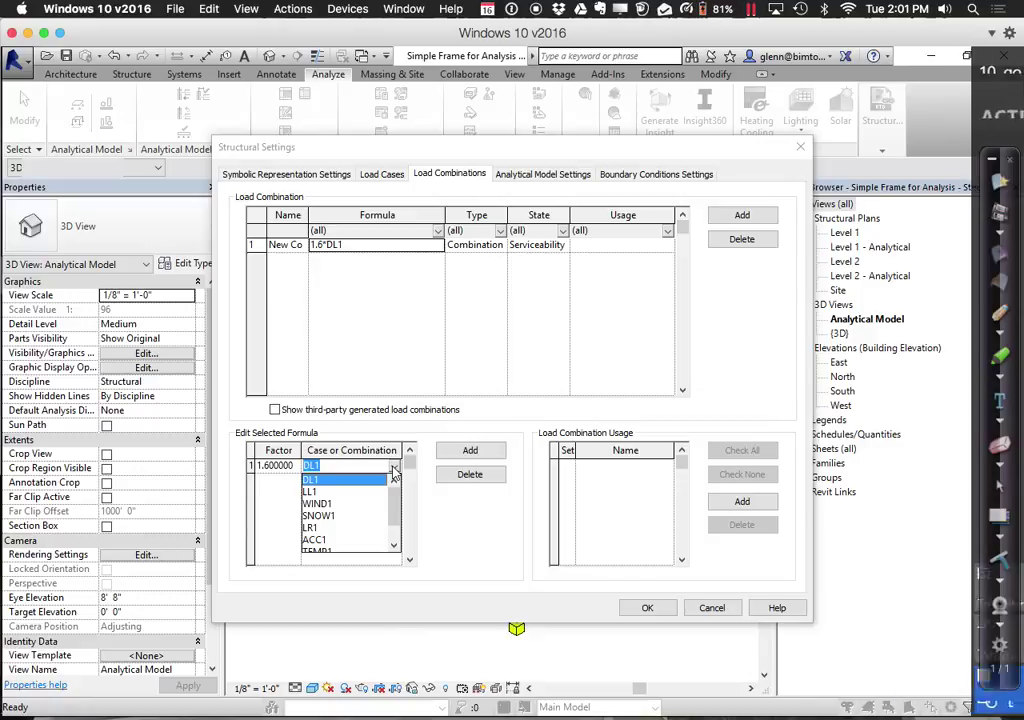
pyautogui.click(354, 494)
# - Add a second formula term to the load combination with factor 1.2 and load case DL1
pyautogui.click(466, 451)
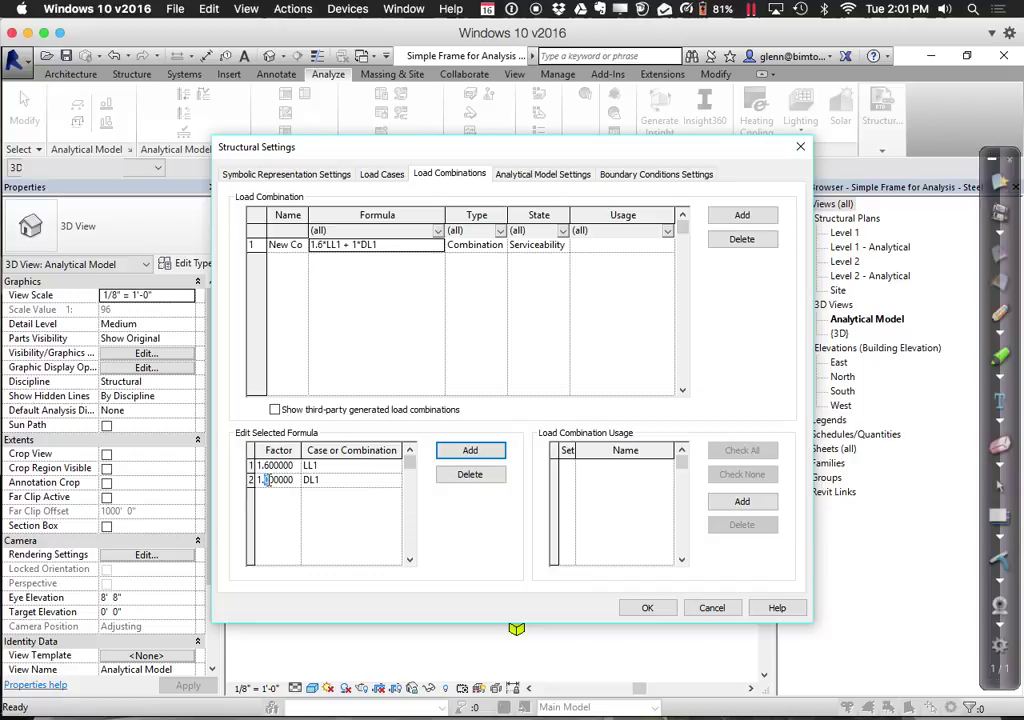
pyautogui.write('2')
pyautogui.click(352, 481)
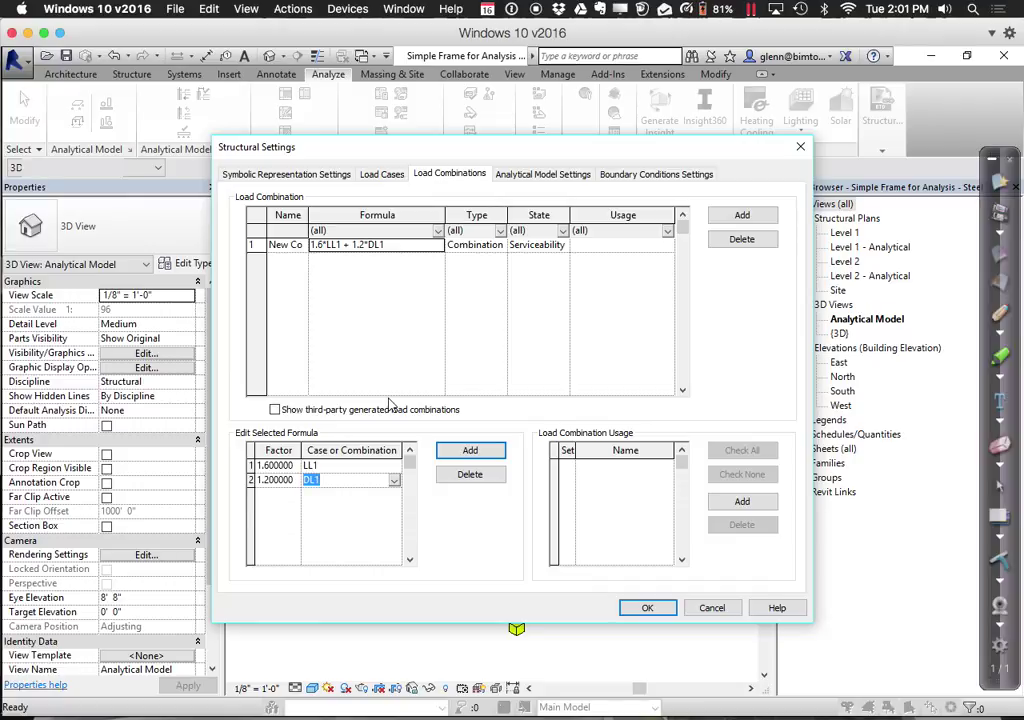
# - Review the combination's state and type options, keep Serviceability and Combination, and save the structural settings
pyautogui.click(562, 245)
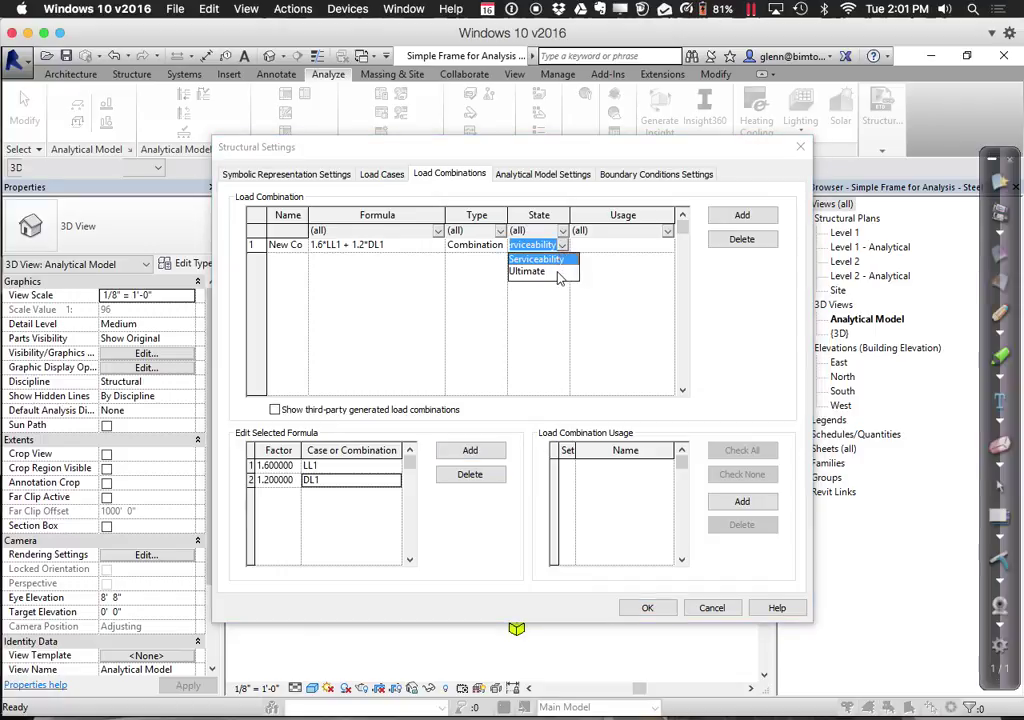
pyautogui.click(531, 300)
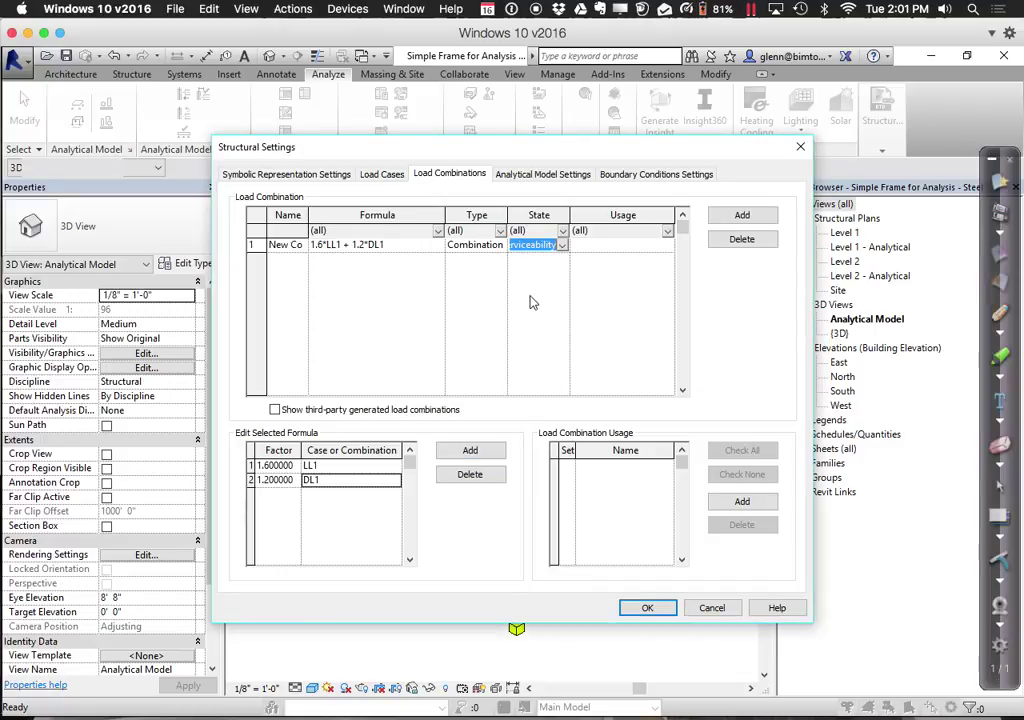
pyautogui.click(499, 245)
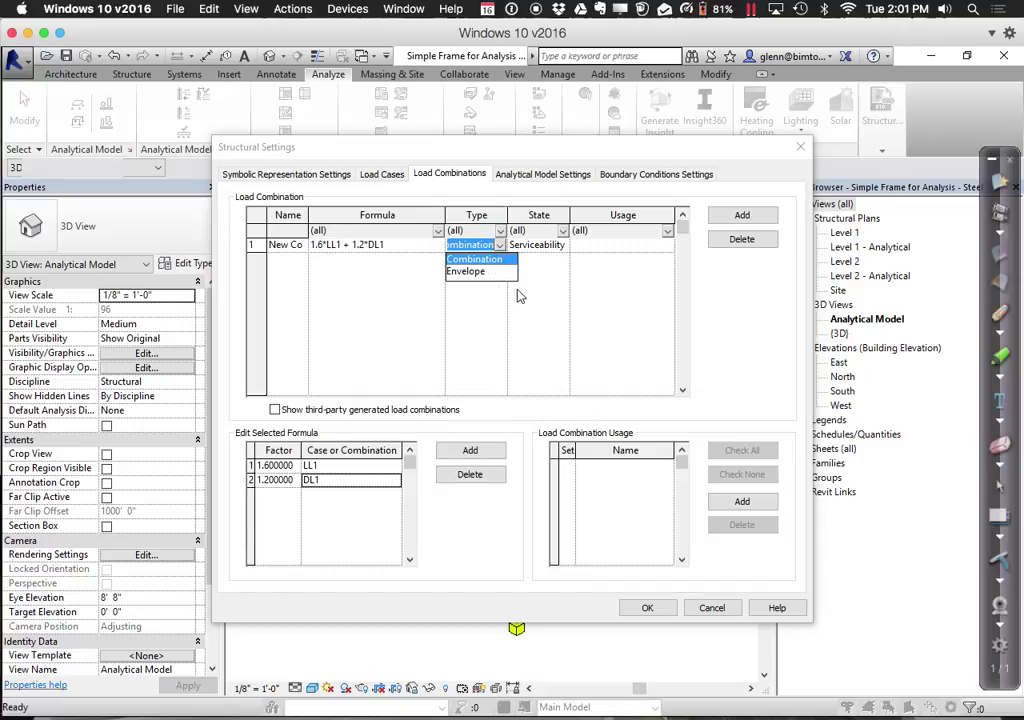
pyautogui.click(555, 297)
pyautogui.click(652, 248)
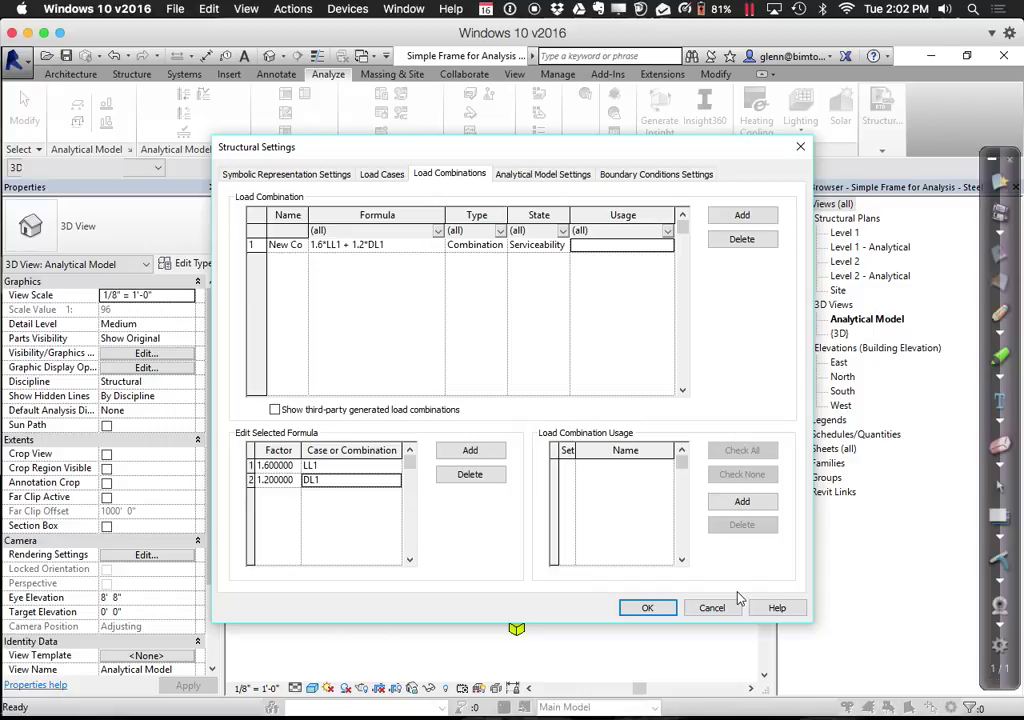
pyautogui.click(655, 610)
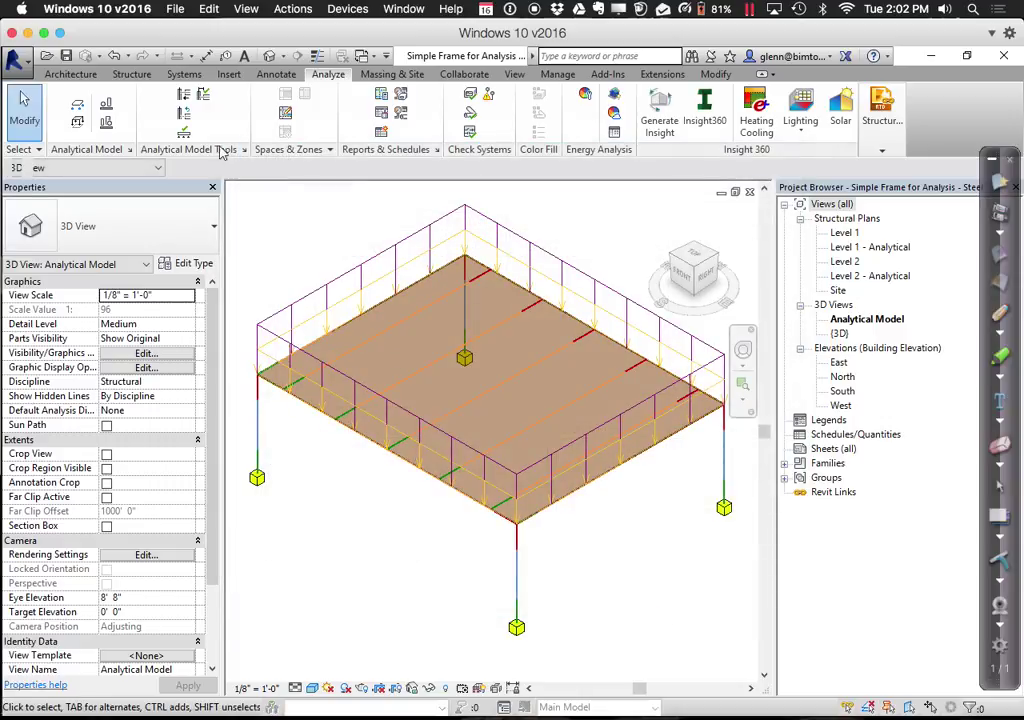
# - Run the member supports check and the analytical/physical model consistency check on the frame, and dismiss the result notice
pyautogui.click(186, 135)
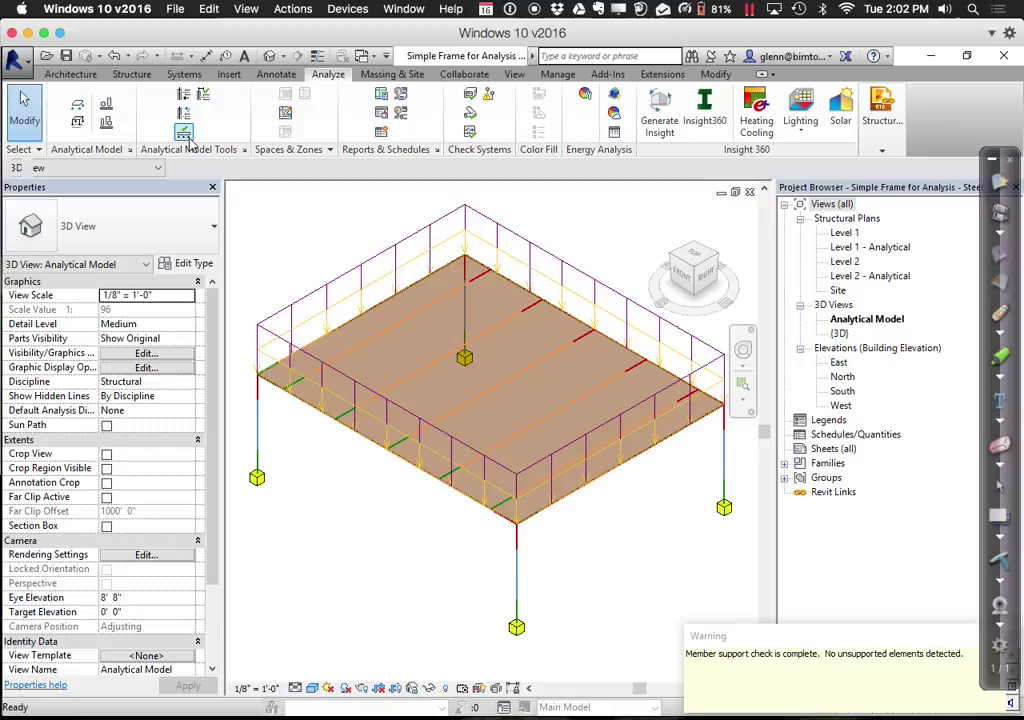
pyautogui.click(207, 94)
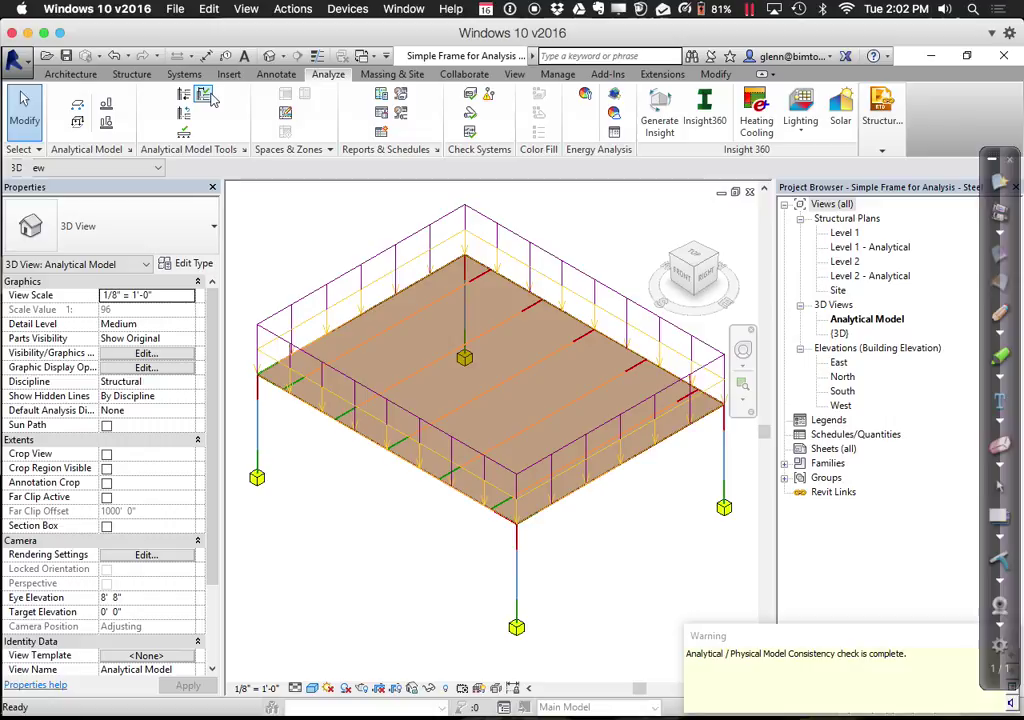
pyautogui.moveTo(832, 638); pyautogui.dragTo(651, 521)
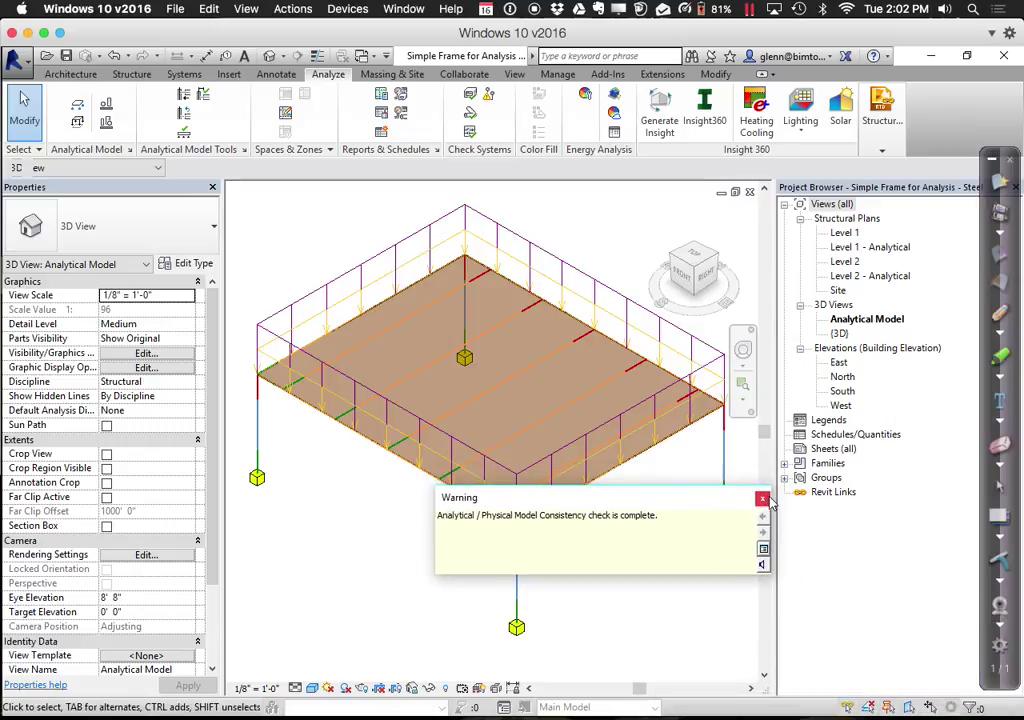
pyautogui.click(830, 513)
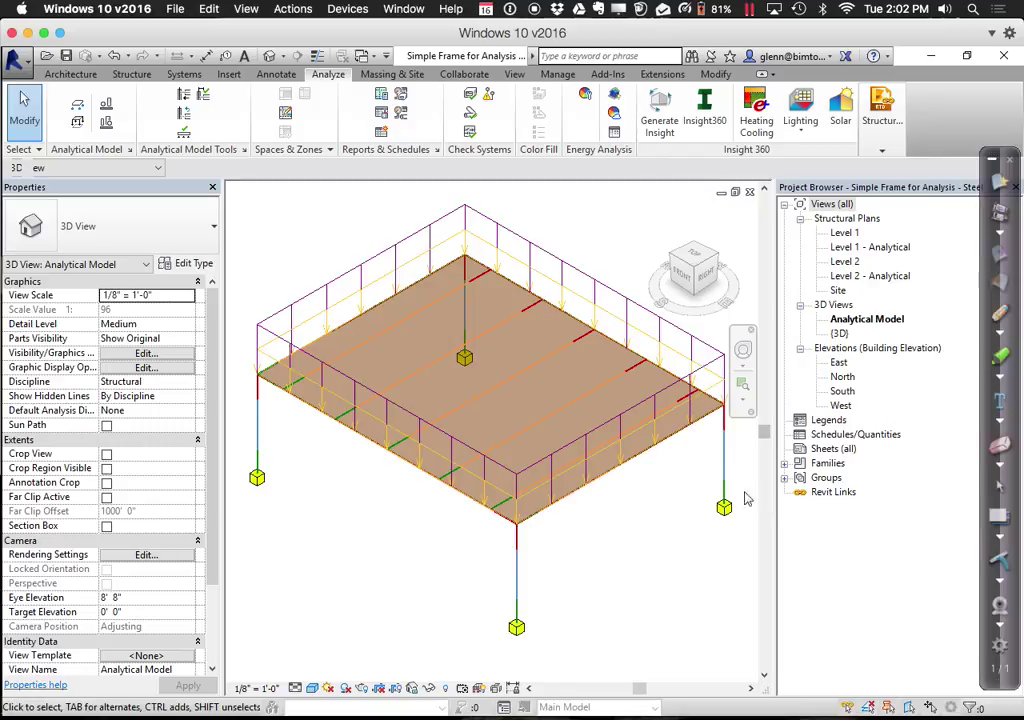
pyautogui.press('super+a')
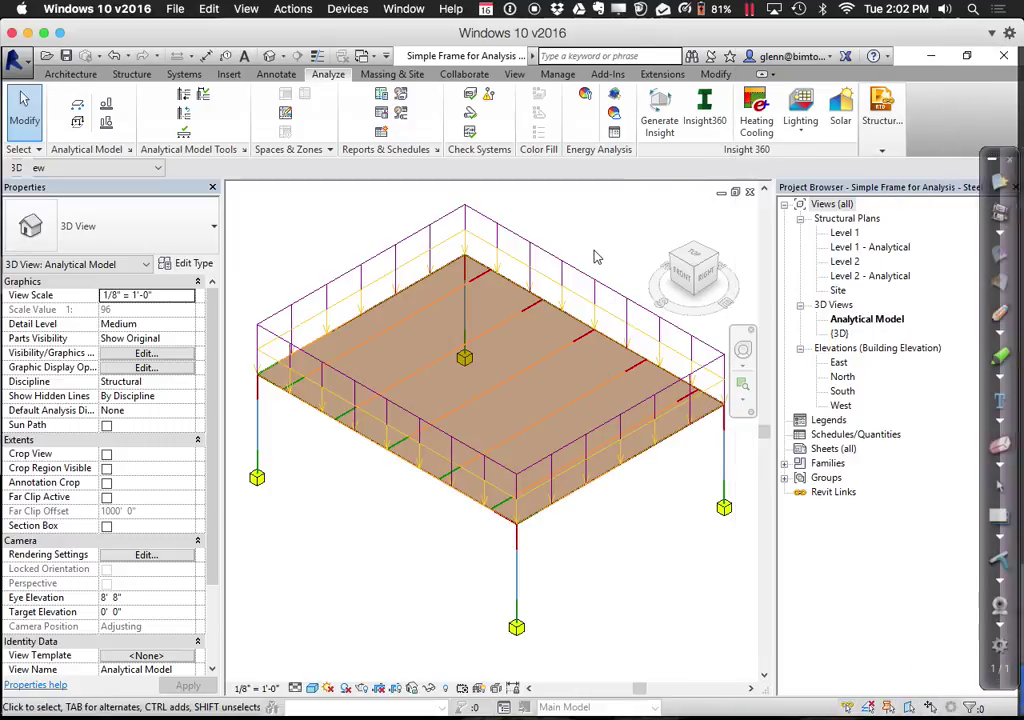
# - View the Structural Analysis tools in Revit, and switch to Chrome to show the Software Installs folder in the Canvas course files
pyautogui.click(882, 150)
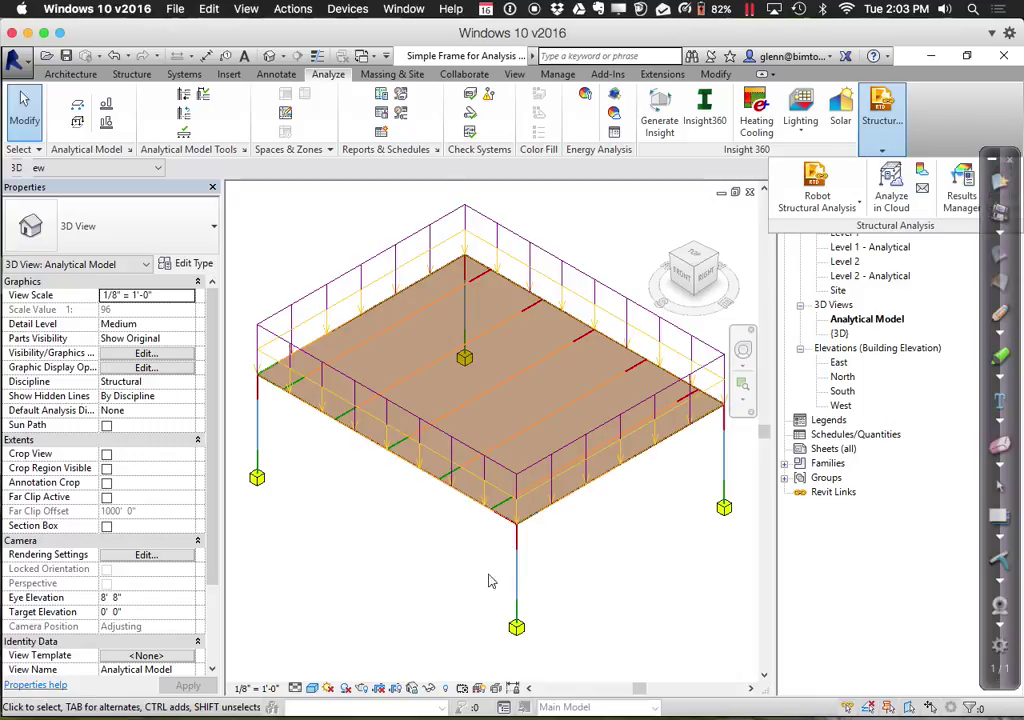
pyautogui.moveTo(407, 716)
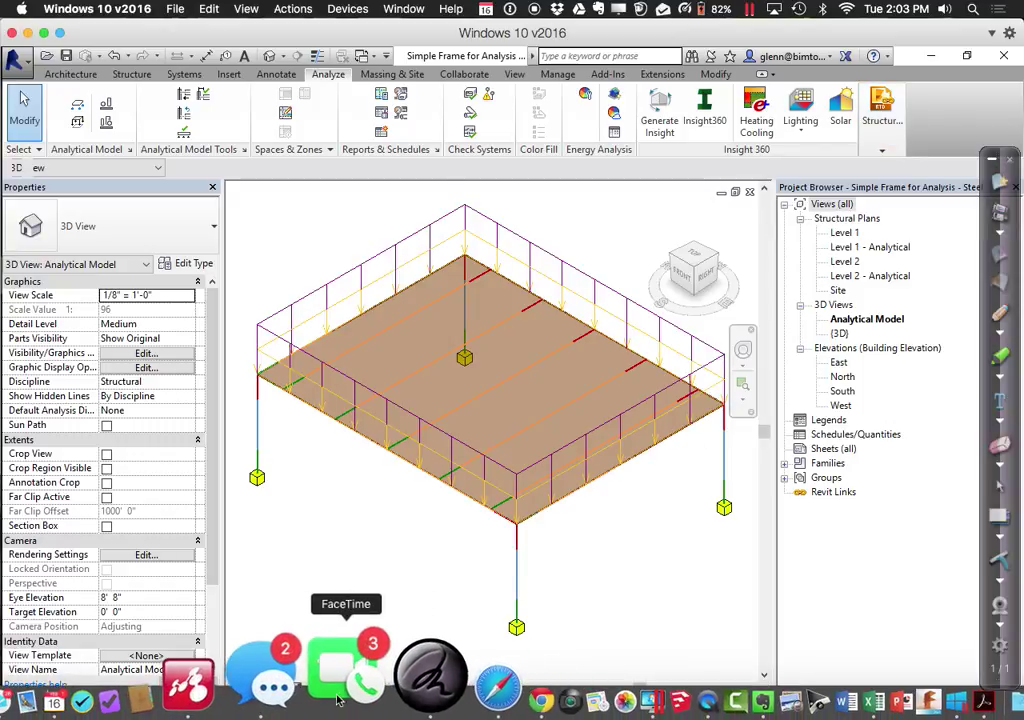
pyautogui.click(424, 690)
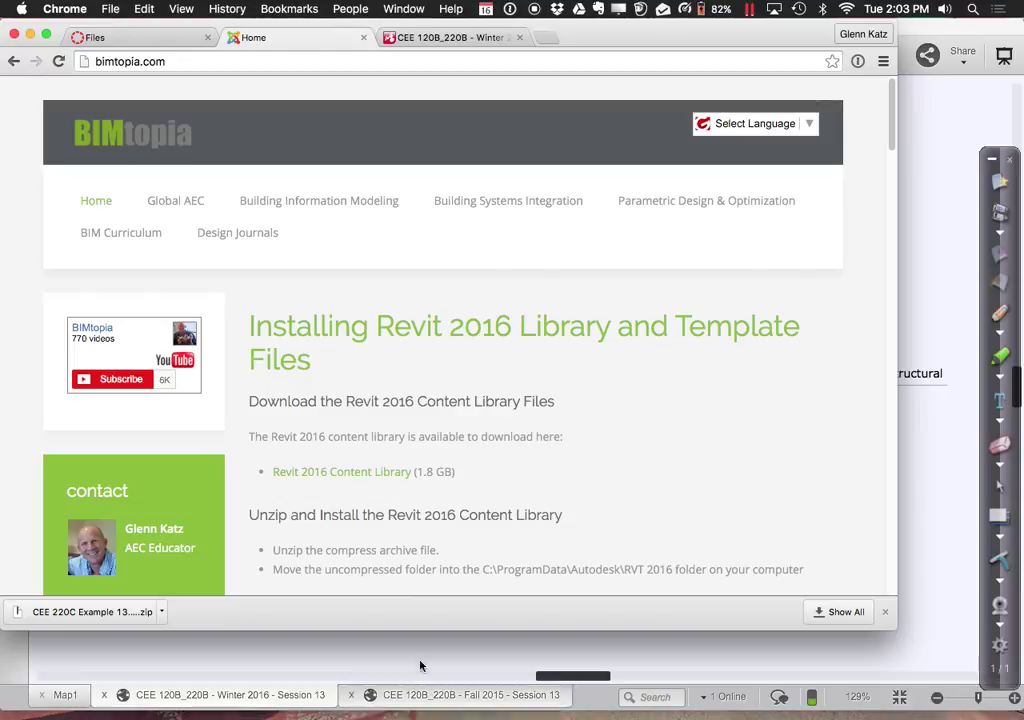
pyautogui.click(164, 38)
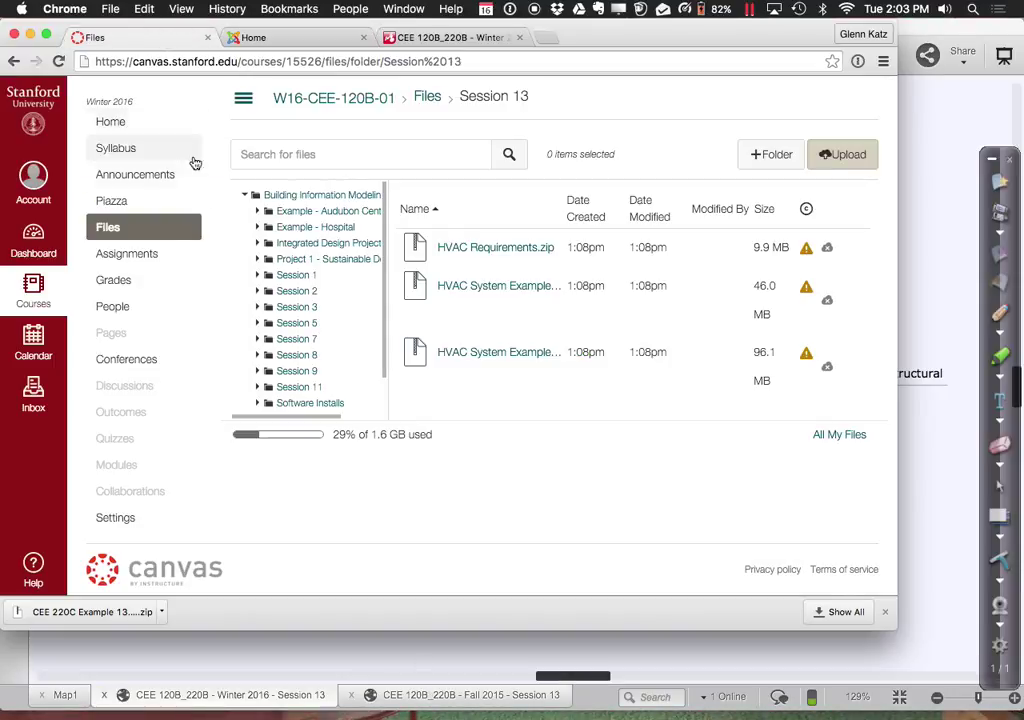
pyautogui.click(330, 404)
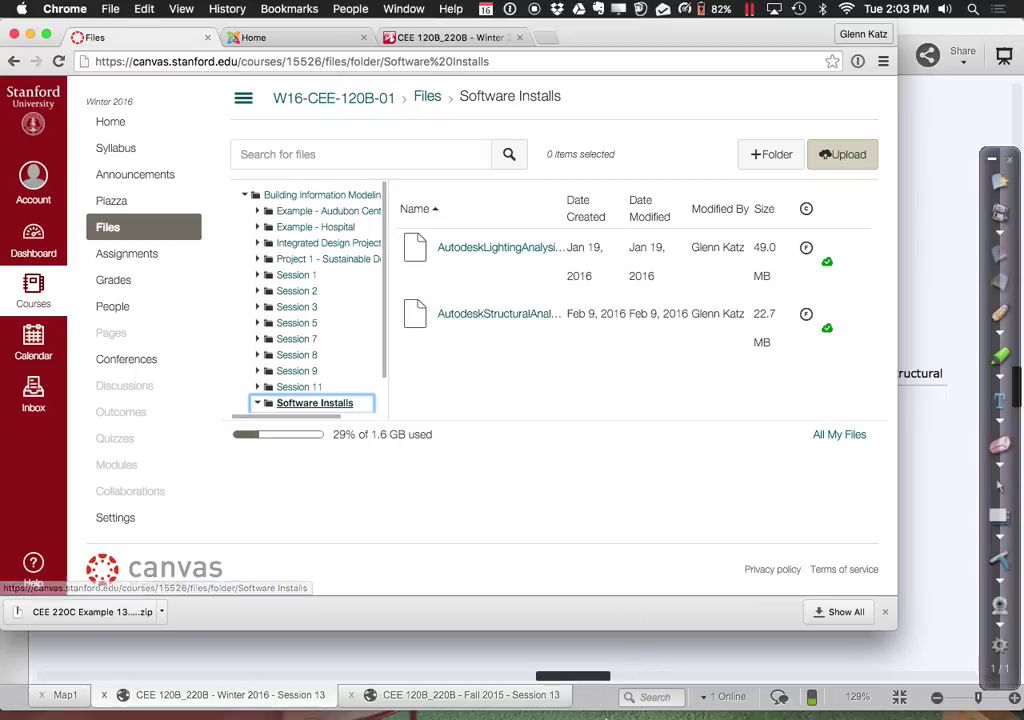
# - Switch back to Revit and look through the installed add-ins and external tools for structural analysis
pyautogui.moveTo(592, 692)
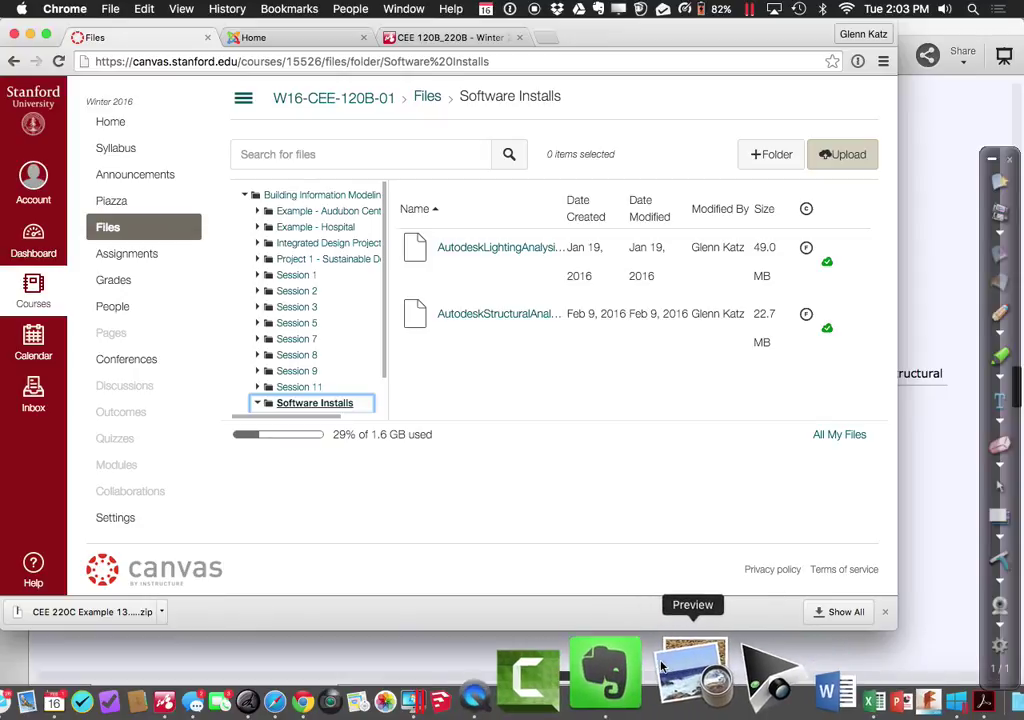
pyautogui.hotkey('ctrl', 'Right')
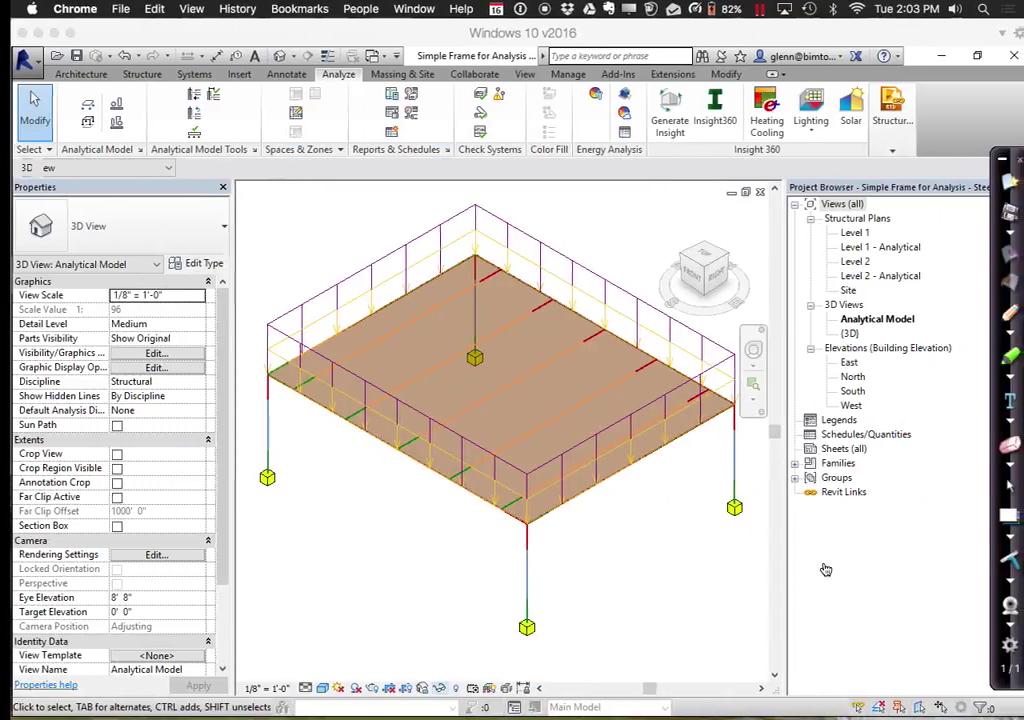
pyautogui.click(607, 74)
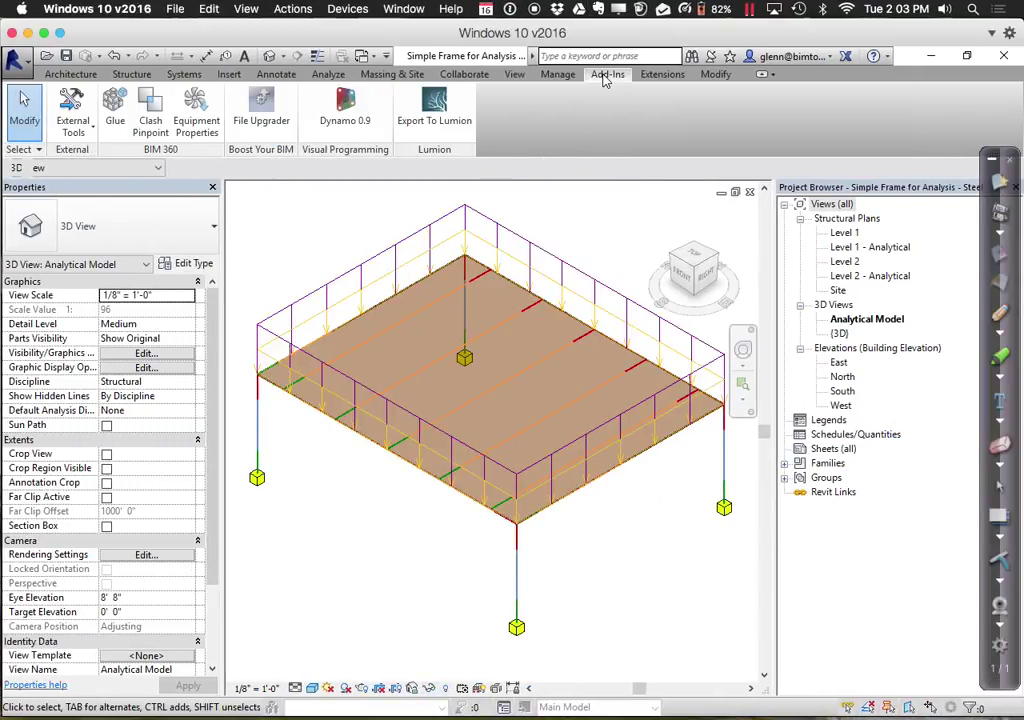
pyautogui.click(80, 134)
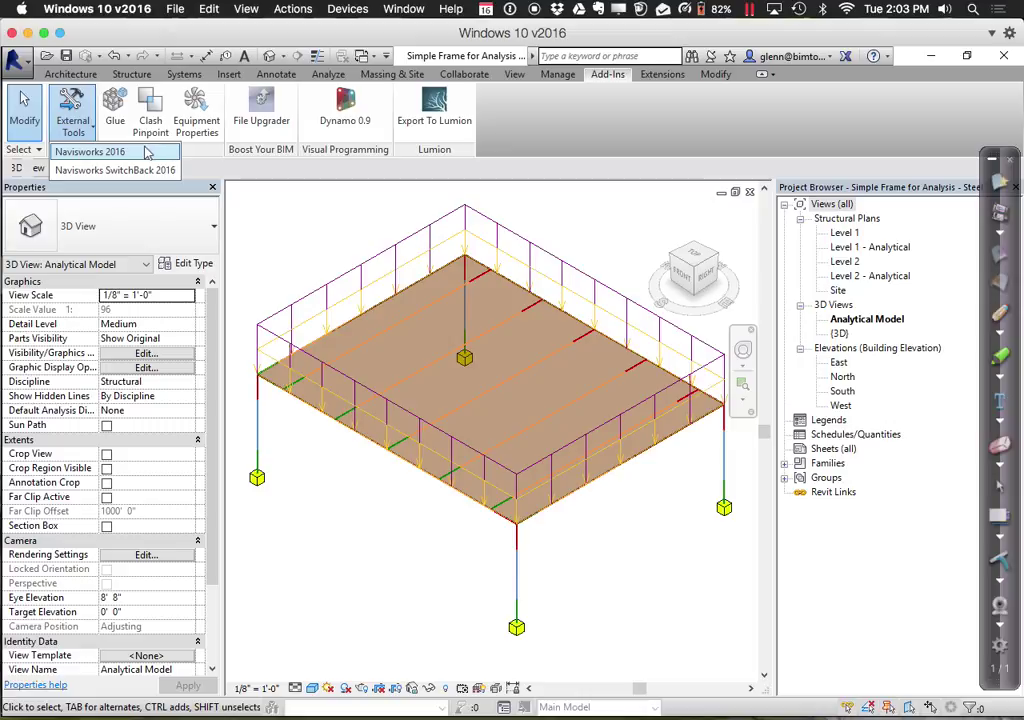
pyautogui.click(294, 227)
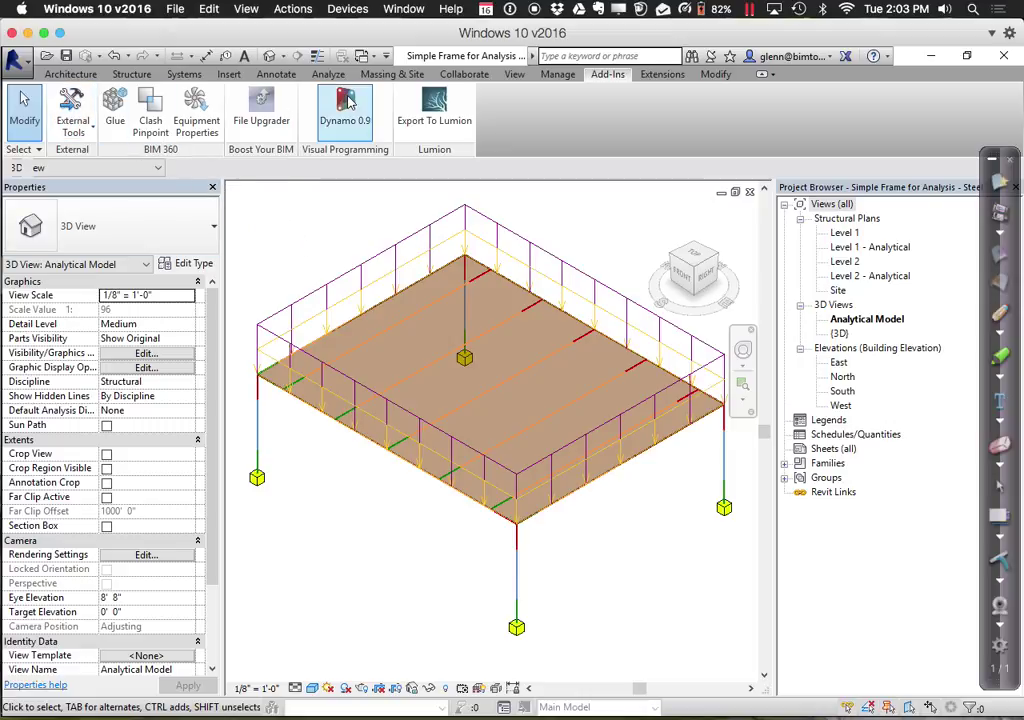
pyautogui.click(93, 131)
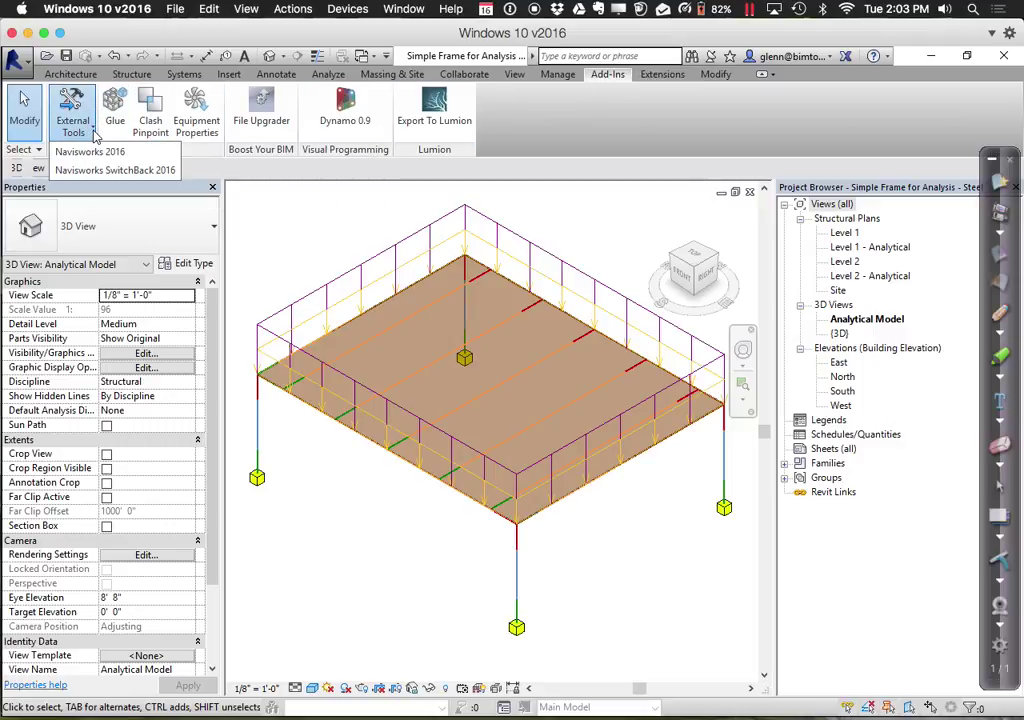
pyautogui.click(310, 220)
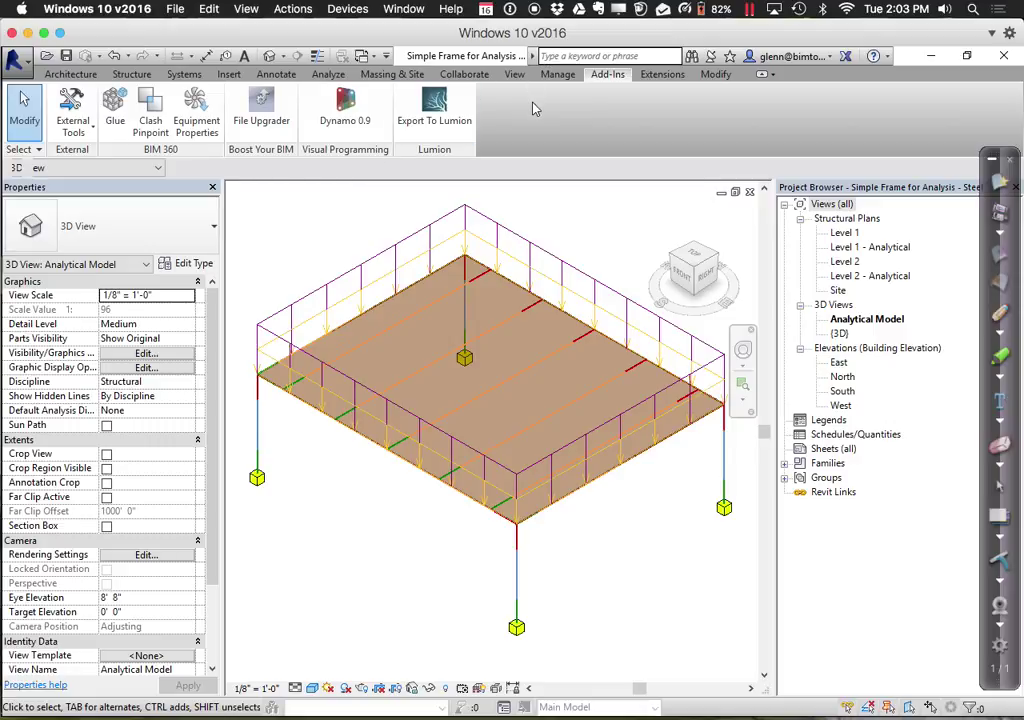
# - Compare the Analyze, Add-Ins and Extensions toolsets and the external tools list to locate the structural analysis tools
pyautogui.click(324, 75)
pyautogui.click(893, 152)
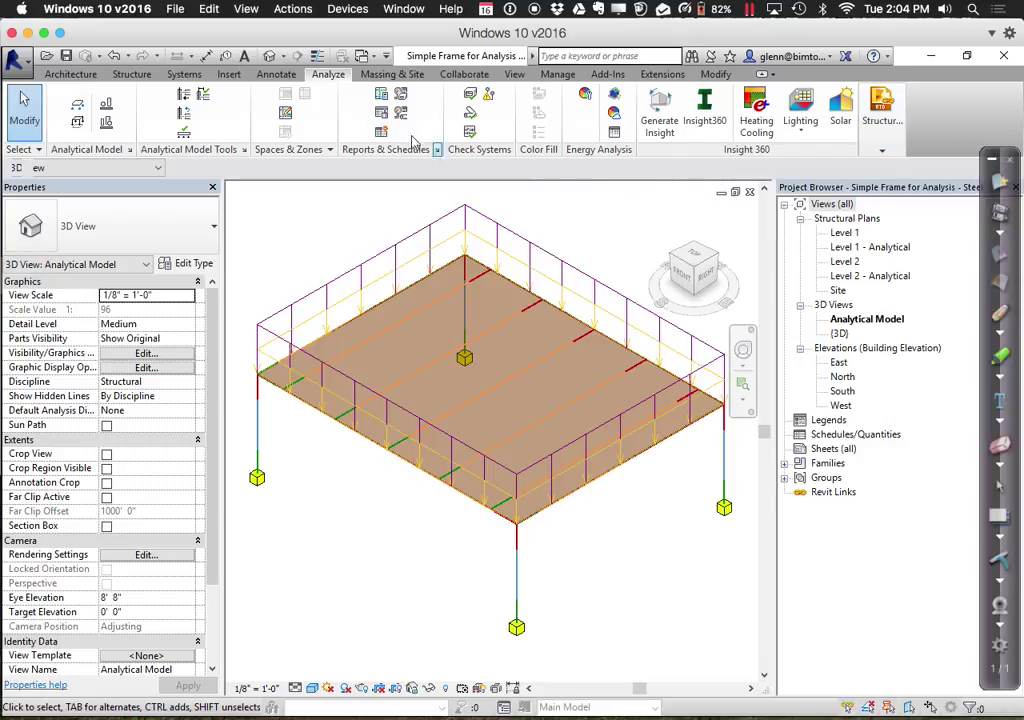
pyautogui.click(611, 78)
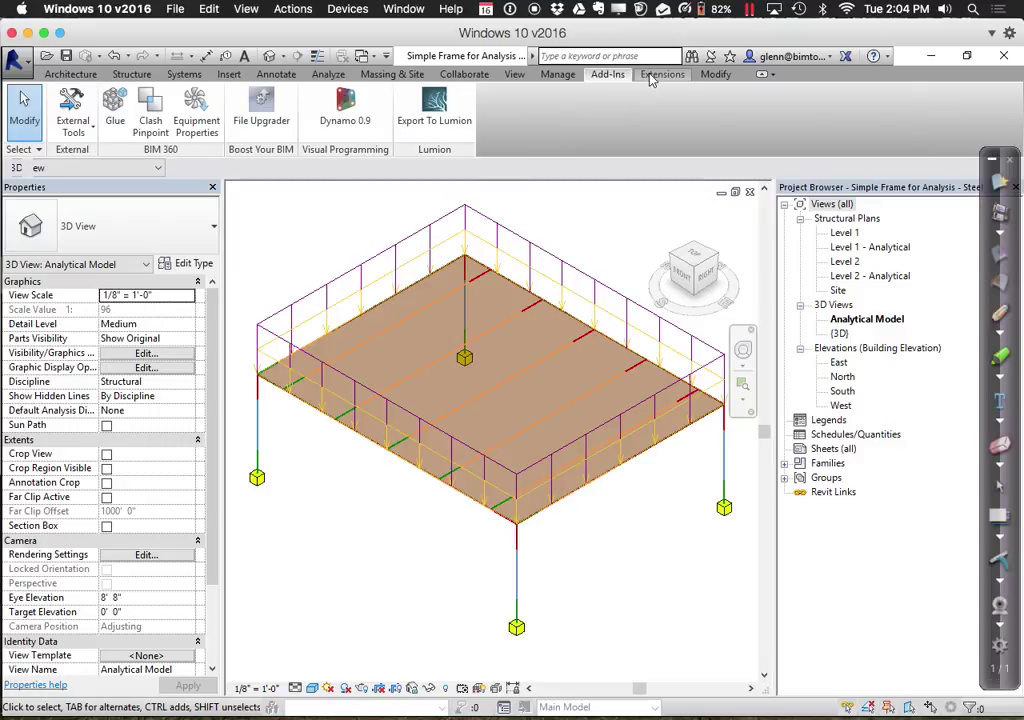
pyautogui.click(654, 78)
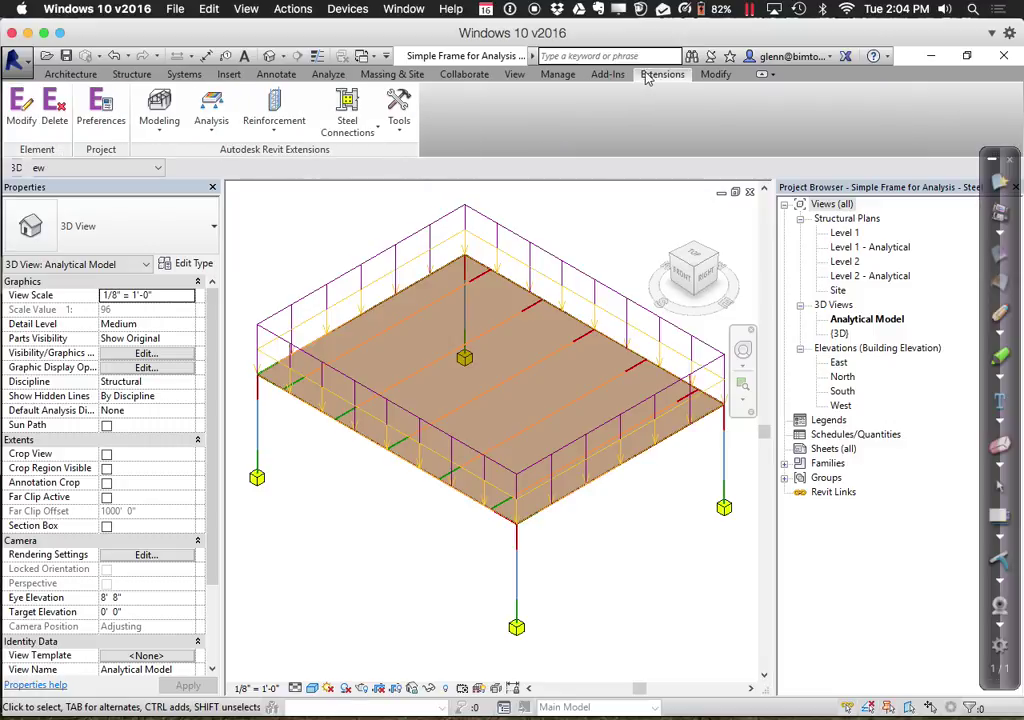
pyautogui.click(606, 75)
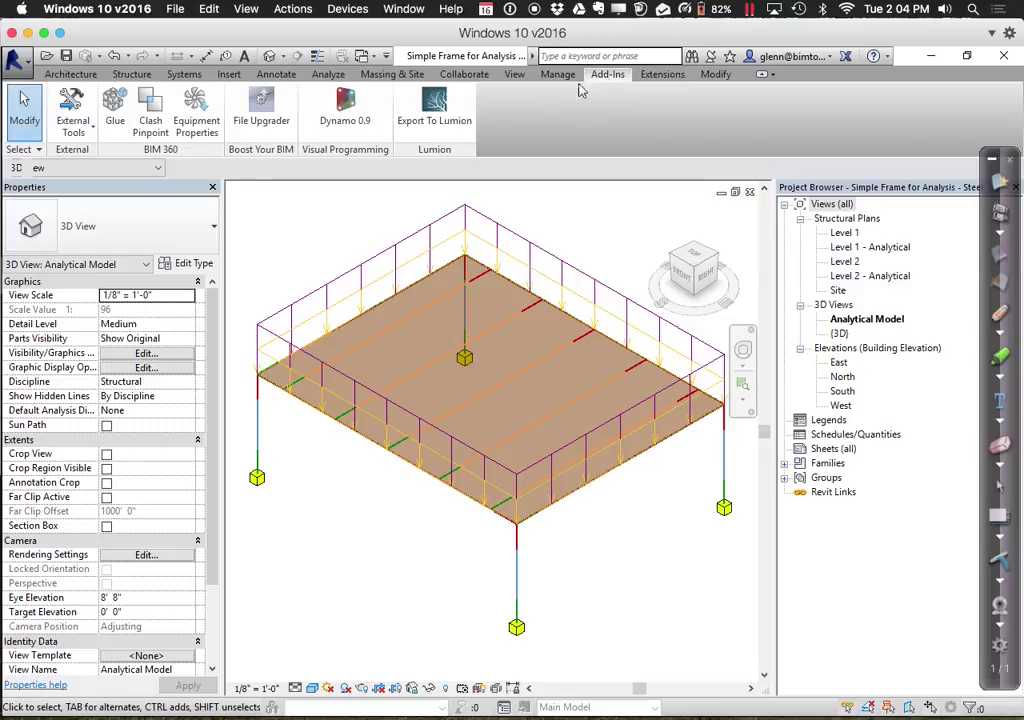
pyautogui.click(92, 129)
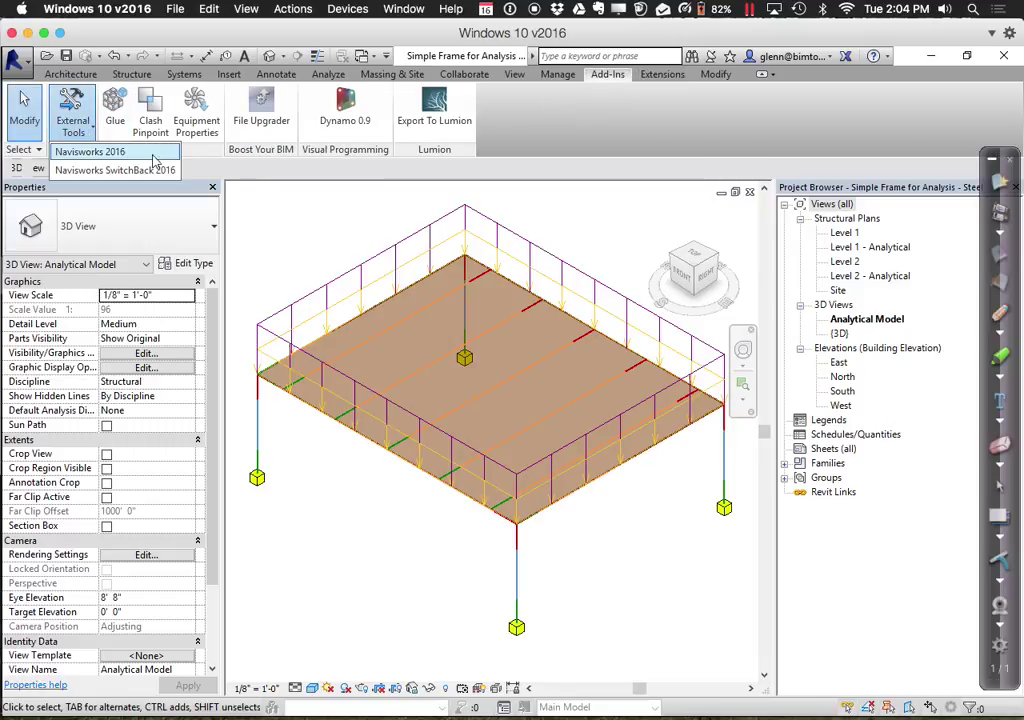
pyautogui.click(95, 165)
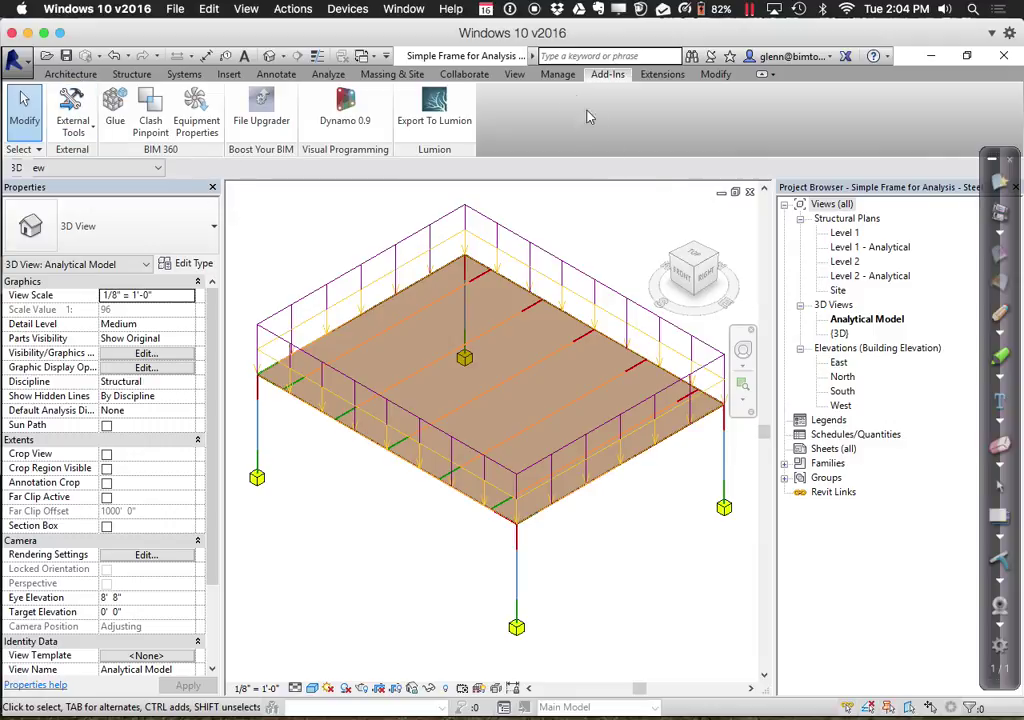
# - Examine the Robot Structural Analysis Link's integration settings and send options with nothing selected, and close them without sending
pyautogui.click(327, 75)
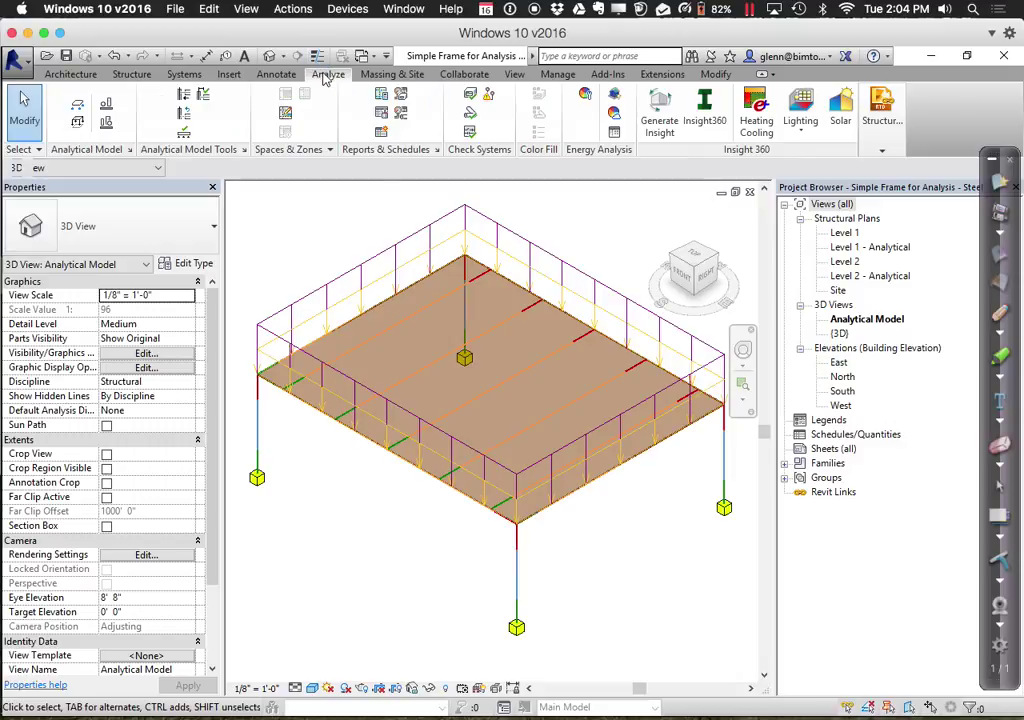
pyautogui.click(882, 150)
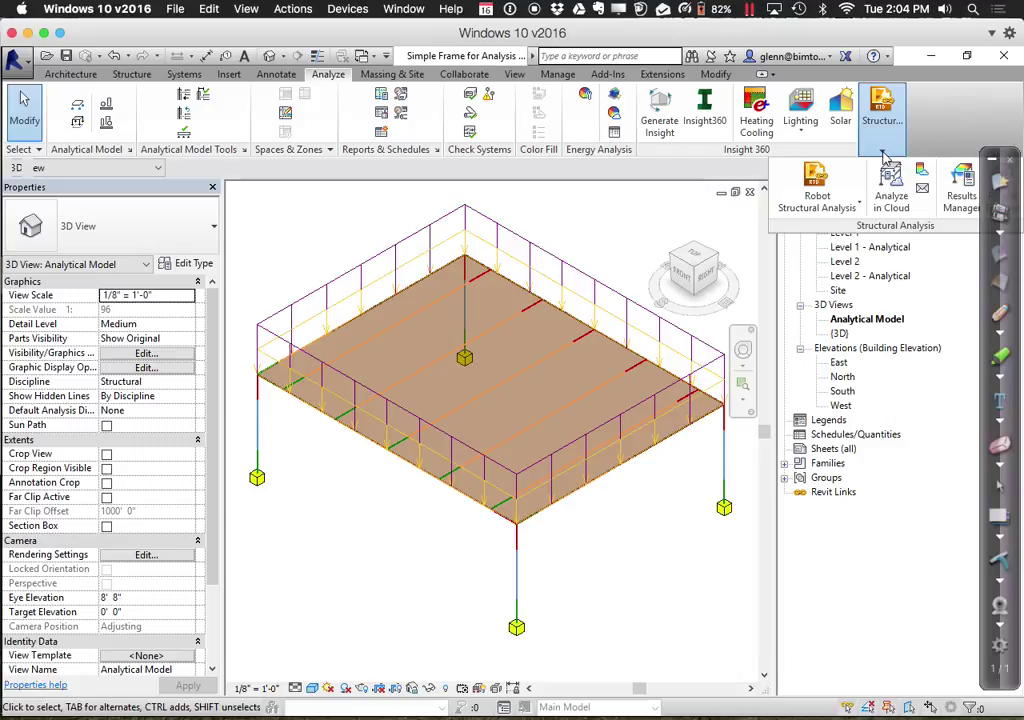
pyautogui.click(845, 204)
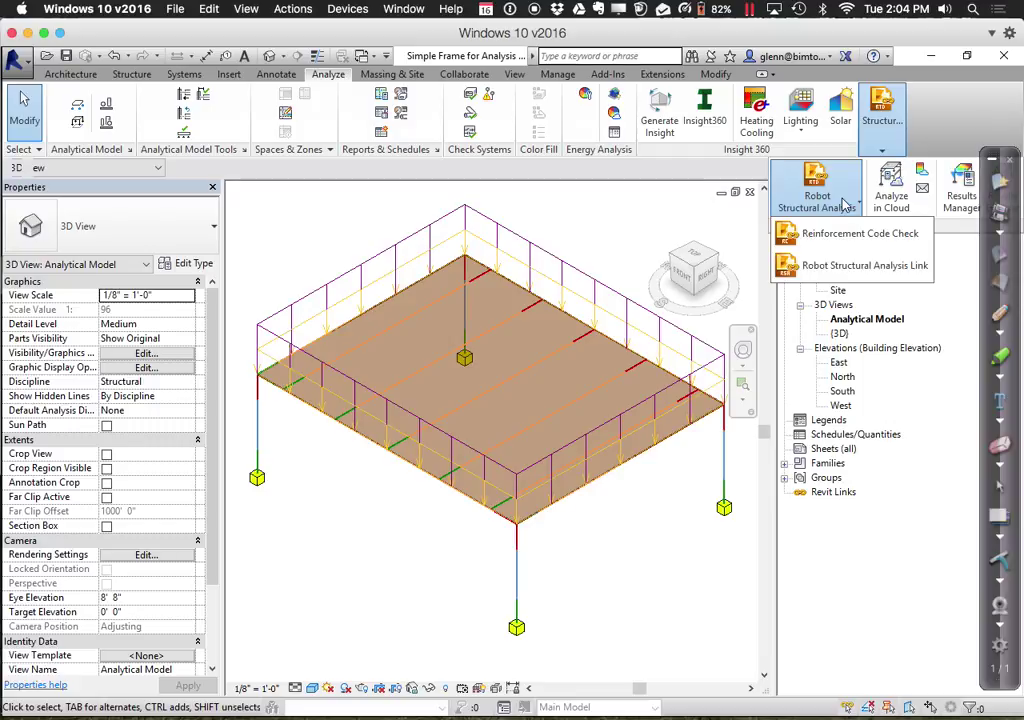
pyautogui.click(882, 267)
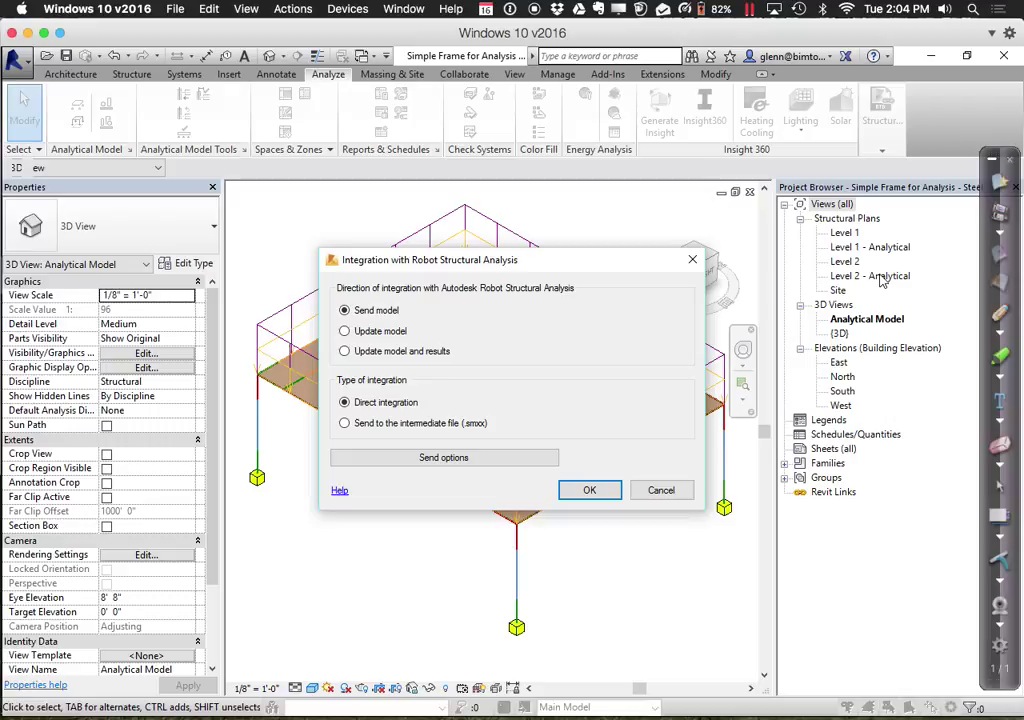
pyautogui.click(519, 461)
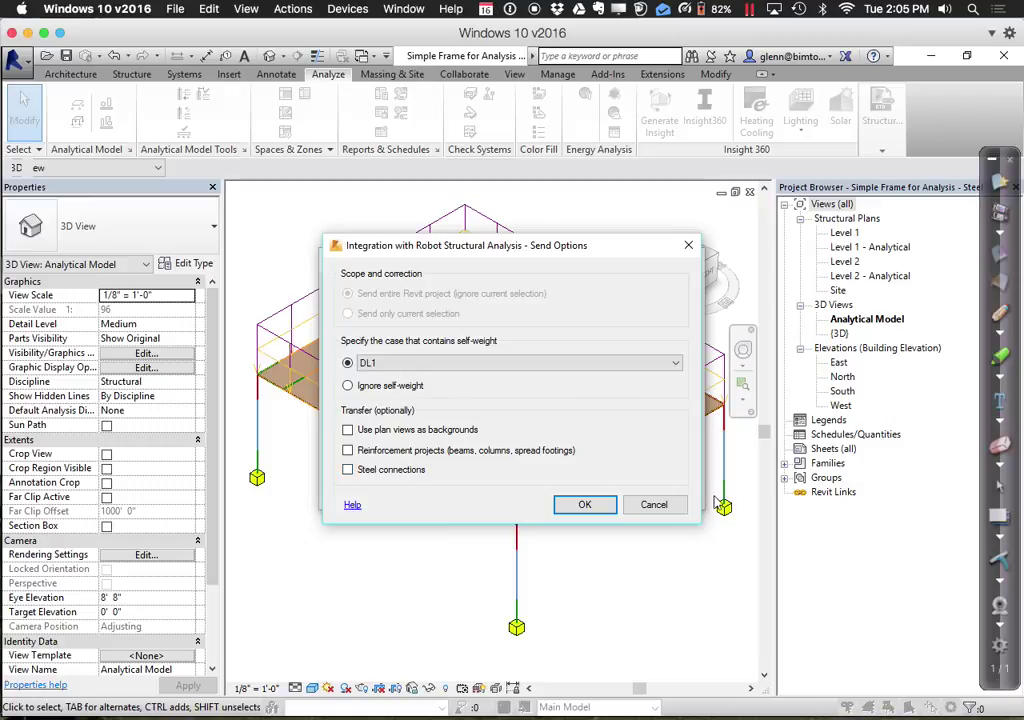
pyautogui.click(677, 505)
pyautogui.click(668, 491)
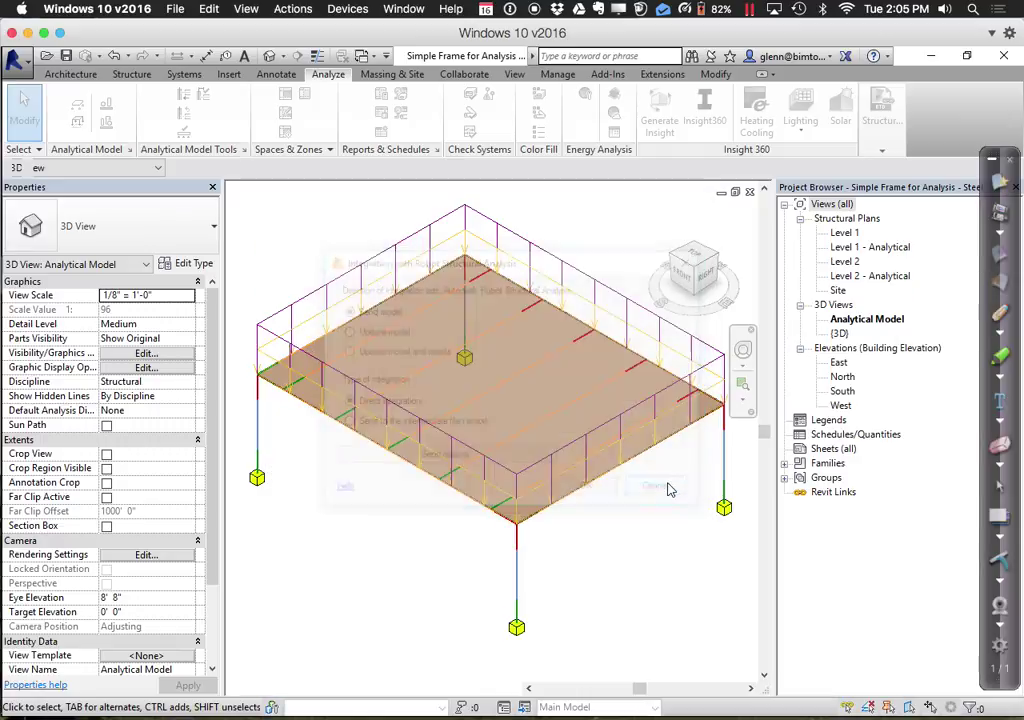
# - Select the two front analytical columns and the area load, and examine the Robot link's send options for the selection without sending
pyautogui.click(516, 573)
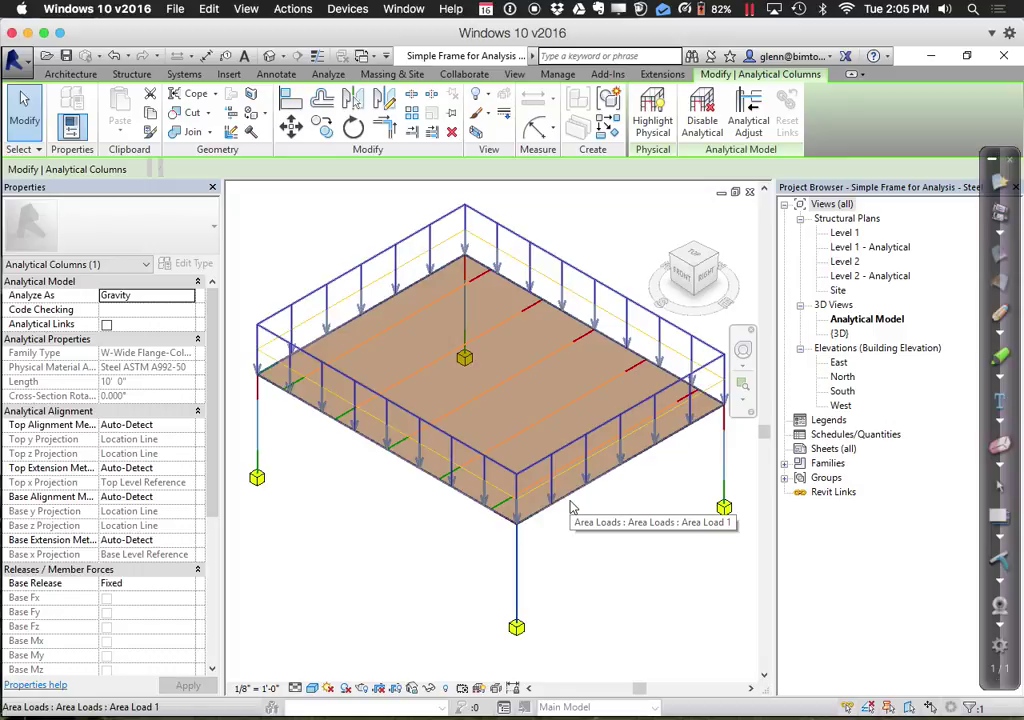
pyautogui.keyDown('ctrl'); pyautogui.click(572, 507); pyautogui.keyUp('ctrl')
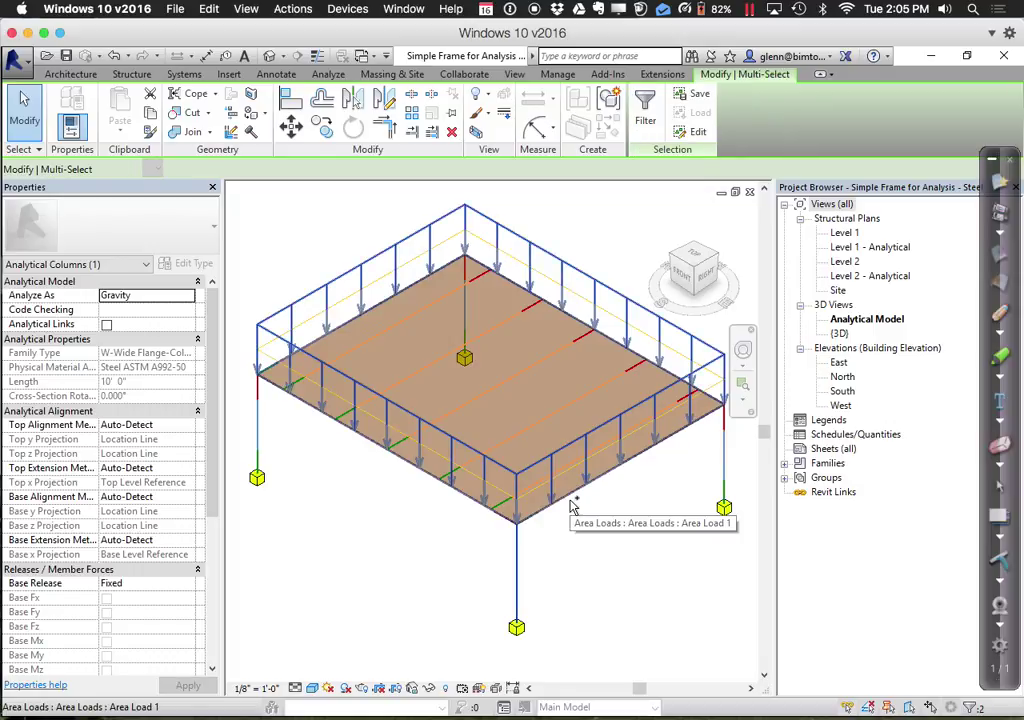
pyautogui.keyDown('ctrl'); pyautogui.click(724, 488); pyautogui.keyUp('ctrl')
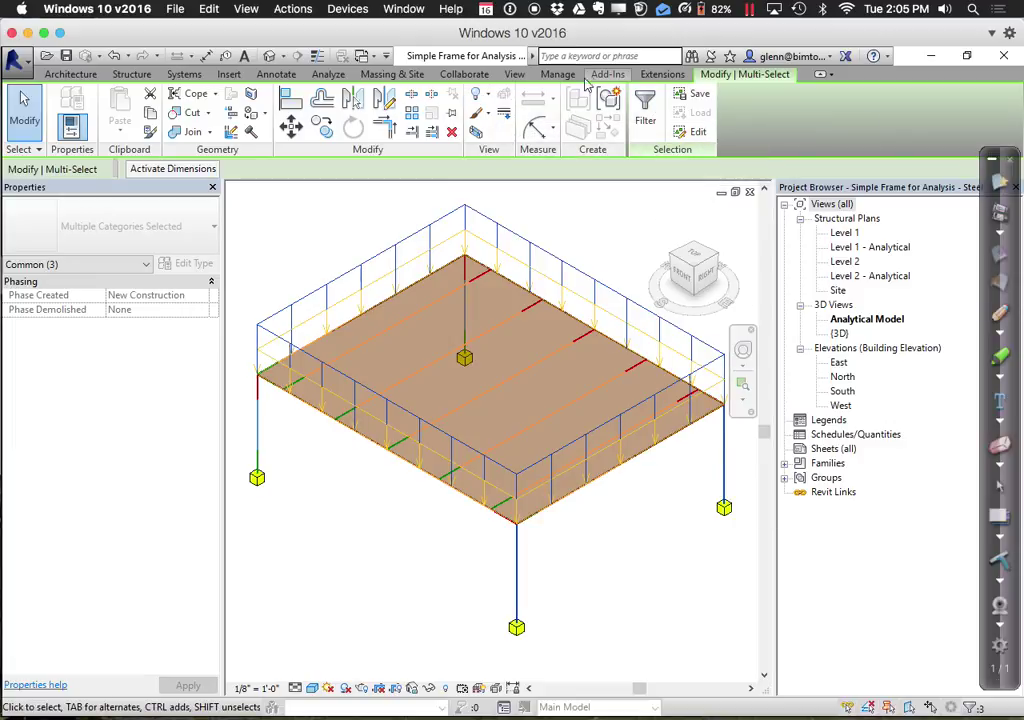
pyautogui.click(327, 80)
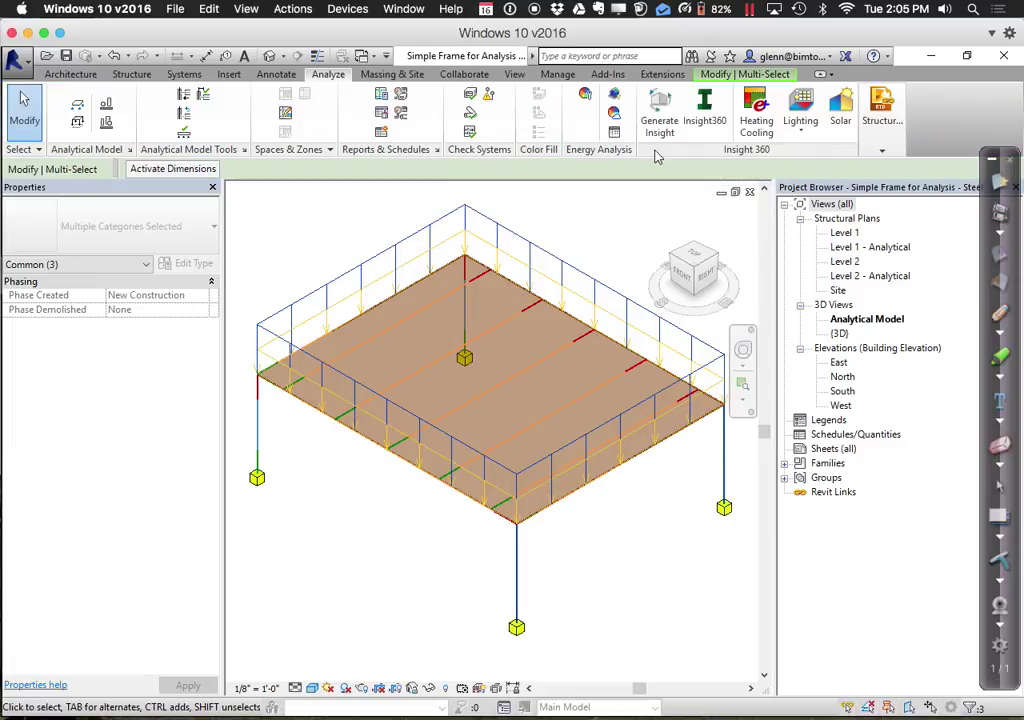
pyautogui.moveTo(877, 150)
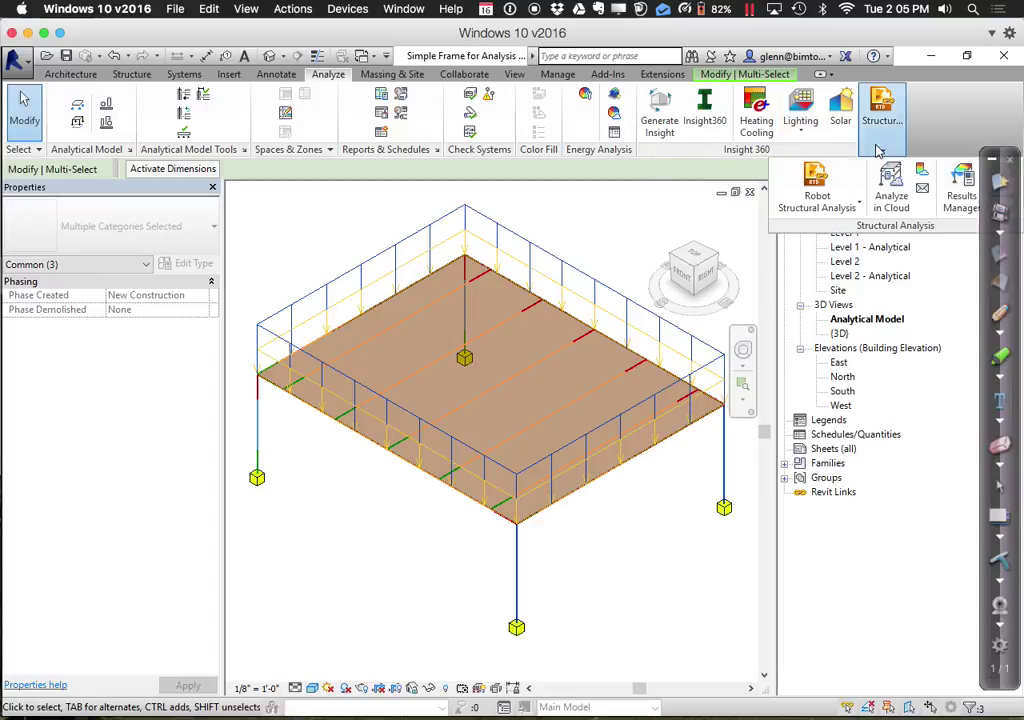
pyautogui.click(838, 203)
pyautogui.click(832, 264)
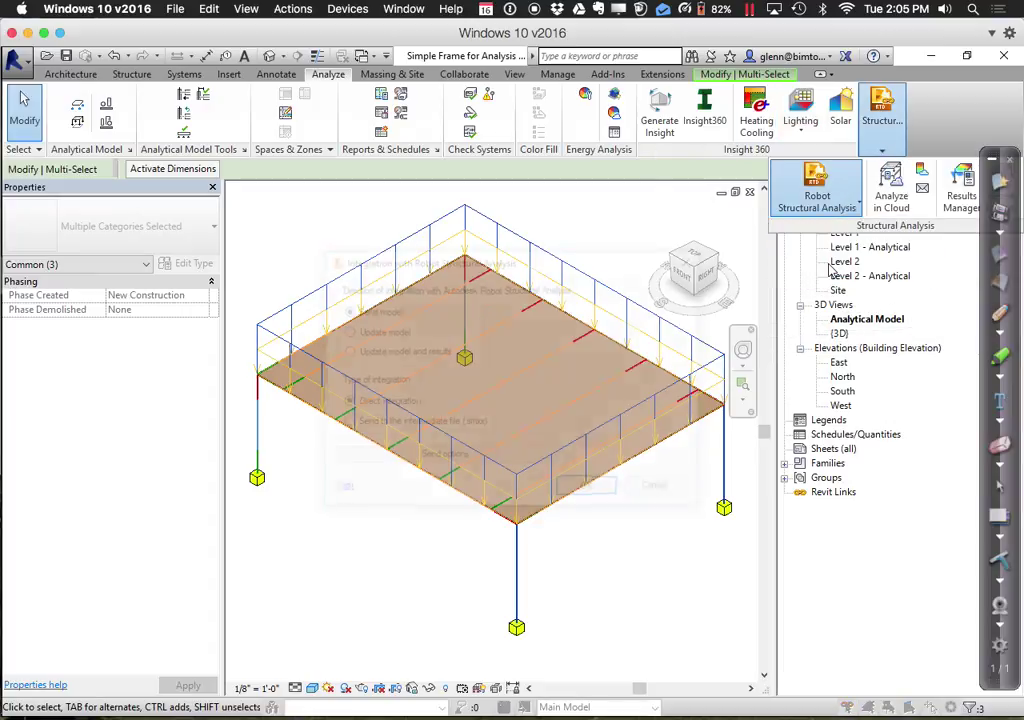
pyautogui.click(489, 457)
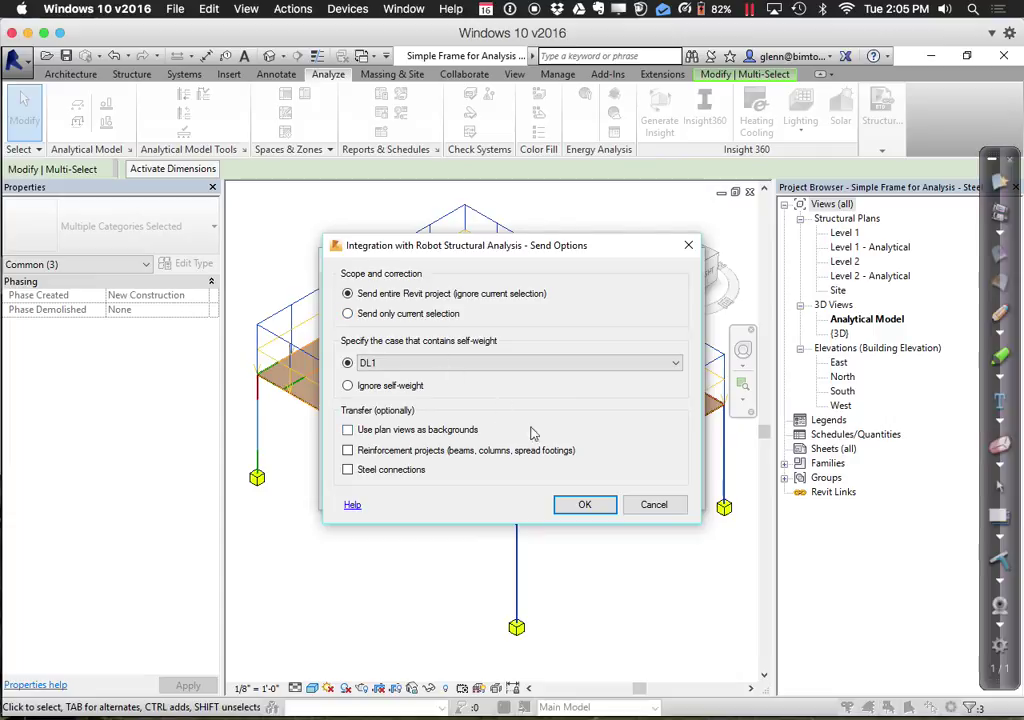
pyautogui.click(658, 508)
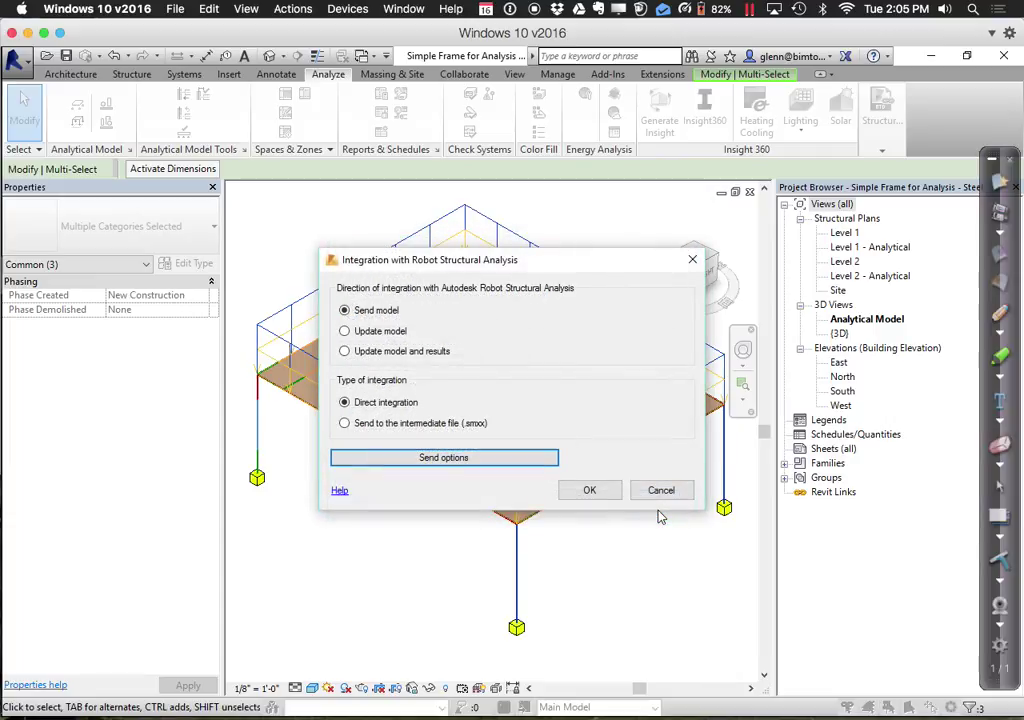
pyautogui.click(659, 494)
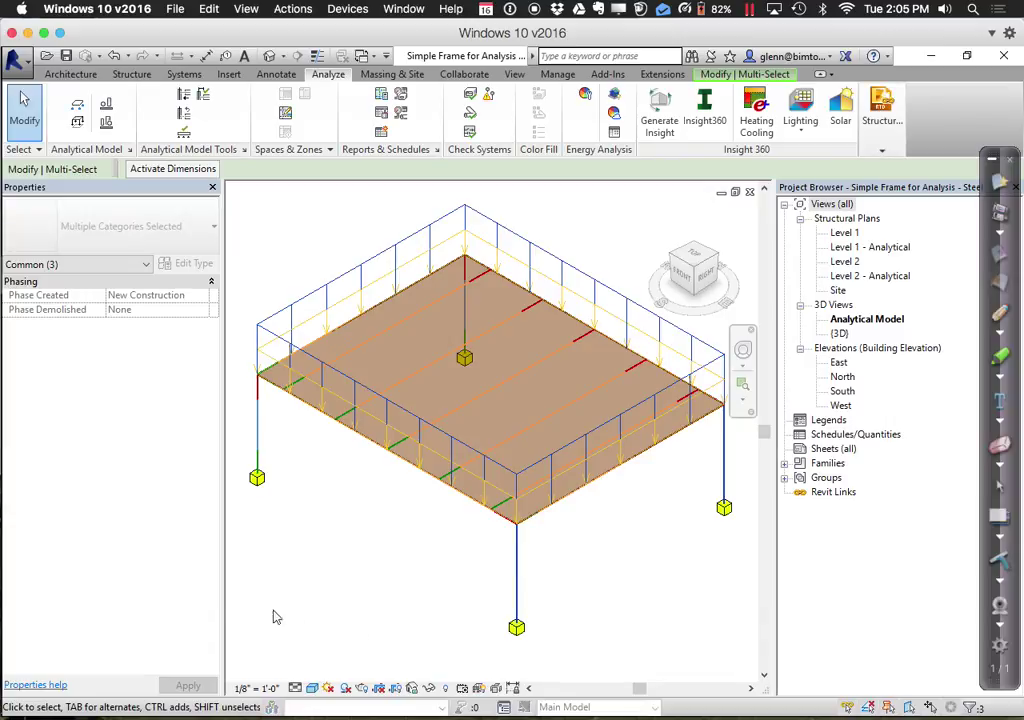
# - Launch Robot Structural Analysis Professional 2016, and switch back to Revit
pyautogui.moveTo(20, 495)
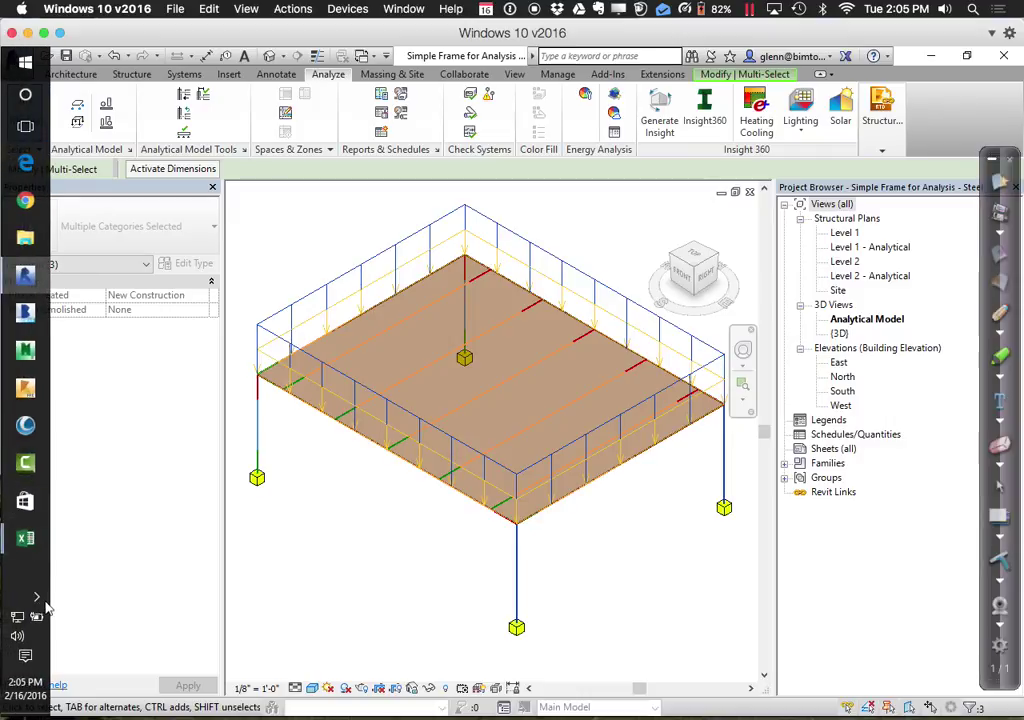
pyautogui.click(26, 390)
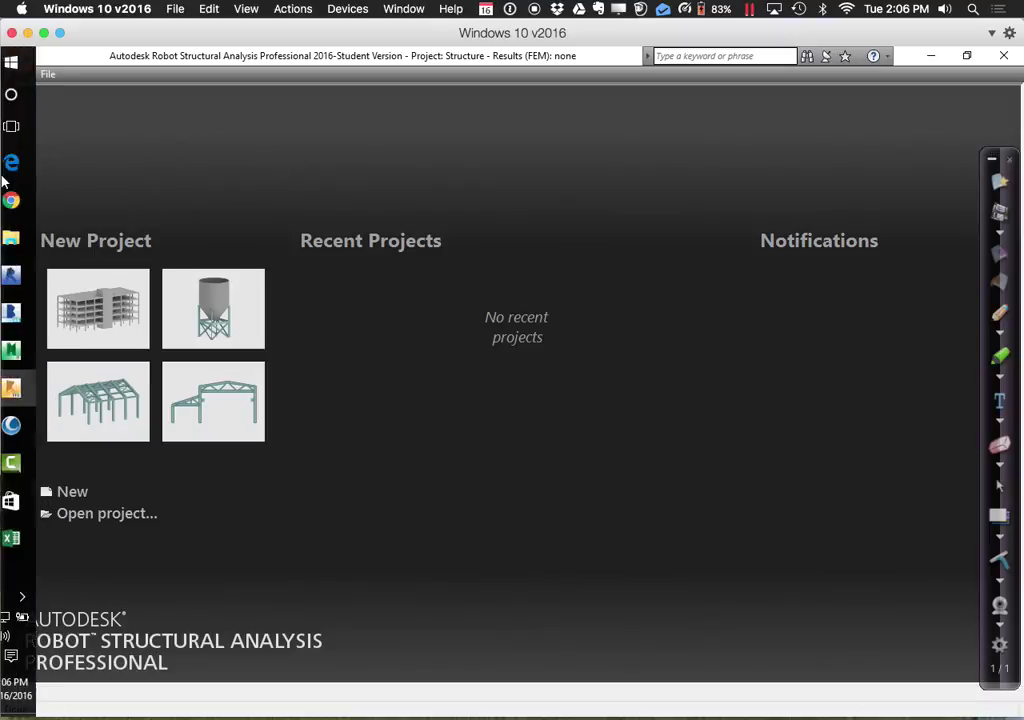
pyautogui.moveTo(5, 140)
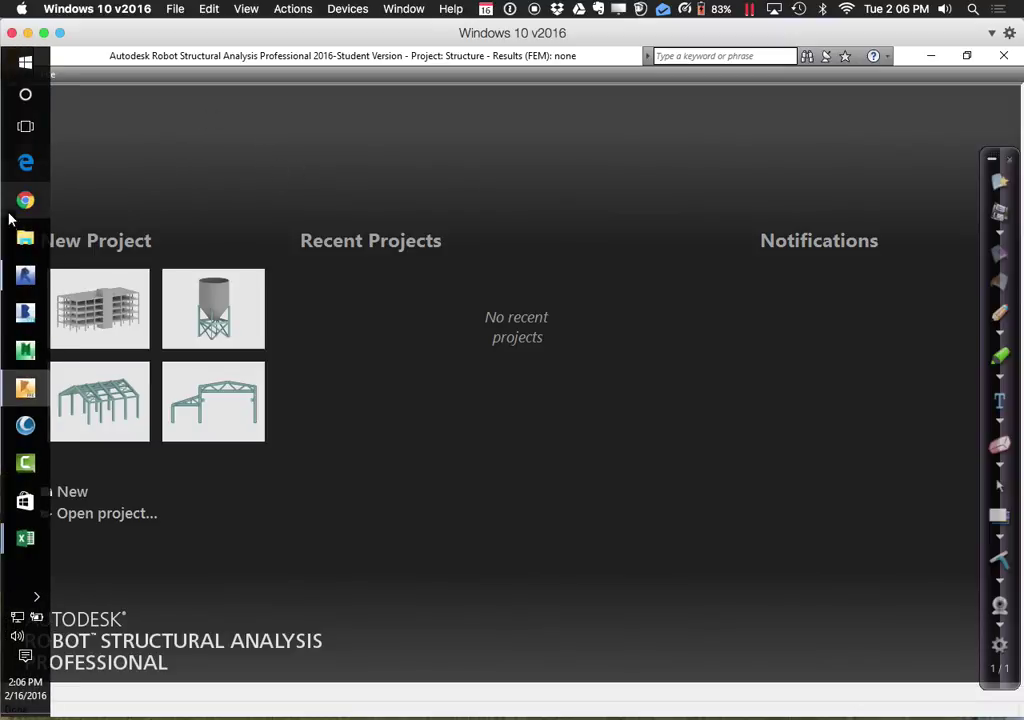
pyautogui.click(26, 282)
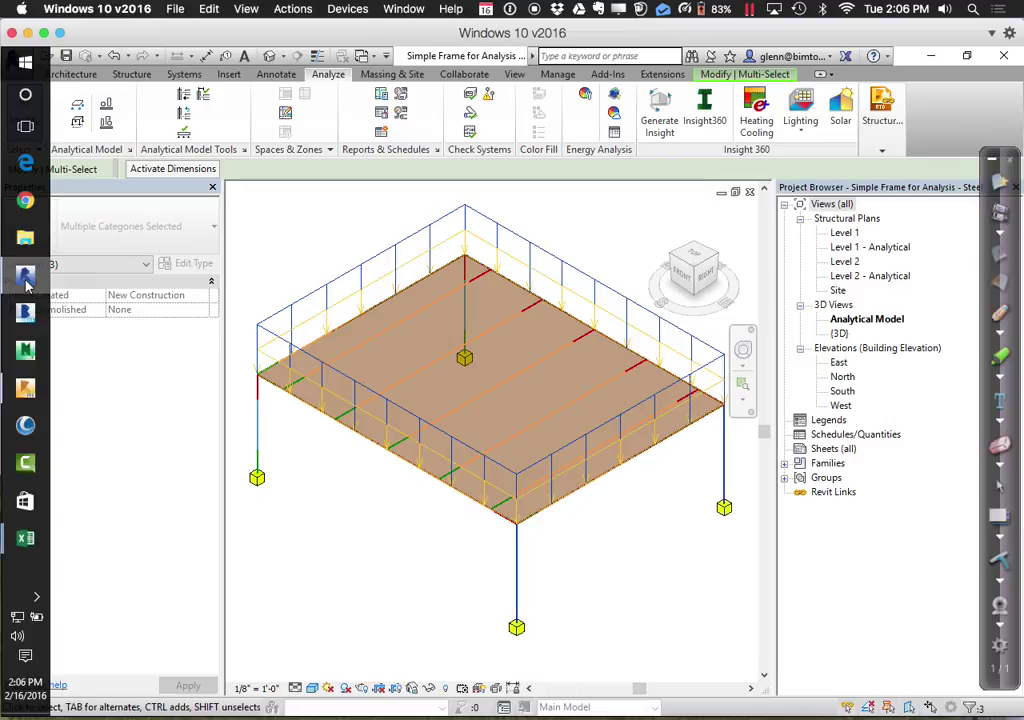
# - Send the model to Robot Structural Analysis through the Robot link using Send model and Direct integration, and decline the events report
pyautogui.click(882, 148)
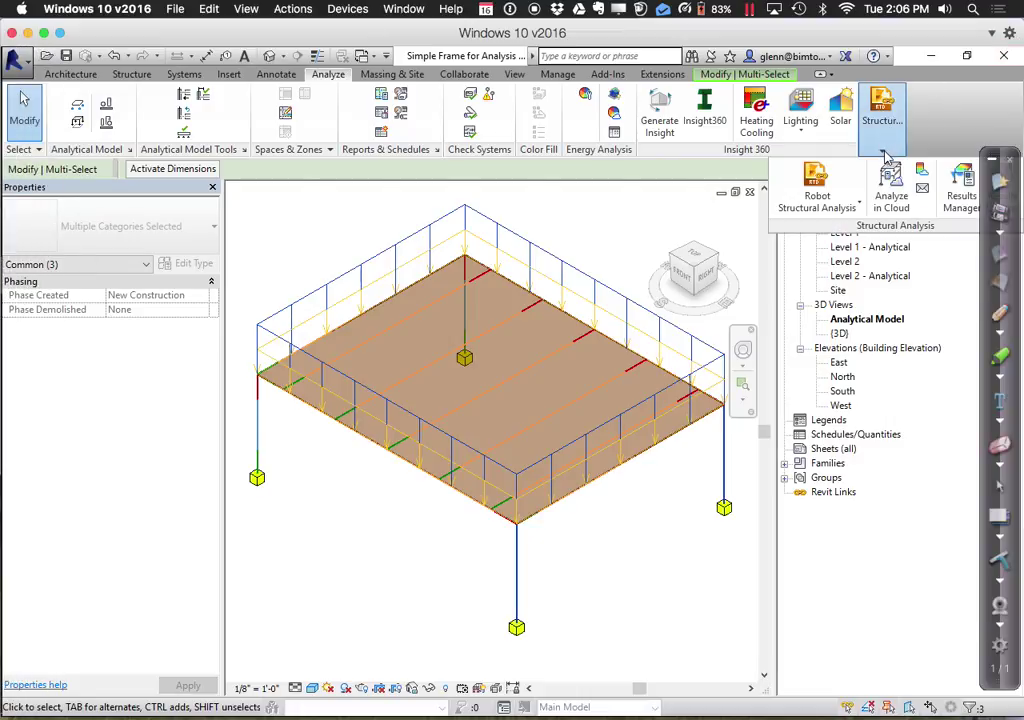
pyautogui.click(836, 205)
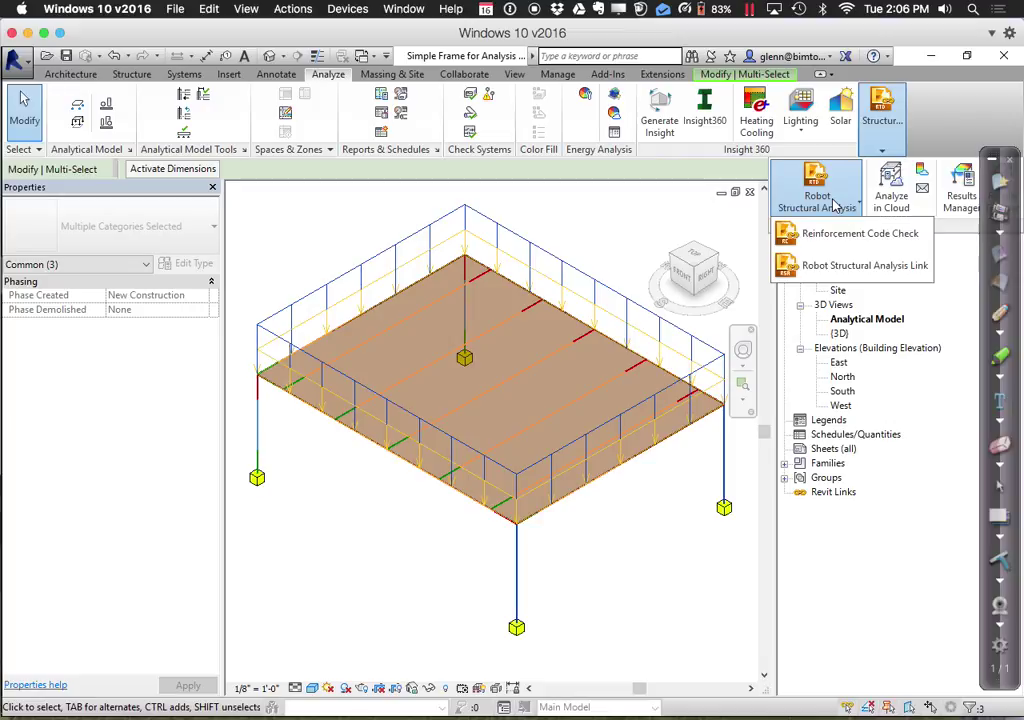
pyautogui.click(845, 265)
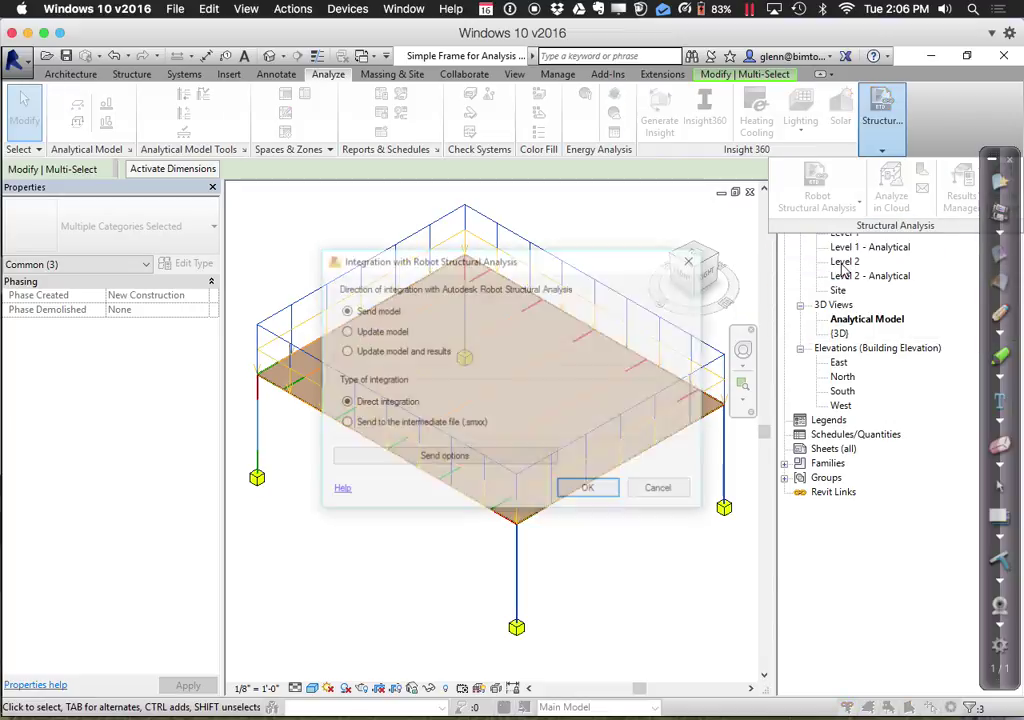
pyautogui.click(590, 490)
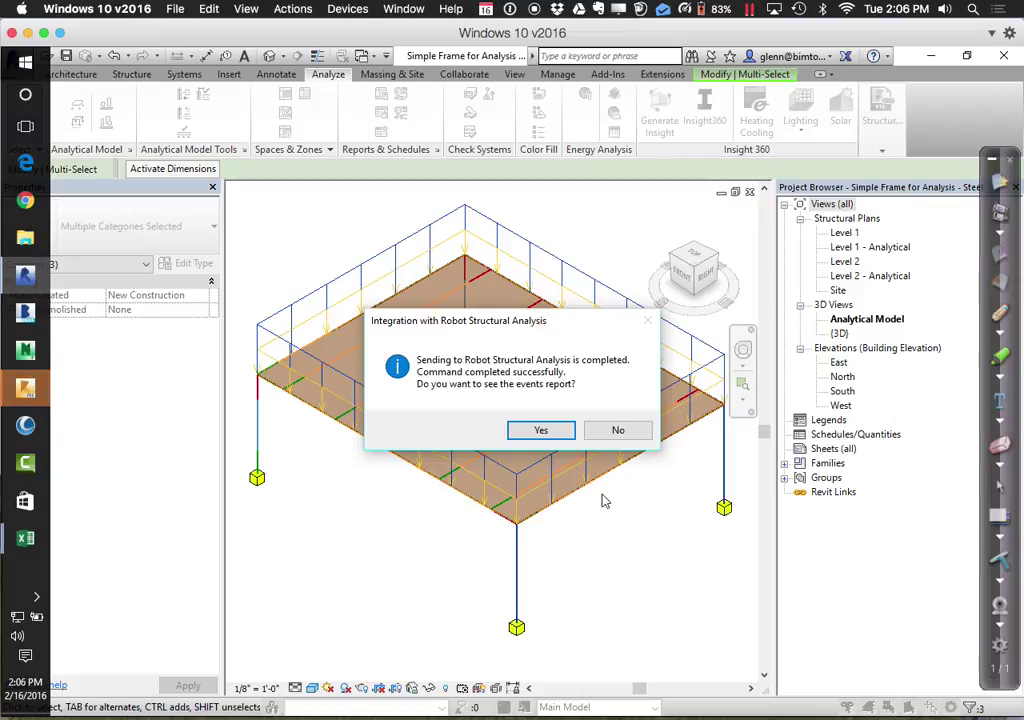
pyautogui.click(616, 431)
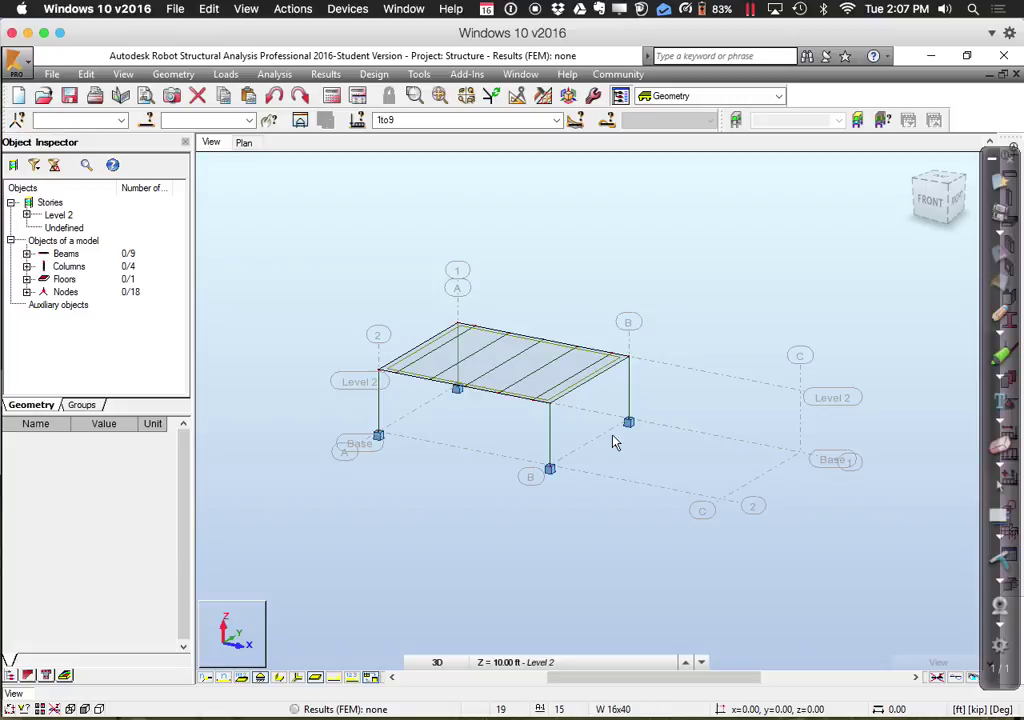
# - Display the frame's section shapes and load symbols in Robot's 3D view, showing load cases DL1 and LL1 in turn
pyautogui.click(280, 678)
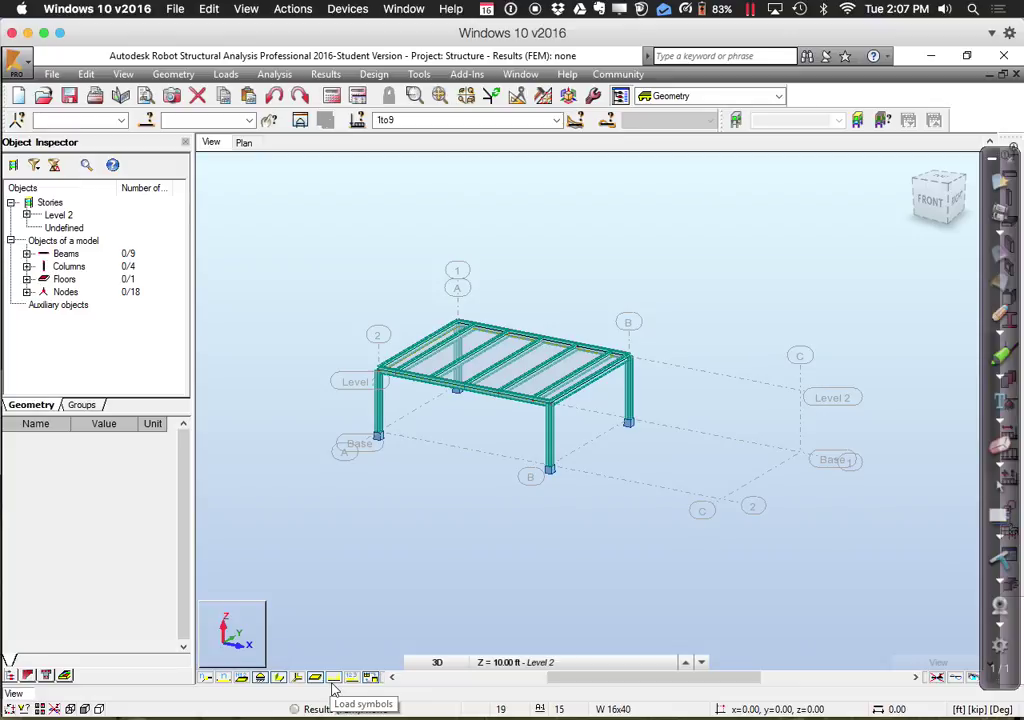
pyautogui.click(334, 678)
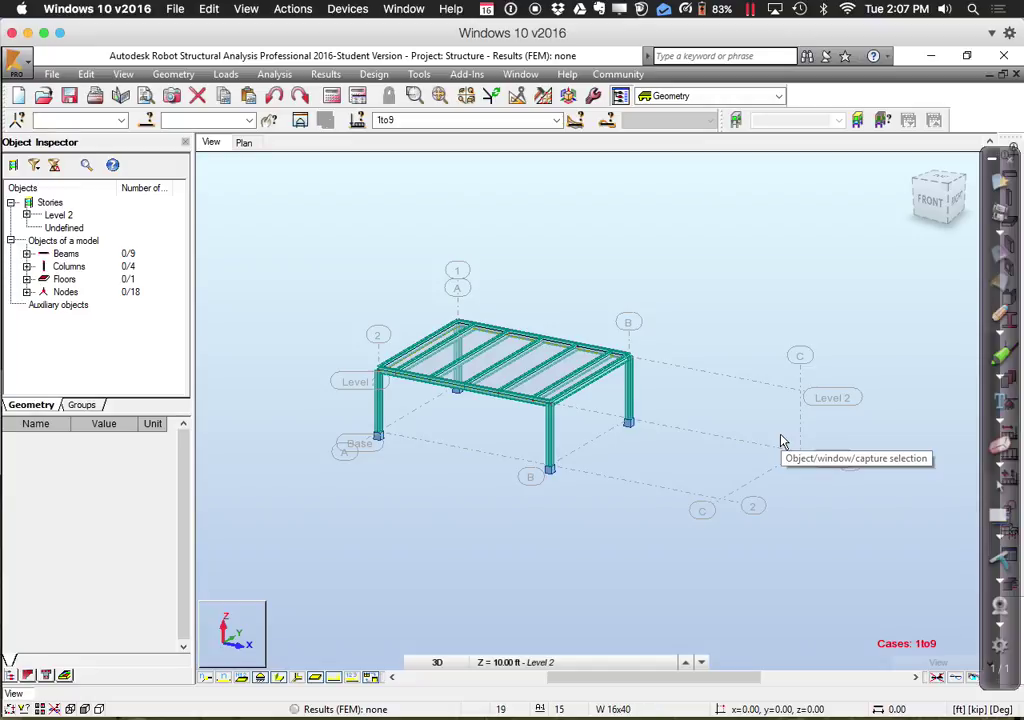
pyautogui.click(557, 120)
pyautogui.click(530, 144)
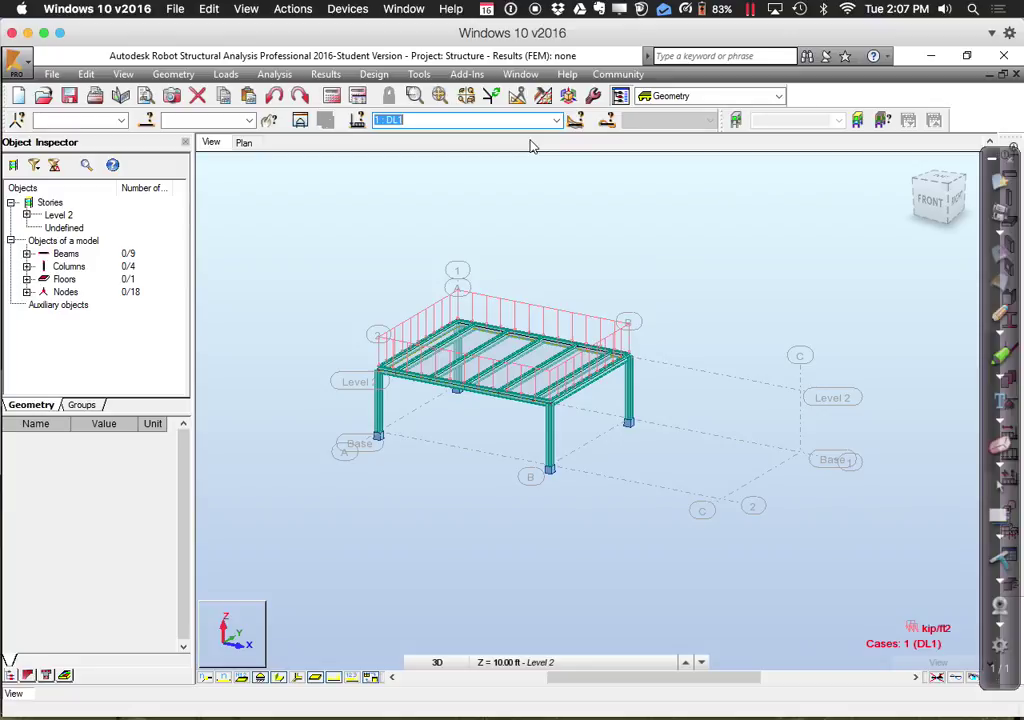
pyautogui.click(556, 120)
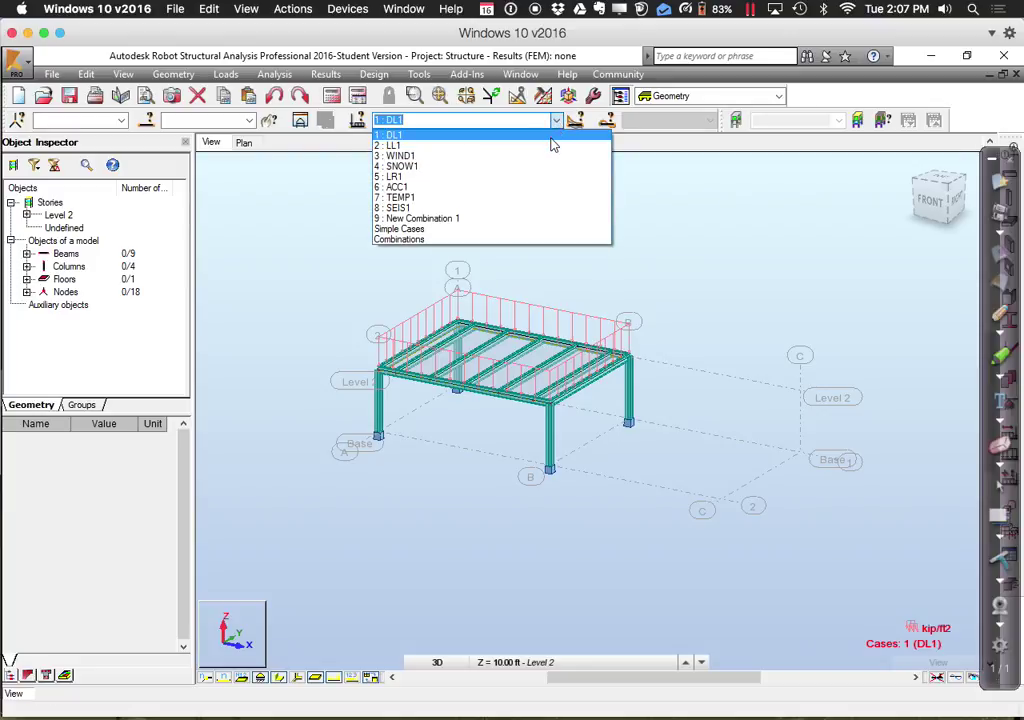
pyautogui.click(551, 146)
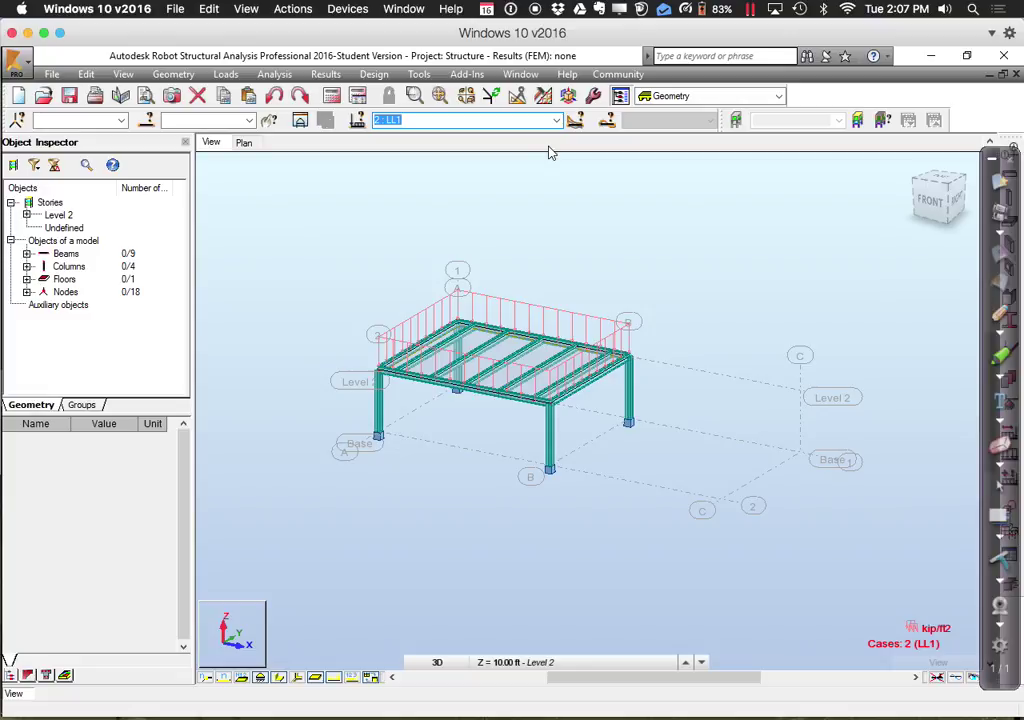
# - Show the load values on the frame in the 3D view
pyautogui.click(353, 678)
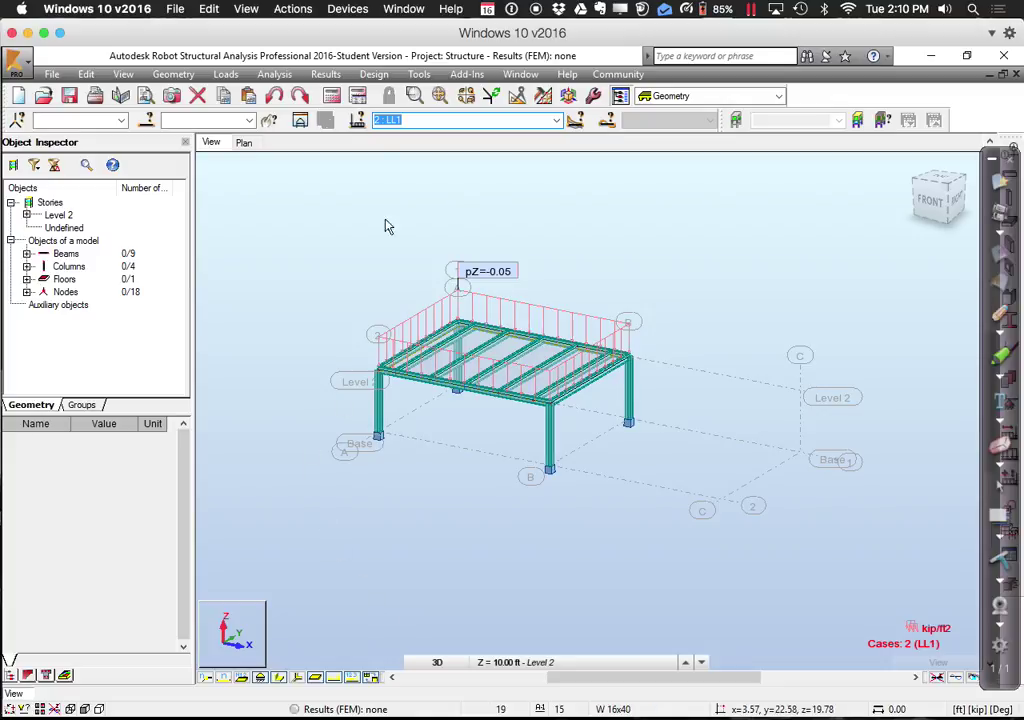
pyautogui.click(272, 78)
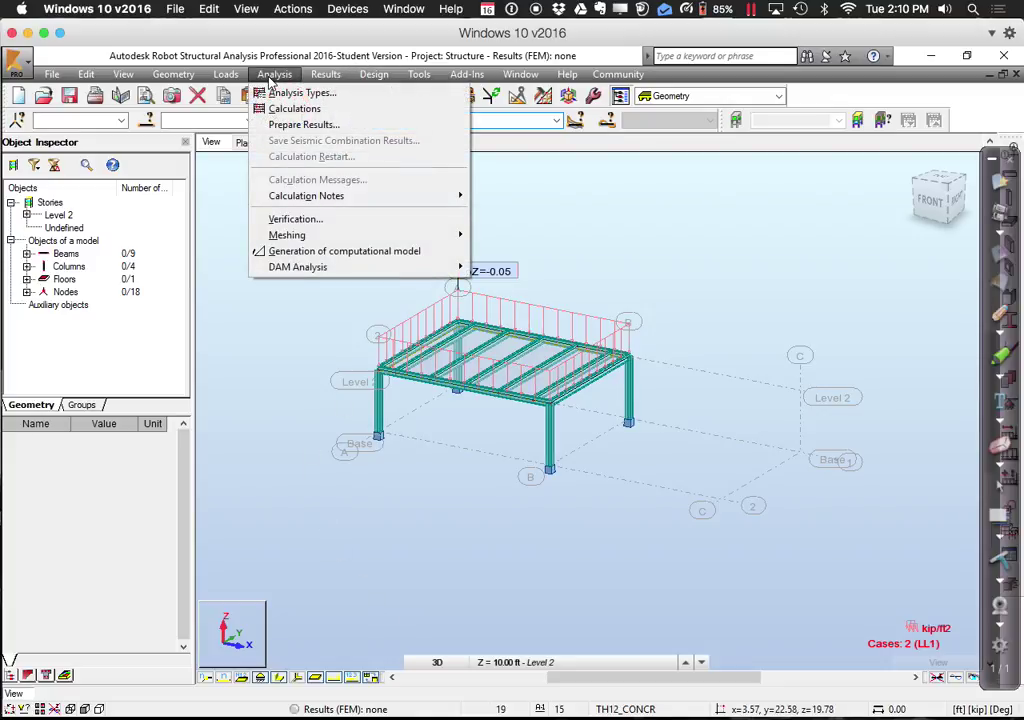
pyautogui.click(300, 124)
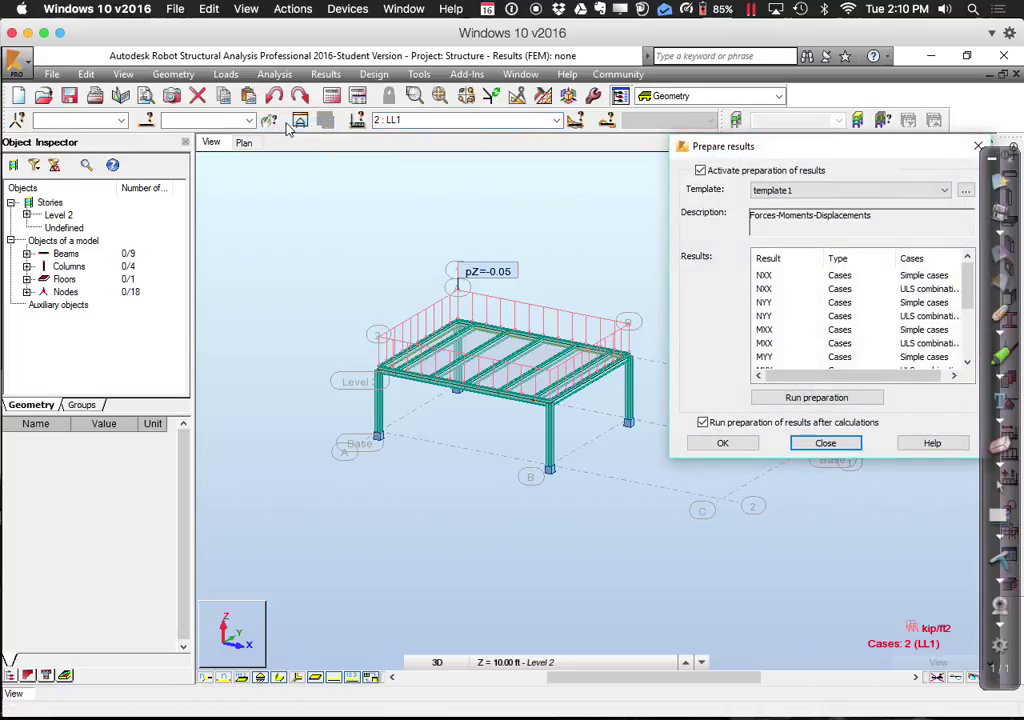
pyautogui.click(826, 443)
# - Run the structural calculations, and display load case DL1 with the floor's finite element mesh hidden
pyautogui.click(274, 74)
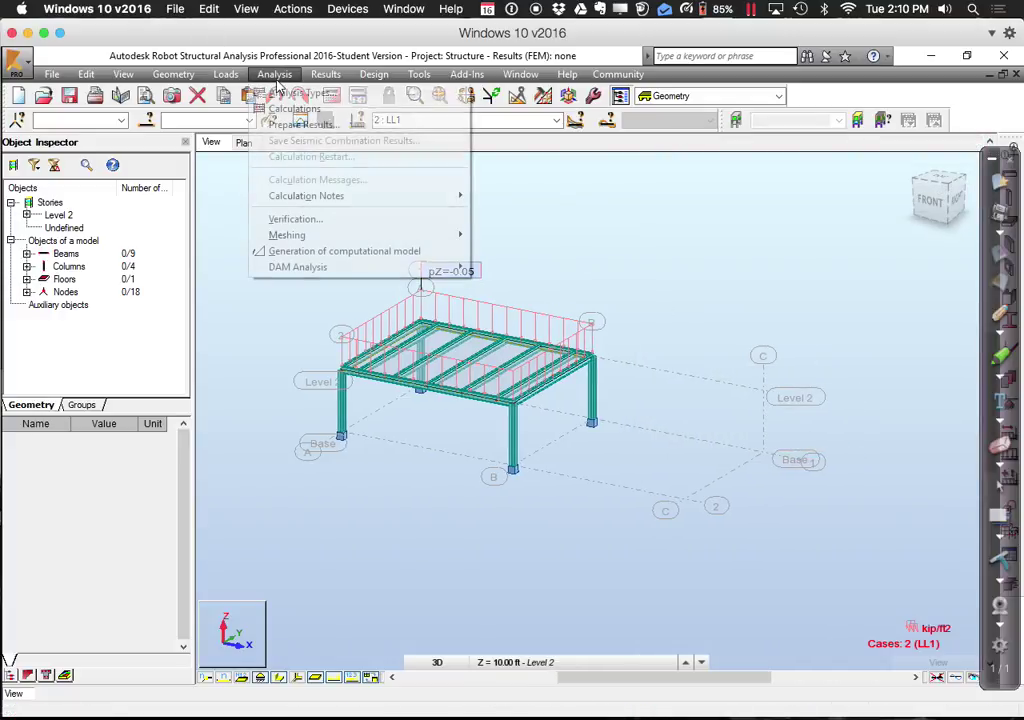
pyautogui.click(280, 108)
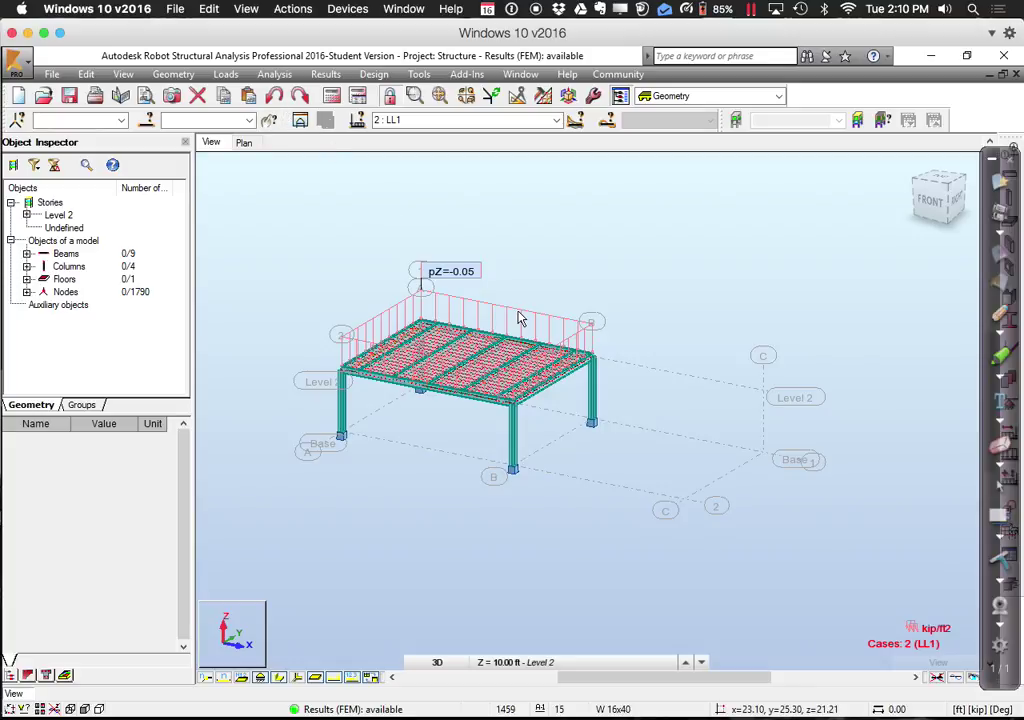
pyautogui.click(555, 120)
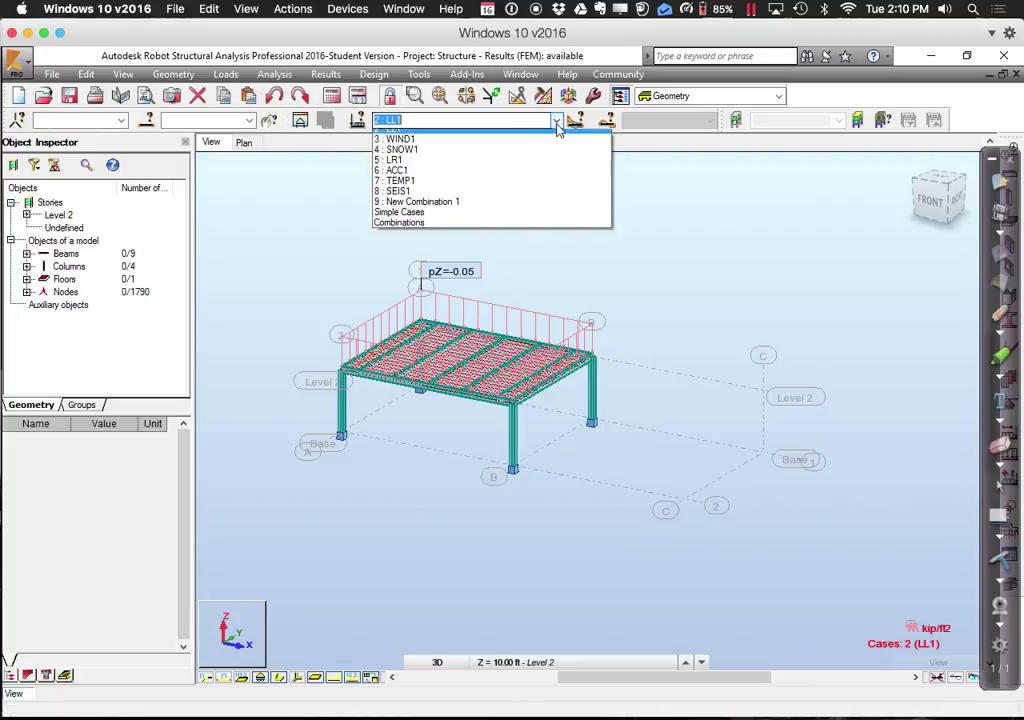
pyautogui.click(548, 136)
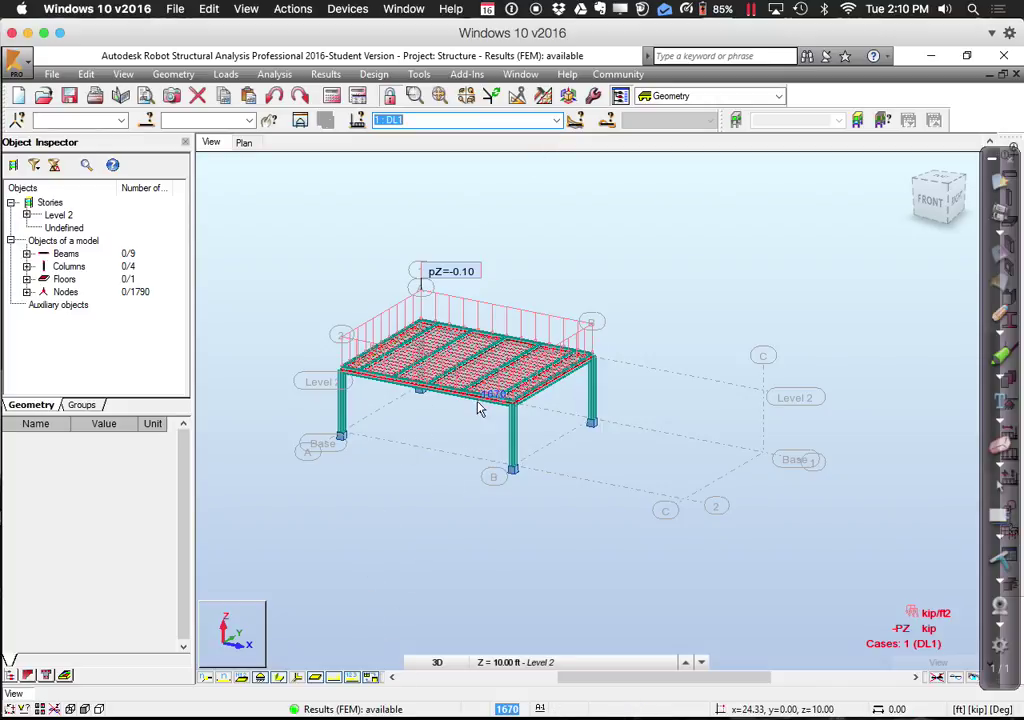
pyautogui.click(371, 679)
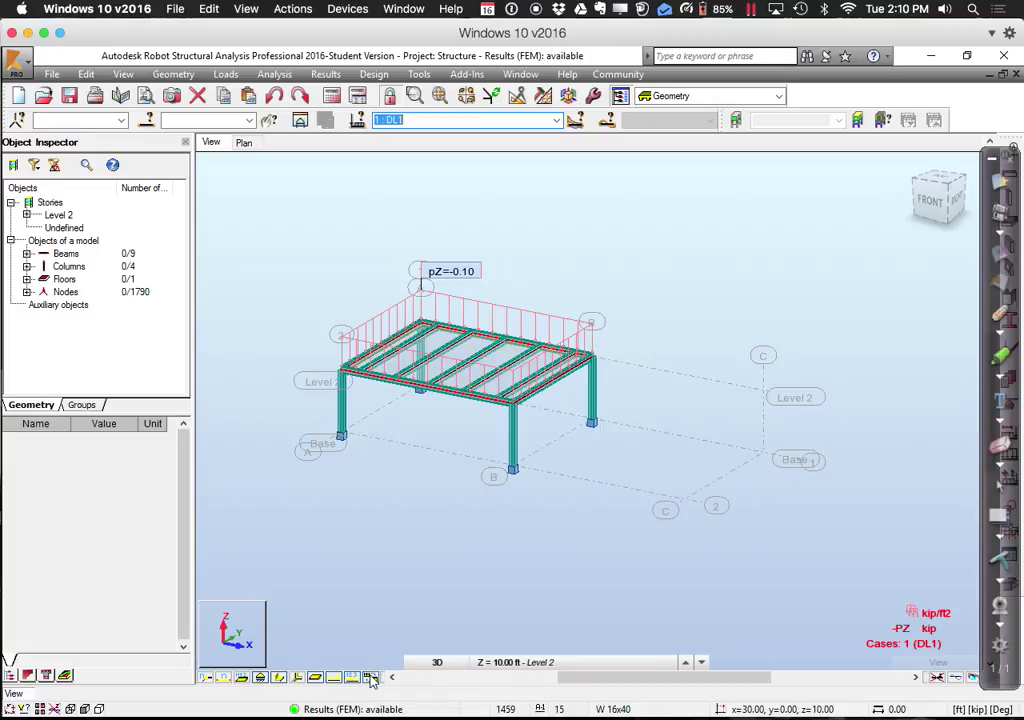
# - Open the front 30 ft girder's bar properties, and examine its section properties and UZ displacement diagram for DL1
pyautogui.click(455, 401)
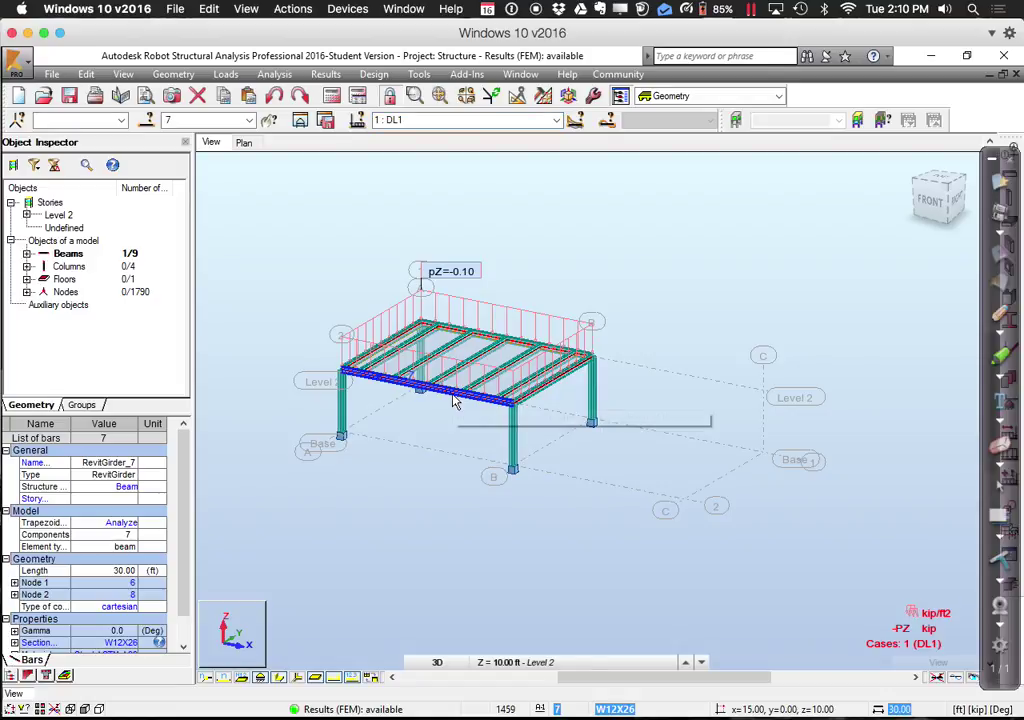
pyautogui.rightClick(455, 401)
pyautogui.click(451, 385)
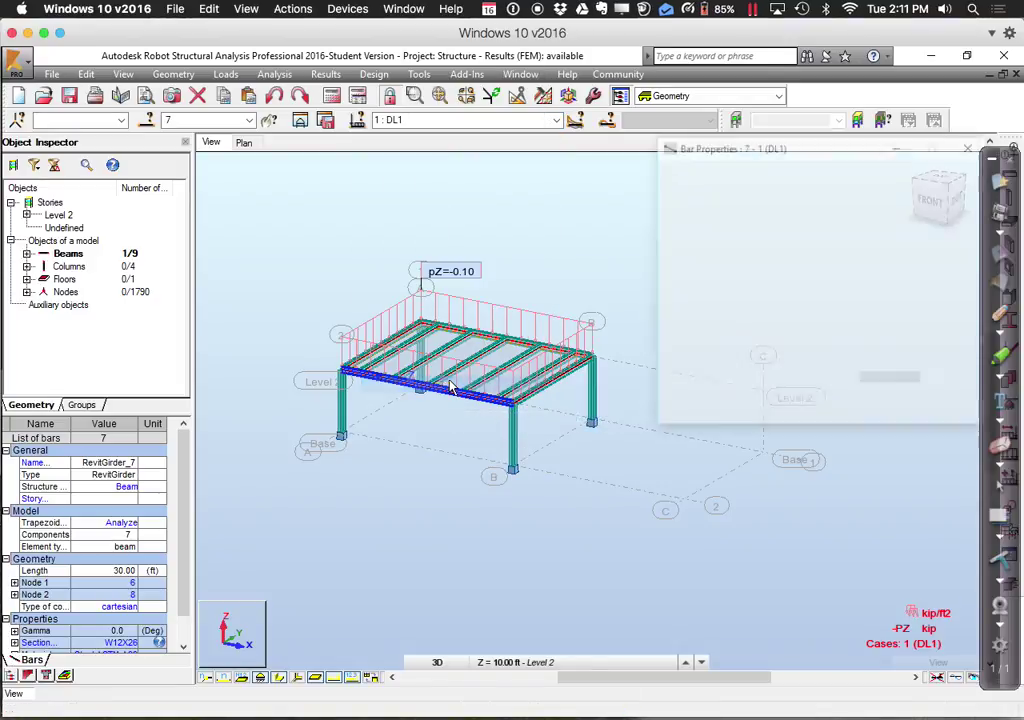
pyautogui.click(732, 174)
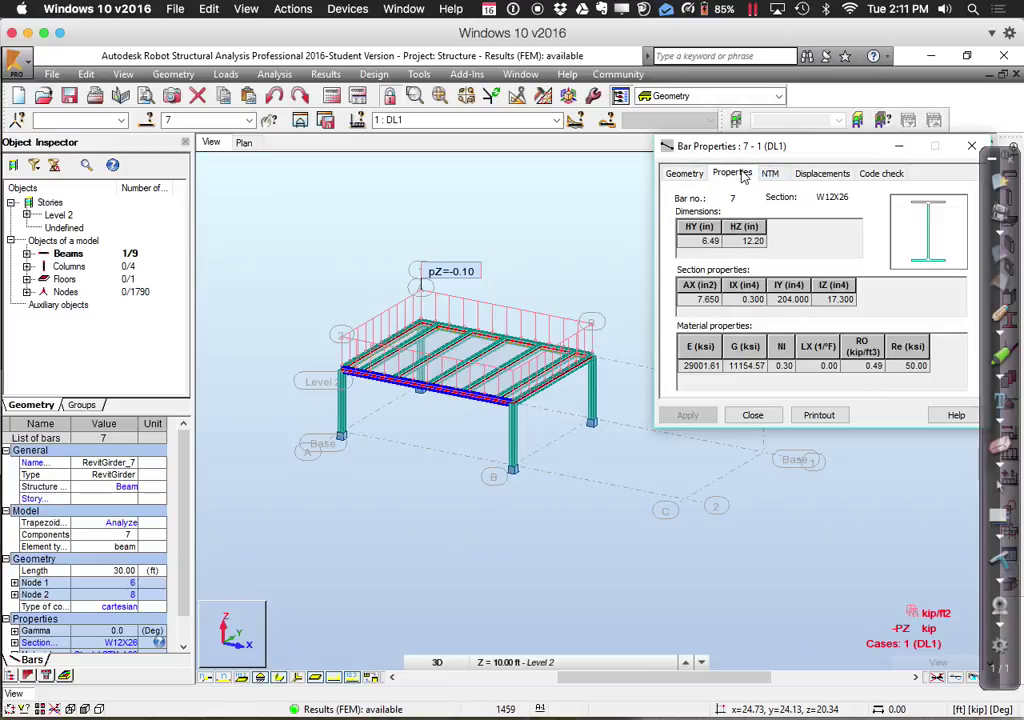
pyautogui.click(820, 176)
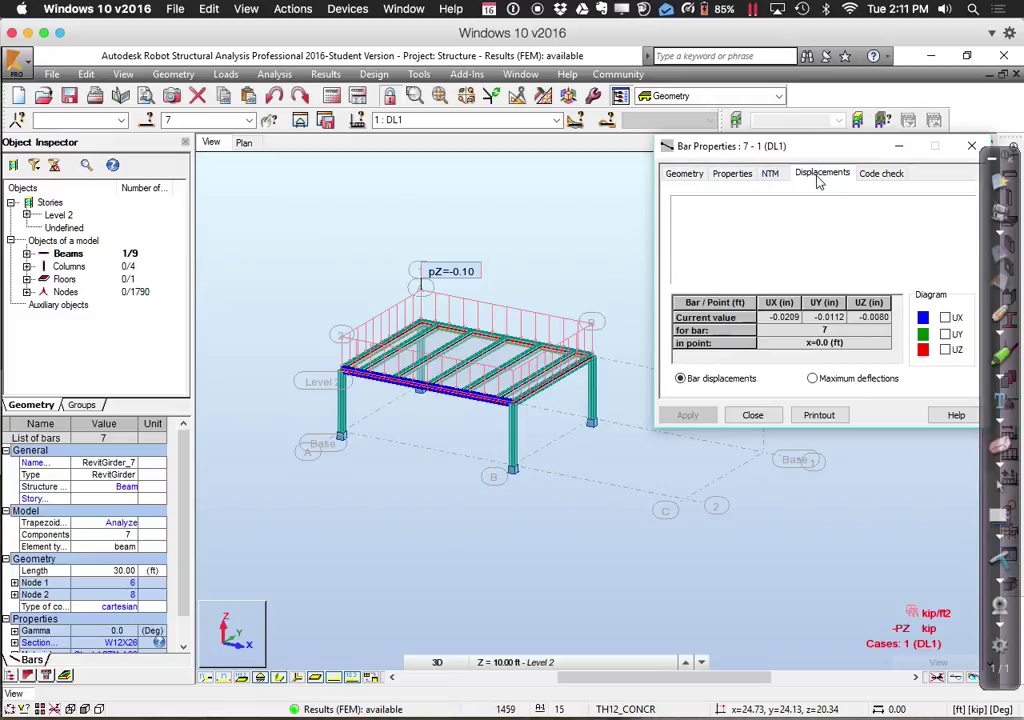
pyautogui.click(945, 350)
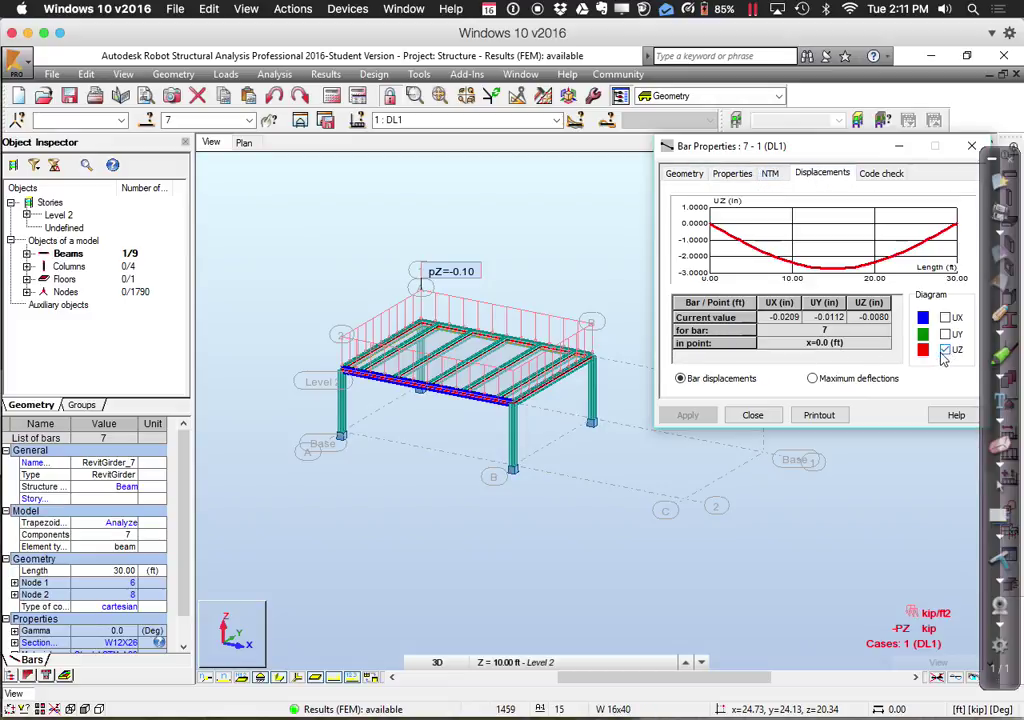
# - Examine the front girder's My moment and Fz shear force diagrams under load case DL1
pyautogui.press('super+a')
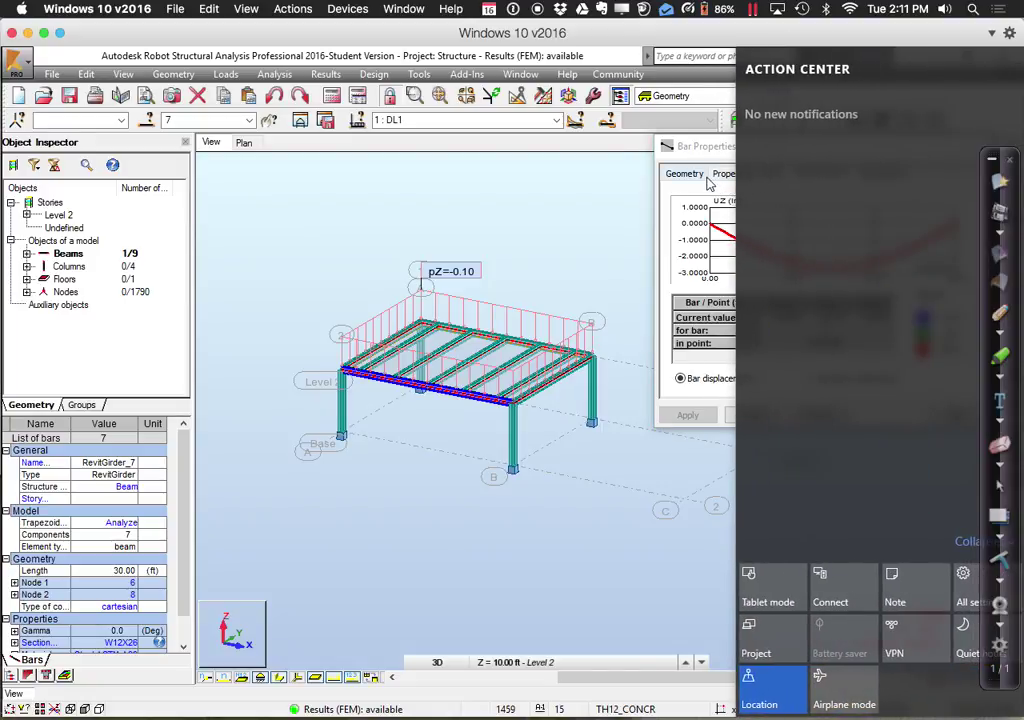
pyautogui.click(698, 175)
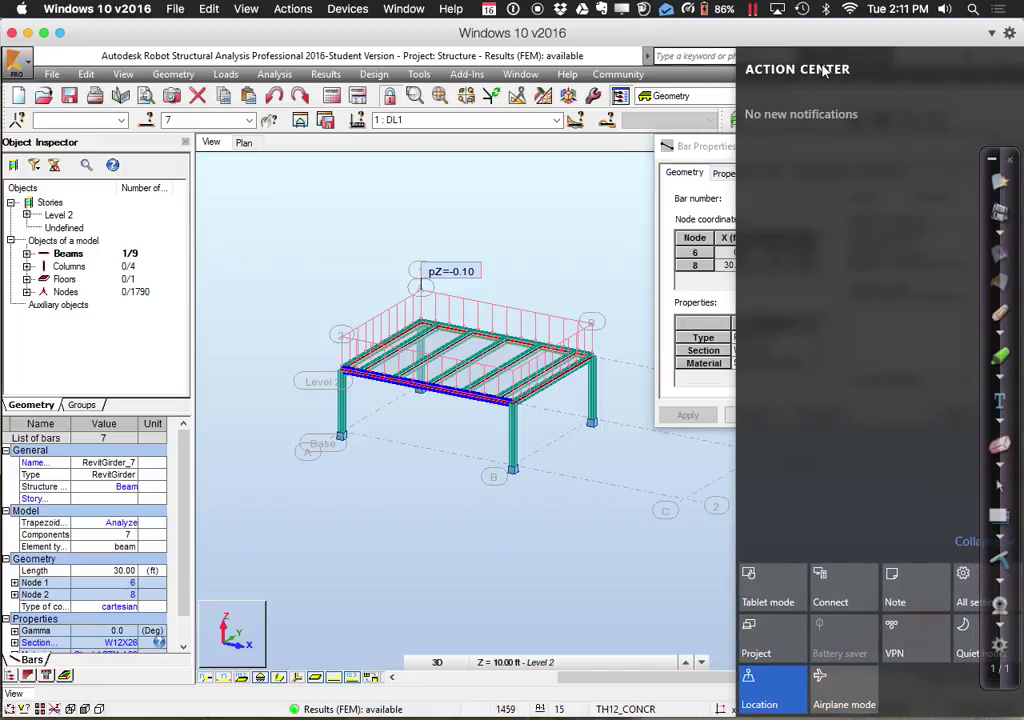
pyautogui.click(610, 224)
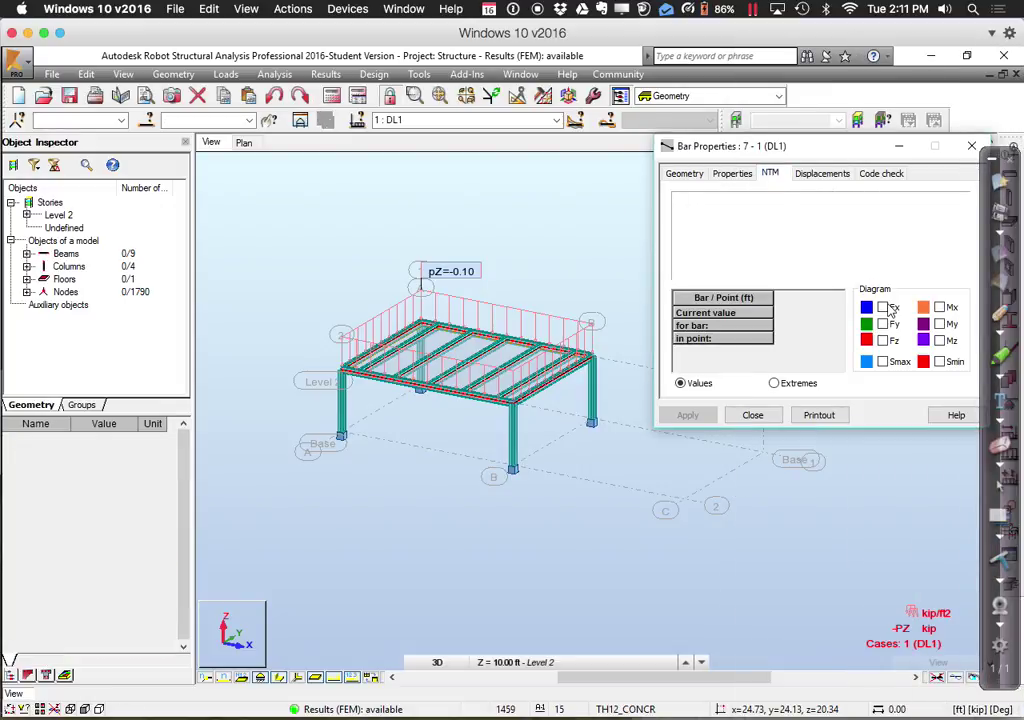
pyautogui.click(939, 325)
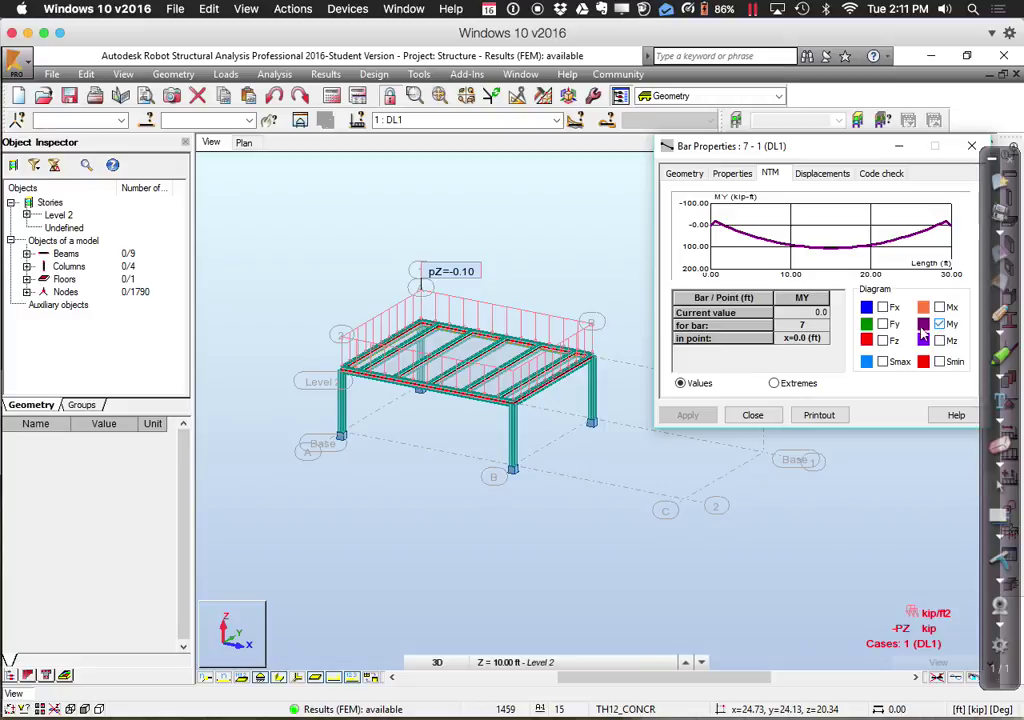
pyautogui.click(882, 341)
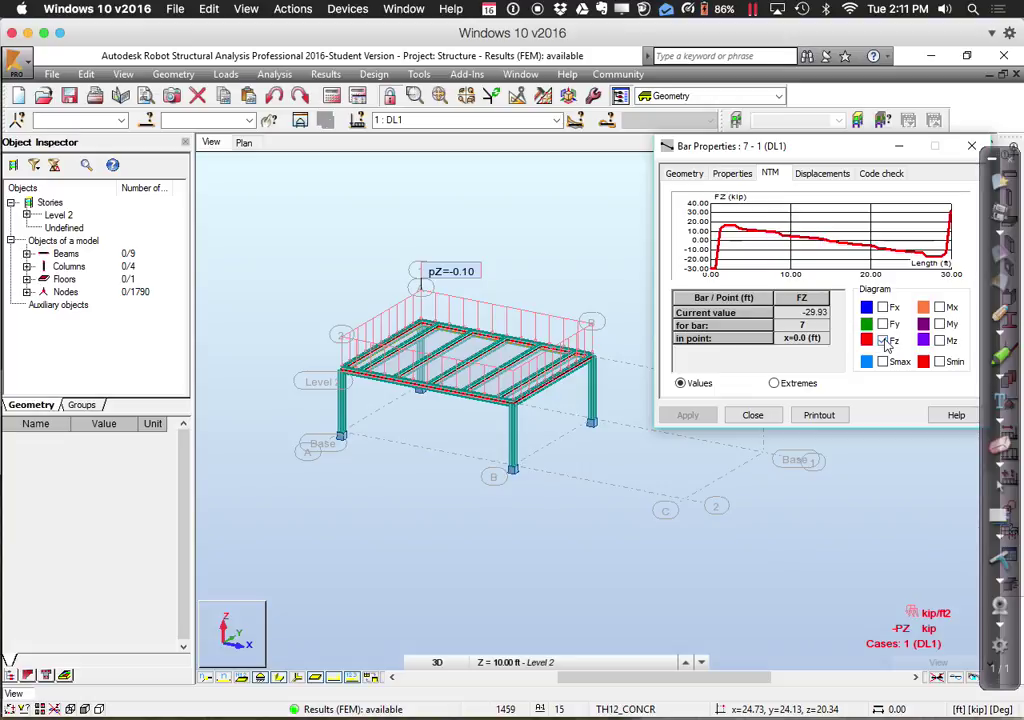
pyautogui.click(942, 325)
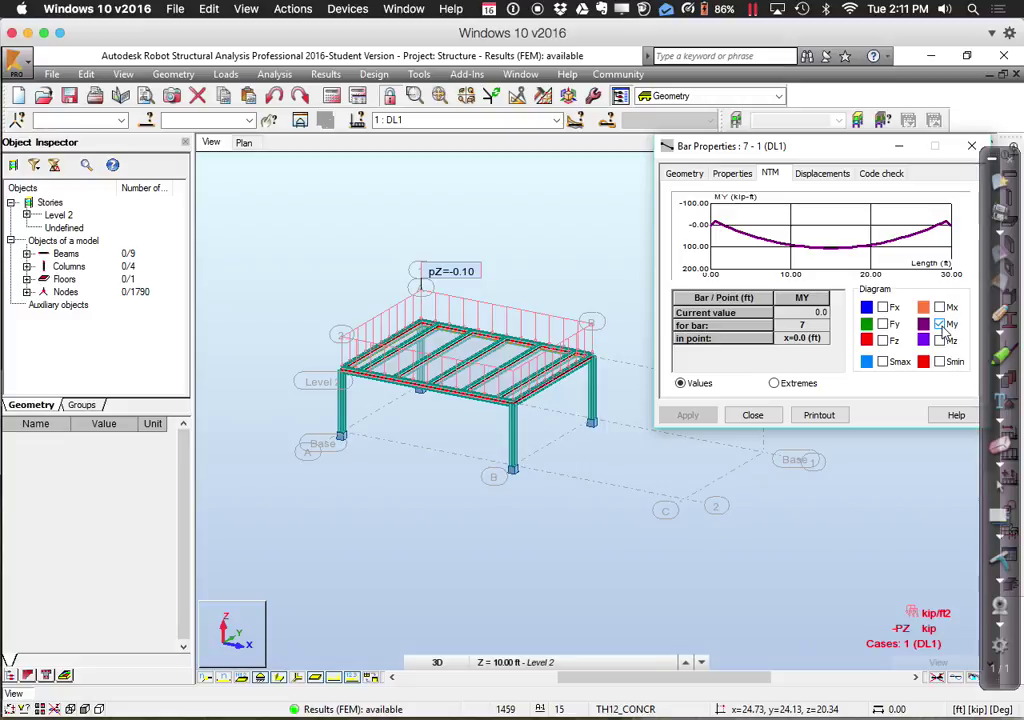
pyautogui.press('super+a')
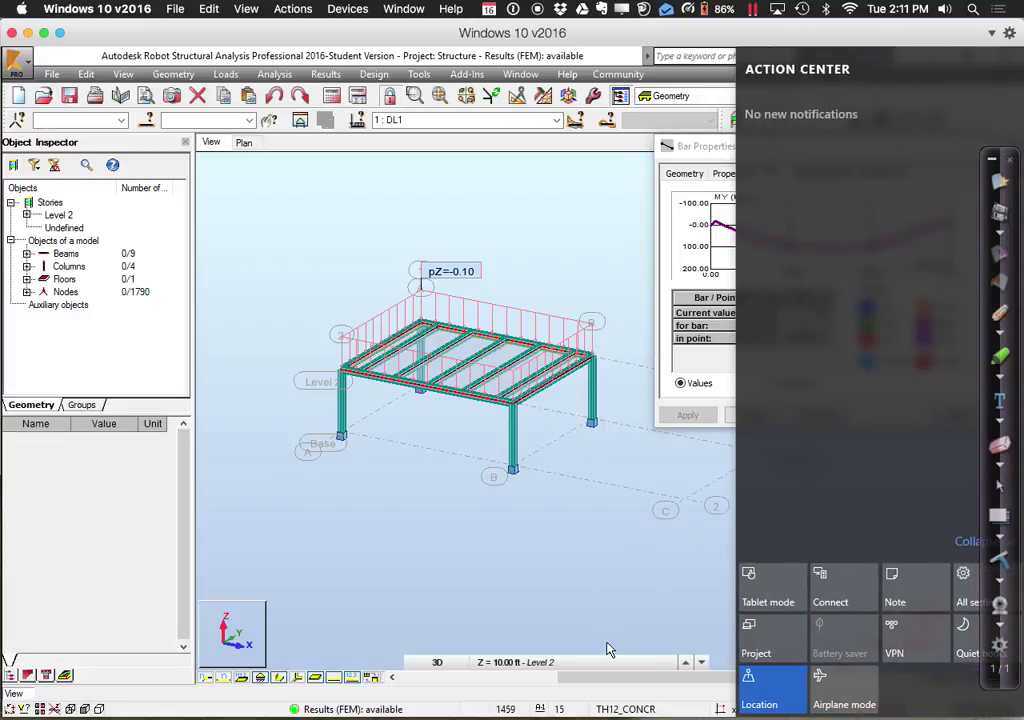
pyautogui.click(607, 649)
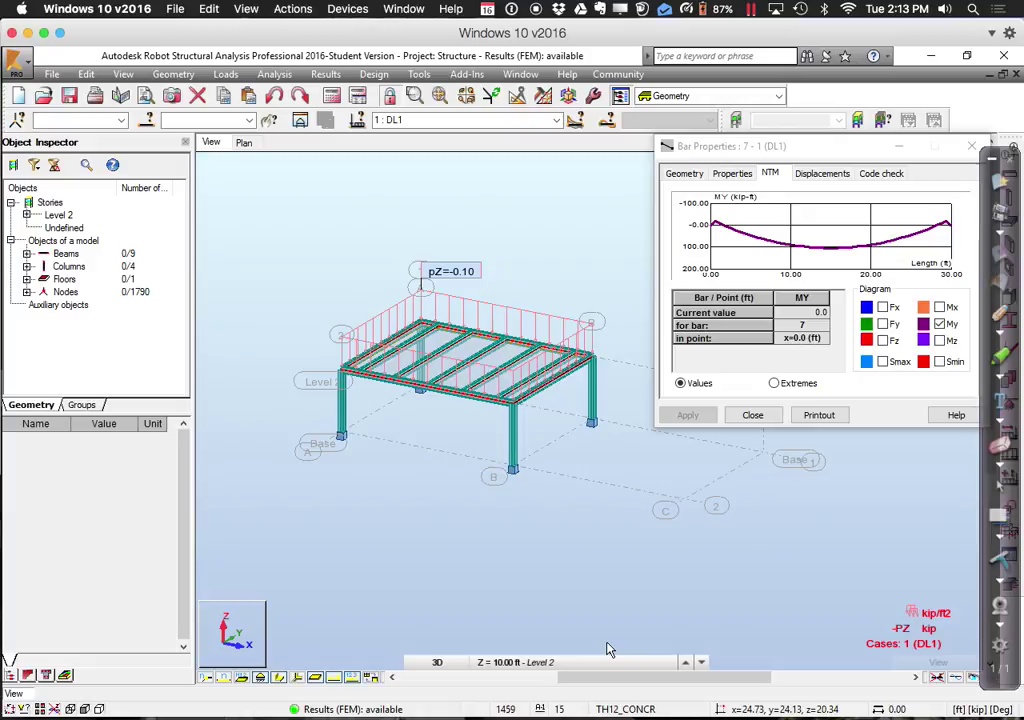
# - Compare the front girder's UZ displacement under load cases LL1 and DL1, and review its code check
pyautogui.click(733, 174)
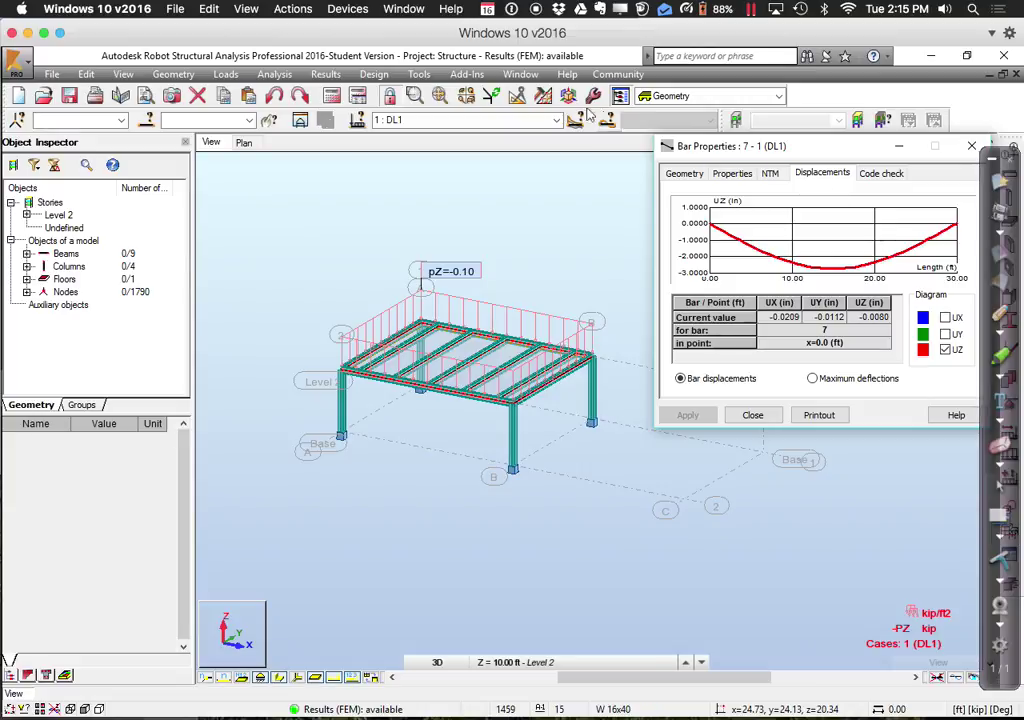
pyautogui.click(556, 120)
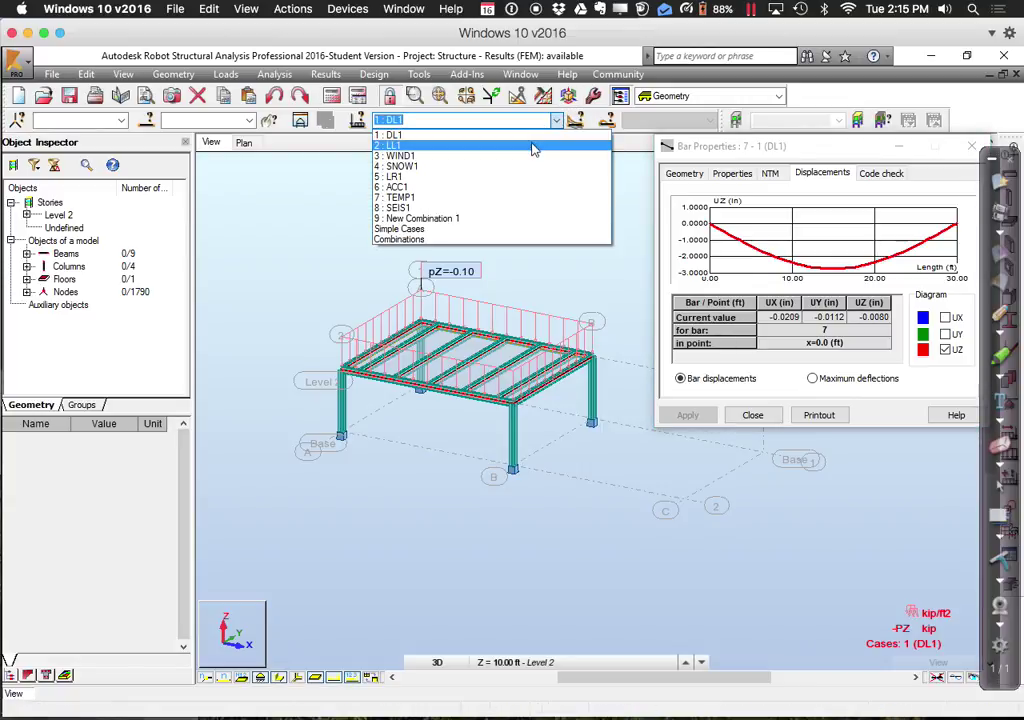
pyautogui.click(530, 147)
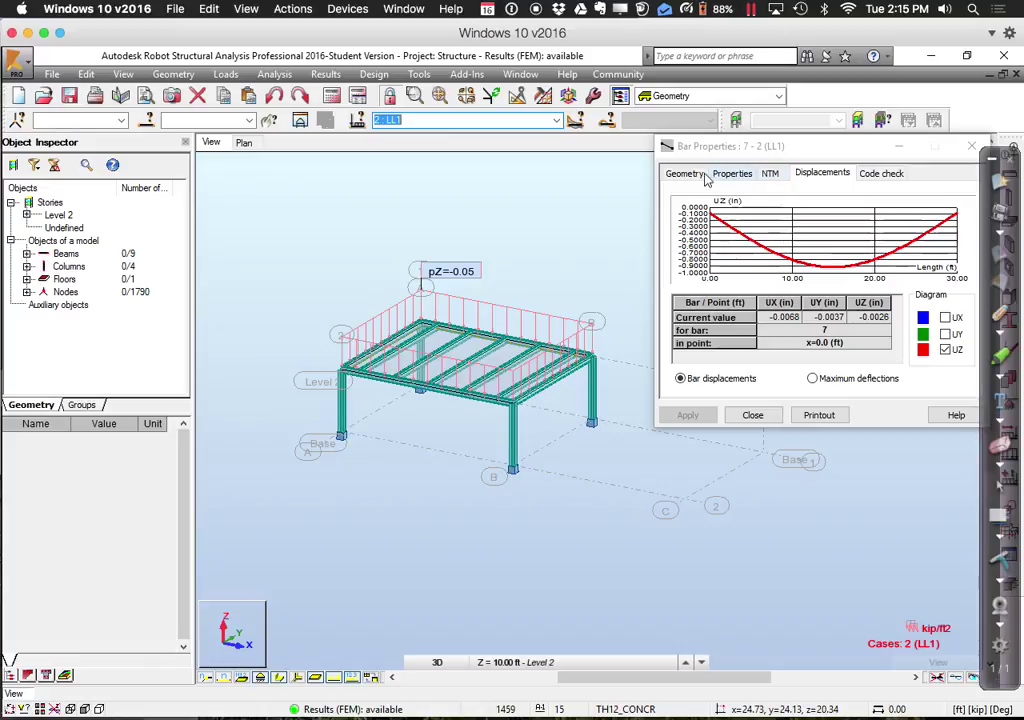
pyautogui.click(557, 121)
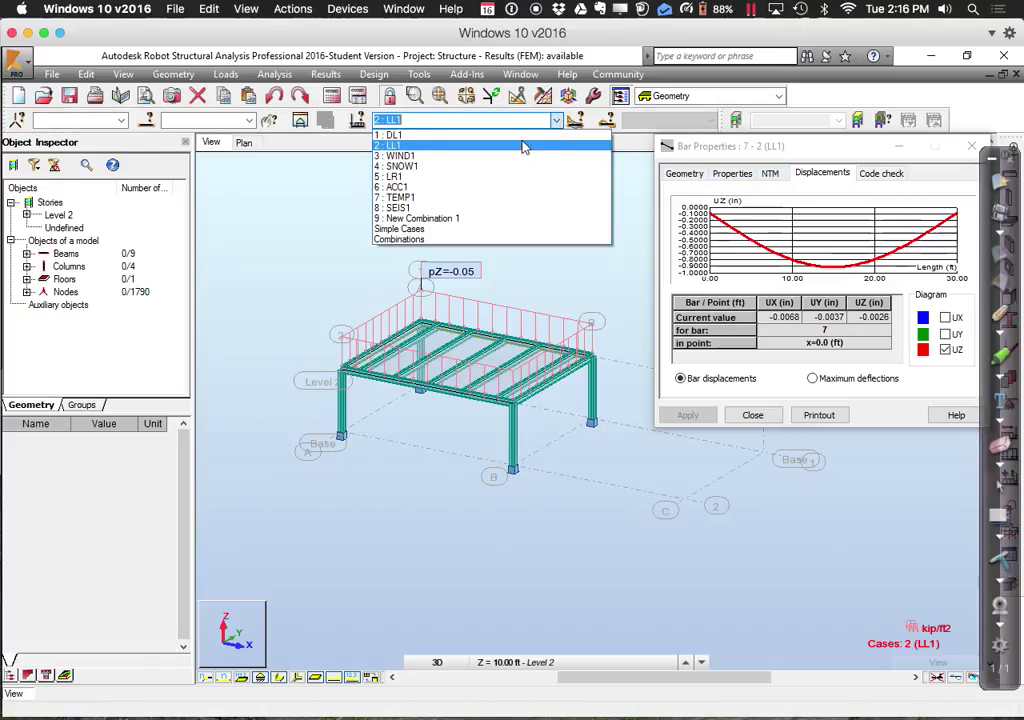
pyautogui.click(521, 139)
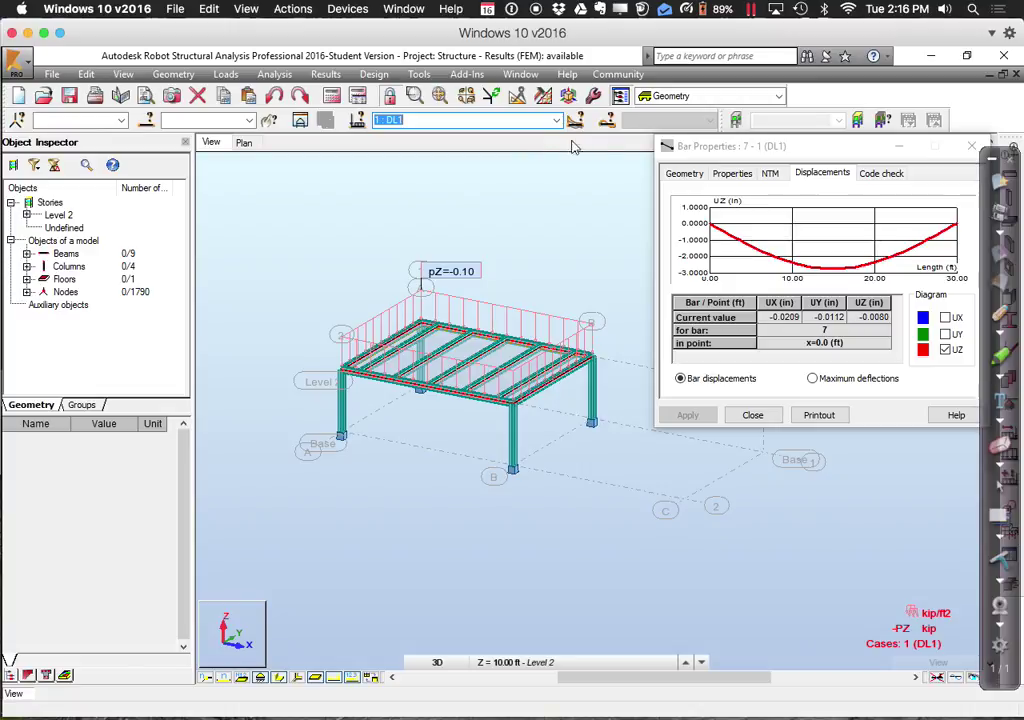
pyautogui.click(879, 176)
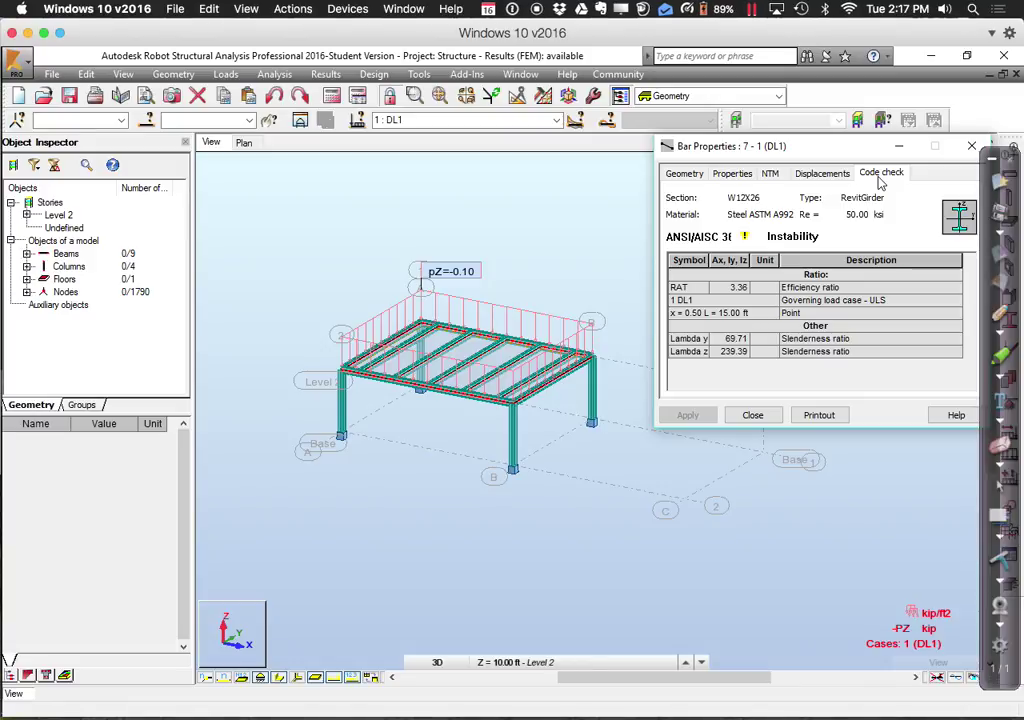
pyautogui.click(971, 146)
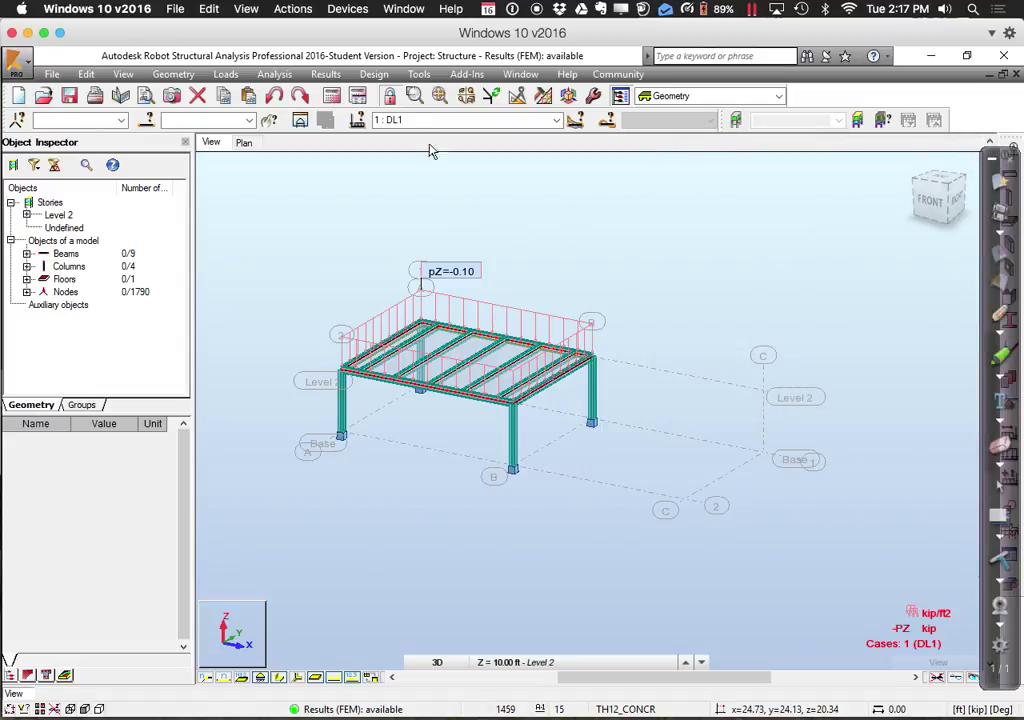
# - Start Steel Members Design for ANSI/AISC 360-10 and open the bar selection for member verification
pyautogui.click(378, 75)
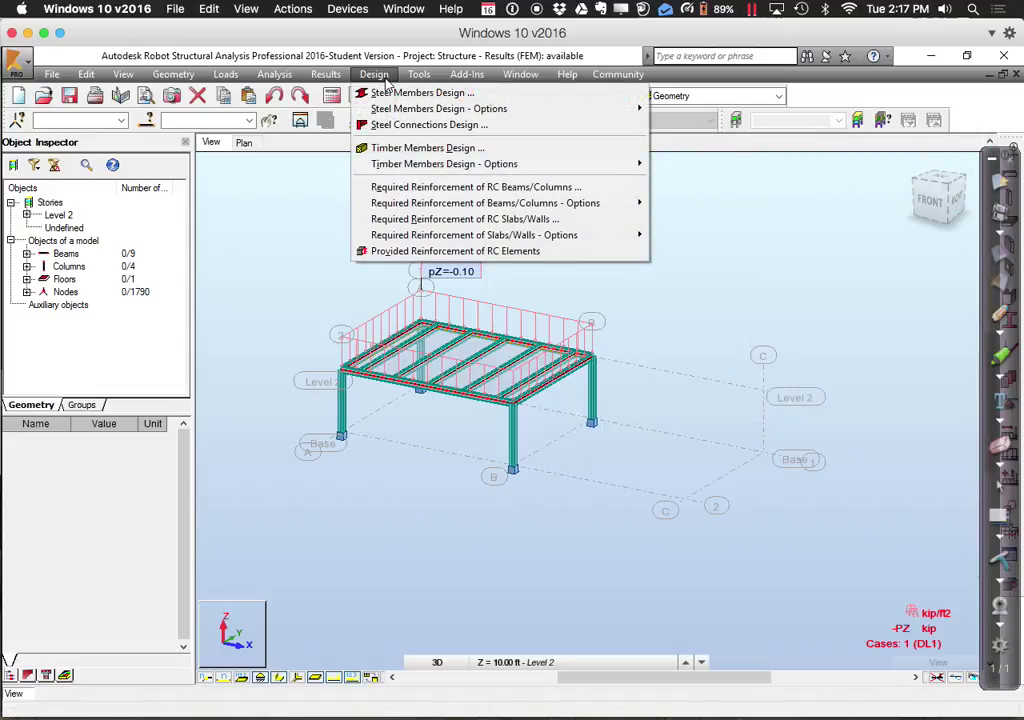
pyautogui.click(420, 93)
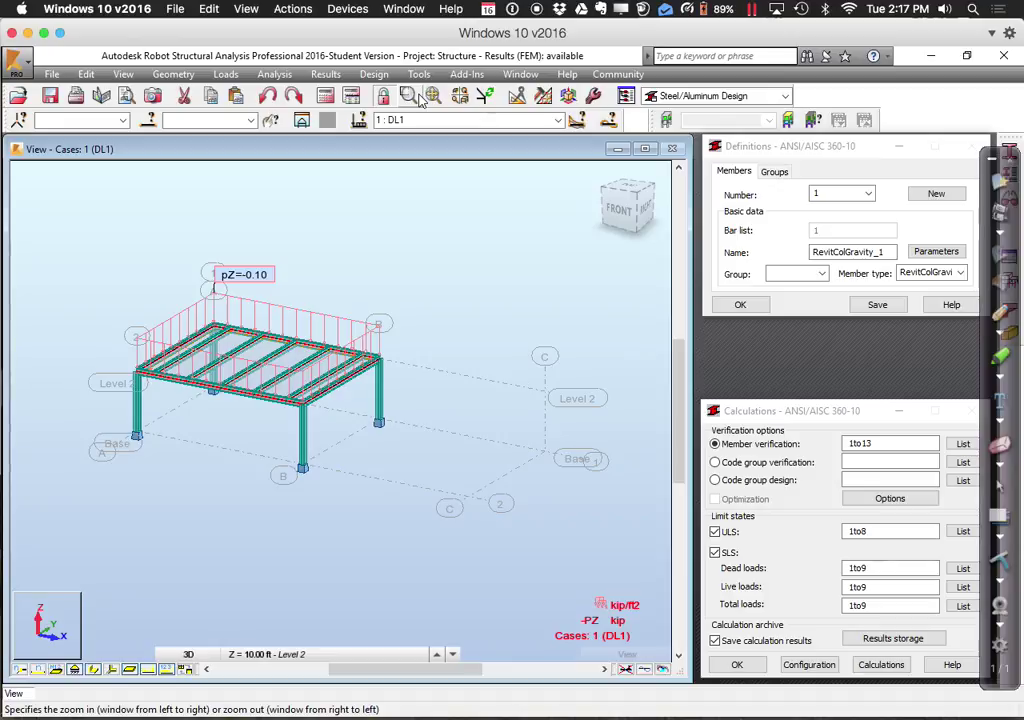
pyautogui.press('super+a')
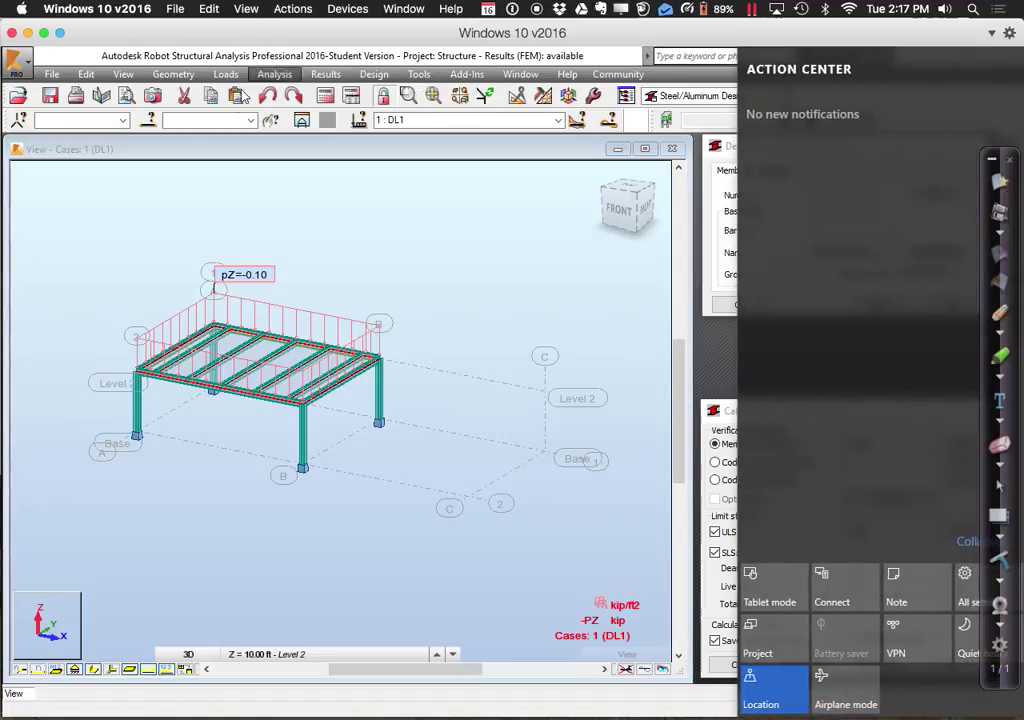
pyautogui.click(713, 359)
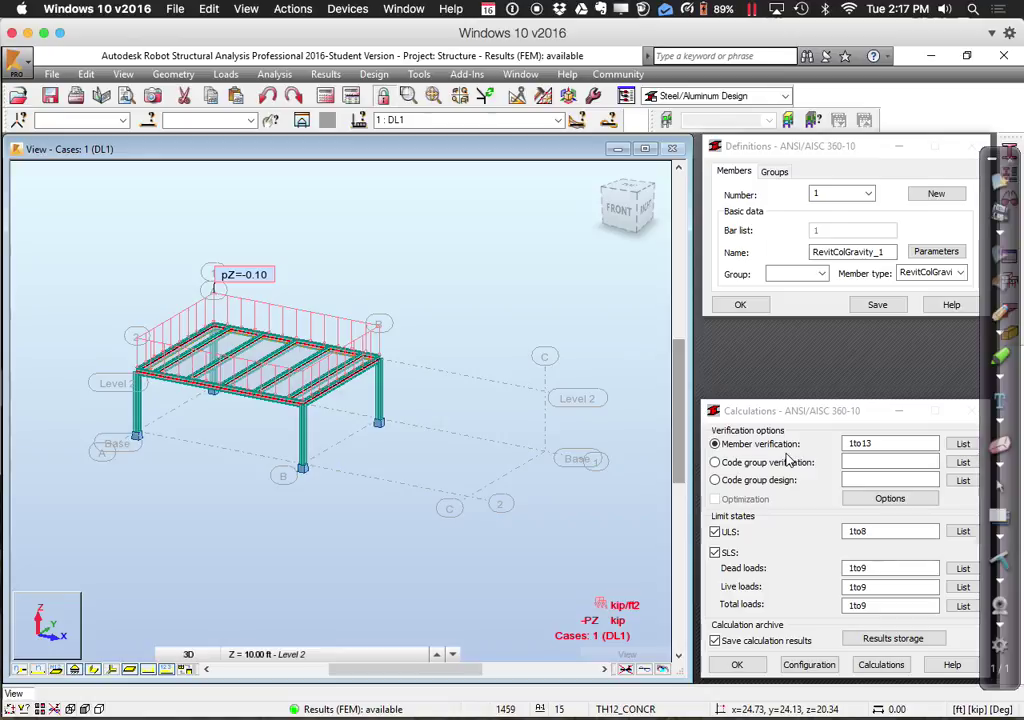
pyautogui.click(882, 455)
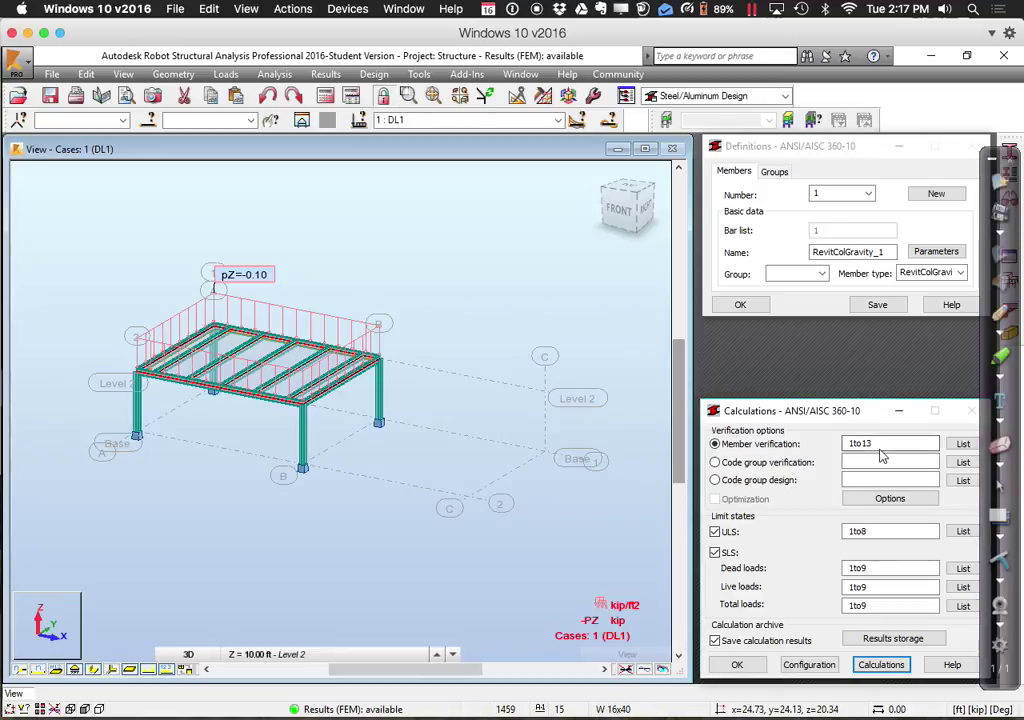
pyautogui.click(886, 444)
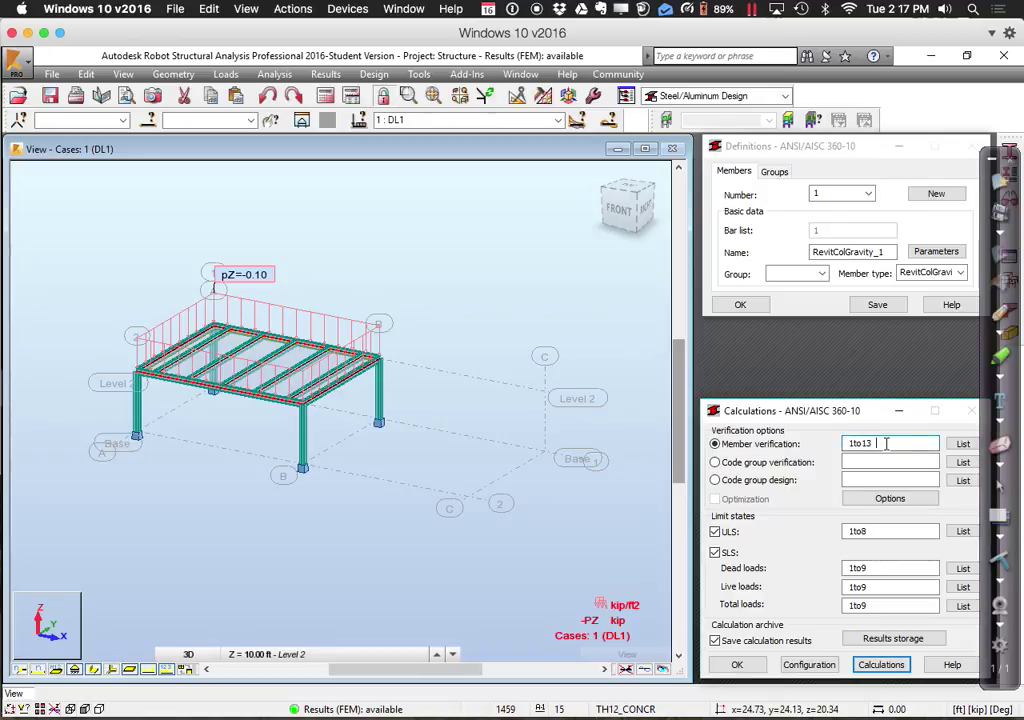
pyautogui.click(962, 444)
pyautogui.press('super+a')
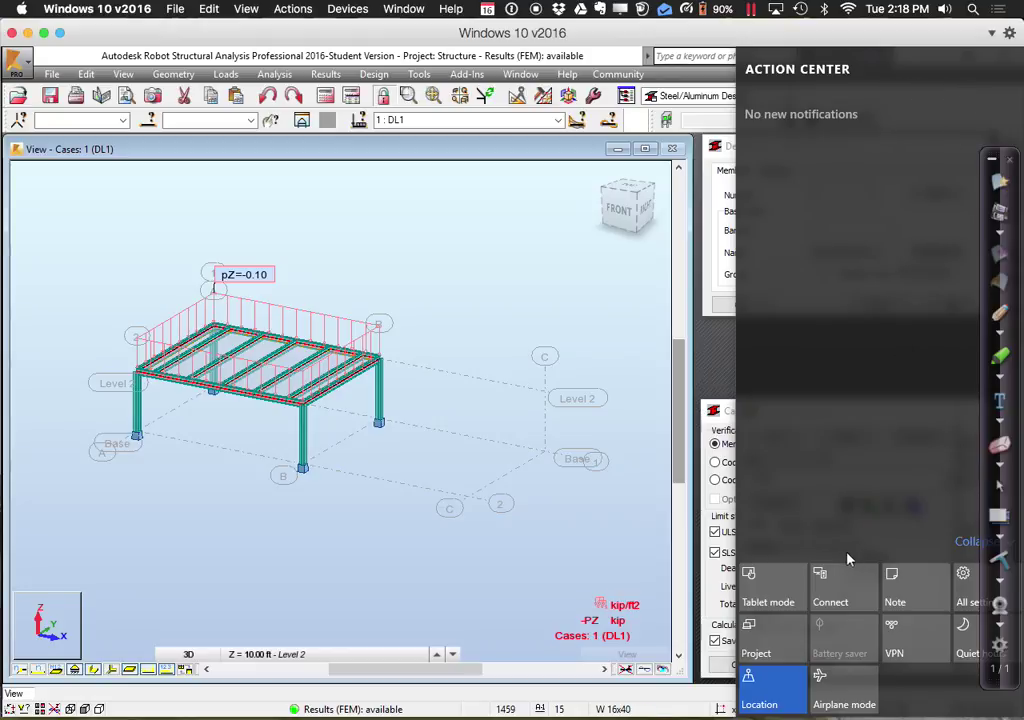
pyautogui.click(967, 542)
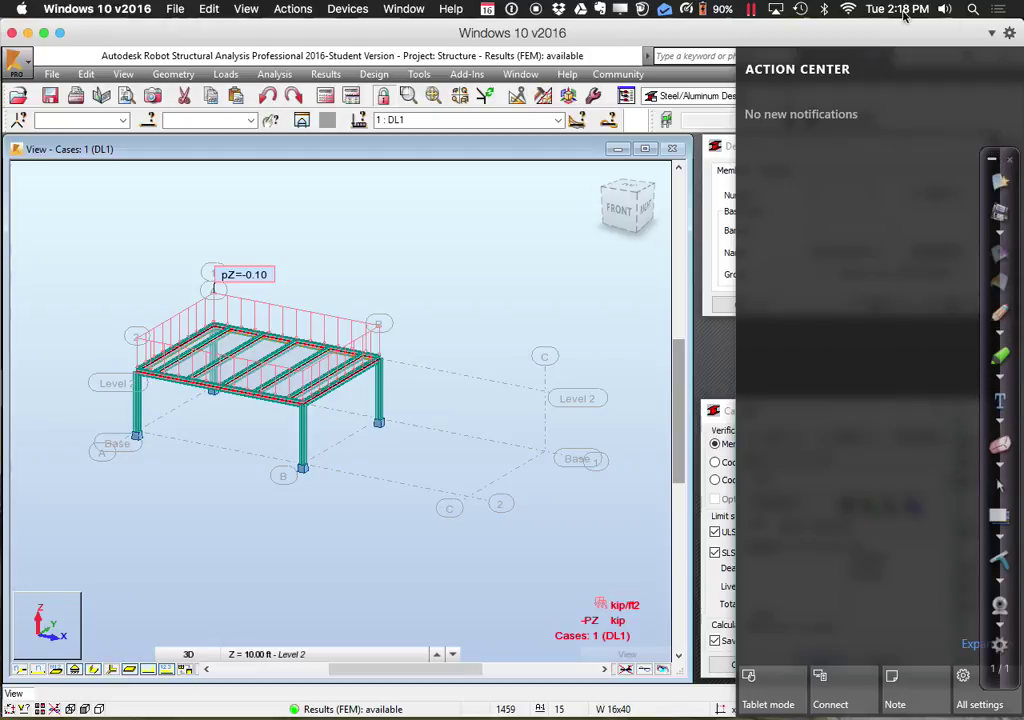
pyautogui.moveTo(903, 40); pyautogui.dragTo(832, 45)
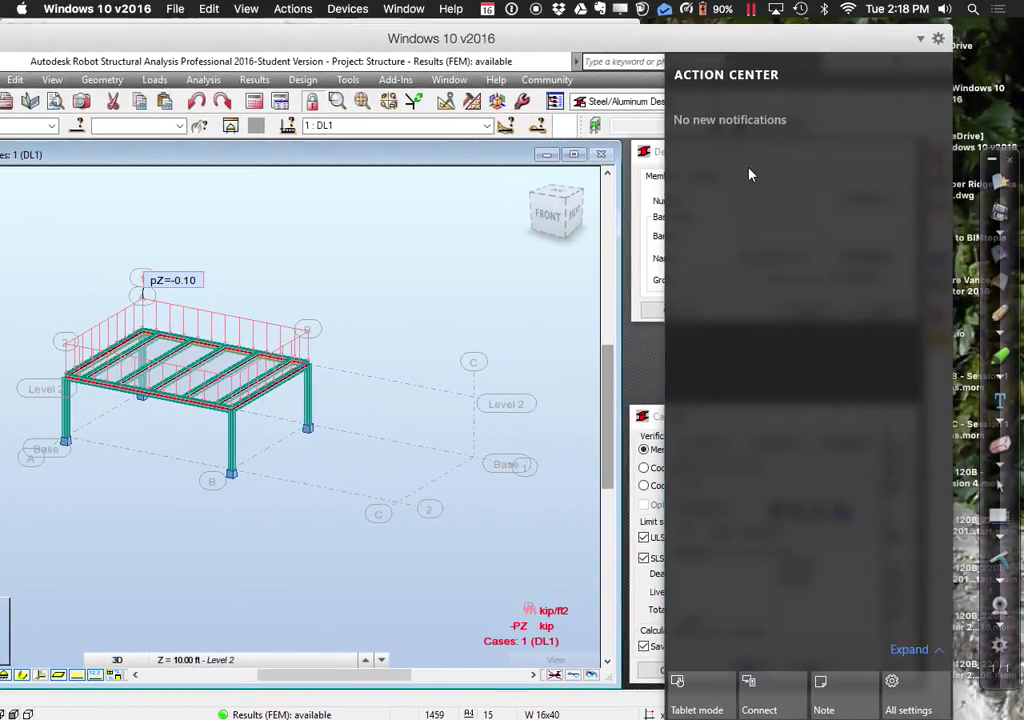
pyautogui.click(934, 651)
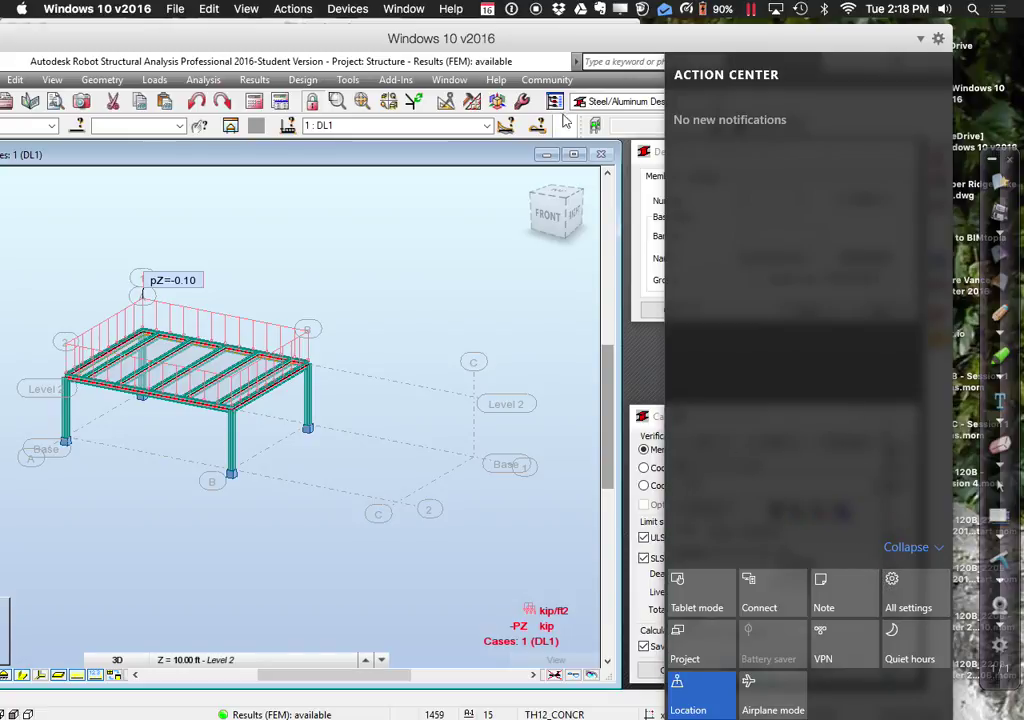
pyautogui.moveTo(547, 38); pyautogui.dragTo(590, 33)
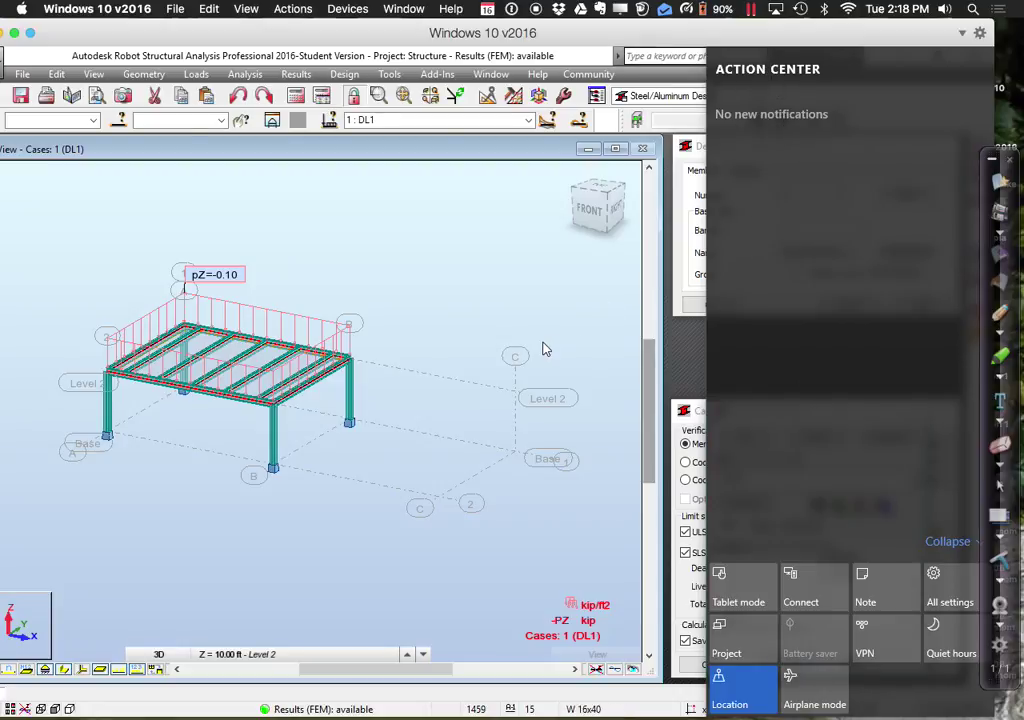
pyautogui.moveTo(484, 33); pyautogui.dragTo(505, 33)
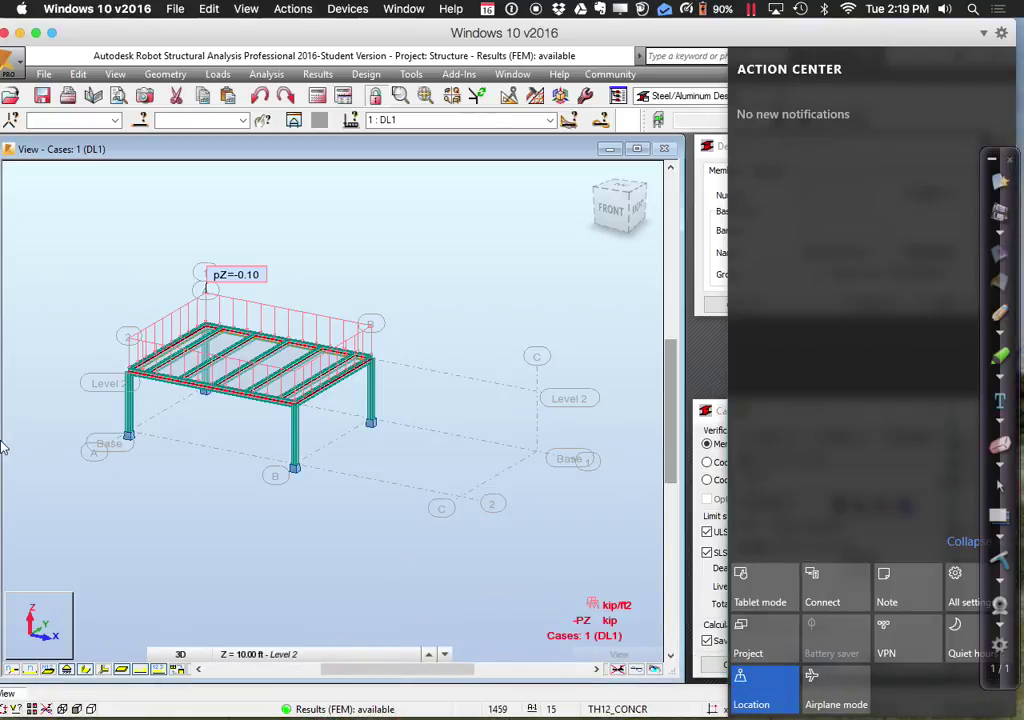
pyautogui.moveTo(141, 33)
pyautogui.mouseDown()
pyautogui.moveTo(165, 33)
pyautogui.moveTo(151, 33)
pyautogui.mouseUp()
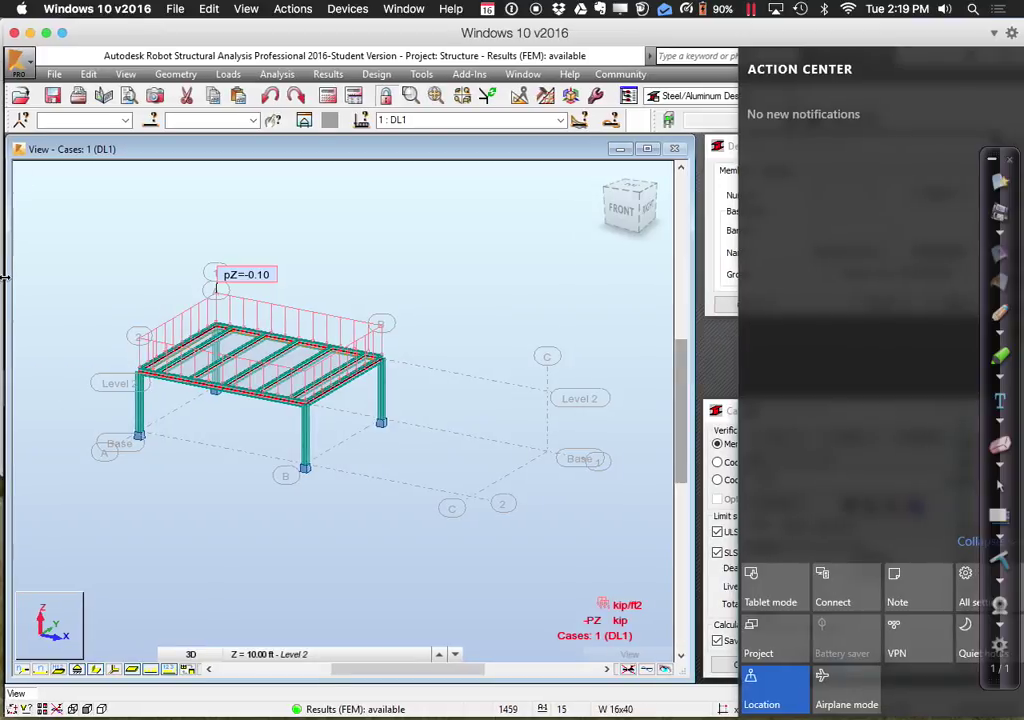
pyautogui.moveTo(8, 295)
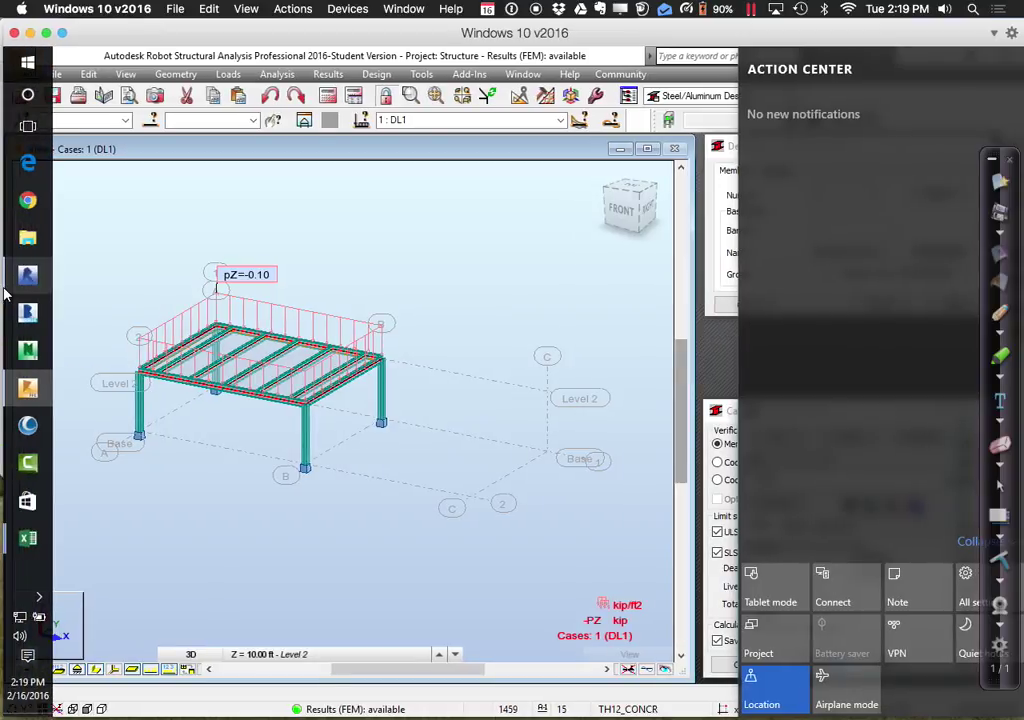
pyautogui.moveTo(36, 548)
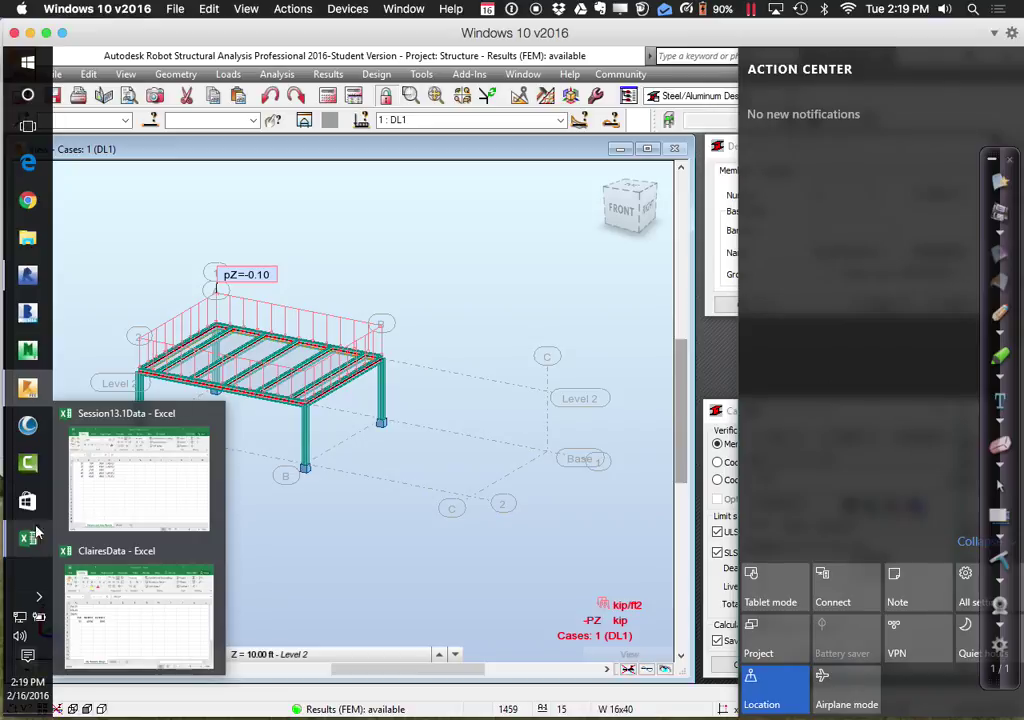
pyautogui.moveTo(29, 390)
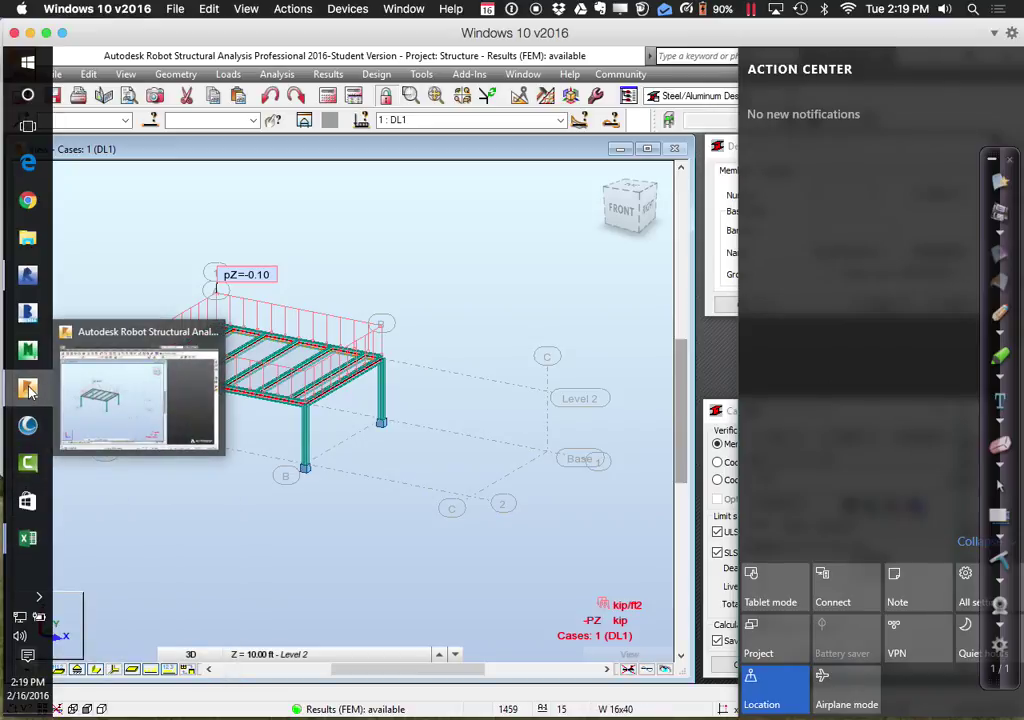
pyautogui.rightClick(29, 390)
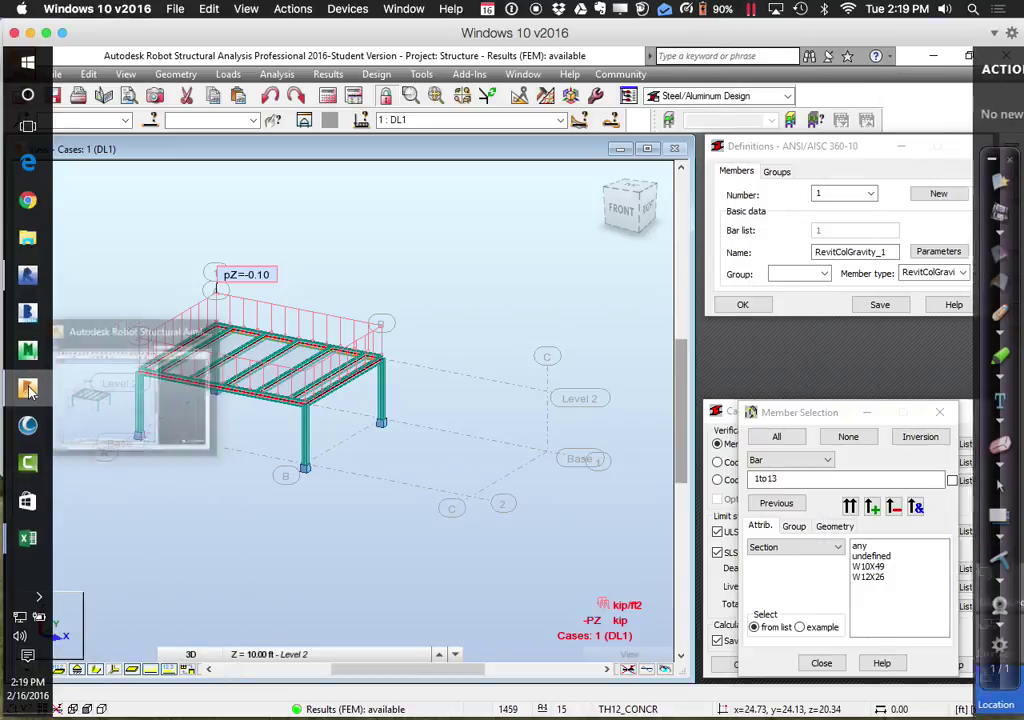
# - Replace the bar list in the member selection with only the bars of section W12X26
pyautogui.click(785, 365)
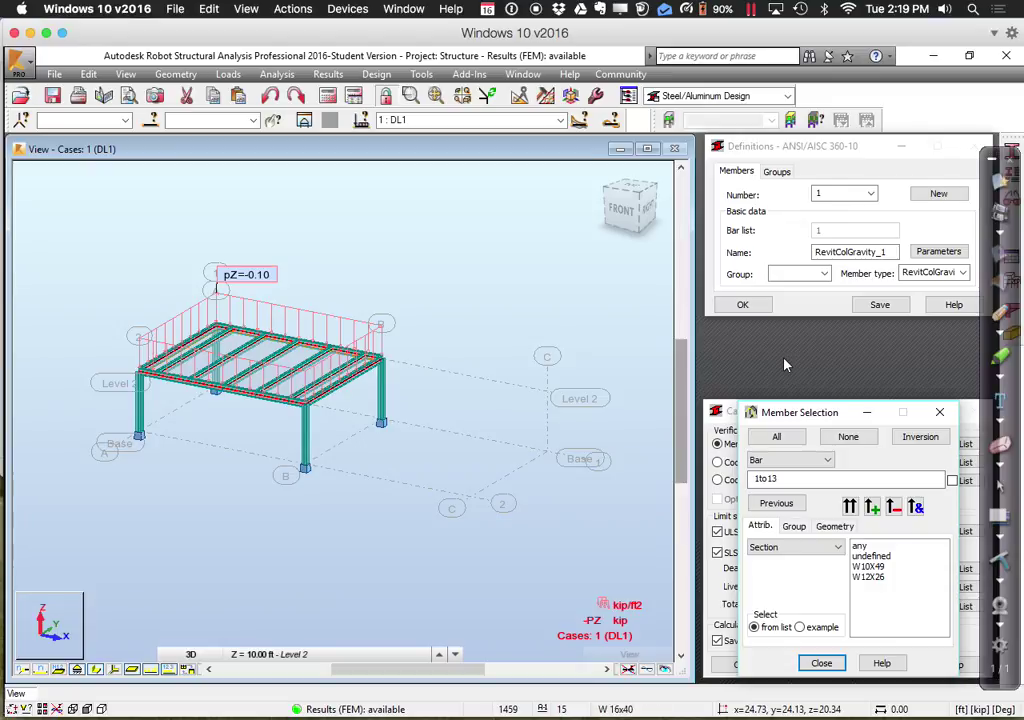
pyautogui.click(862, 547)
pyautogui.click(850, 507)
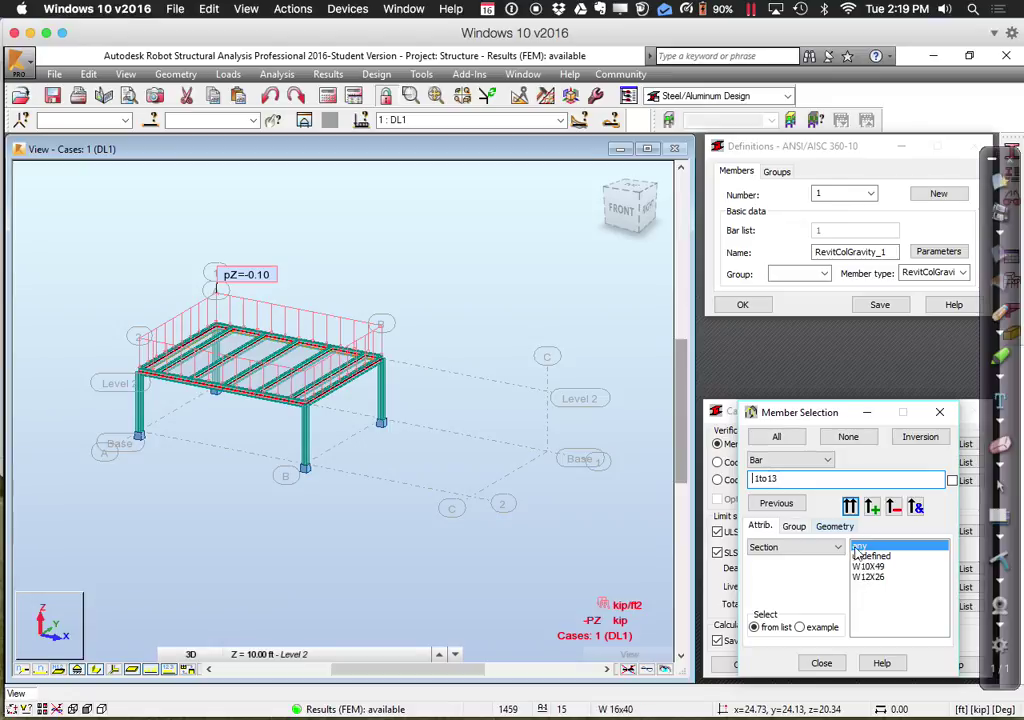
pyautogui.doubleClick(824, 481)
pyautogui.press('BackSpace')
pyautogui.click(864, 577)
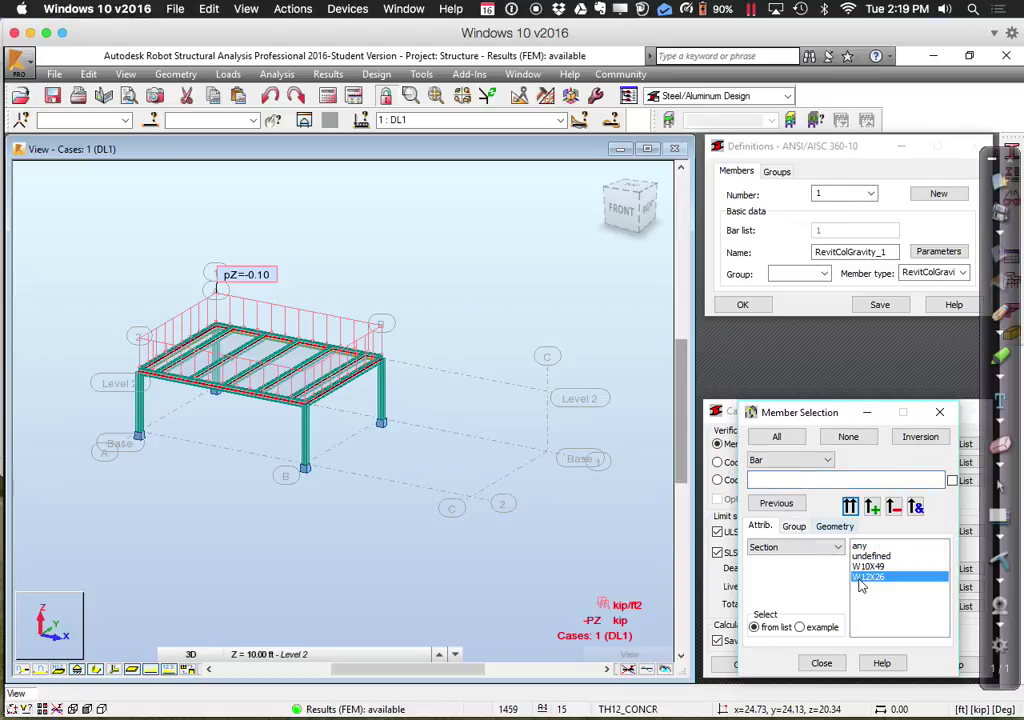
pyautogui.click(850, 507)
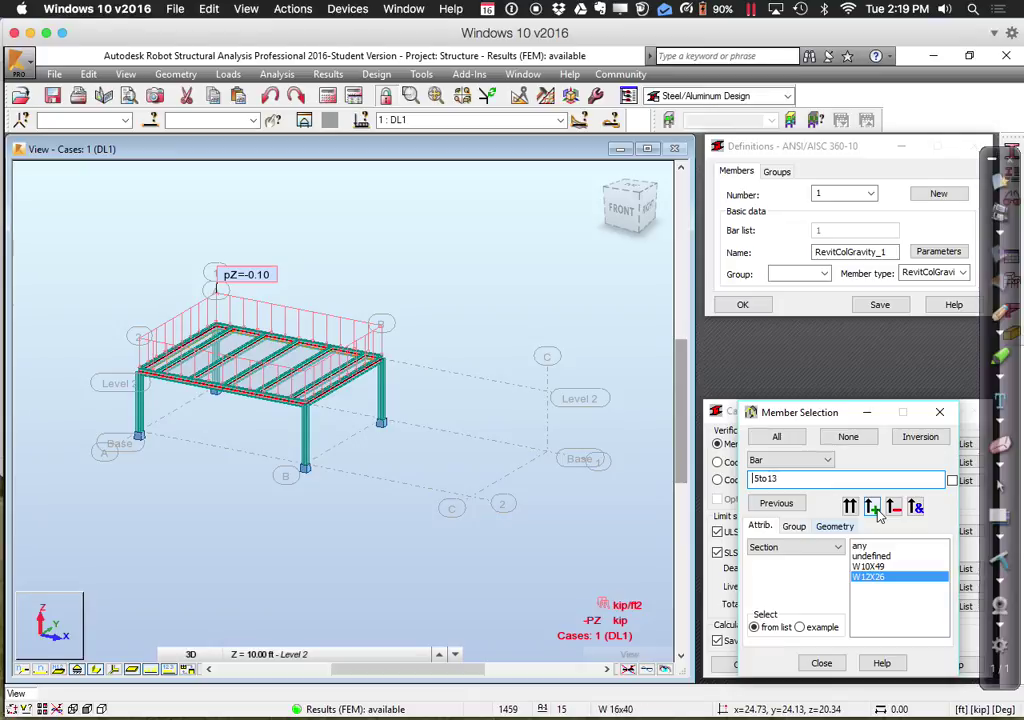
# - Set the member verification list to bars of any section, 1to13, and close the member selection
pyautogui.click(872, 507)
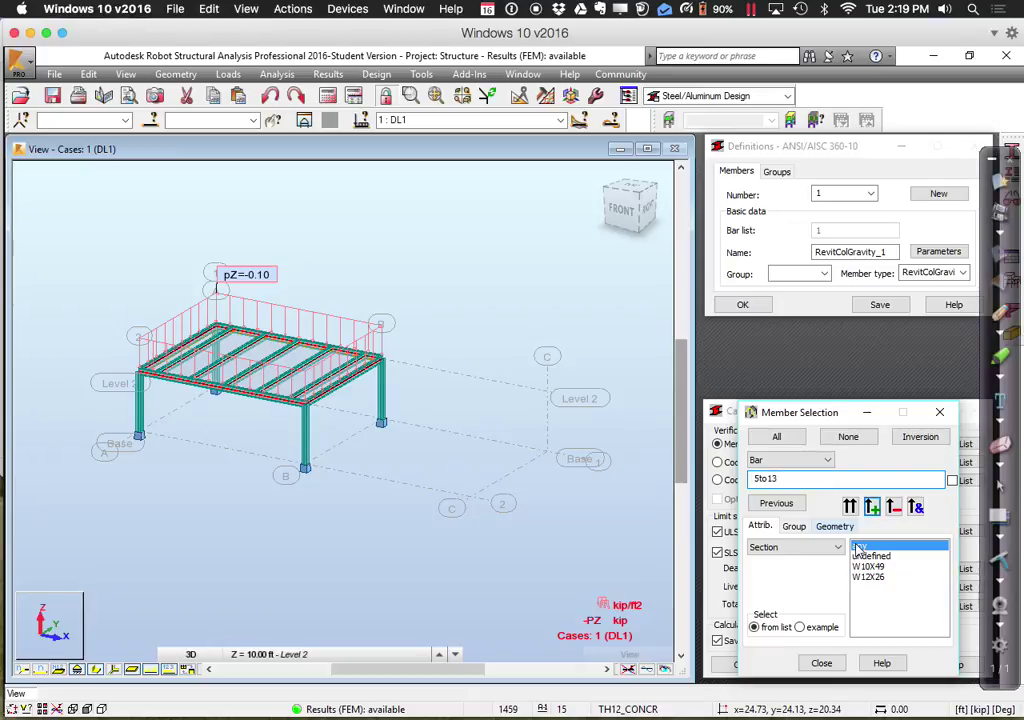
pyautogui.click(850, 507)
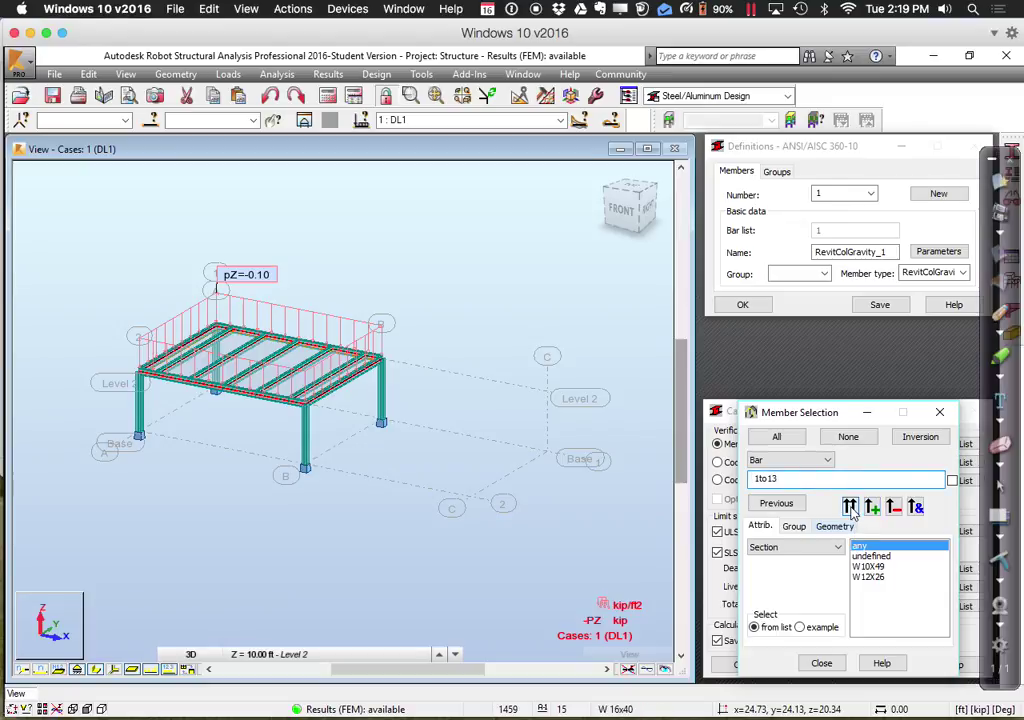
pyautogui.click(822, 665)
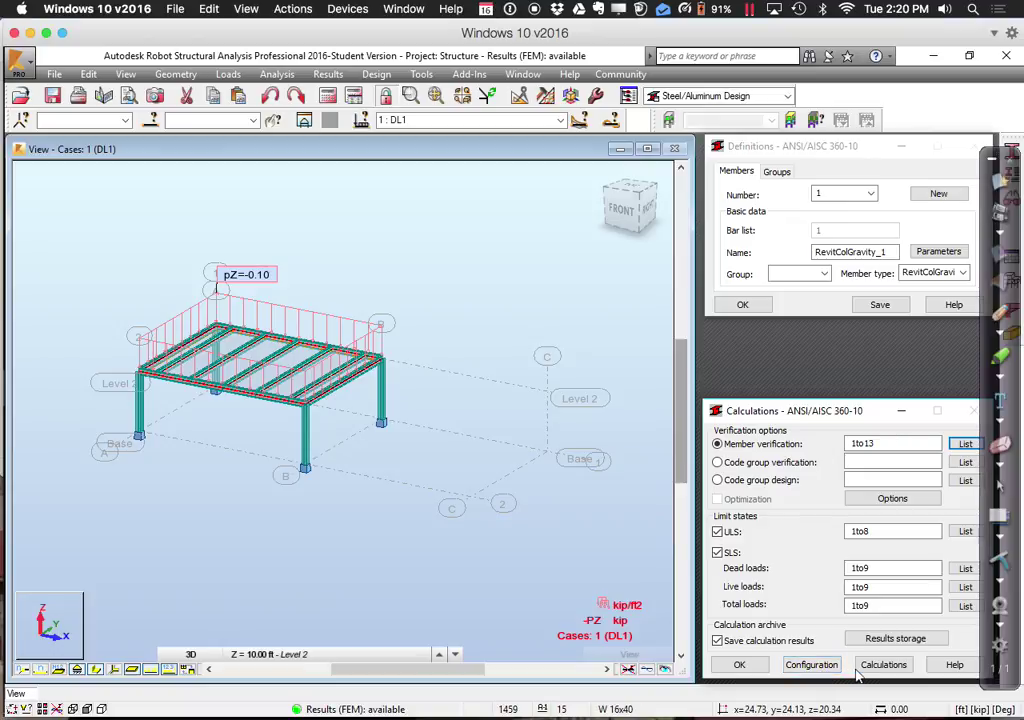
# - Run the ANSI/AISC 360-10 verification of members 1to13, and examine the ratios of all members in an enlarged results window
pyautogui.click(871, 670)
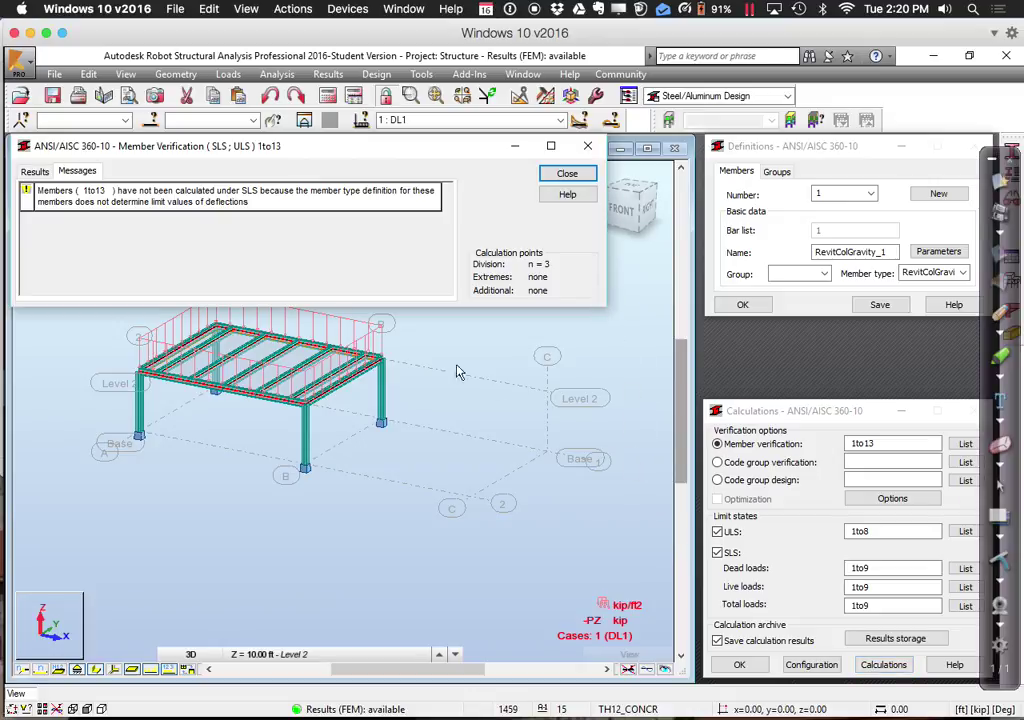
pyautogui.click(40, 173)
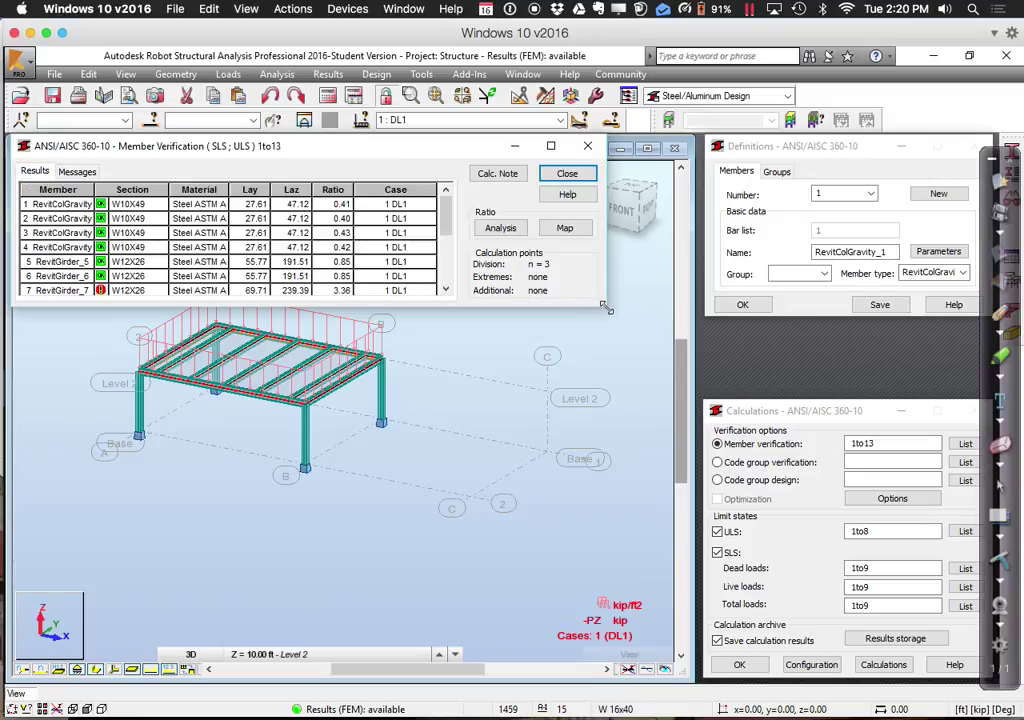
pyautogui.moveTo(603, 311); pyautogui.dragTo(641, 456)
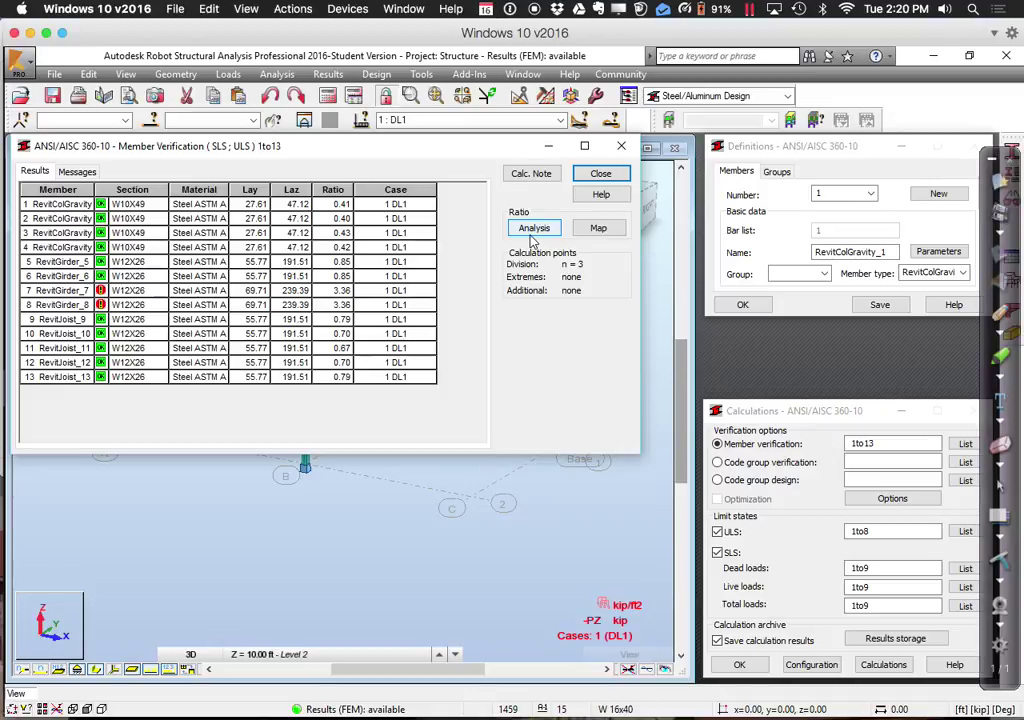
# - Switch the active load case to LL1 to compare the verification results, and return to DL1
pyautogui.click(562, 121)
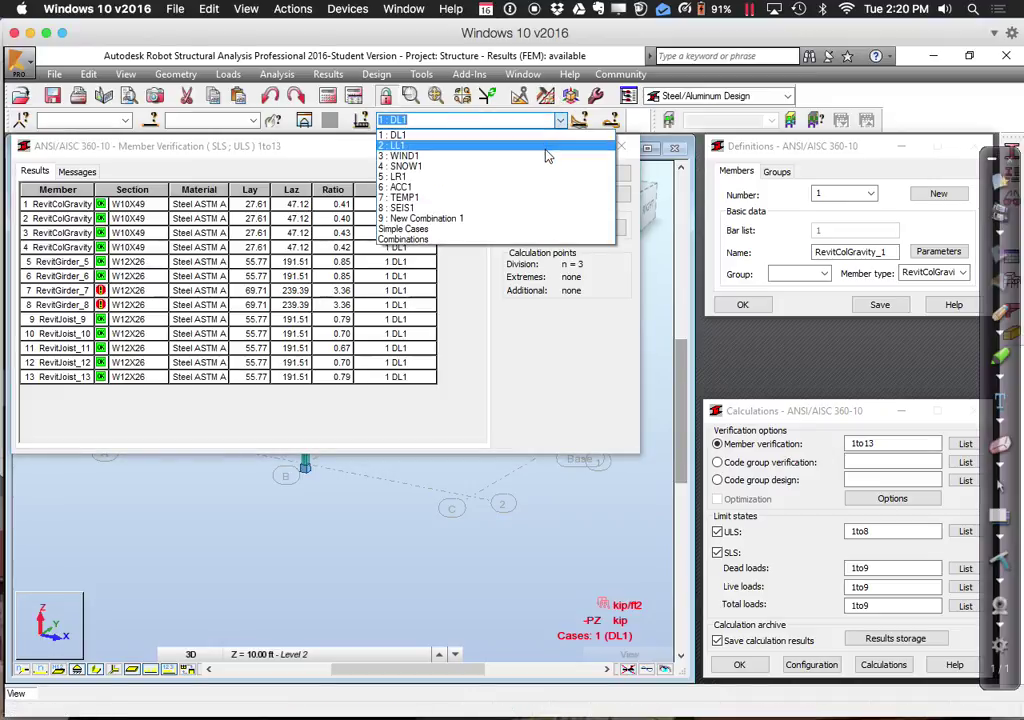
pyautogui.click(546, 154)
pyautogui.press('Down')
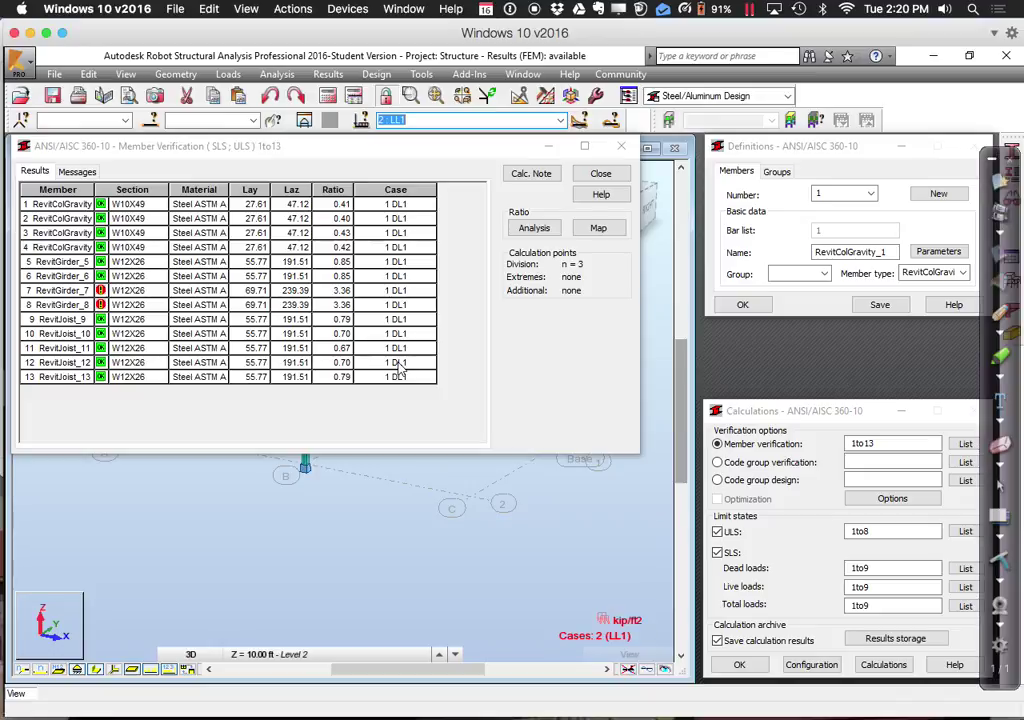
pyautogui.click(545, 120)
pyautogui.click(541, 135)
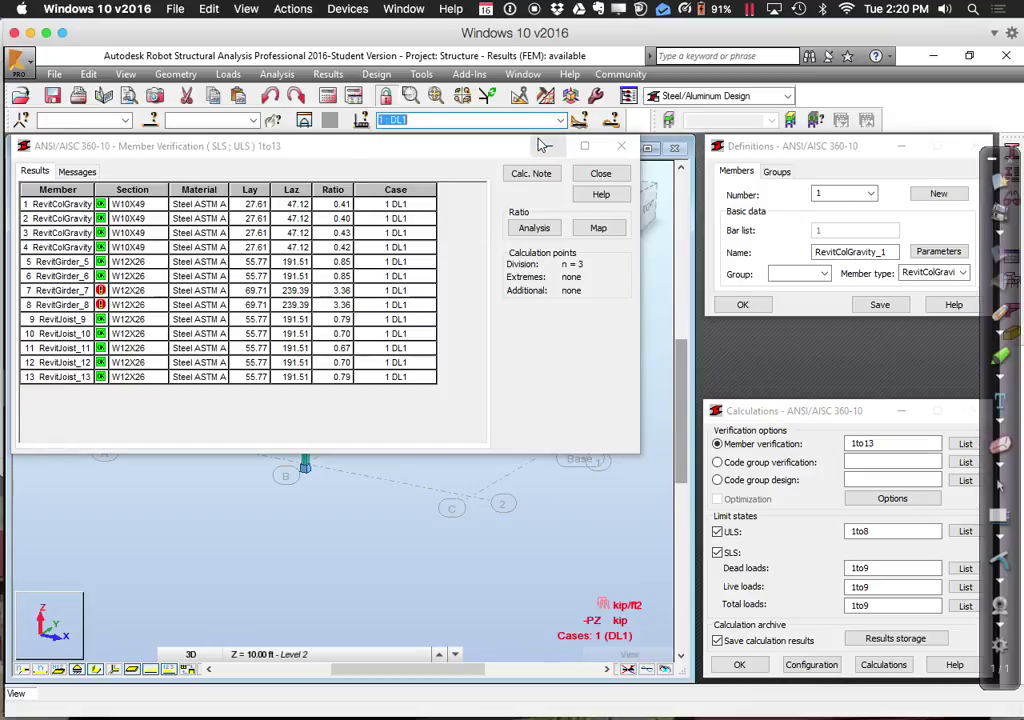
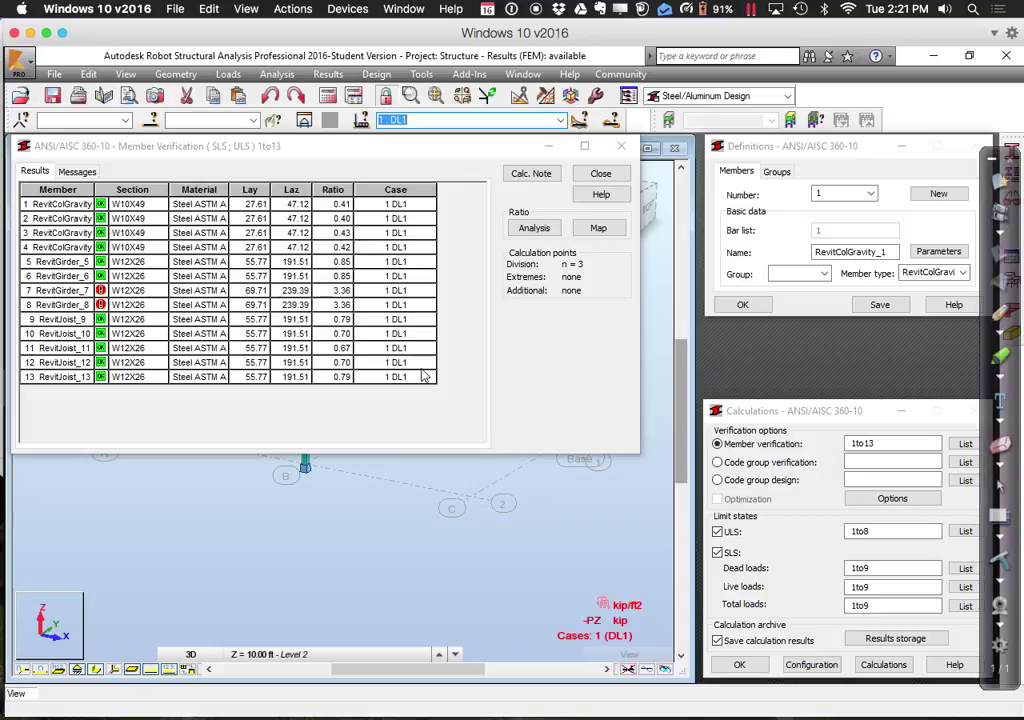
# - Close the verification results, archiving them as Member Verification ( SLS ; ULS ) 1to13
pyautogui.click(608, 176)
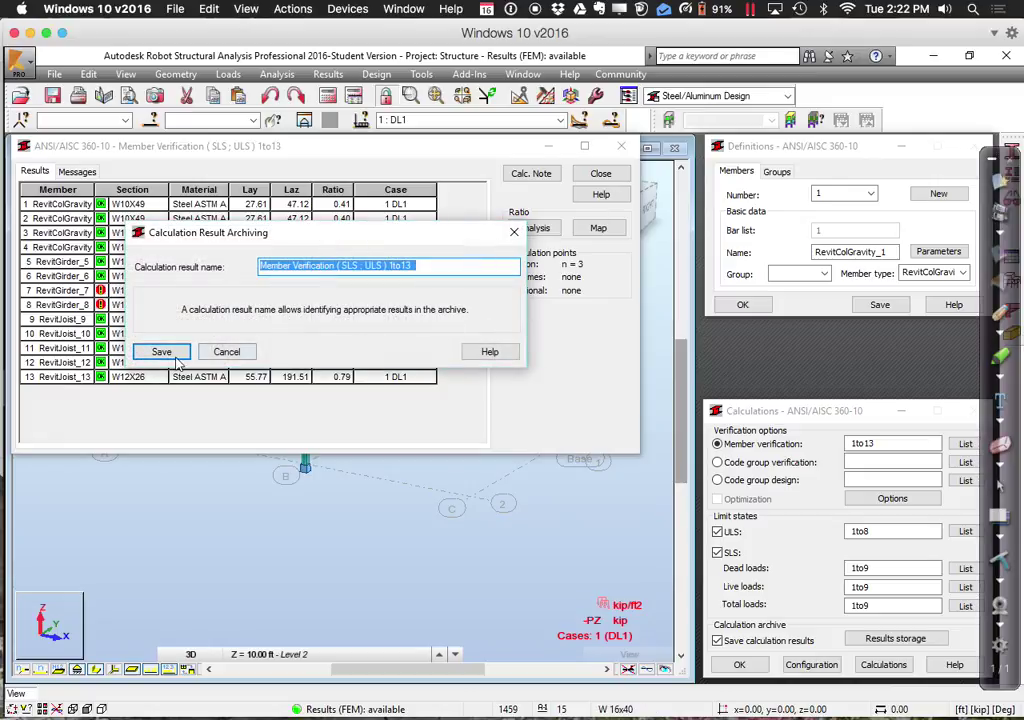
pyautogui.click(176, 356)
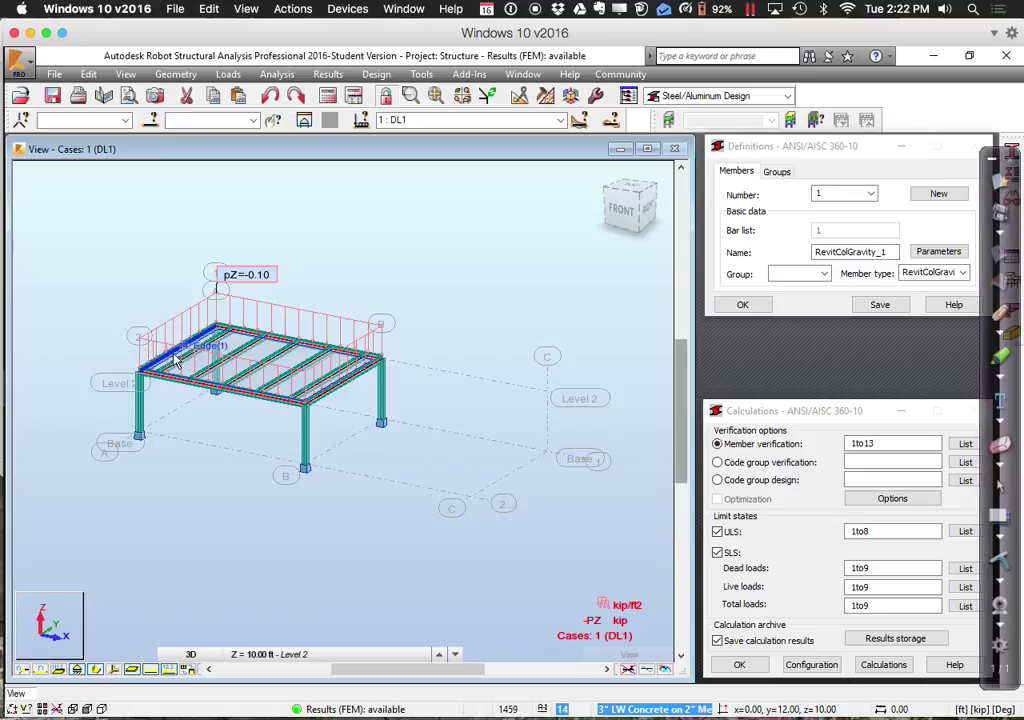
# - Show the bar numbers in the view and create member group 1, named Columns, with members 1, 2, 3 and 4
pyautogui.click(41, 670)
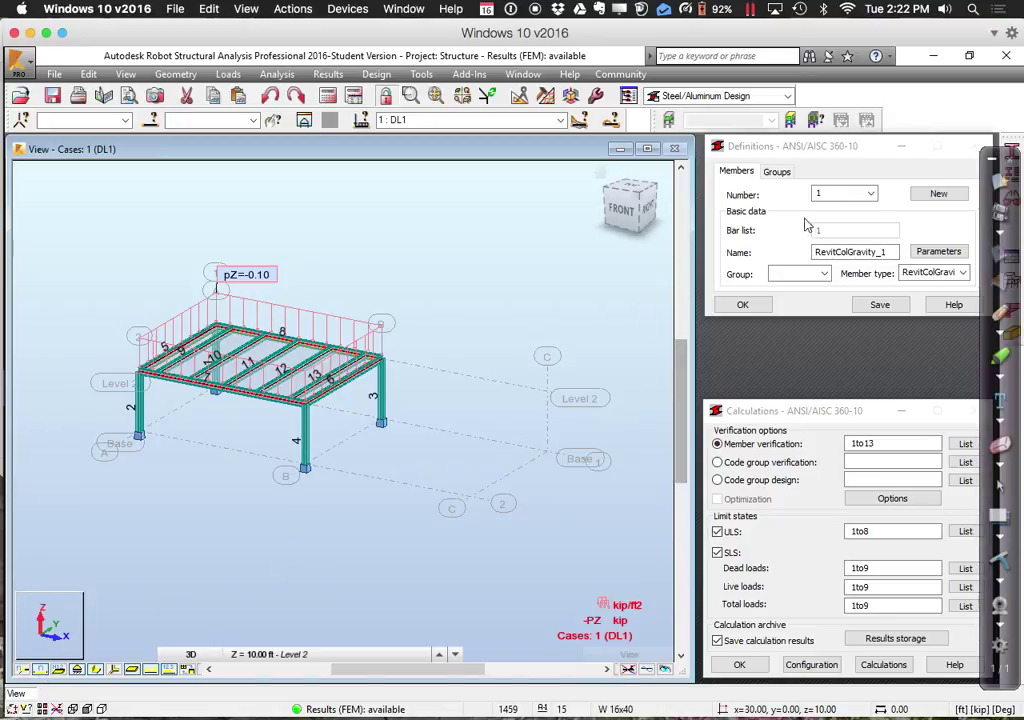
pyautogui.click(779, 172)
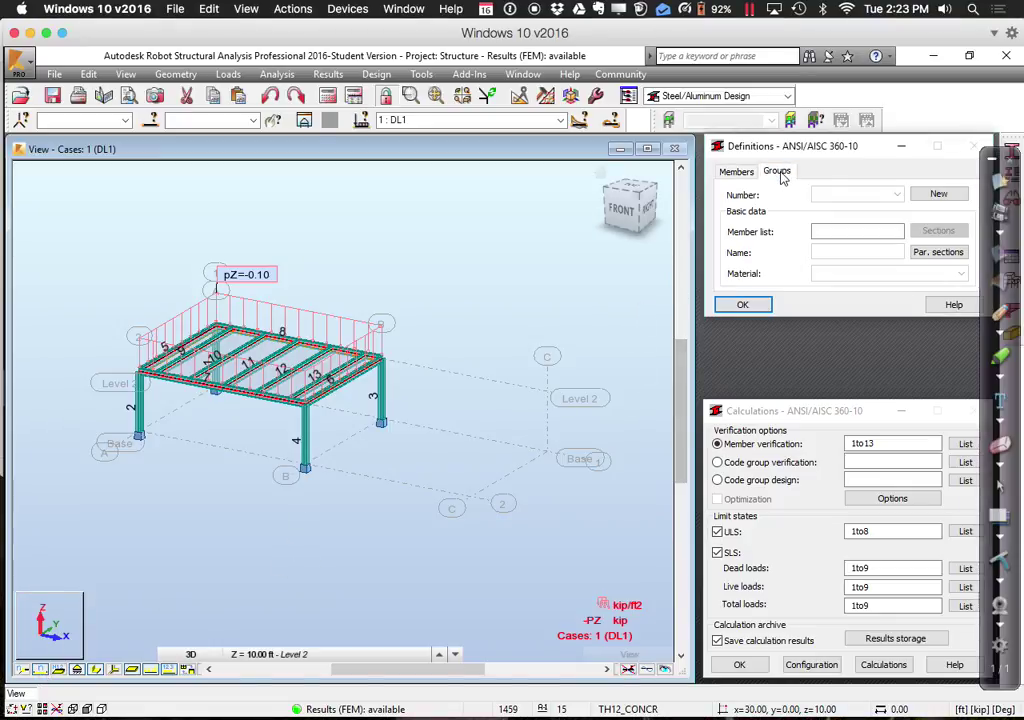
pyautogui.click(935, 196)
pyautogui.press('super+a')
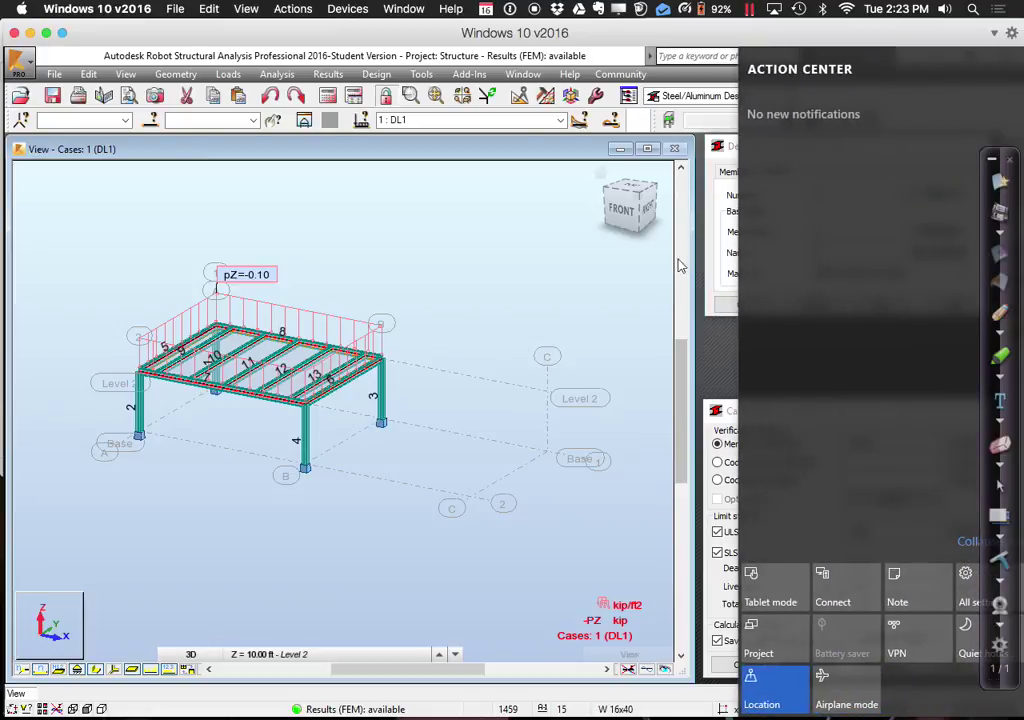
pyautogui.press('super+a')
pyautogui.click(856, 232)
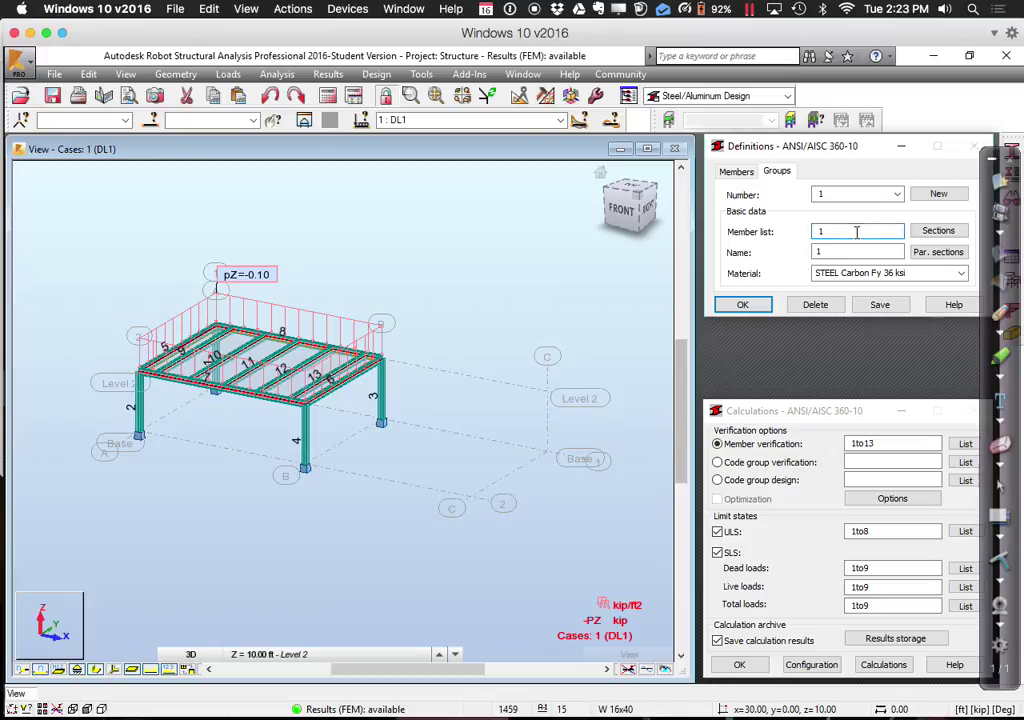
pyautogui.write('2 3 4')
pyautogui.press('Tab')
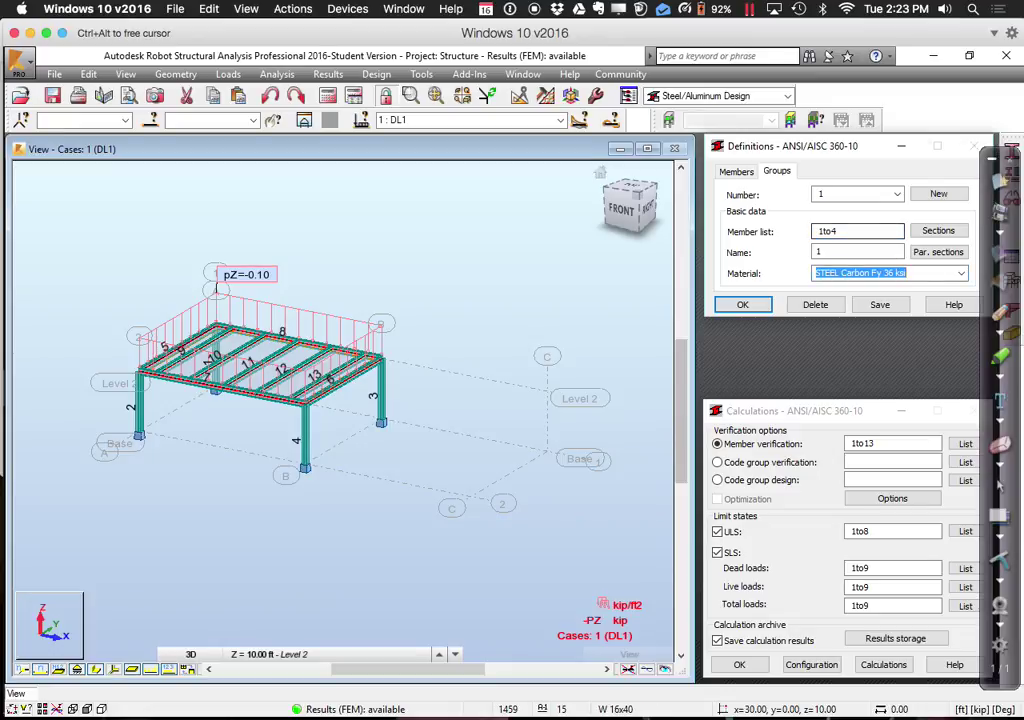
pyautogui.click(870, 253)
pyautogui.press('BackSpace')
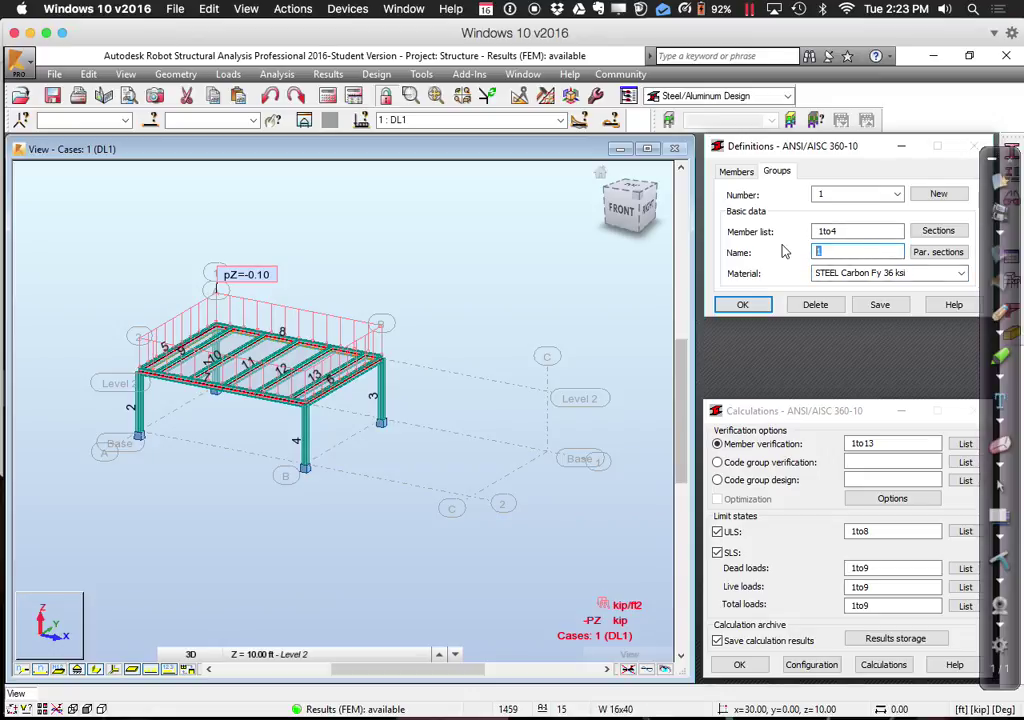
pyautogui.write('Columns')
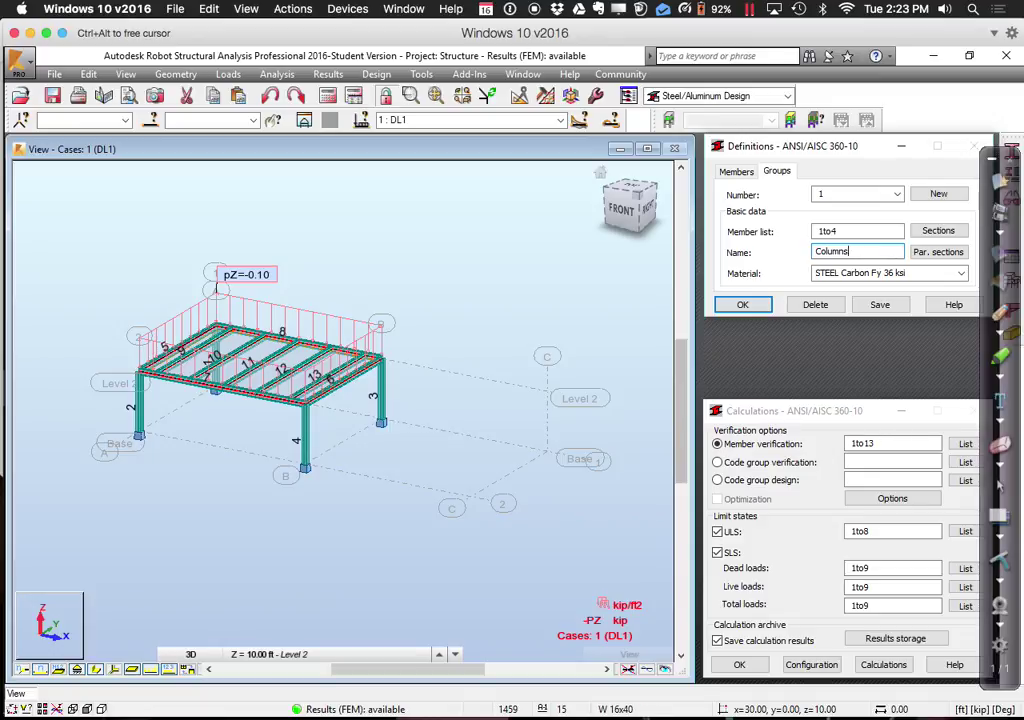
# - Assign all I-bisymmetric W family sections from the AISC 14.0 database as the candidate sections of the Columns group
pyautogui.click(952, 233)
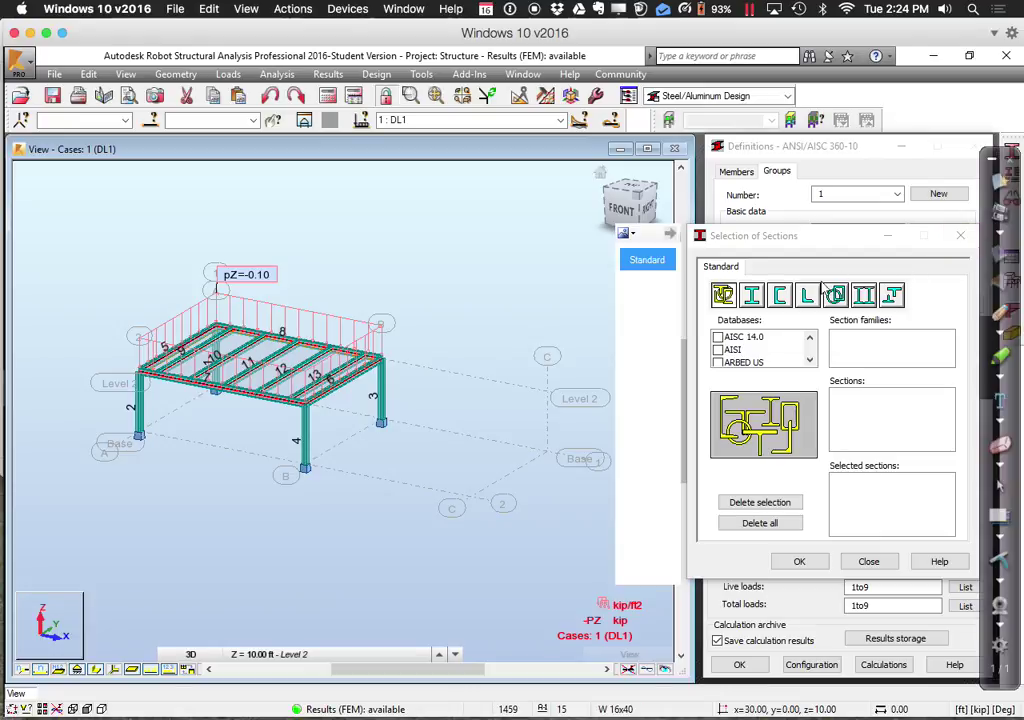
pyautogui.click(753, 307)
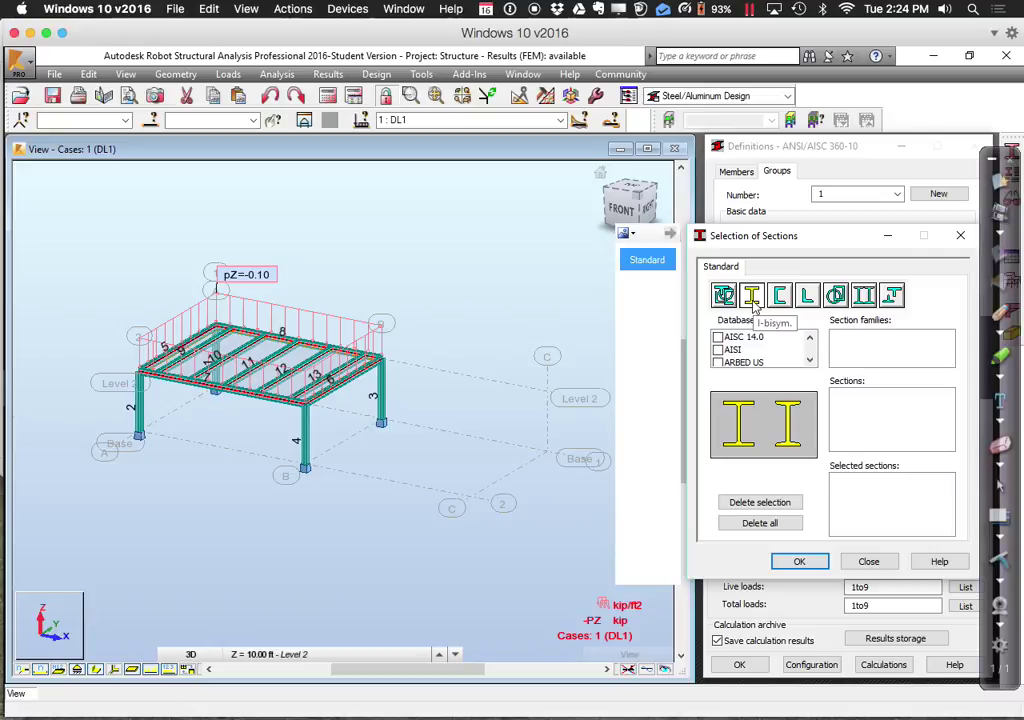
pyautogui.click(717, 338)
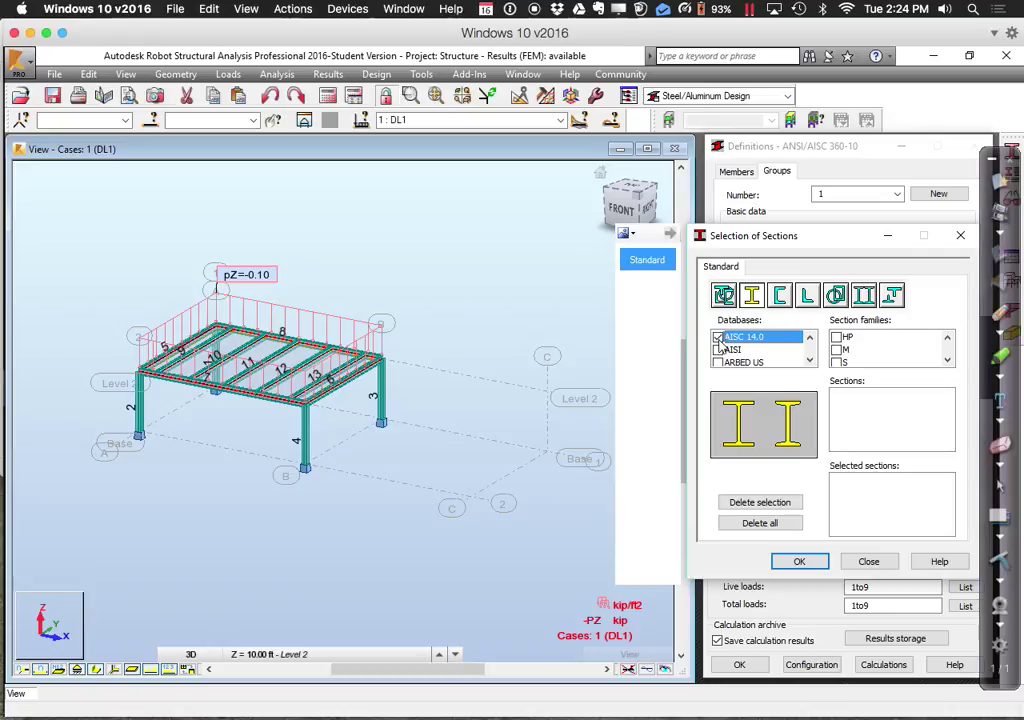
pyautogui.click(948, 361)
pyautogui.click(948, 361)
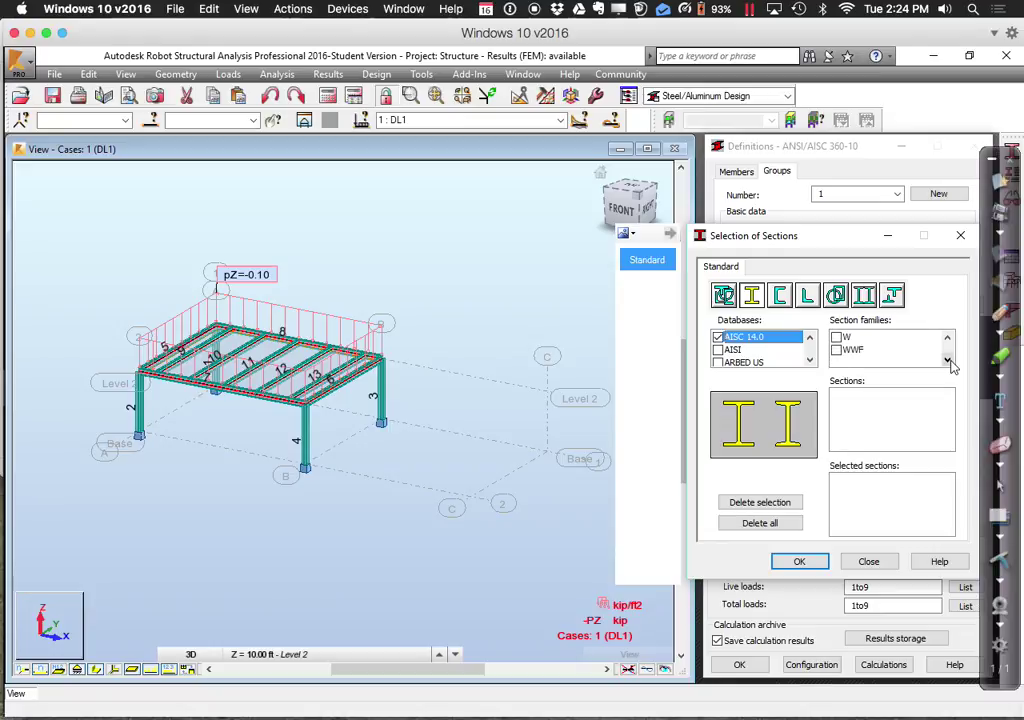
pyautogui.click(837, 338)
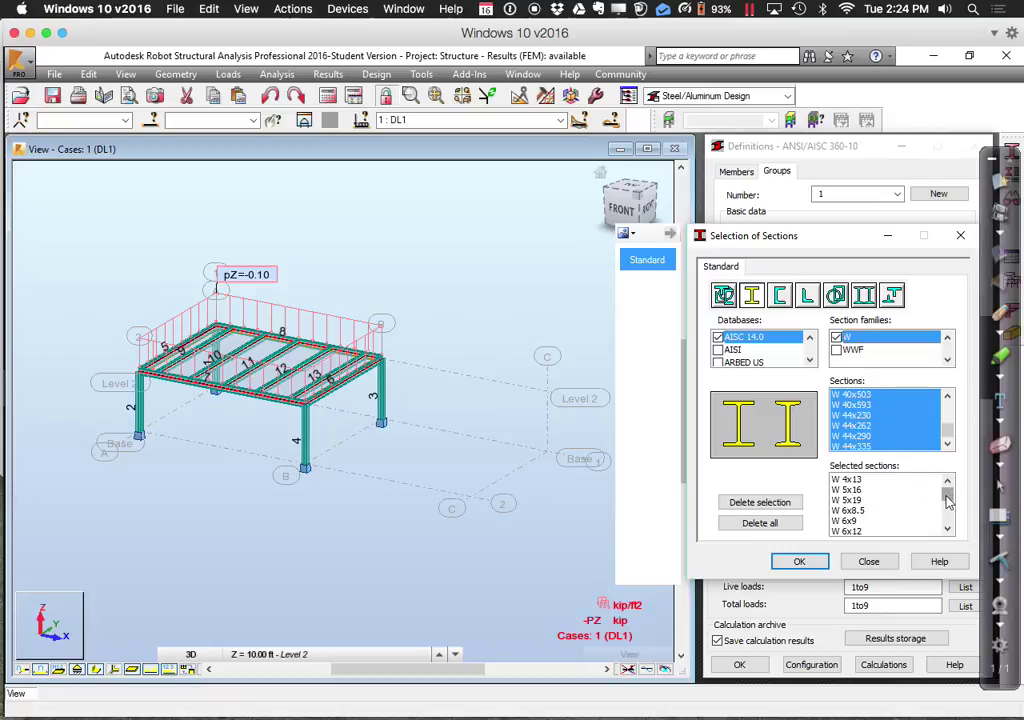
pyautogui.moveTo(948, 502)
pyautogui.mouseDown()
pyautogui.moveTo(948, 522)
pyautogui.moveTo(948, 490)
pyautogui.moveTo(946, 527)
pyautogui.mouseUp()
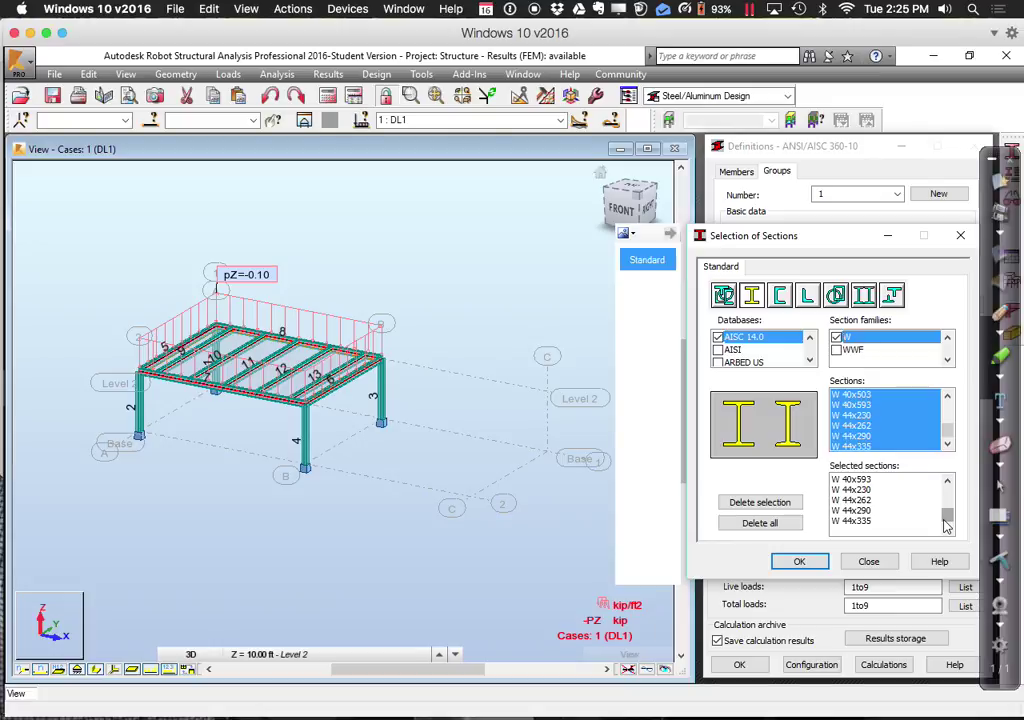
pyautogui.click(803, 562)
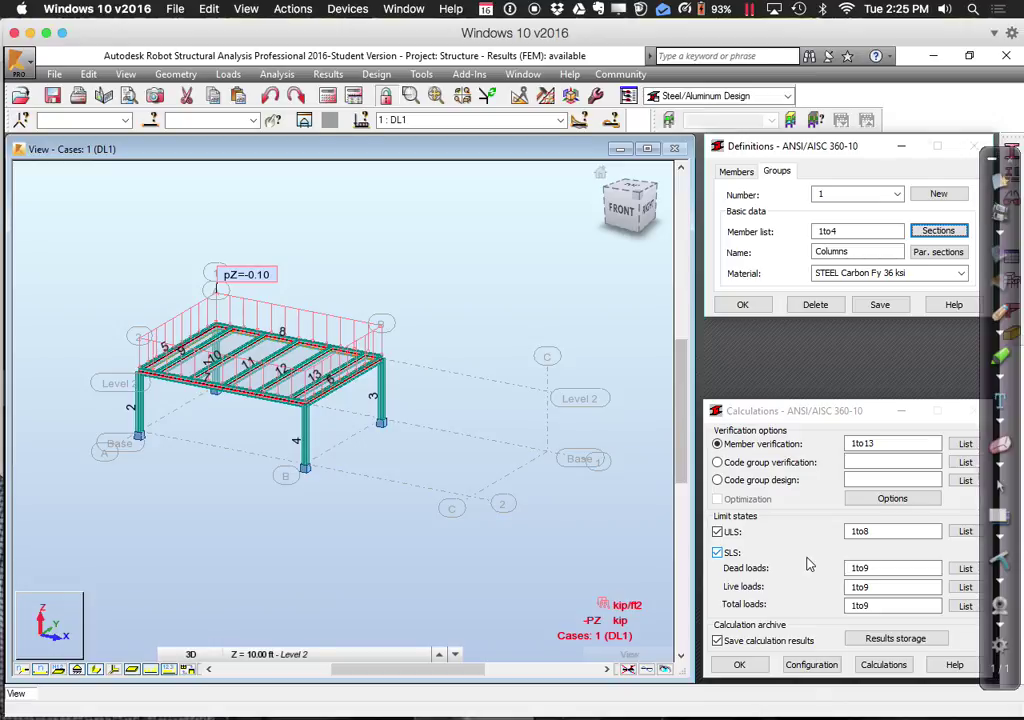
pyautogui.click(878, 479)
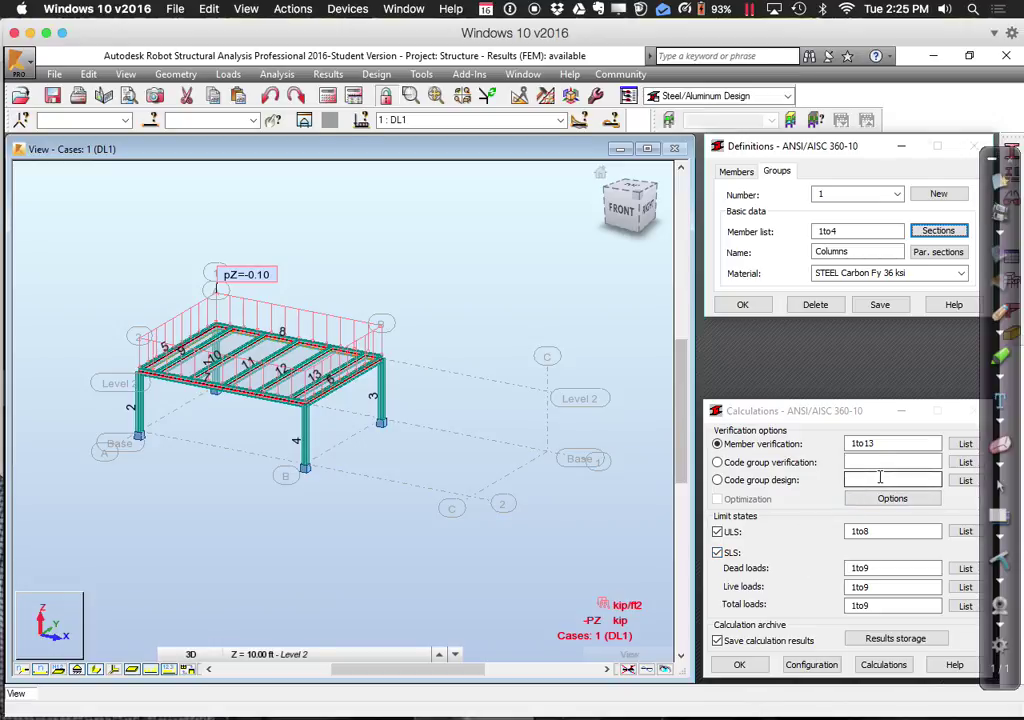
# - Create member group 2, named End Beams, with members 5 and 6
pyautogui.click(939, 195)
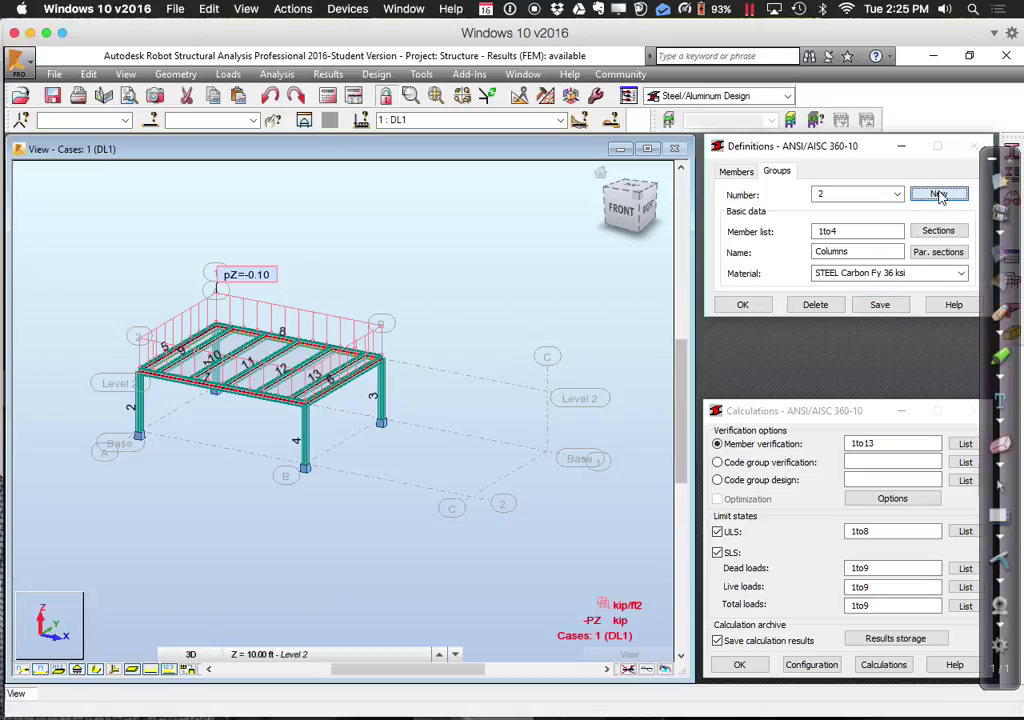
pyautogui.moveTo(850, 230); pyautogui.dragTo(768, 231)
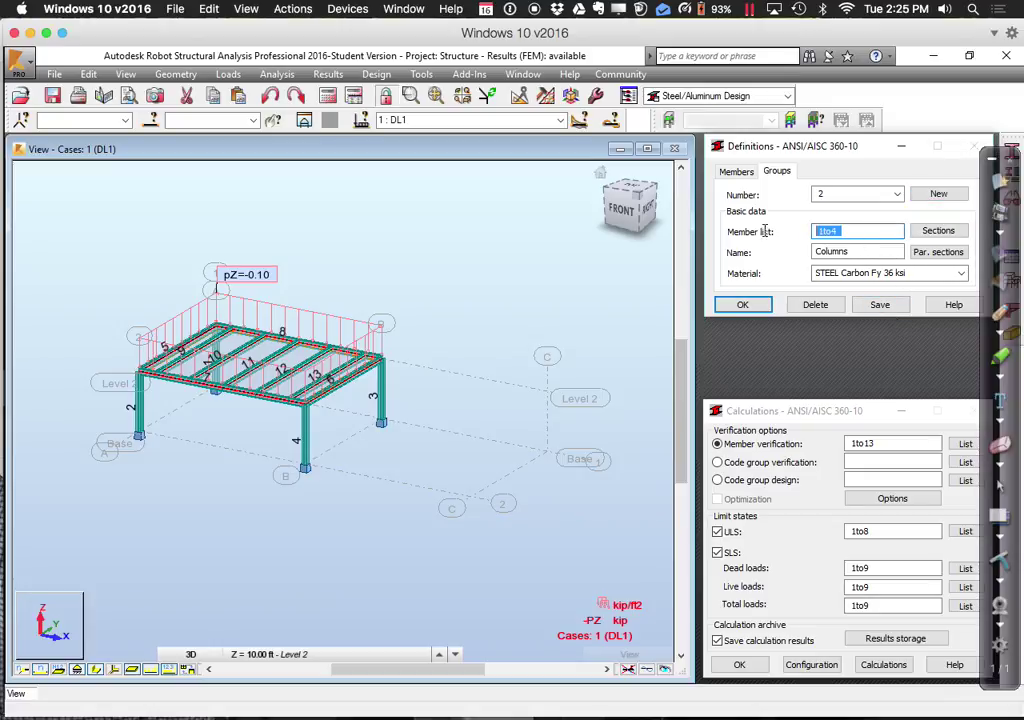
pyautogui.write('5 6')
pyautogui.press('Tab')
pyautogui.press('Tab')
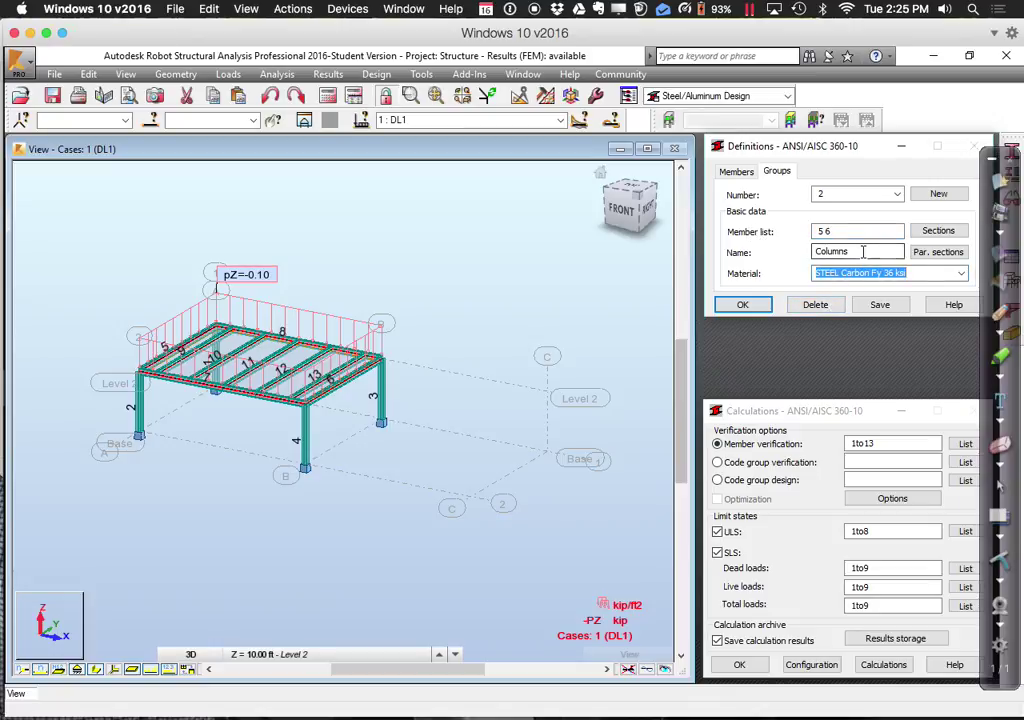
pyautogui.hotkey('shift', 'Tab')
pyautogui.write('End Beams')
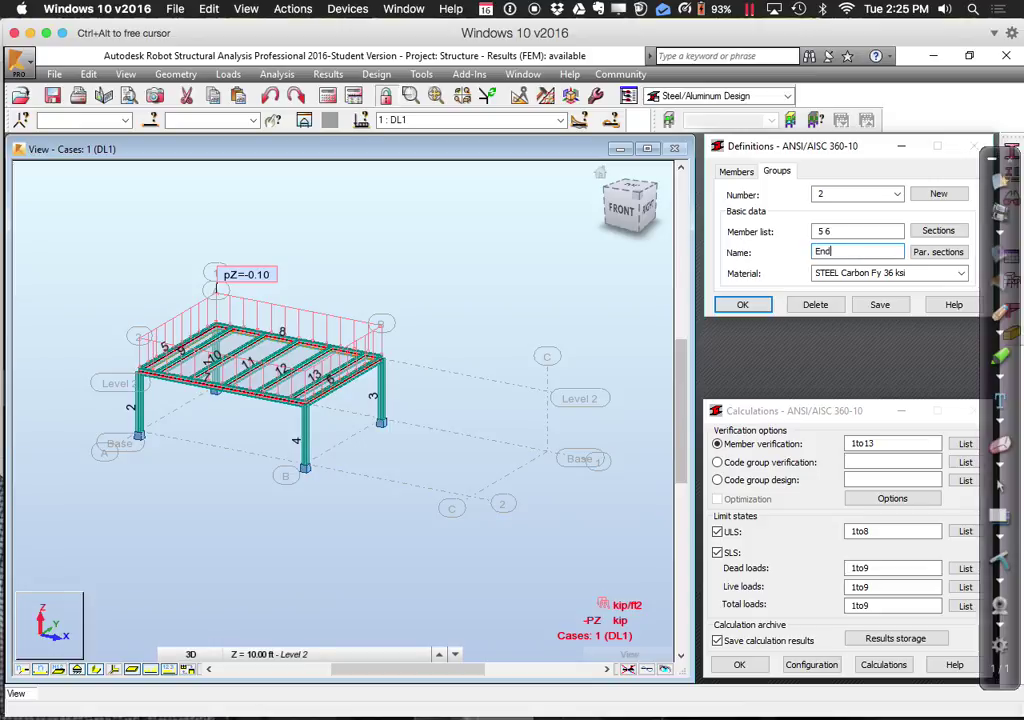
# - Accept the listed W sections as candidates for the End Beams group and save the group
pyautogui.click(938, 231)
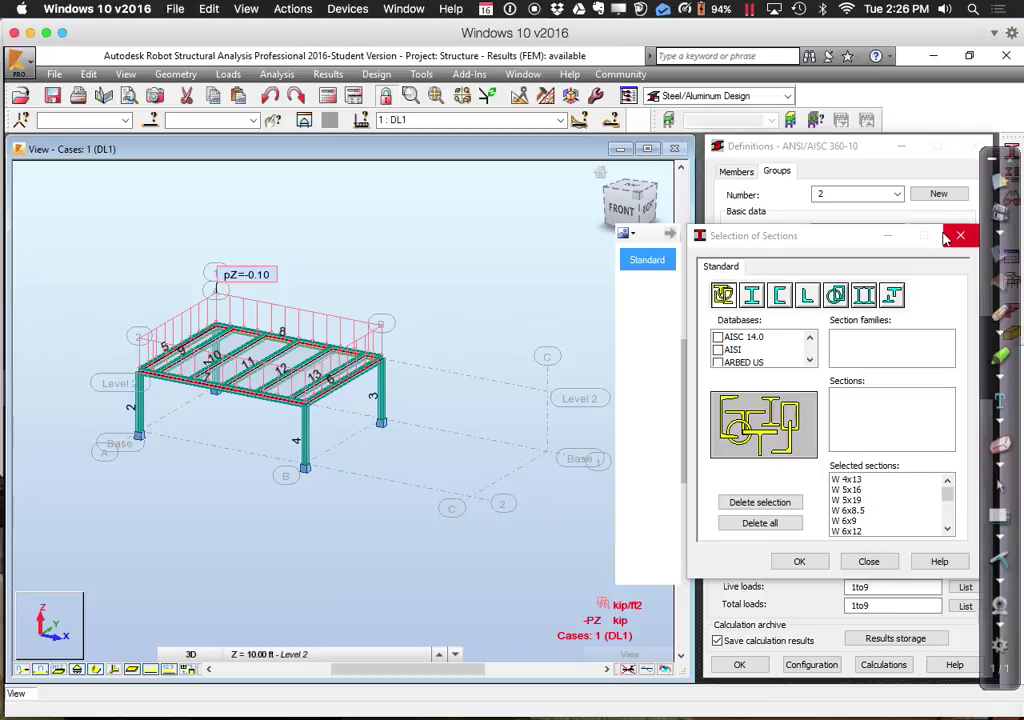
pyautogui.click(800, 562)
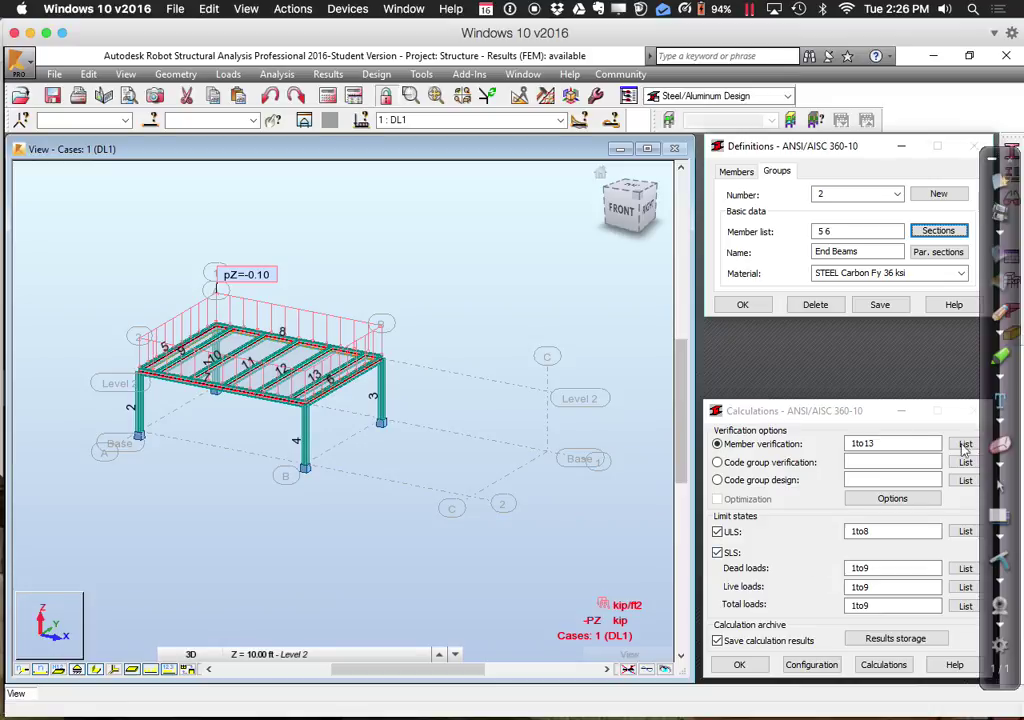
pyautogui.click(884, 305)
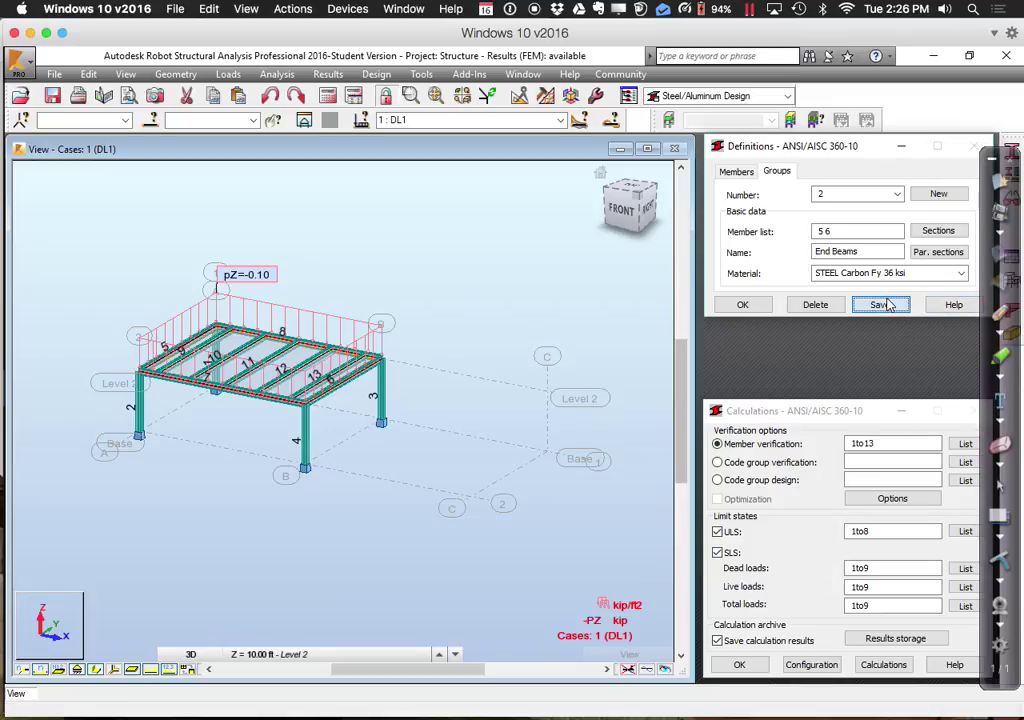
# - Create member group 3, named Collector Girders, with members 7 and 8
pyautogui.click(937, 196)
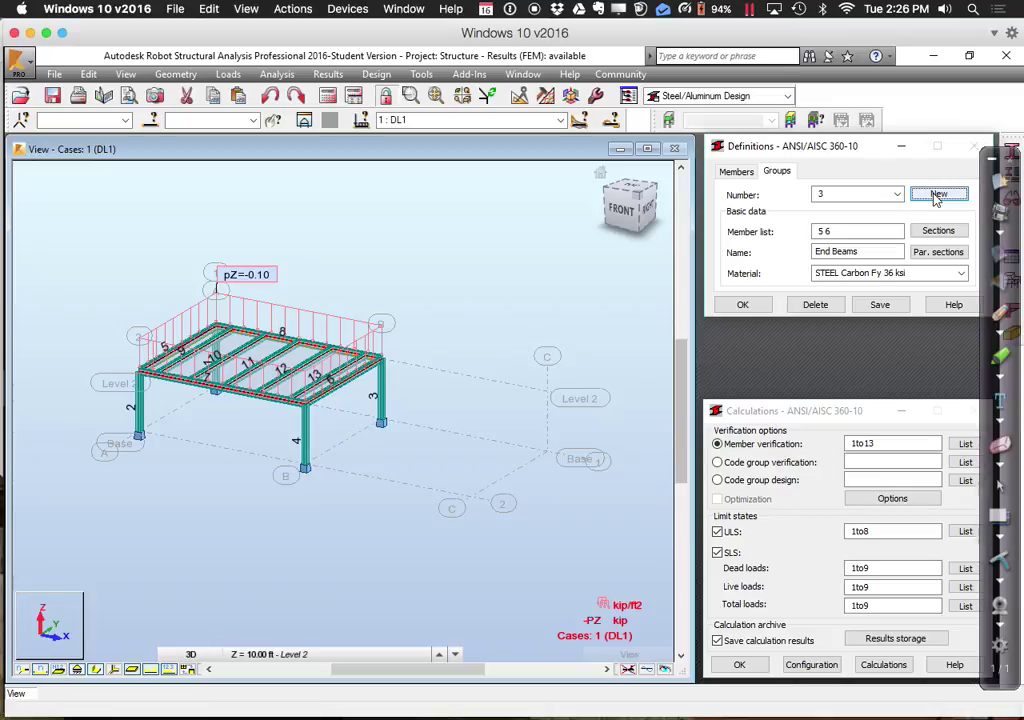
pyautogui.moveTo(843, 231); pyautogui.dragTo(793, 229)
pyautogui.press('BackSpace')
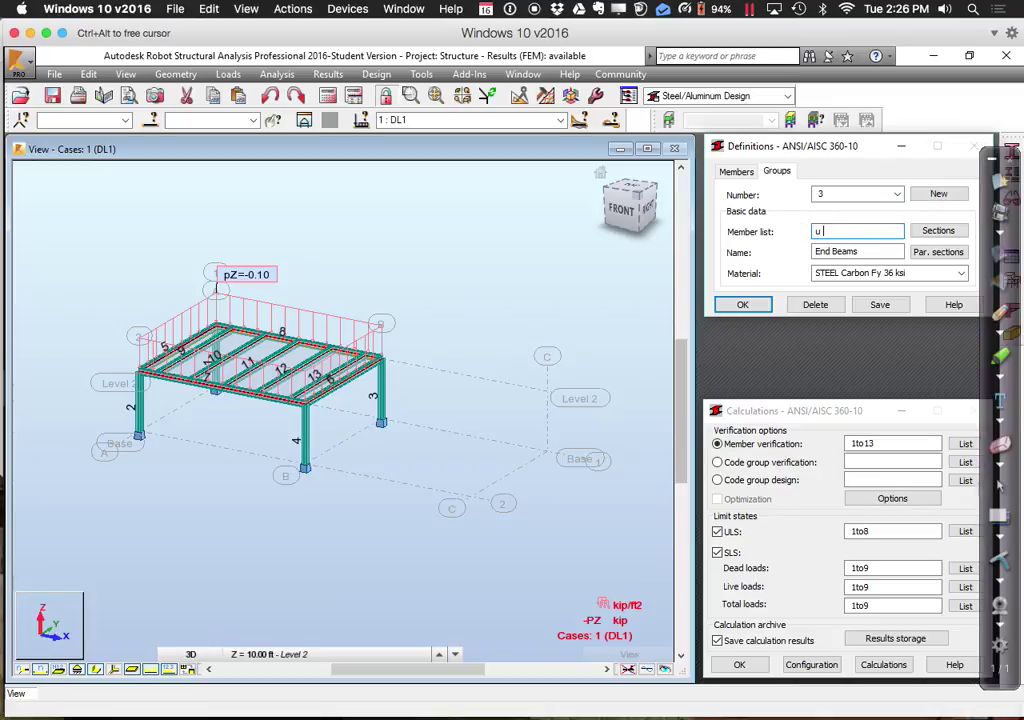
pyautogui.write('7 8')
pyautogui.press('Tab')
pyautogui.moveTo(875, 255); pyautogui.dragTo(773, 237)
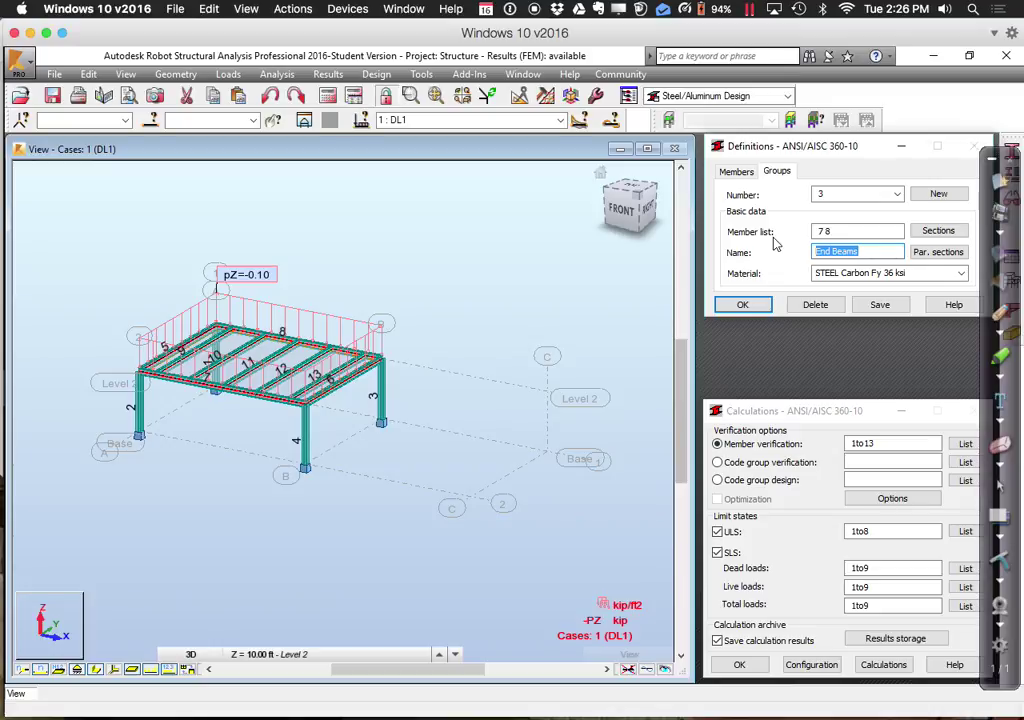
pyautogui.write('Main Girders')
pyautogui.doubleClick(824, 251)
pyautogui.write('Co')
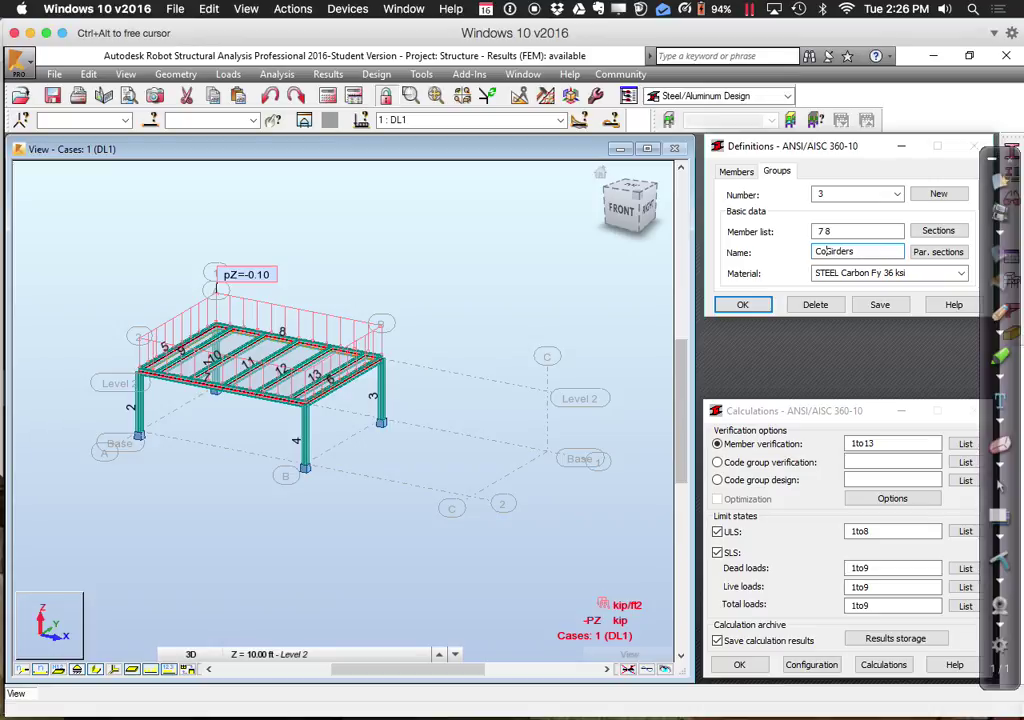
pyautogui.write('llector')
# - Accept the listed W sections as candidates for the Collector Girders group and save the group
pyautogui.click(930, 232)
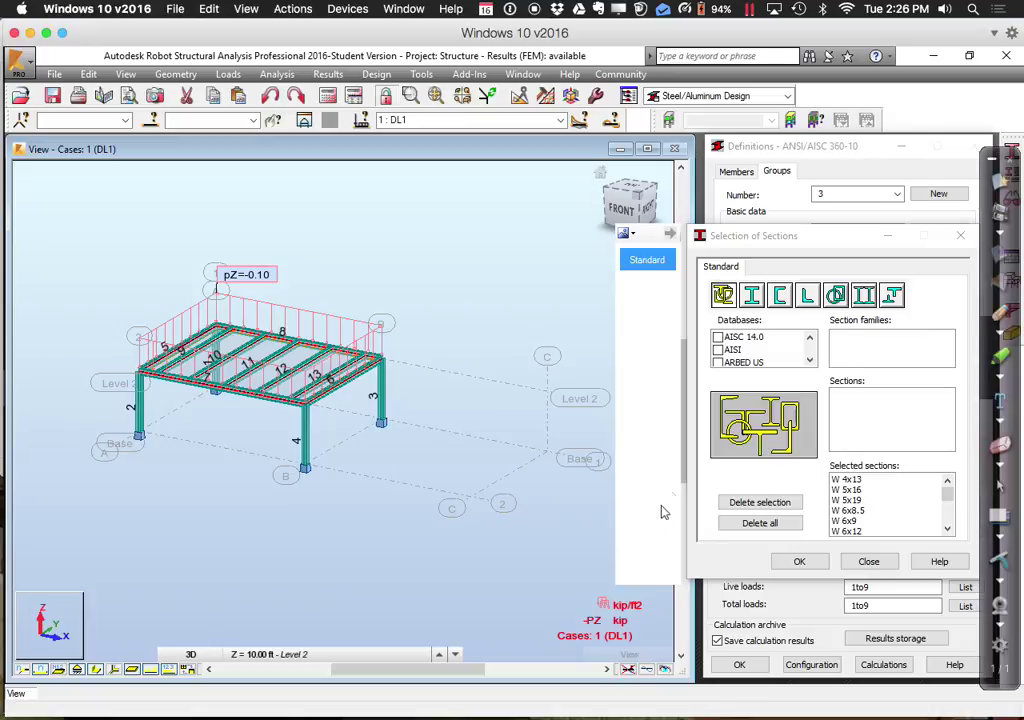
pyautogui.click(790, 563)
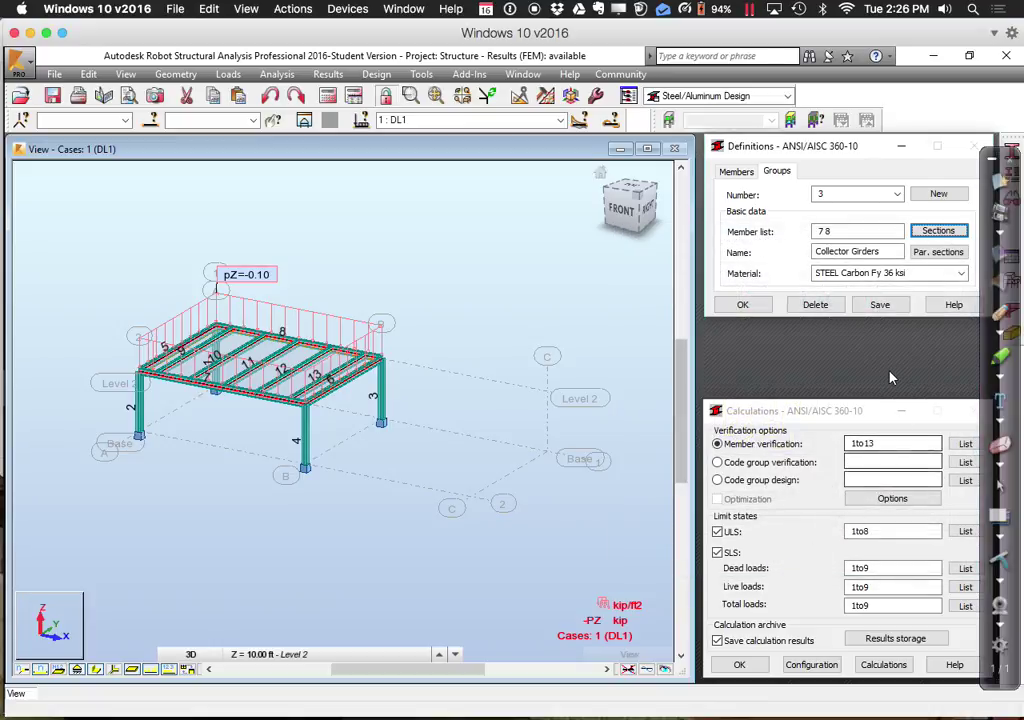
pyautogui.click(877, 305)
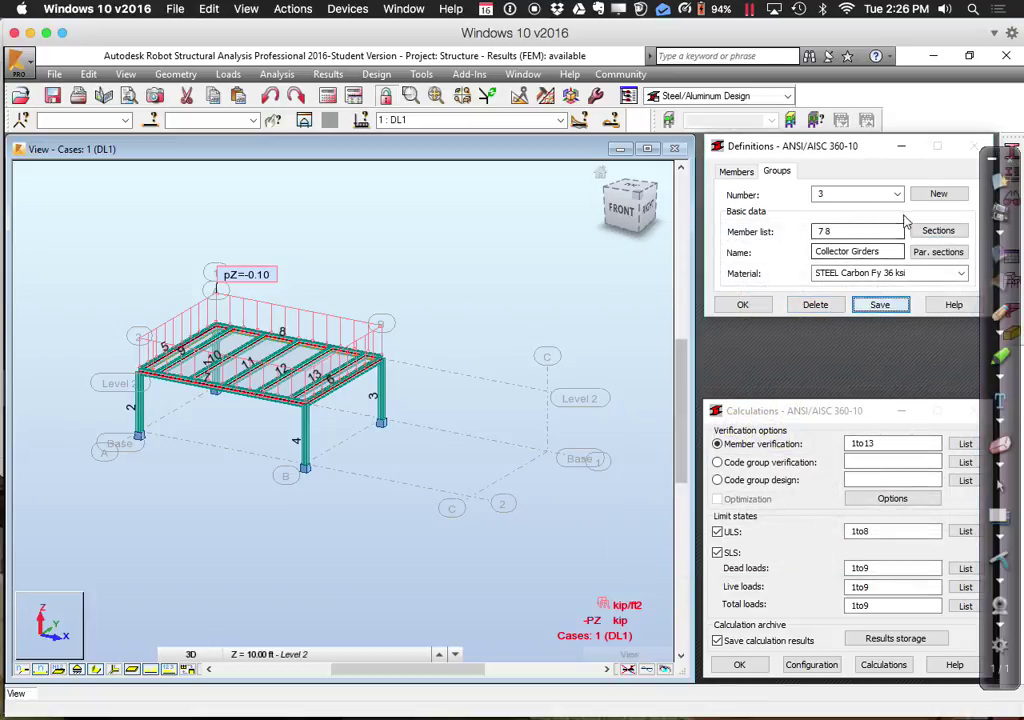
# - Create and save member group 4, named Intermediate Beams, with members 9 to 13, and open the list of defined group numbers
pyautogui.click(935, 196)
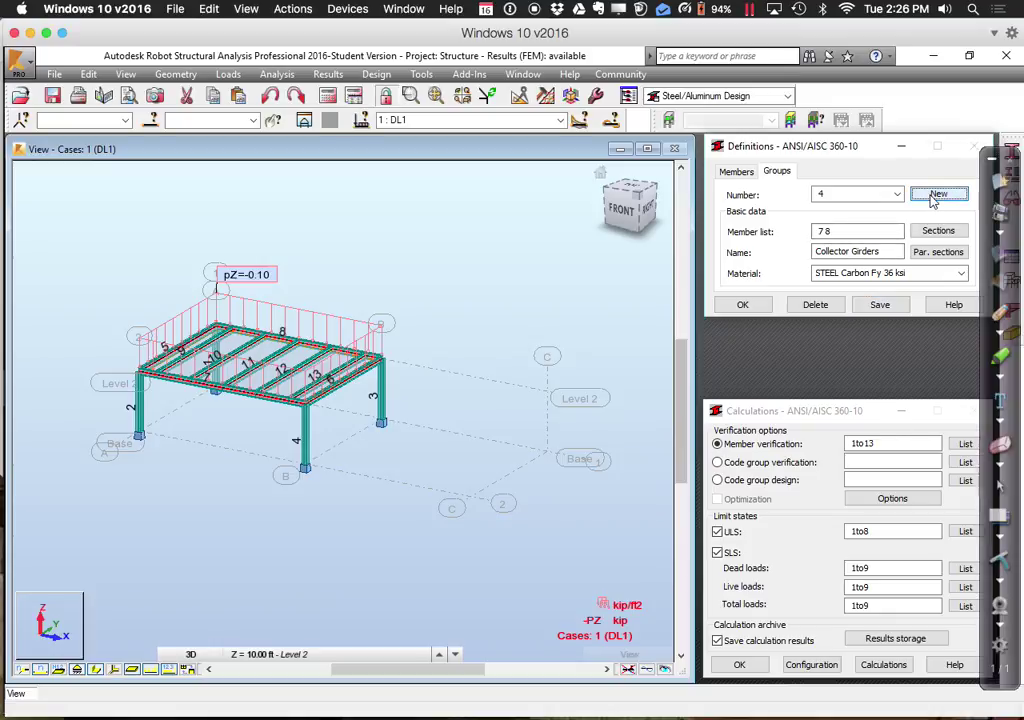
pyautogui.press('Tab')
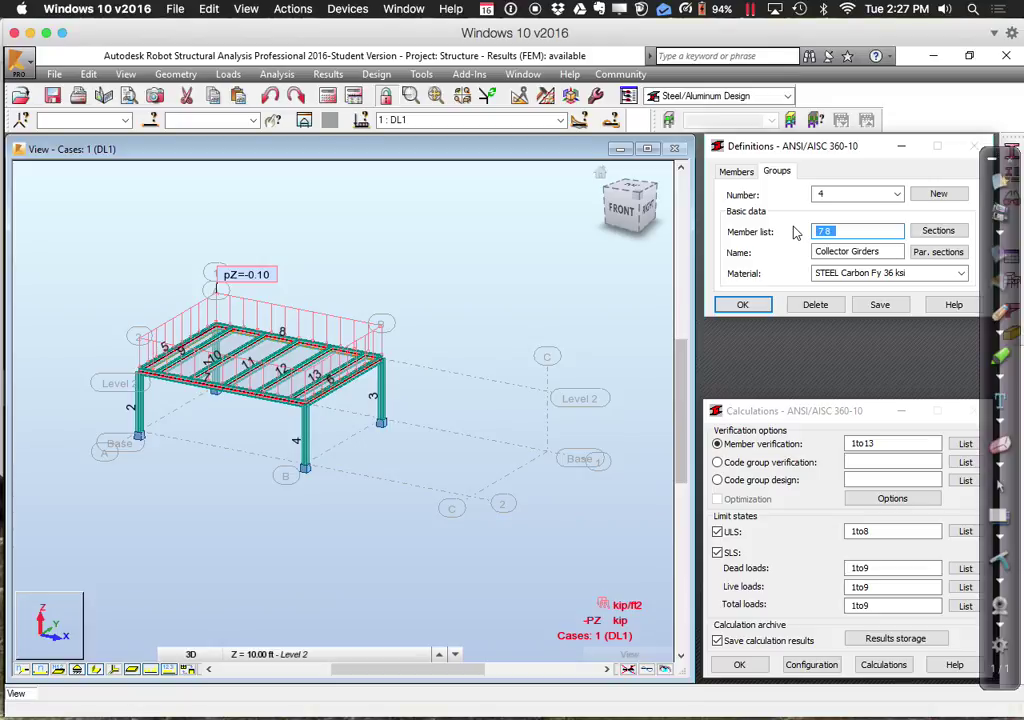
pyautogui.write('9 10 11')
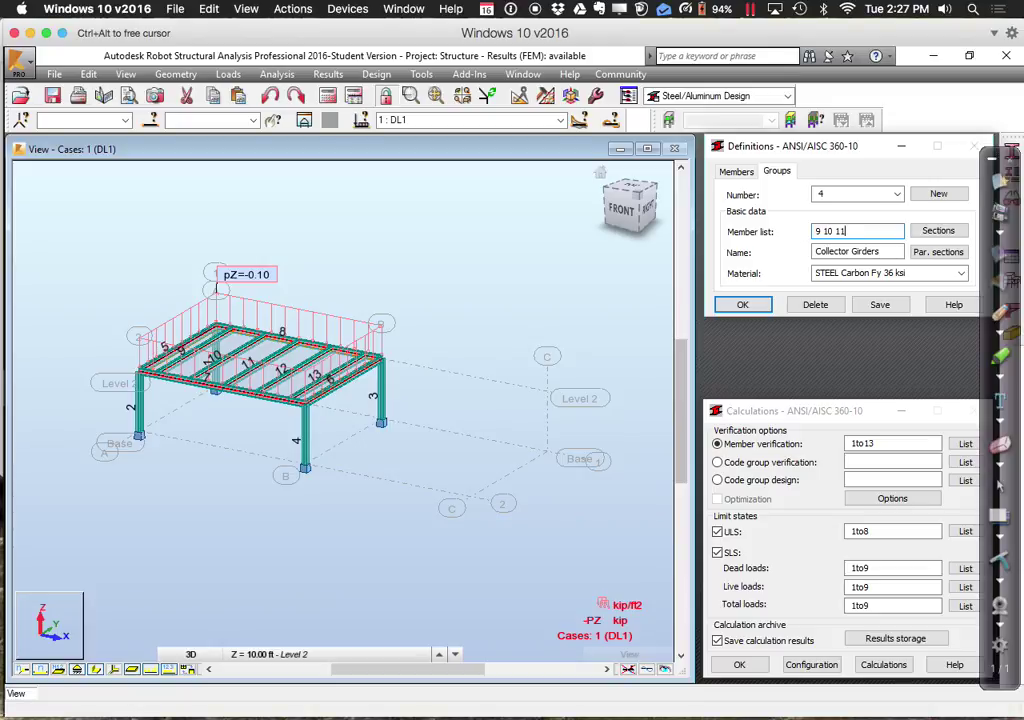
pyautogui.write(' 12 13')
pyautogui.press('Tab')
pyautogui.write('I')
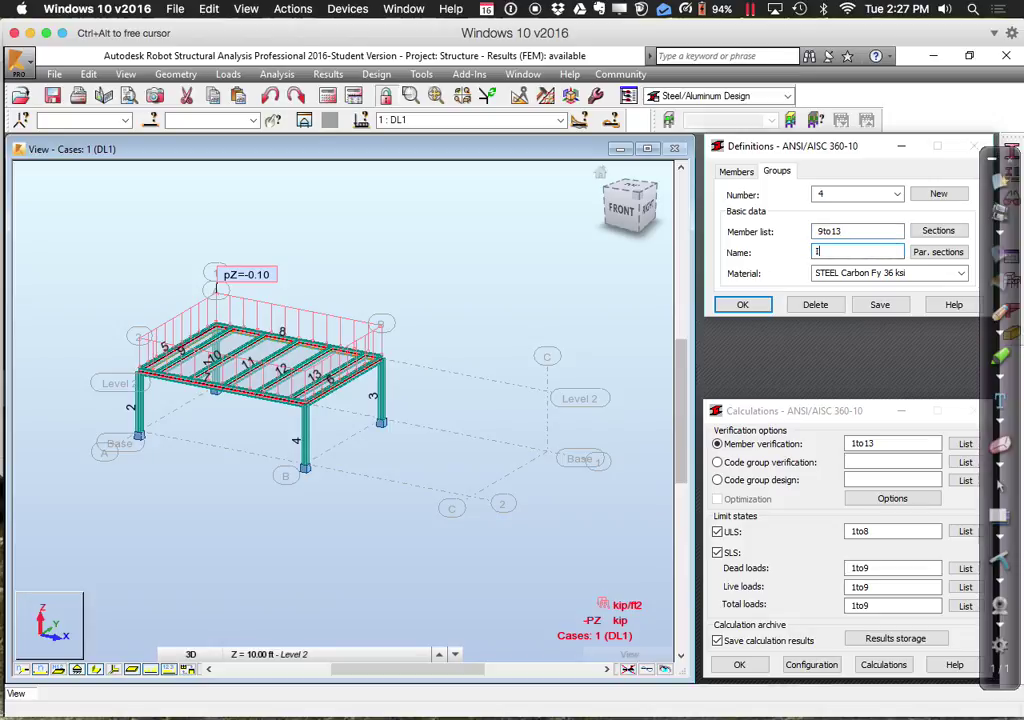
pyautogui.write('ntermediate Beams')
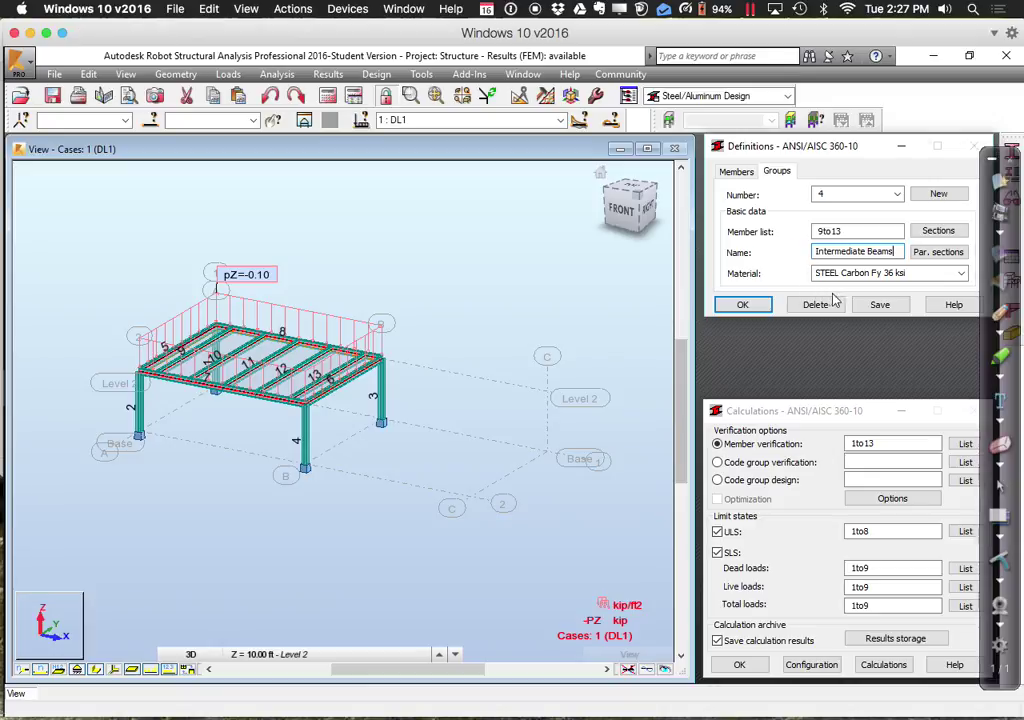
pyautogui.click(876, 305)
pyautogui.click(897, 194)
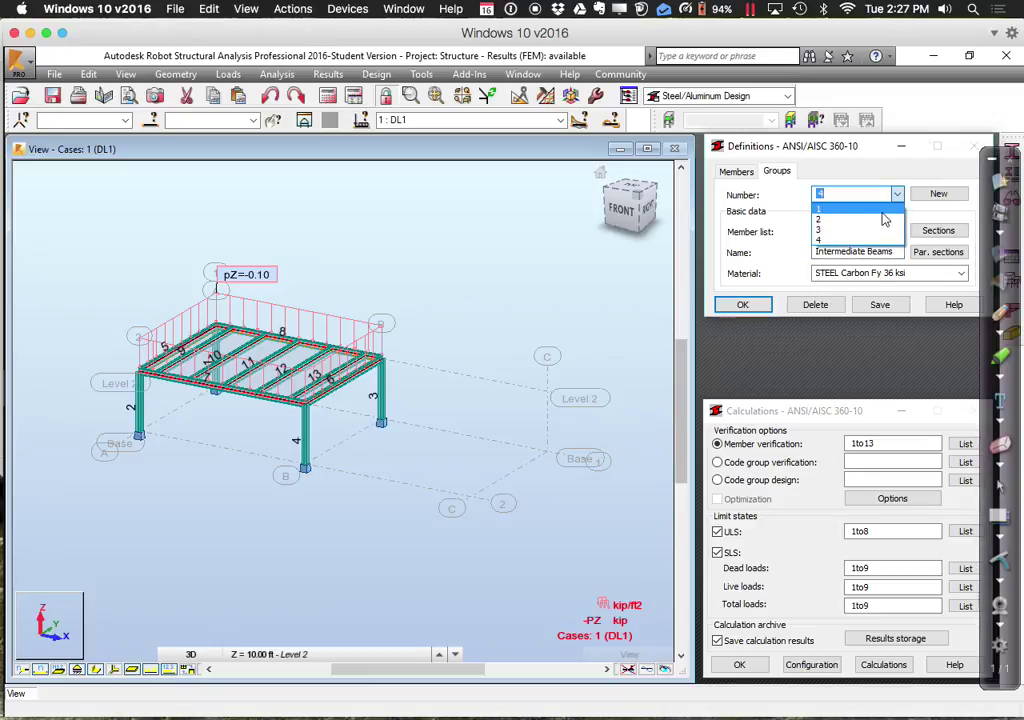
# - Recall member group 1 in the definitions and set the calculation to code group design for the Columns group
pyautogui.click(886, 209)
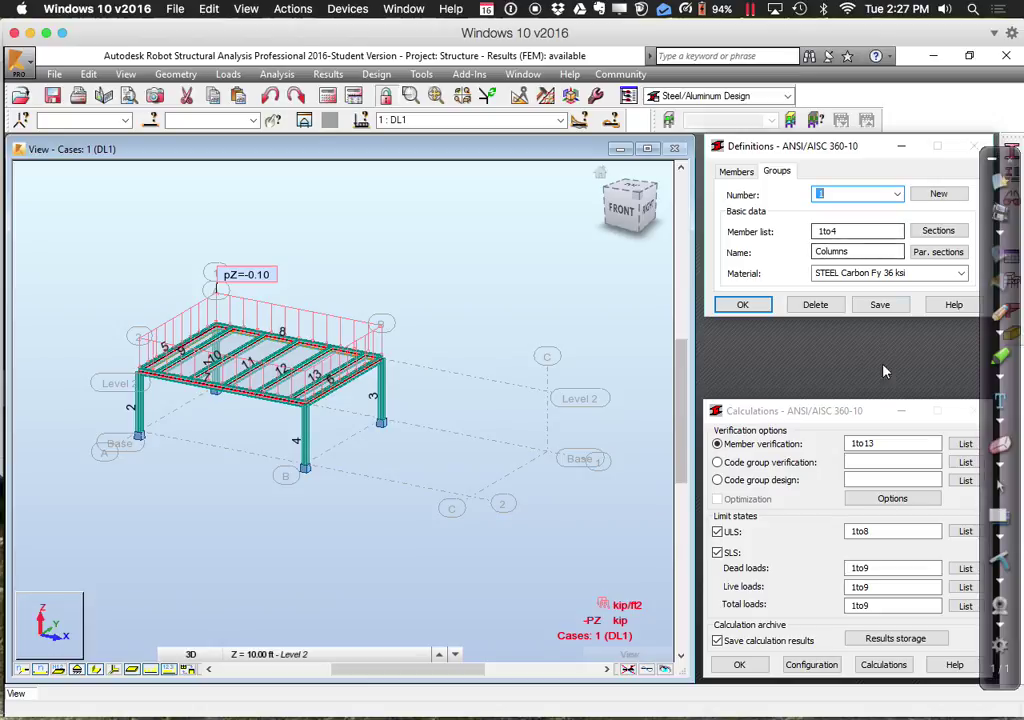
pyautogui.click(827, 414)
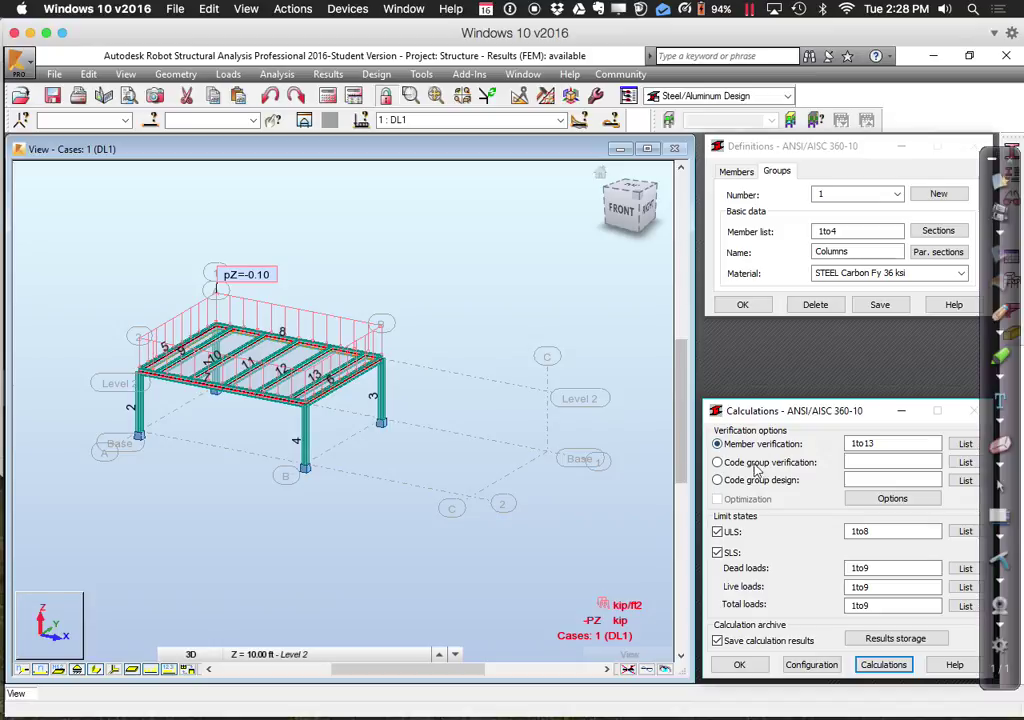
pyautogui.click(717, 480)
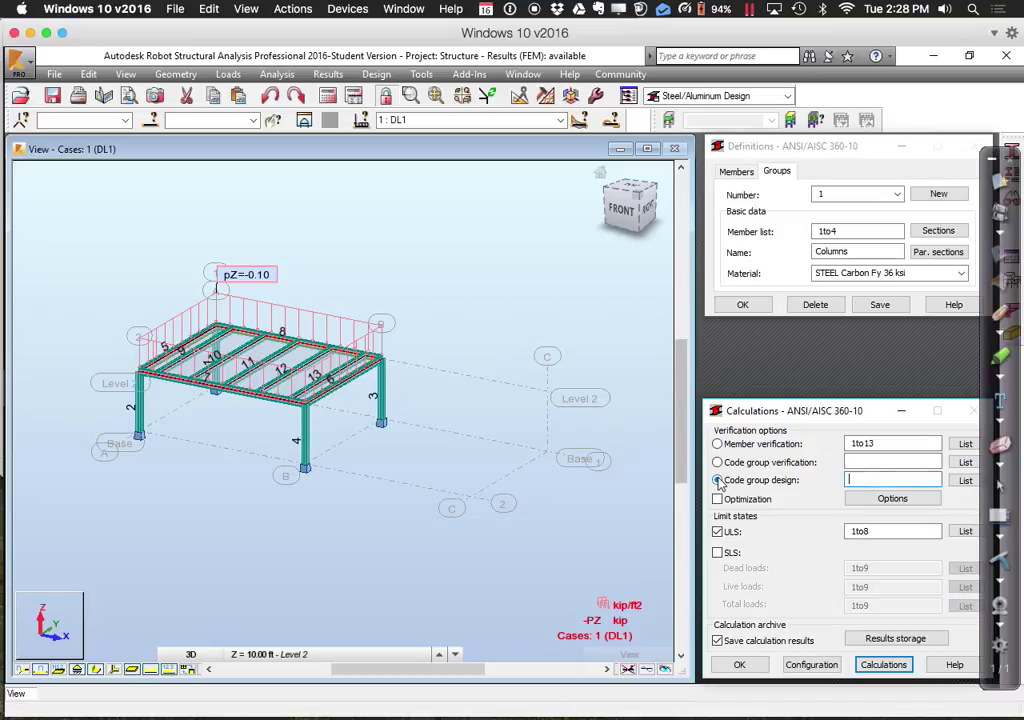
pyautogui.click(965, 481)
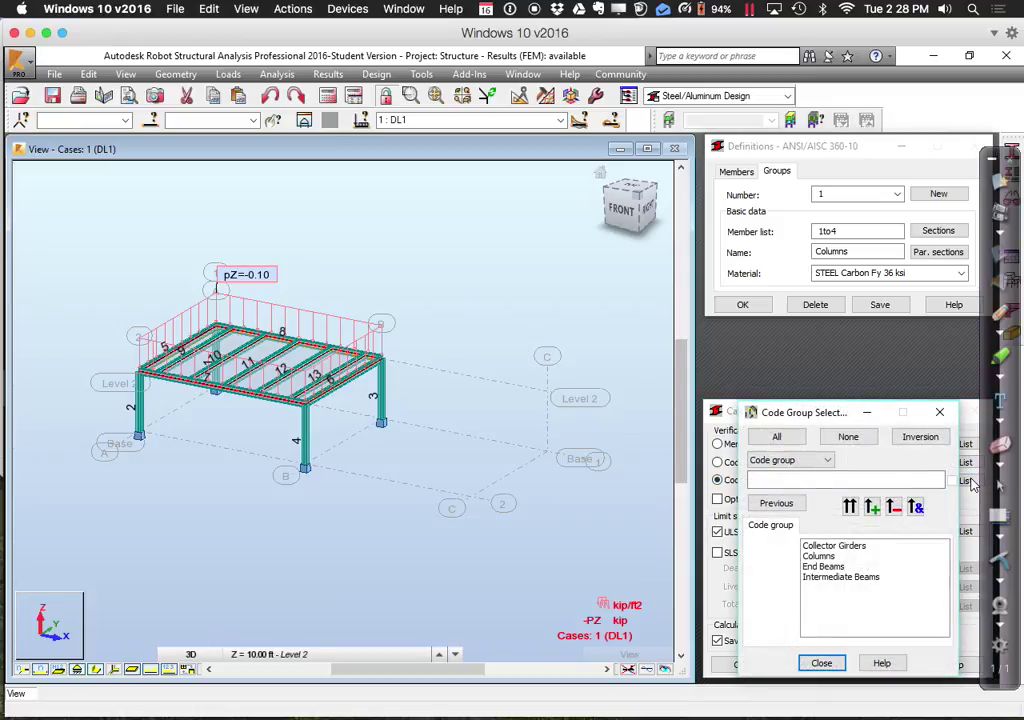
pyautogui.click(836, 557)
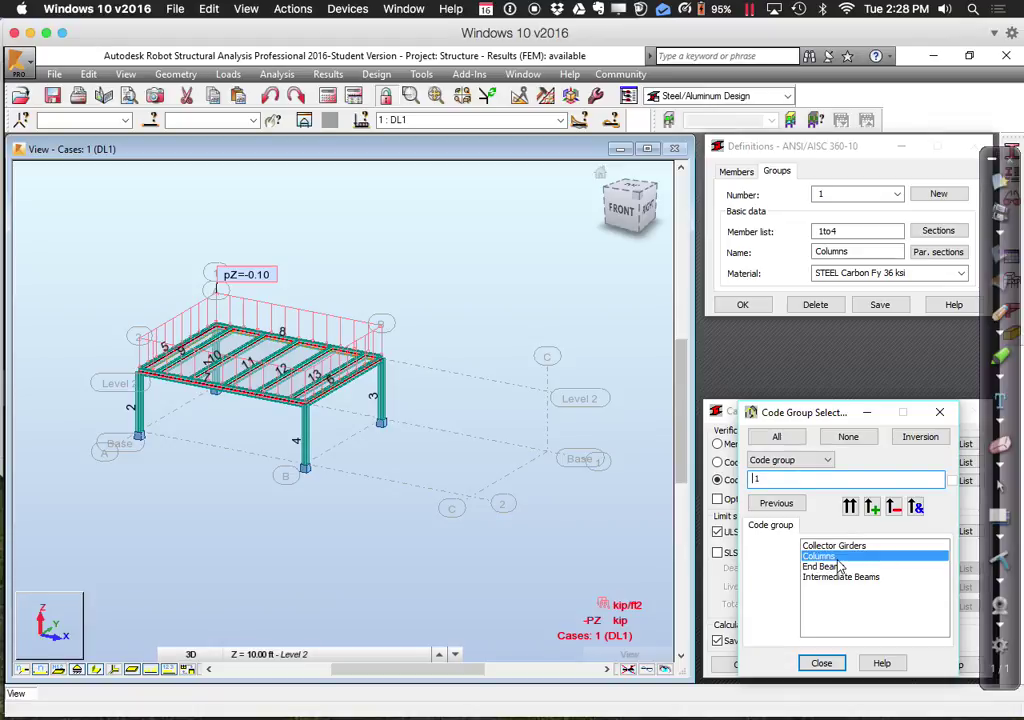
pyautogui.click(820, 663)
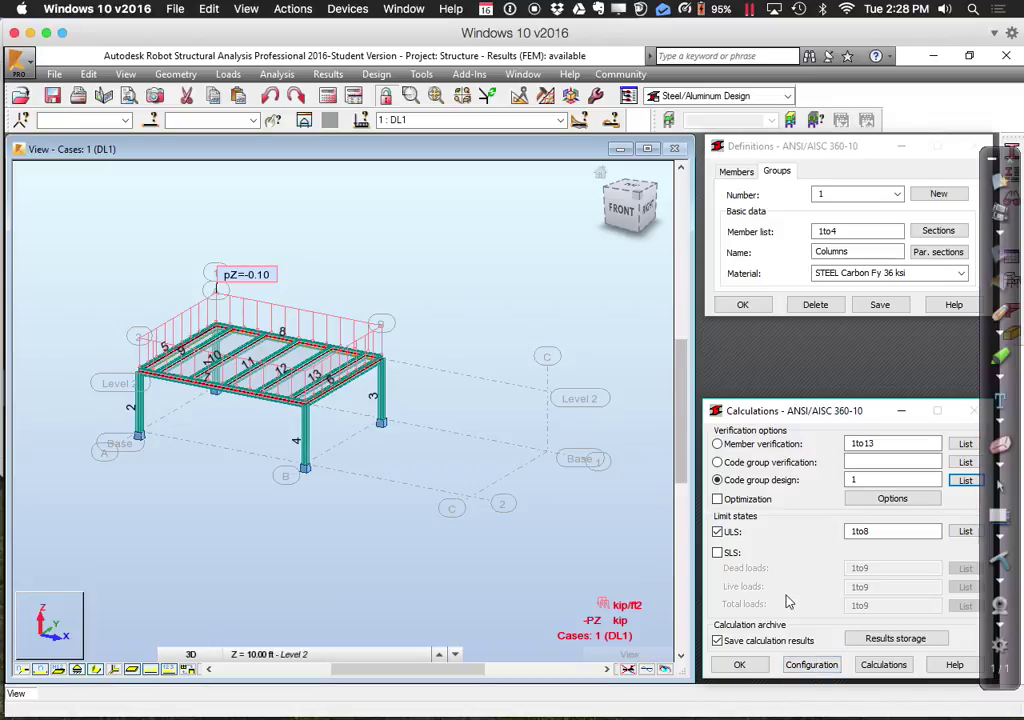
# - Enable optimization by weight and run the code group design for the Columns group
pyautogui.click(717, 499)
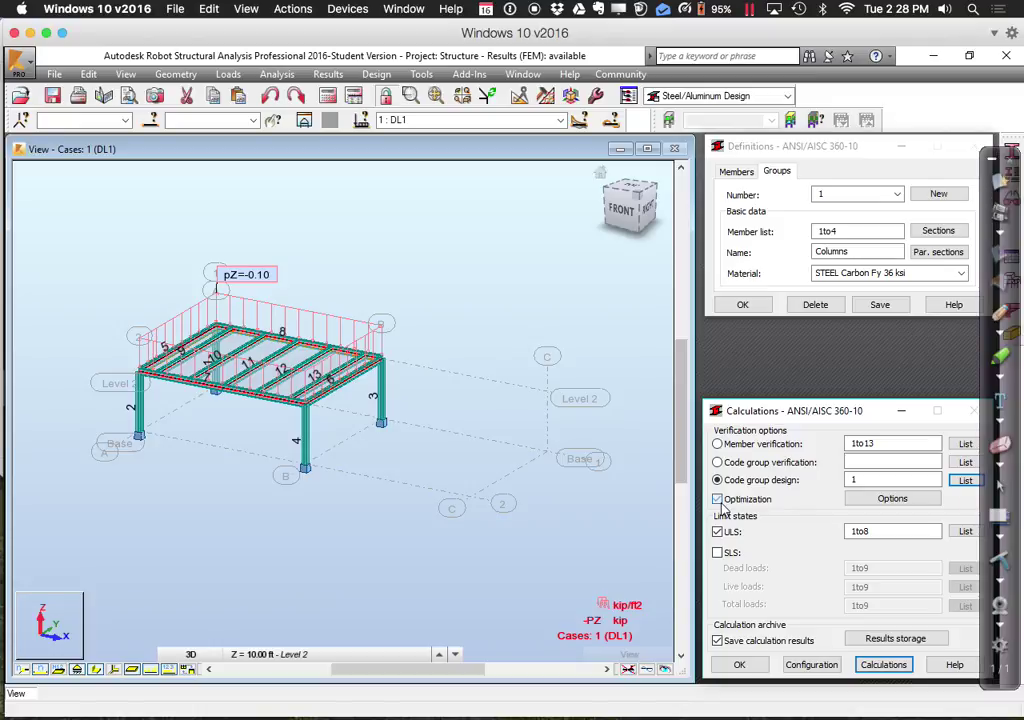
pyautogui.click(872, 499)
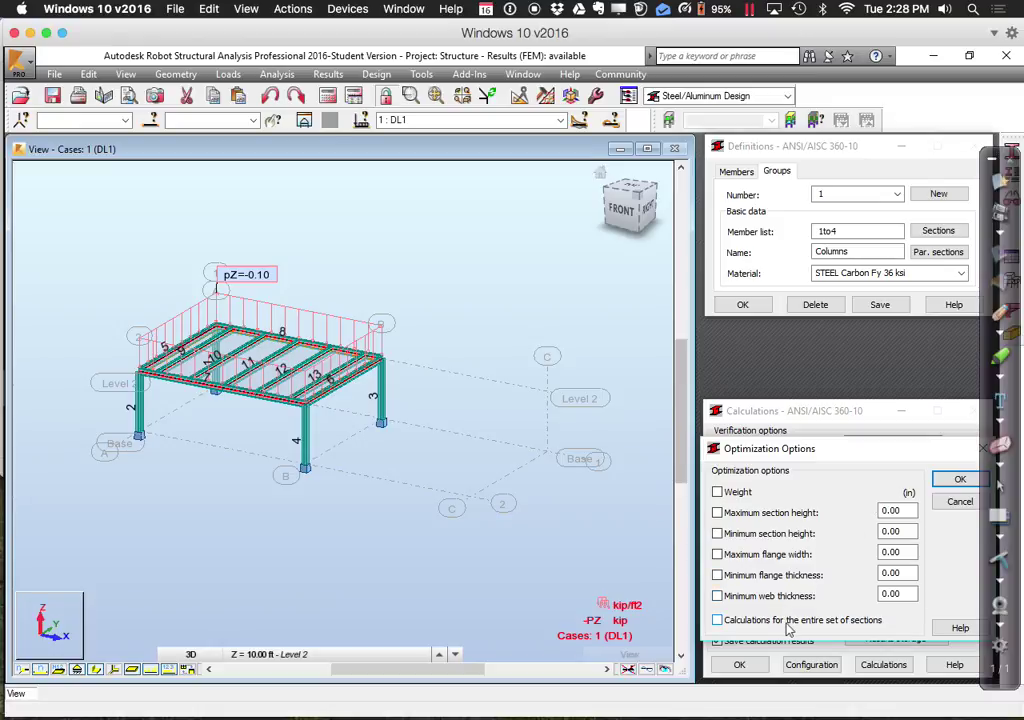
pyautogui.click(717, 492)
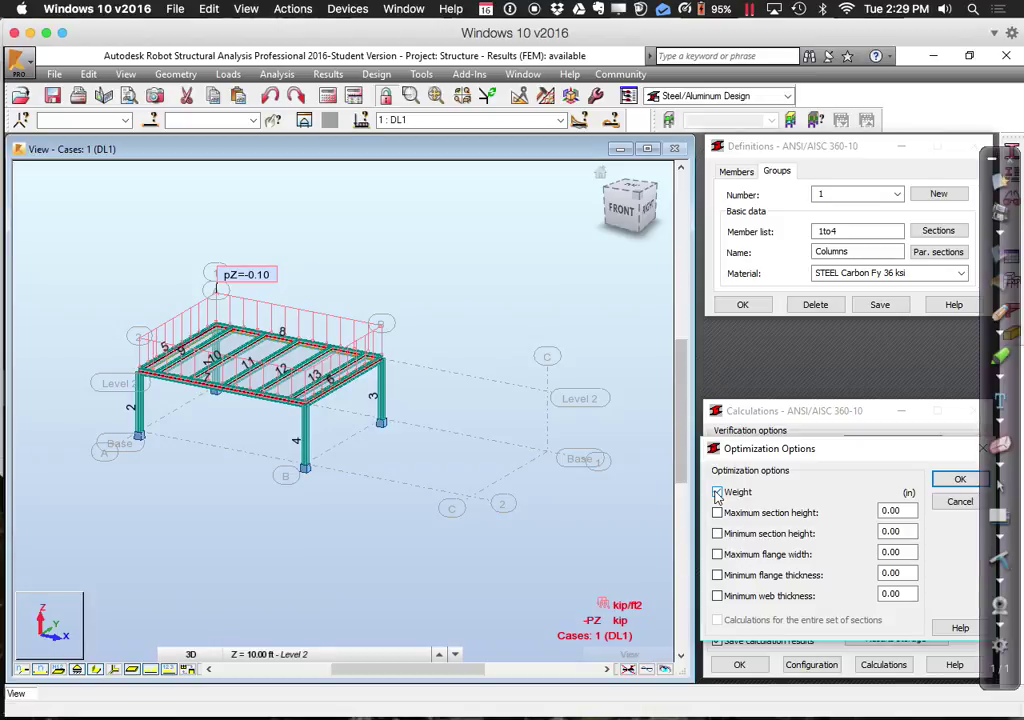
pyautogui.click(960, 481)
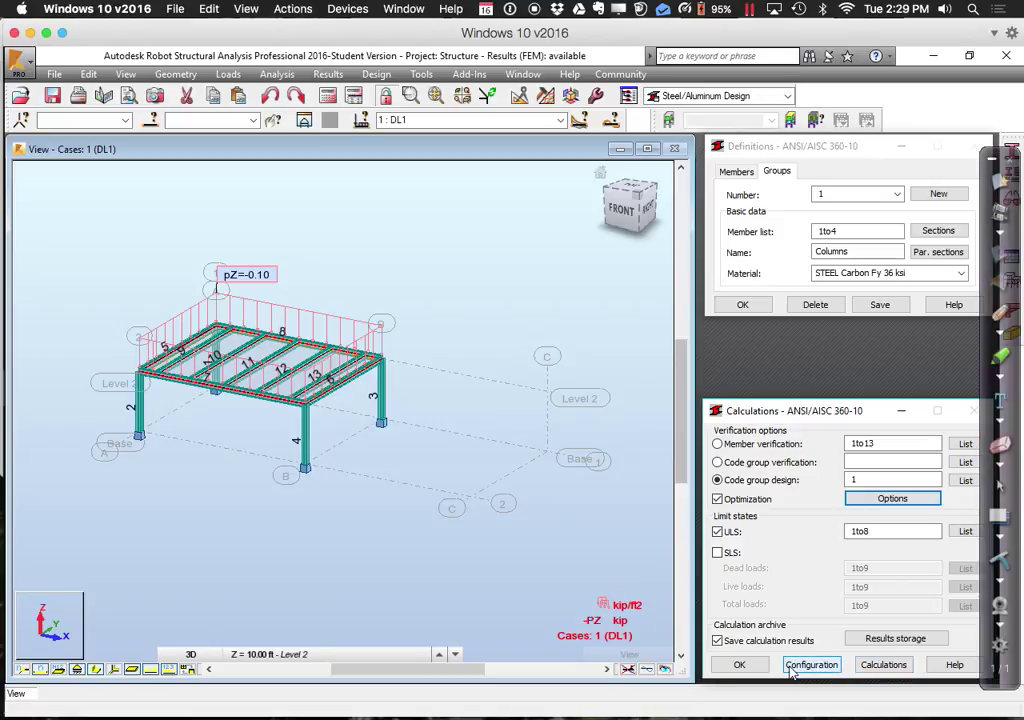
pyautogui.click(878, 666)
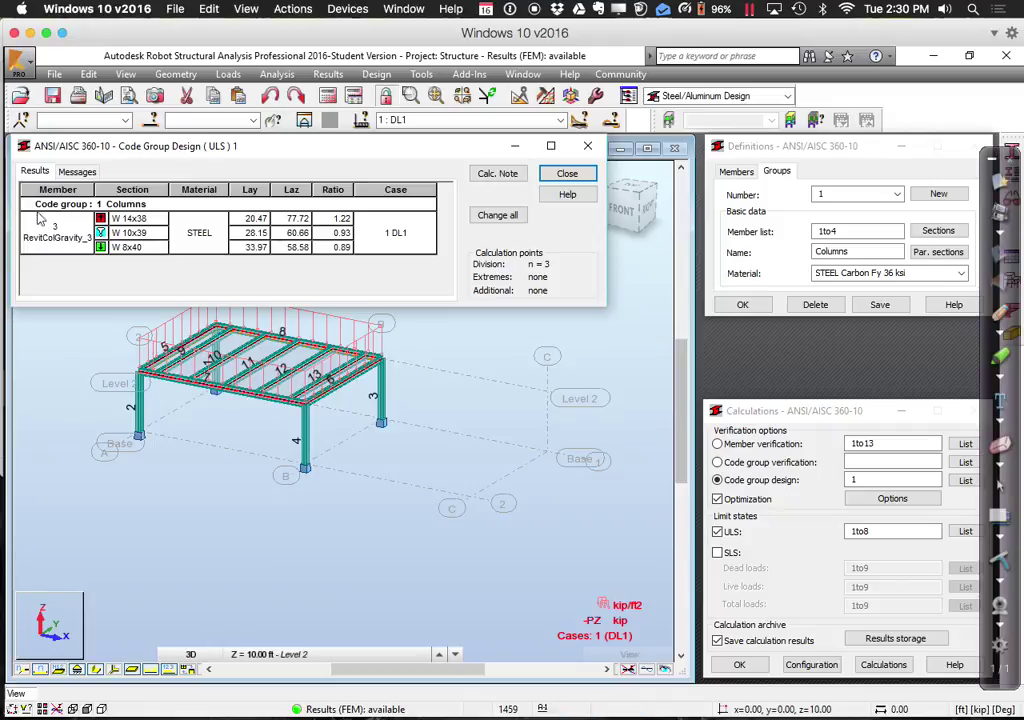
# - Change all members of the Columns group to the optimal W 10x39 section and archive the result under its proposed name
pyautogui.click(516, 217)
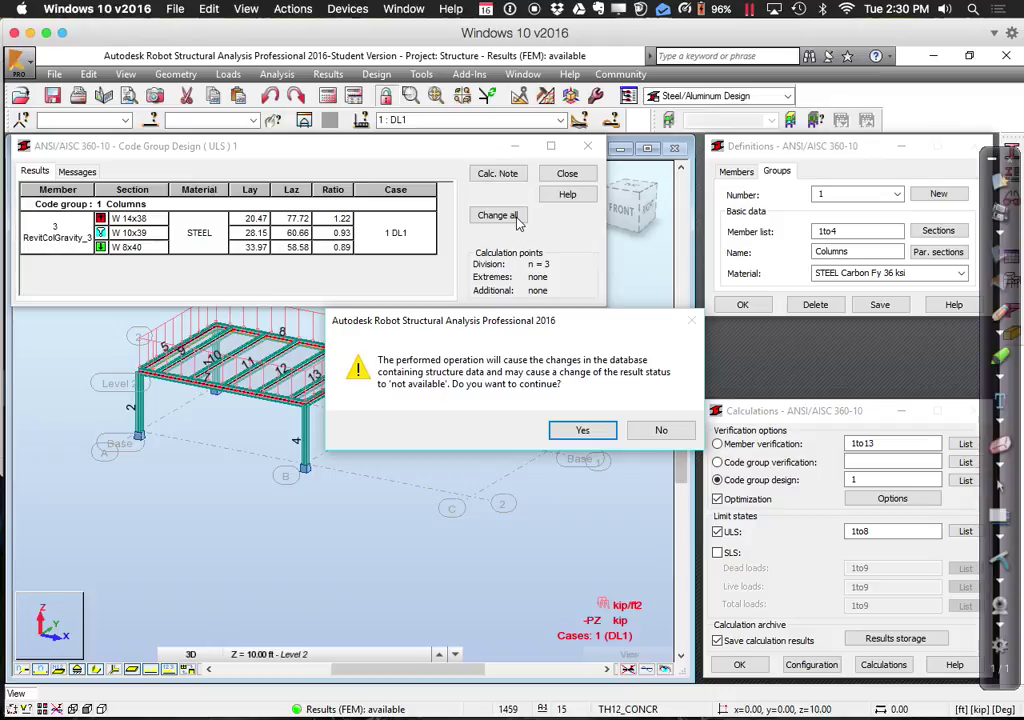
pyautogui.click(578, 430)
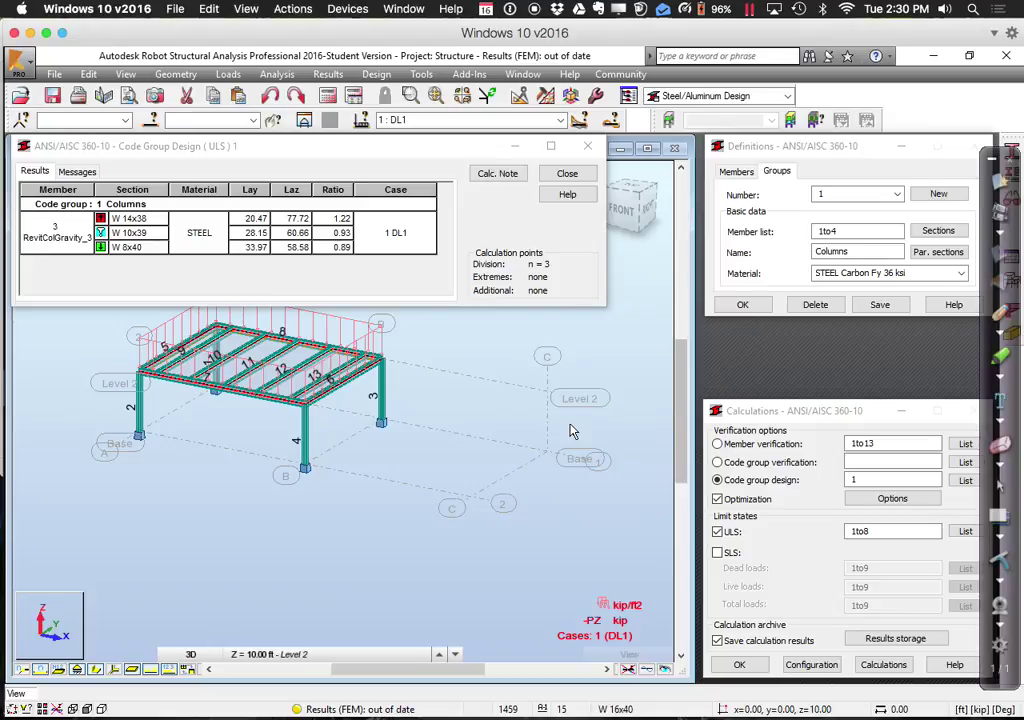
pyautogui.click(567, 174)
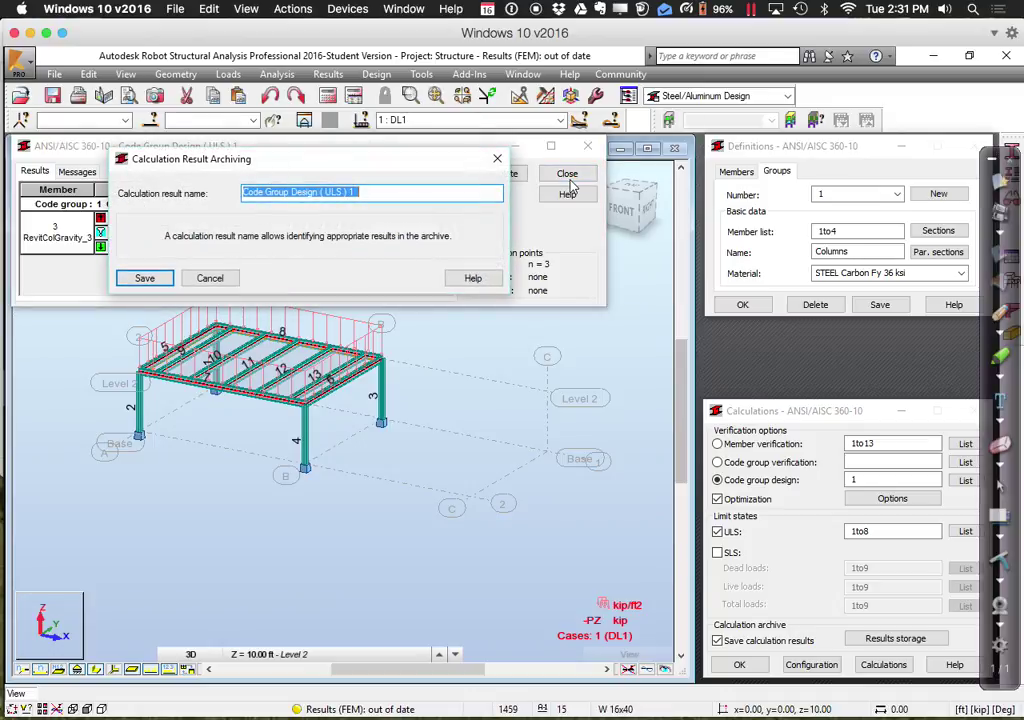
pyautogui.press('super+a')
pyautogui.click(163, 277)
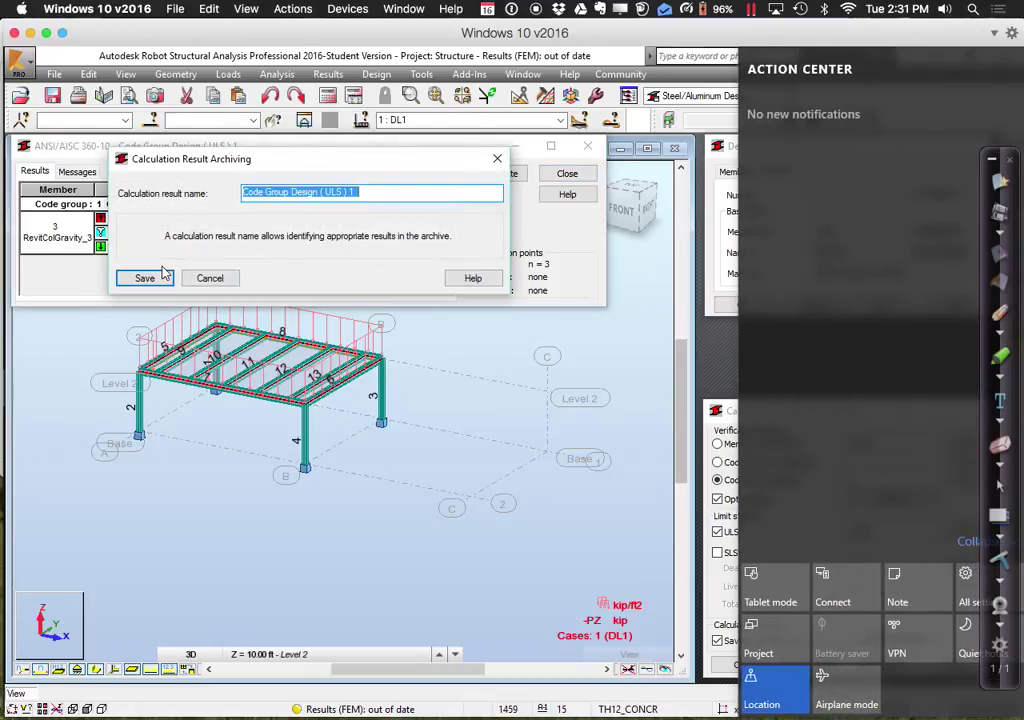
pyautogui.click(163, 277)
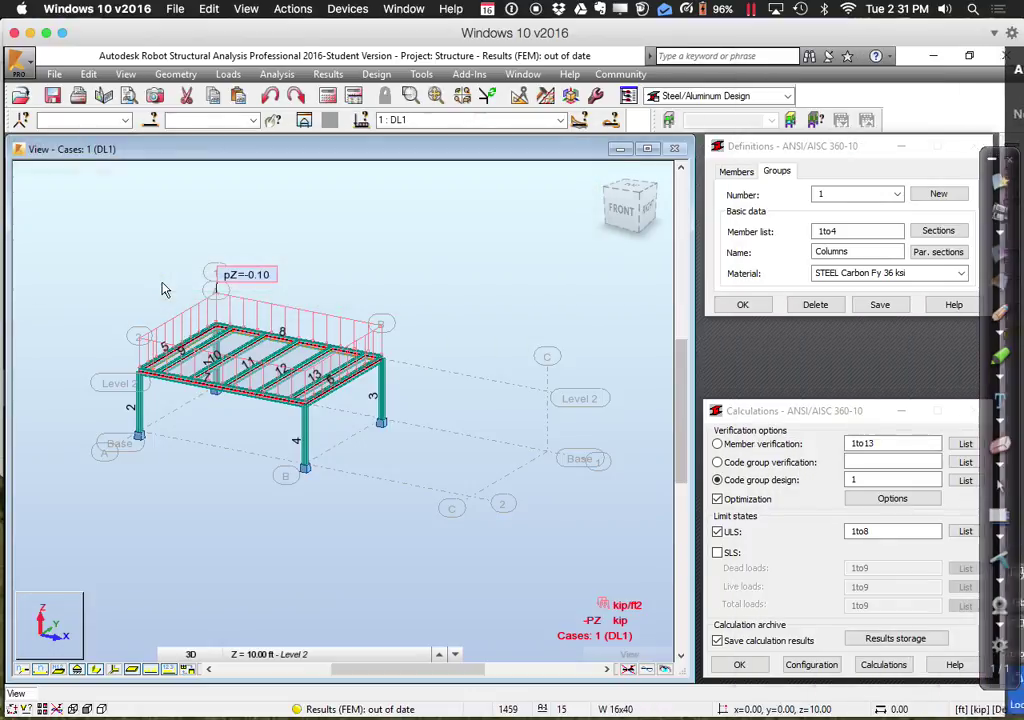
# - Inspect the object properties of column bar 3 to check its assigned section, and deselect the bar
pyautogui.click(382, 406)
pyautogui.rightClick(383, 410)
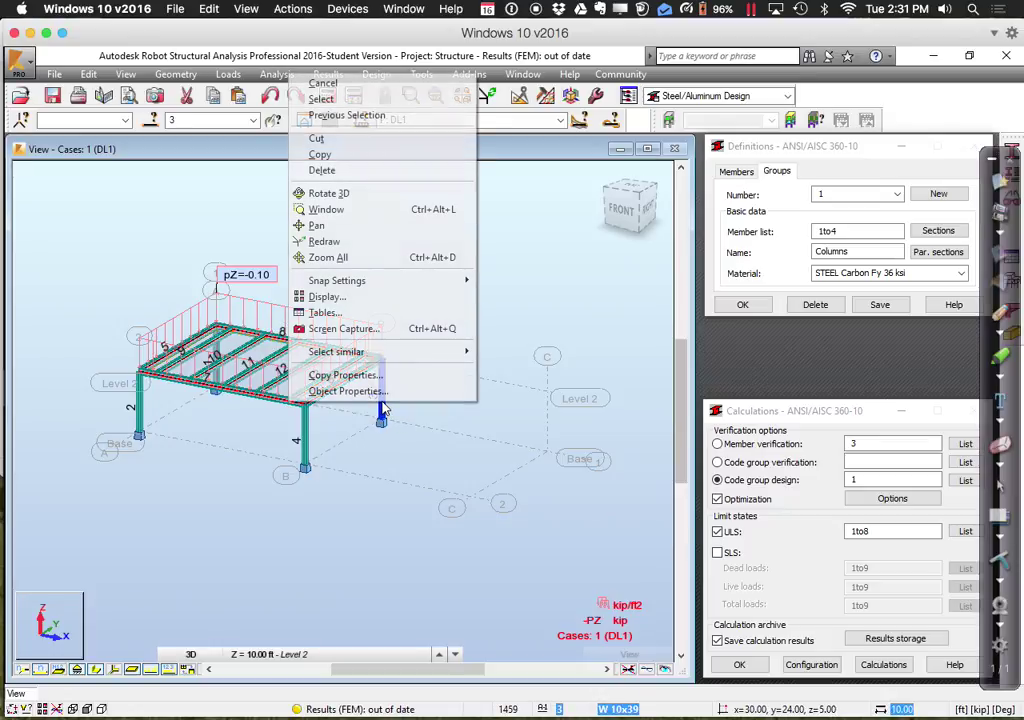
pyautogui.click(389, 396)
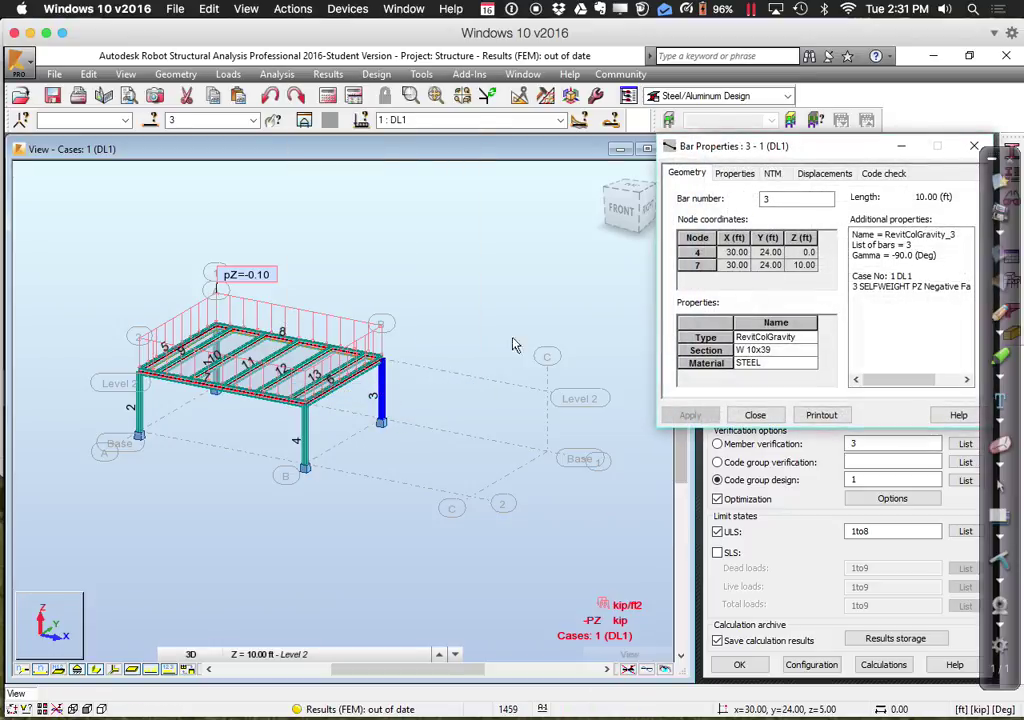
pyautogui.click(739, 176)
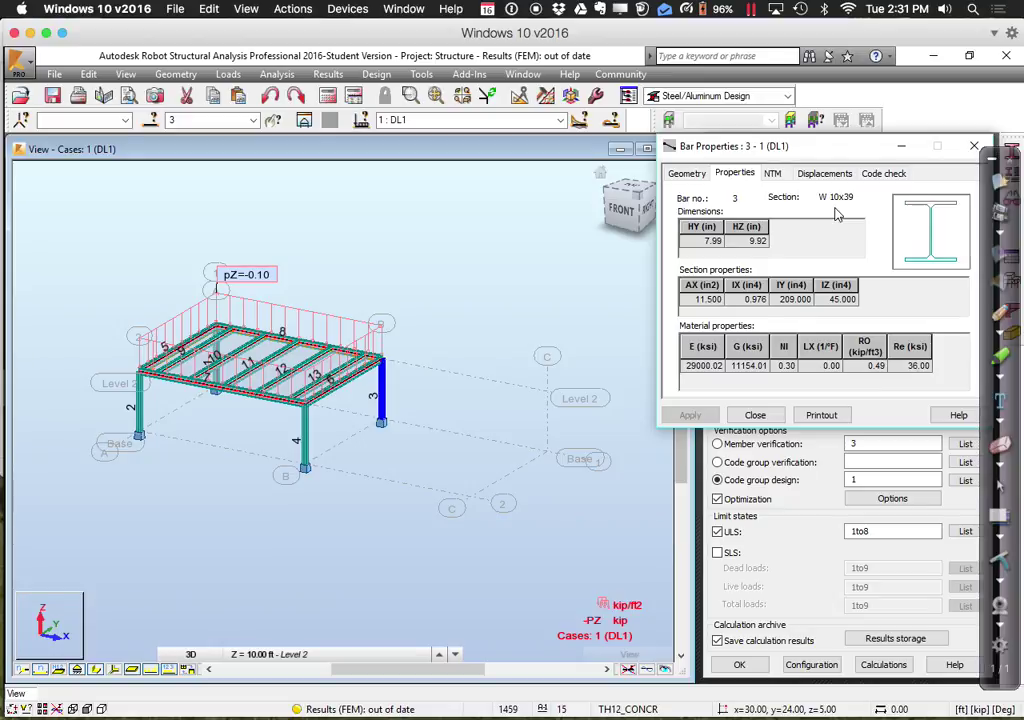
pyautogui.click(970, 150)
pyautogui.click(481, 397)
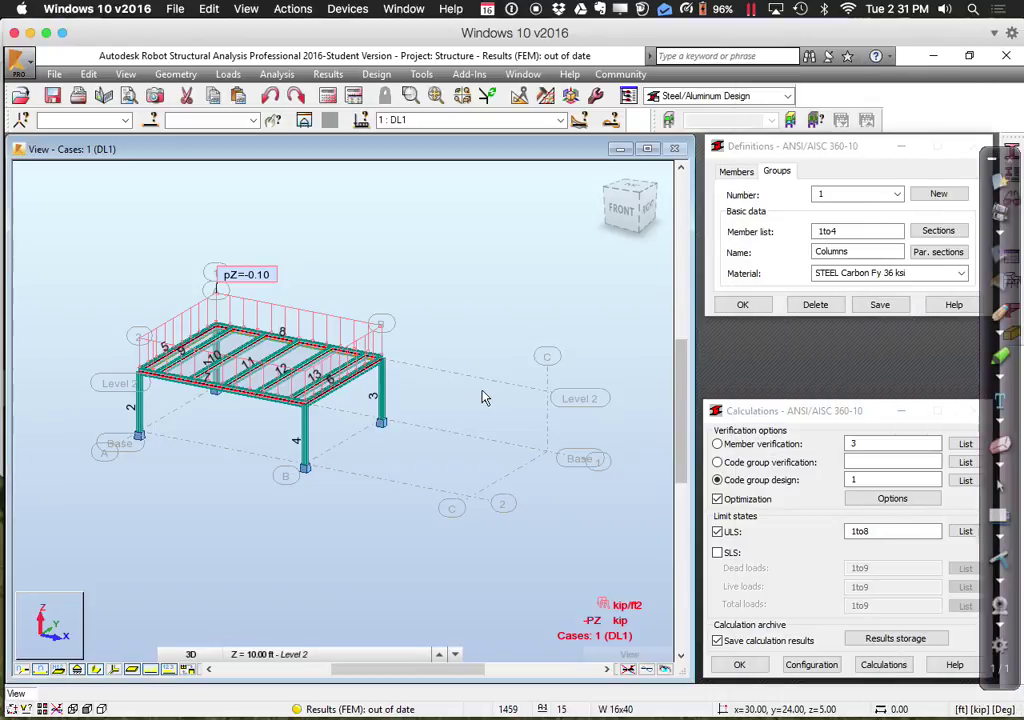
# - Examine the section properties, internal forces and code check of girder bar 7
pyautogui.click(271, 405)
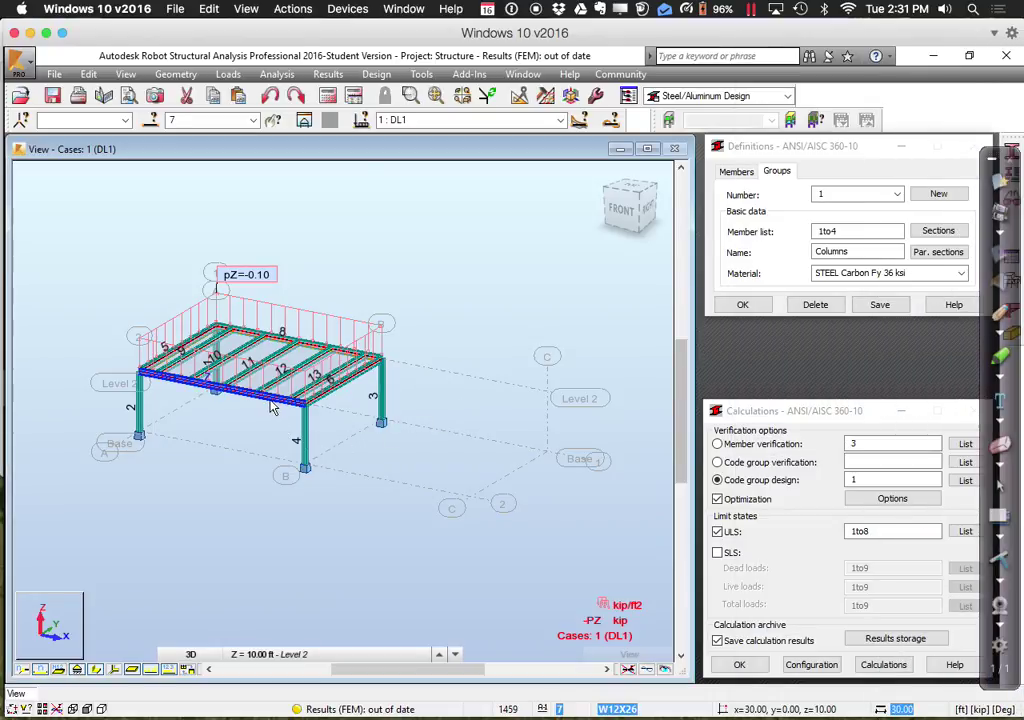
pyautogui.rightClick(271, 405)
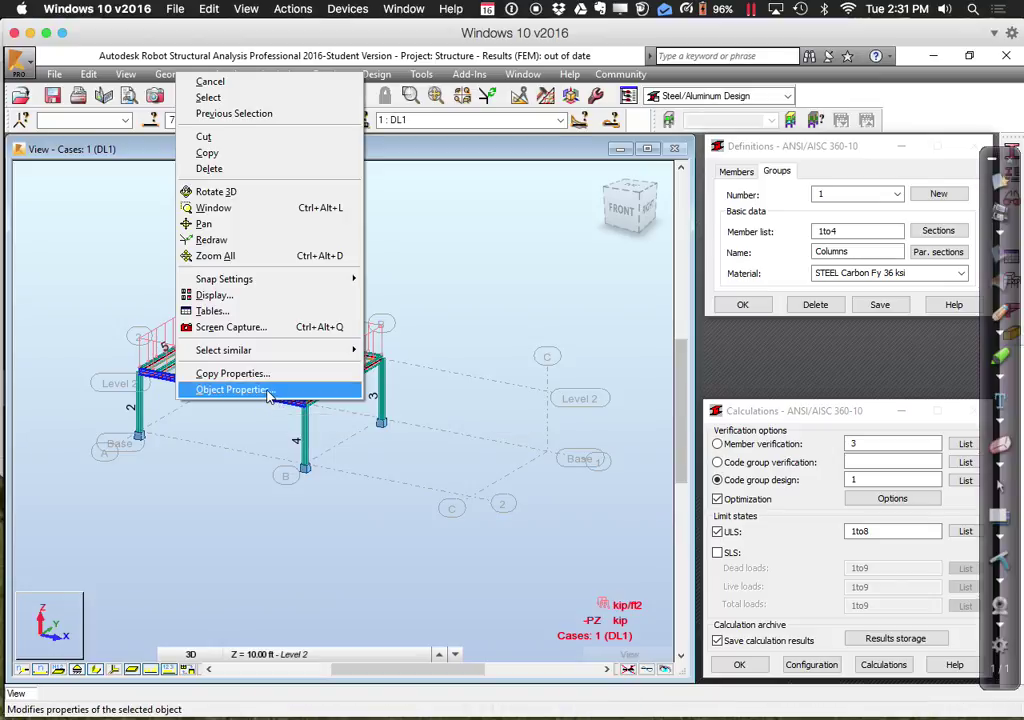
pyautogui.click(232, 389)
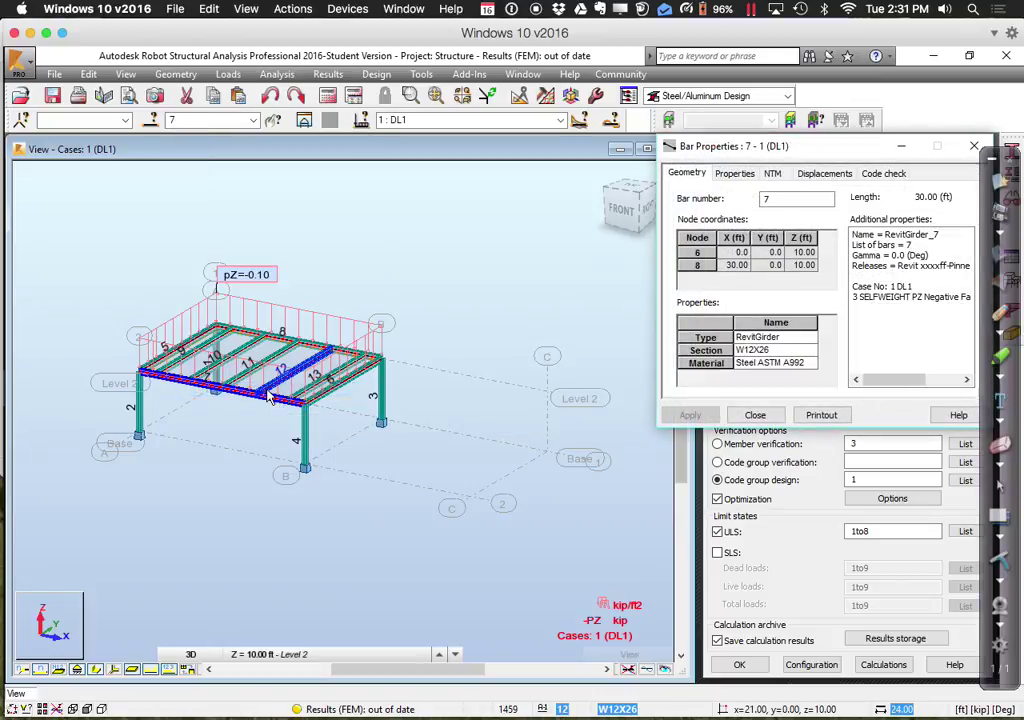
pyautogui.click(736, 174)
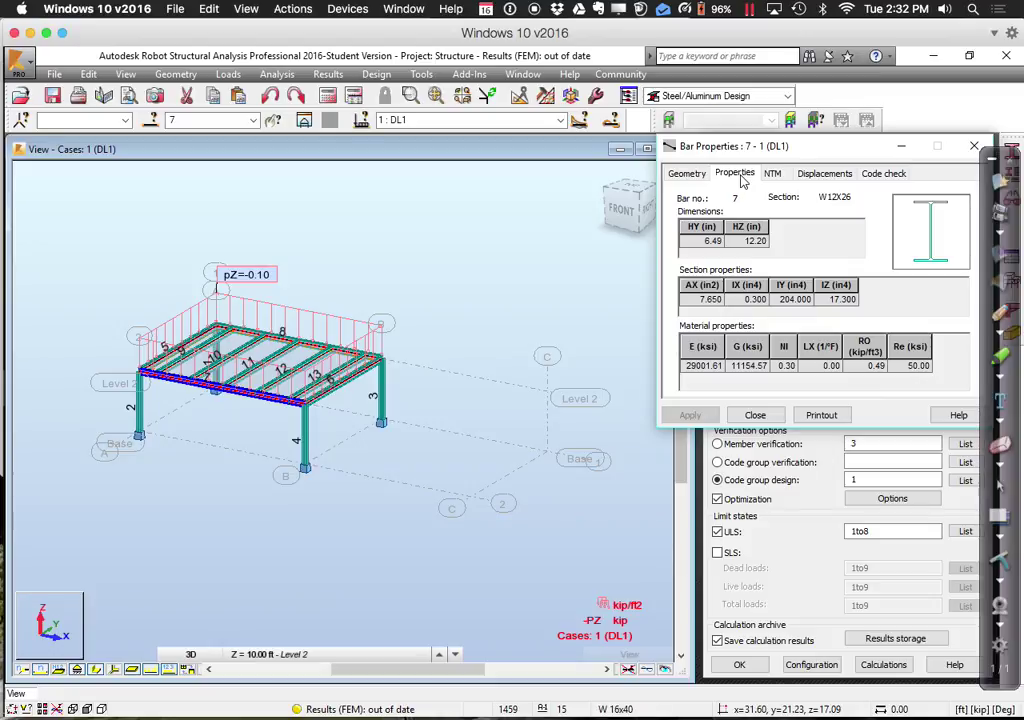
pyautogui.click(876, 176)
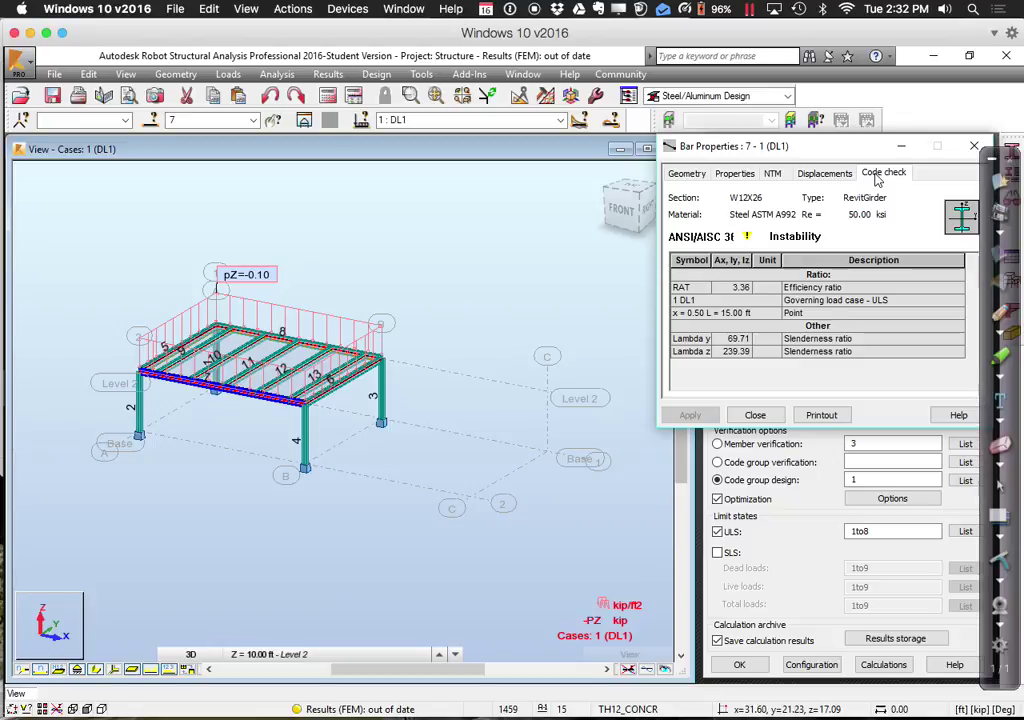
pyautogui.click(774, 175)
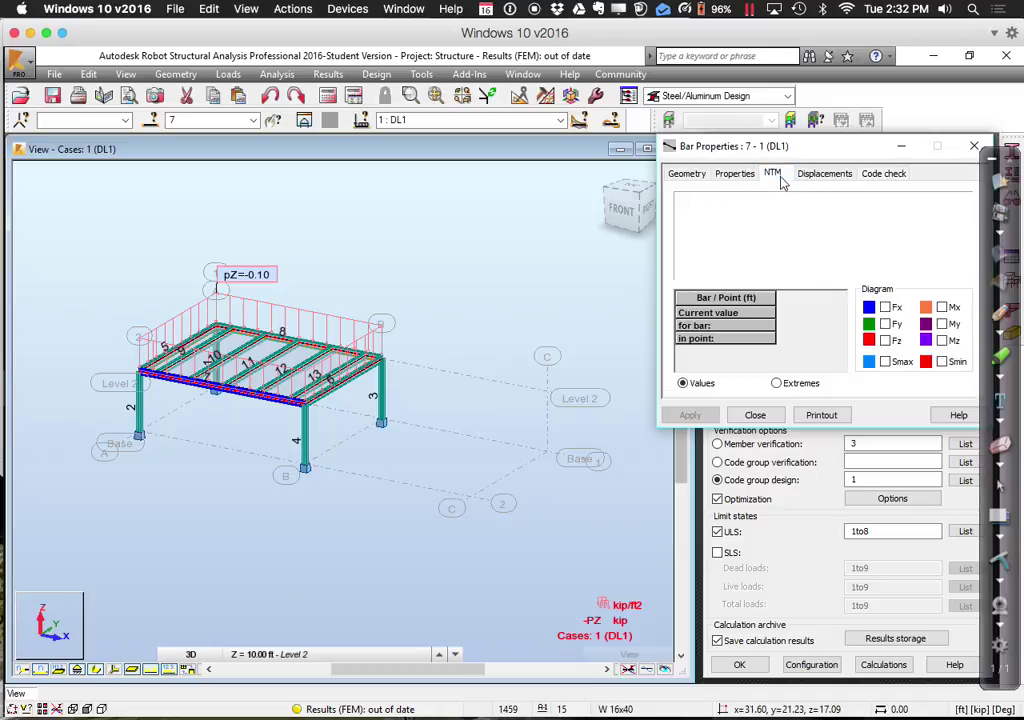
pyautogui.click(744, 177)
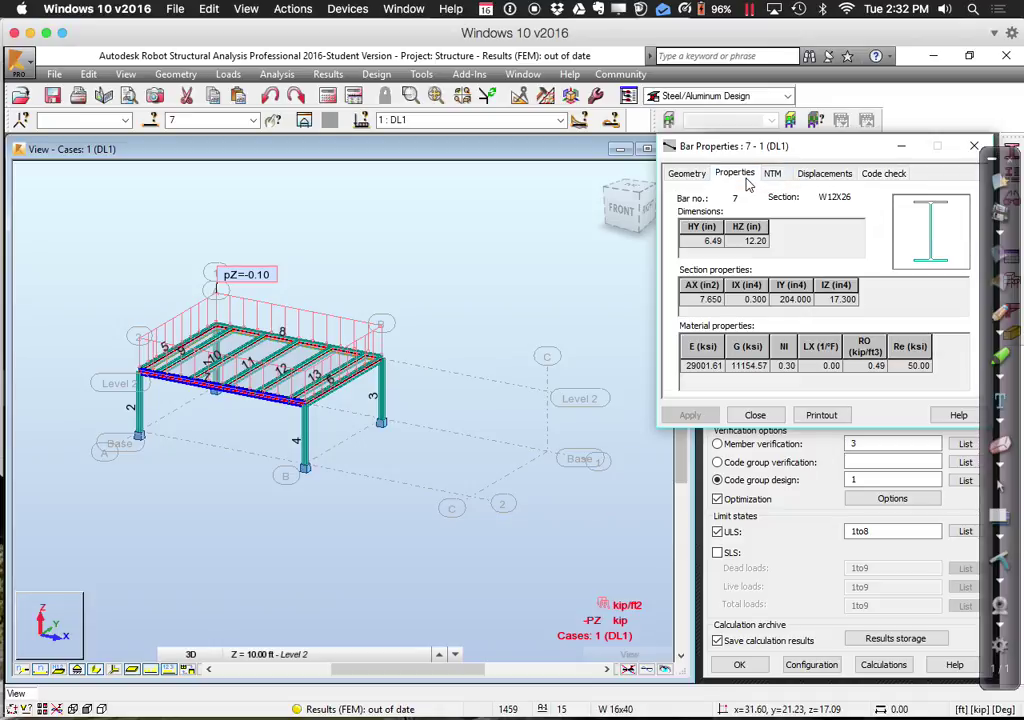
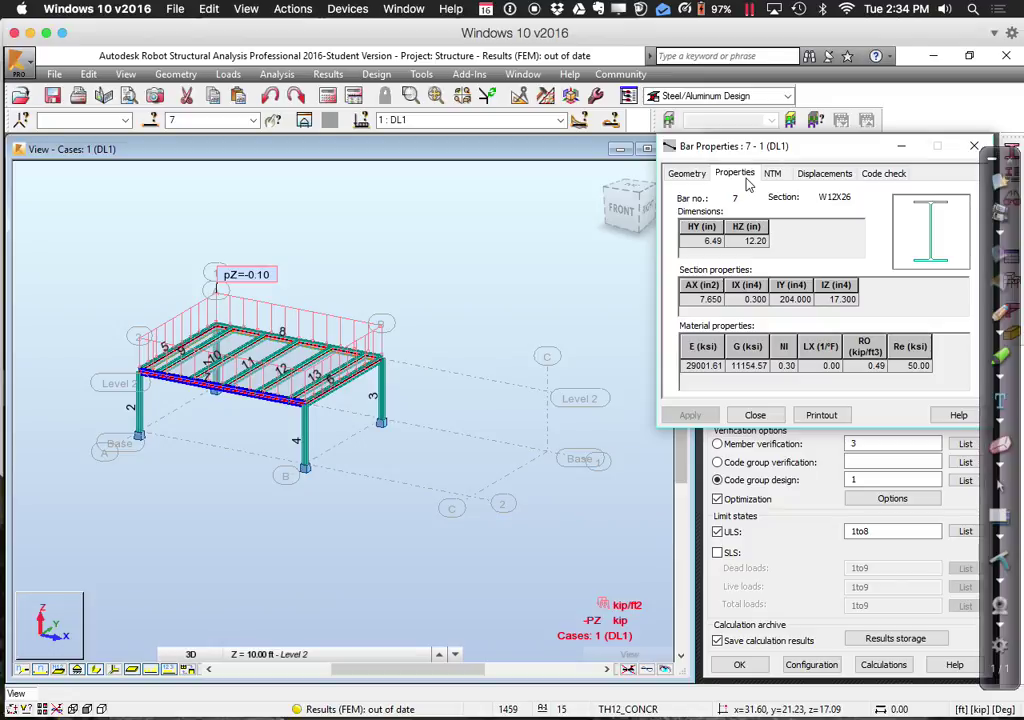
pyautogui.click(974, 146)
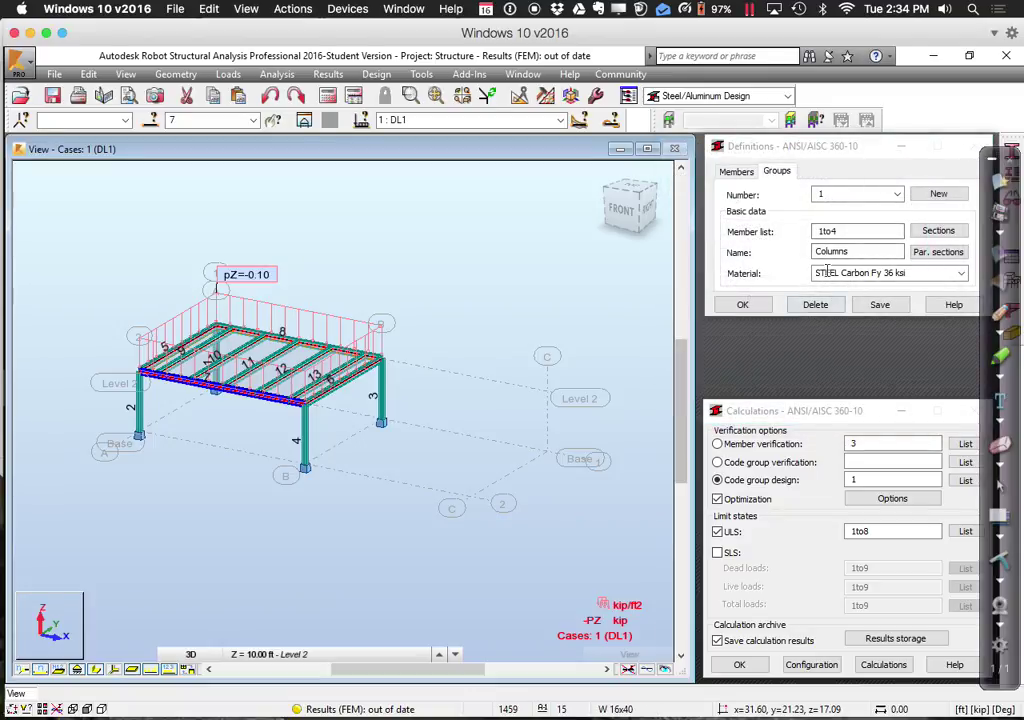
# - Replace the code group design selection with group 3, Collector Girders
pyautogui.click(963, 480)
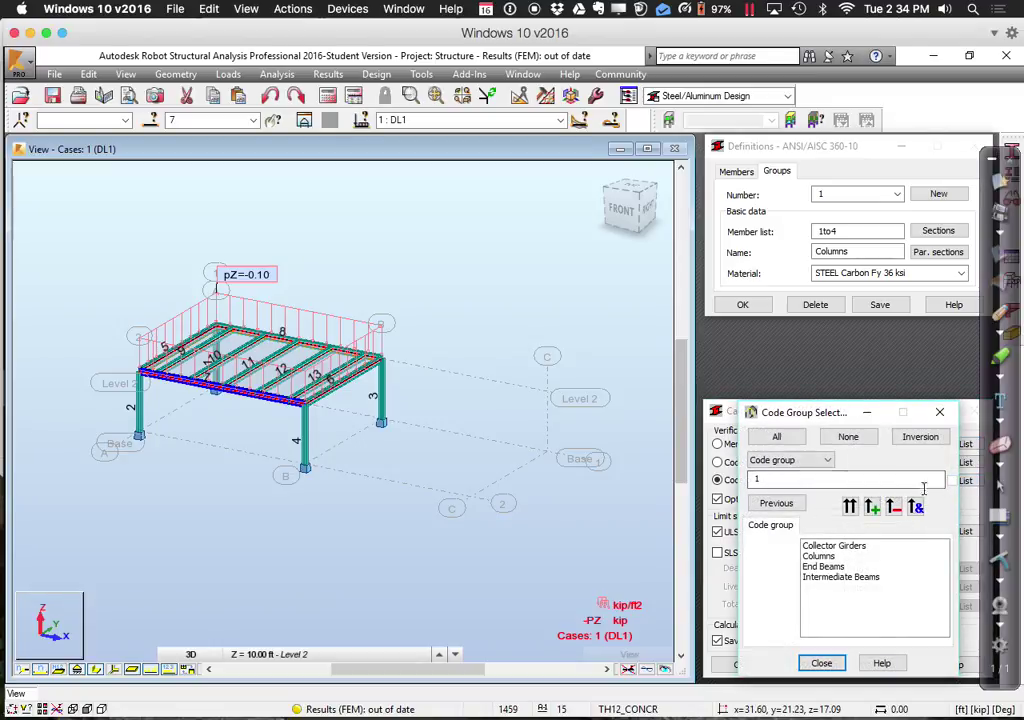
pyautogui.click(838, 548)
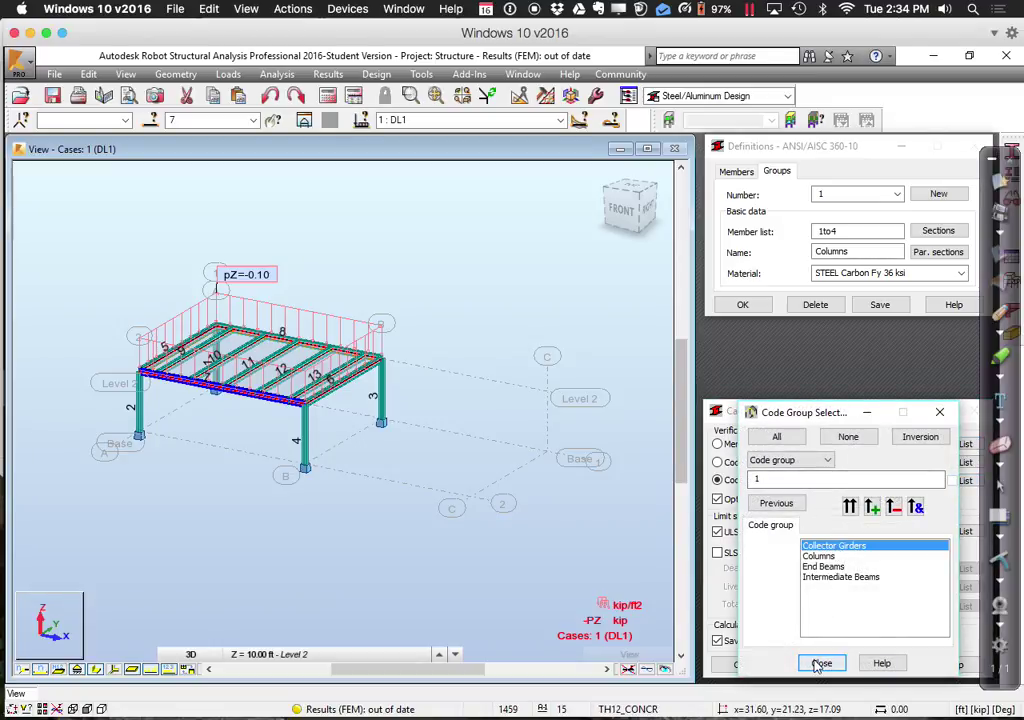
pyautogui.write('3')
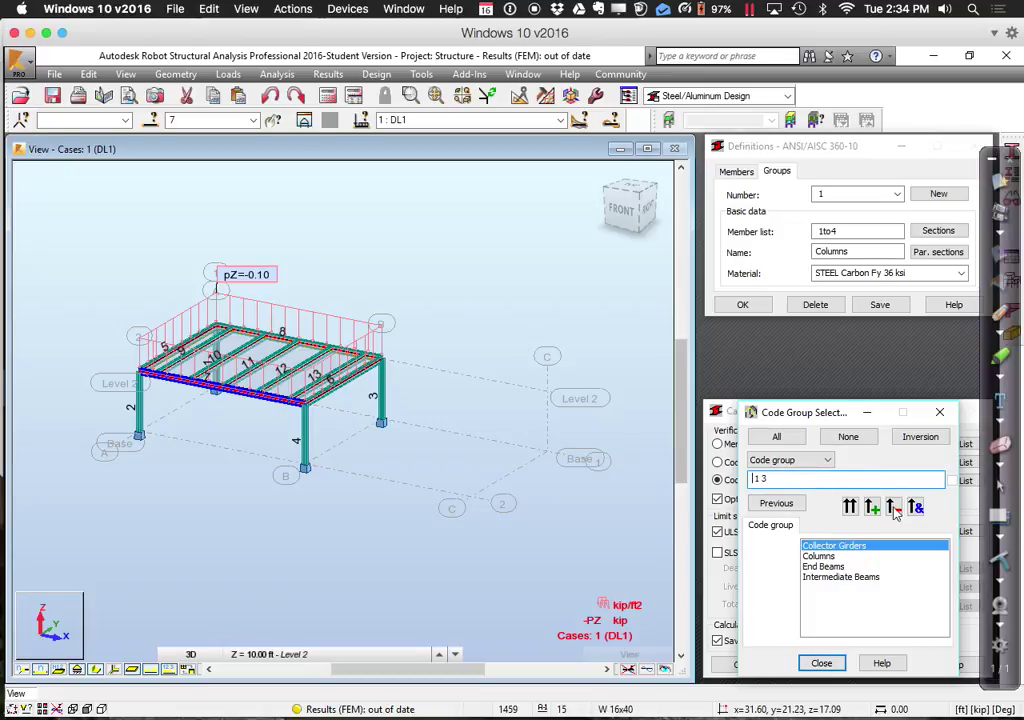
pyautogui.press('Return')
pyautogui.press('BackSpace')
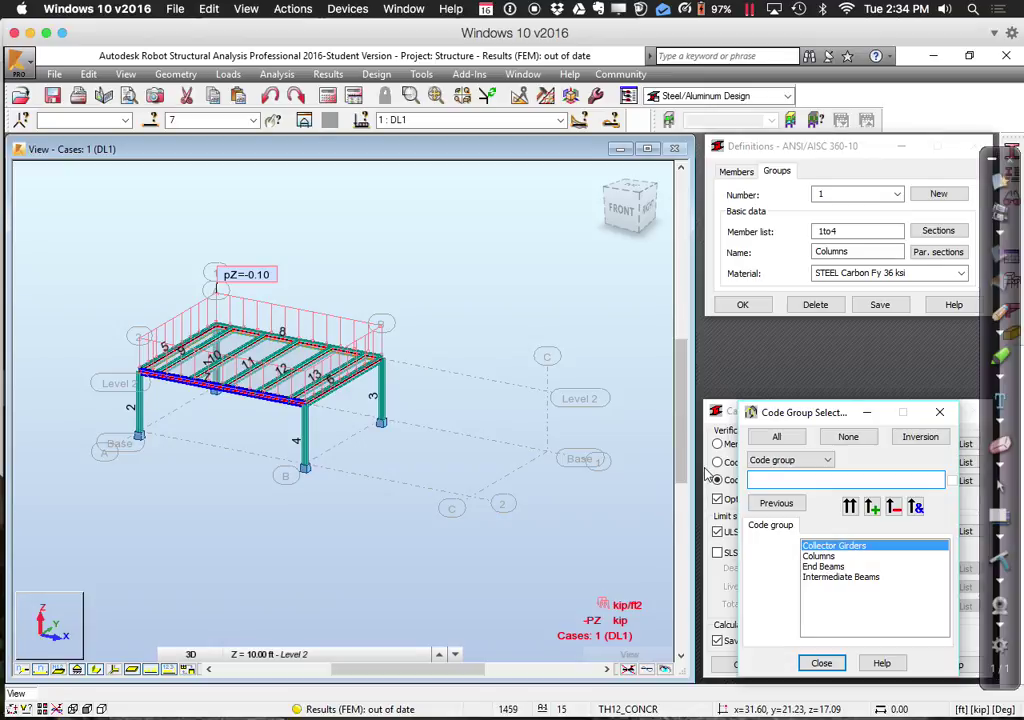
pyautogui.write('3')
pyautogui.click(822, 663)
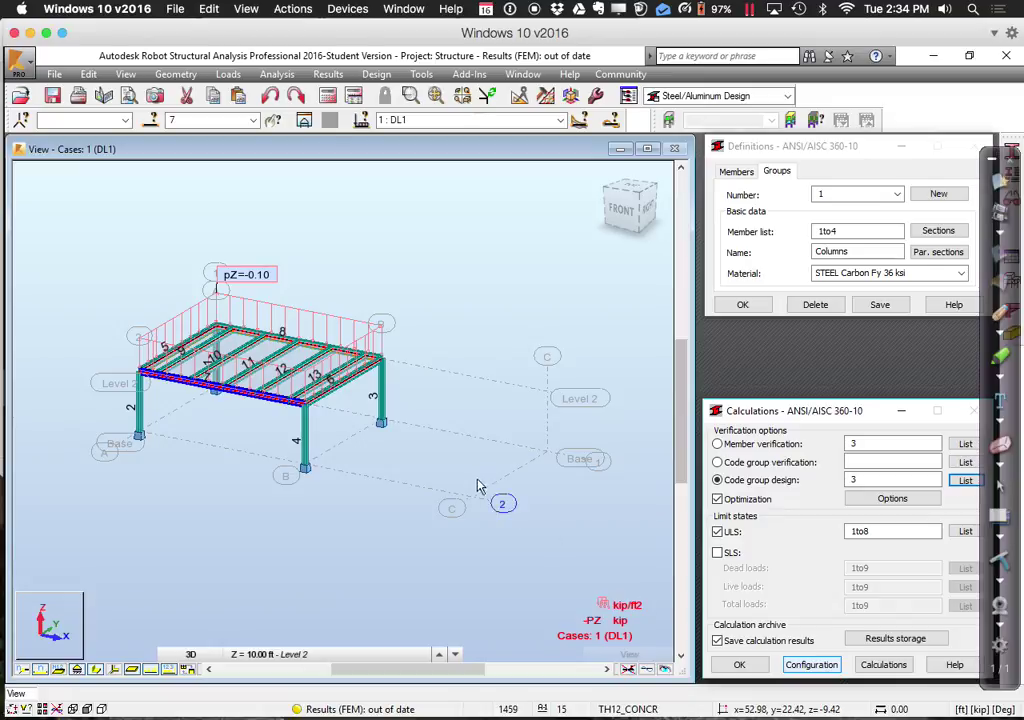
pyautogui.click(503, 572)
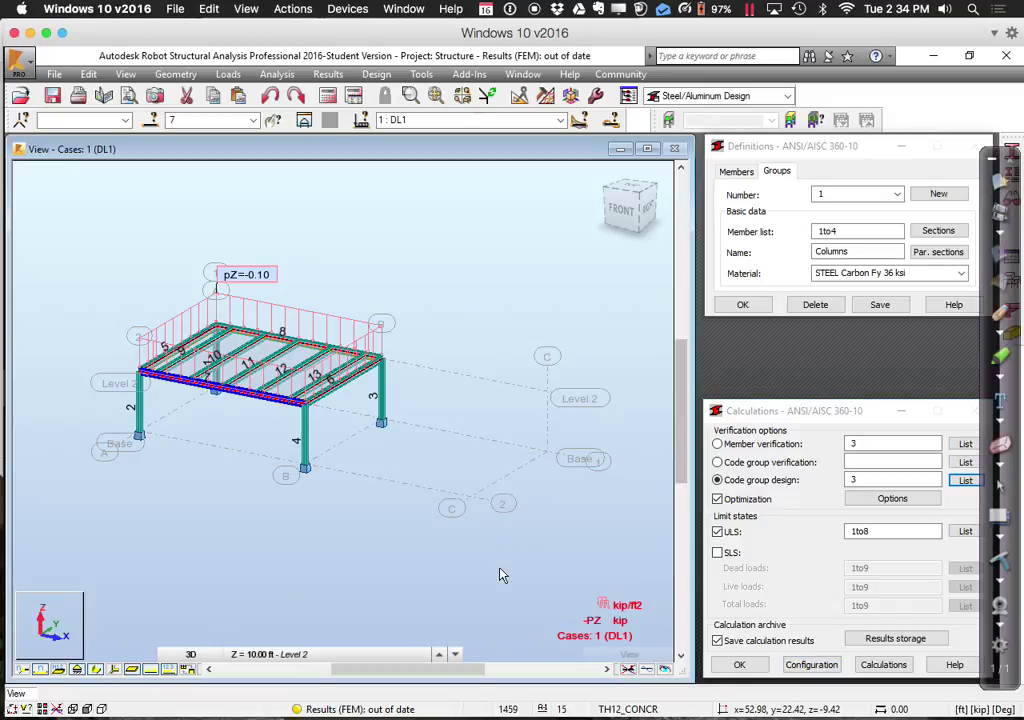
# - Recalculate the structure and run the code group design for group 3, Collector Girders
pyautogui.click(268, 77)
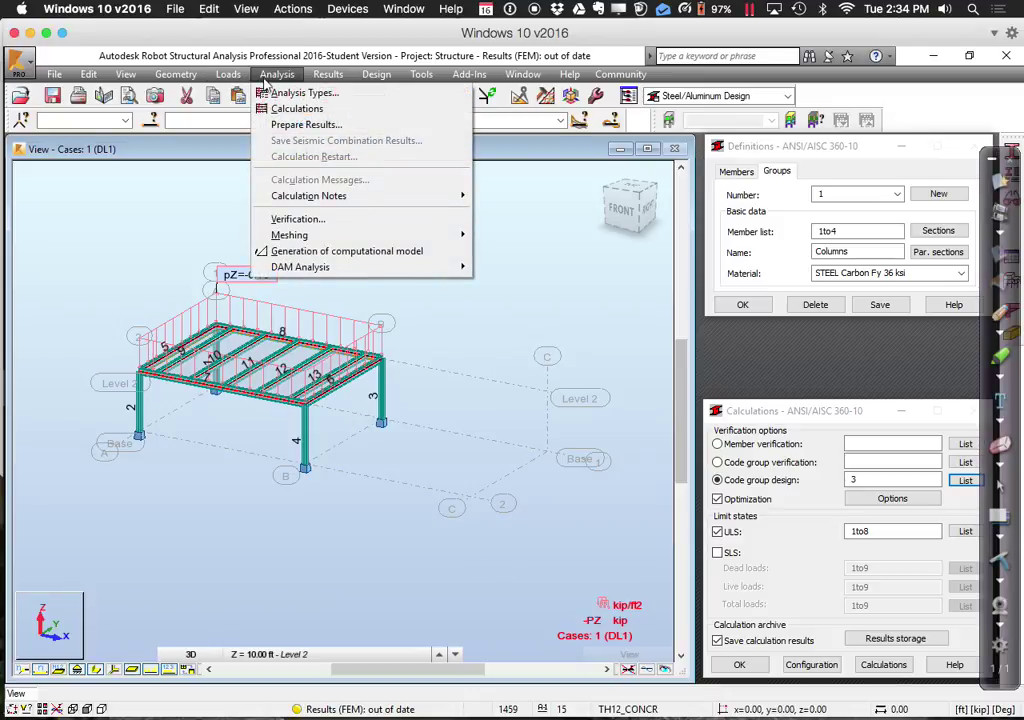
pyautogui.click(290, 108)
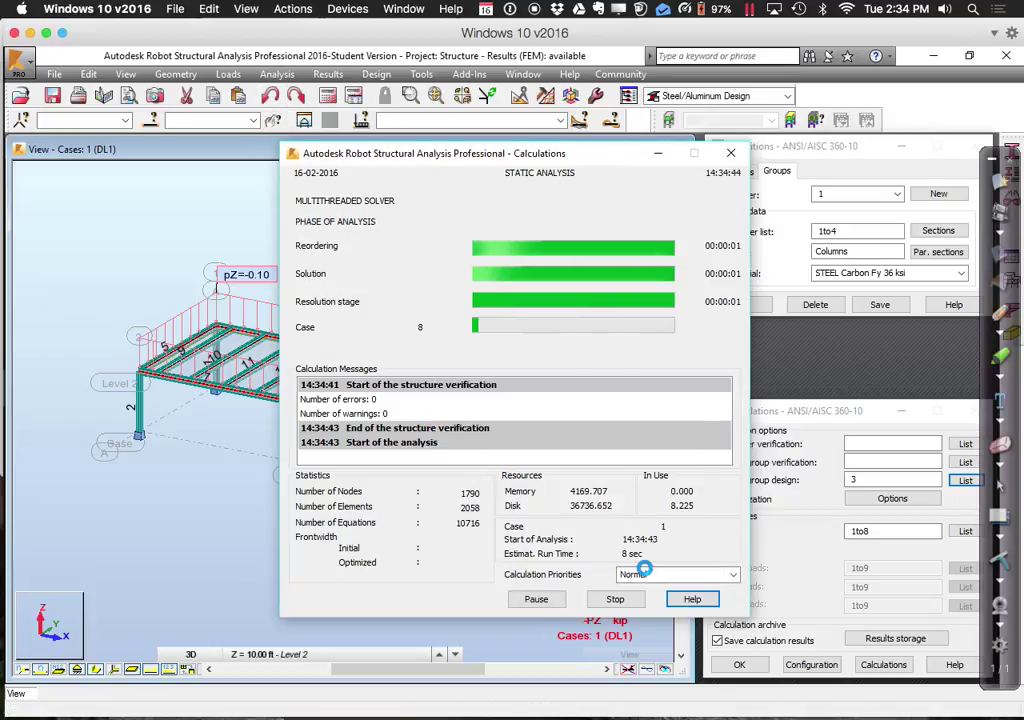
pyautogui.click(899, 667)
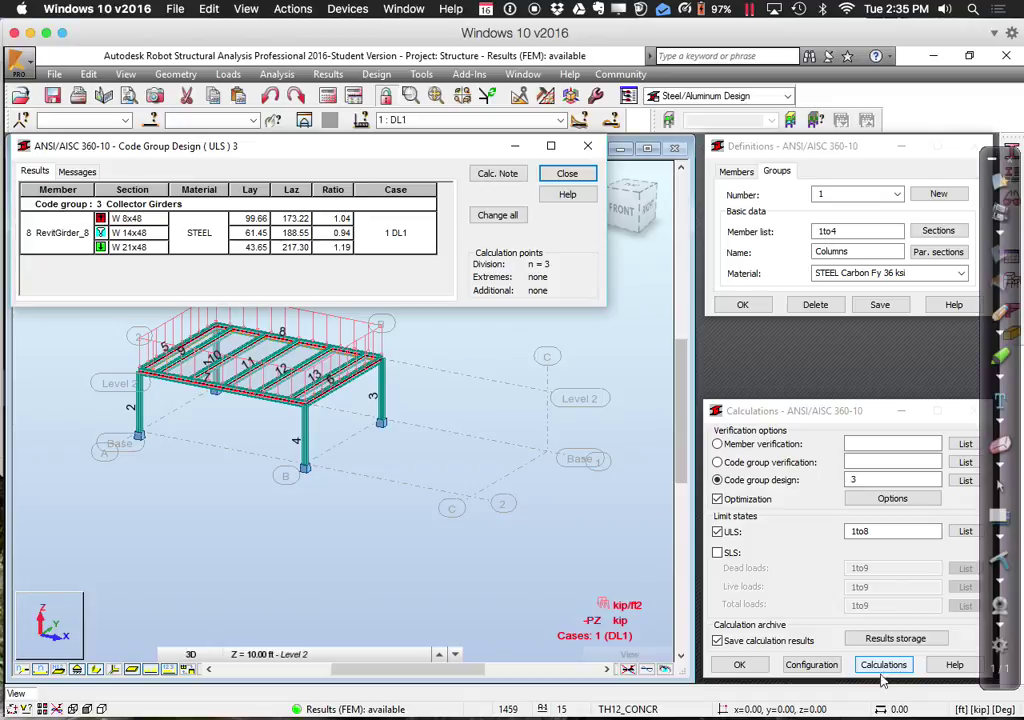
pyautogui.moveTo(616, 716)
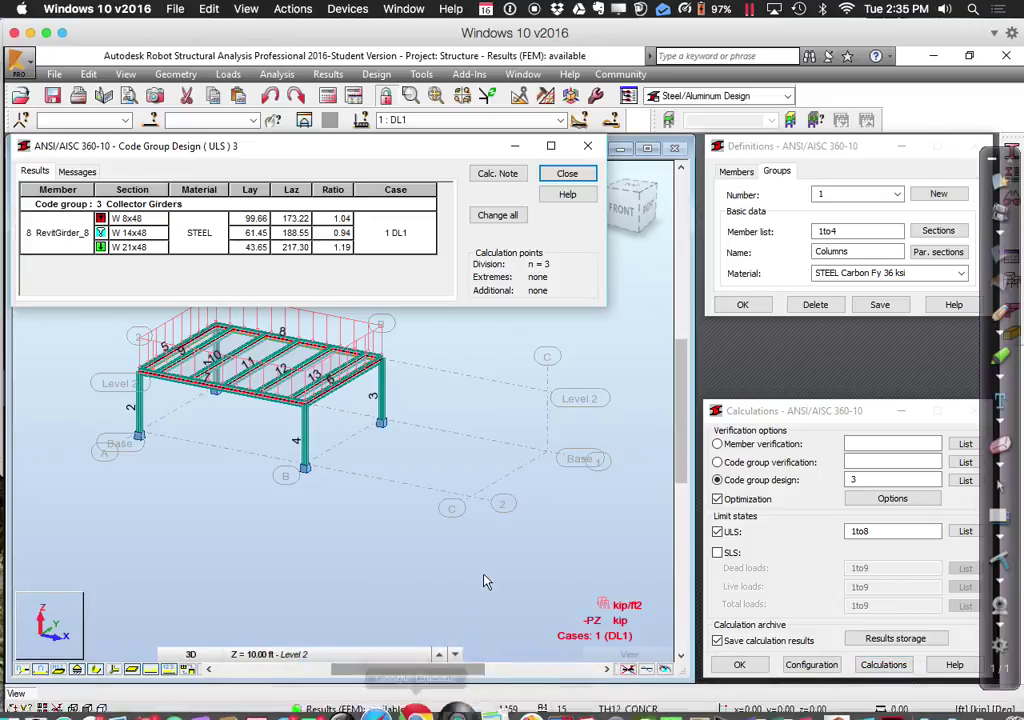
# - Change all members of the Collector Girders group to the optimal W 14x48 section and archive the result under its proposed name
pyautogui.click(500, 216)
pyautogui.click(581, 431)
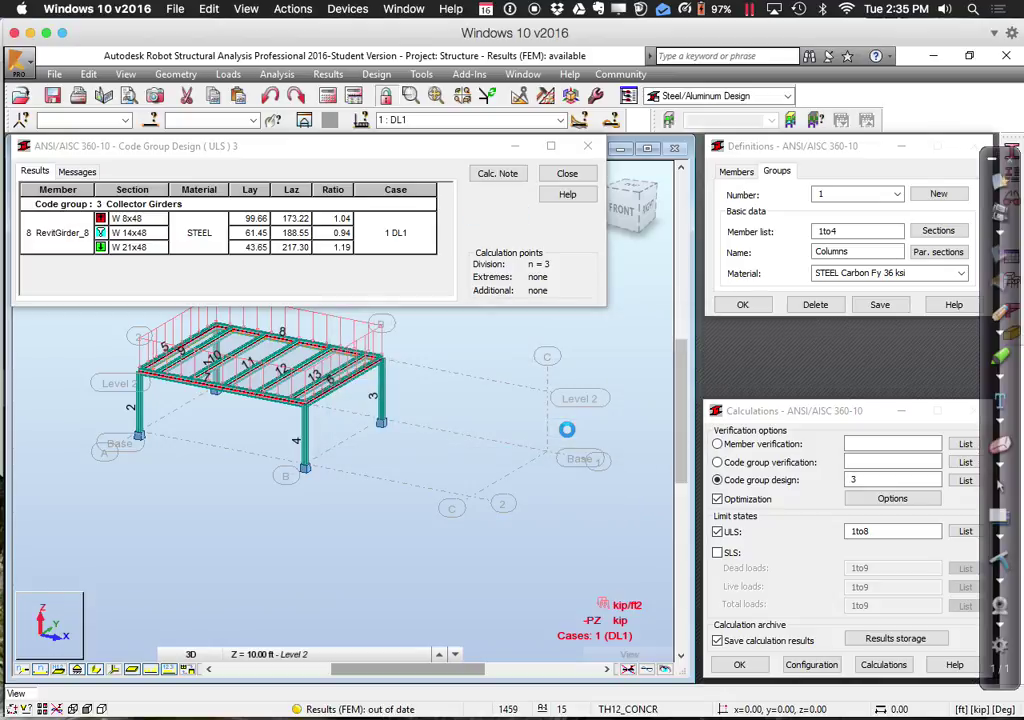
pyautogui.click(567, 174)
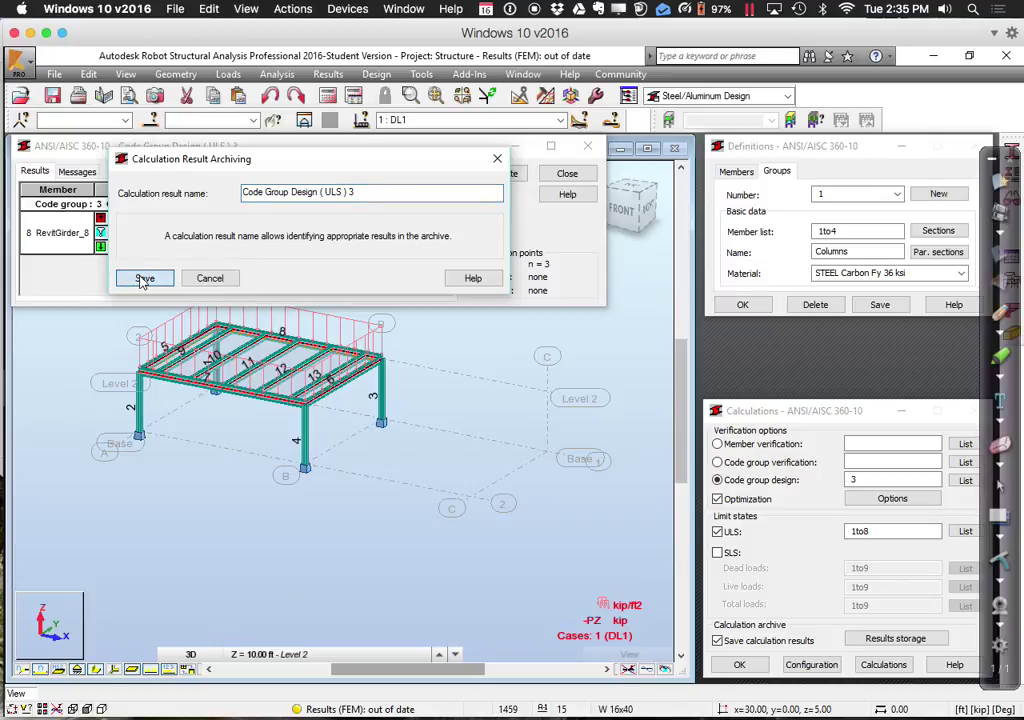
pyautogui.click(144, 277)
# - Inspect the object properties of girder bar 7 to check its assigned section and section properties
pyautogui.click(165, 385)
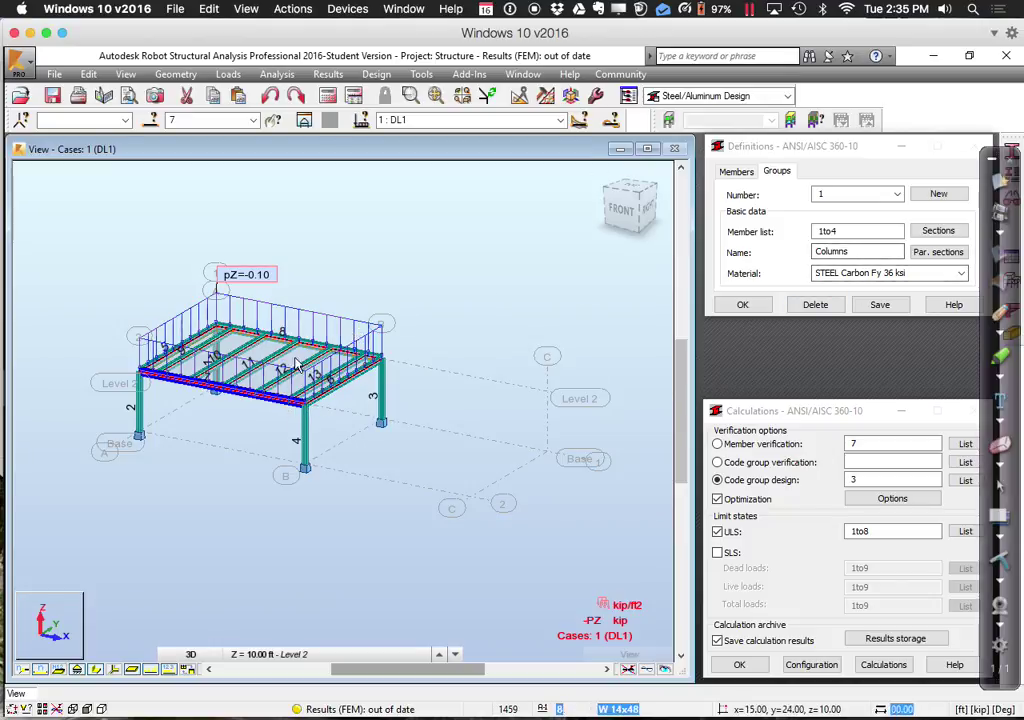
pyautogui.rightClick(255, 395)
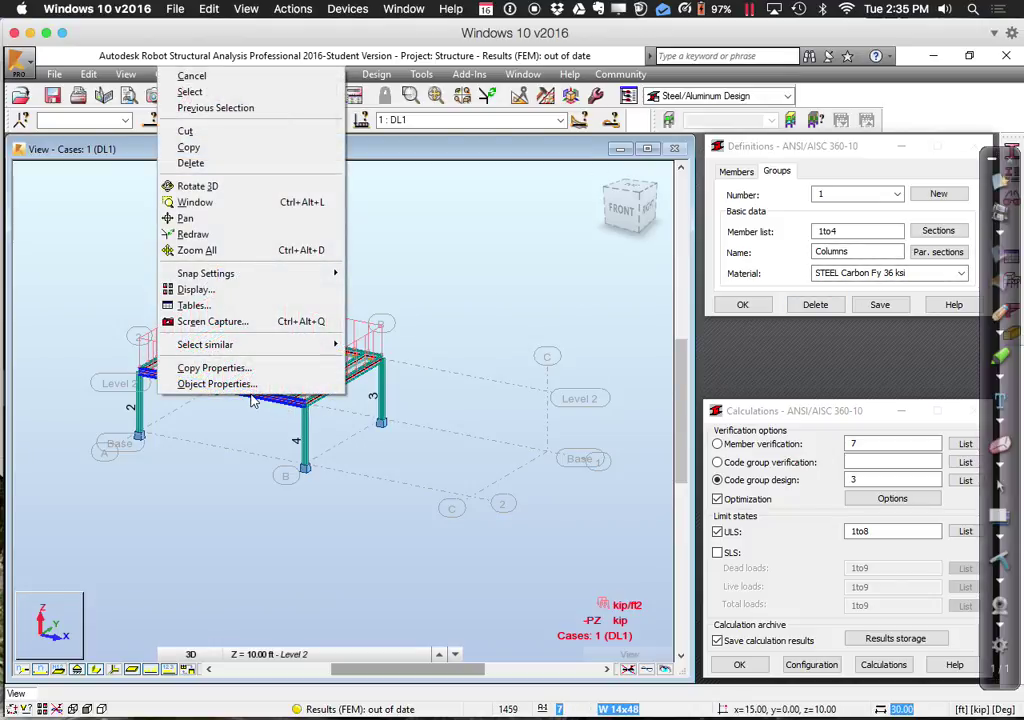
pyautogui.click(255, 390)
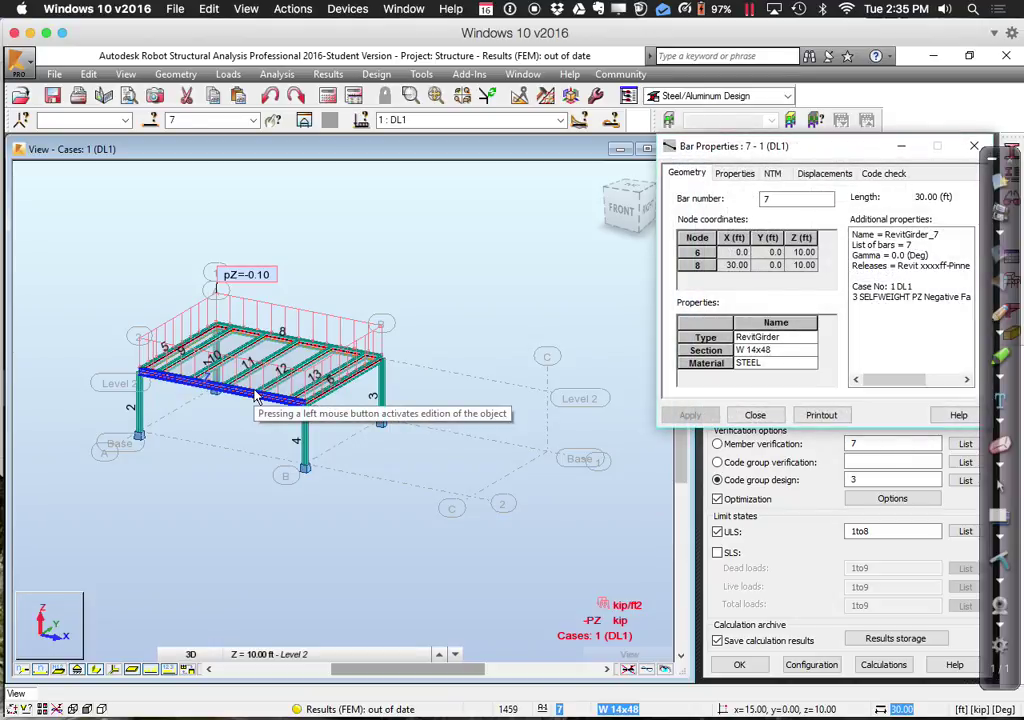
pyautogui.click(738, 174)
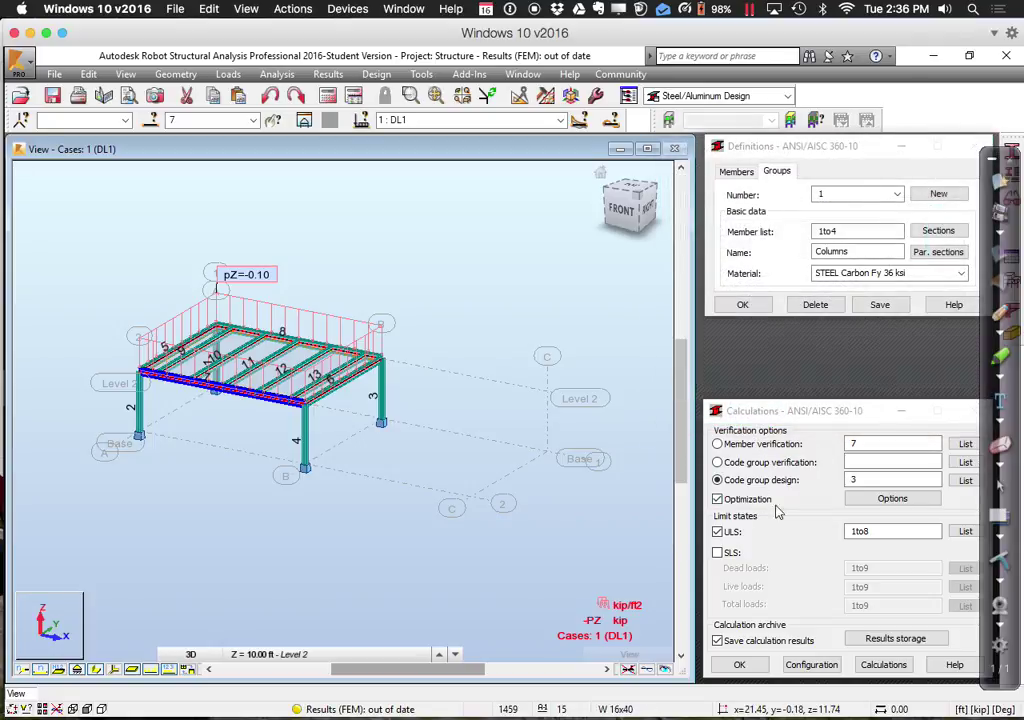
# - Limit the design optimization to a maximum section height of 12 in, keeping the weight criterion on
pyautogui.click(866, 503)
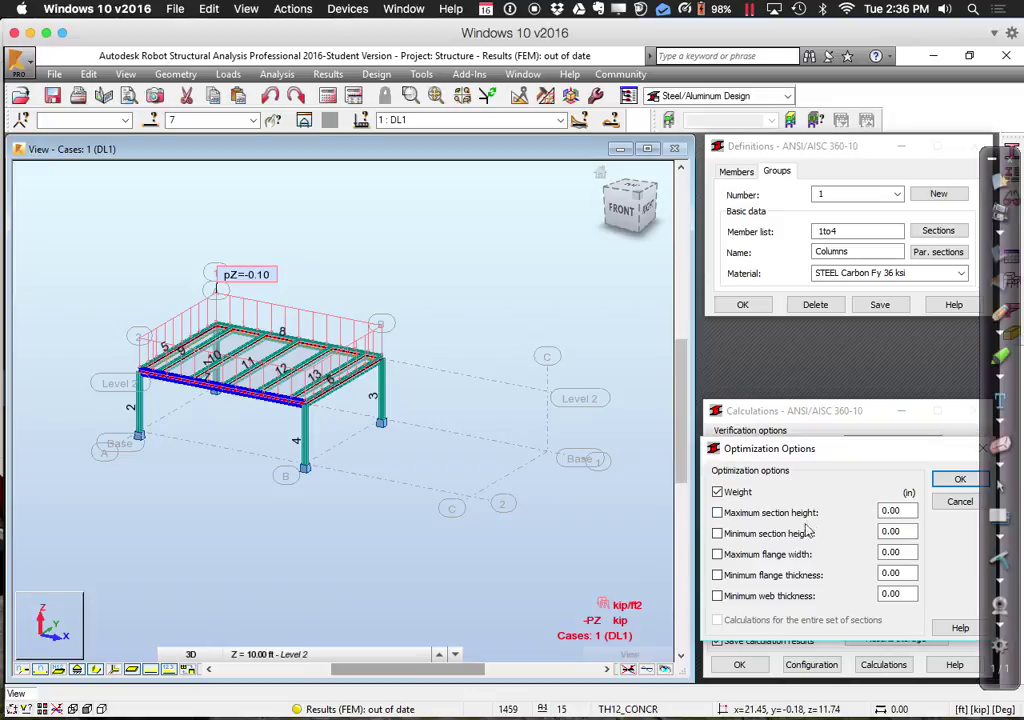
pyautogui.click(766, 513)
pyautogui.press('Tab')
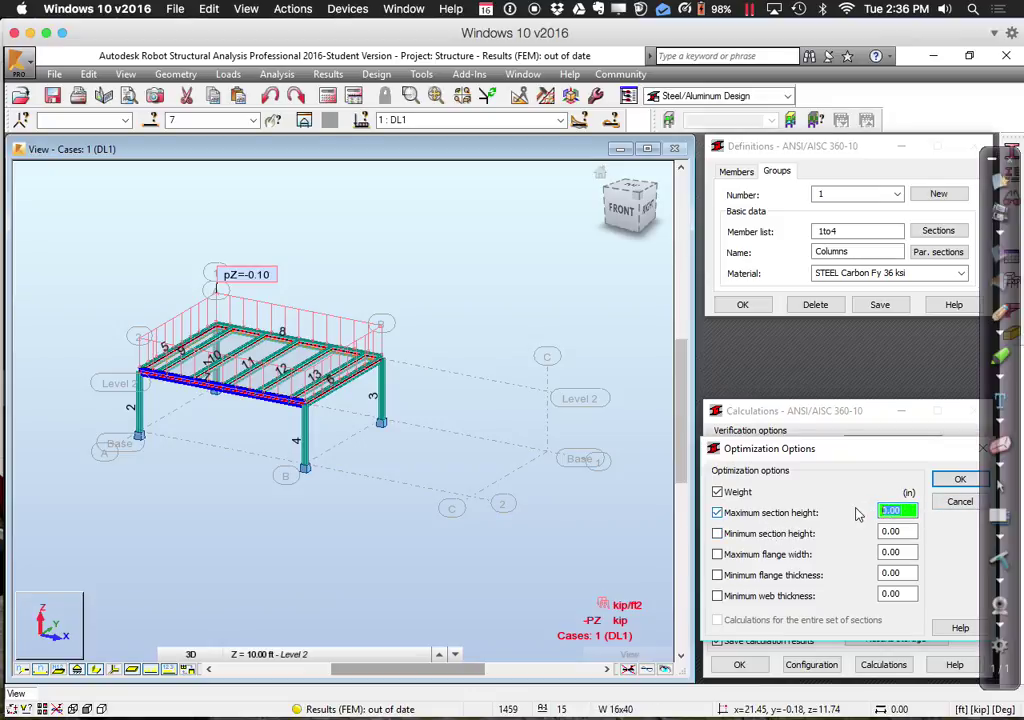
pyautogui.write('12')
pyautogui.press('Tab')
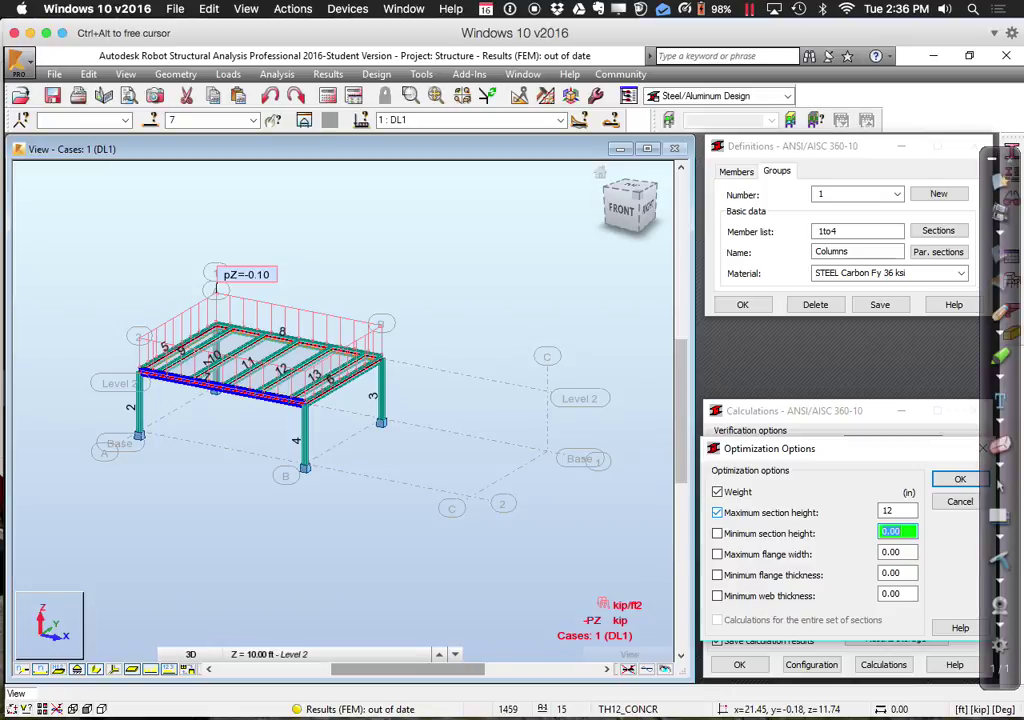
pyautogui.click(959, 479)
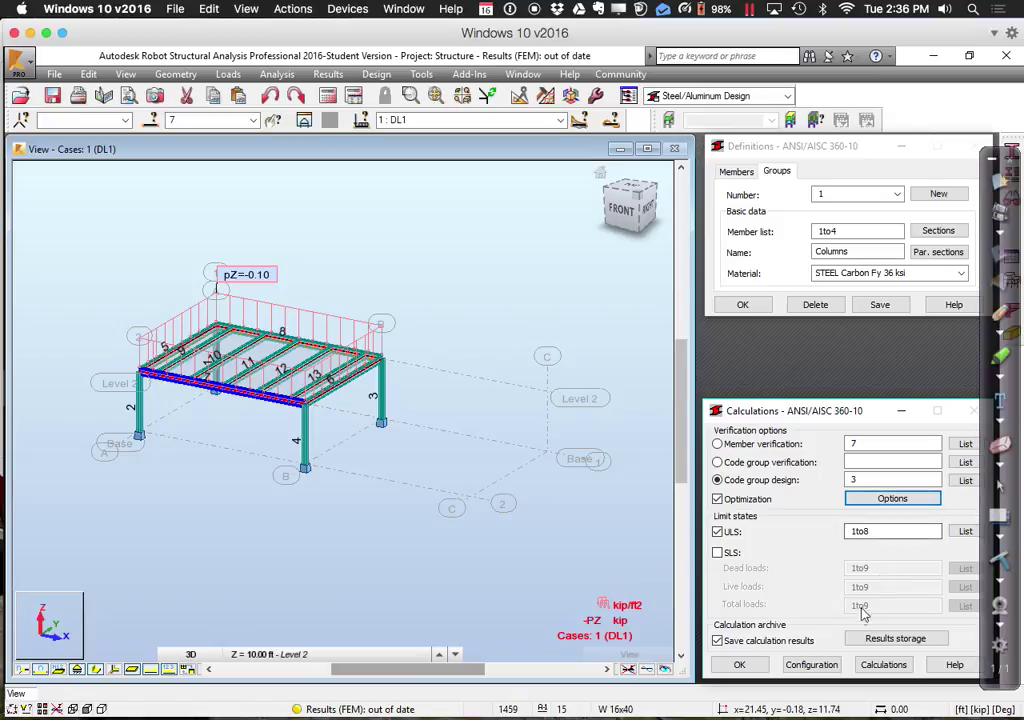
# - Run the height-limited design of group 3 despite the outdated analysis results, and close it without archiving
pyautogui.click(866, 666)
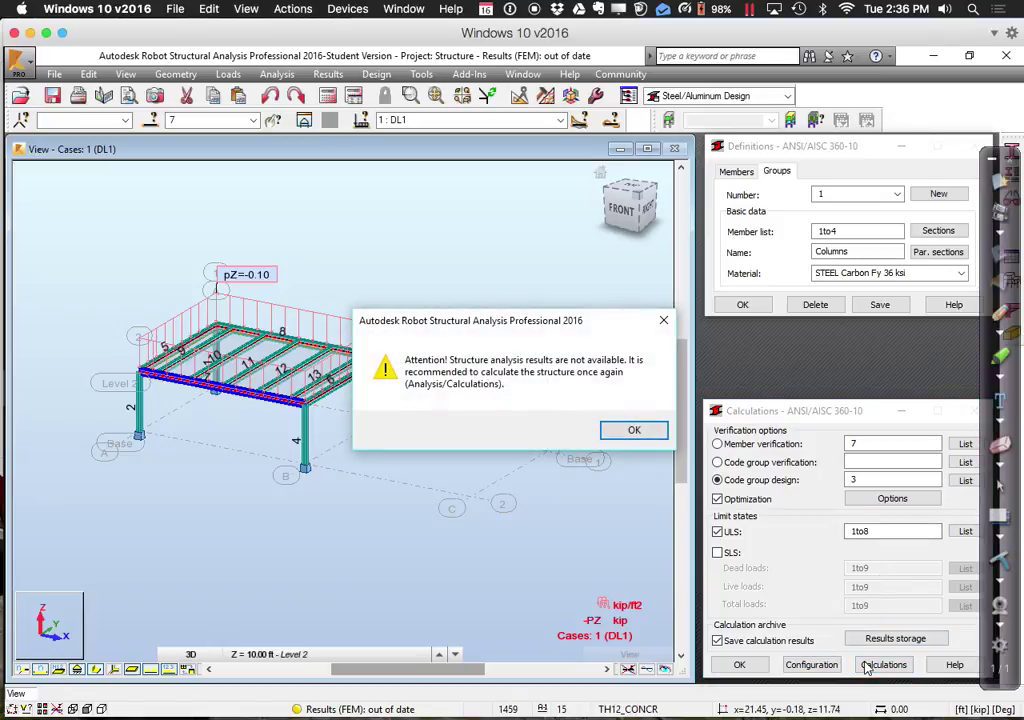
pyautogui.click(636, 431)
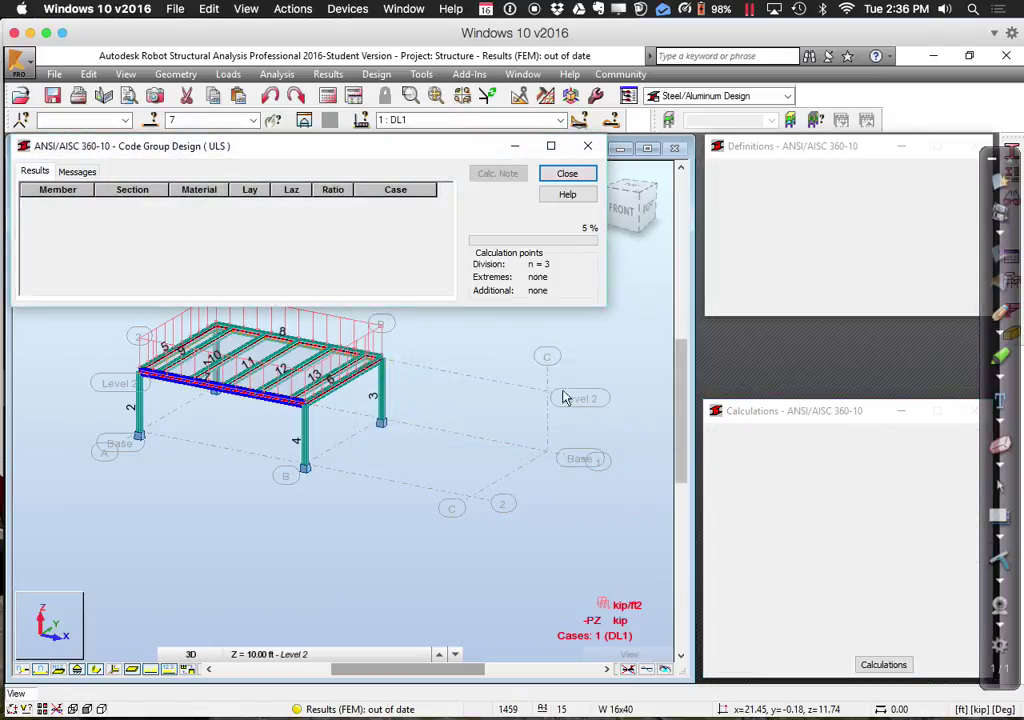
pyautogui.click(585, 174)
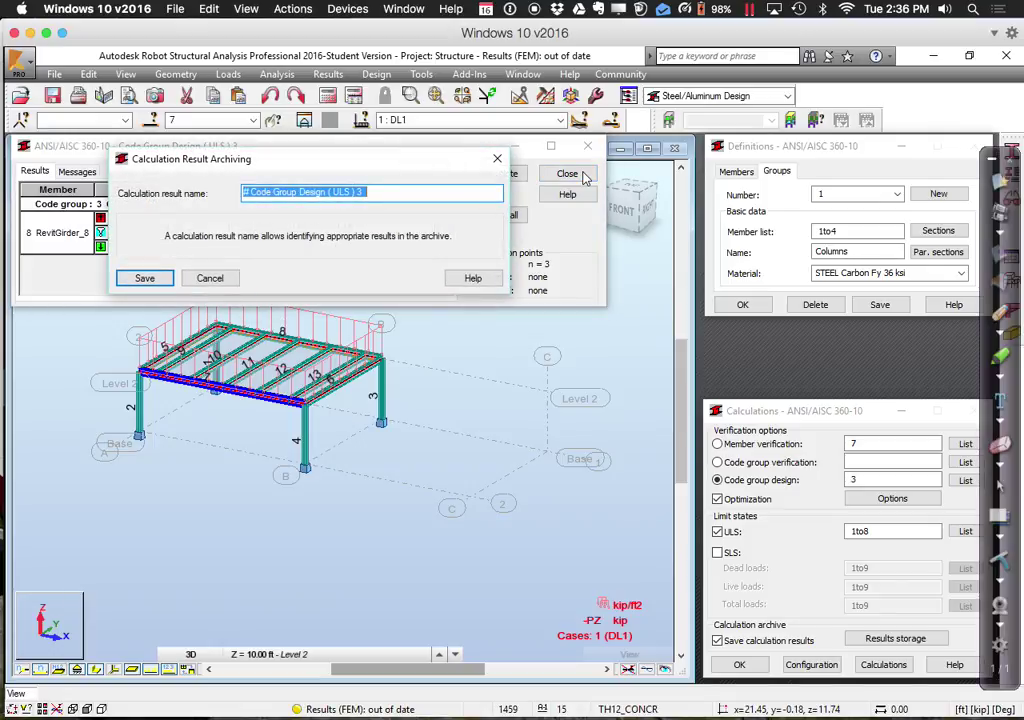
pyautogui.click(210, 278)
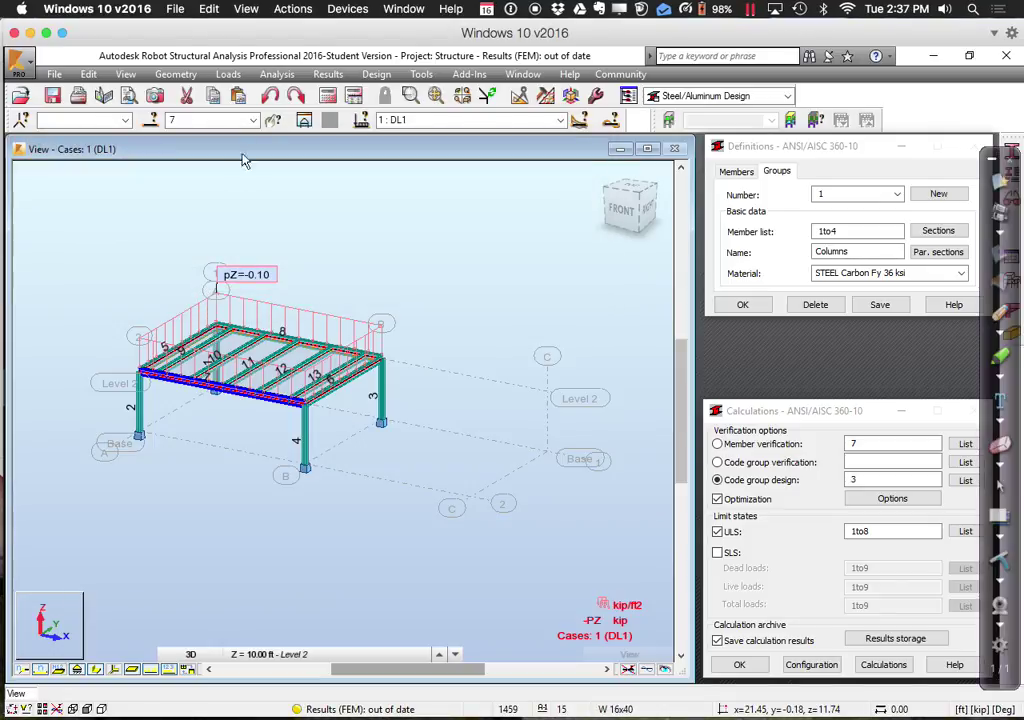
# - Recalculate the structure, rerun the height-limited Collector Girders design, and close its result without archiving
pyautogui.click(277, 74)
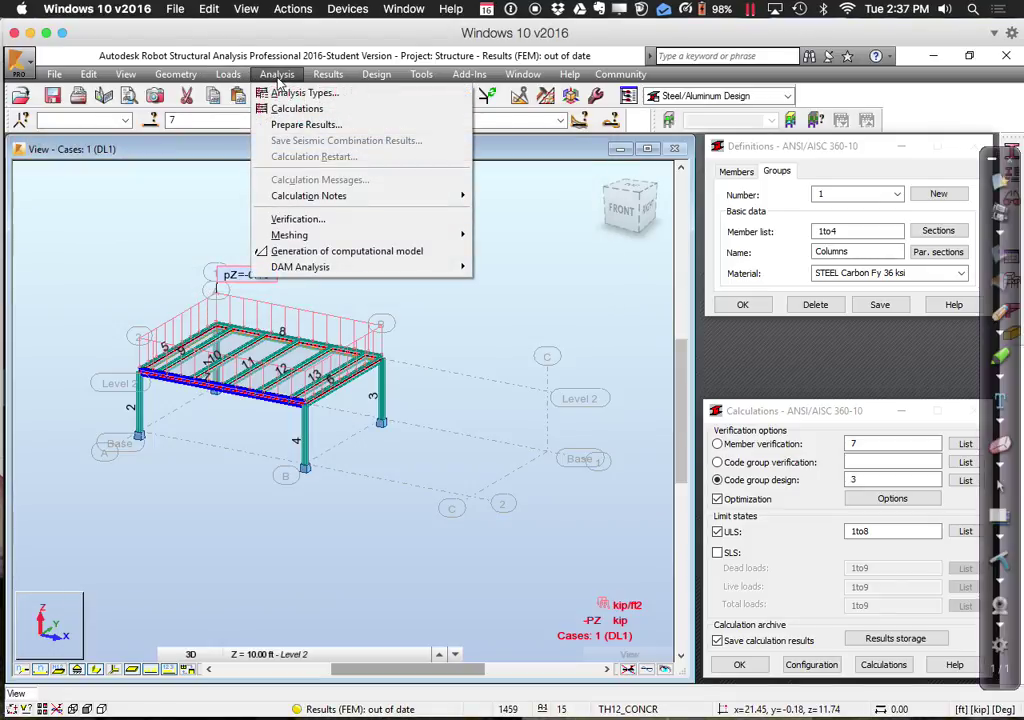
pyautogui.click(297, 110)
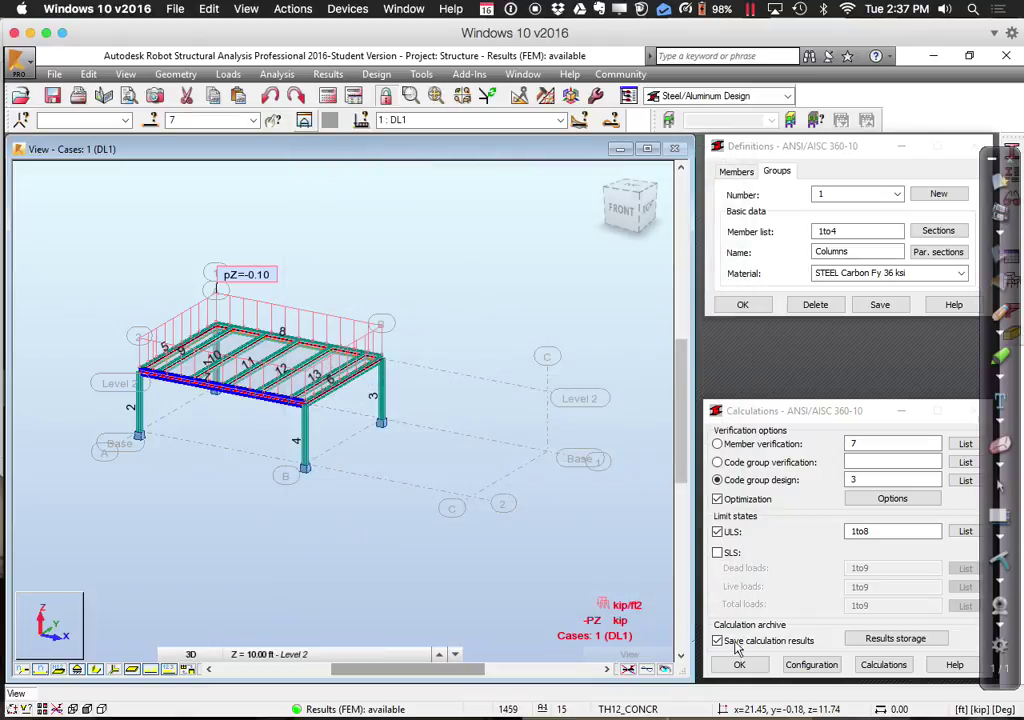
pyautogui.click(895, 672)
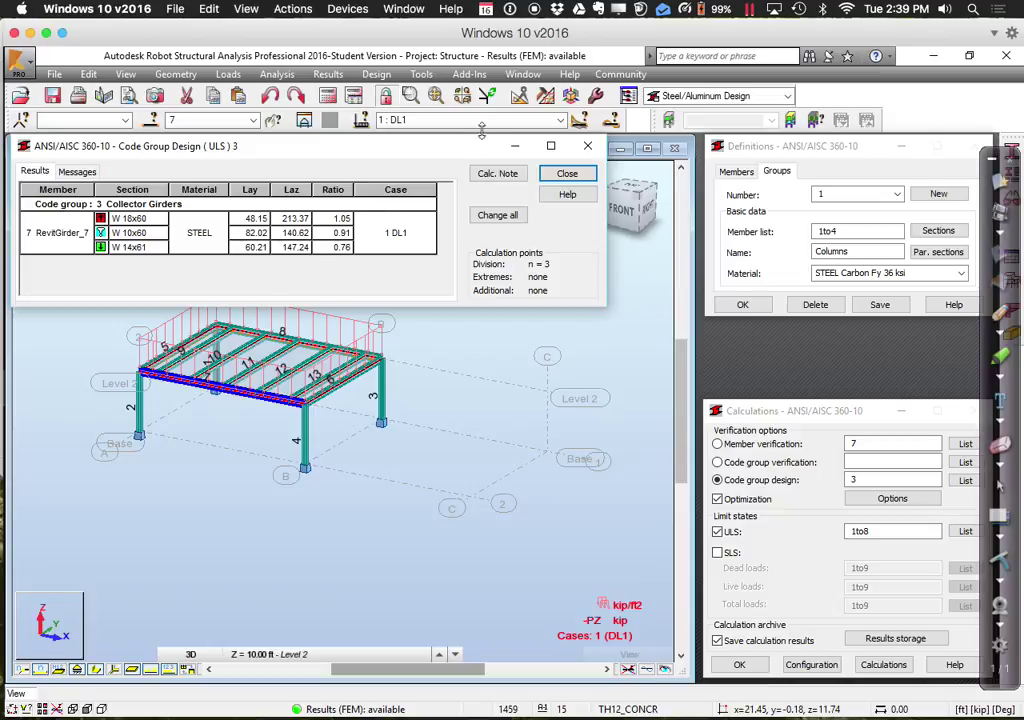
pyautogui.click(567, 173)
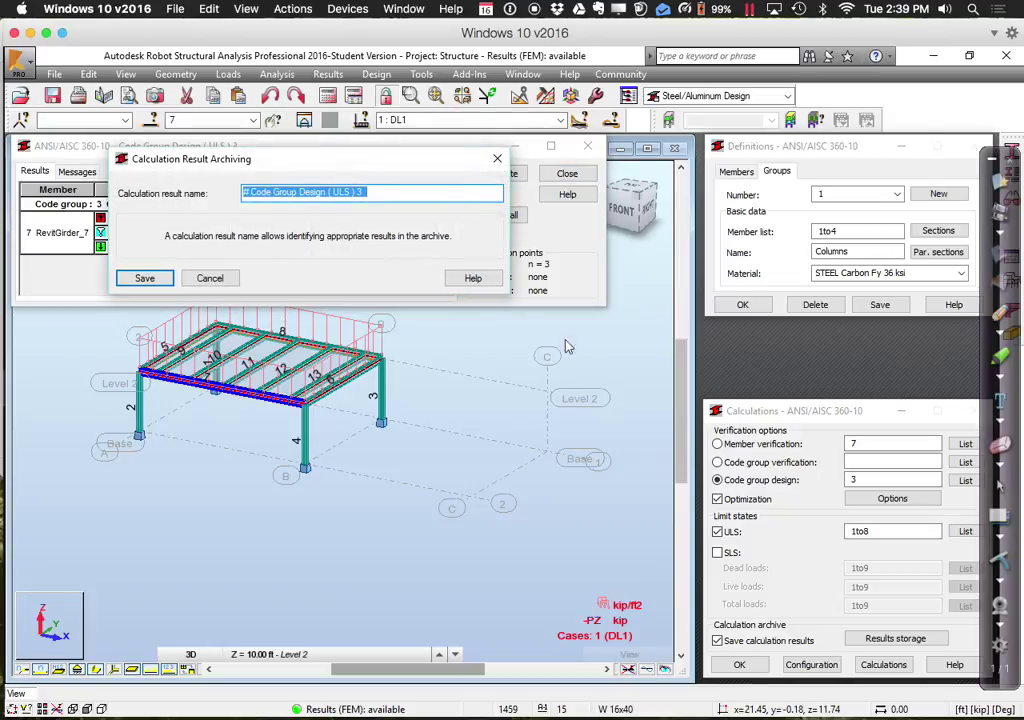
pyautogui.click(209, 281)
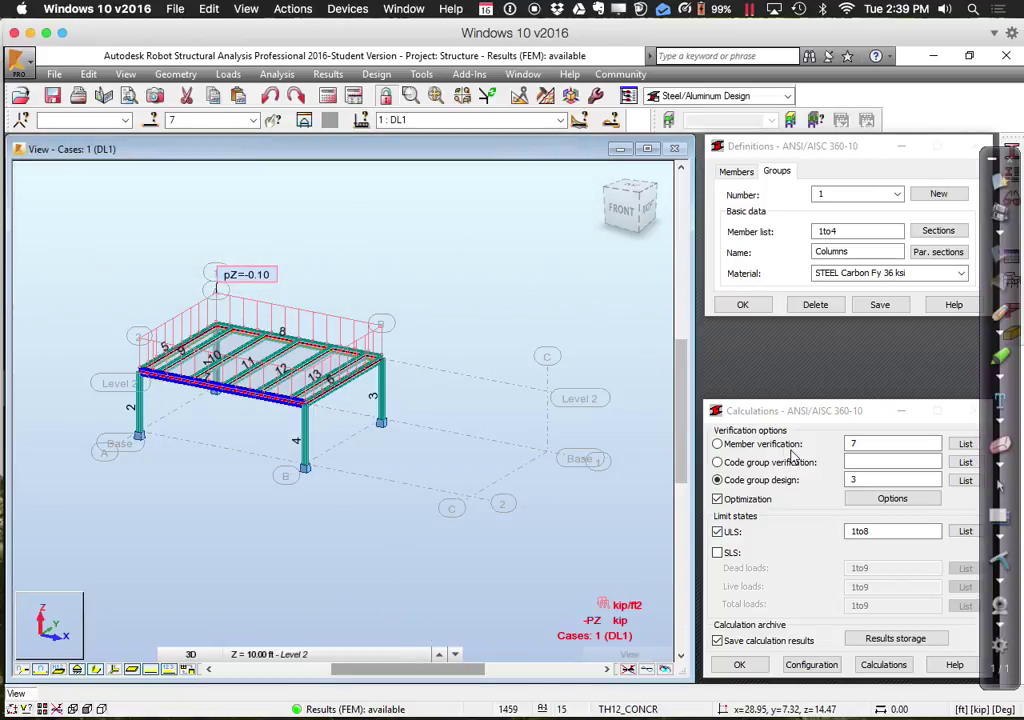
# - Recalculate the structure and turn off the maximum section height limit in the optimization options
pyautogui.click(270, 75)
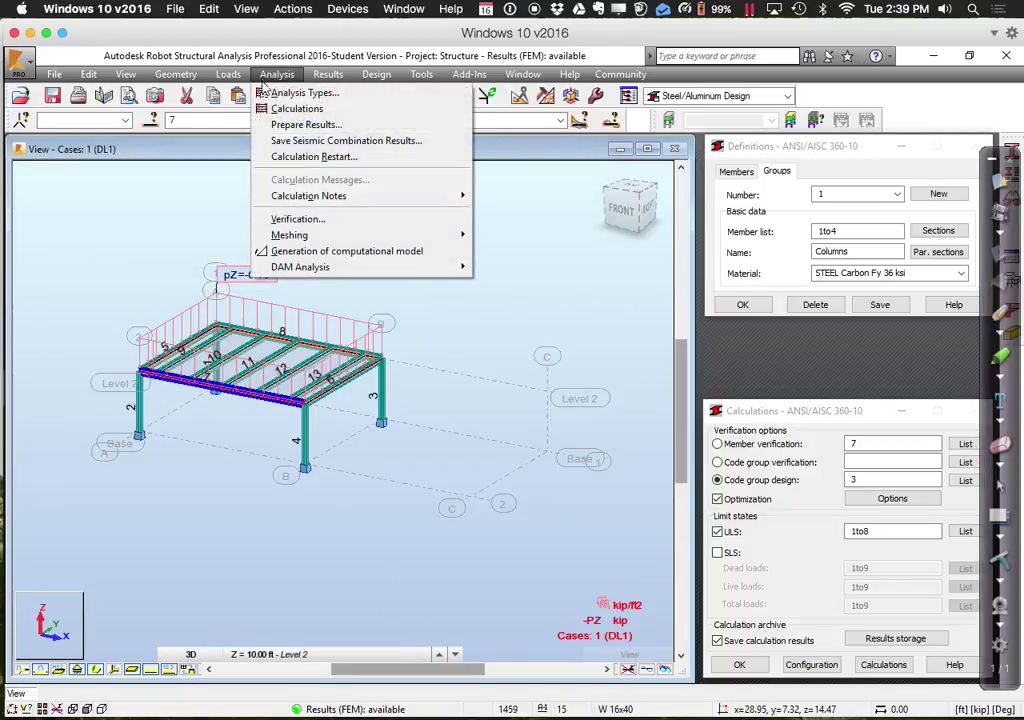
pyautogui.click(272, 107)
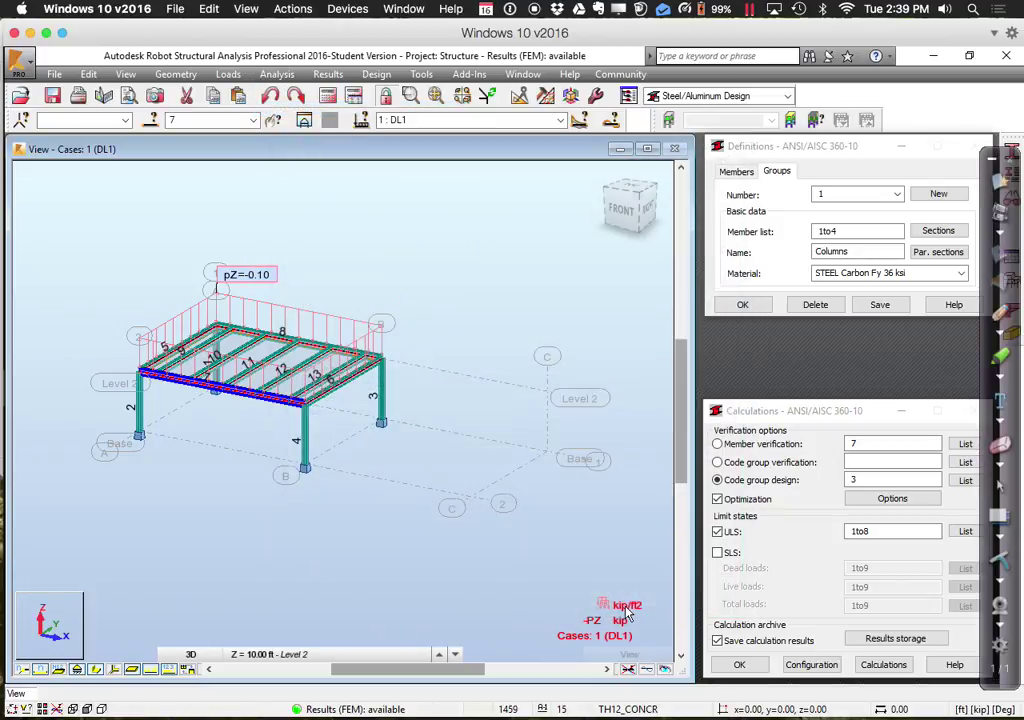
pyautogui.click(930, 500)
pyautogui.click(717, 512)
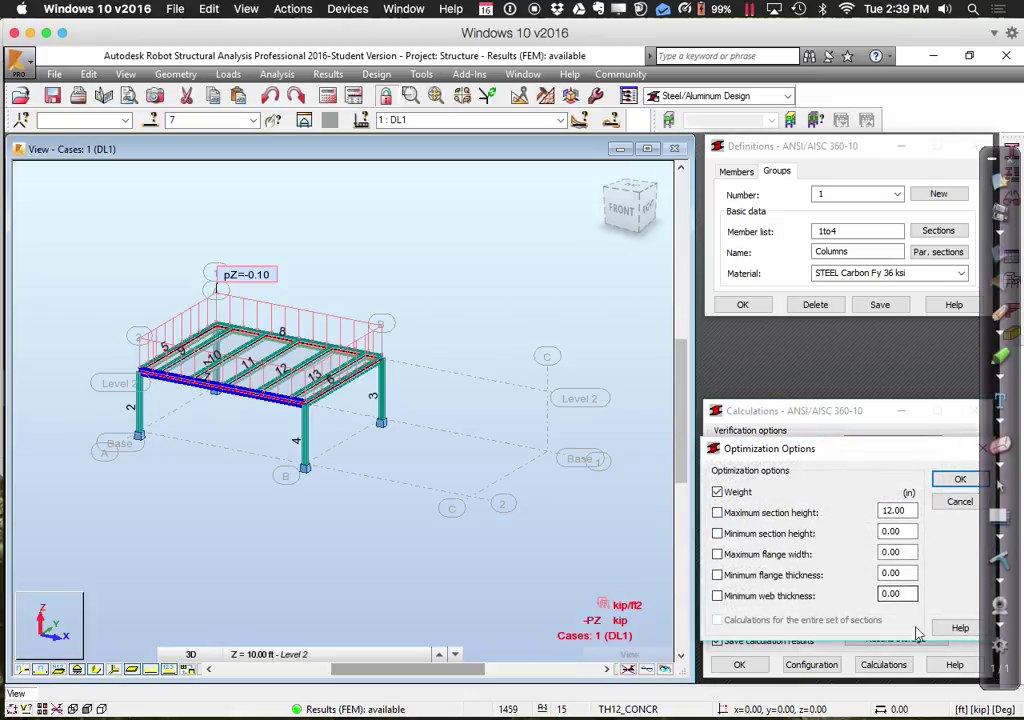
pyautogui.click(957, 480)
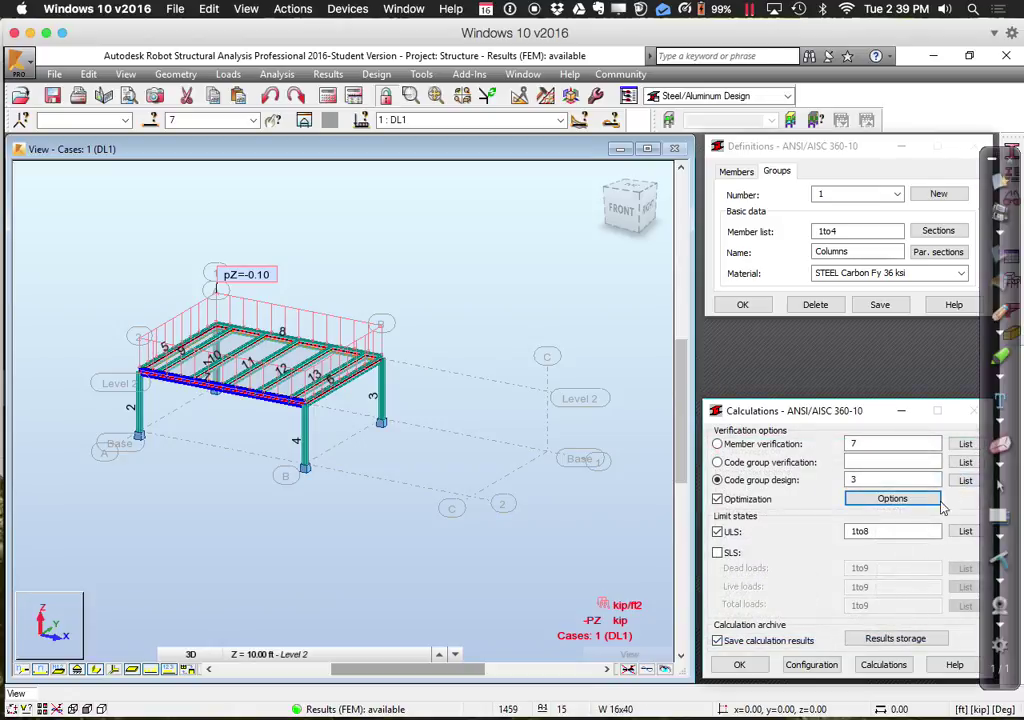
# - Rerun the Collector Girders design and change all its members to the optimal W 12x53 section, without archiving the result
pyautogui.click(884, 665)
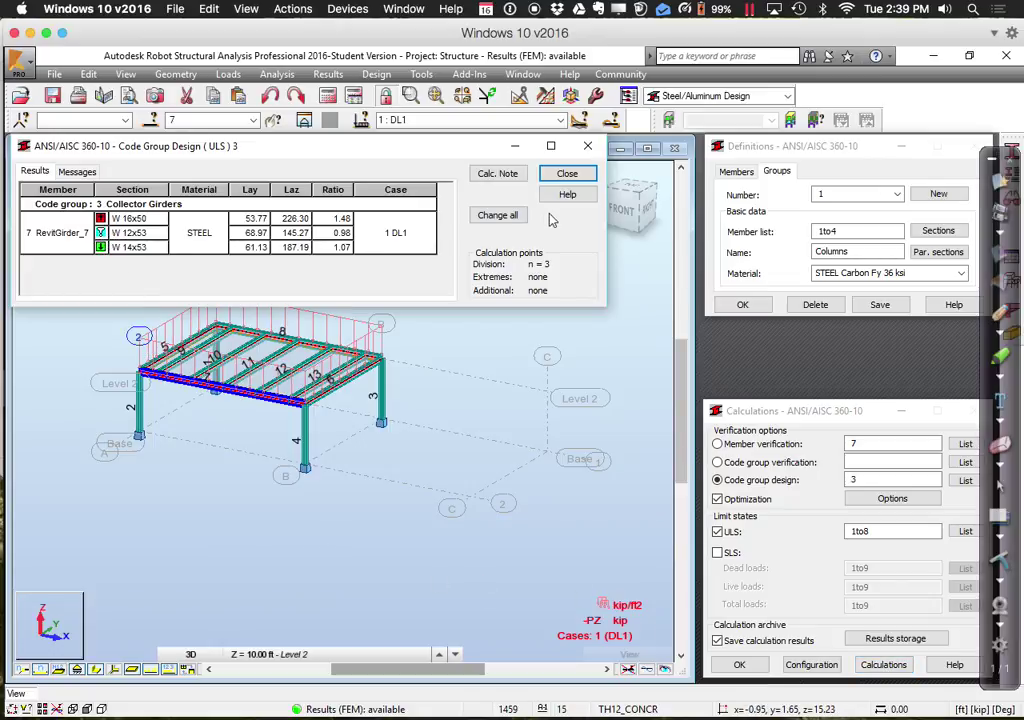
pyautogui.click(510, 217)
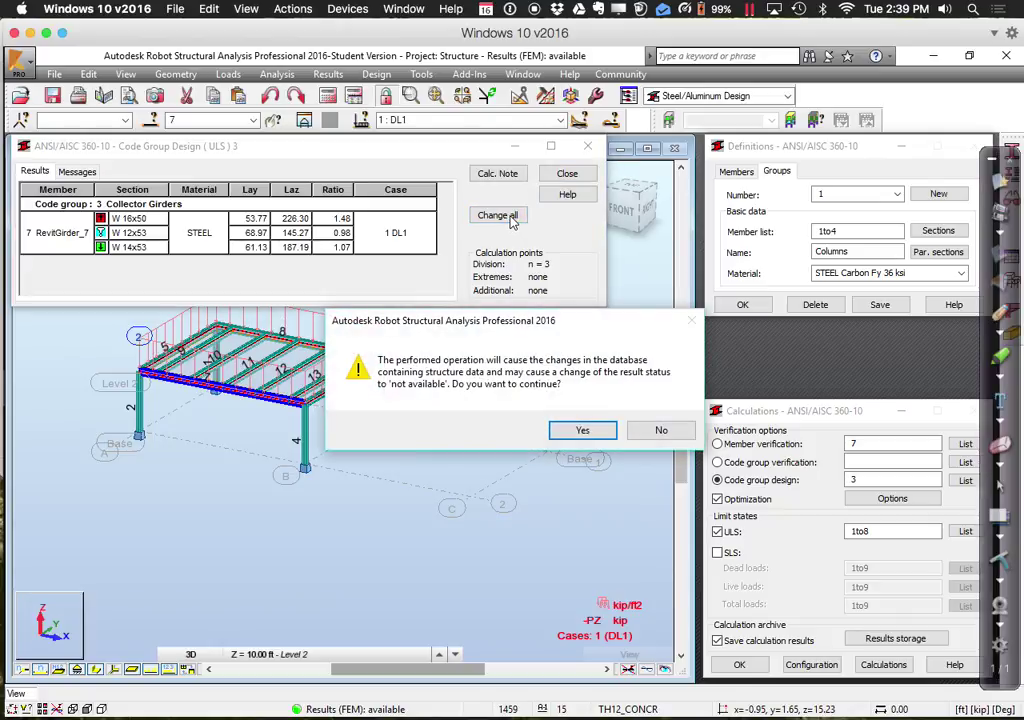
pyautogui.click(580, 431)
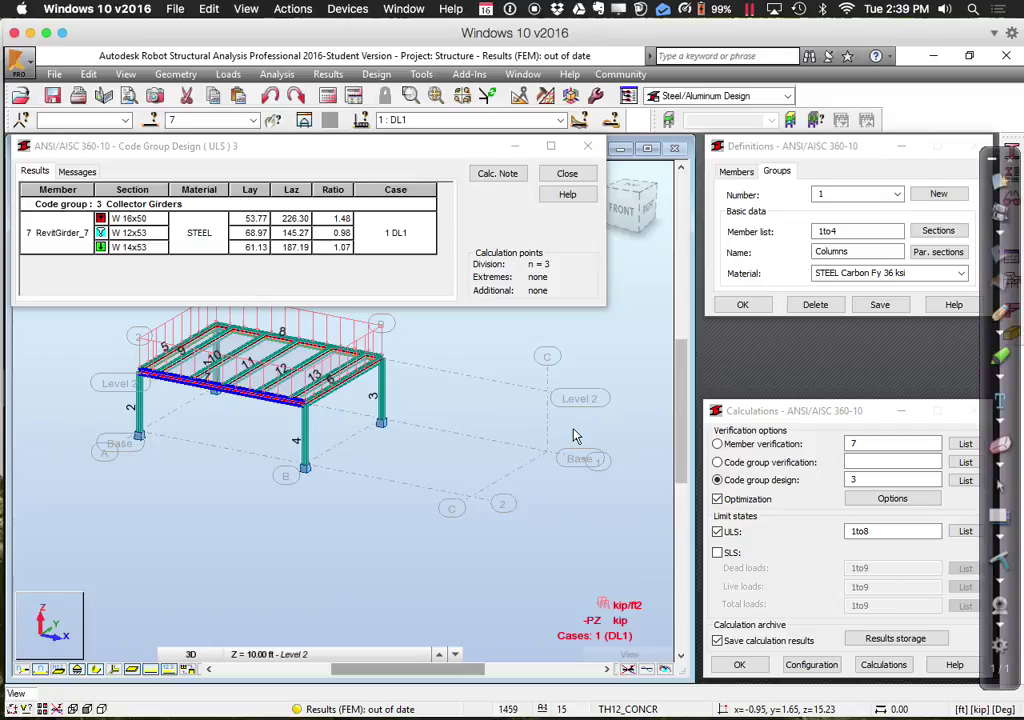
pyautogui.click(567, 174)
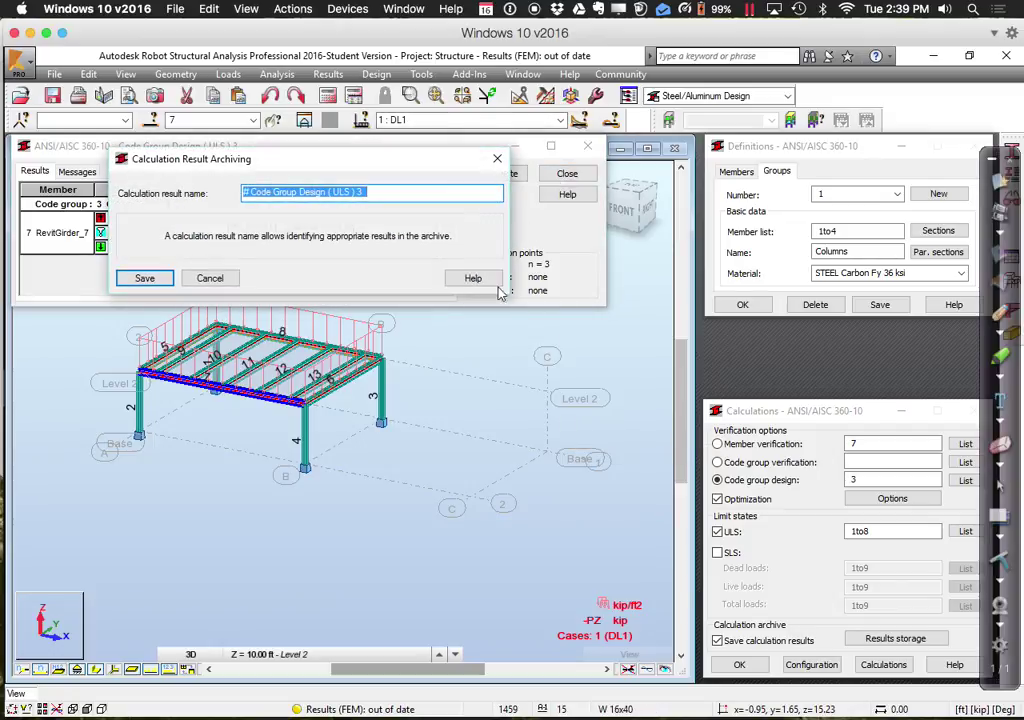
pyautogui.click(208, 278)
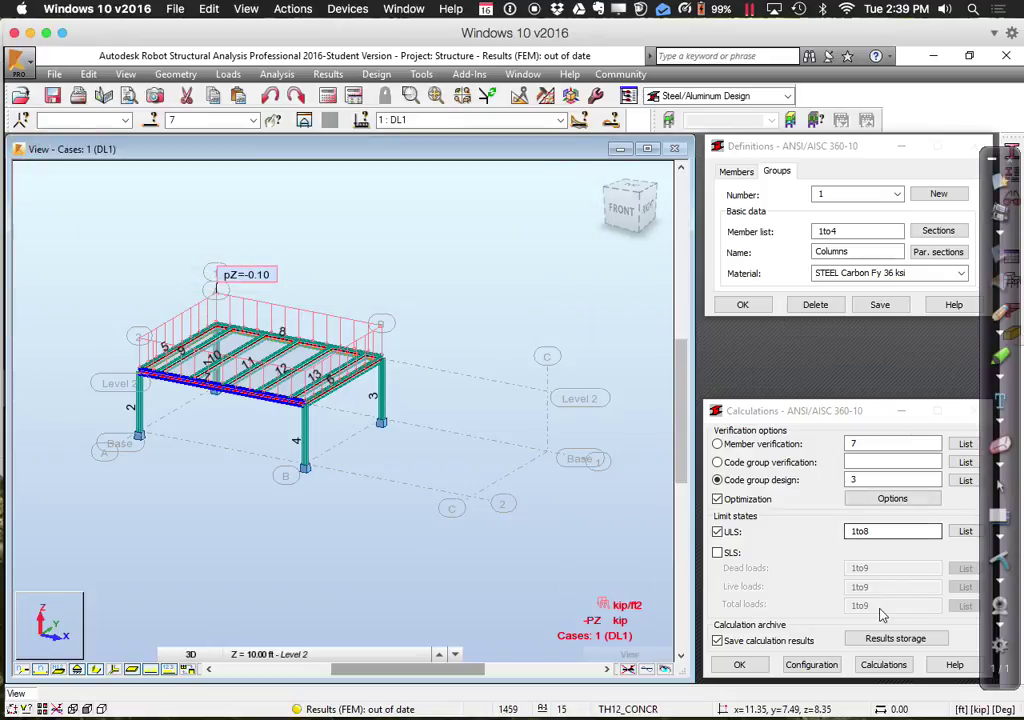
# - Deselect girder bar 7 and recalculate the structure with the updated girder section
pyautogui.click(870, 497)
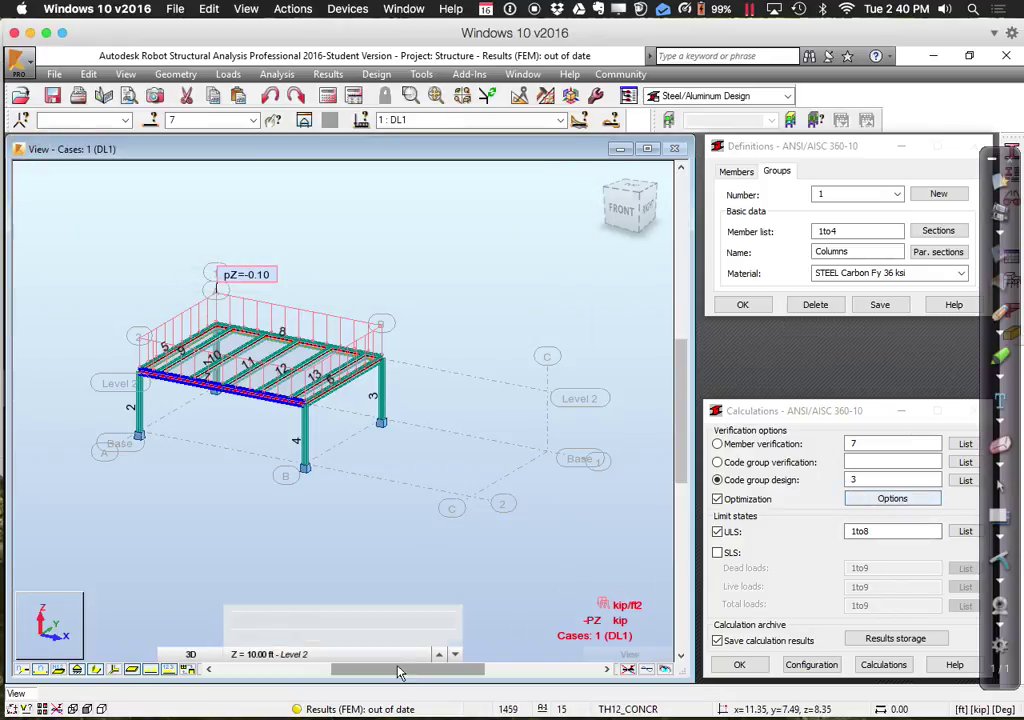
pyautogui.click(457, 562)
pyautogui.click(328, 74)
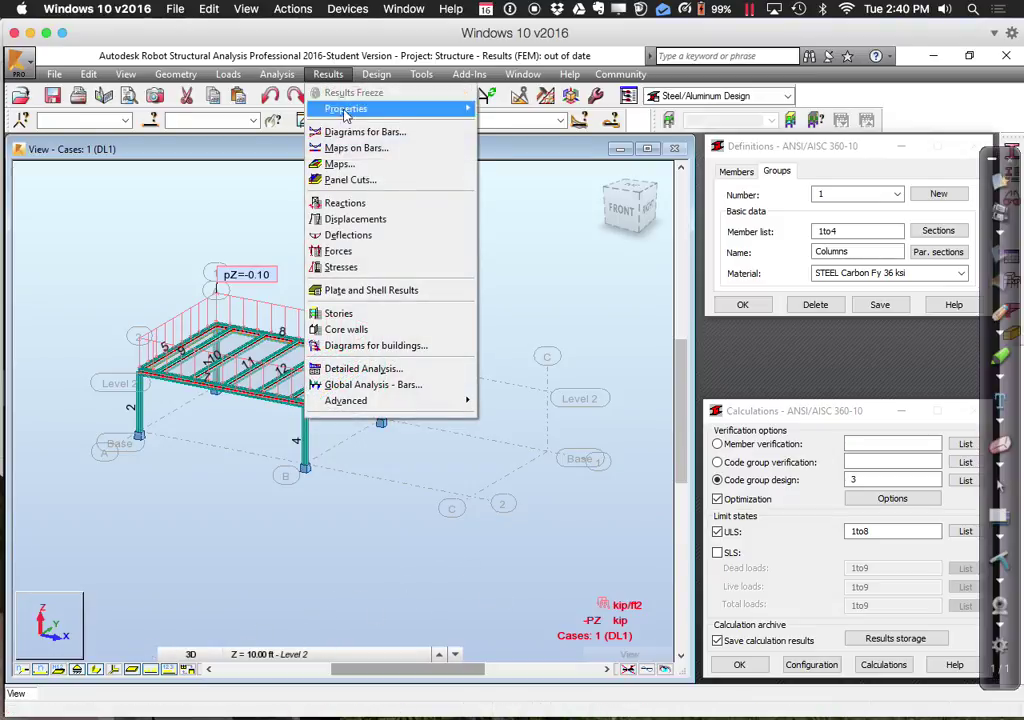
pyautogui.moveTo(265, 76)
pyautogui.click(296, 108)
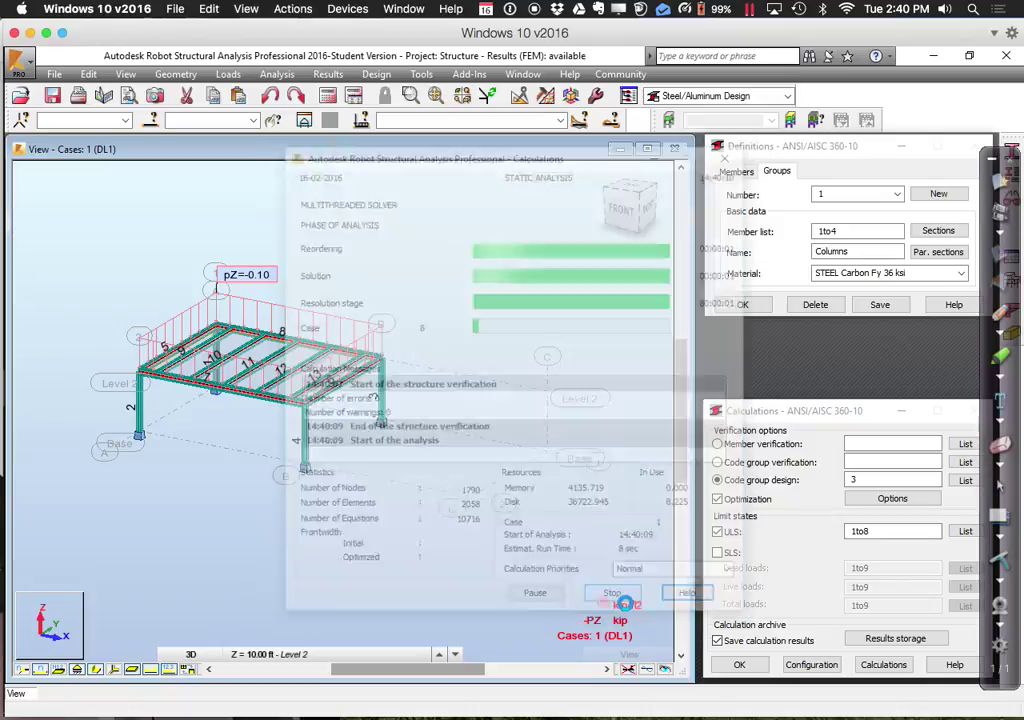
# - Rerun the Collector Girders code group design, review its section ratios, and close the result without archiving it
pyautogui.click(880, 665)
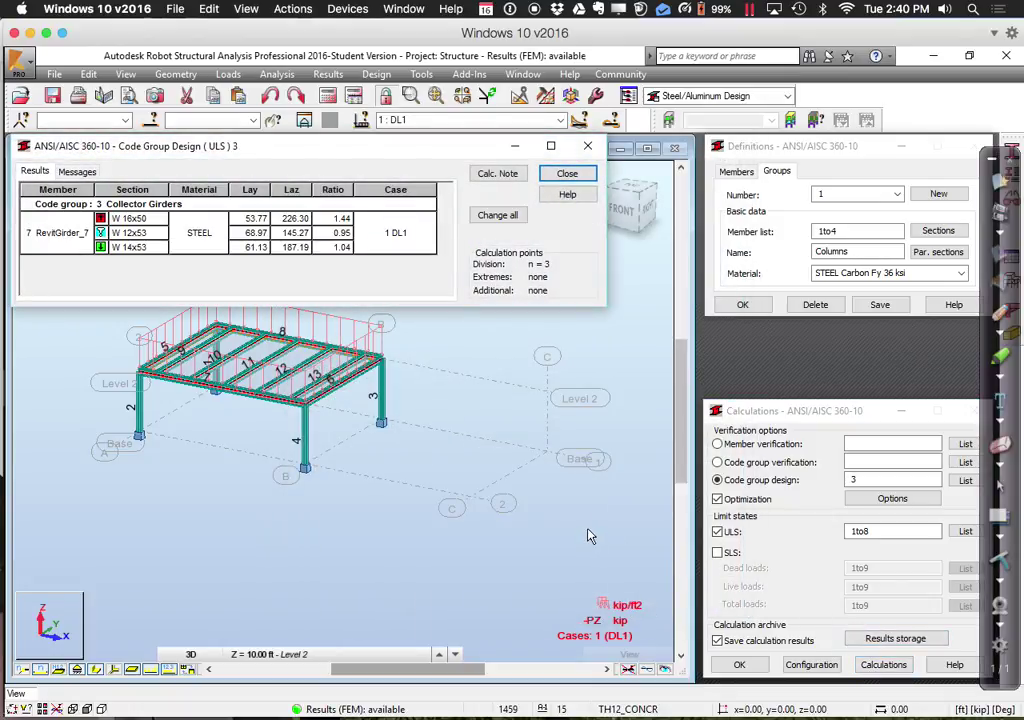
pyautogui.hscroll(3, 590, 536)
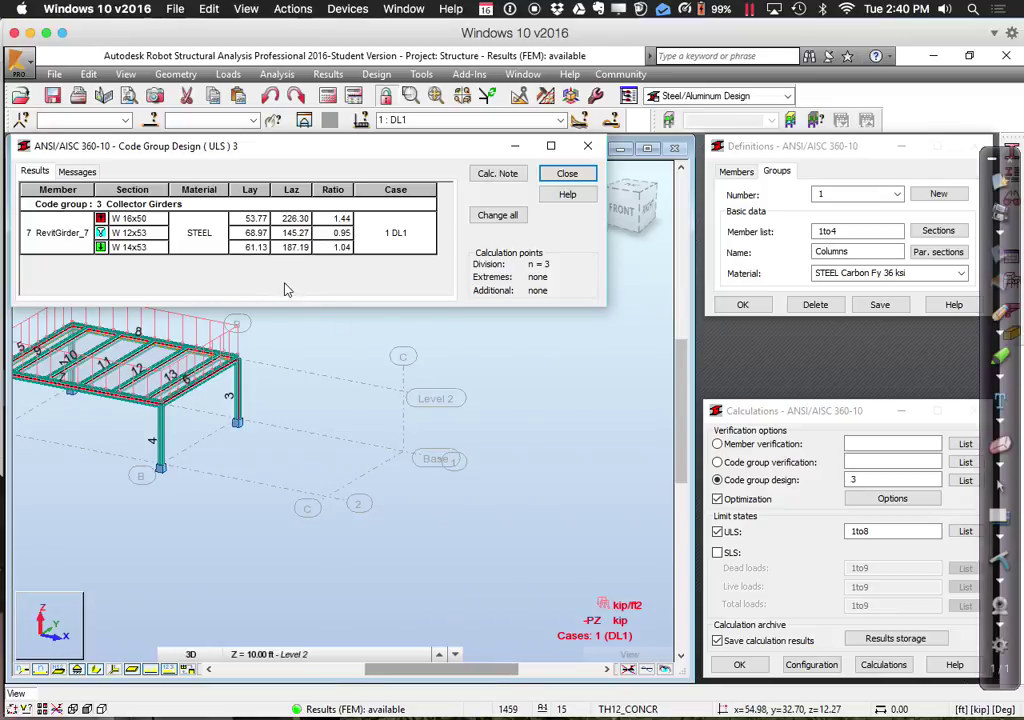
pyautogui.click(587, 145)
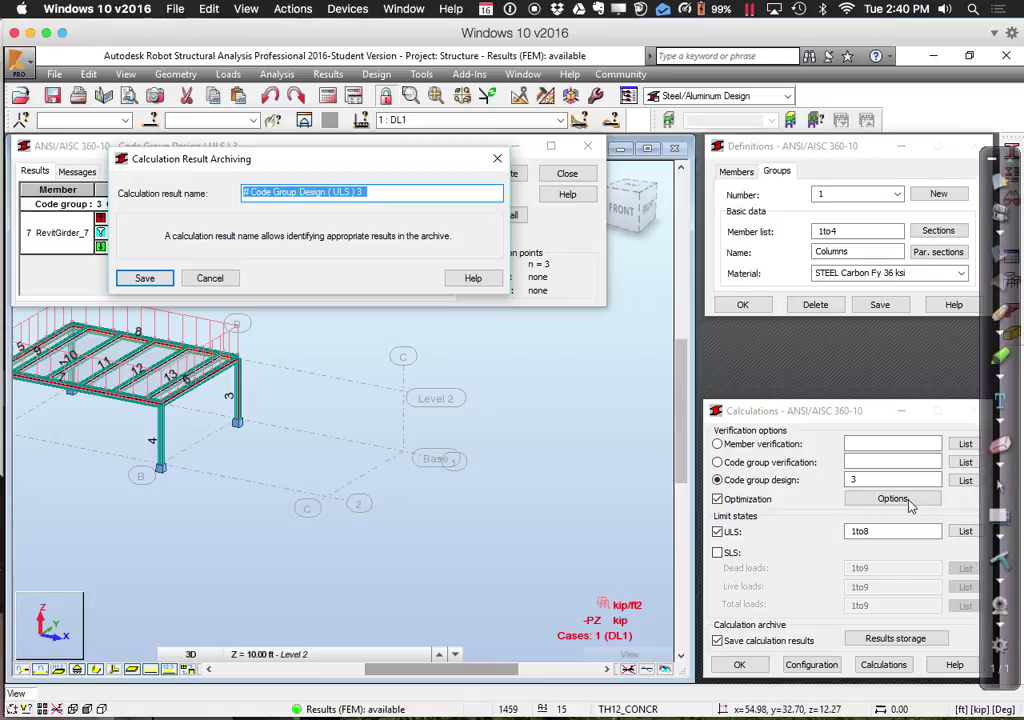
pyautogui.click(211, 278)
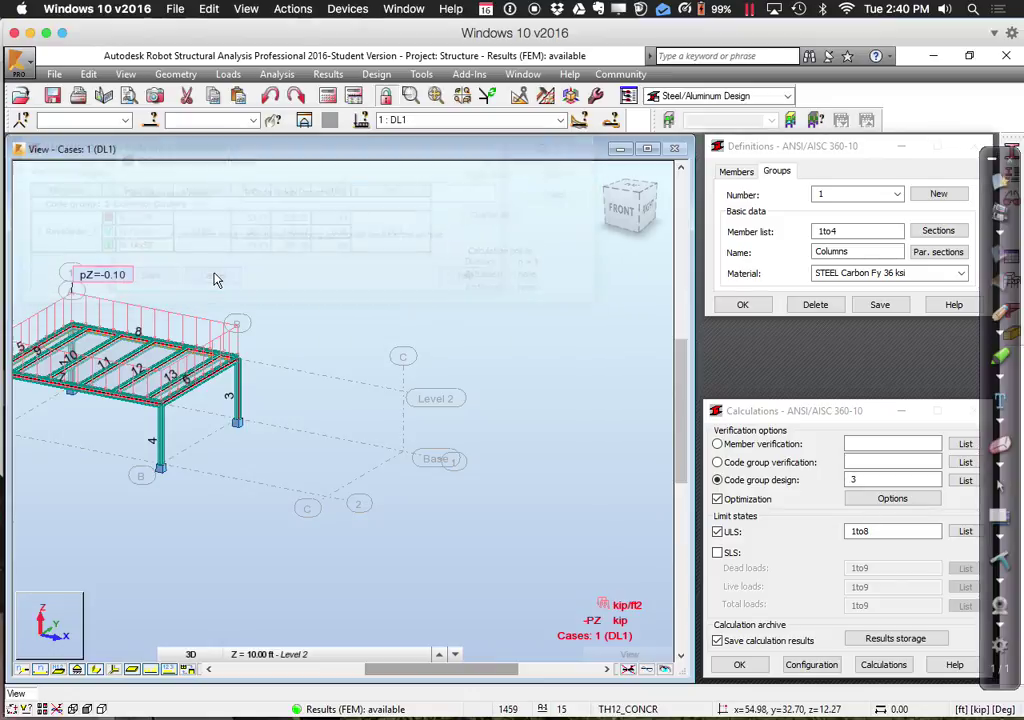
# - Reset the maximum section height to 0 in the optimization options, leaving that limit turned off
pyautogui.click(916, 502)
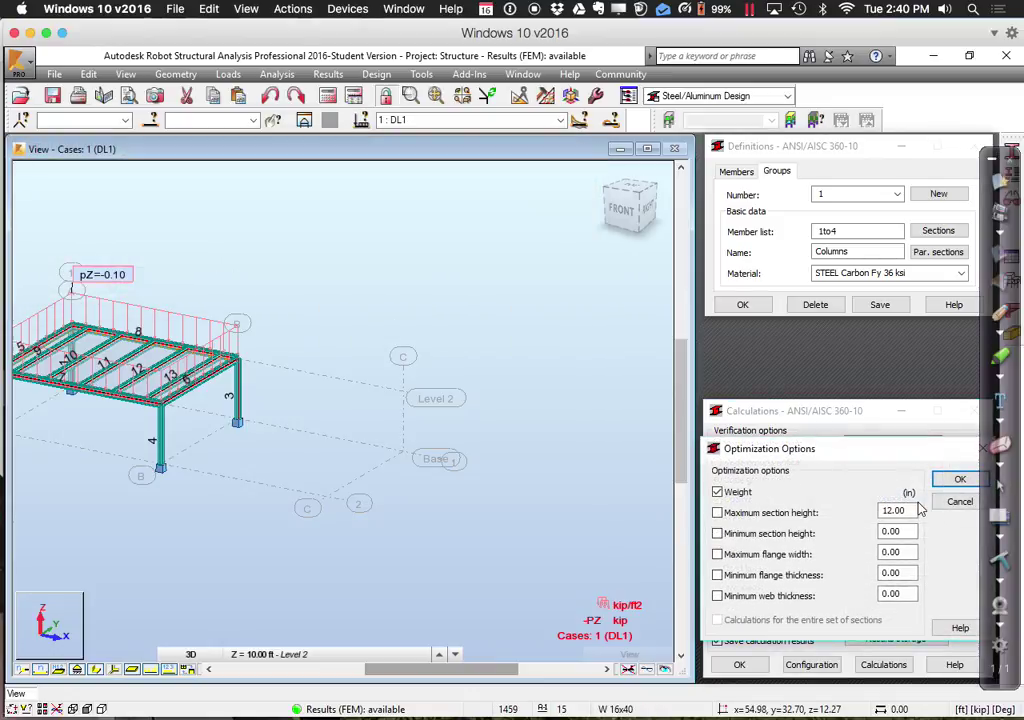
pyautogui.doubleClick(895, 511)
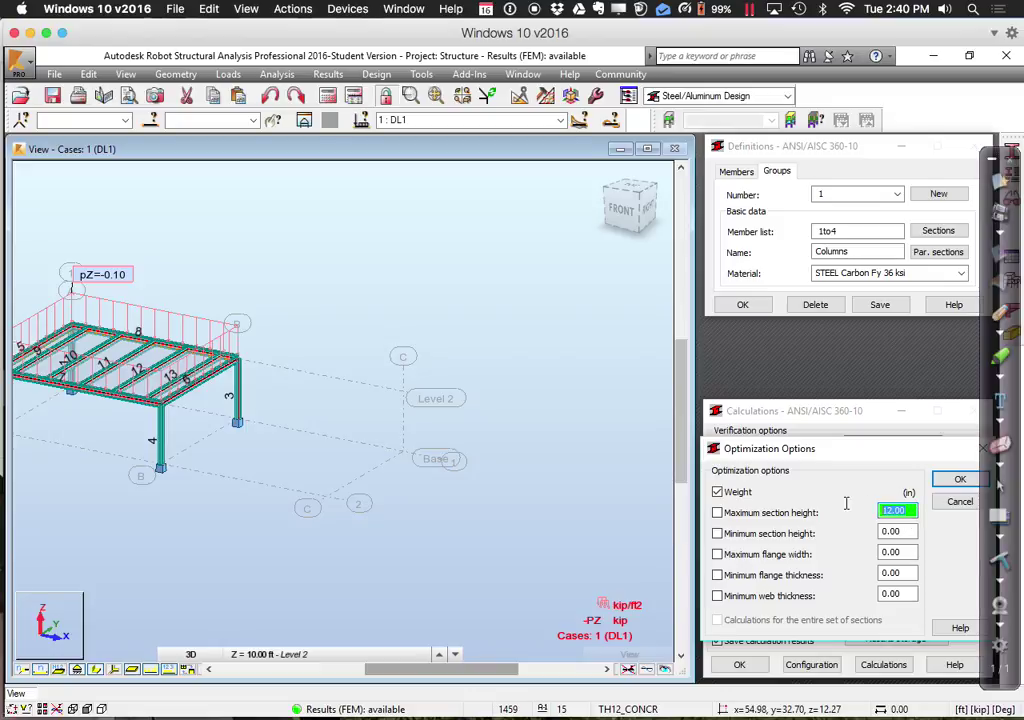
pyautogui.write('0')
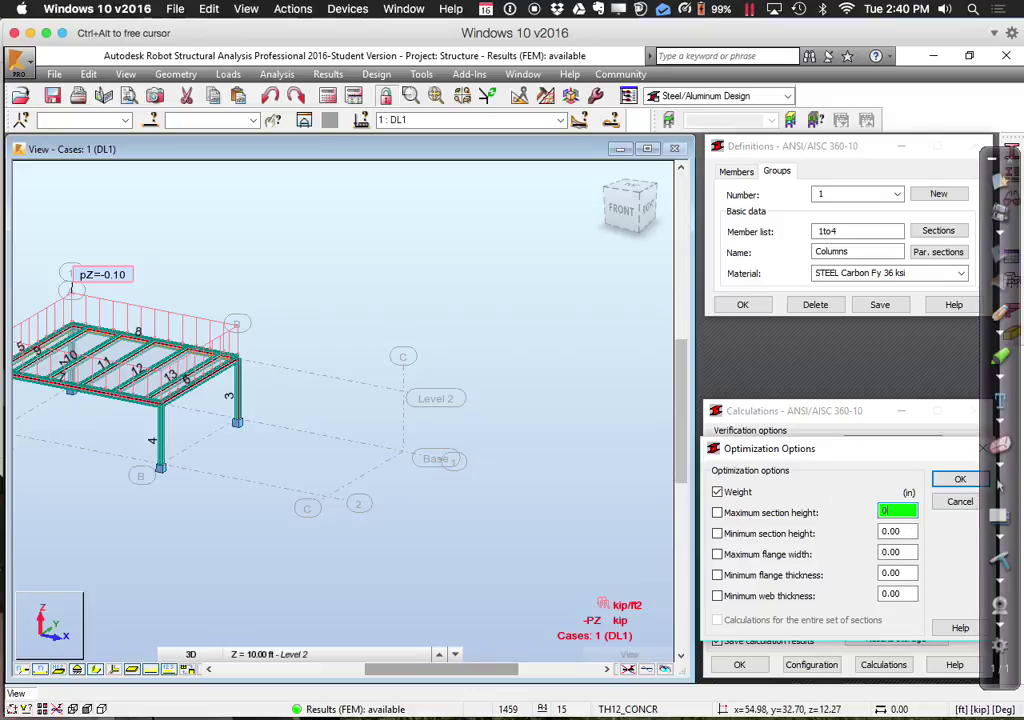
pyautogui.click(959, 481)
# - Run the Collector Girders design again and apply the optimal W 12x53 section to all its members, without archiving the result
pyautogui.click(883, 665)
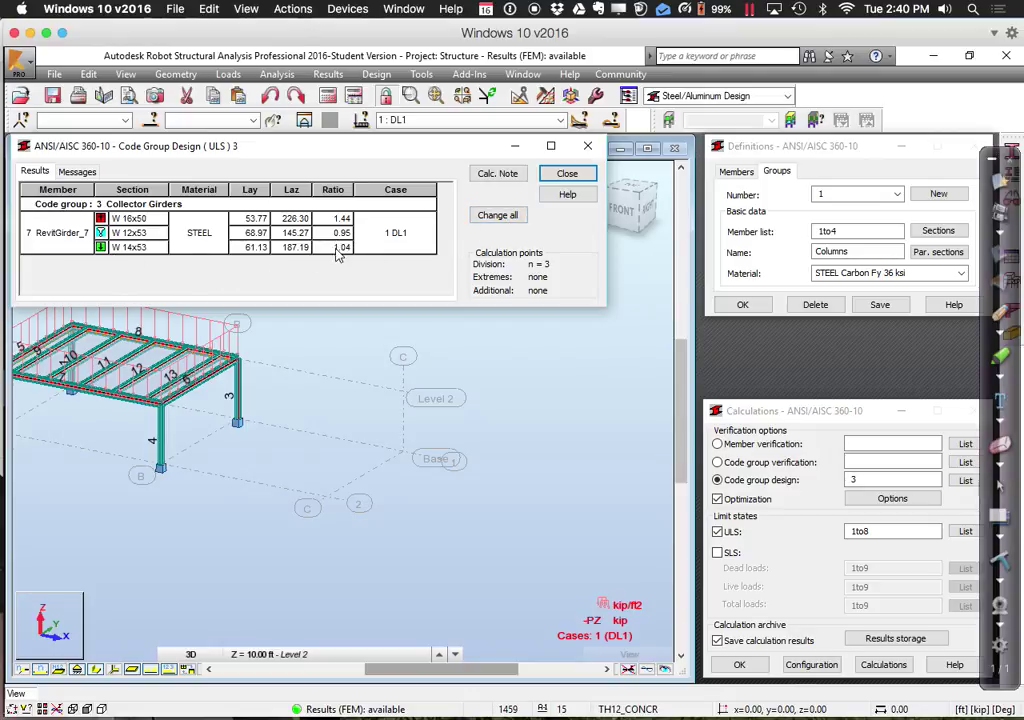
pyautogui.click(498, 214)
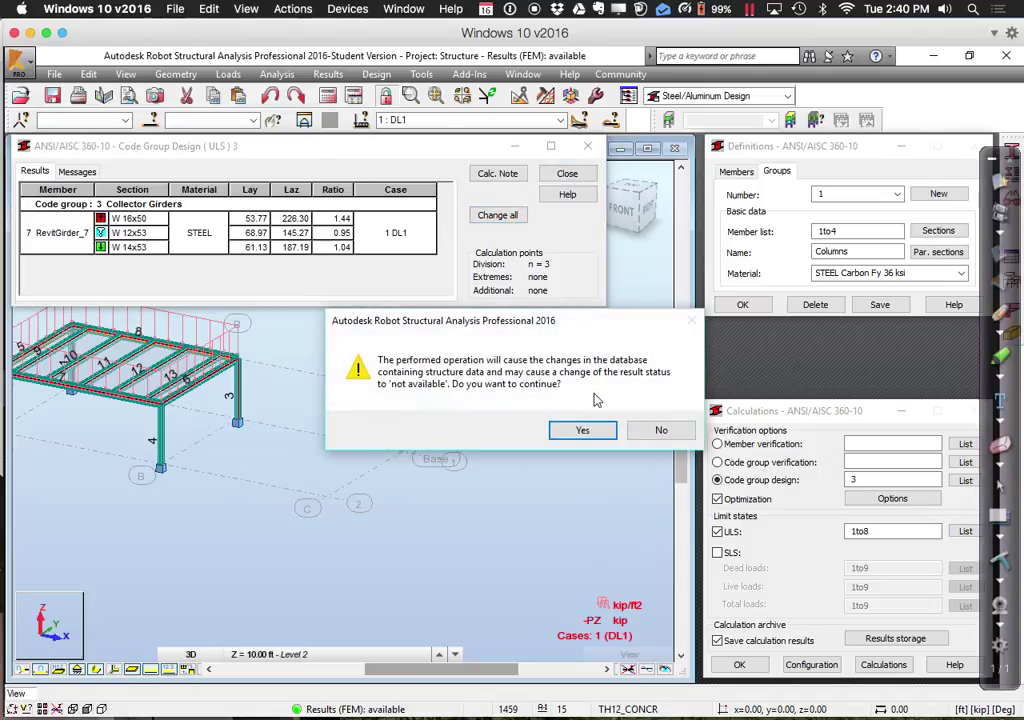
pyautogui.click(582, 431)
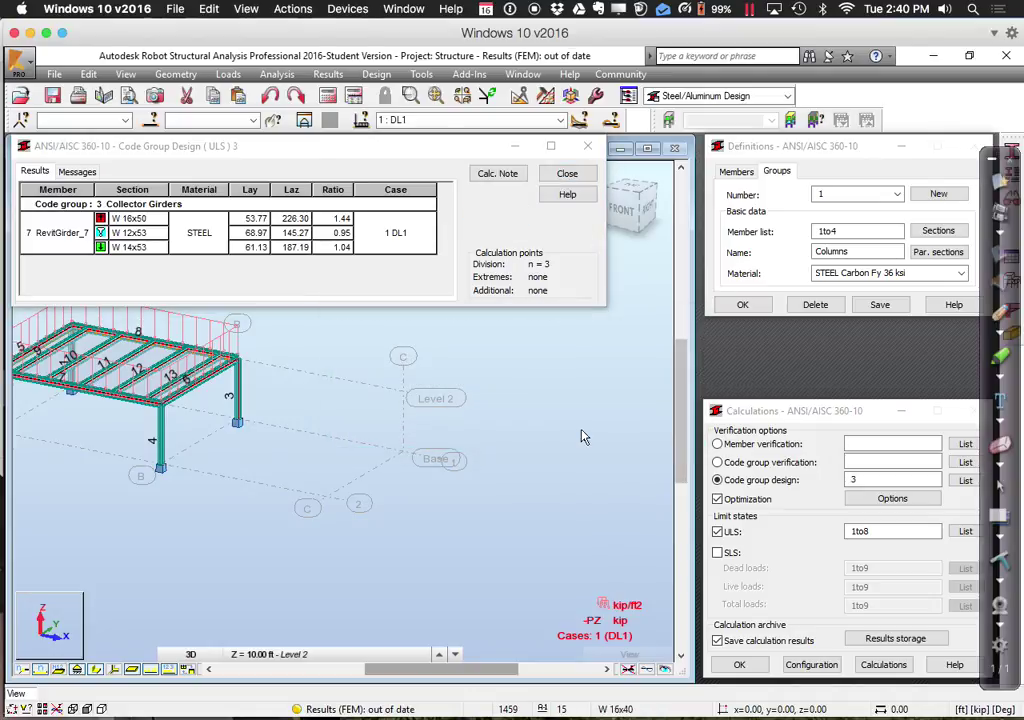
pyautogui.click(558, 176)
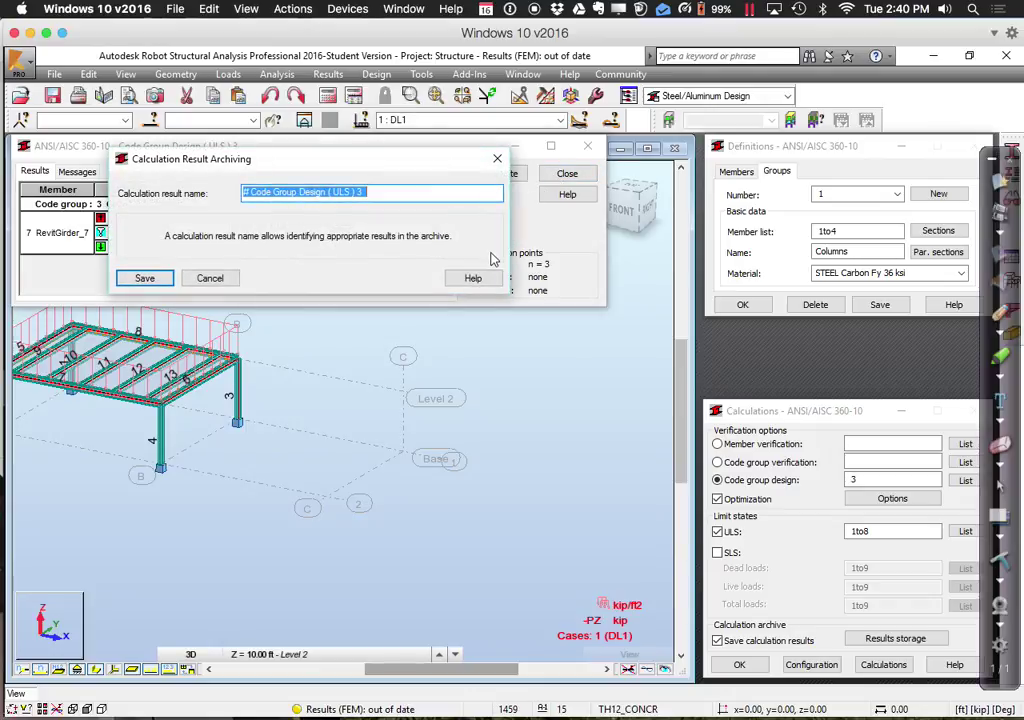
pyautogui.click(209, 278)
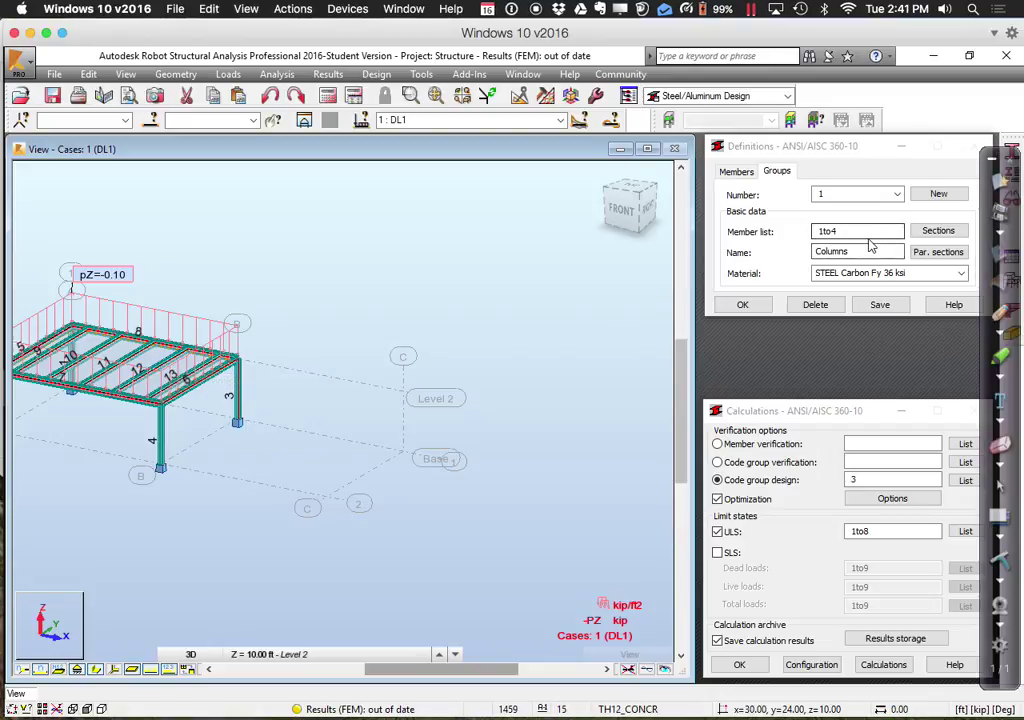
# - Replace the code group selection with Intermediate Beams (group 4) and run its design, accepting the outdated analysis results
pyautogui.click(966, 481)
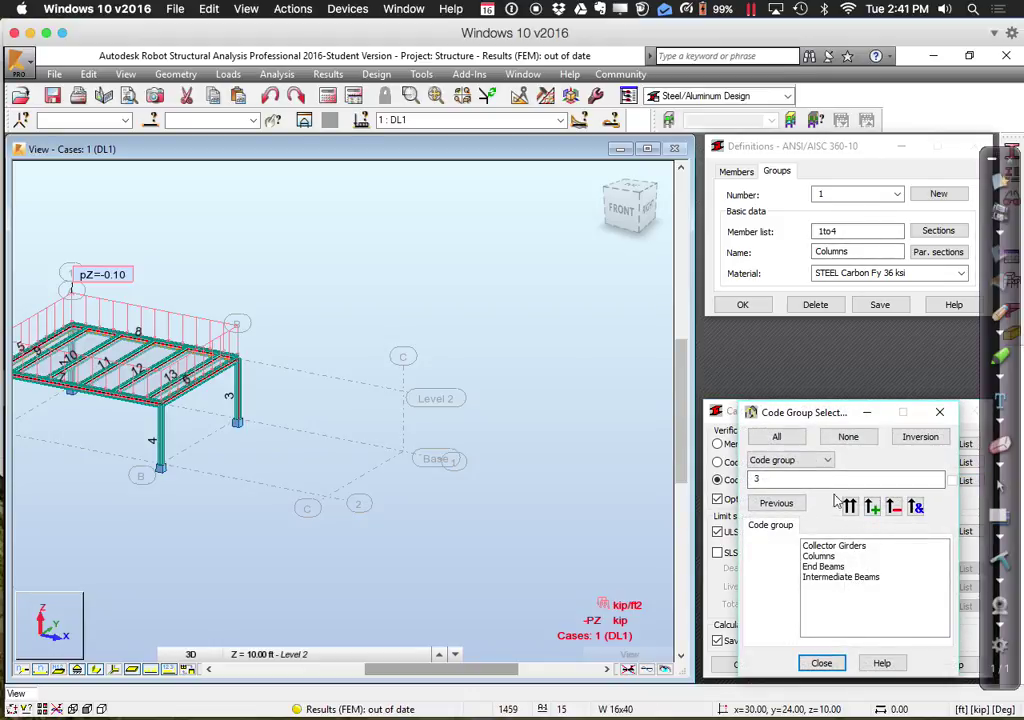
pyautogui.press('BackSpace')
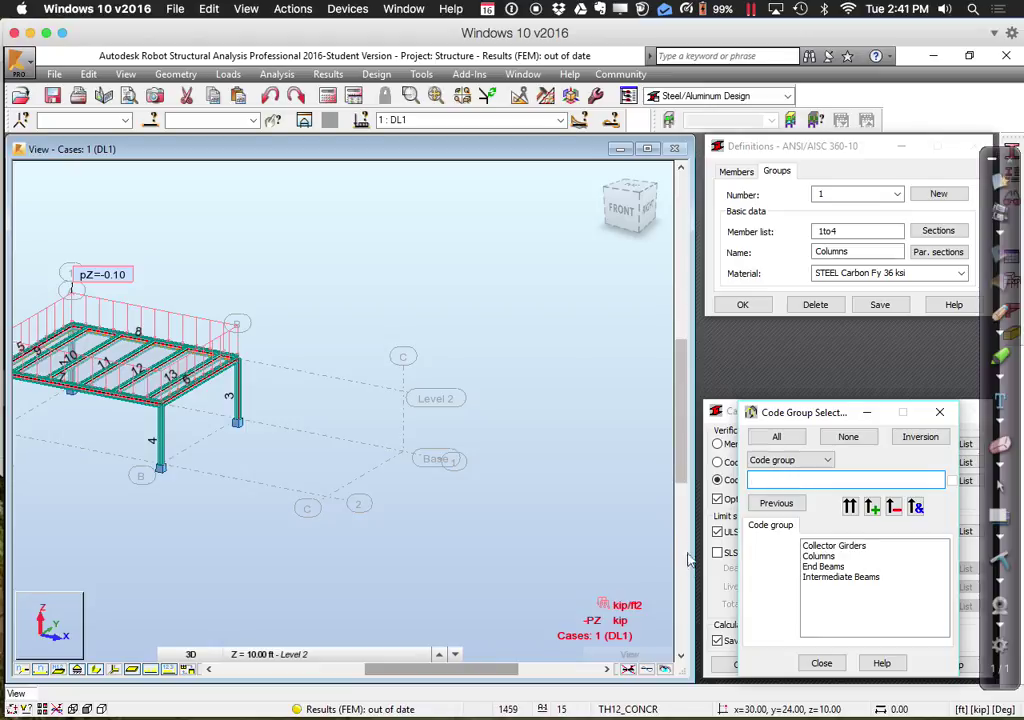
pyautogui.click(815, 579)
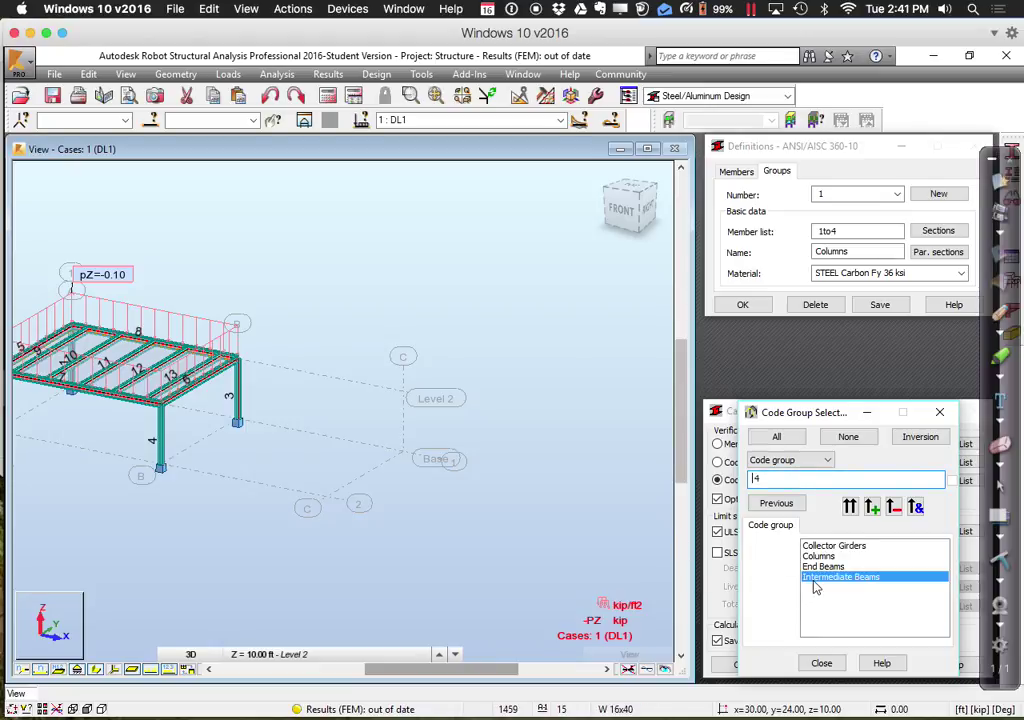
pyautogui.click(821, 663)
pyautogui.click(882, 666)
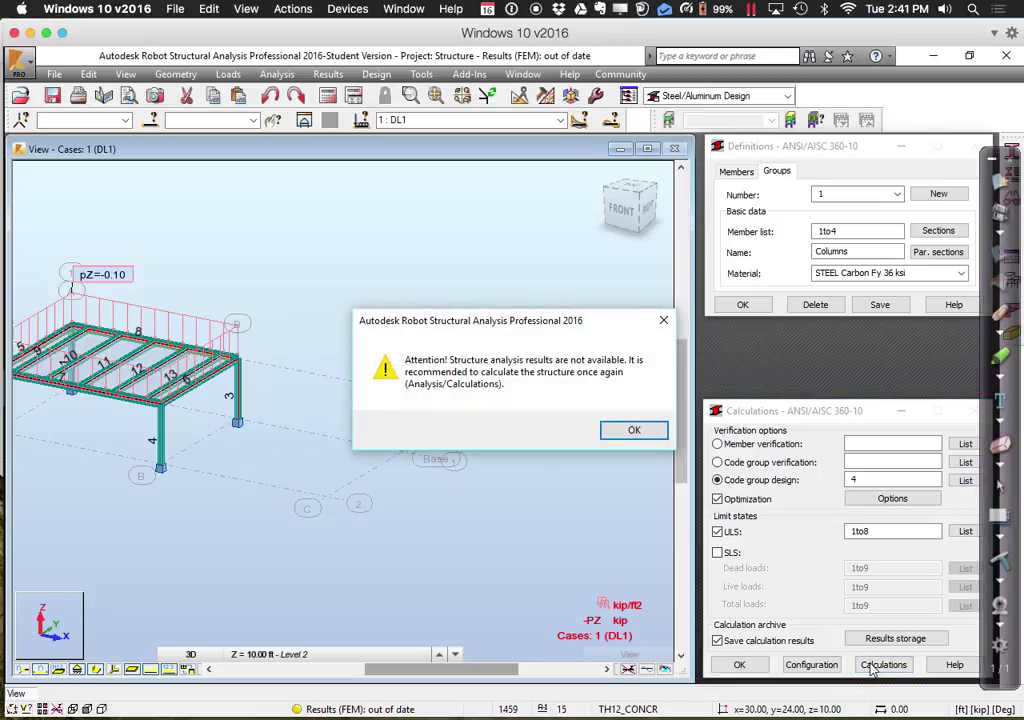
pyautogui.click(631, 433)
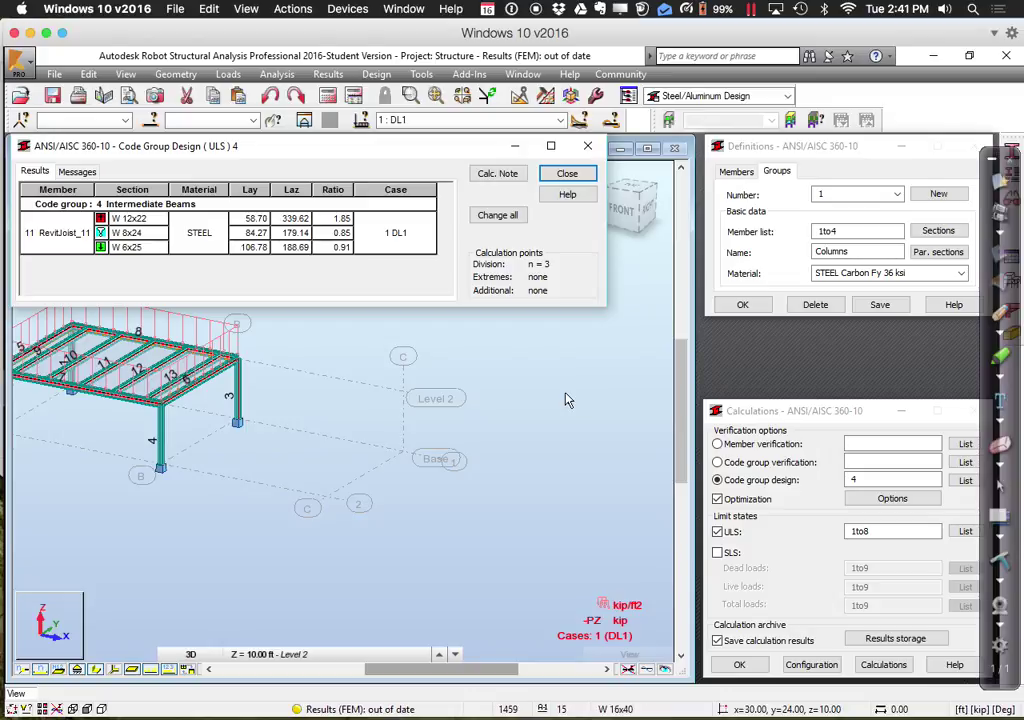
# - Change all Intermediate Beams to the optimal W 8x24 section and archive the result as "Code Group Design ( ULS ) 4"
pyautogui.click(506, 221)
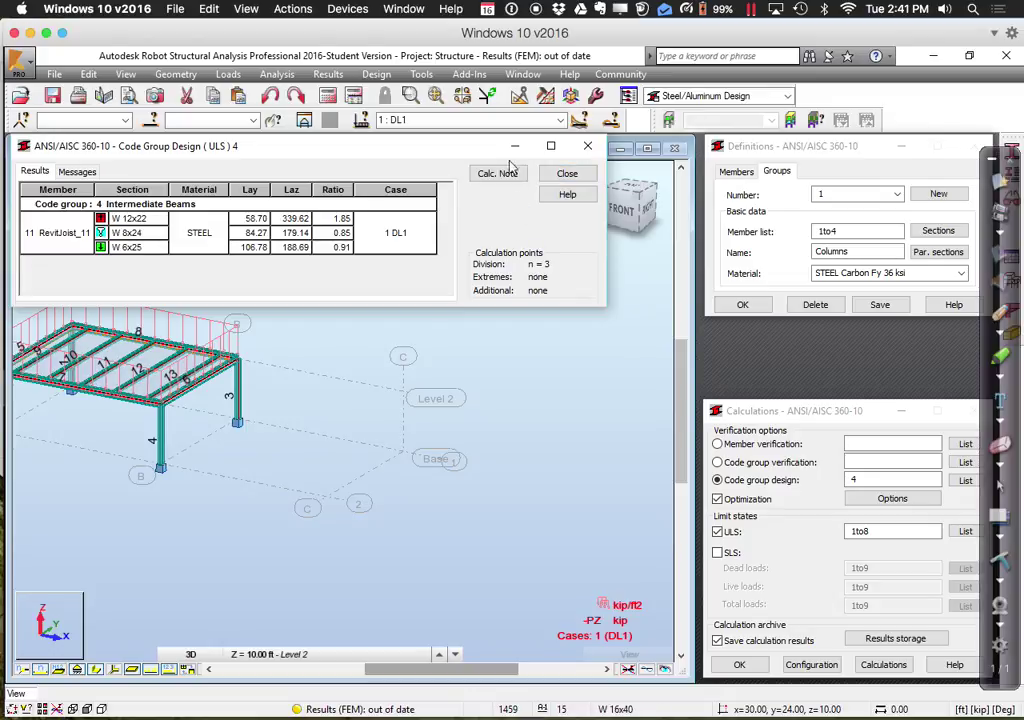
pyautogui.click(548, 174)
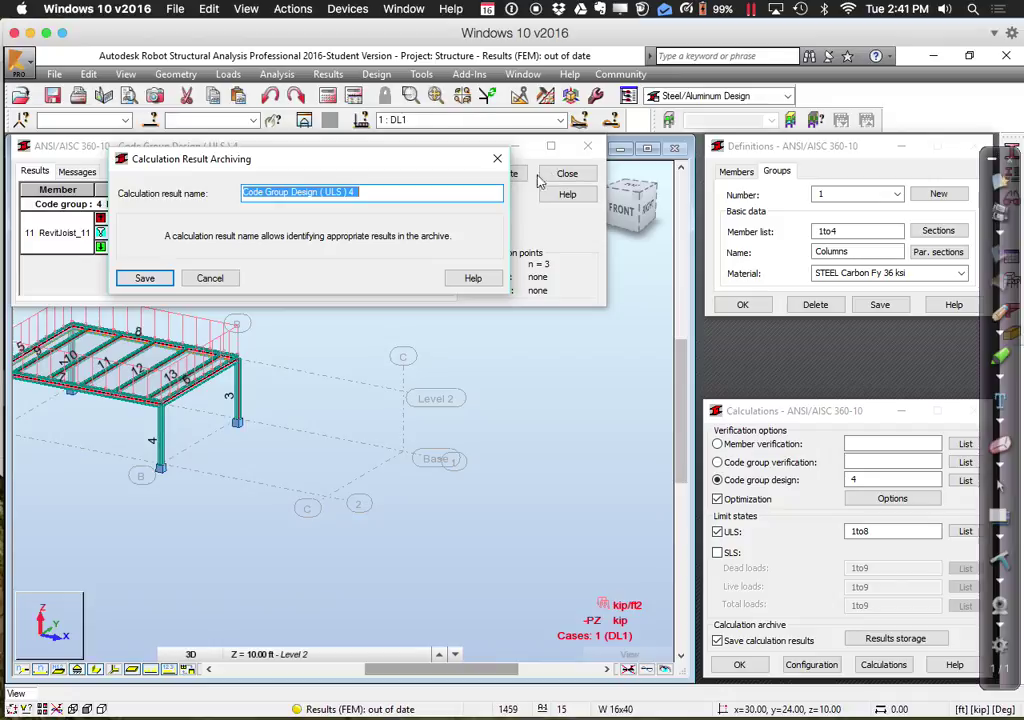
pyautogui.click(152, 278)
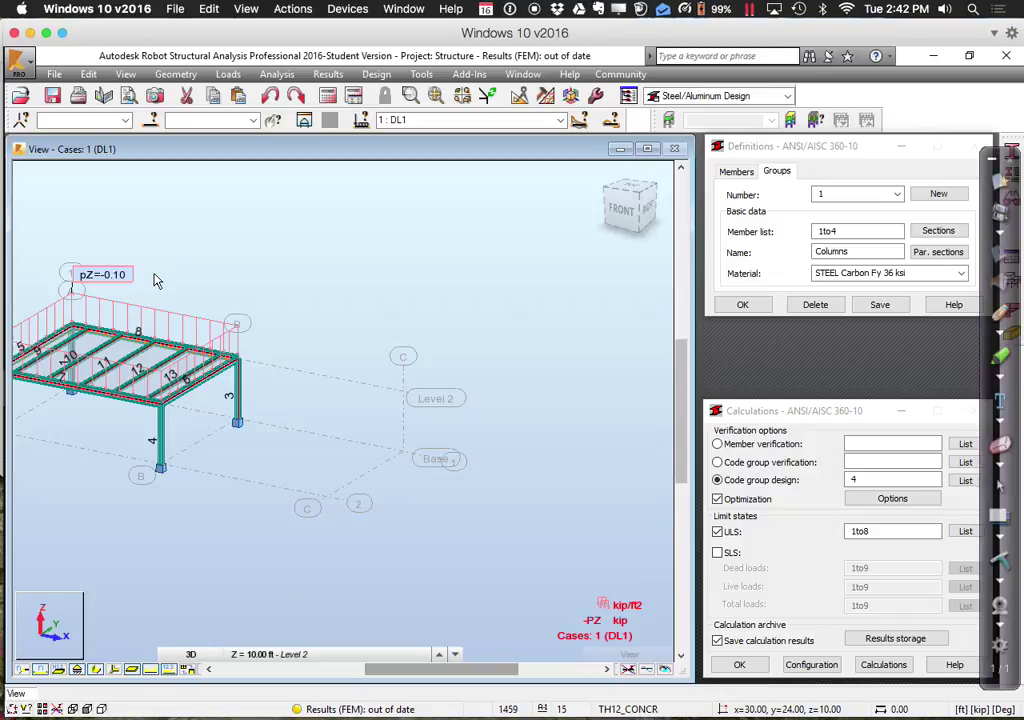
# - Save the project to the Desktop as "Session 13 - Optimized" in ROBOT (*.rtd) format, accepting the student version notice
pyautogui.click(54, 74)
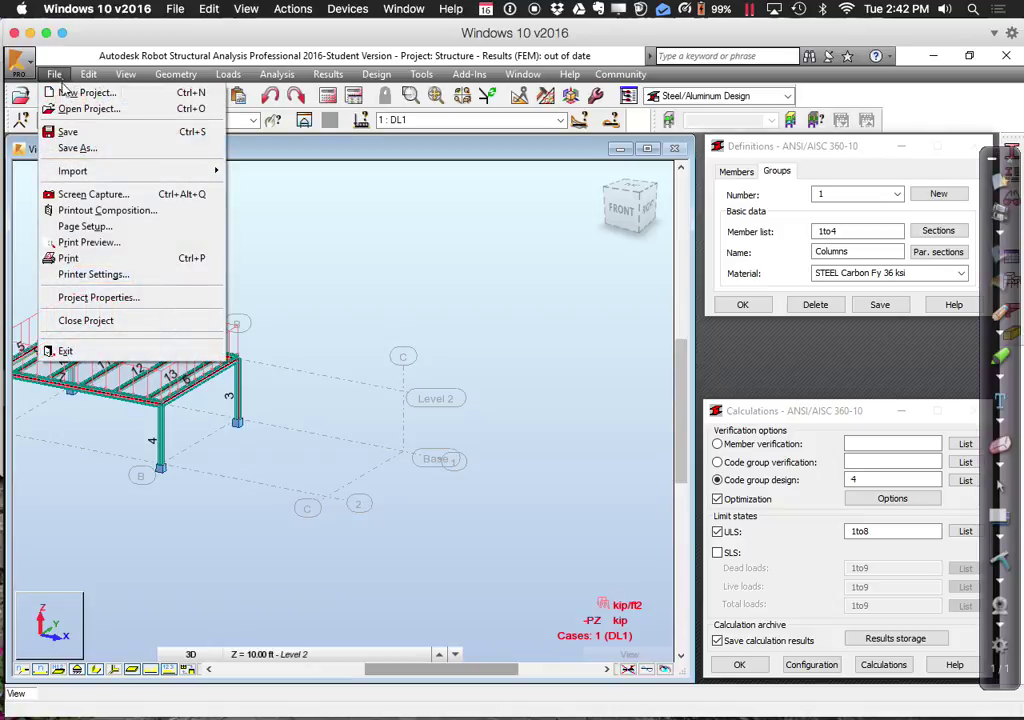
pyautogui.click(68, 132)
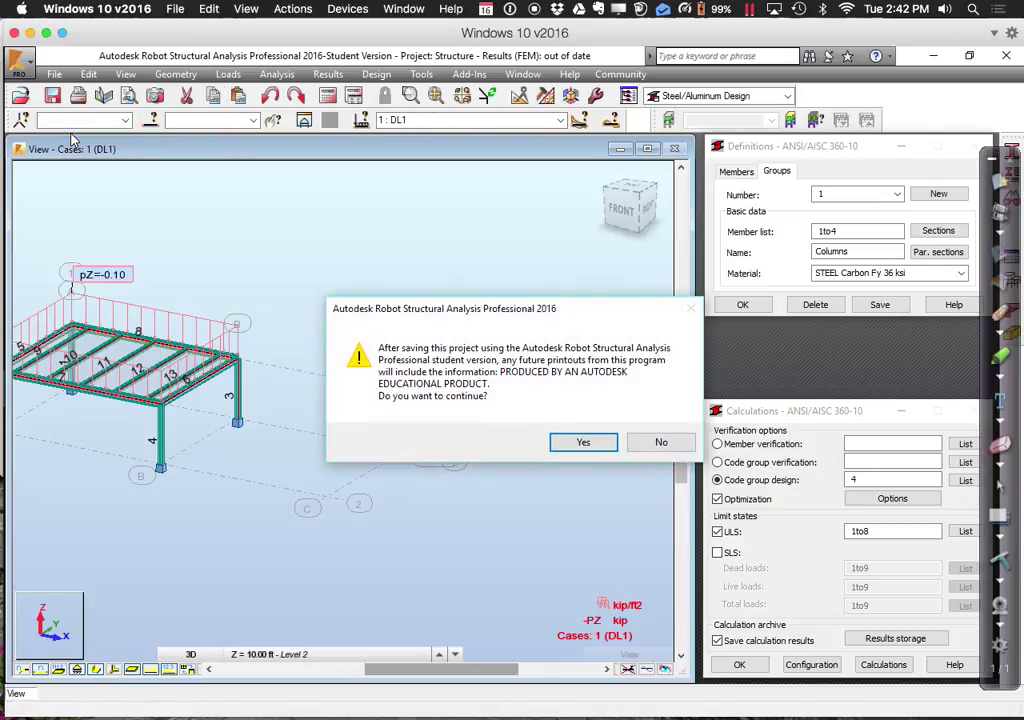
pyautogui.click(603, 447)
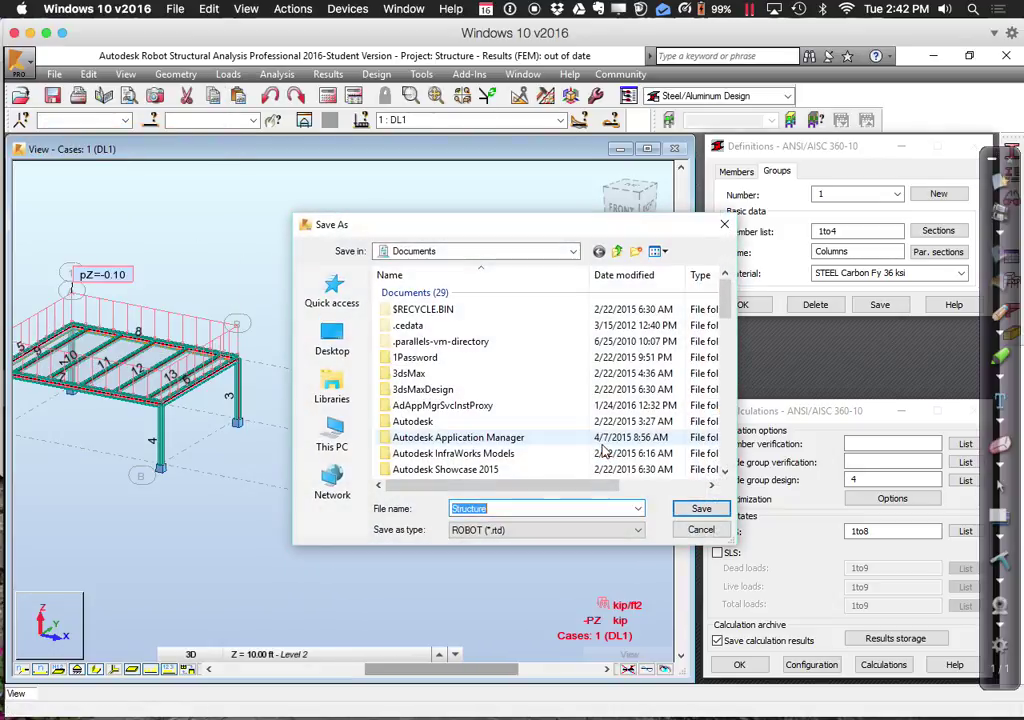
pyautogui.click(336, 343)
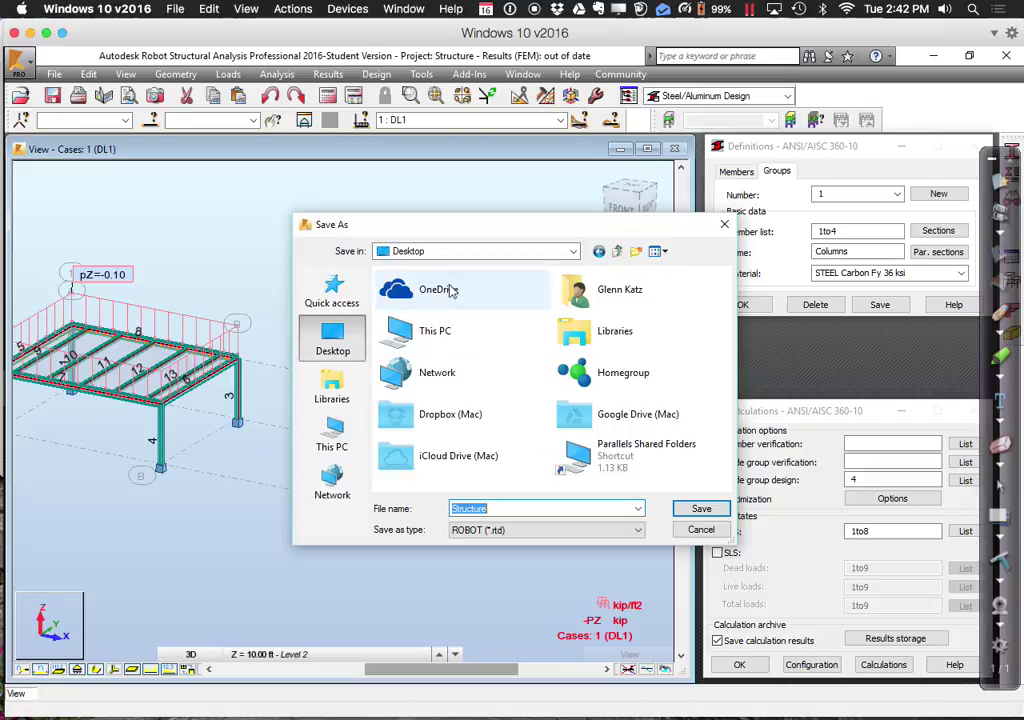
pyautogui.click(433, 252)
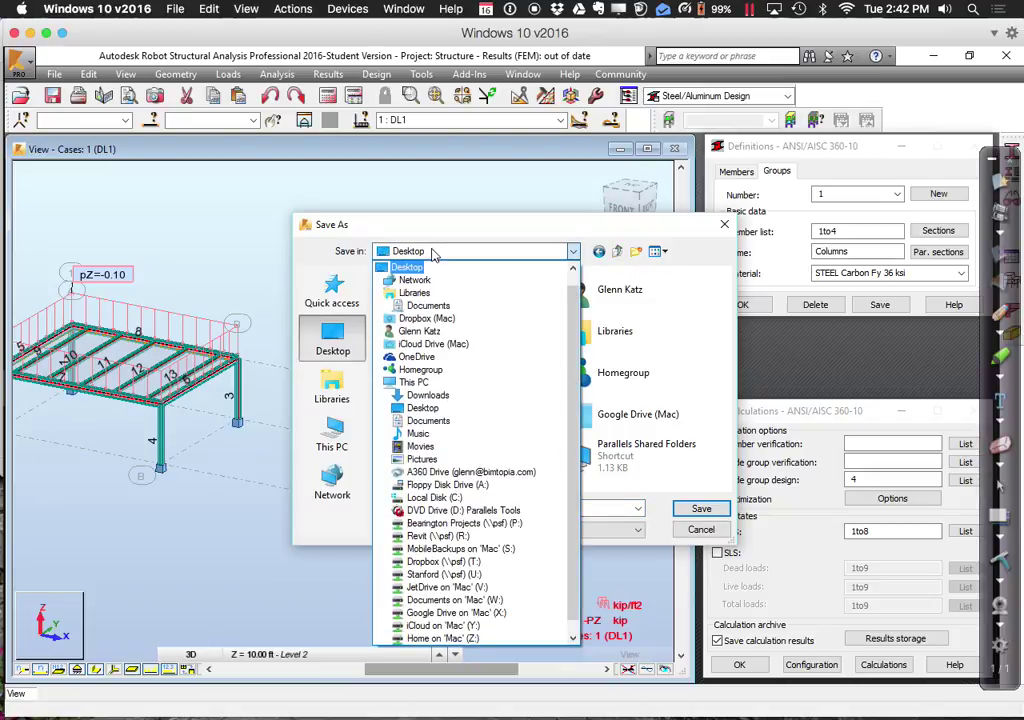
pyautogui.click(433, 252)
pyautogui.doubleClick(511, 507)
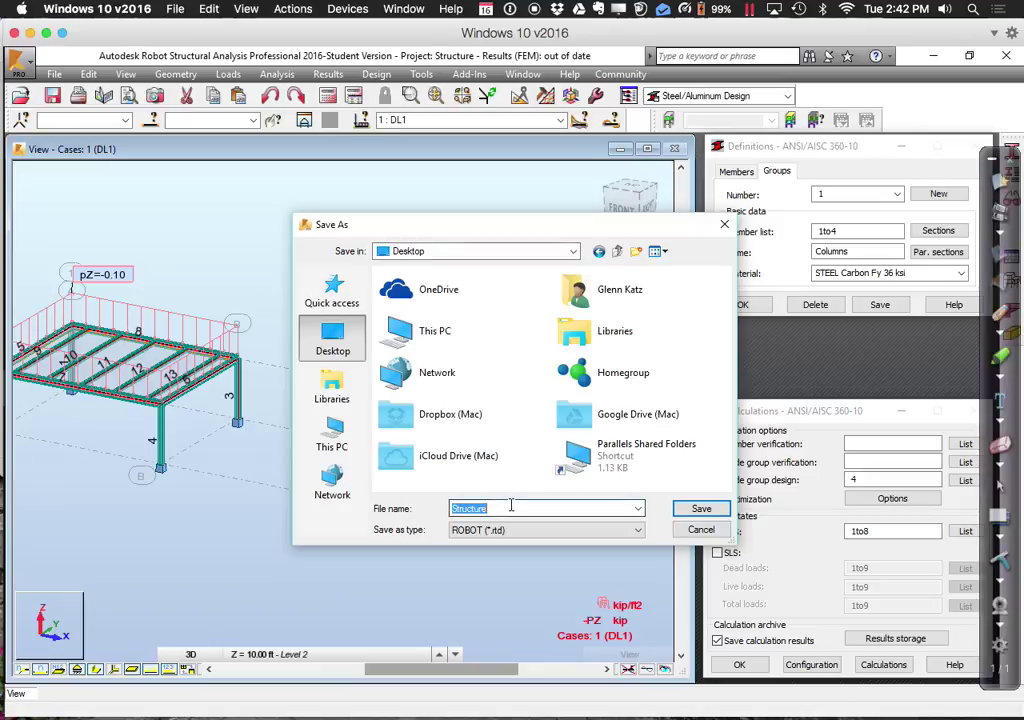
pyautogui.write('Sess')
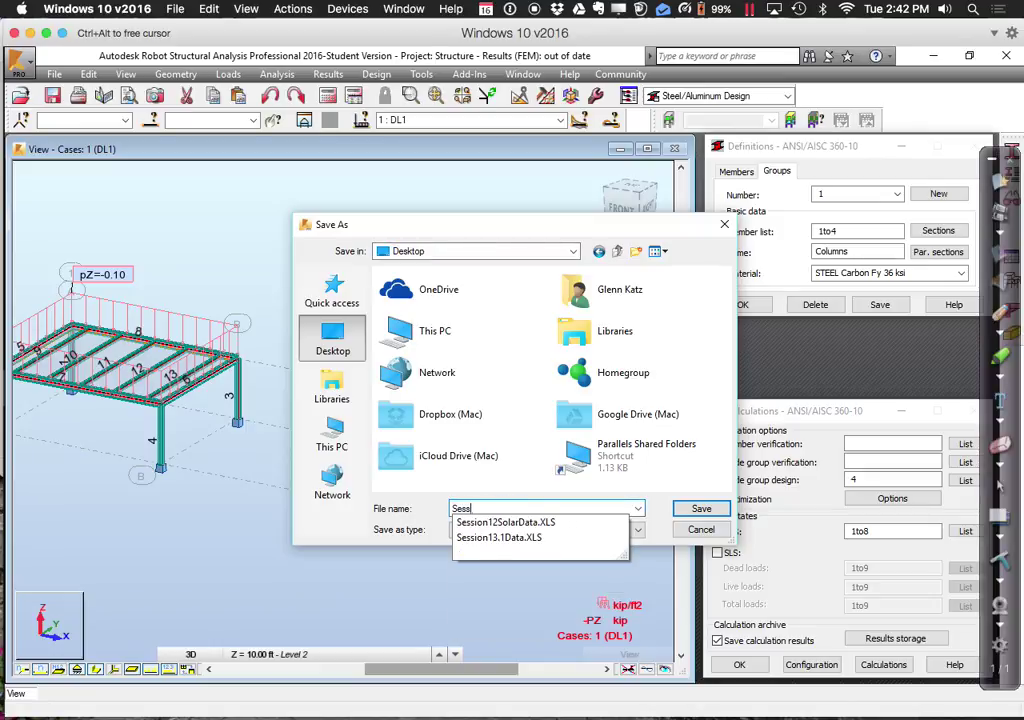
pyautogui.write('ion 13 - Optimized')
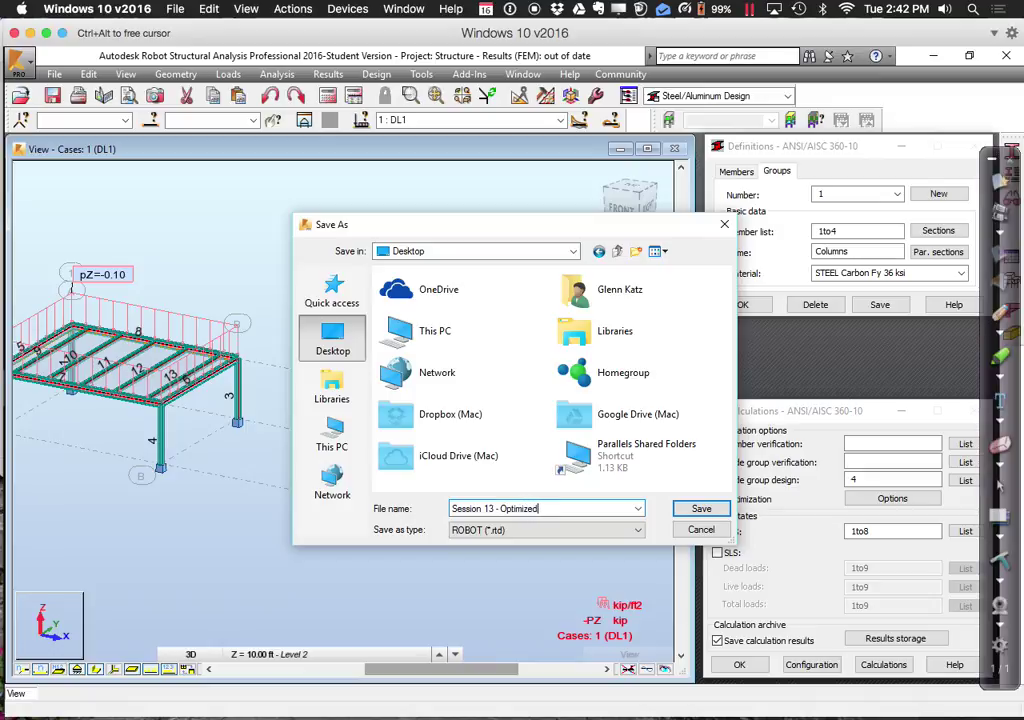
pyautogui.press('Return')
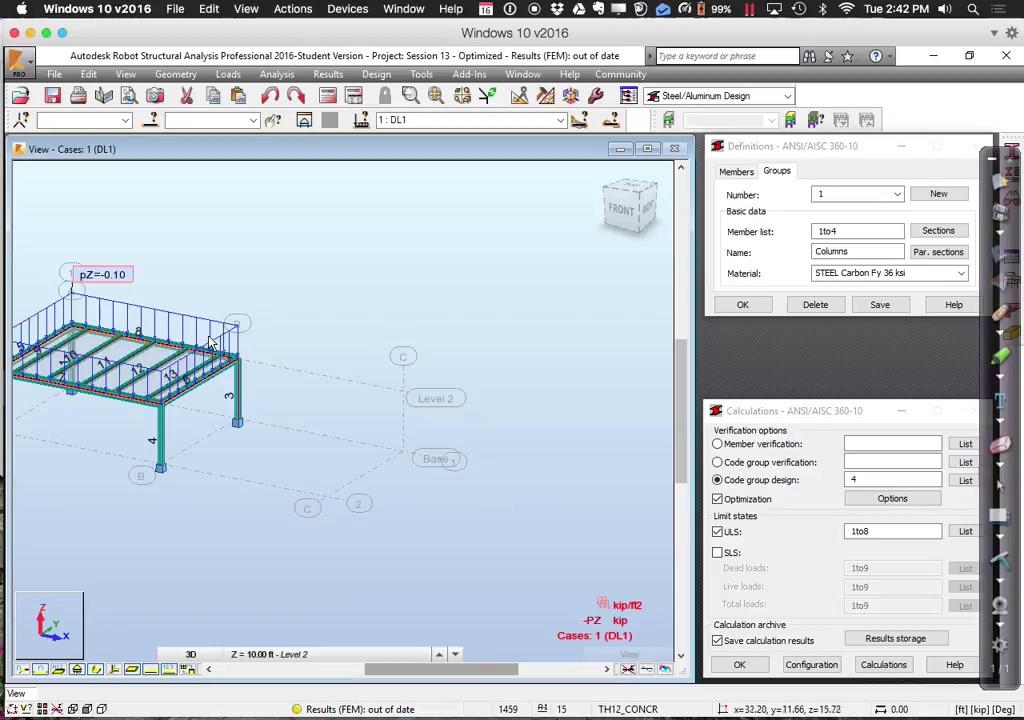
# - Switch to Revit and update the model from Robot through the Robot Structural Analysis Link with direct integration, skipping the events report
pyautogui.moveTo(4, 260)
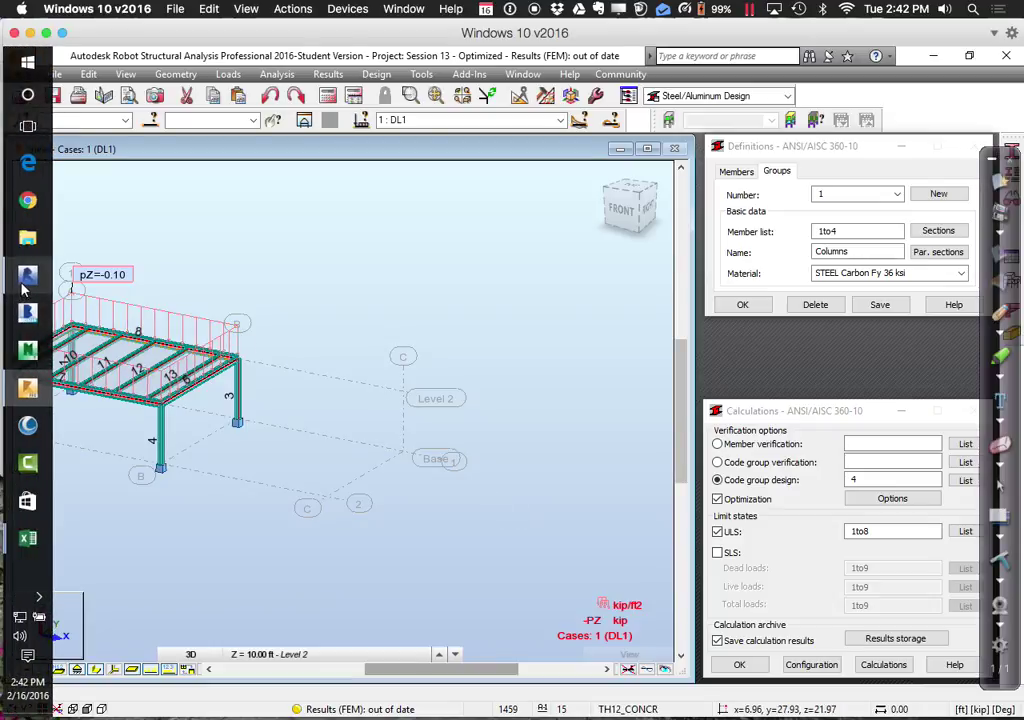
pyautogui.click(27, 285)
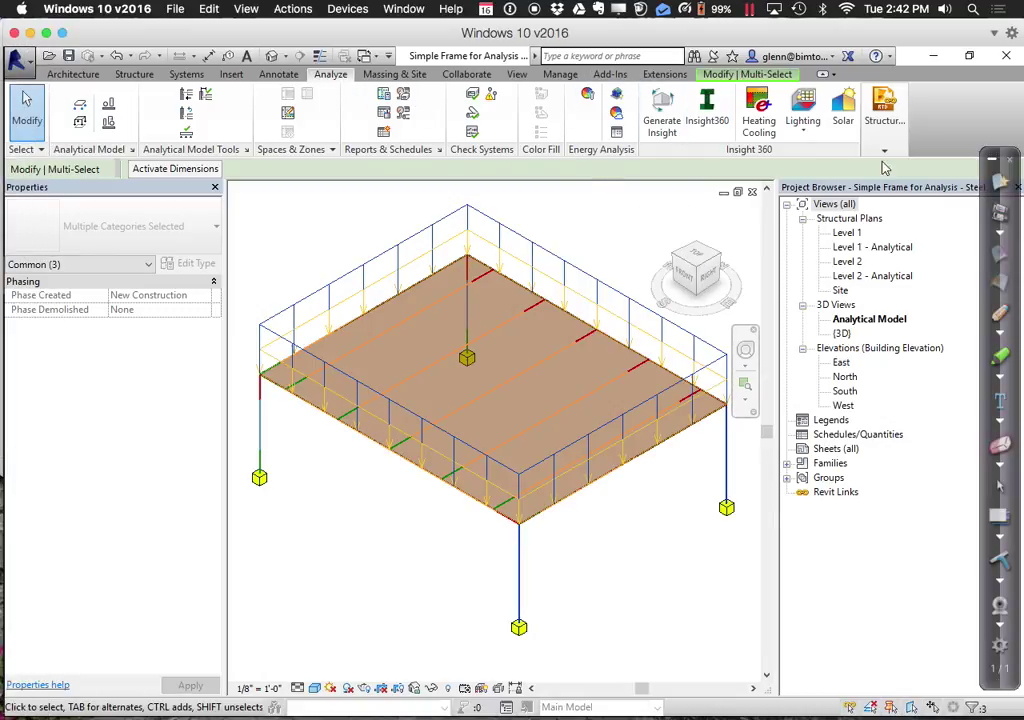
pyautogui.moveTo(887, 152)
pyautogui.click(858, 206)
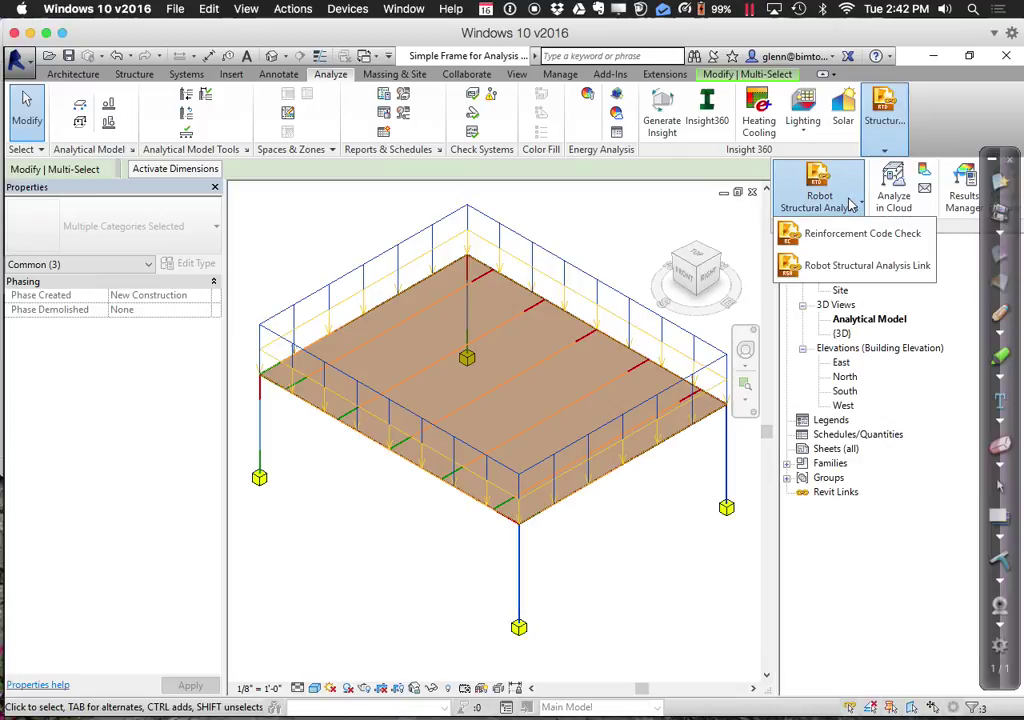
pyautogui.click(847, 265)
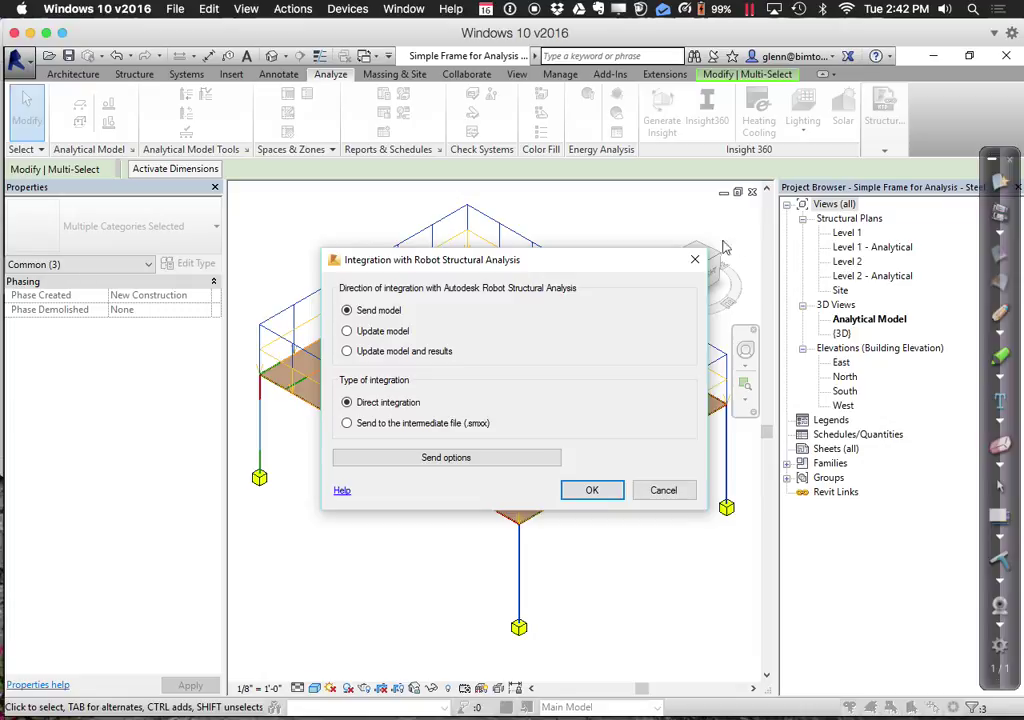
pyautogui.click(380, 338)
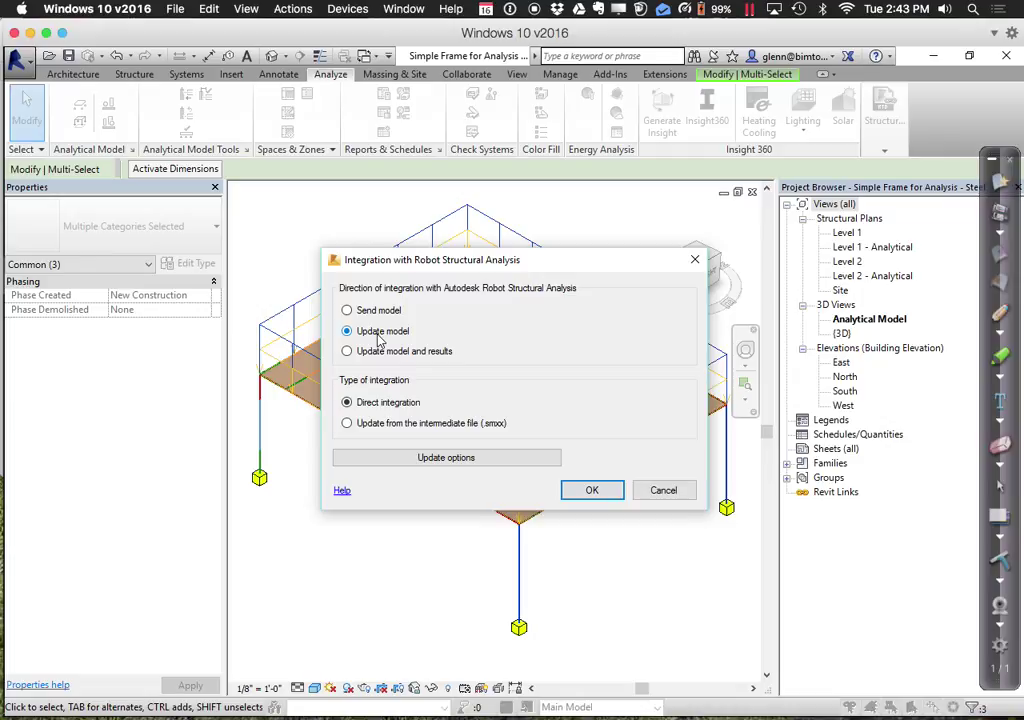
pyautogui.click(606, 492)
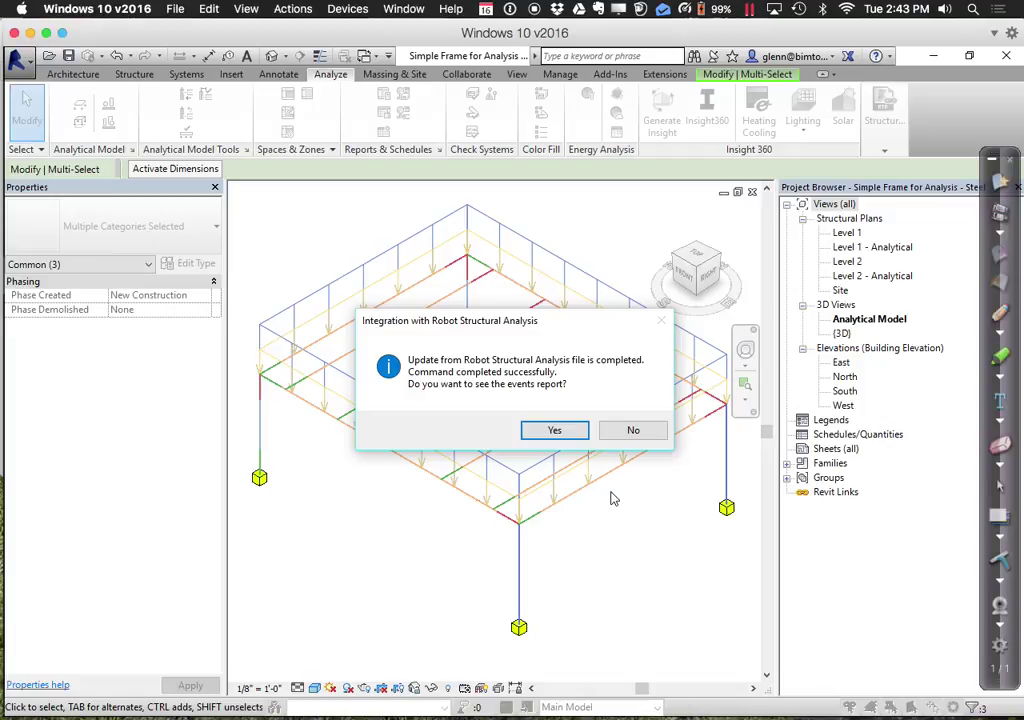
pyautogui.click(652, 430)
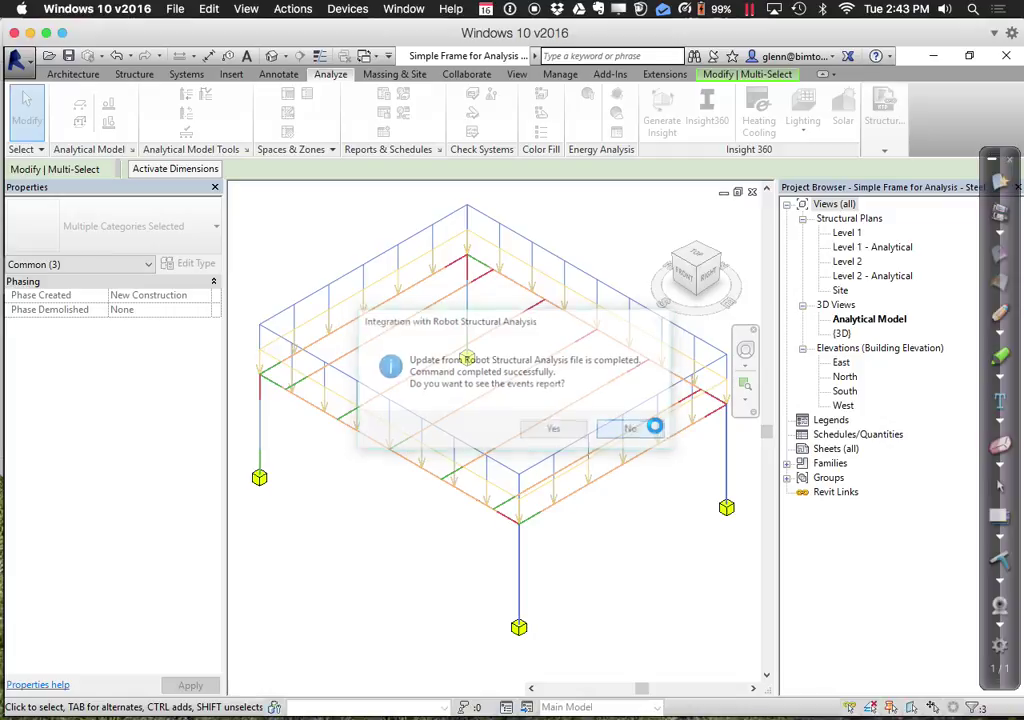
# - Open the {3D} view to display the updated steel frame
pyautogui.click(849, 338)
pyautogui.doubleClick(849, 338)
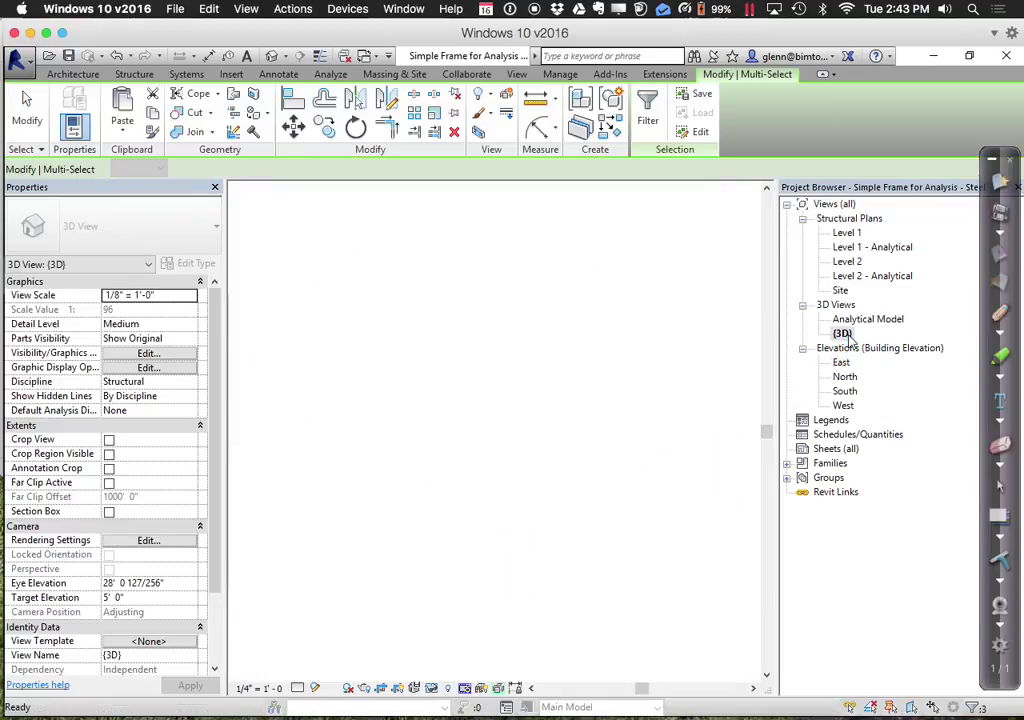
pyautogui.press('super+a')
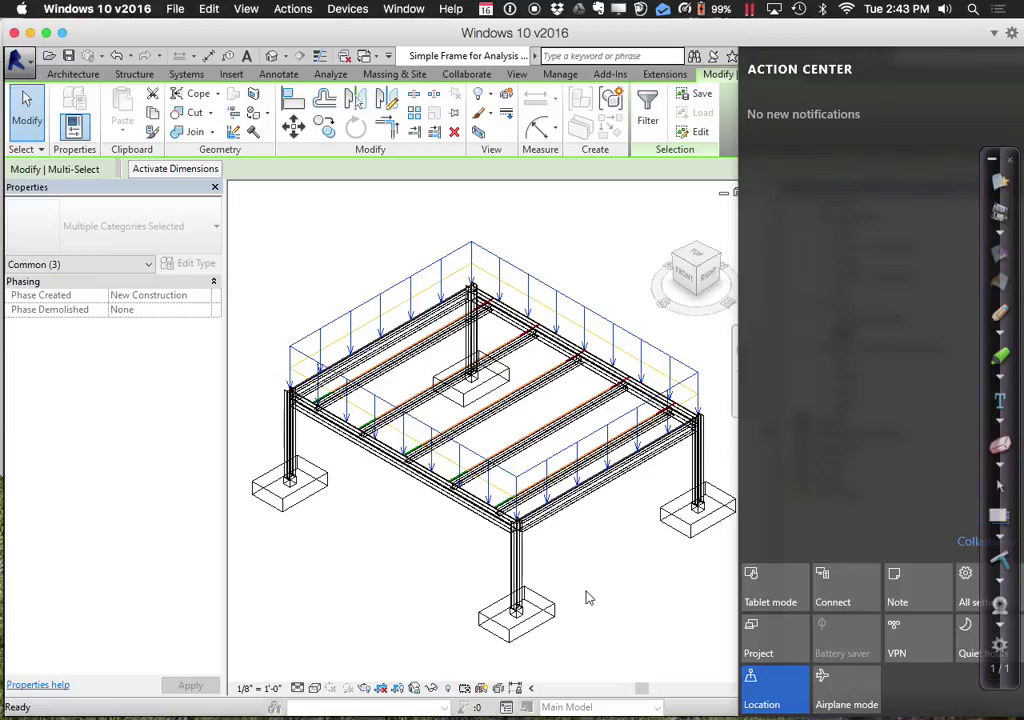
# - Inspect the section types of a middle joist, the front girder and the corner column at grid A-2 in the 3D view
pyautogui.click(587, 599)
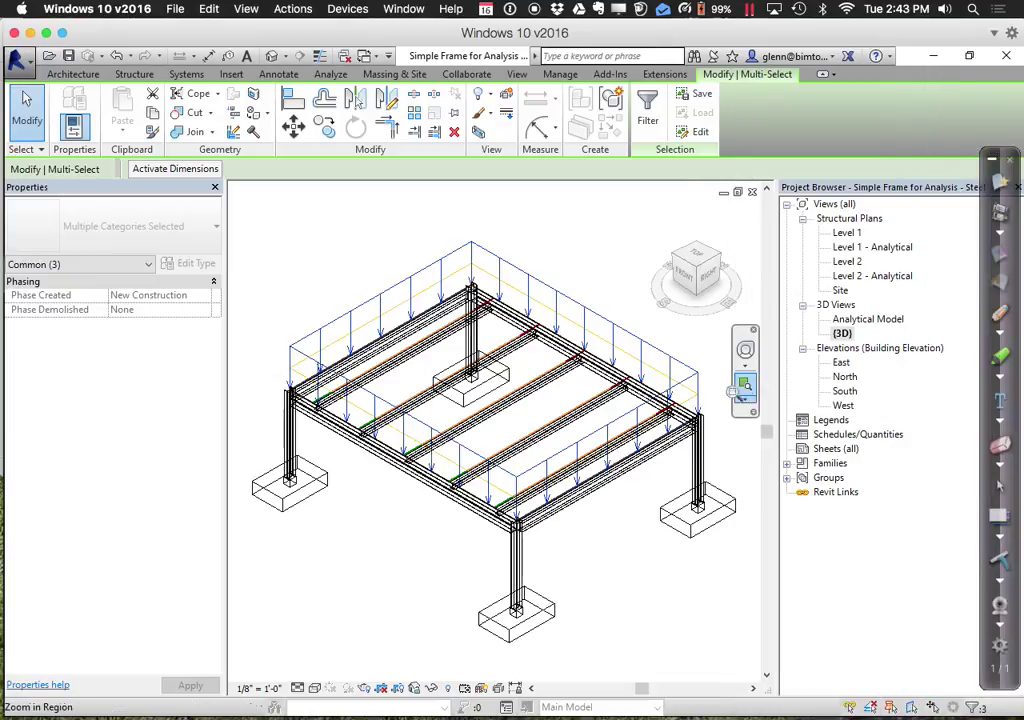
pyautogui.click(745, 383)
pyautogui.moveTo(254, 289); pyautogui.dragTo(568, 545)
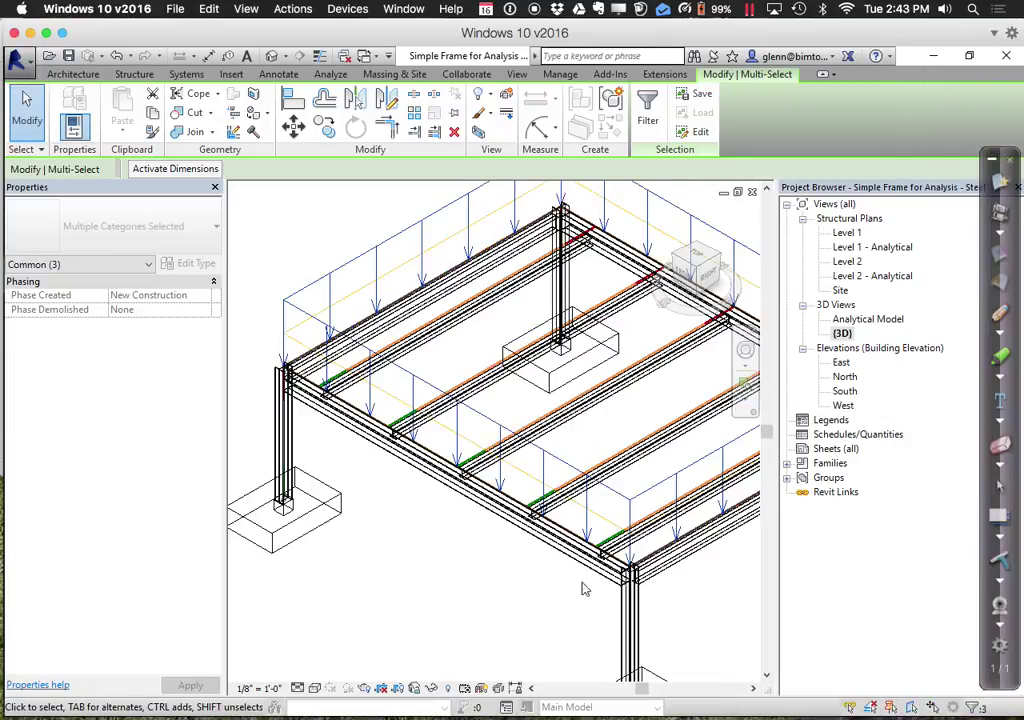
pyautogui.click(566, 430)
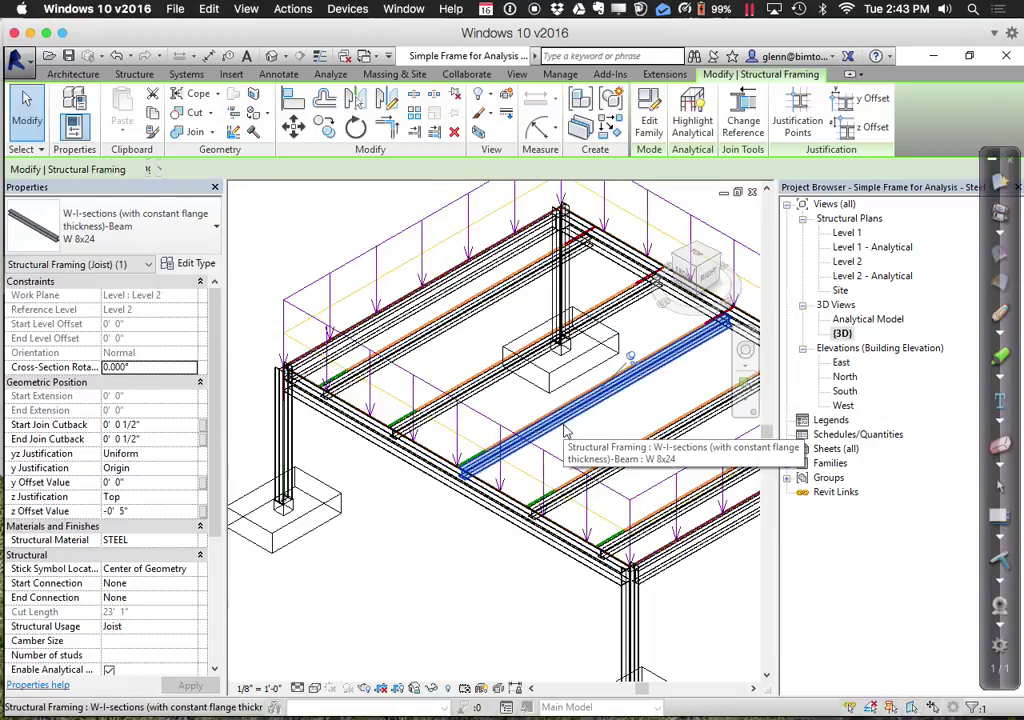
pyautogui.press('Escape')
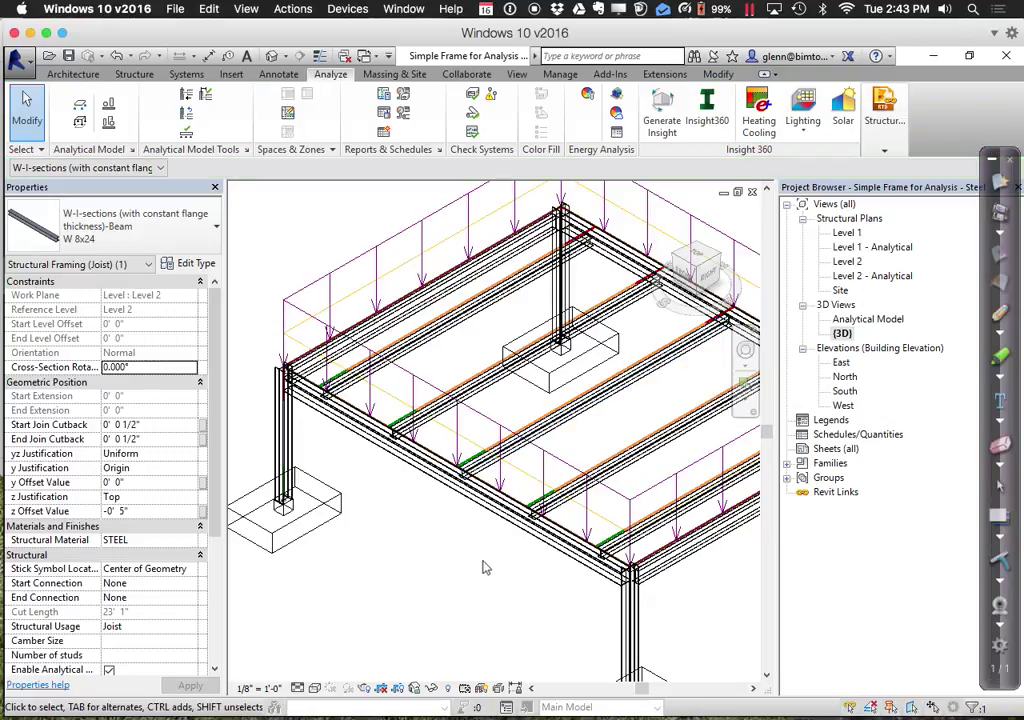
pyautogui.click(509, 527)
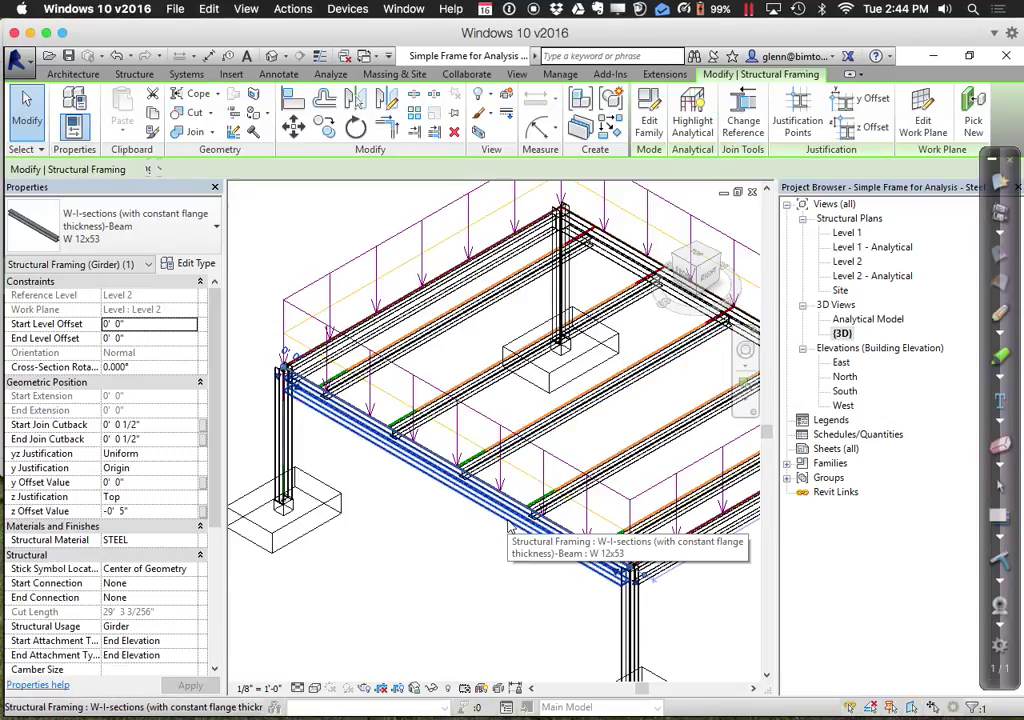
pyautogui.press('Escape')
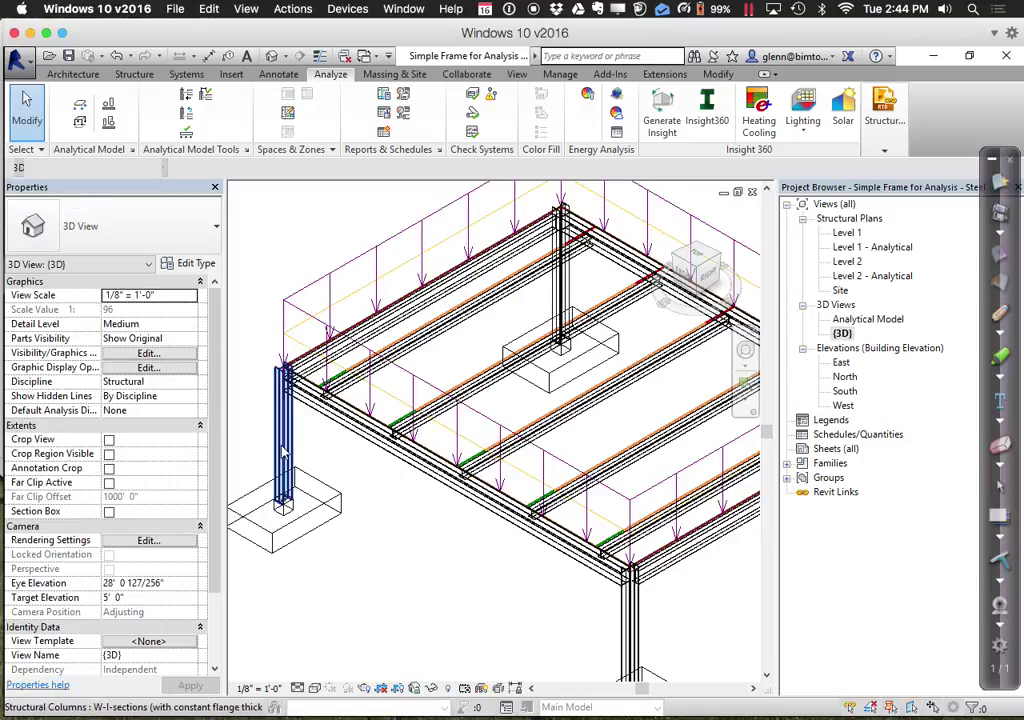
pyautogui.click(283, 452)
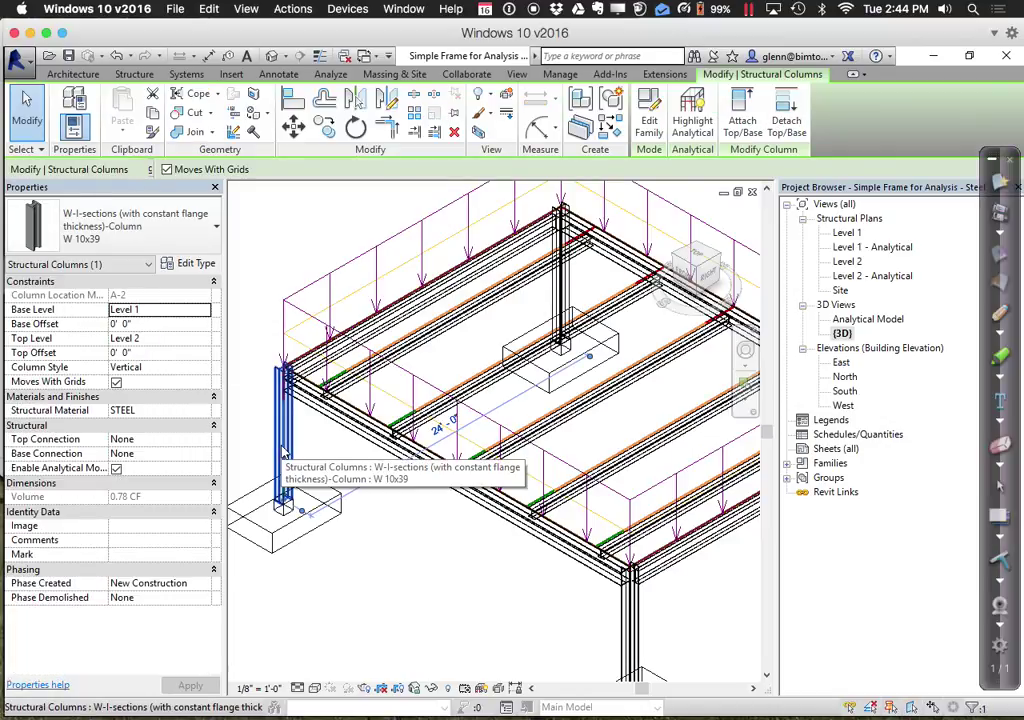
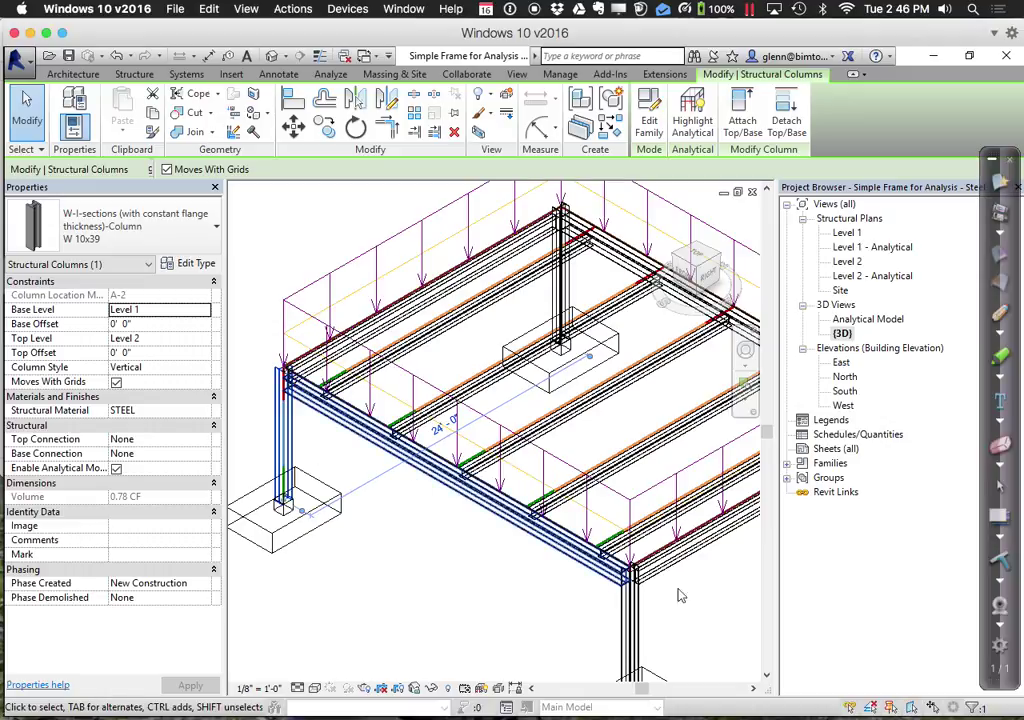
# - Extend the grid B girder past grid line 2 as a cantilever in the Level 2 plan, and return to the 3D view without saving
pyautogui.click(752, 692)
pyautogui.click(752, 692)
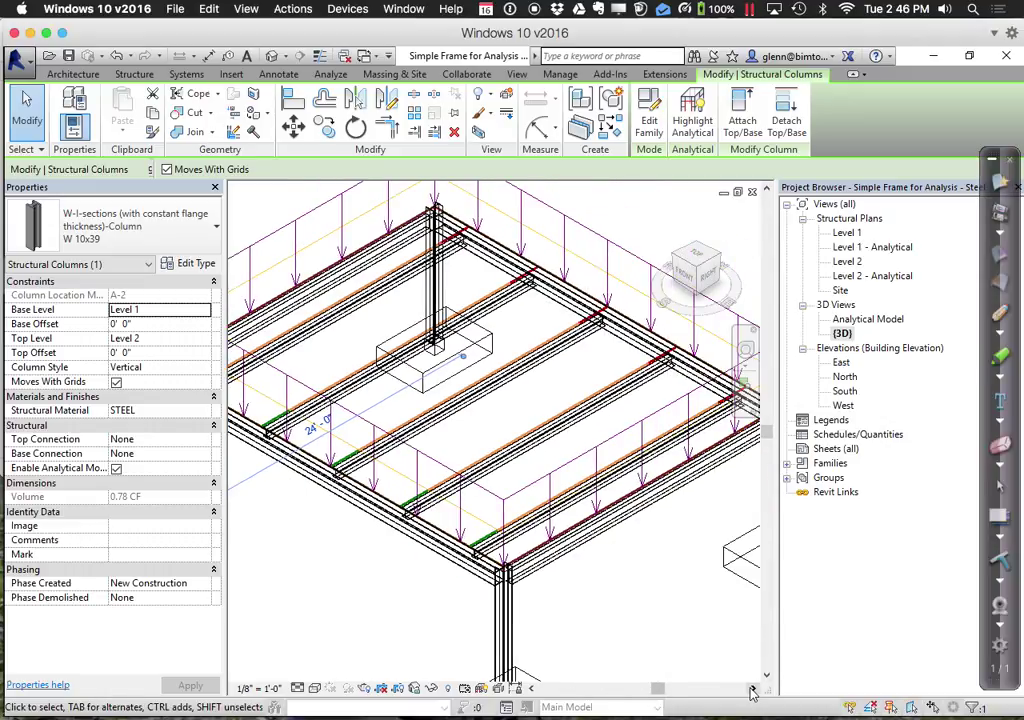
pyautogui.click(752, 692)
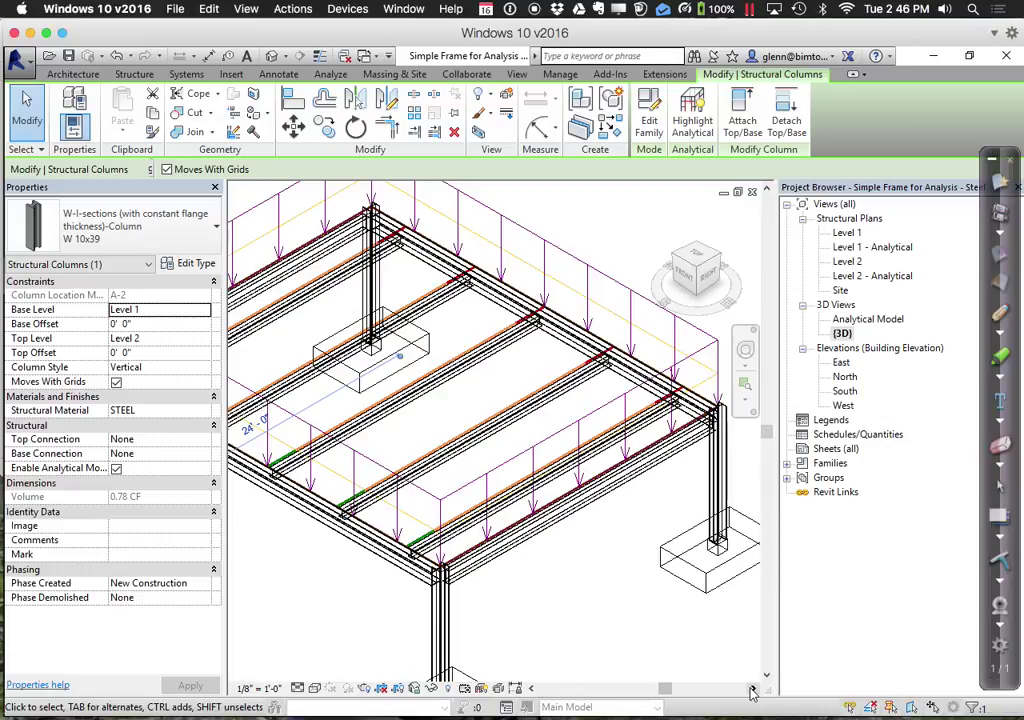
pyautogui.click(469, 580)
pyautogui.click(847, 262)
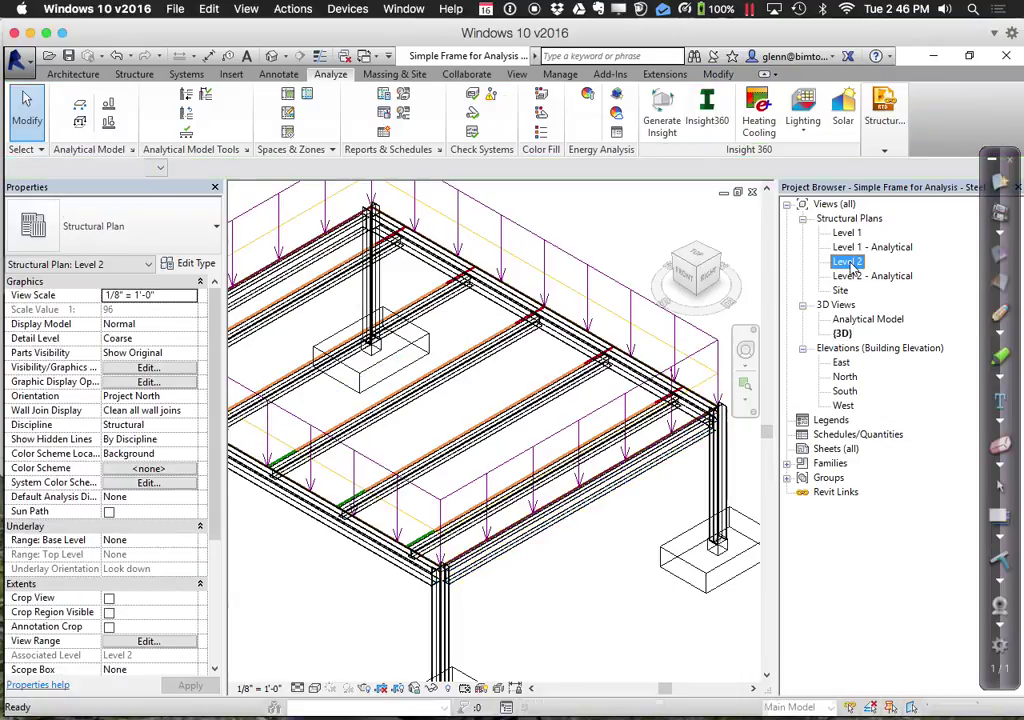
pyautogui.doubleClick(847, 262)
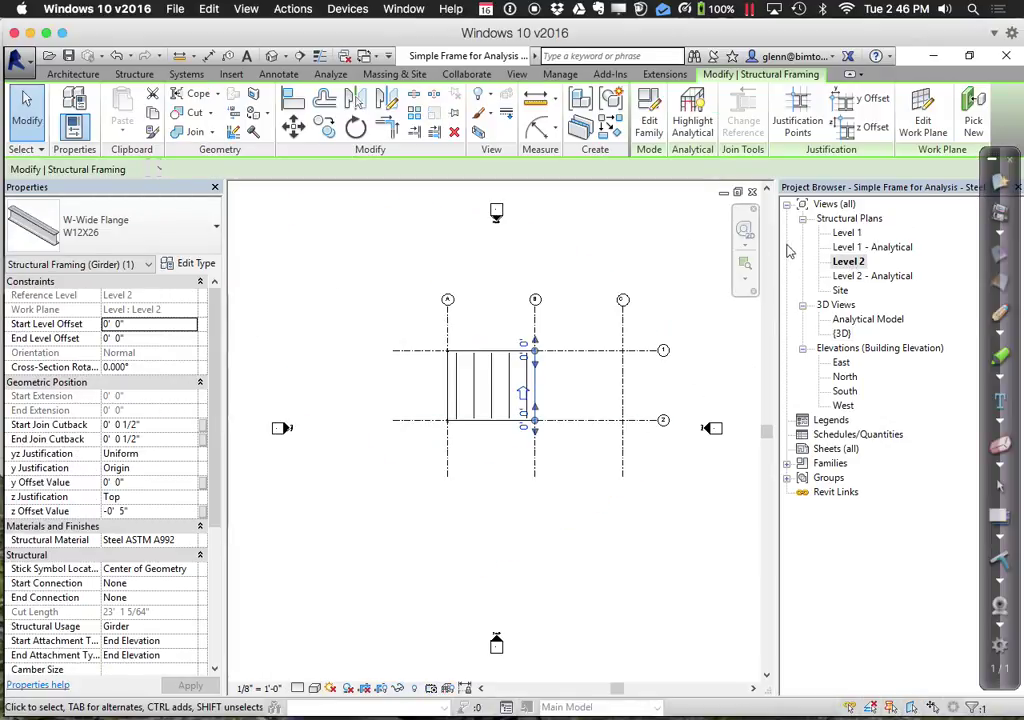
pyautogui.click(744, 263)
pyautogui.moveTo(483, 344); pyautogui.dragTo(586, 511)
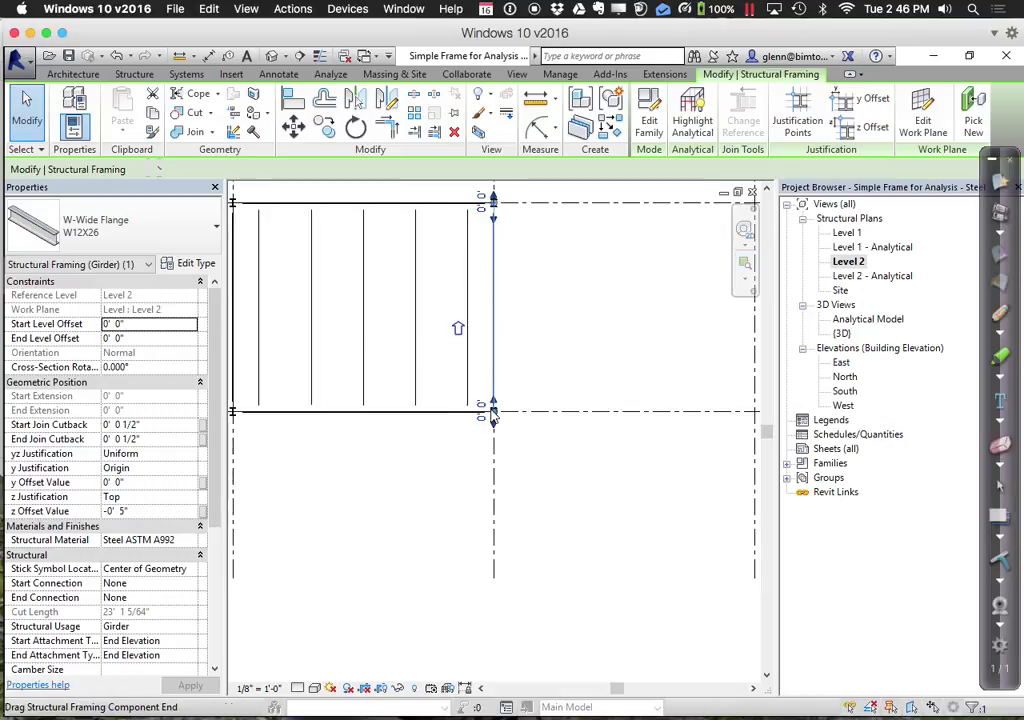
pyautogui.moveTo(492, 417); pyautogui.dragTo(492, 466)
pyautogui.click(544, 519)
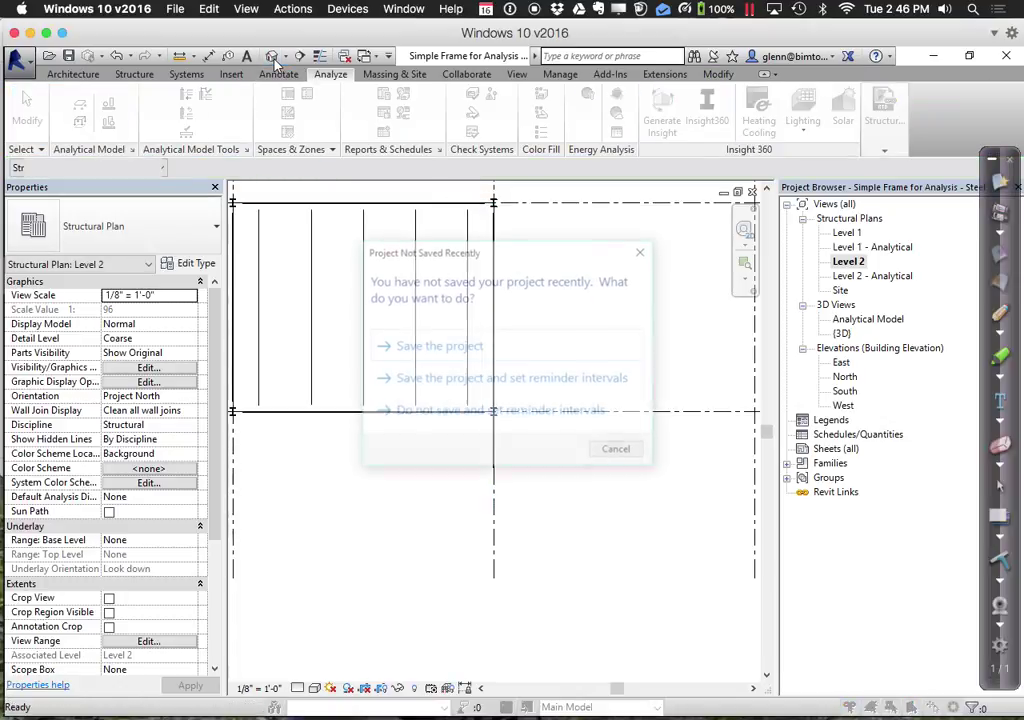
pyautogui.click(645, 450)
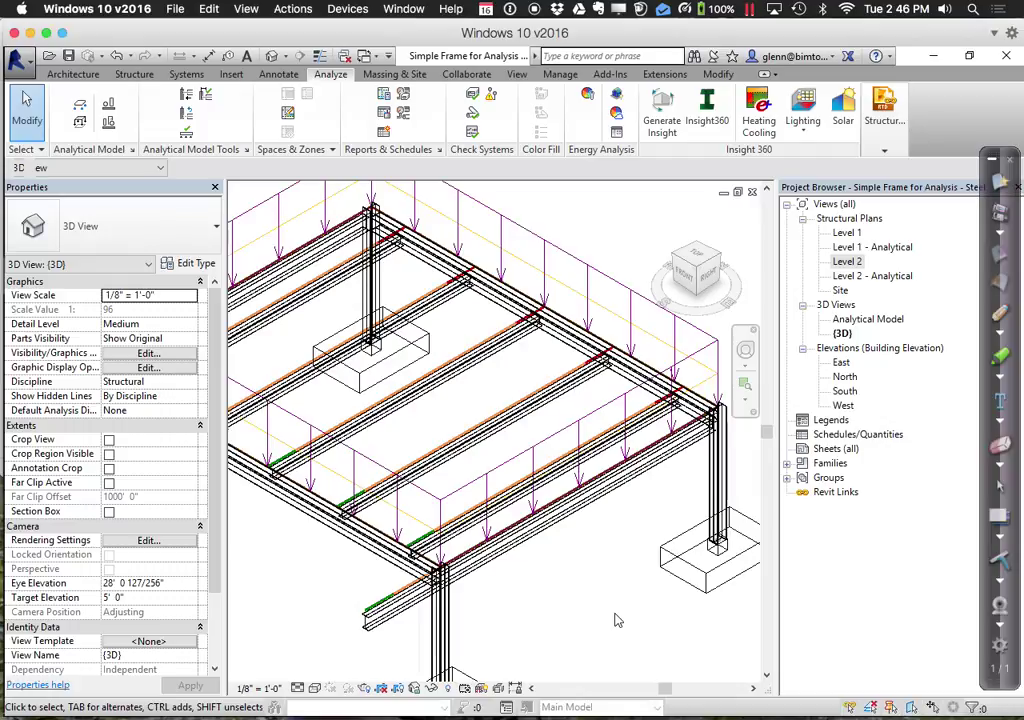
# - Duplicate the default {3D} view without detailing
pyautogui.click(766, 676)
pyautogui.click(766, 676)
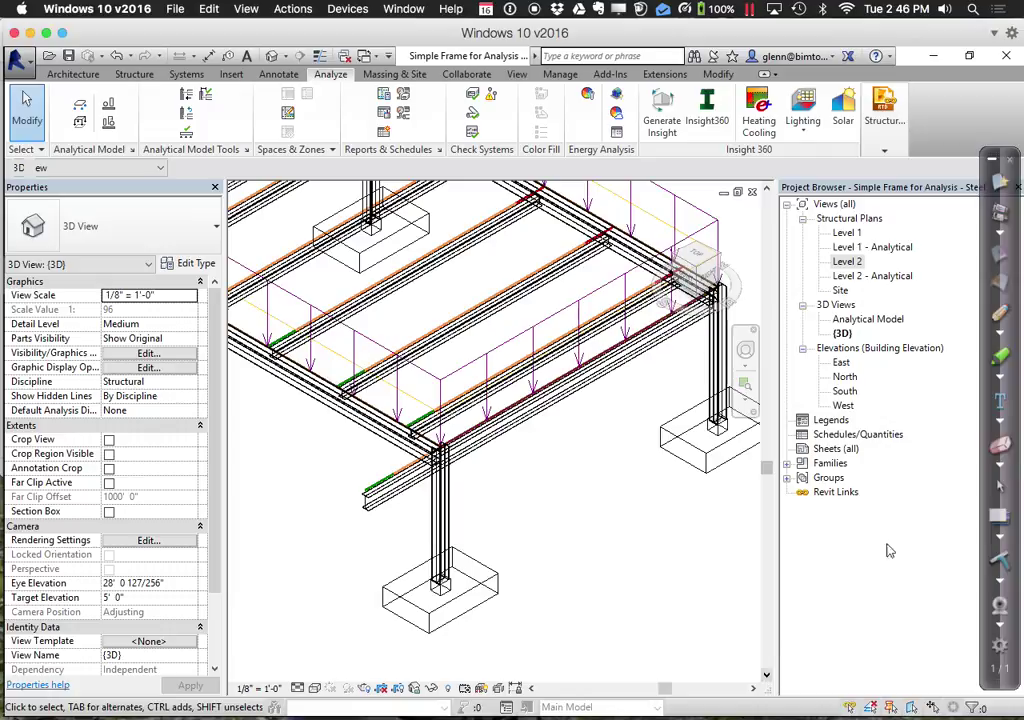
pyautogui.click(843, 334)
pyautogui.rightClick(843, 334)
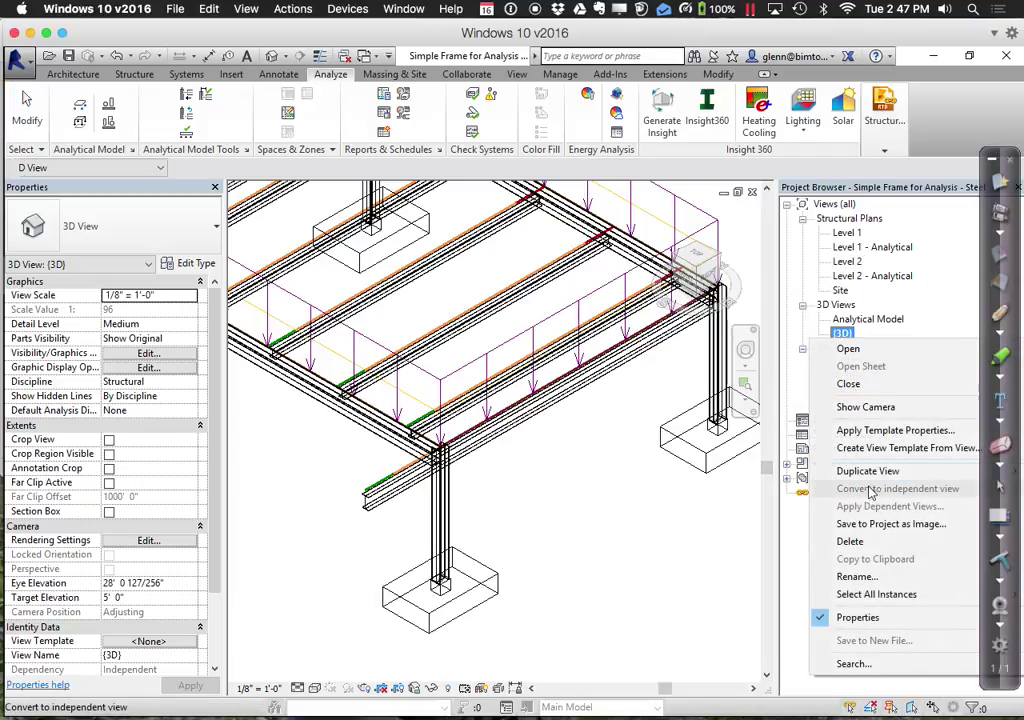
pyautogui.moveTo(880, 471)
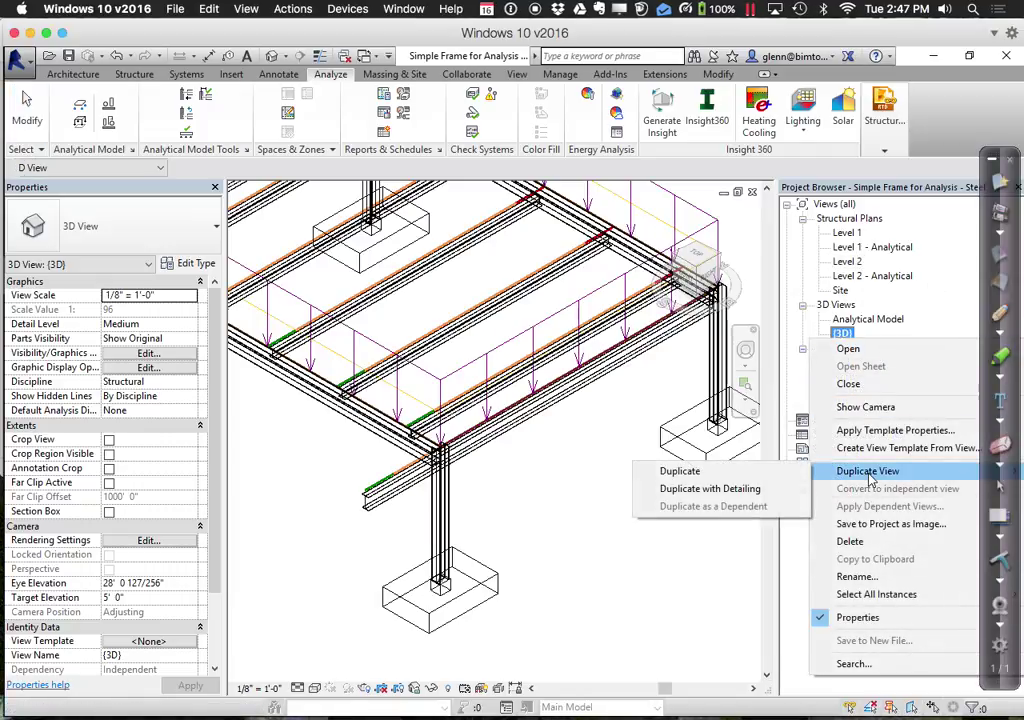
pyautogui.click(745, 476)
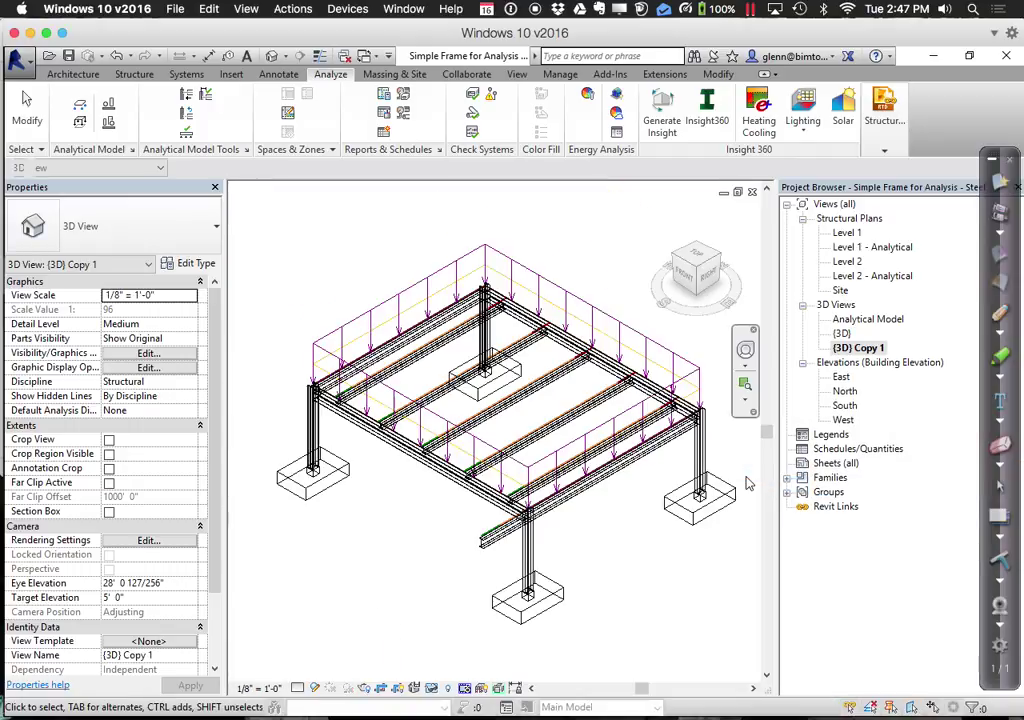
# - Rename the duplicated 3D view as Elements to Analyze
pyautogui.rightClick(864, 349)
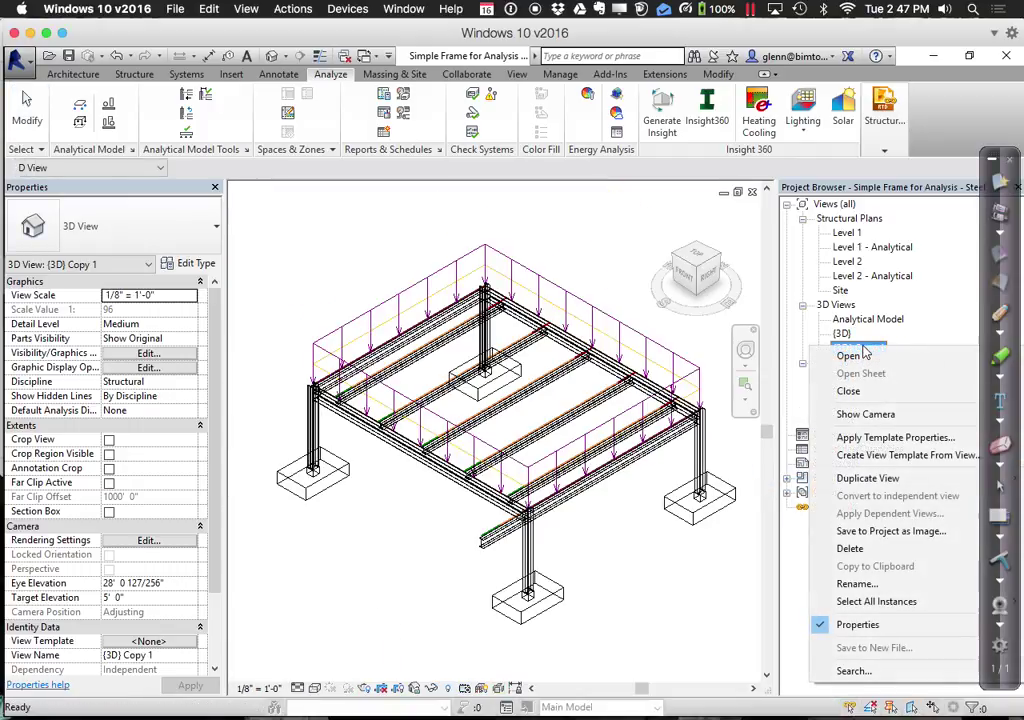
pyautogui.click(882, 589)
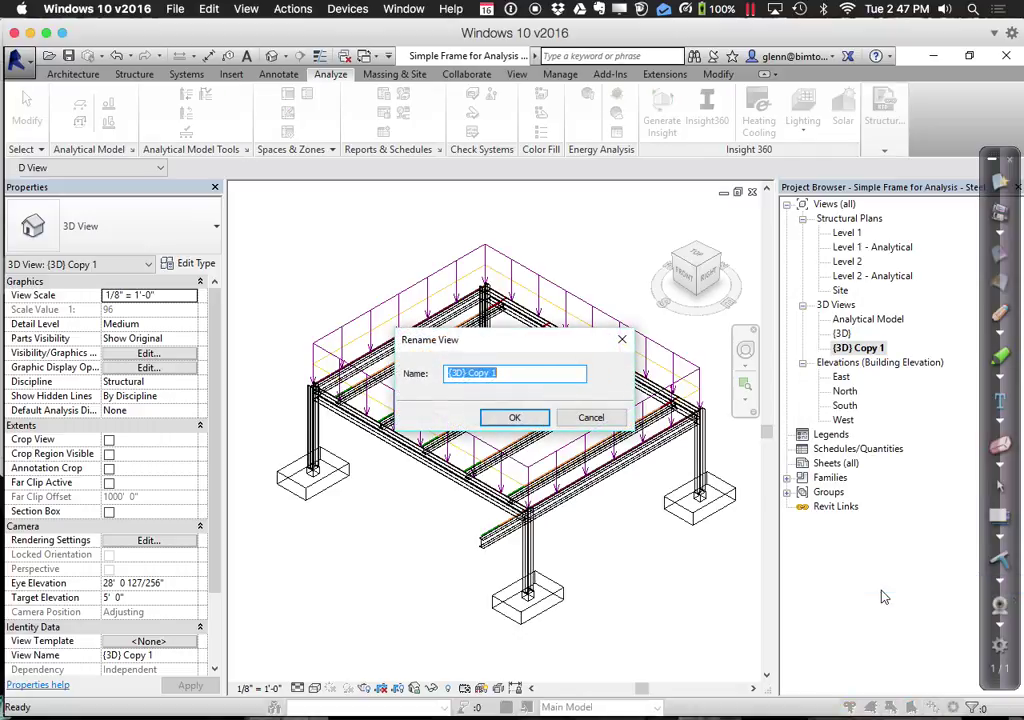
pyautogui.write('Elements to An')
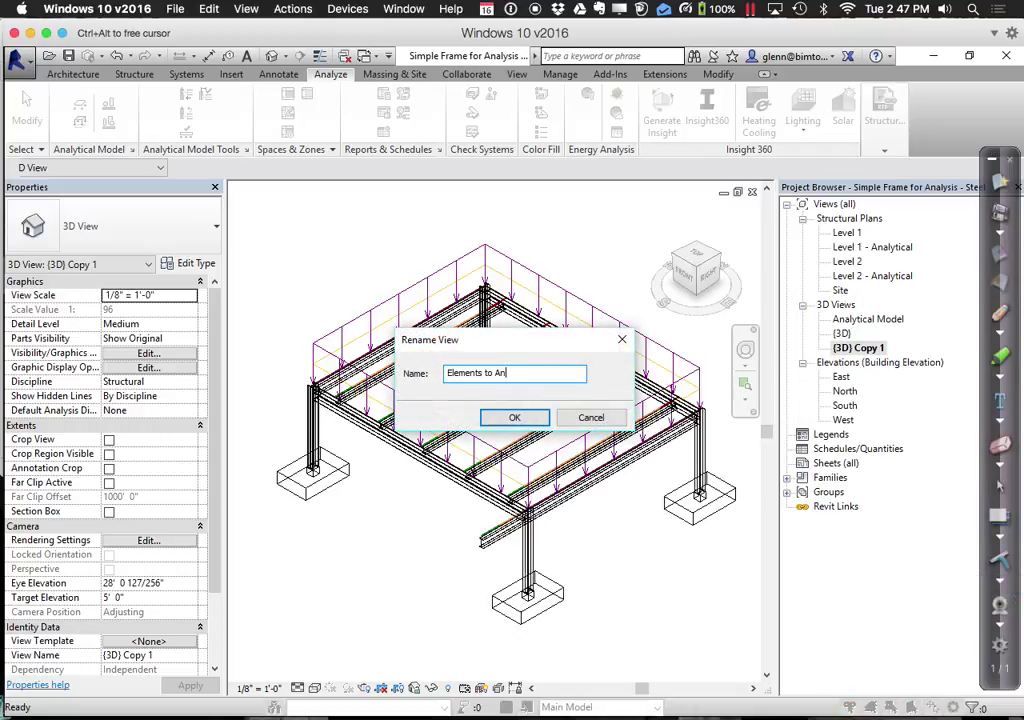
pyautogui.write('alyze')
pyautogui.press('Return')
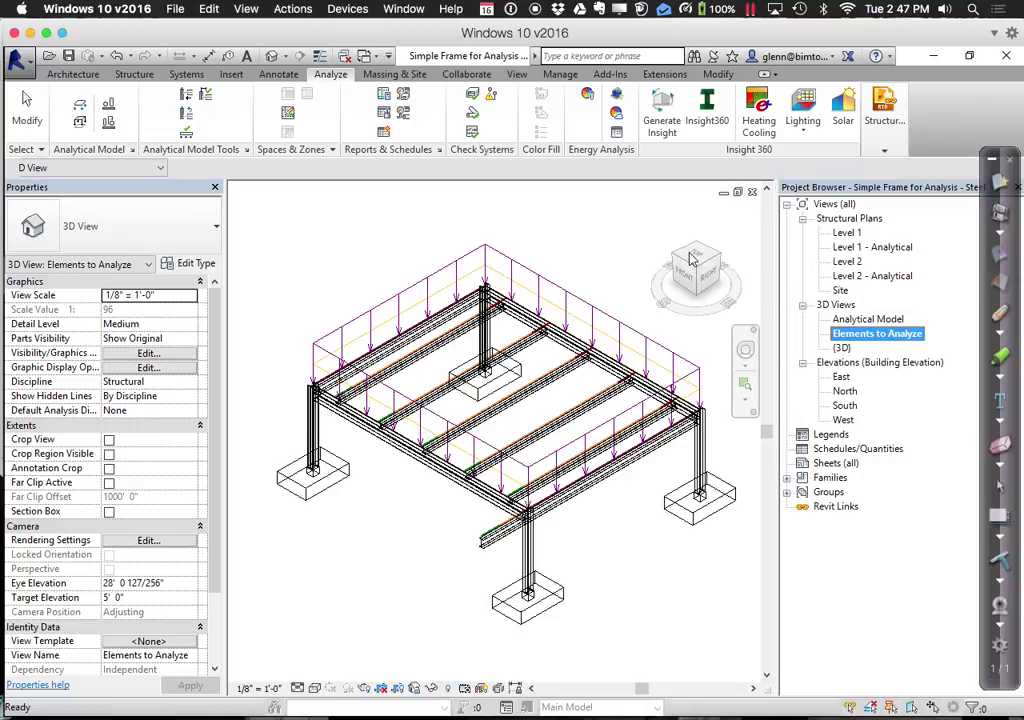
# - Hide the joists, the grid A girder and the grid A columns with their footings in this view, selecting them from the top orientation
pyautogui.click(640, 250)
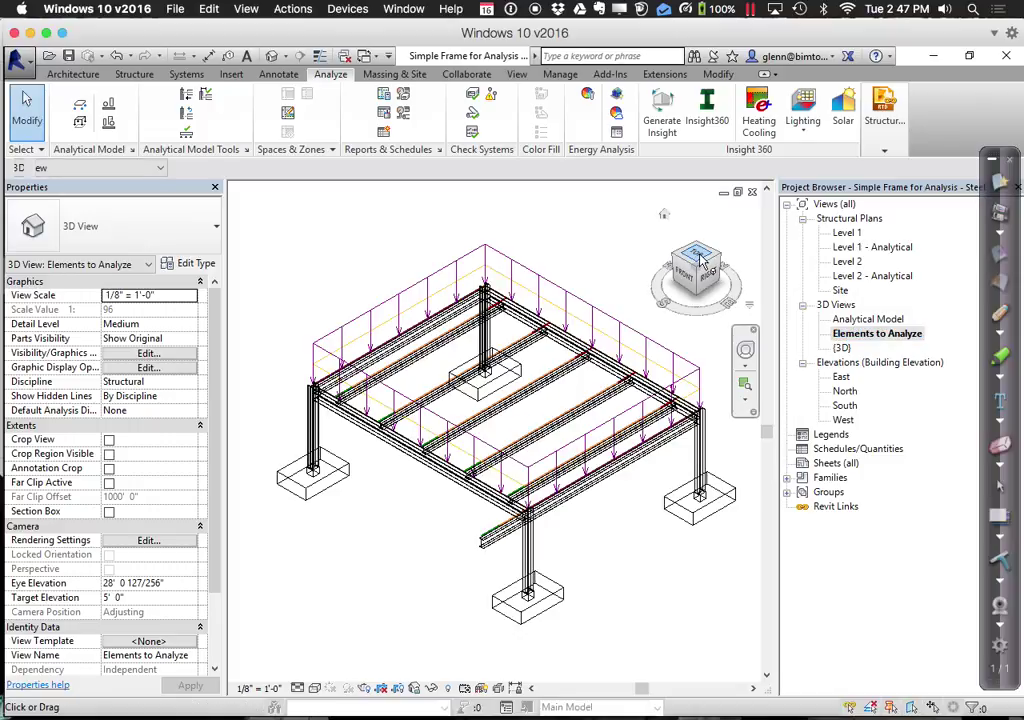
pyautogui.click(698, 254)
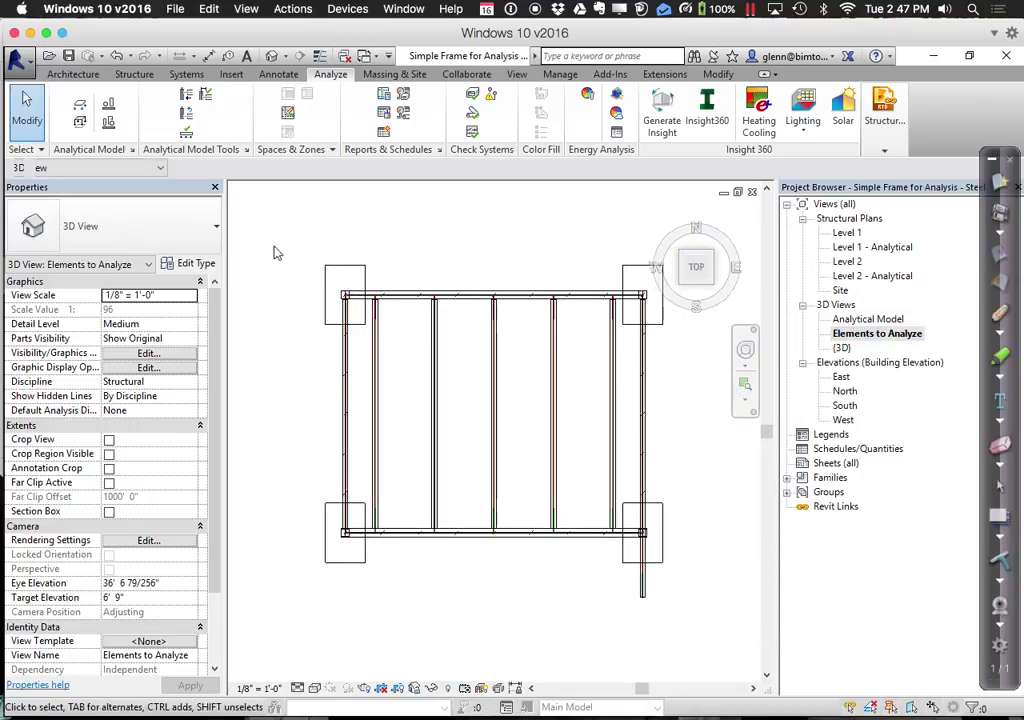
pyautogui.moveTo(277, 253); pyautogui.dragTo(622, 612)
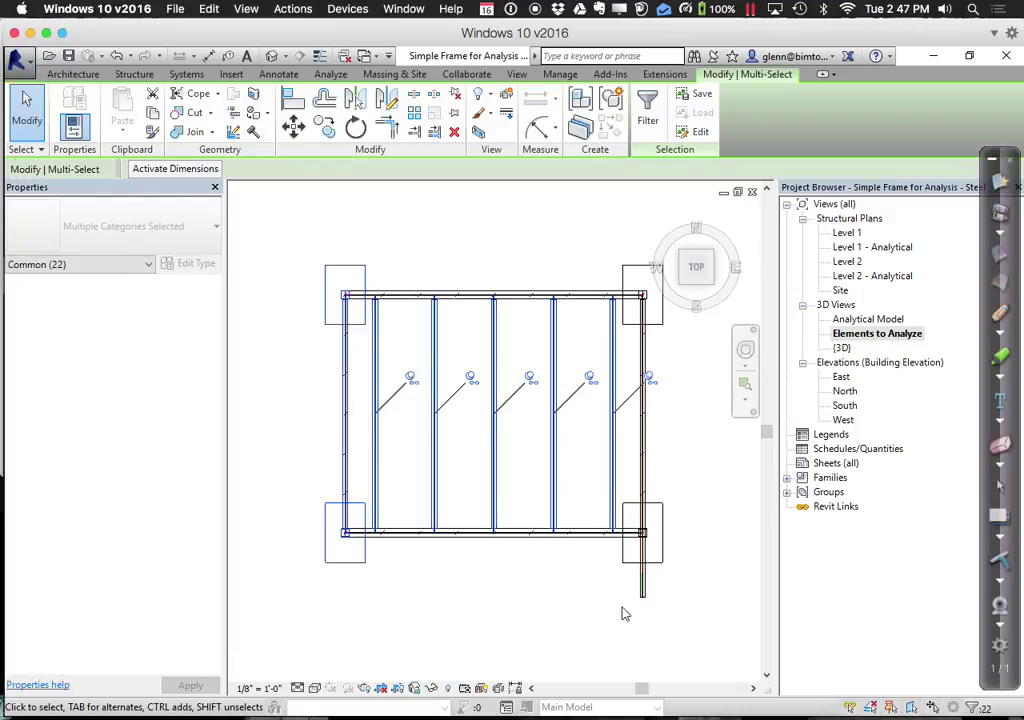
pyautogui.rightClick(491, 430)
pyautogui.moveTo(650, 440)
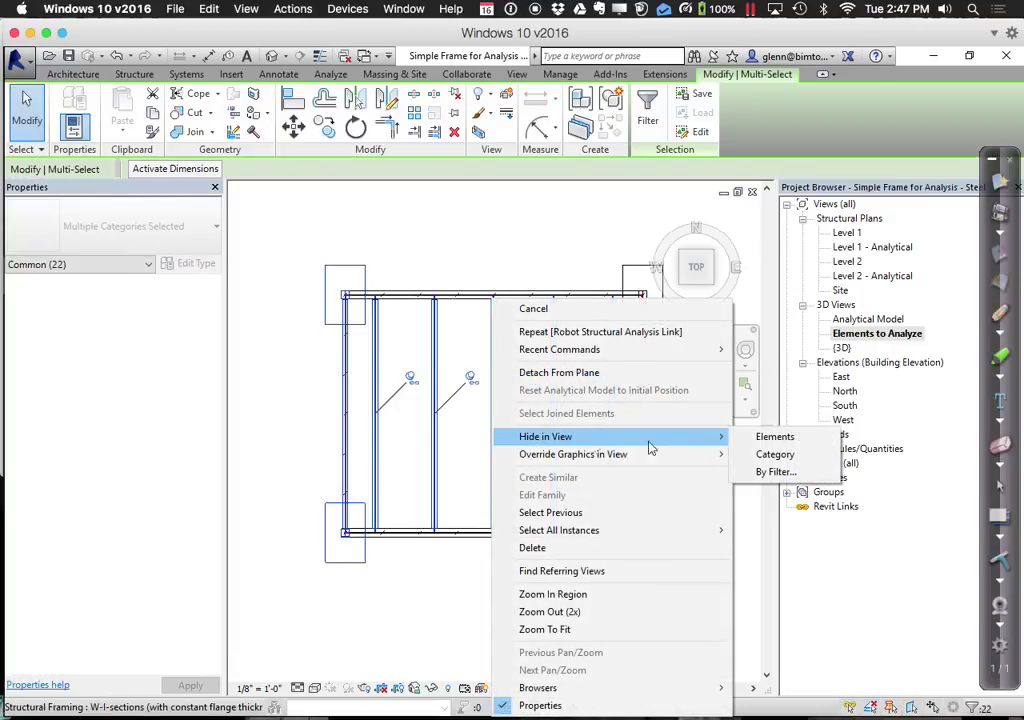
pyautogui.click(774, 436)
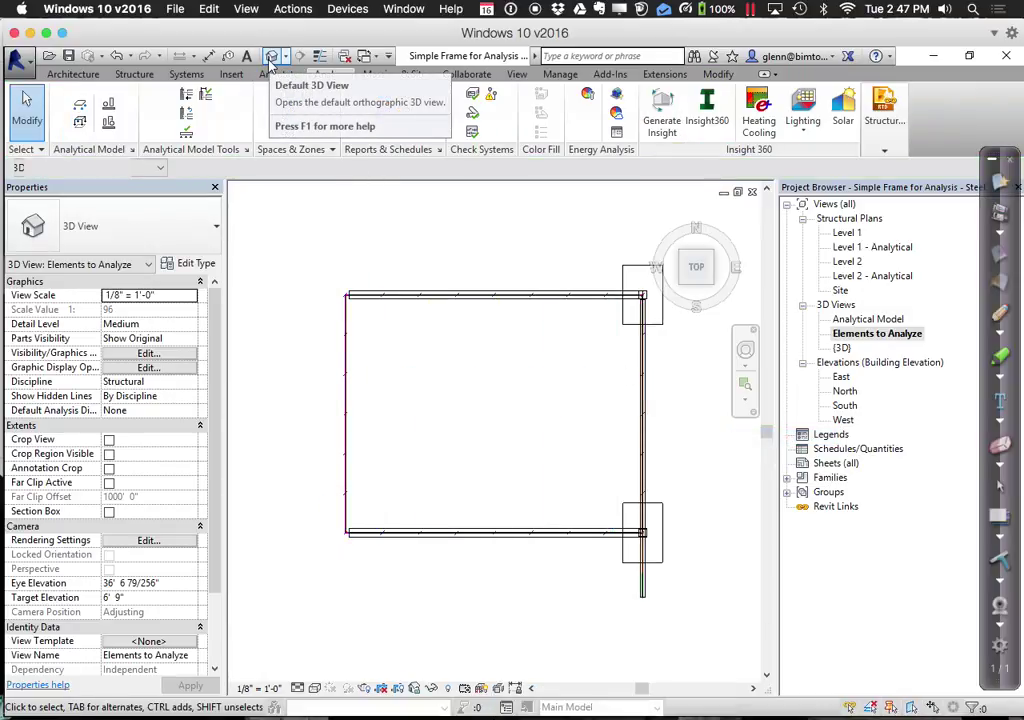
# - Turn the model to the front-left isometric orientation and hide the front girder along grid 2 in the view
pyautogui.moveTo(697, 268); pyautogui.dragTo(686, 288)
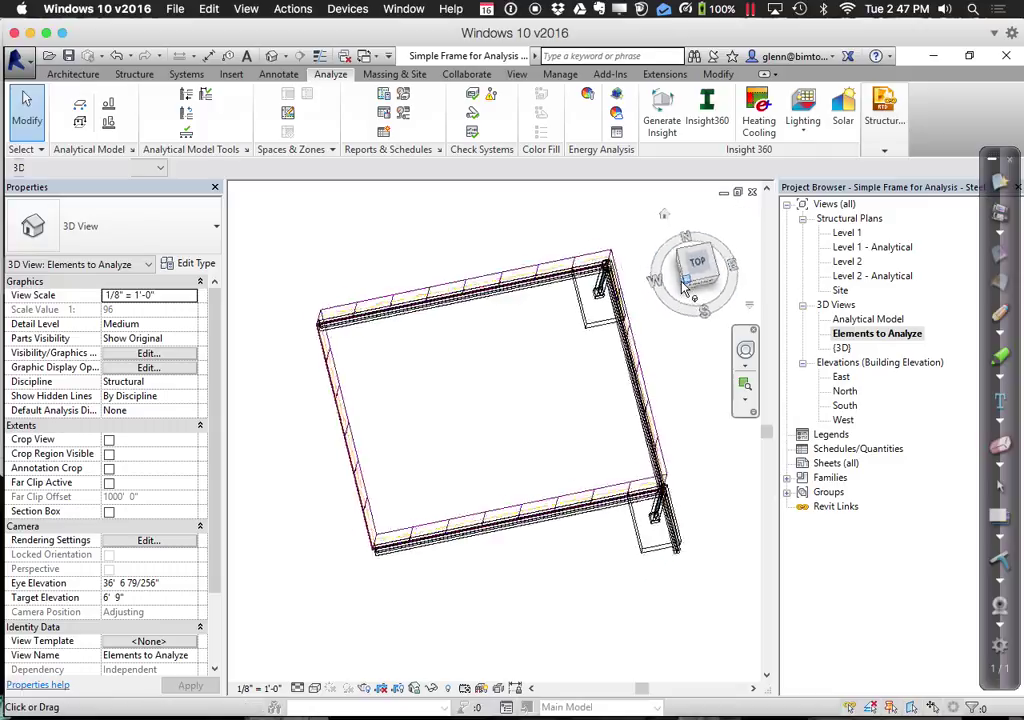
pyautogui.click(686, 286)
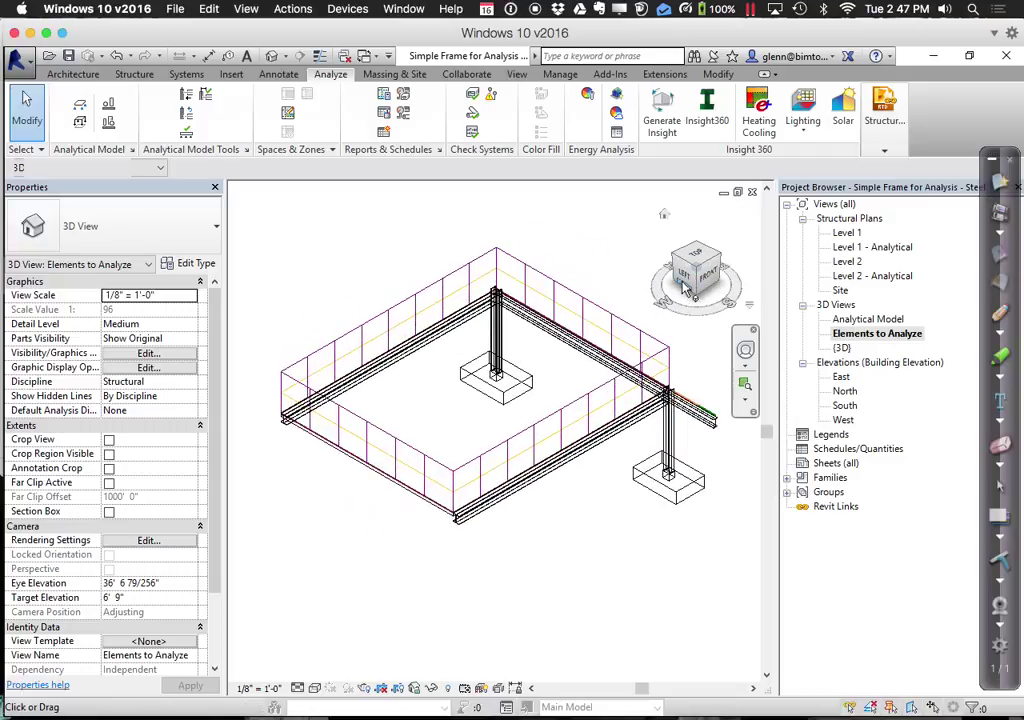
pyautogui.rightClick(592, 452)
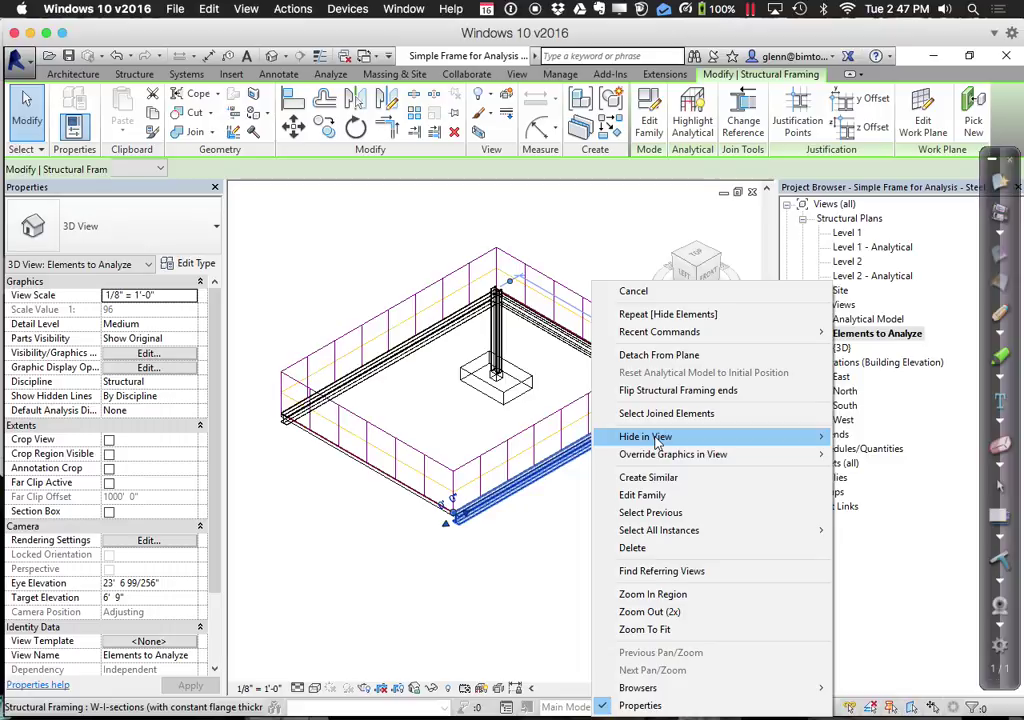
pyautogui.moveTo(734, 442)
pyautogui.click(885, 434)
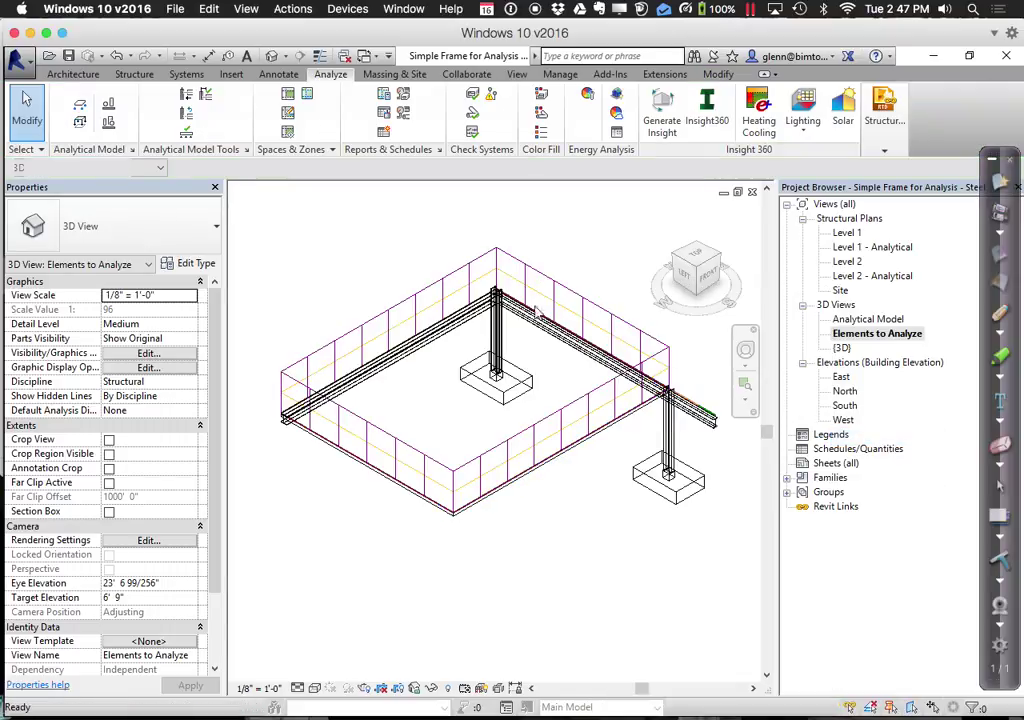
# - Hide the remaining W 12x53 girder along the floor's back-left edge in this view
pyautogui.click(361, 405)
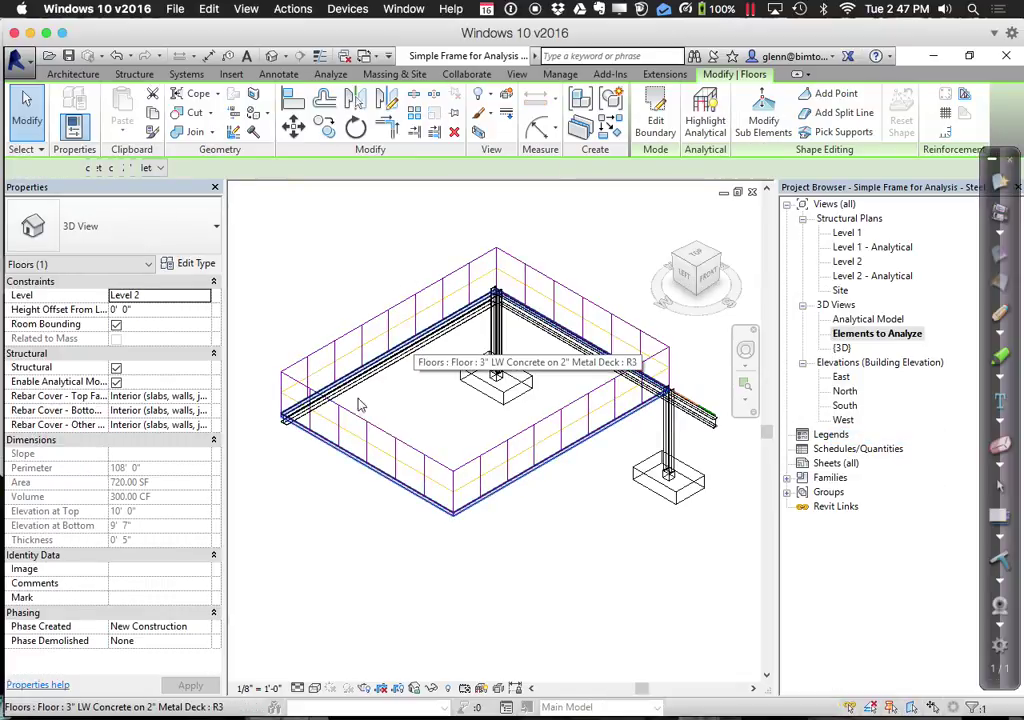
pyautogui.press('Escape')
pyautogui.click(283, 434)
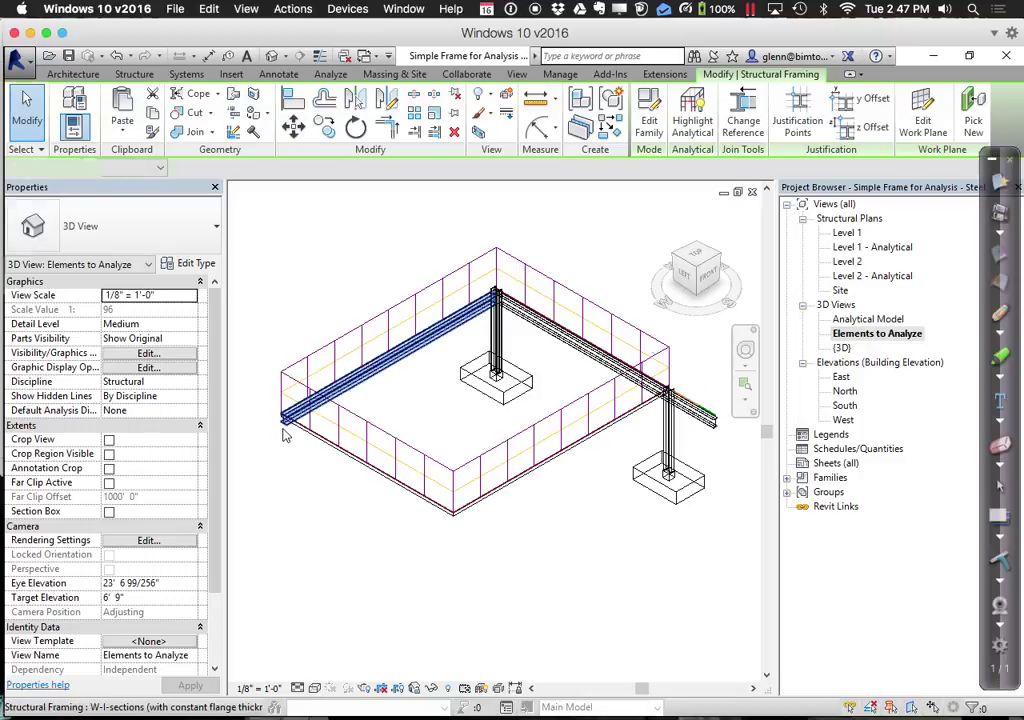
pyautogui.rightClick(283, 432)
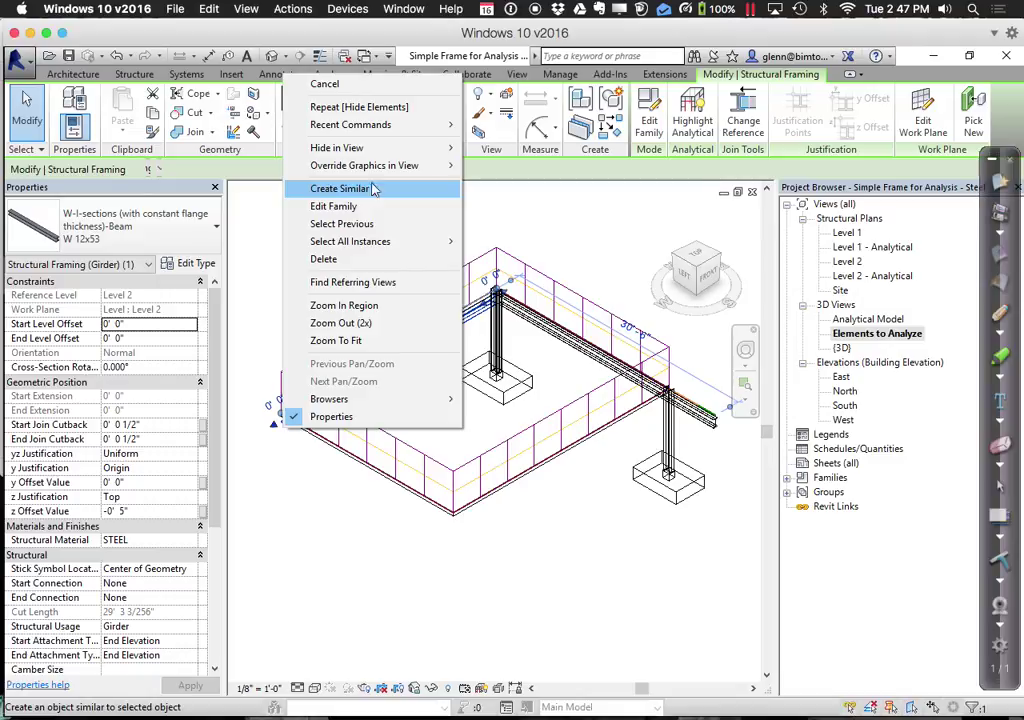
pyautogui.moveTo(440, 148)
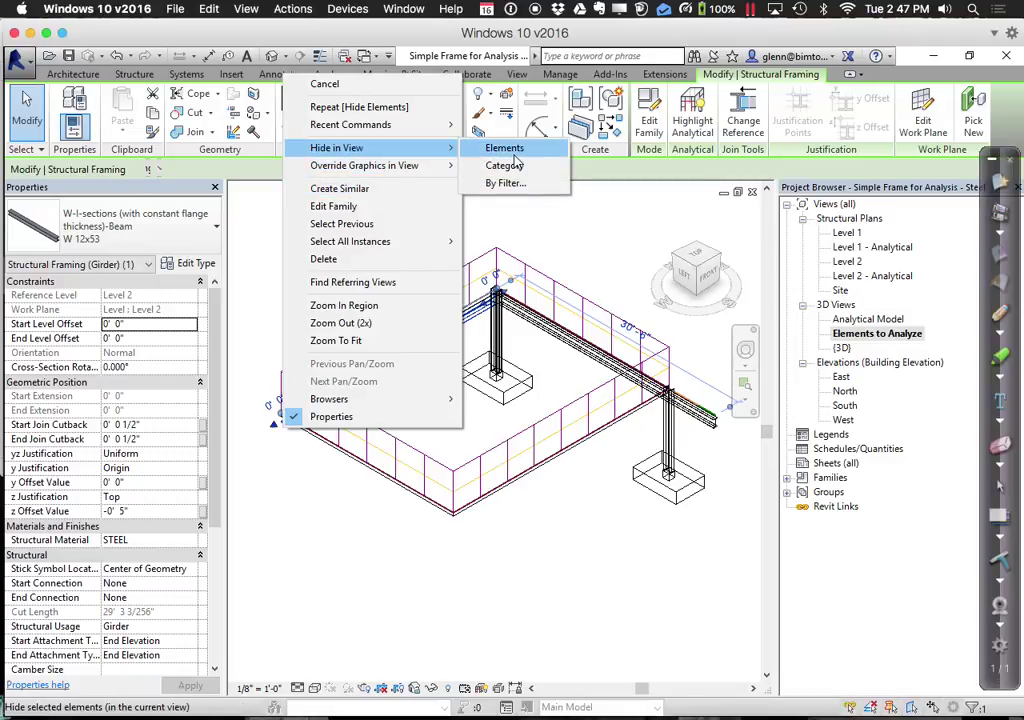
pyautogui.click(512, 152)
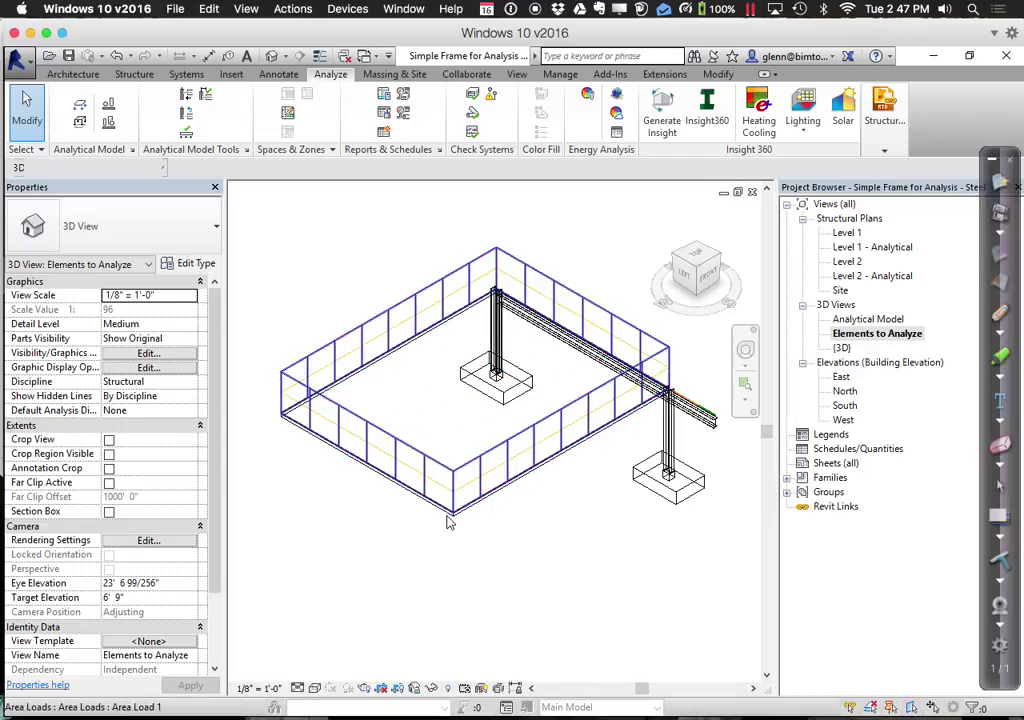
# - Hide the structural beam system under the floor in this view
pyautogui.click(449, 521)
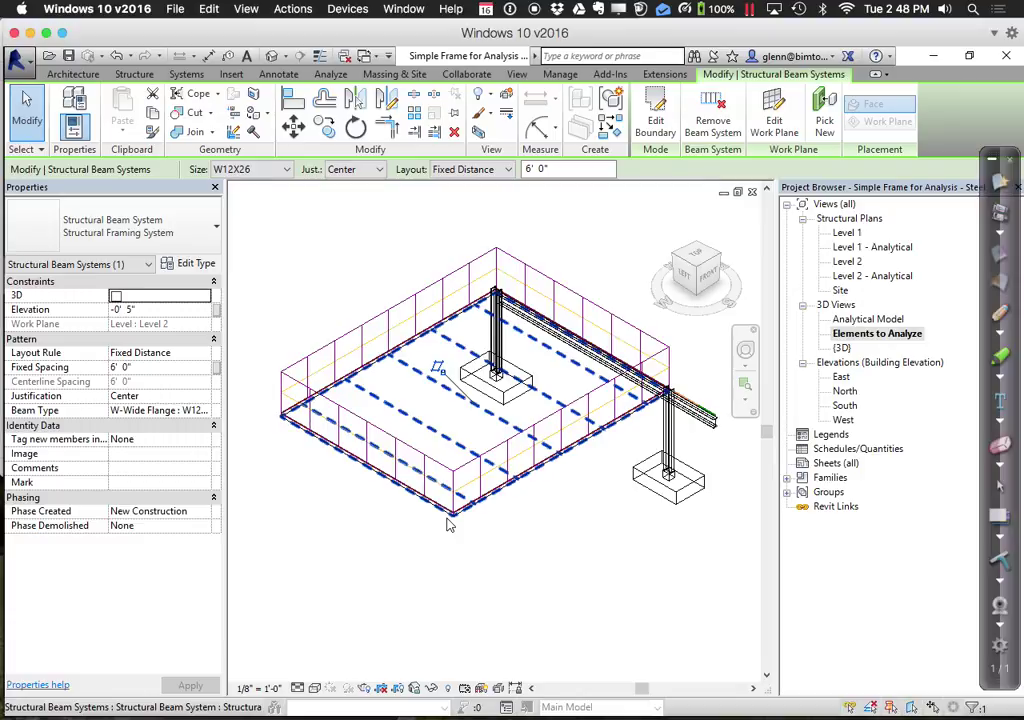
pyautogui.rightClick(449, 526)
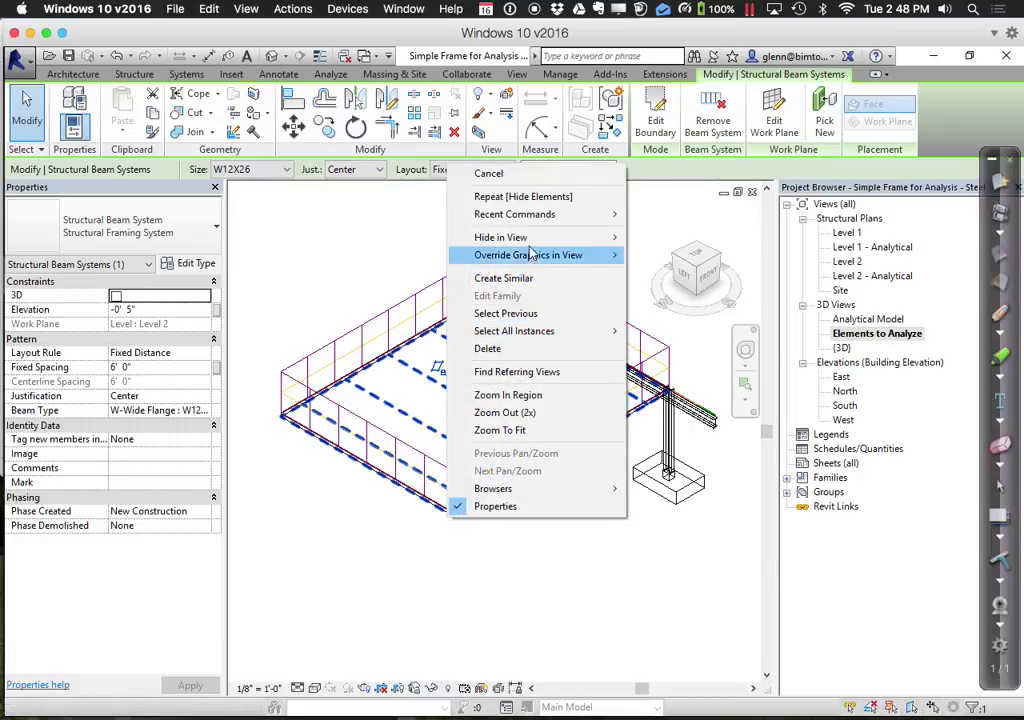
pyautogui.moveTo(520, 237)
pyautogui.click(681, 238)
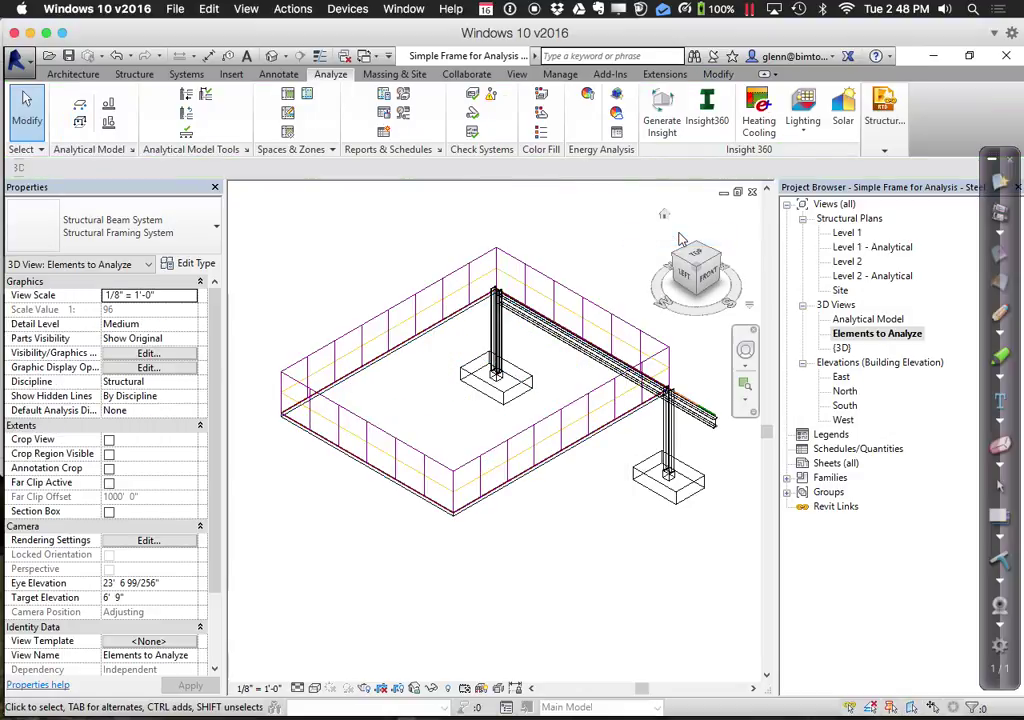
# - Hide the DL1 dead and LL1 live area loads on the floor in this view
pyautogui.click(407, 305)
pyautogui.rightClick(407, 305)
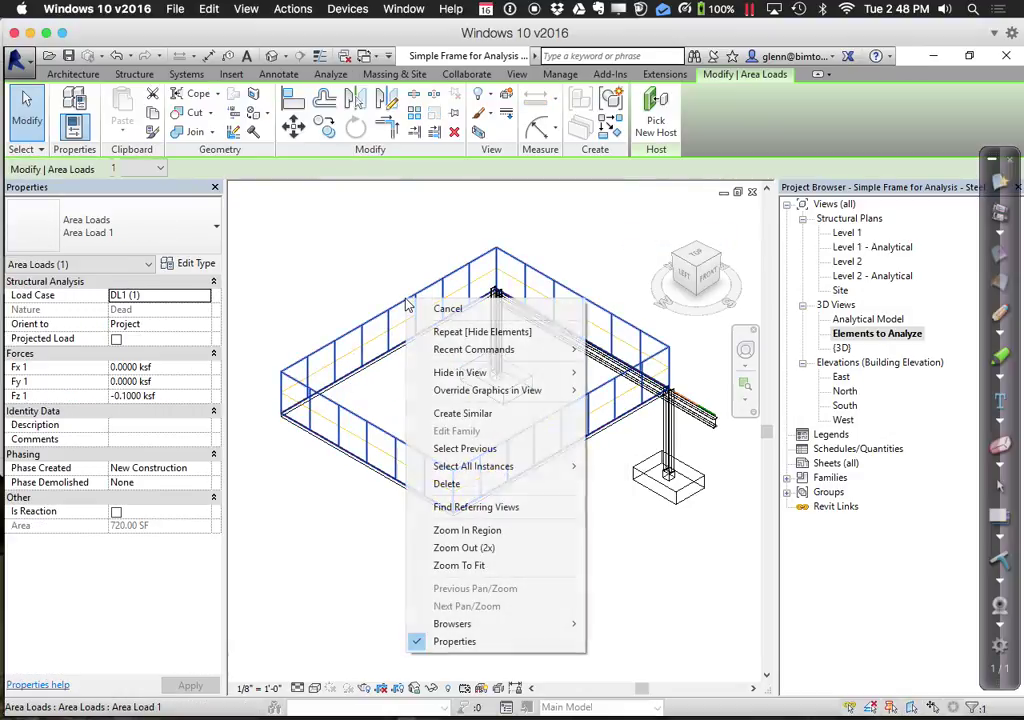
pyautogui.moveTo(470, 372)
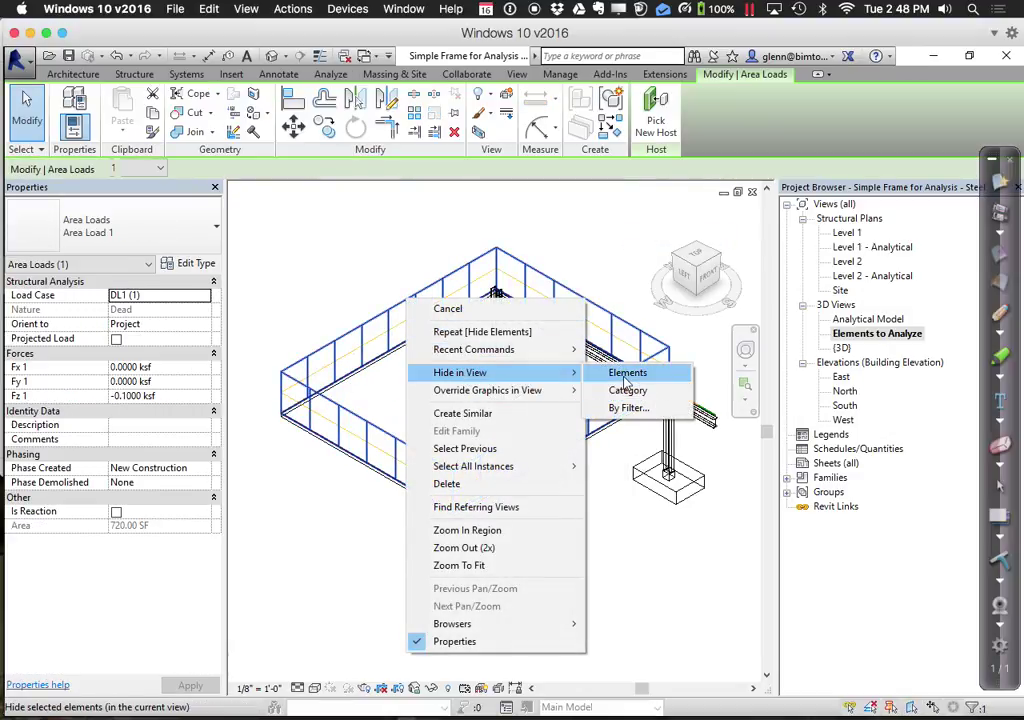
pyautogui.click(626, 376)
pyautogui.click(410, 325)
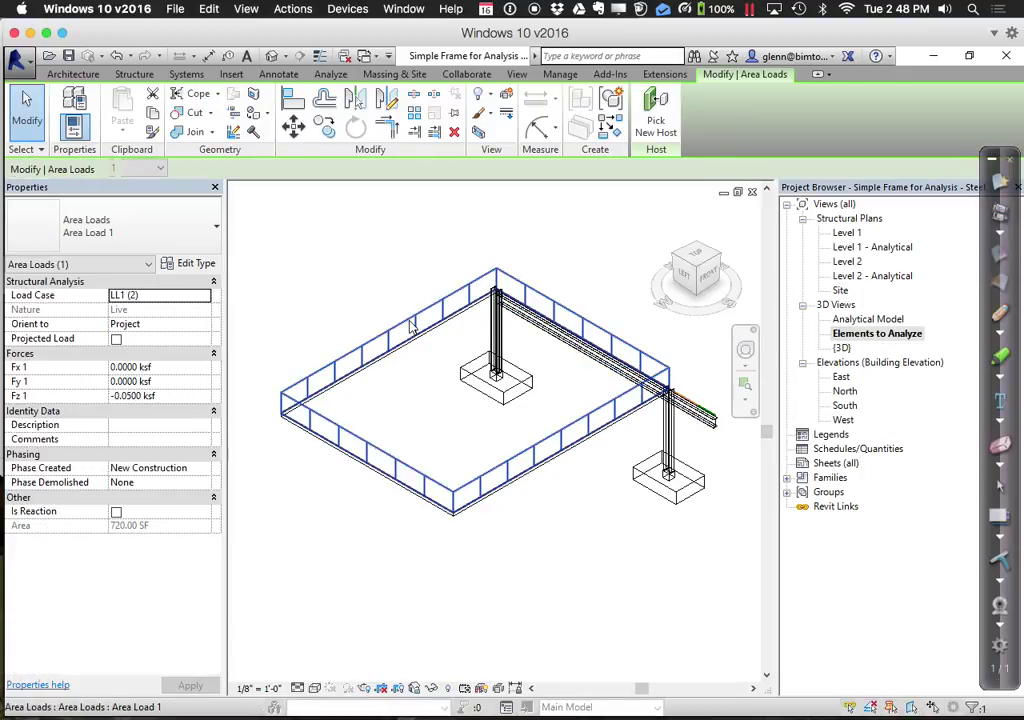
pyautogui.rightClick(410, 325)
pyautogui.moveTo(565, 413)
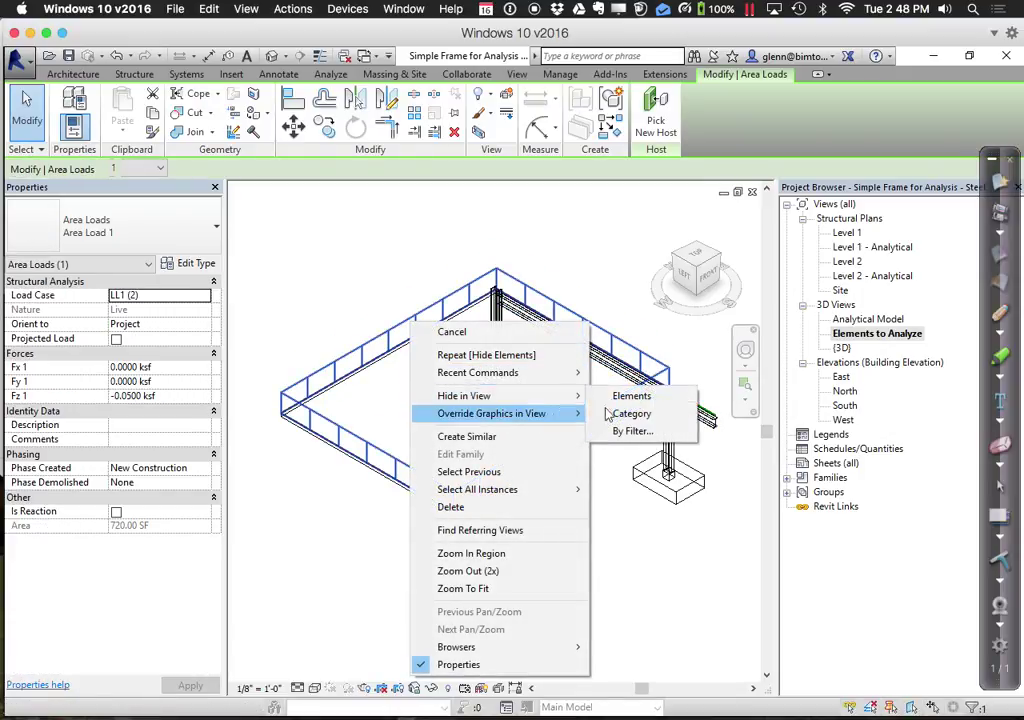
pyautogui.click(628, 396)
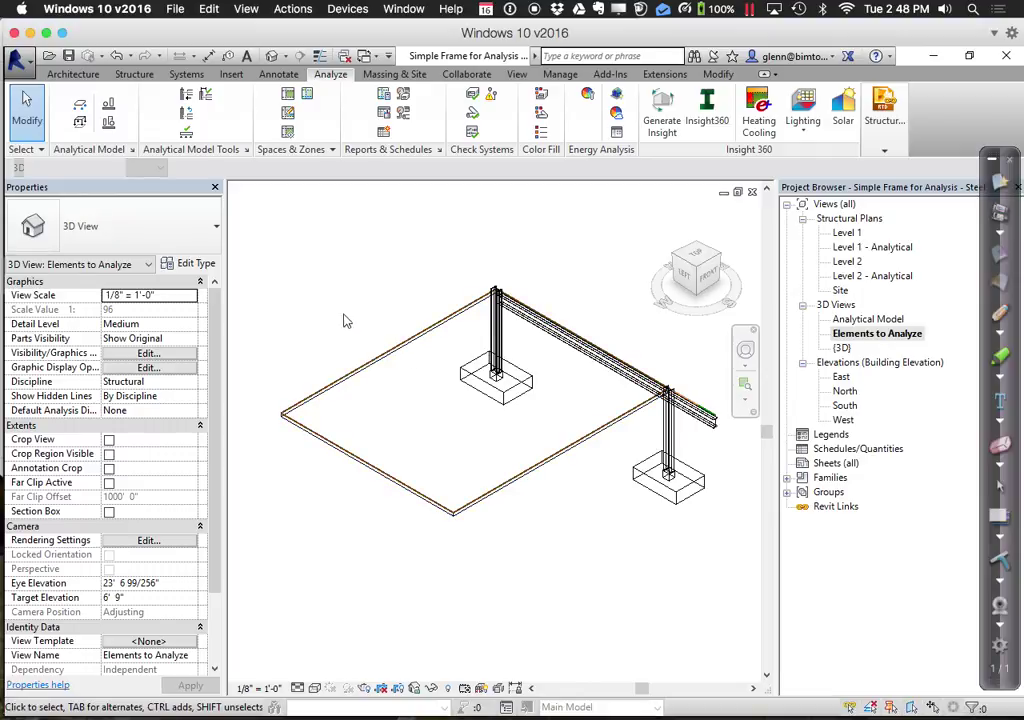
# - Hide the concrete-on-metal-deck floor and its analytical floor in this view
pyautogui.click(358, 384)
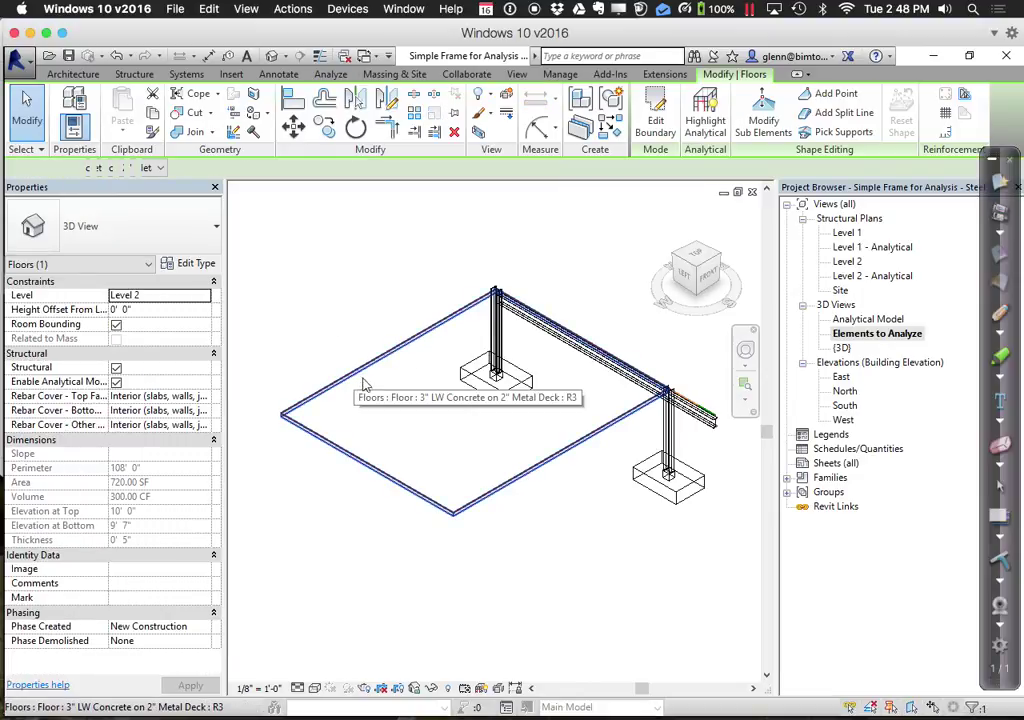
pyautogui.rightClick(363, 385)
pyautogui.moveTo(432, 436)
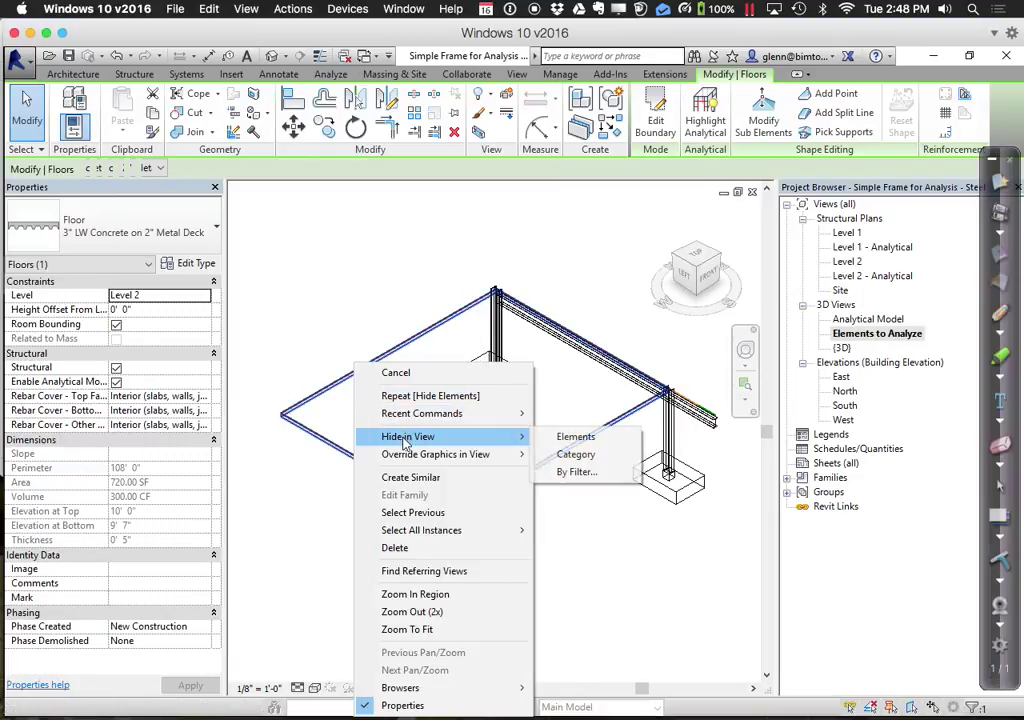
pyautogui.click(600, 437)
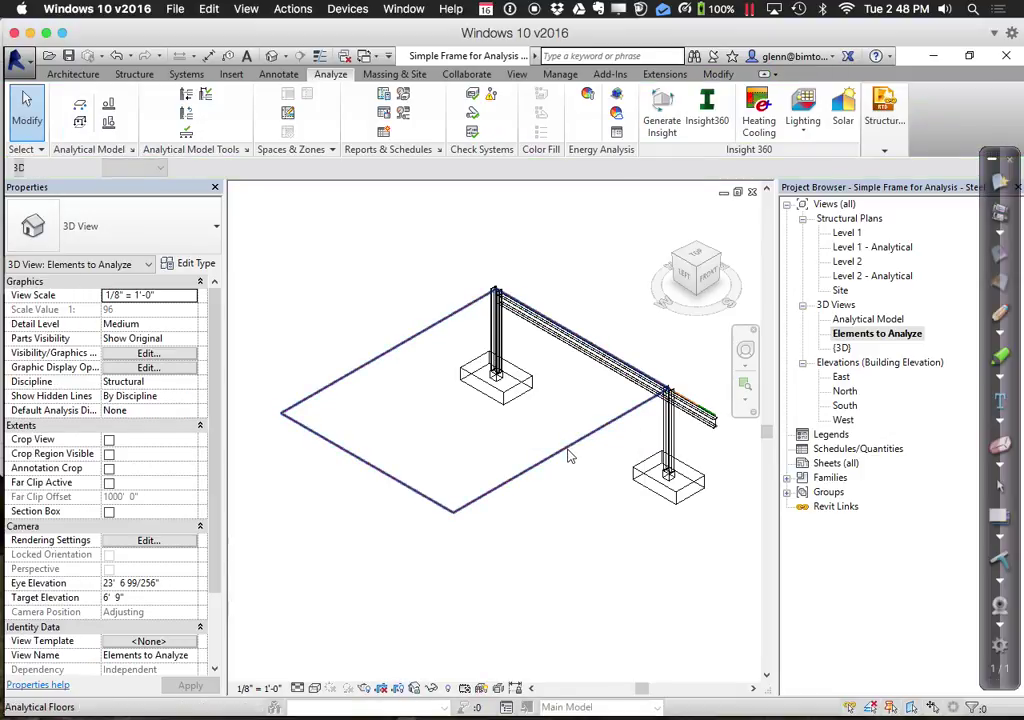
pyautogui.click(568, 452)
pyautogui.rightClick(569, 452)
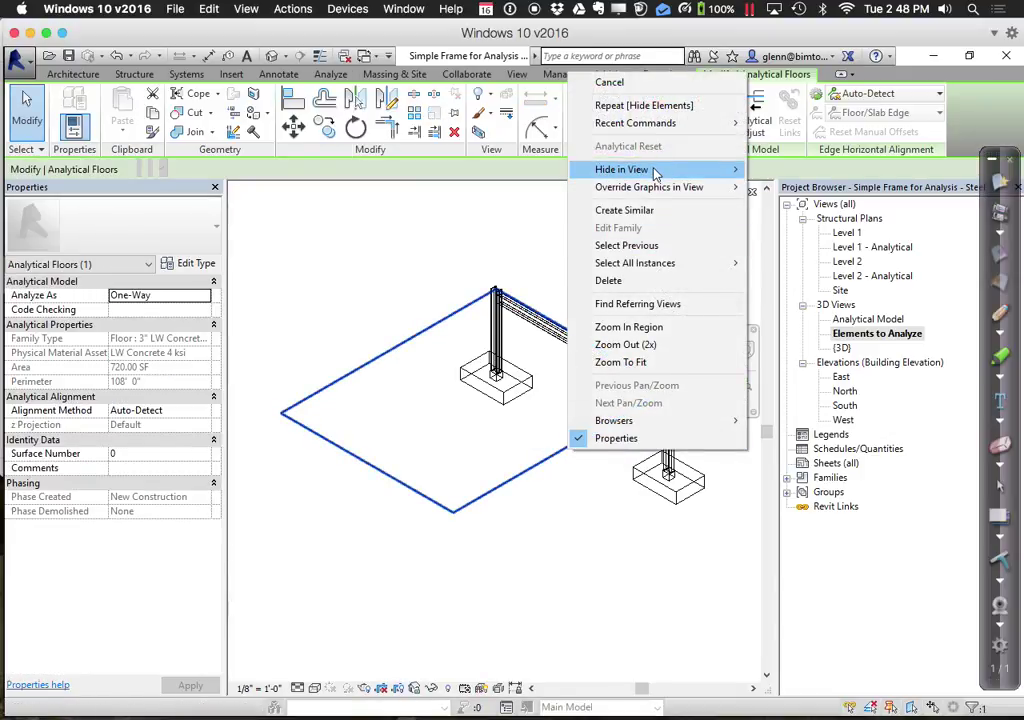
pyautogui.moveTo(725, 169)
pyautogui.click(790, 168)
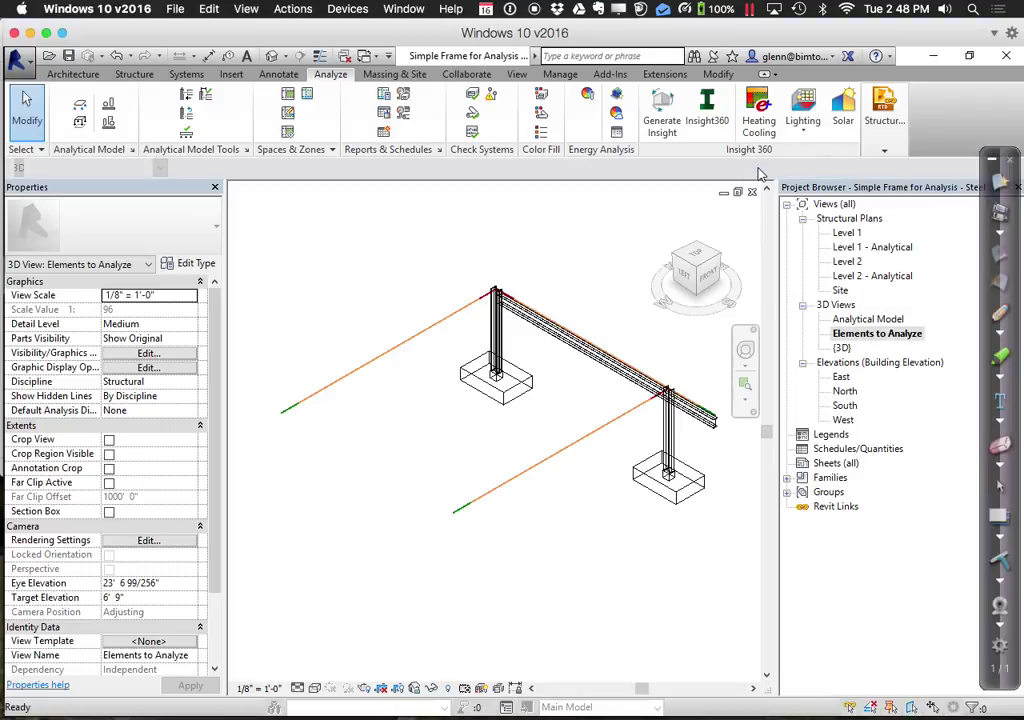
# - Hide the two leftover analytical beams of the hidden side girders in this view
pyautogui.click(367, 370)
pyautogui.rightClick(369, 371)
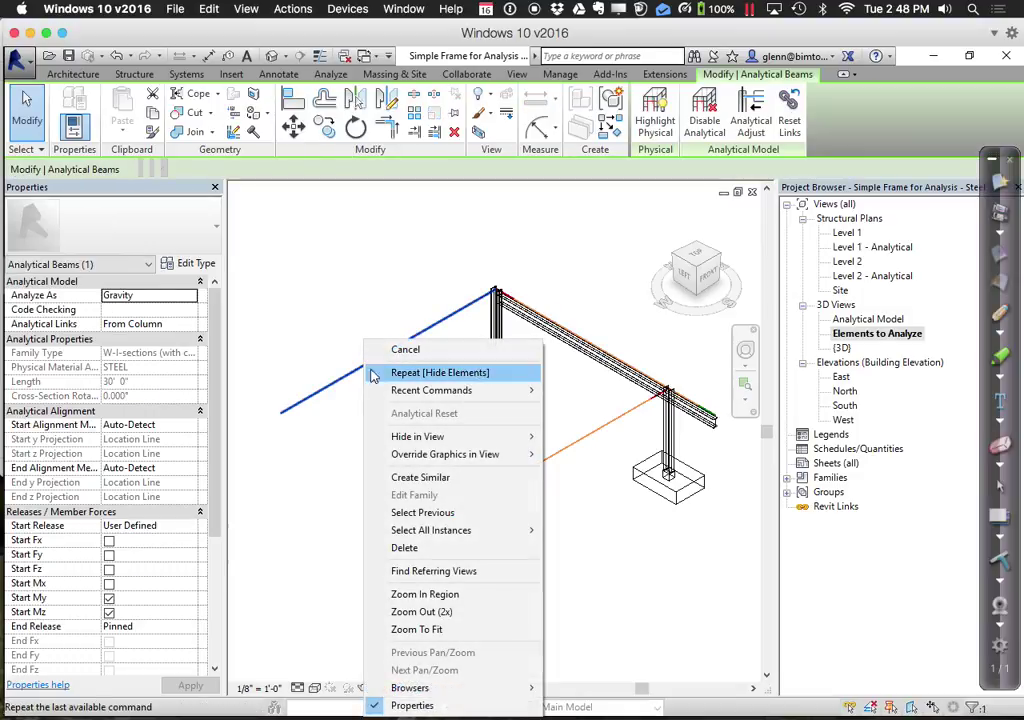
pyautogui.moveTo(435, 436)
pyautogui.click(585, 436)
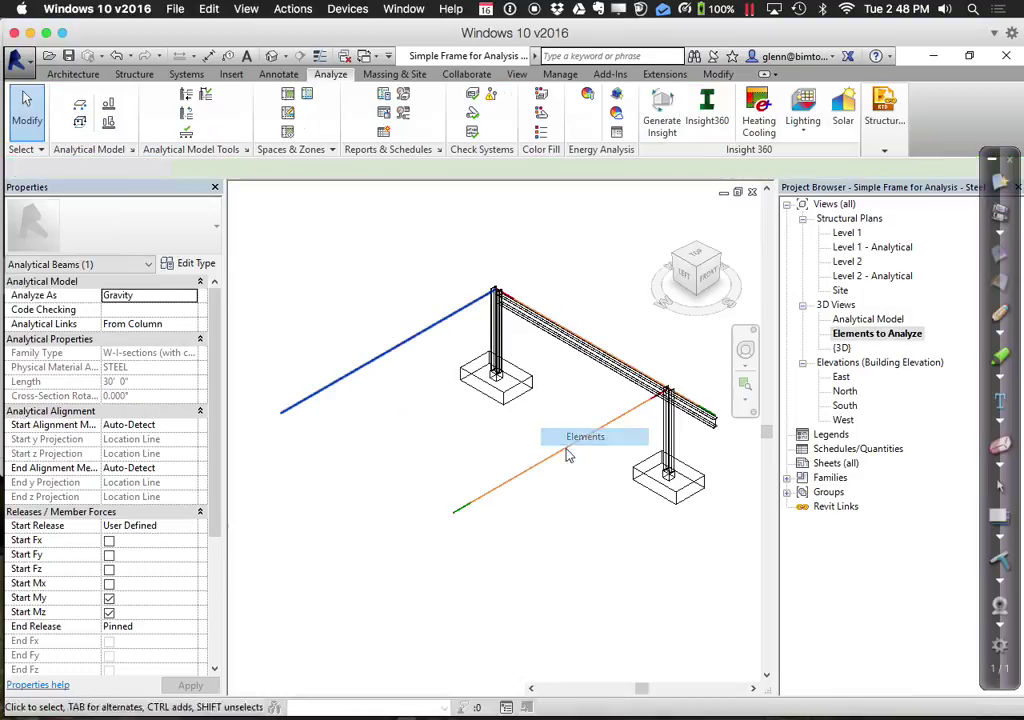
pyautogui.click(537, 470)
pyautogui.rightClick(537, 470)
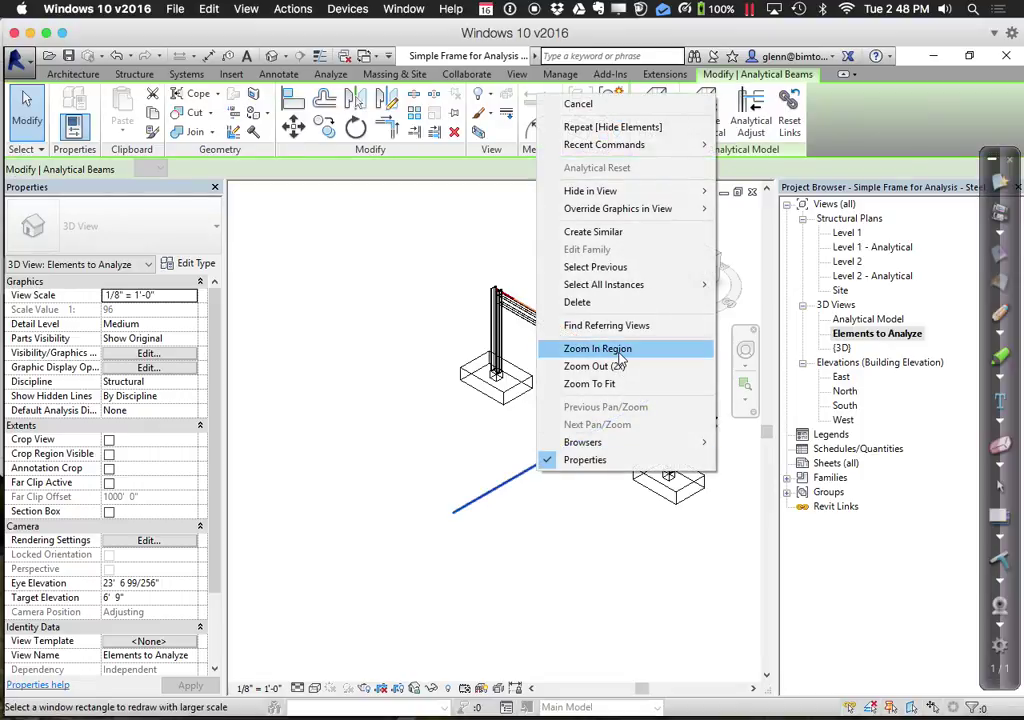
pyautogui.moveTo(599, 190)
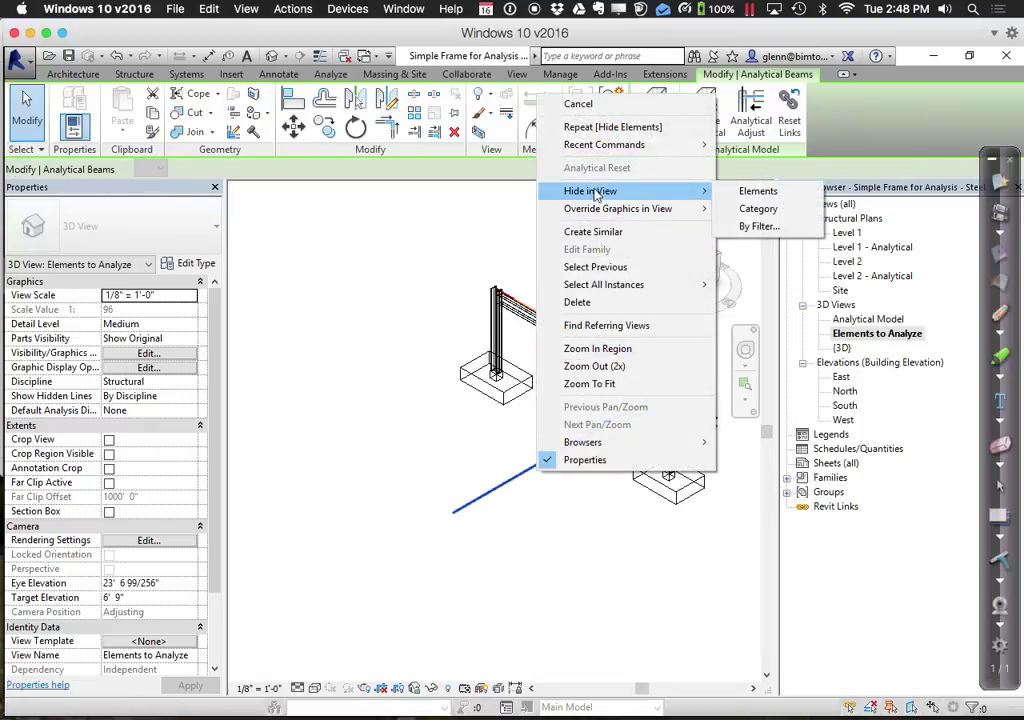
pyautogui.click(767, 196)
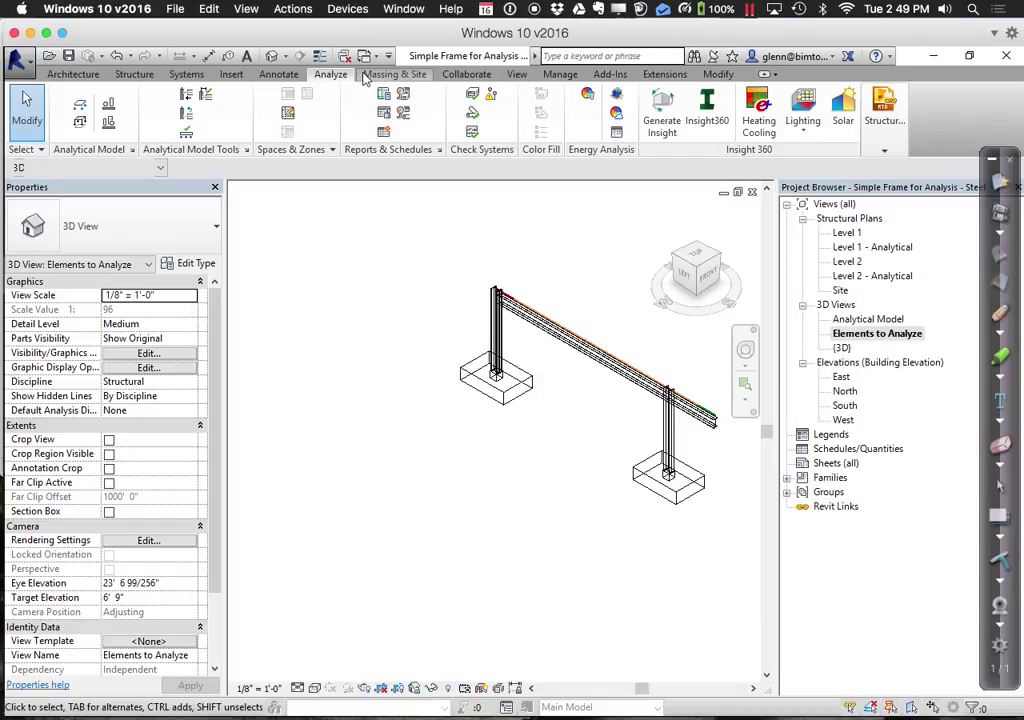
# - Place a hosted line load with load case DL1 on the cantilevered girder's analytical beam
pyautogui.click(78, 122)
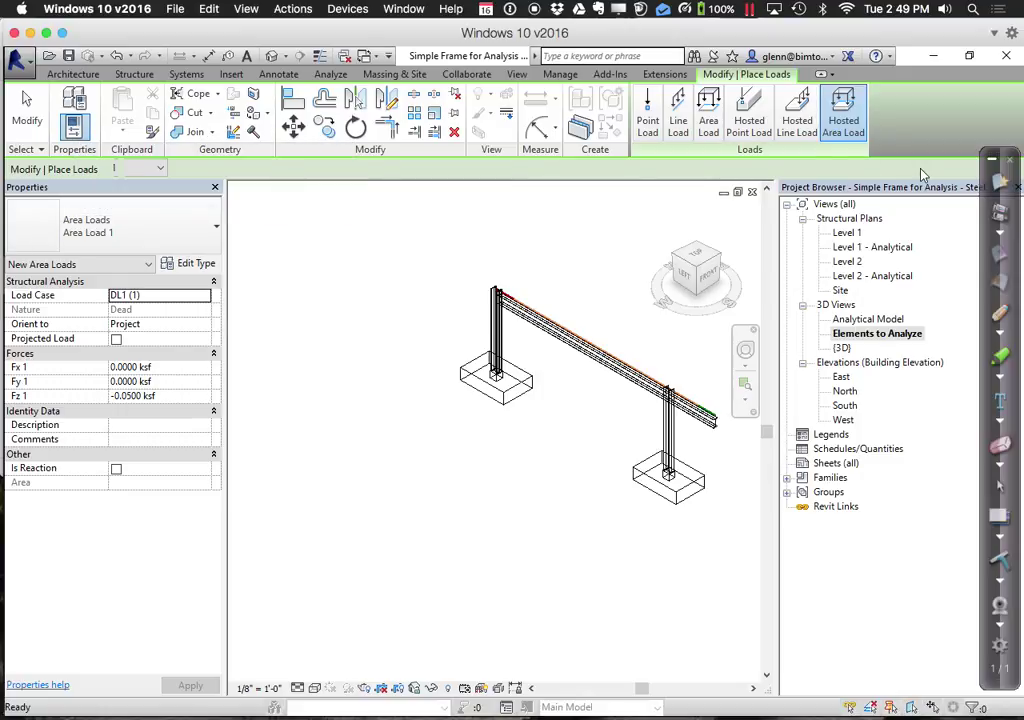
pyautogui.click(798, 138)
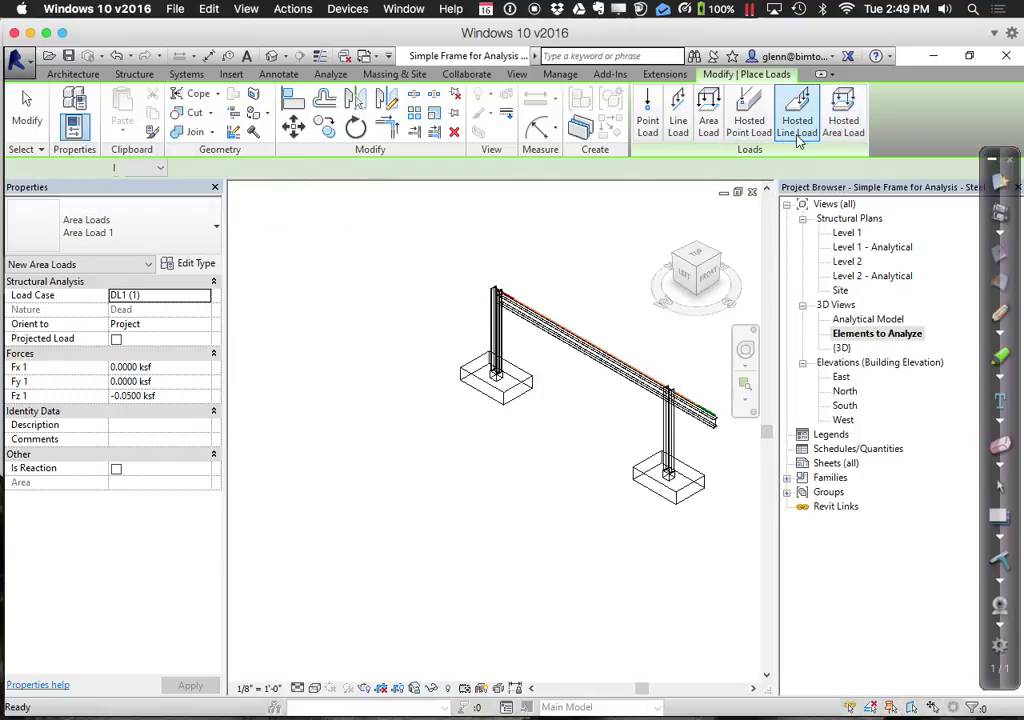
pyautogui.click(593, 348)
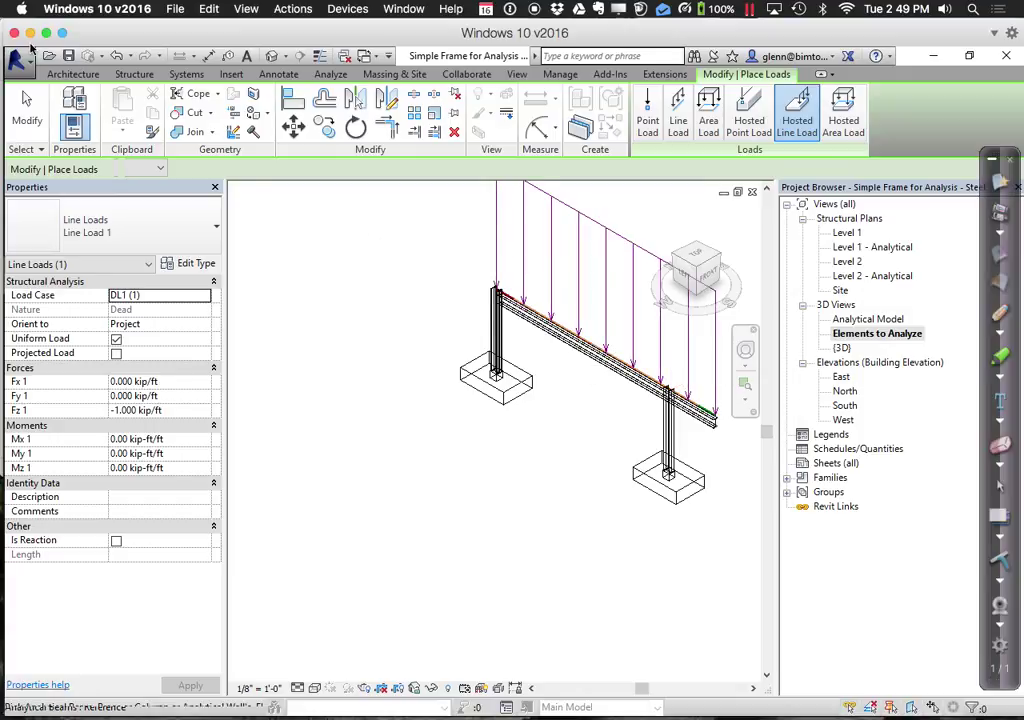
pyautogui.click(27, 103)
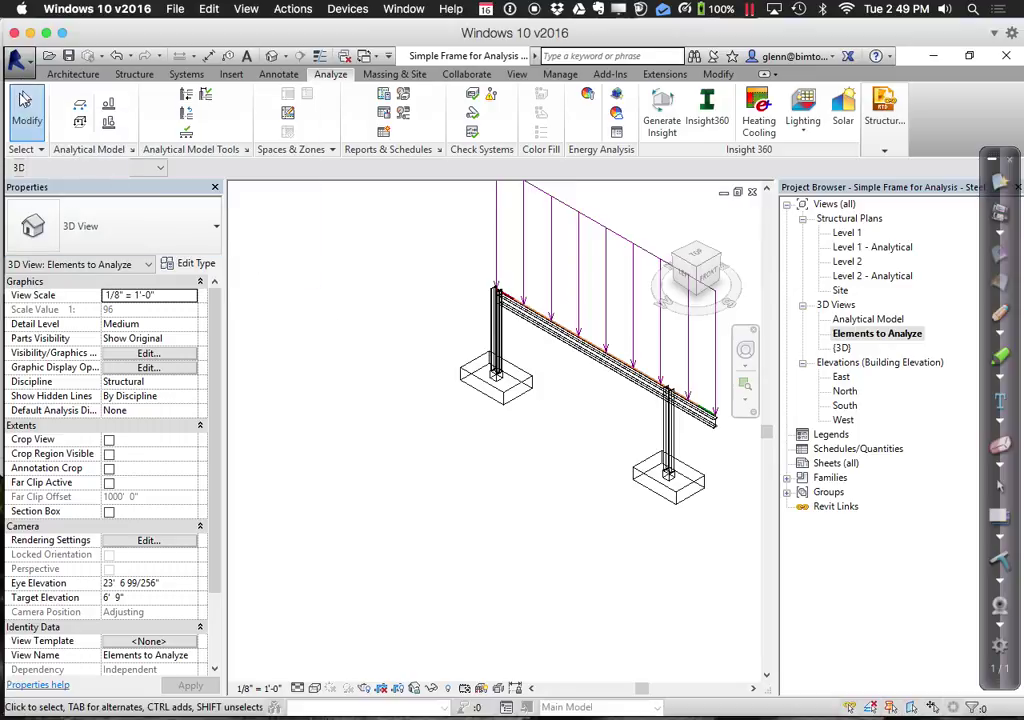
# - Set the girder line load's Fz 1 force to -0.8 kip/ft
pyautogui.click(583, 222)
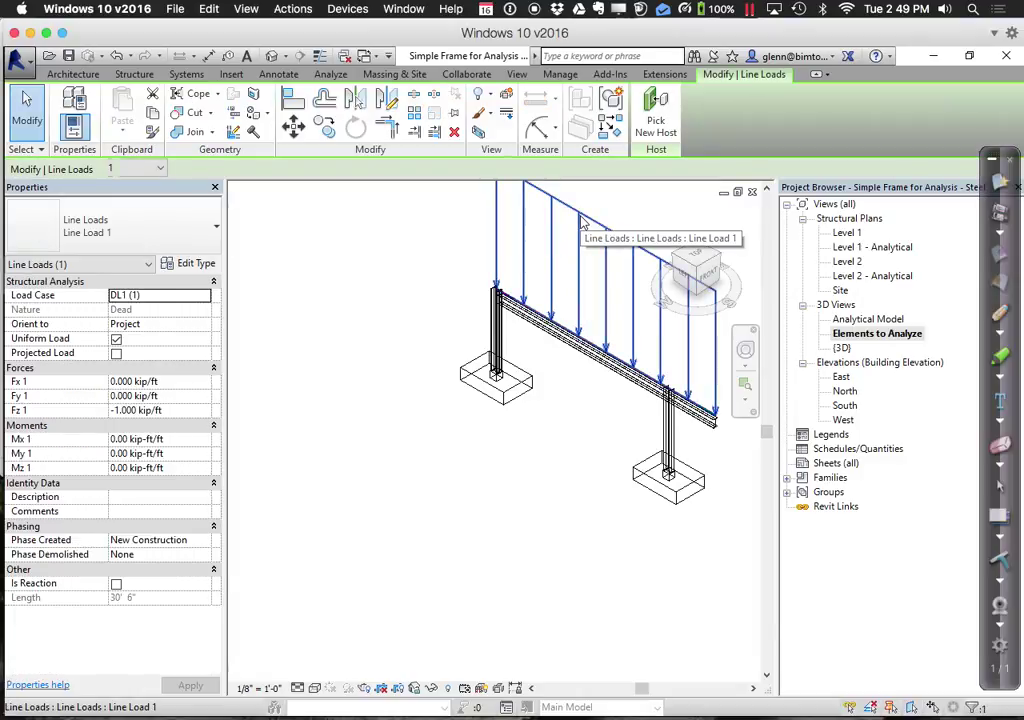
pyautogui.click(188, 411)
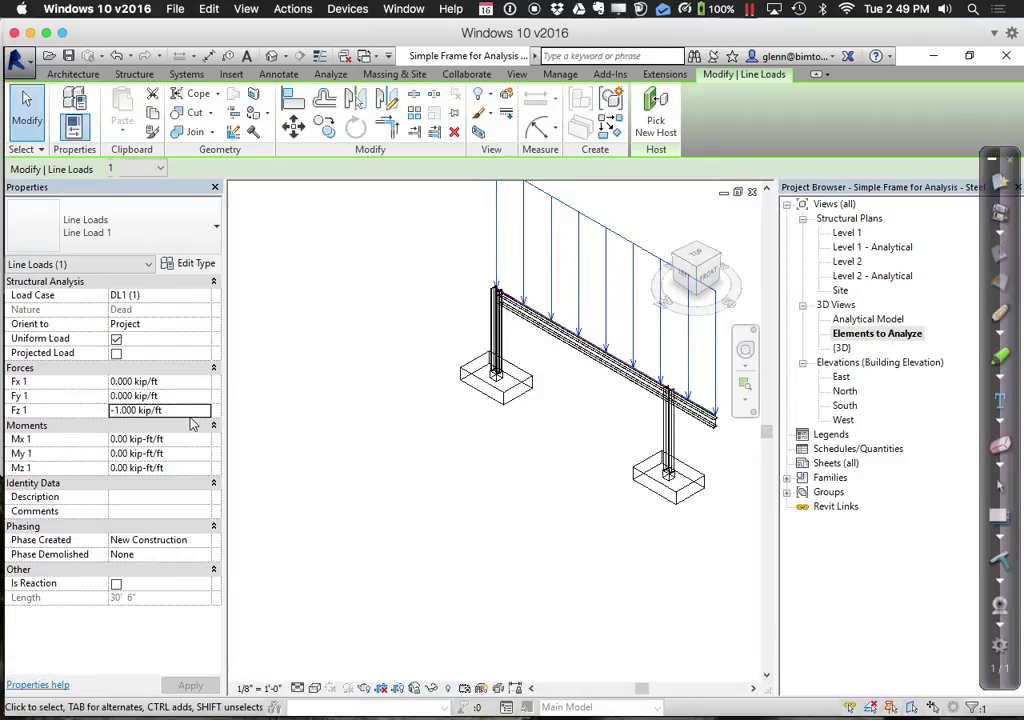
pyautogui.write('-')
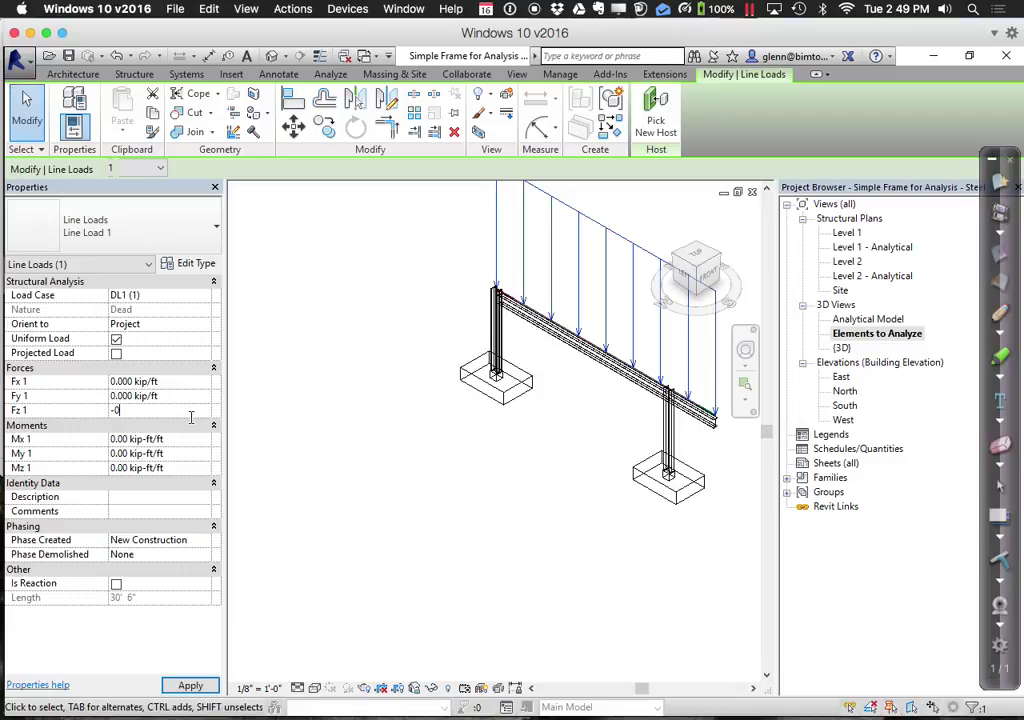
pyautogui.write('0.8')
pyautogui.press('Tab')
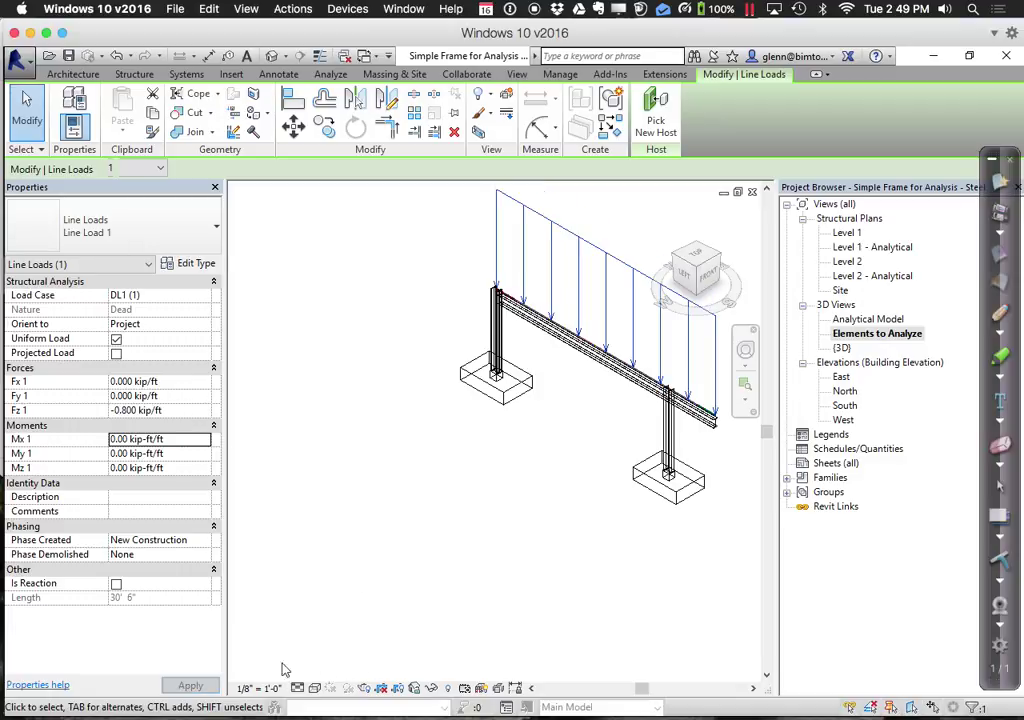
pyautogui.click(455, 627)
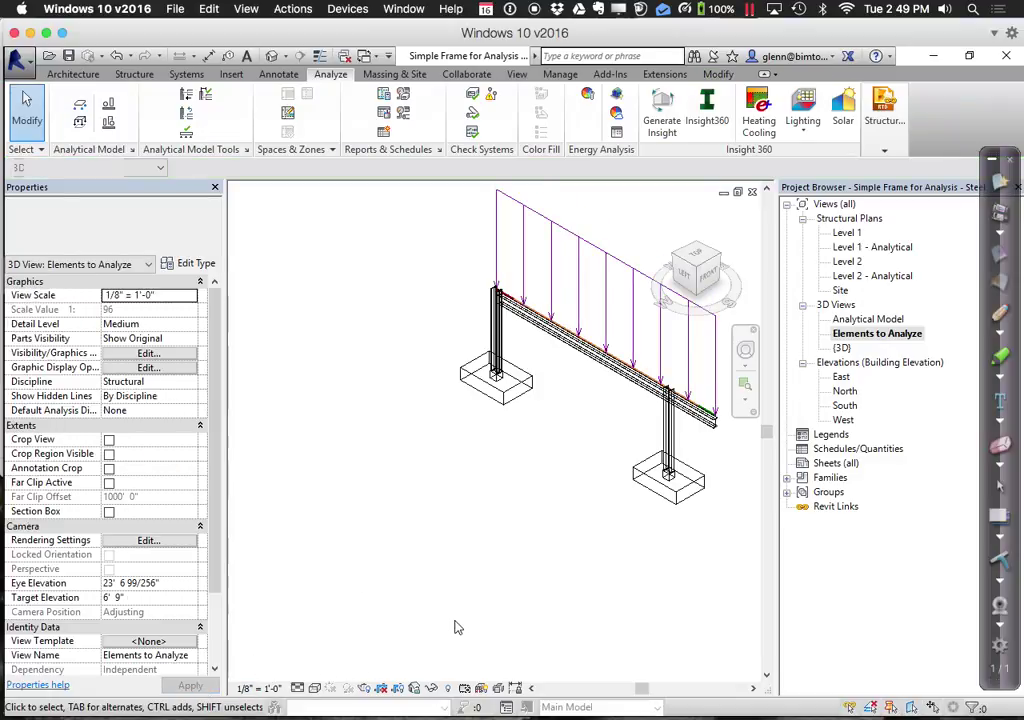
# - Select the whole visible frame with its line load and start the Robot Structural Analysis Link
pyautogui.press('z')
pyautogui.press('a')
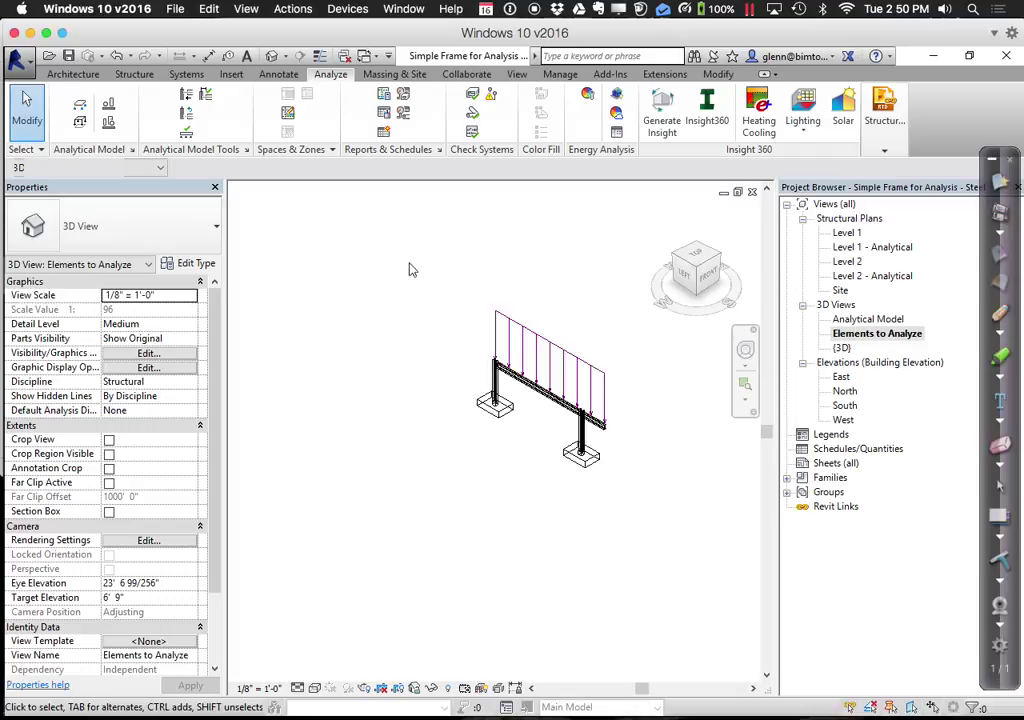
pyautogui.moveTo(409, 261); pyautogui.dragTo(646, 519)
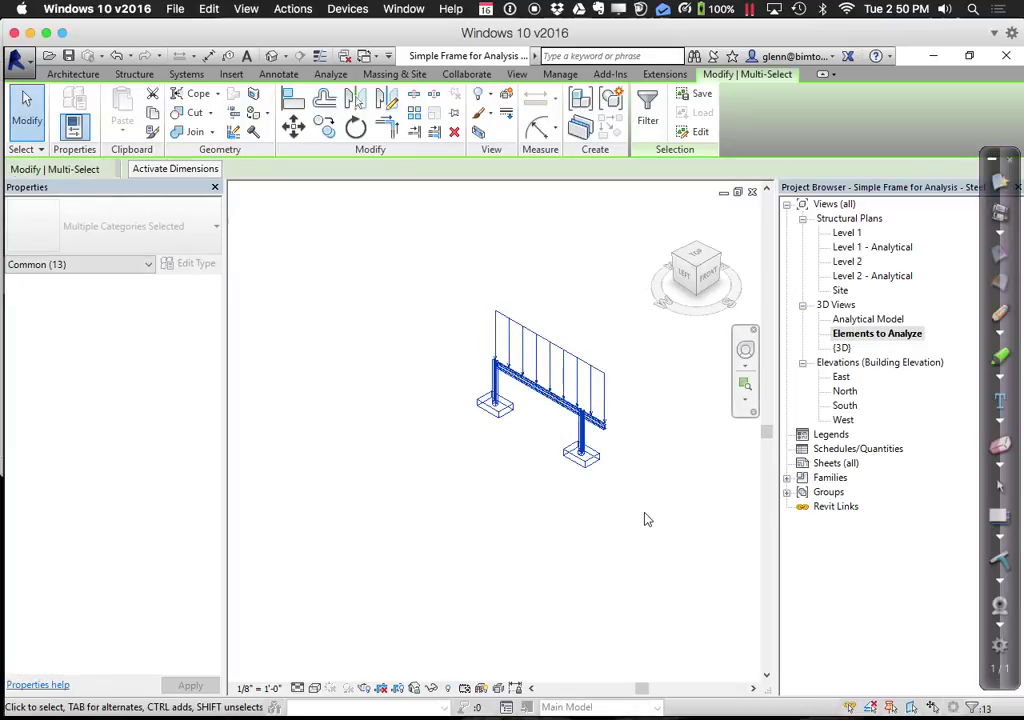
pyautogui.click(340, 76)
pyautogui.click(886, 152)
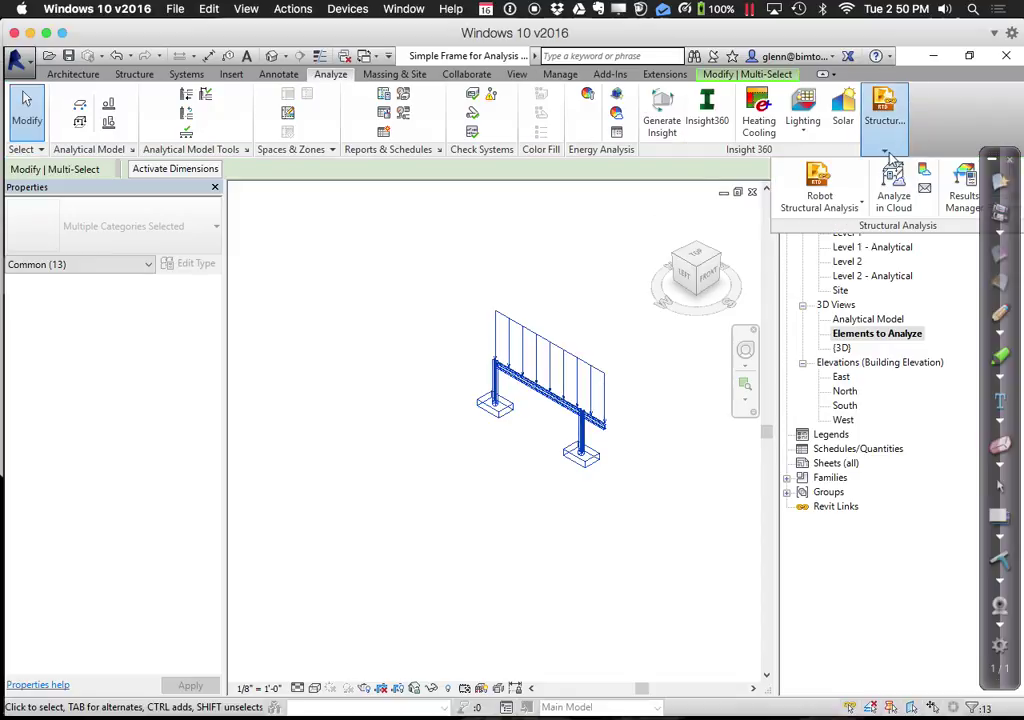
pyautogui.click(839, 205)
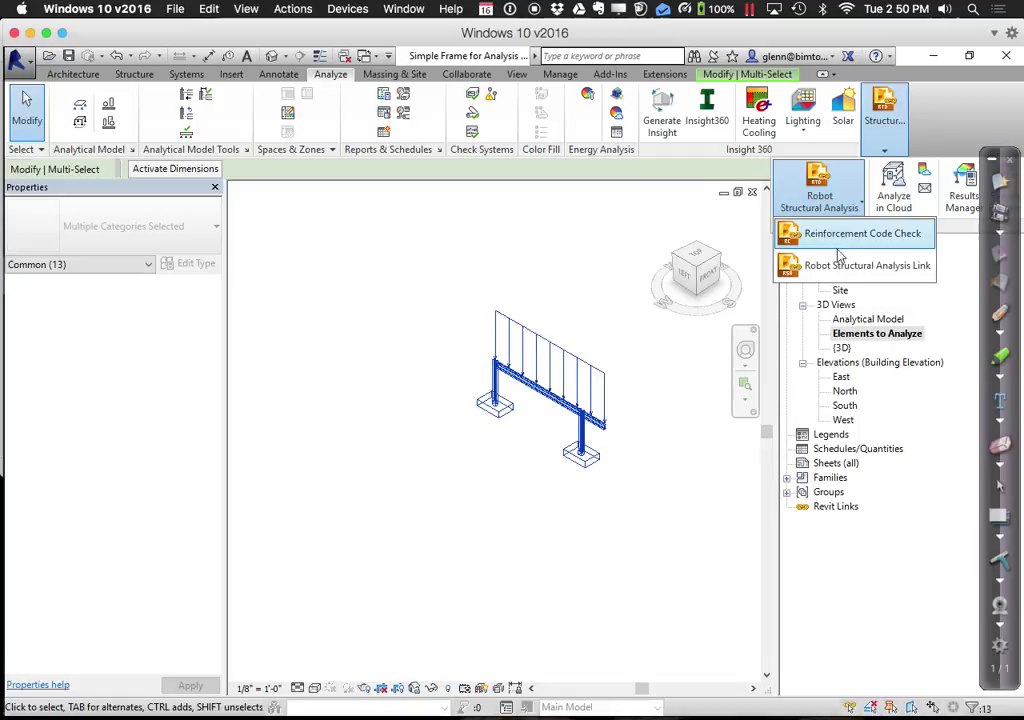
pyautogui.click(839, 266)
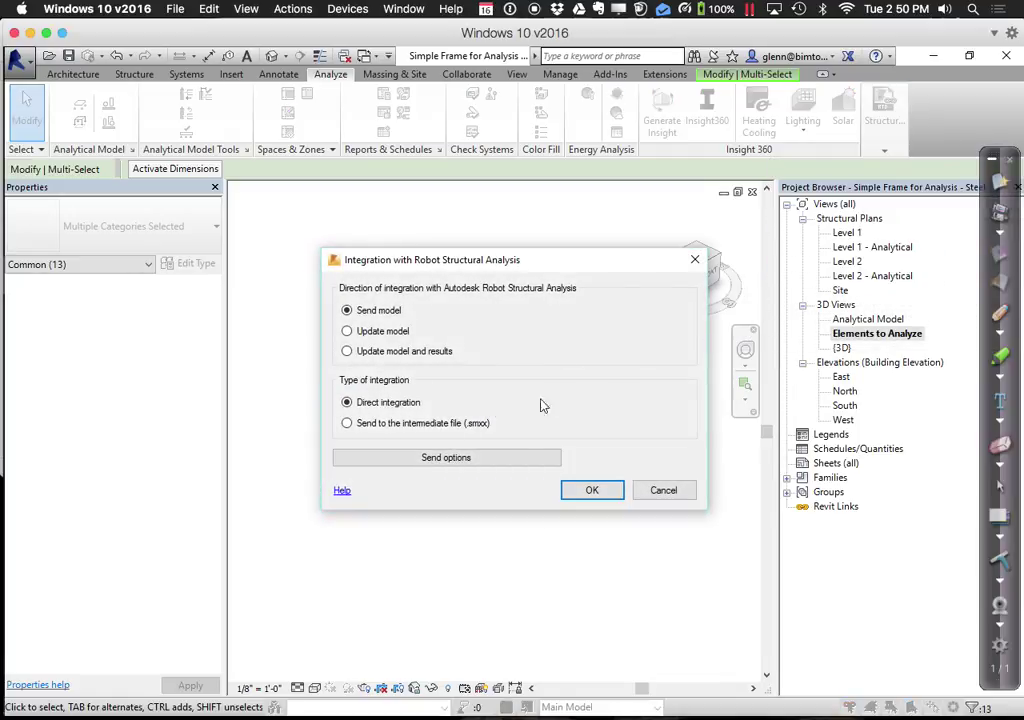
# - Send only the current selection to Robot by direct integration with DL1 as the self-weight case, and decline the events report
pyautogui.click(491, 462)
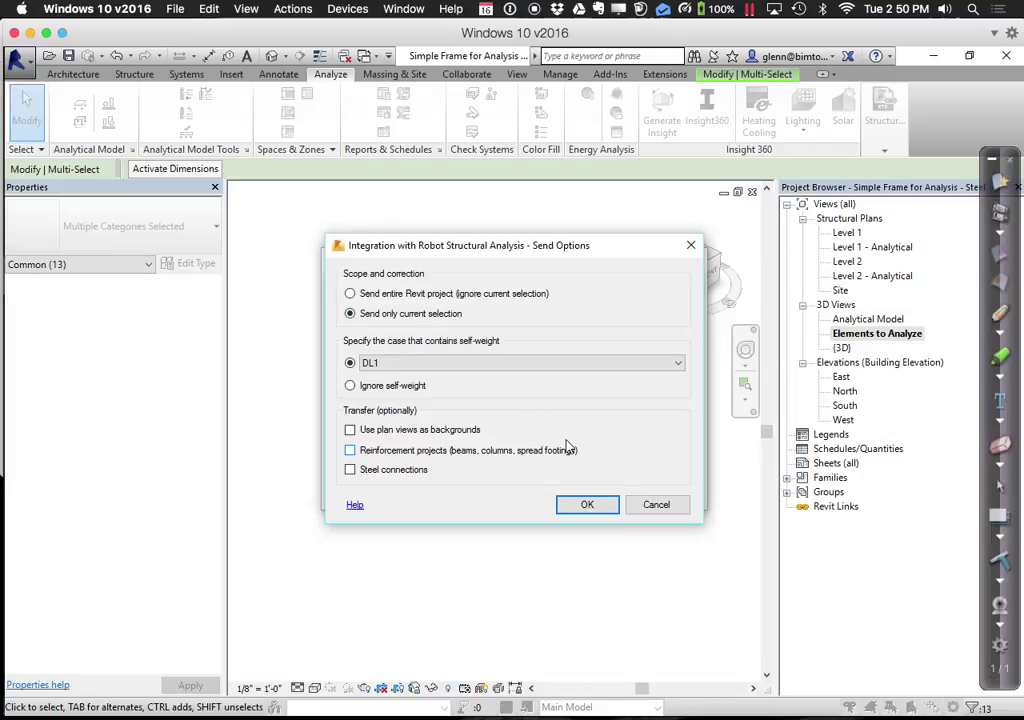
pyautogui.click(587, 505)
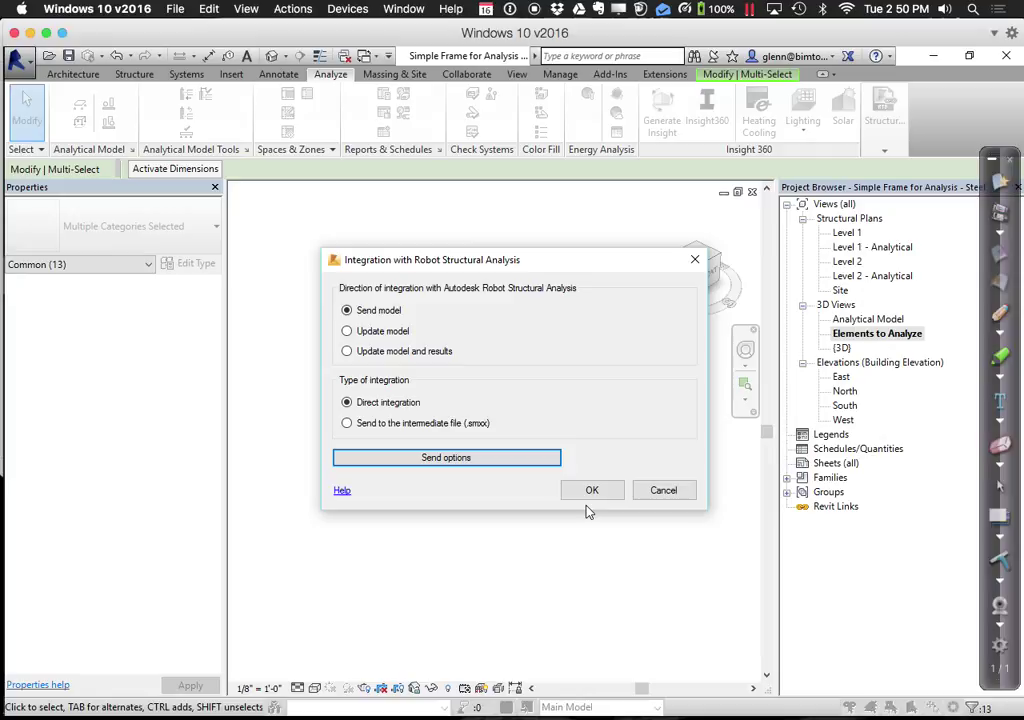
pyautogui.click(614, 492)
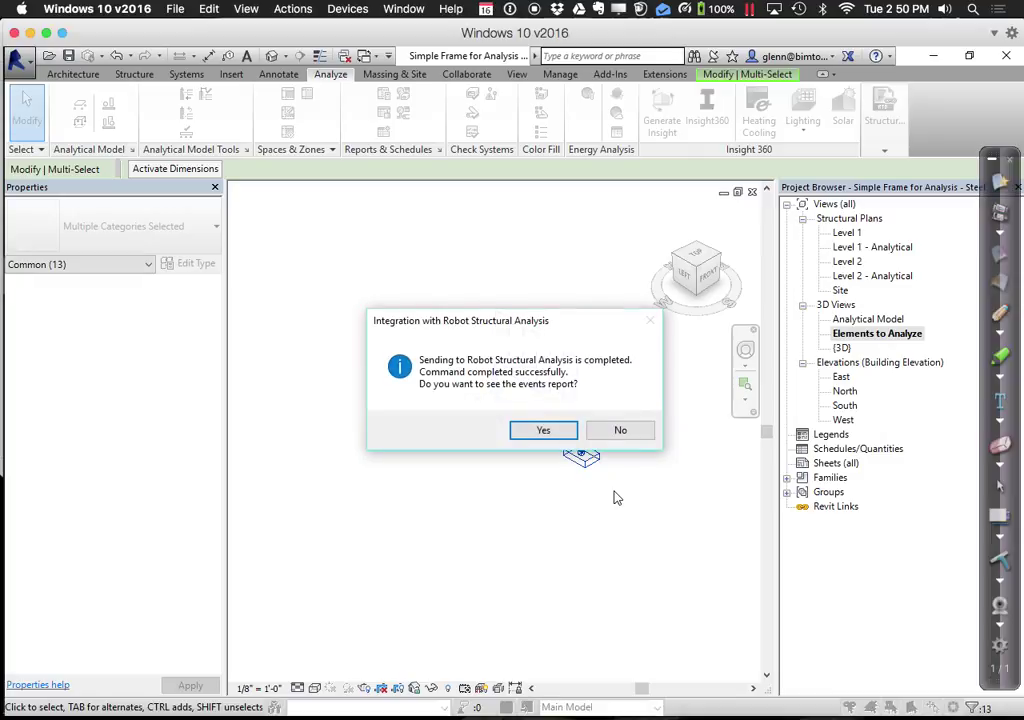
pyautogui.click(641, 431)
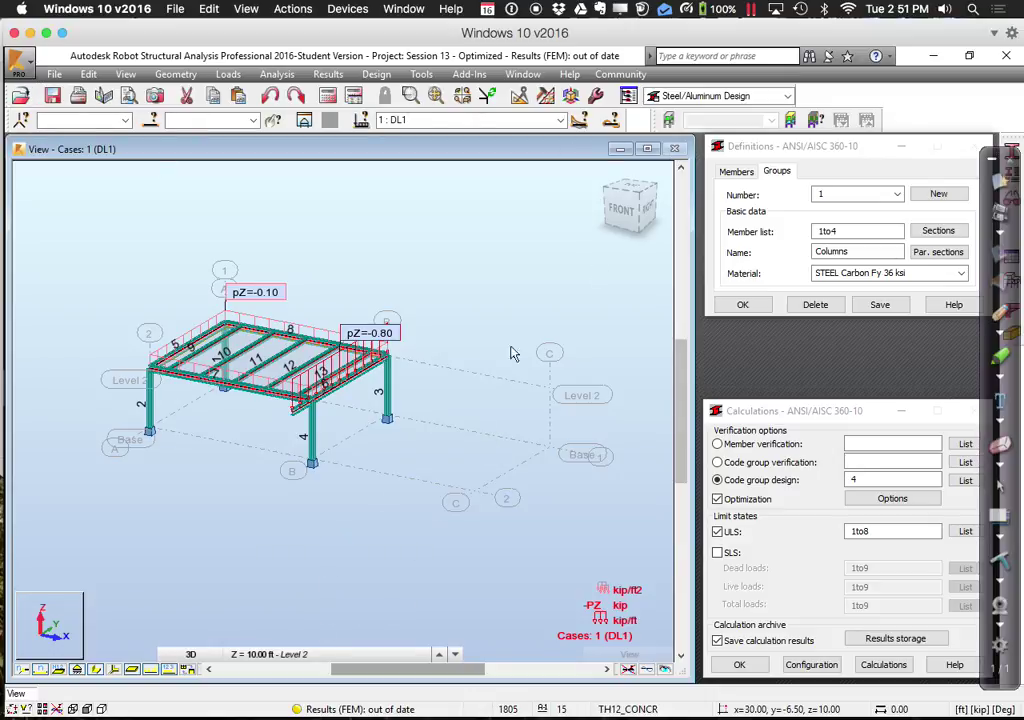
# - Orient the structure view isometrically to show its top, front and right sides
pyautogui.click(650, 189)
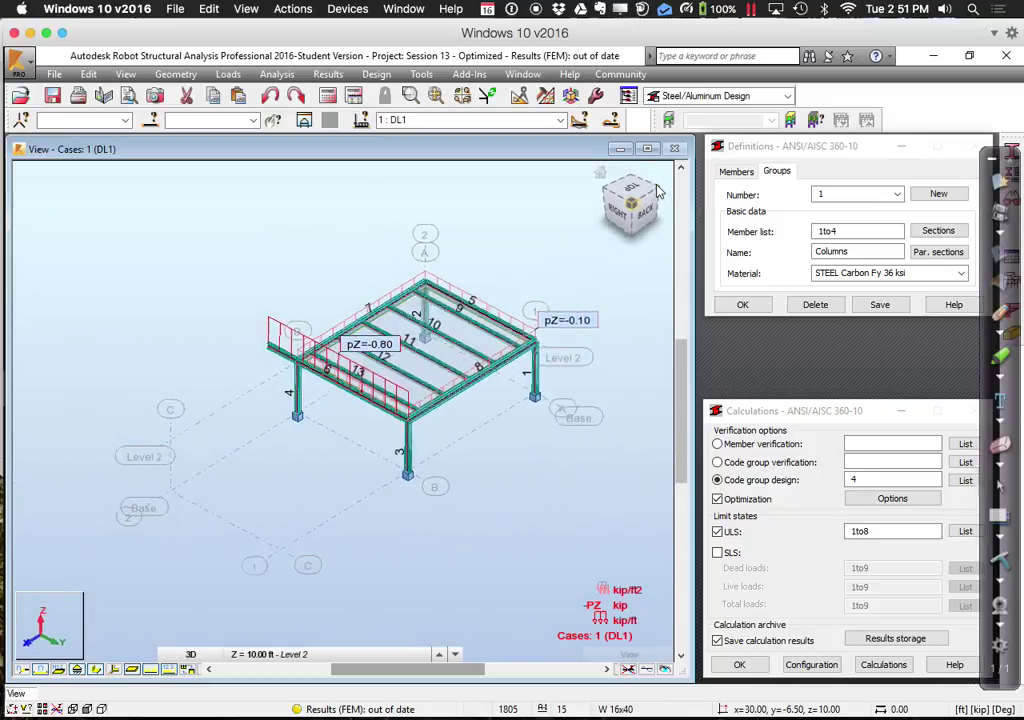
pyautogui.click(674, 167)
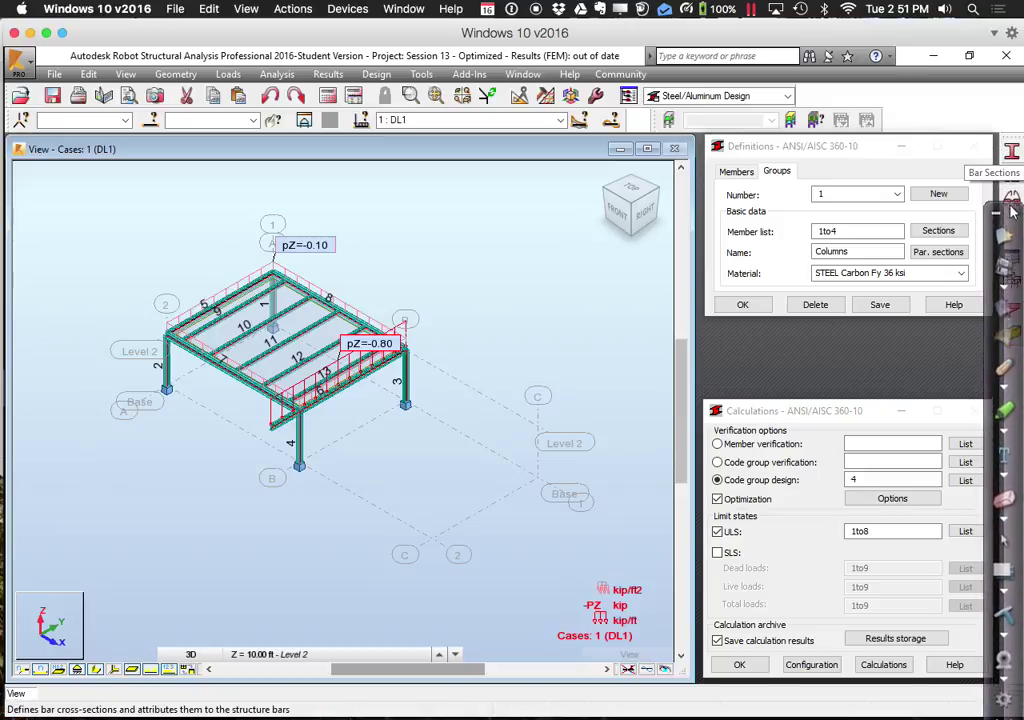
pyautogui.click(740, 304)
pyautogui.click(760, 675)
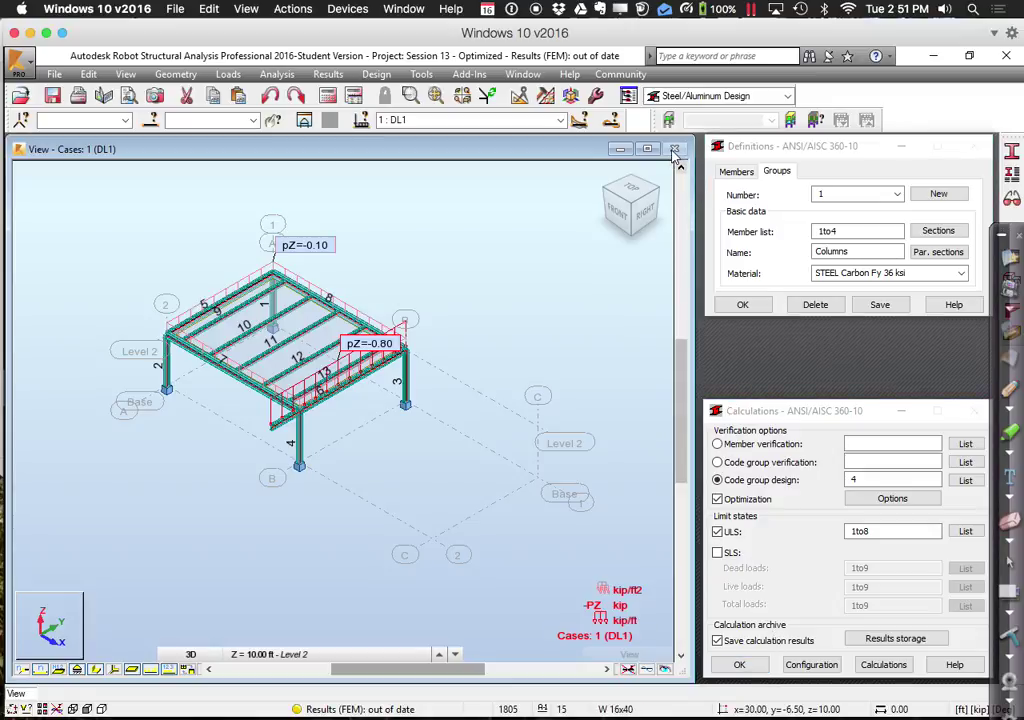
pyautogui.click(823, 153)
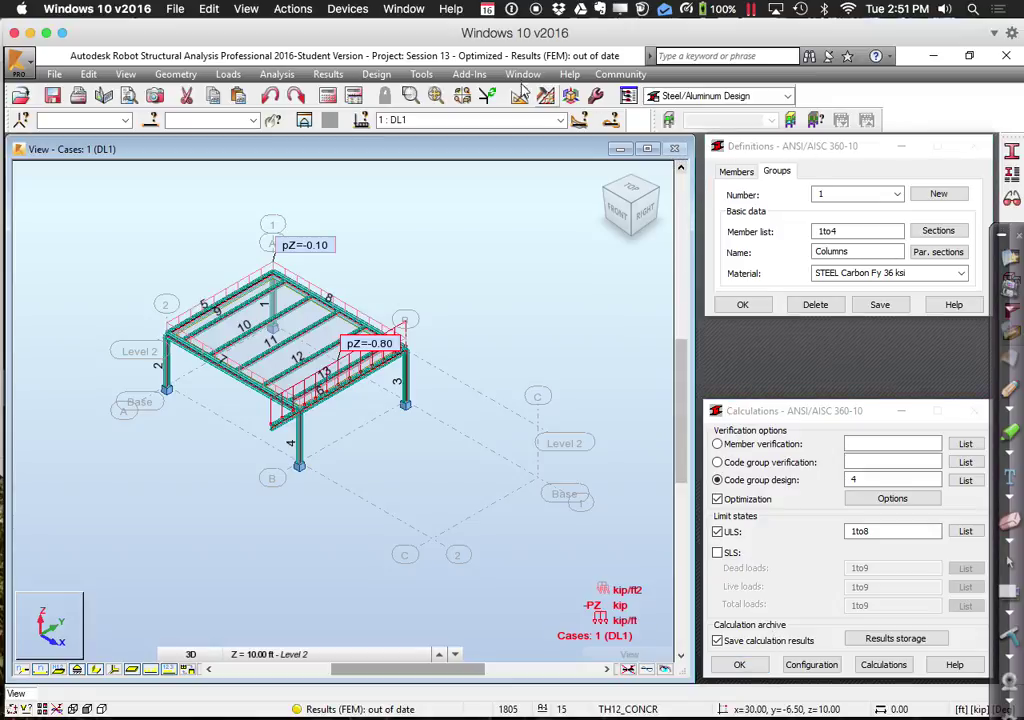
pyautogui.click(391, 80)
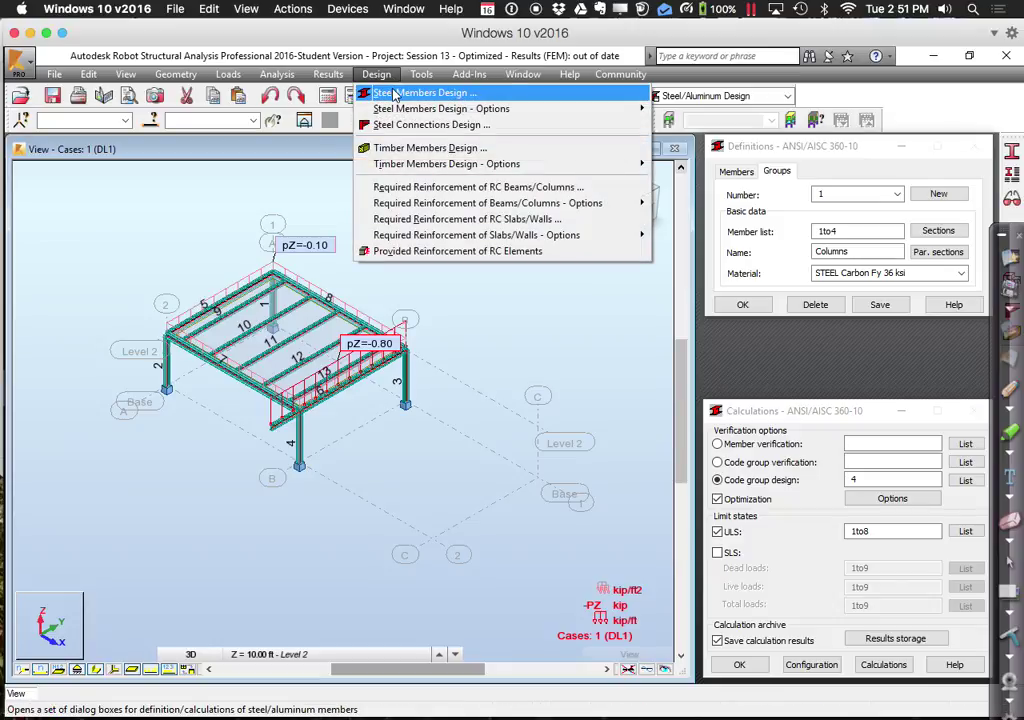
pyautogui.click(100, 218)
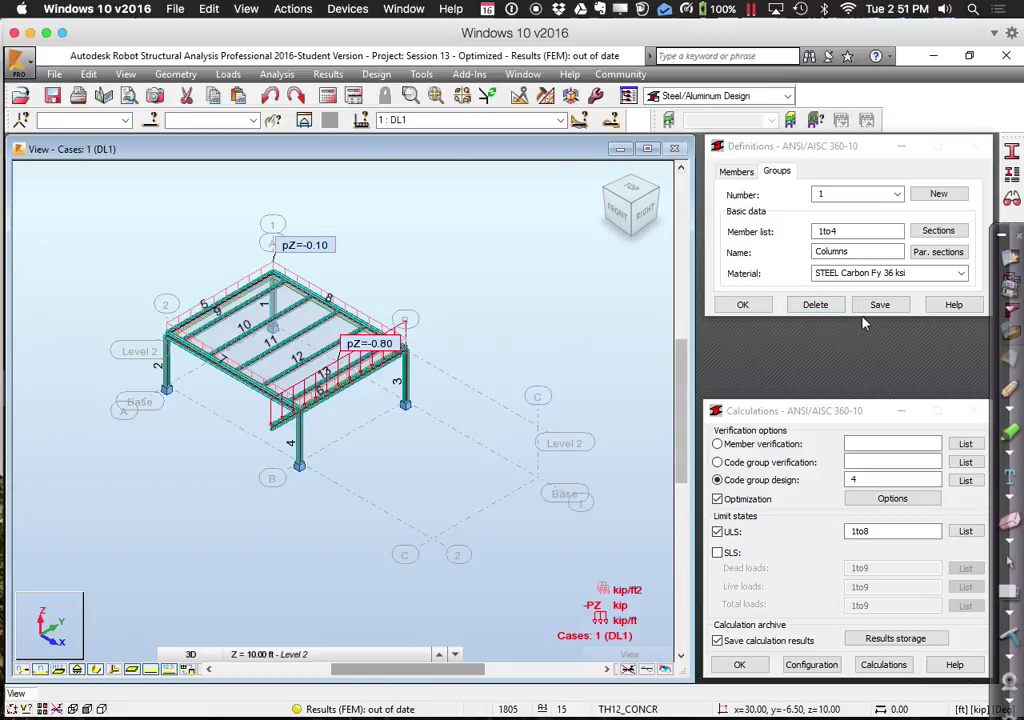
pyautogui.click(764, 307)
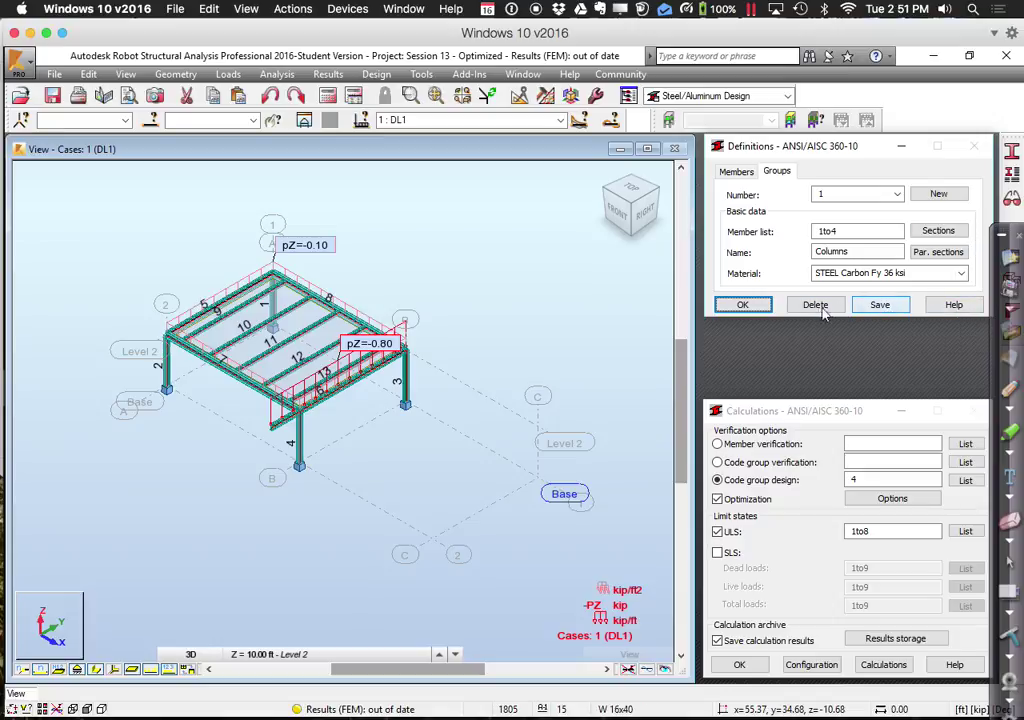
pyautogui.click(815, 610)
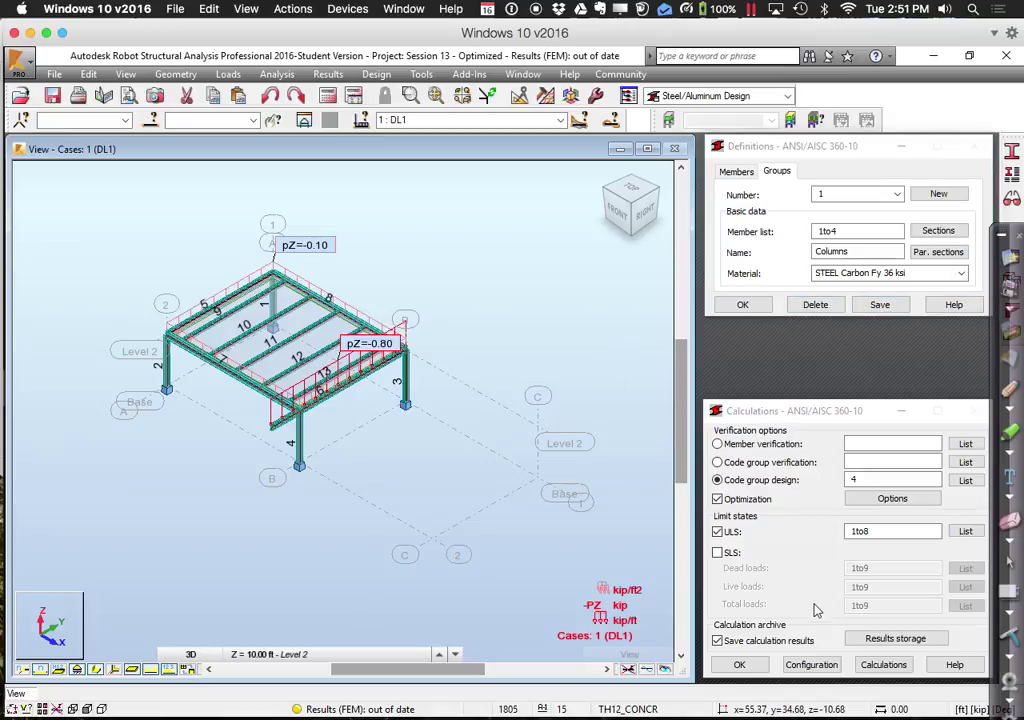
pyautogui.click(811, 664)
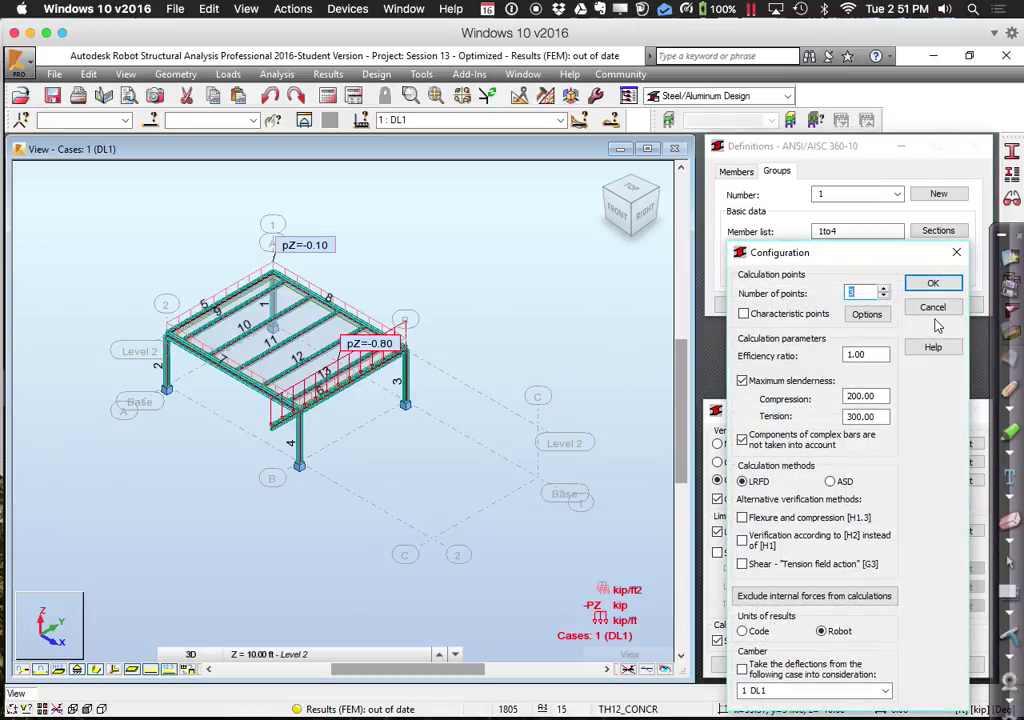
pyautogui.click(933, 307)
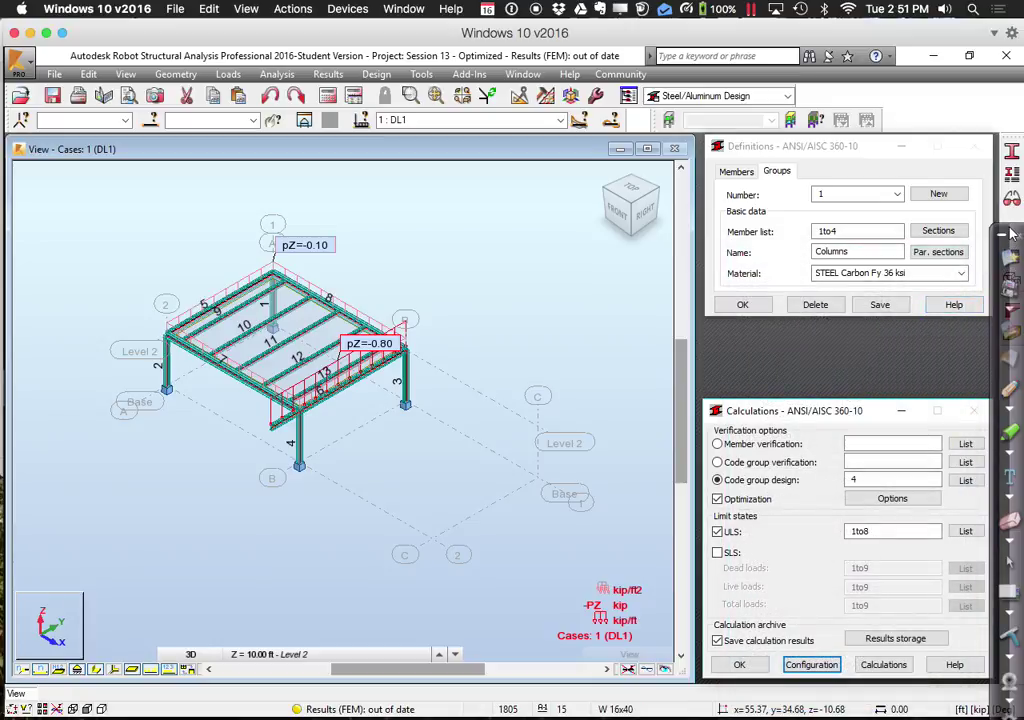
pyautogui.moveTo(37, 660)
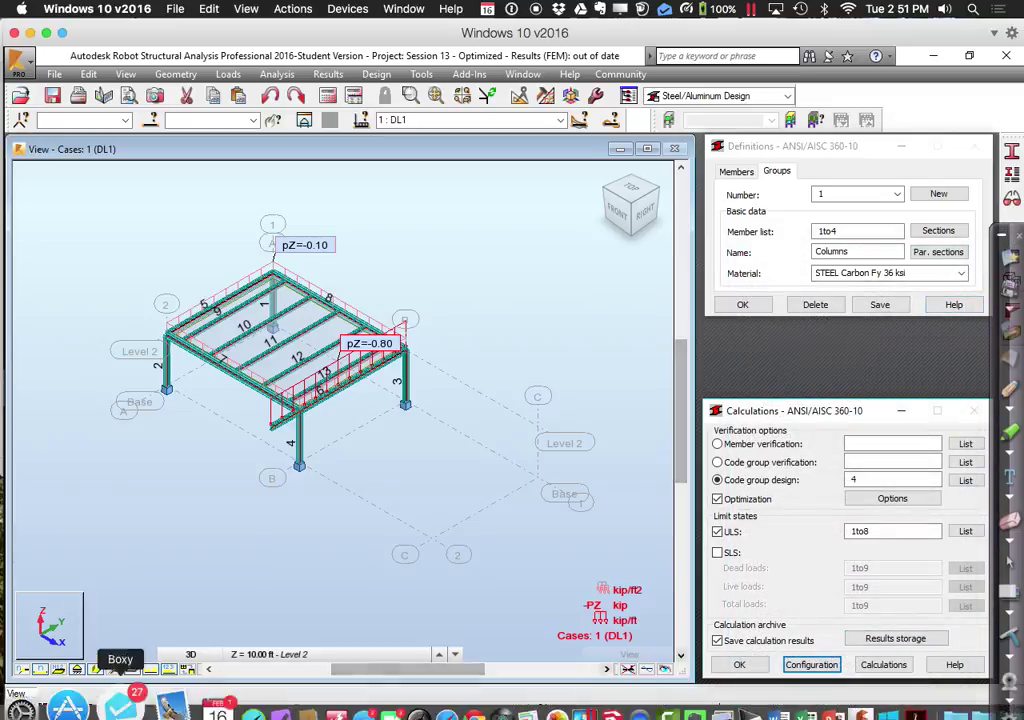
pyautogui.click(48, 625)
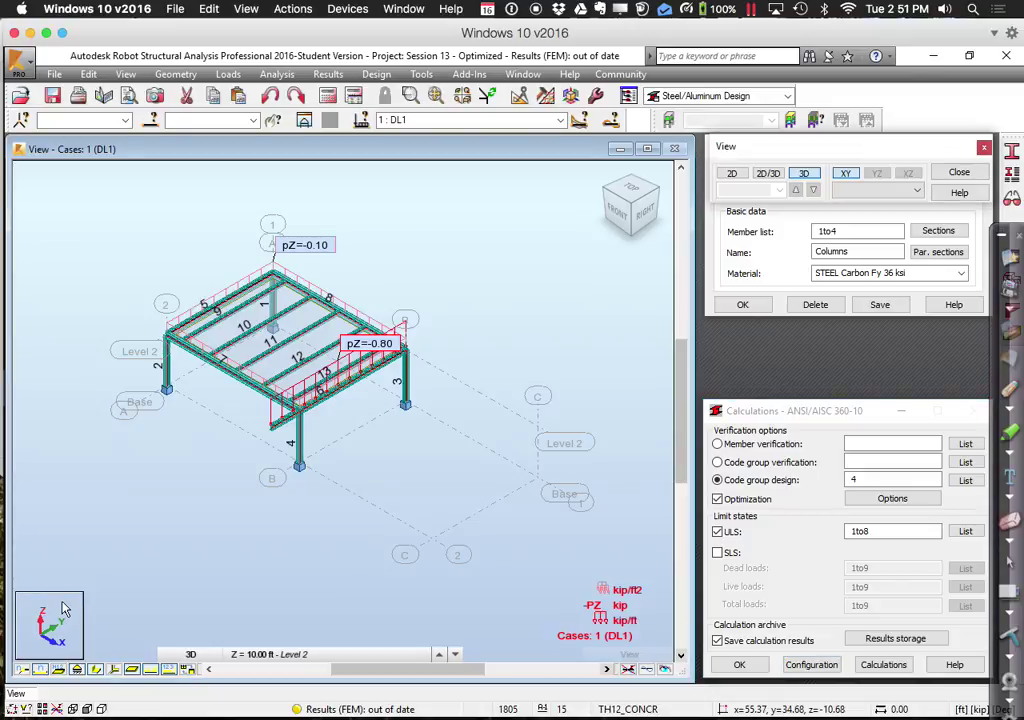
pyautogui.click(126, 160)
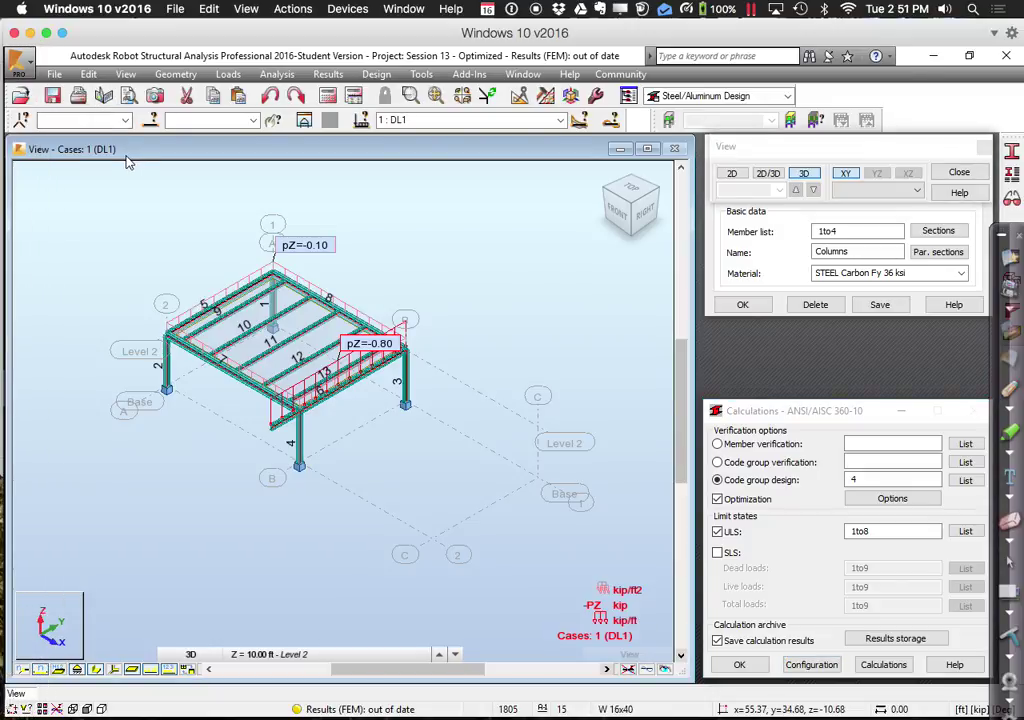
# - Run the structural calculations, continue past the instability warnings and close the calculation messages
pyautogui.click(228, 74)
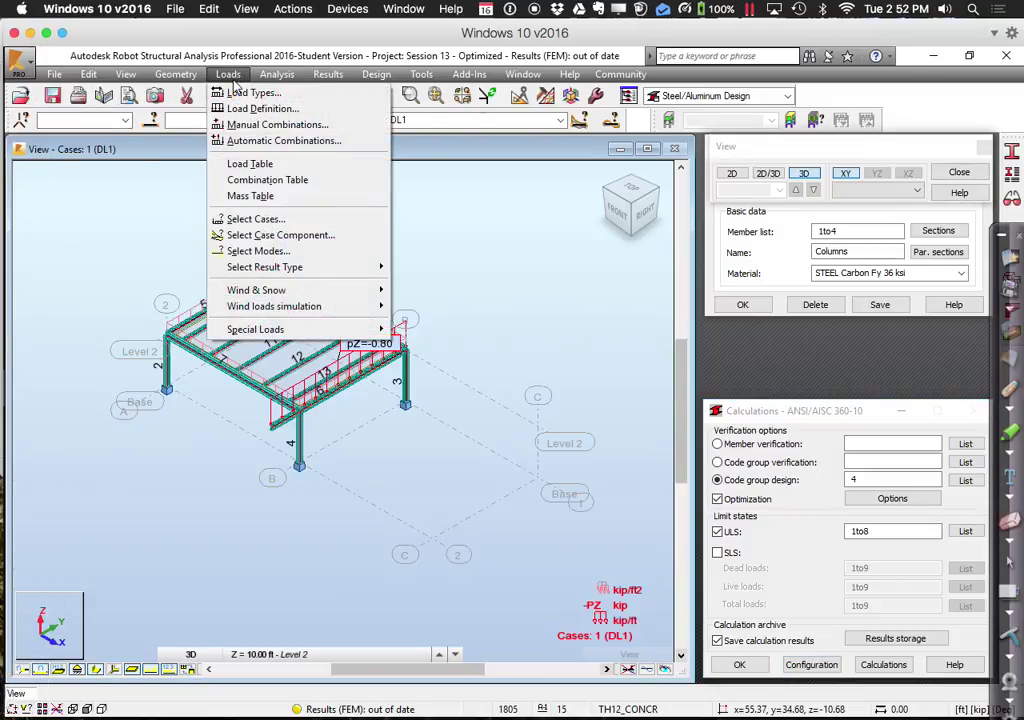
pyautogui.moveTo(277, 74)
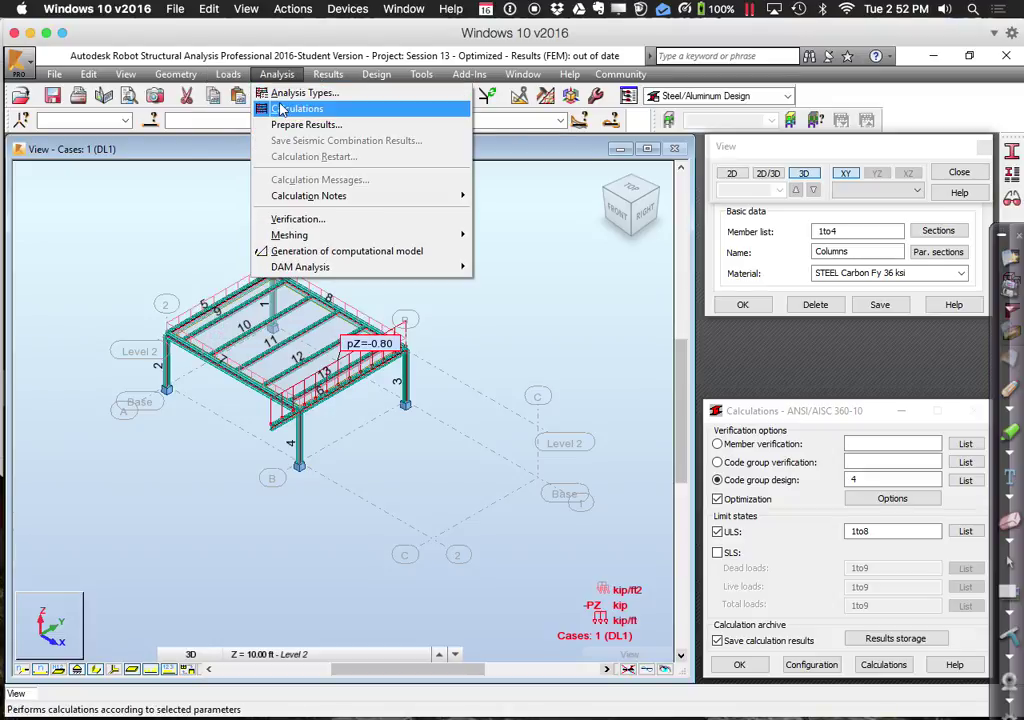
pyautogui.click(281, 108)
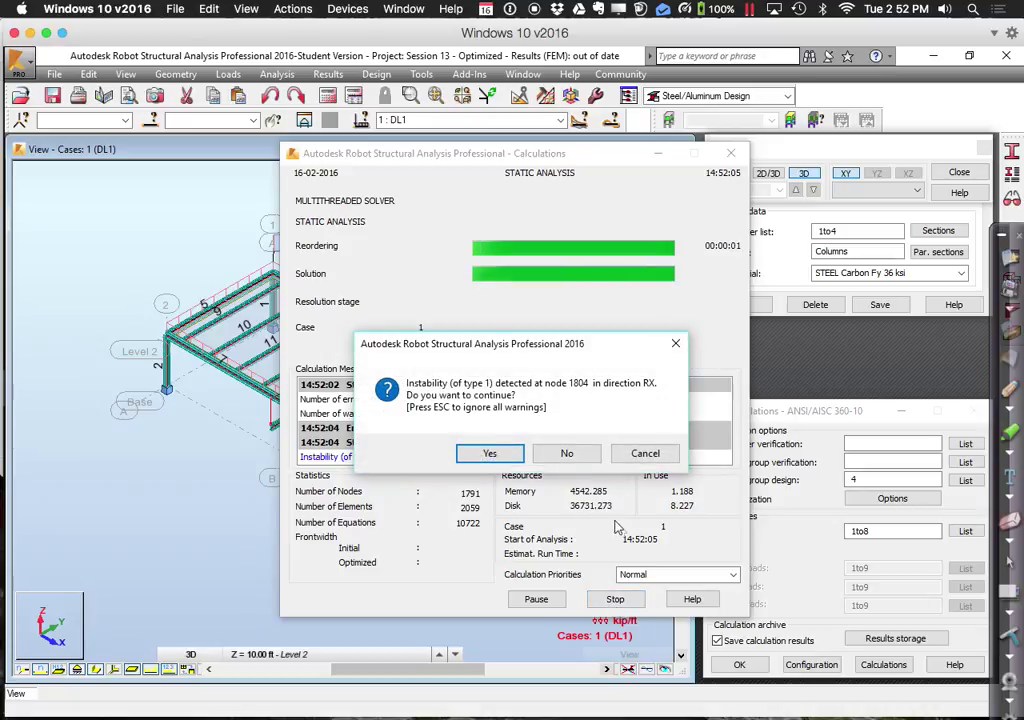
pyautogui.click(489, 453)
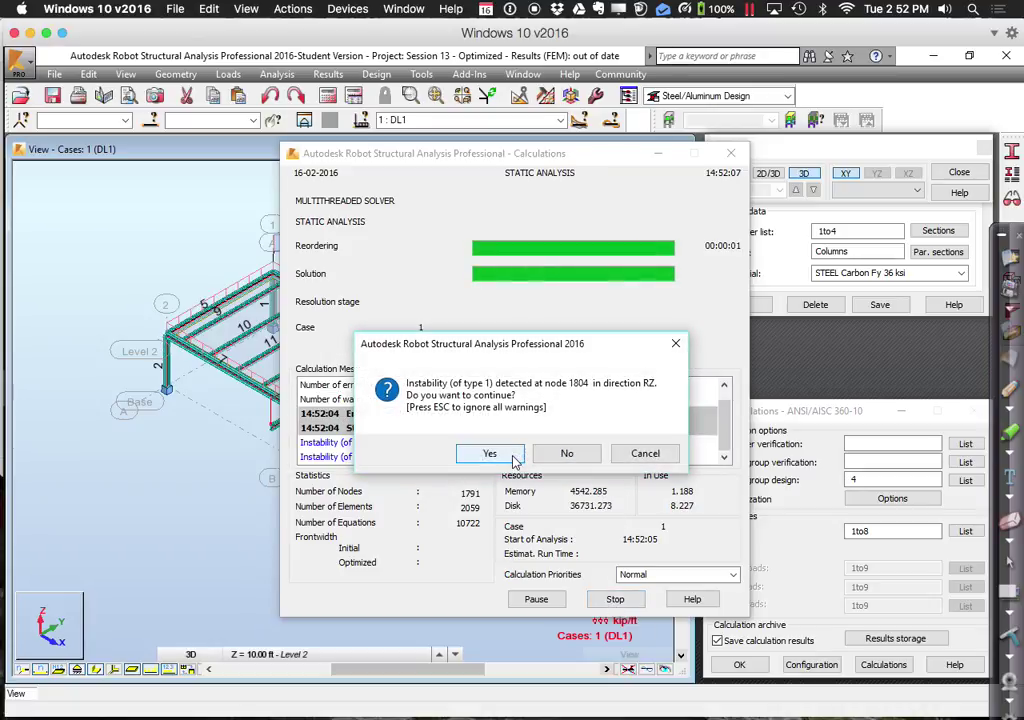
pyautogui.click(489, 453)
pyautogui.click(489, 453)
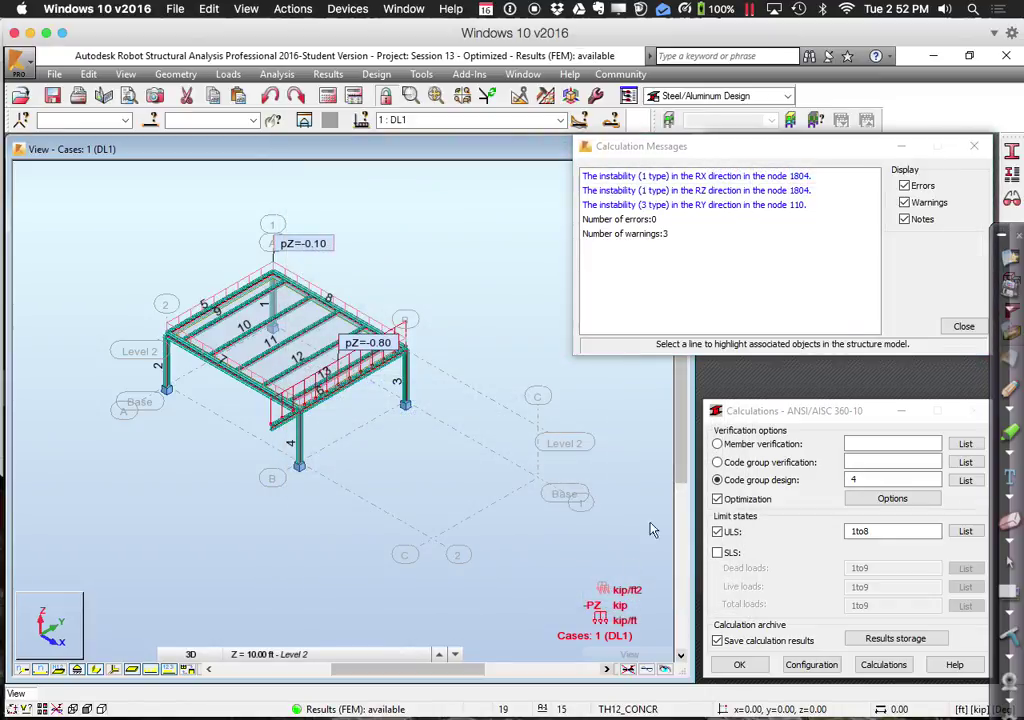
pyautogui.click(962, 326)
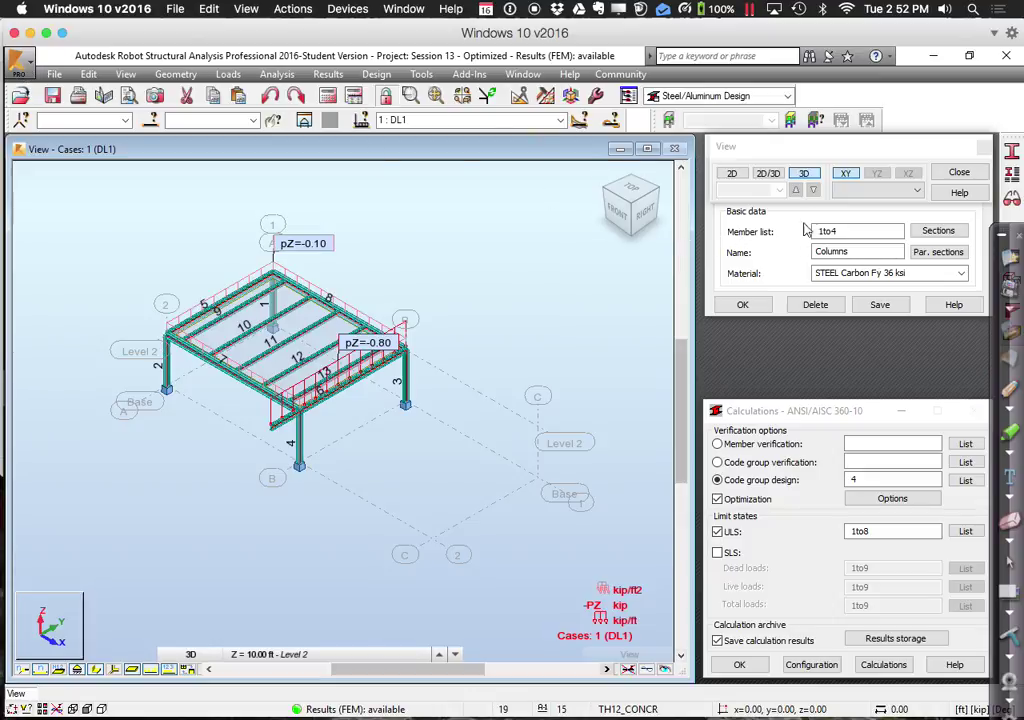
# - Clear away the View, Definitions and Calculations dialogs, and maximize the structure view
pyautogui.click(839, 160)
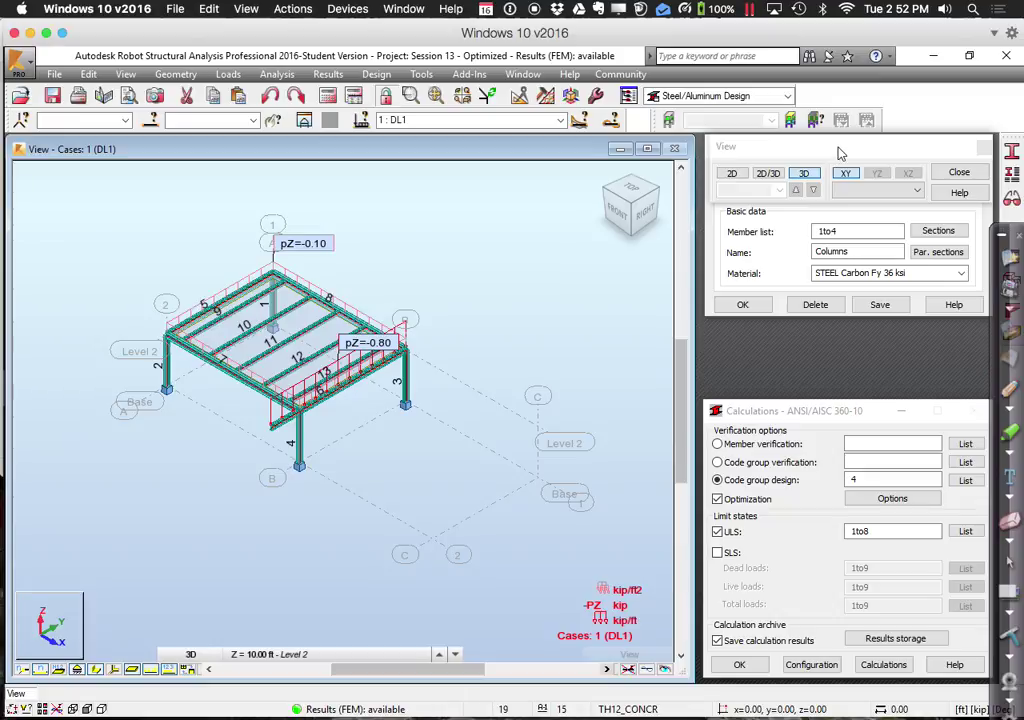
pyautogui.click(983, 149)
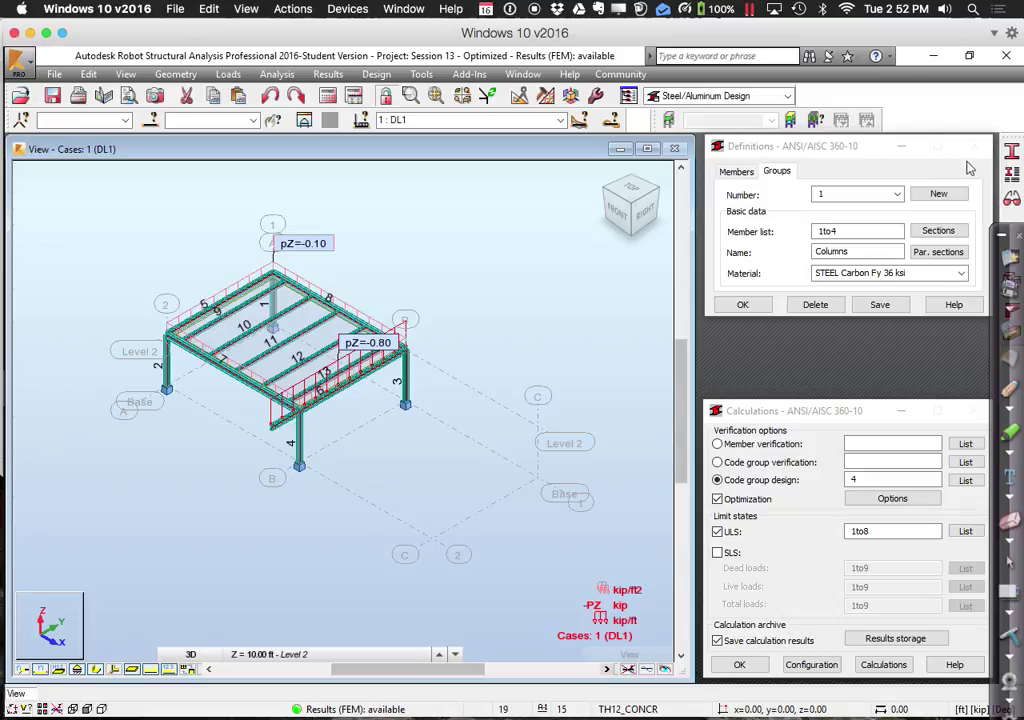
pyautogui.click(969, 169)
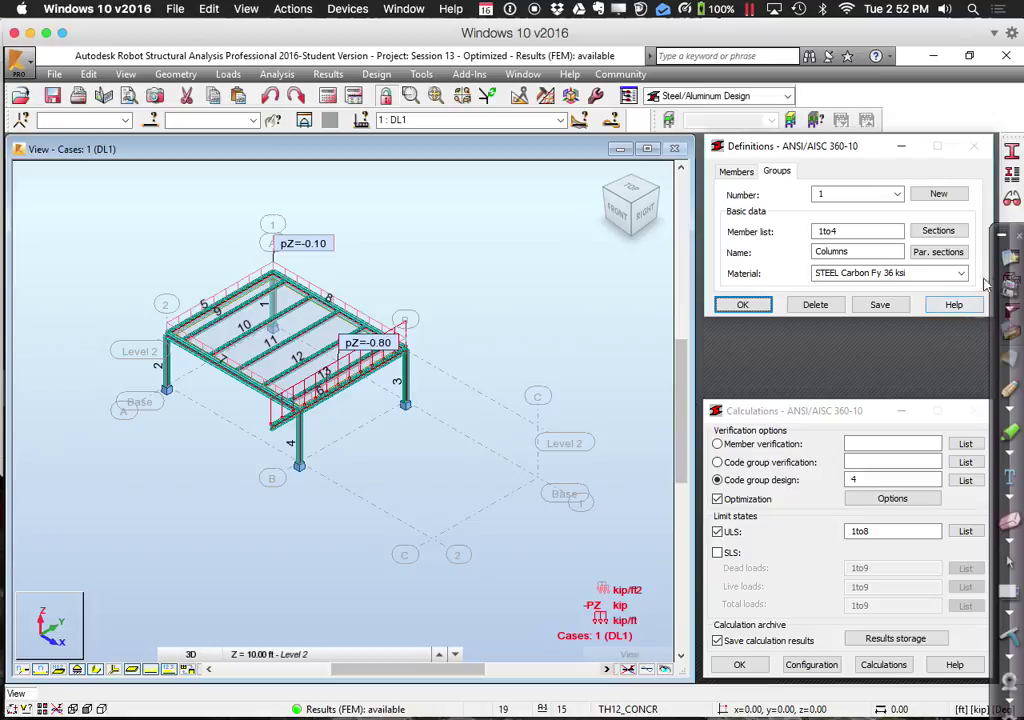
pyautogui.click(901, 147)
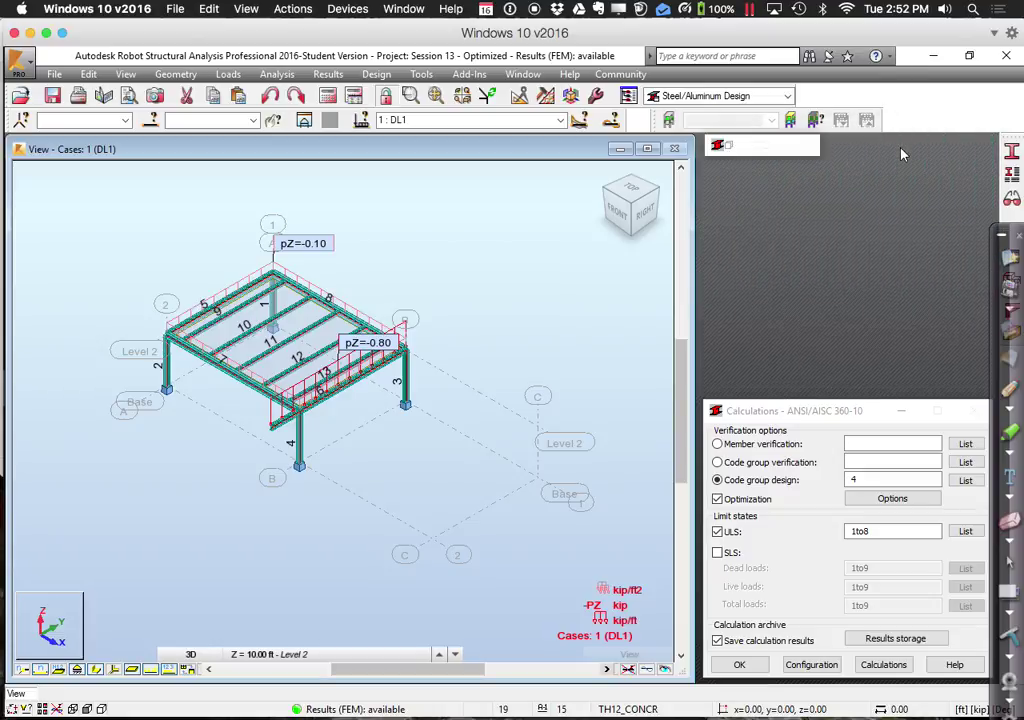
pyautogui.click(902, 411)
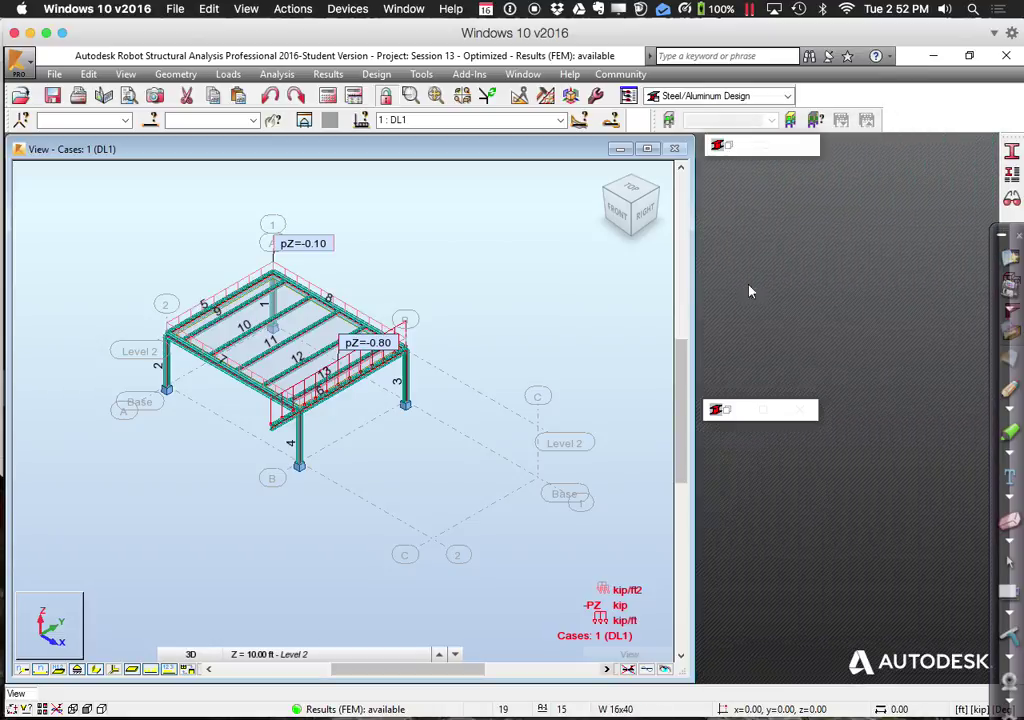
pyautogui.click(648, 149)
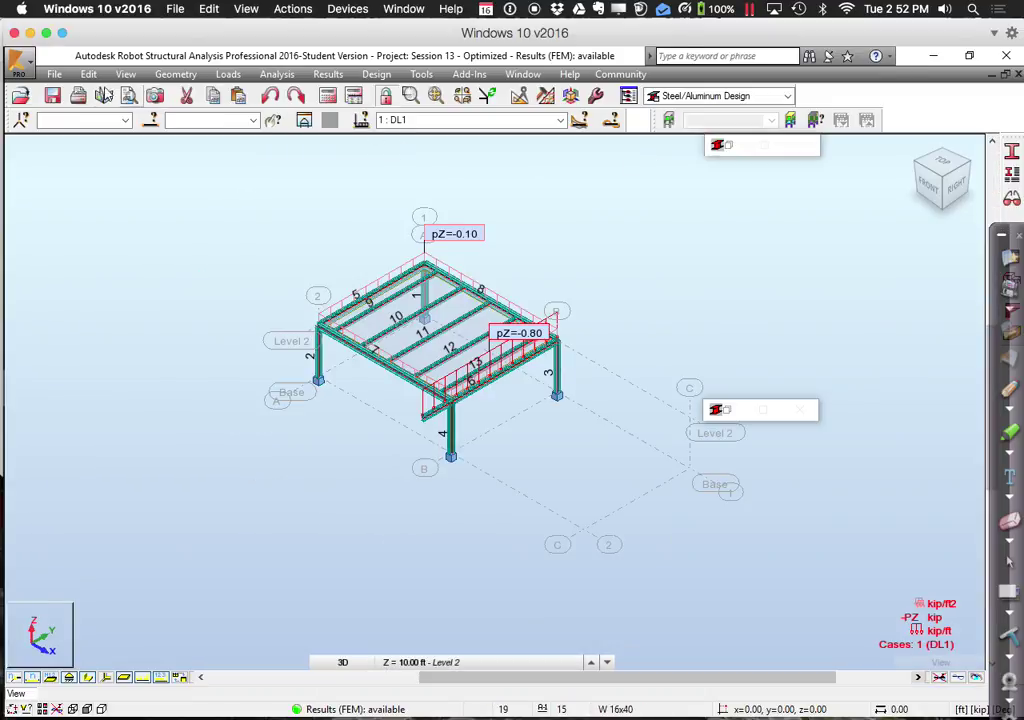
# - Start a new Robot project, discarding the unsaved changes to Session 13 - Optimized
pyautogui.click(52, 75)
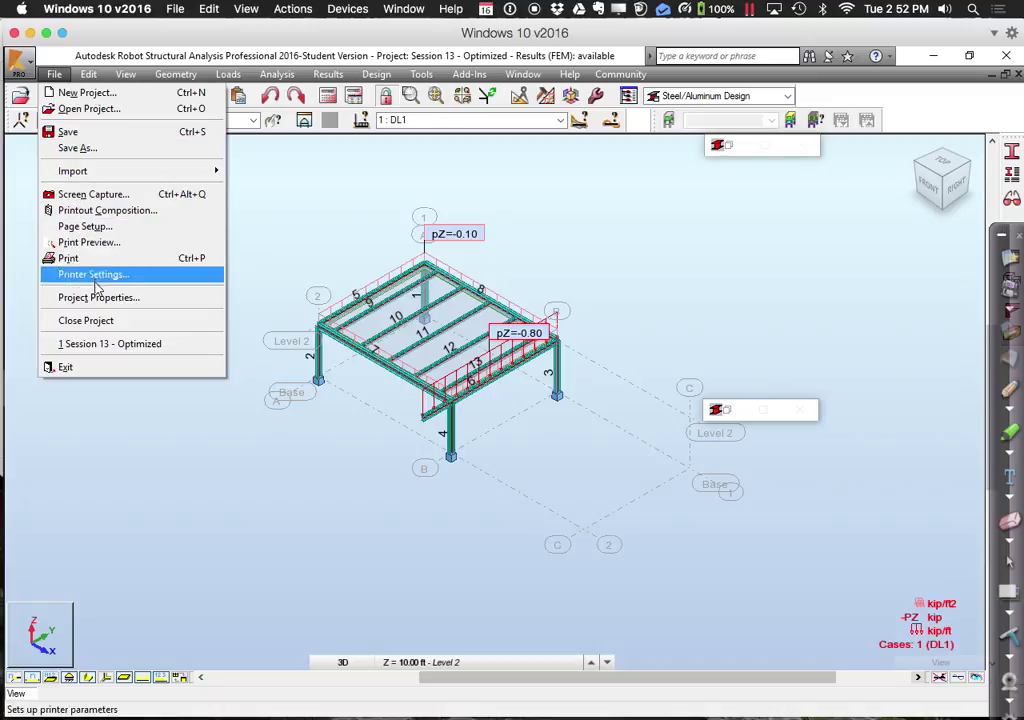
pyautogui.click(80, 93)
pyautogui.click(343, 290)
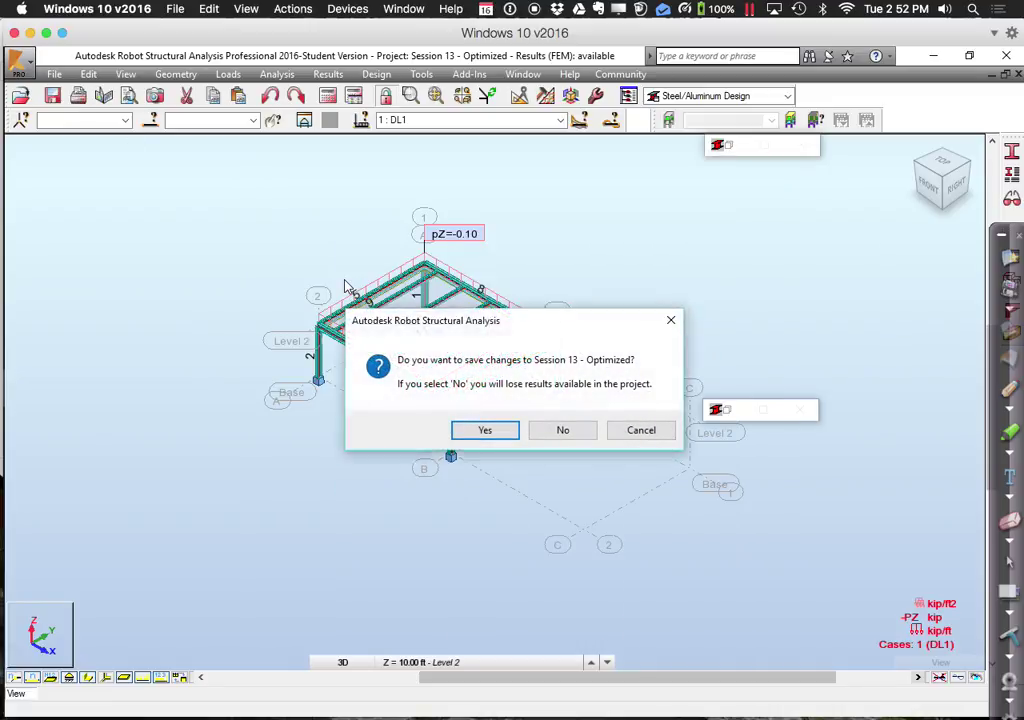
pyautogui.click(563, 431)
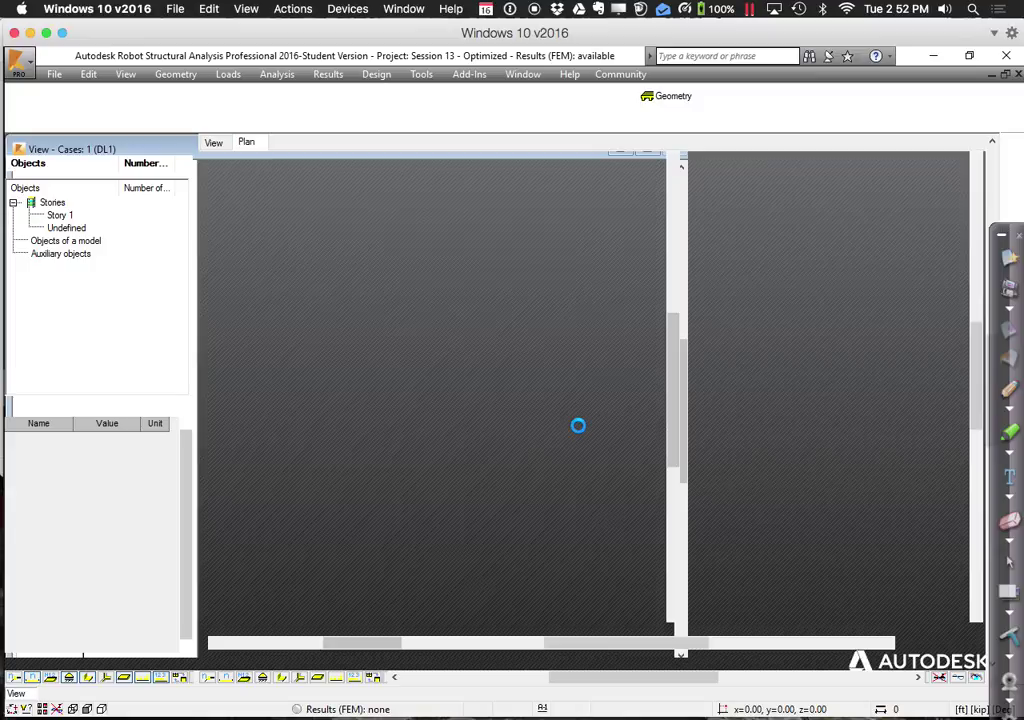
# - Switch to Revit, to the Elements to Analyze view with the girder frame selected
pyautogui.hotkey('ctrl', 'Left')
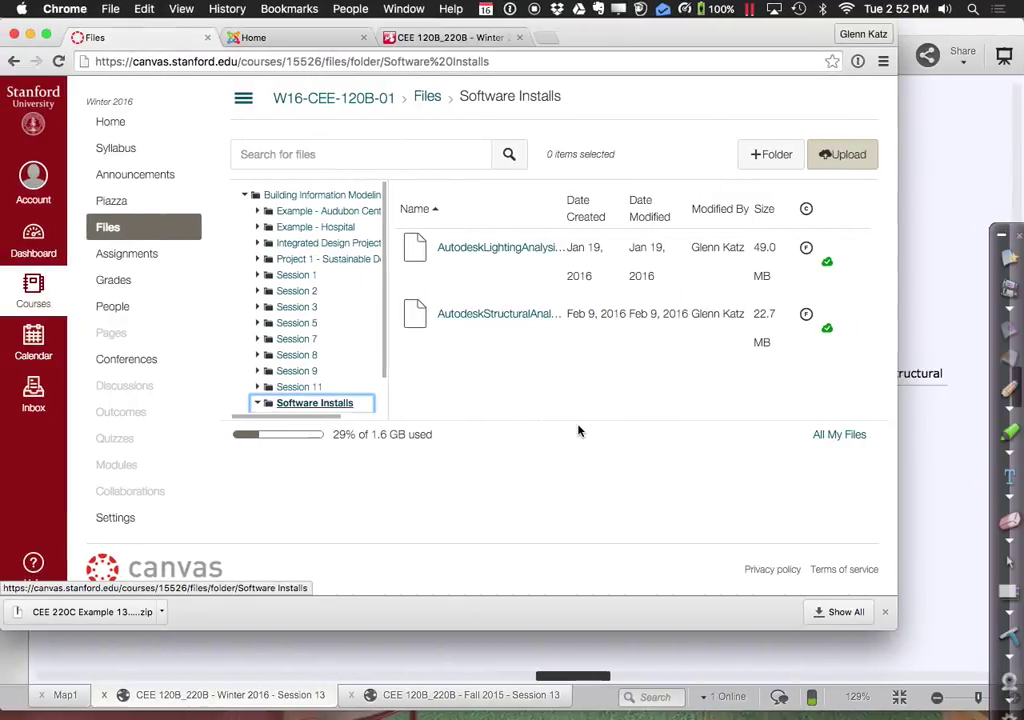
pyautogui.hotkey('ctrl', 'Right')
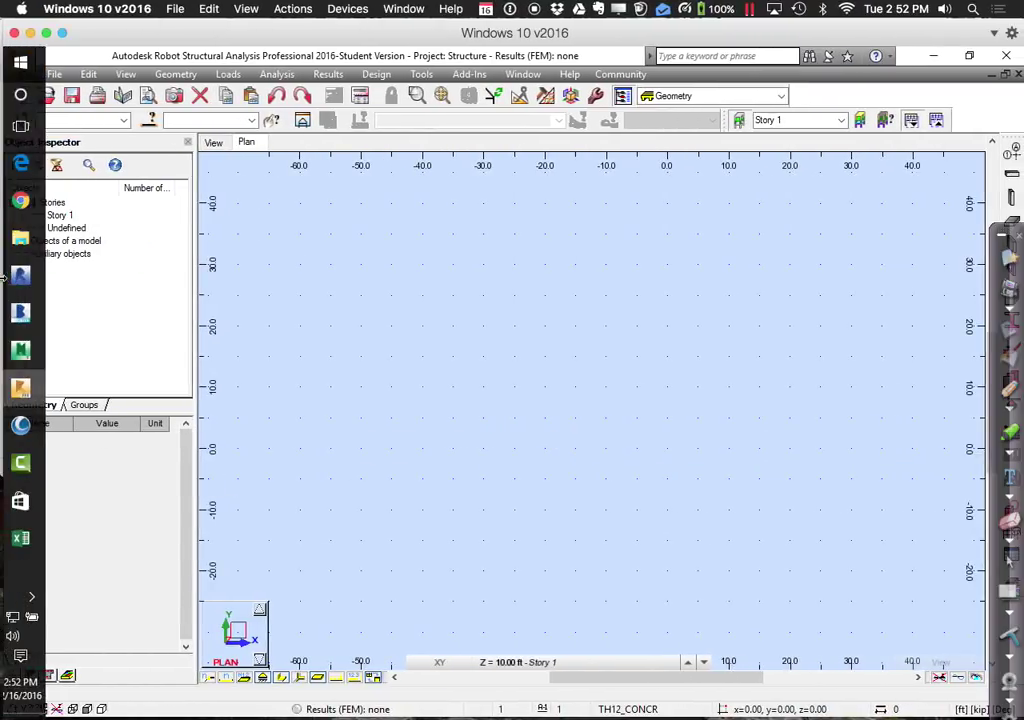
pyautogui.click(28, 274)
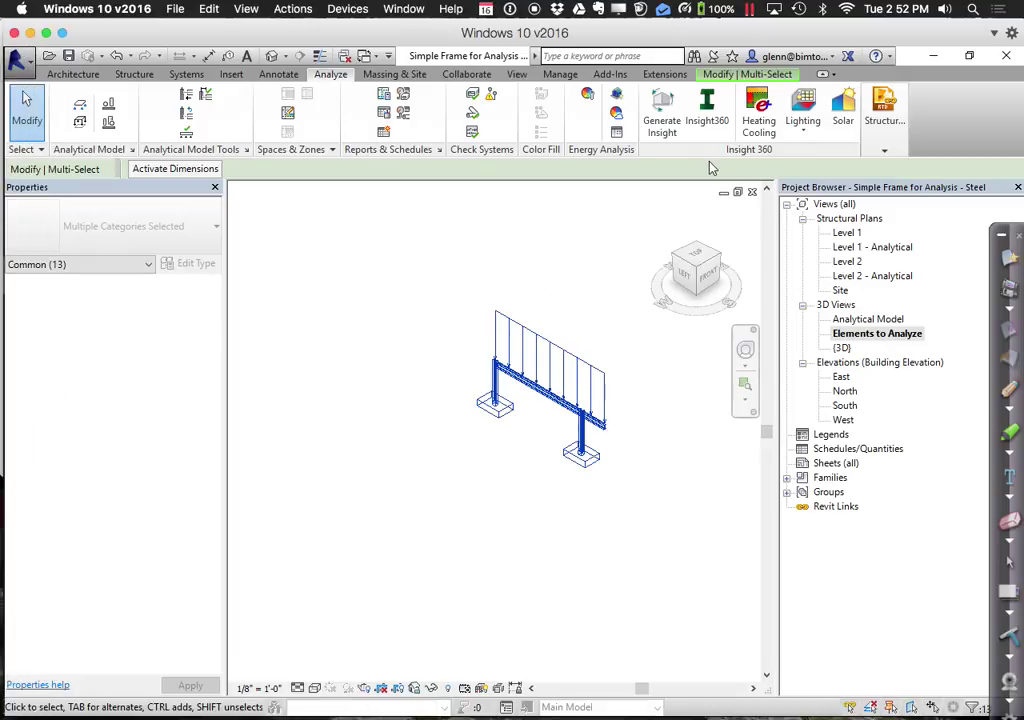
pyautogui.click(884, 145)
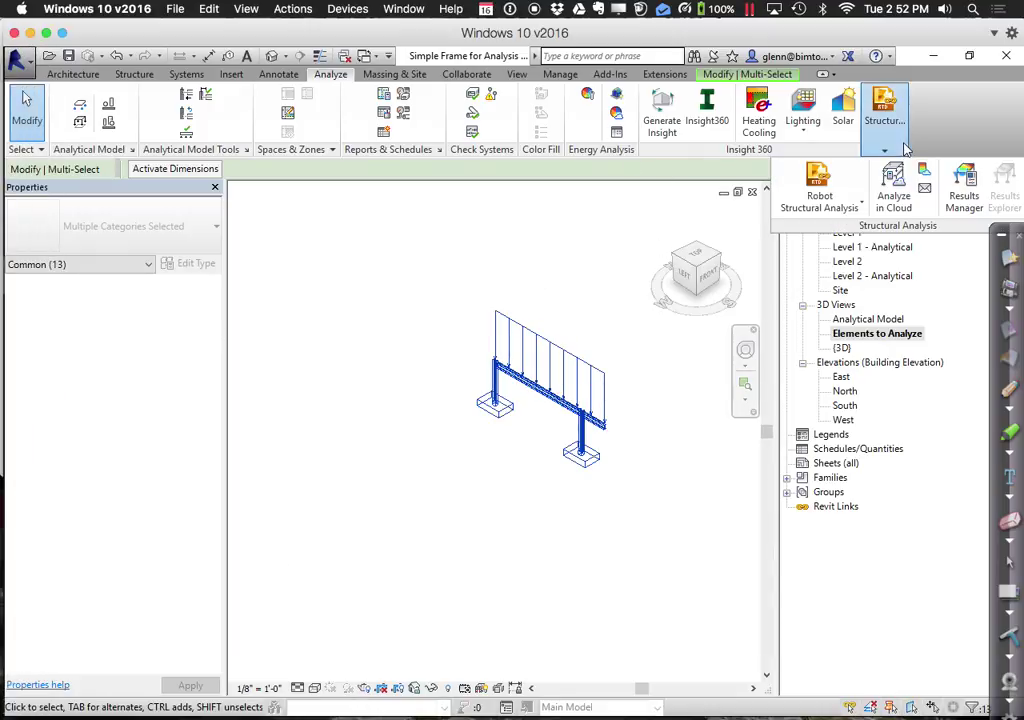
pyautogui.click(858, 205)
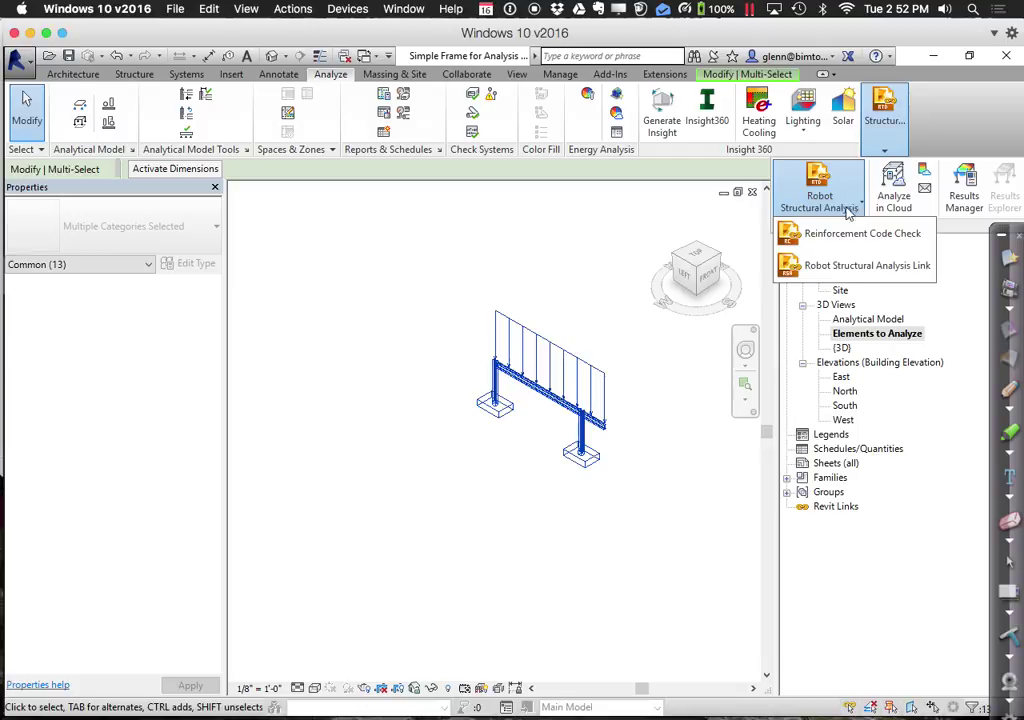
pyautogui.click(856, 268)
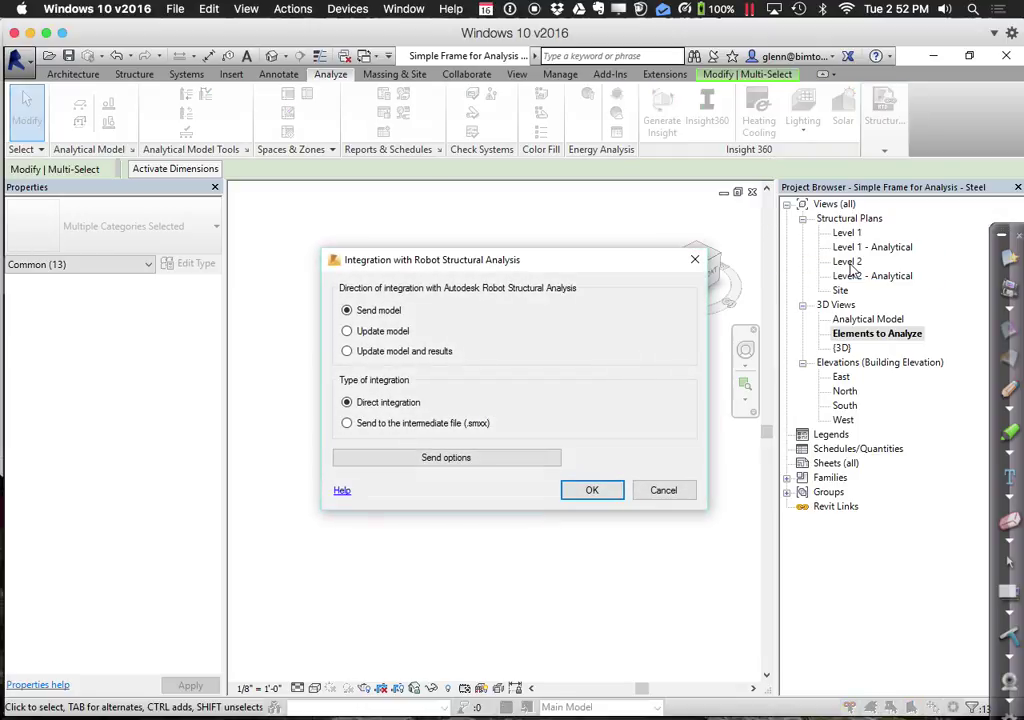
pyautogui.click(457, 457)
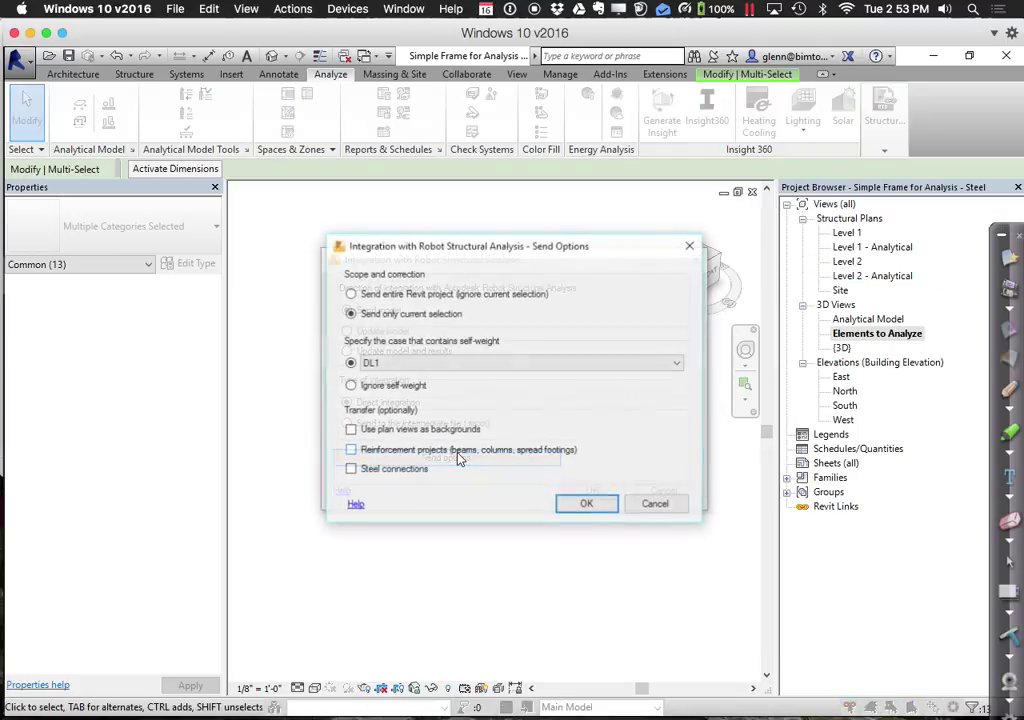
pyautogui.click(590, 505)
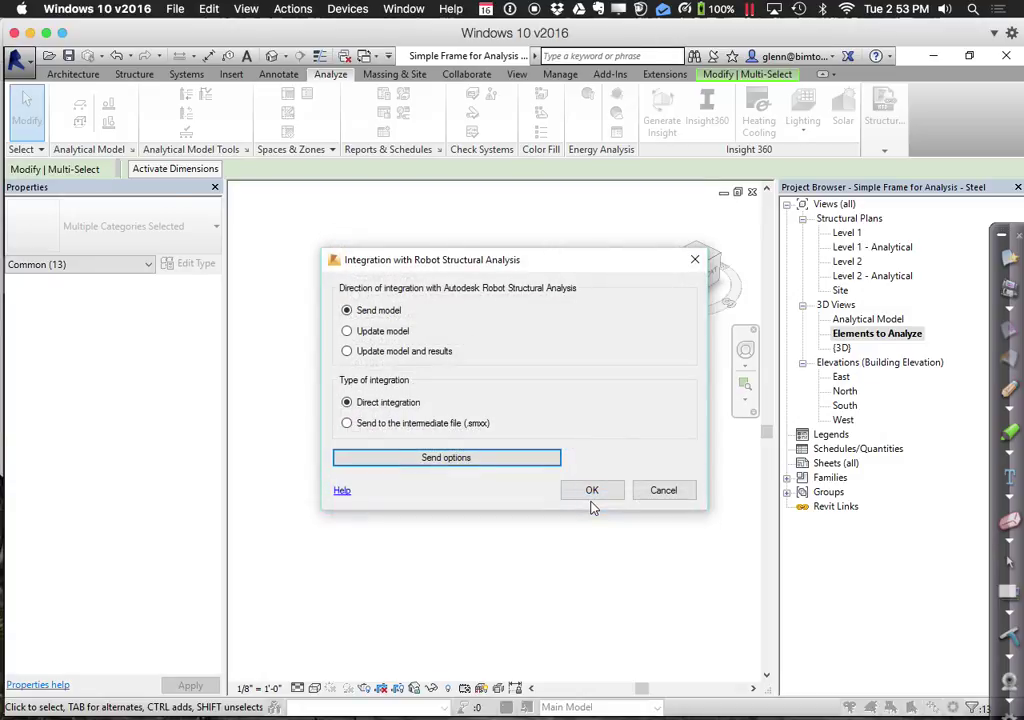
pyautogui.click(655, 492)
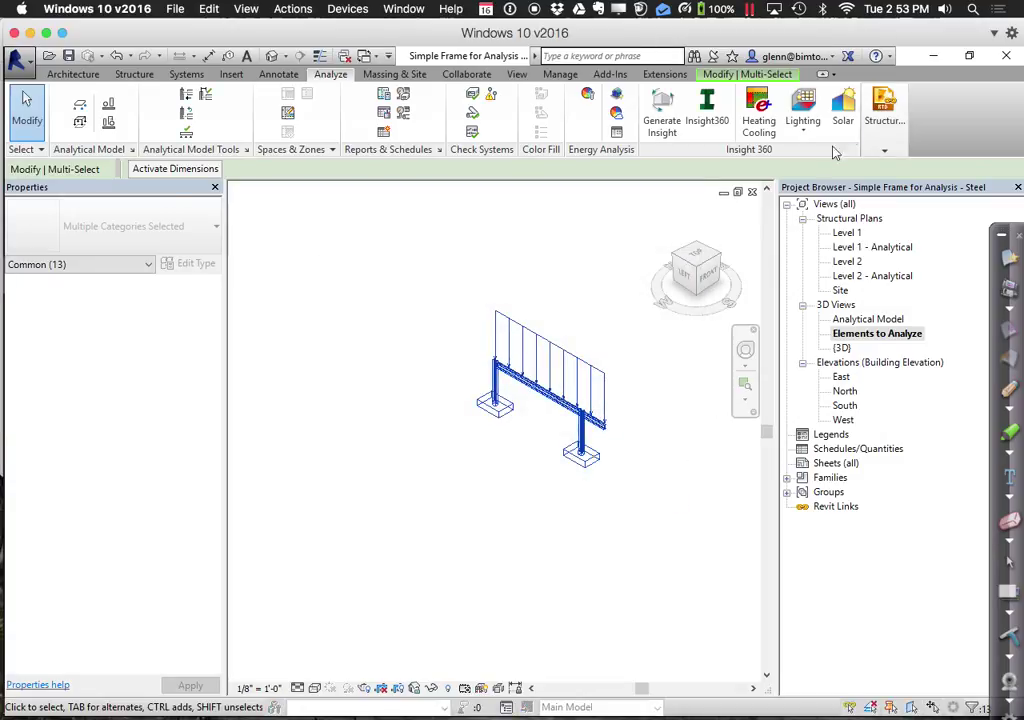
# - Send only the selected girder frame to Robot by direct integration with DL1 as the self-weight case, and decline the events report
pyautogui.click(880, 118)
pyautogui.click(826, 205)
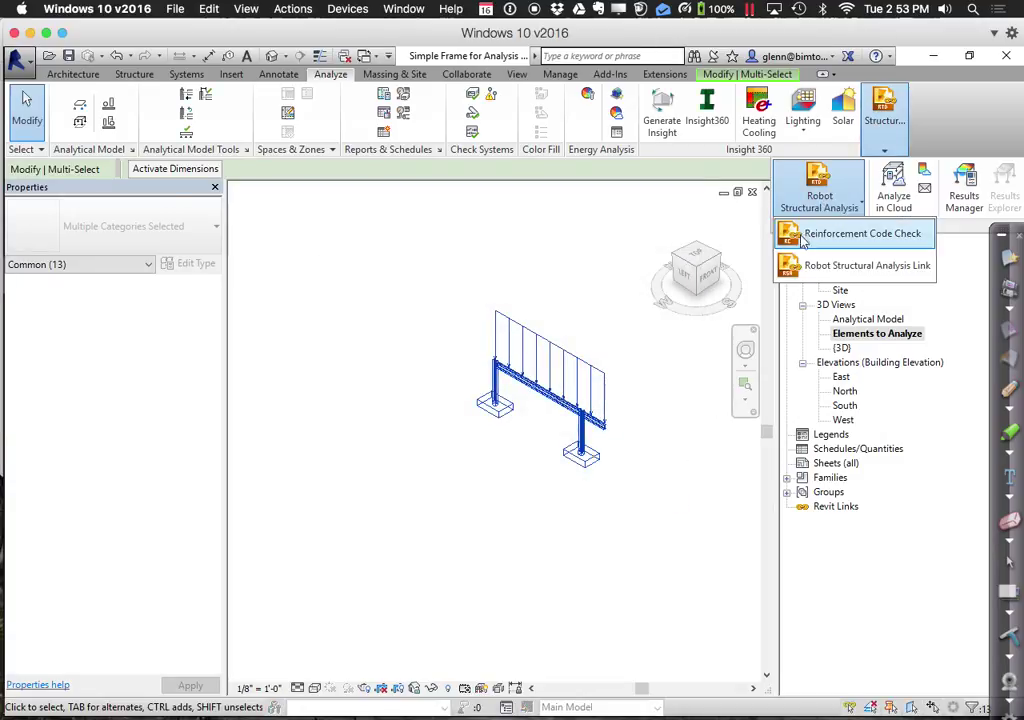
pyautogui.click(791, 264)
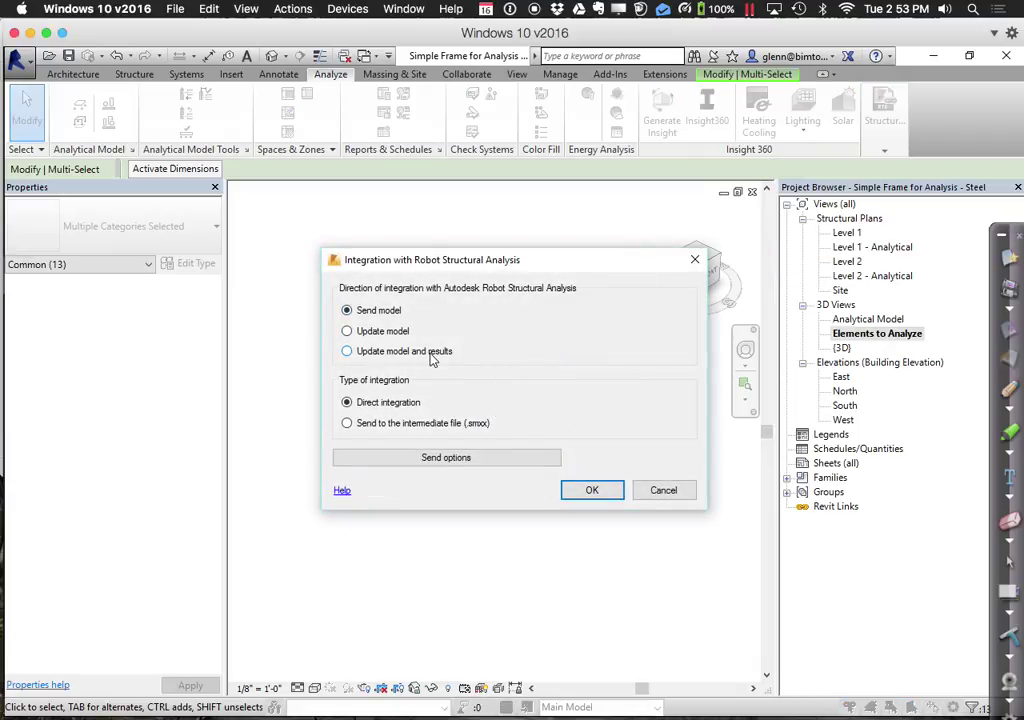
pyautogui.click(493, 458)
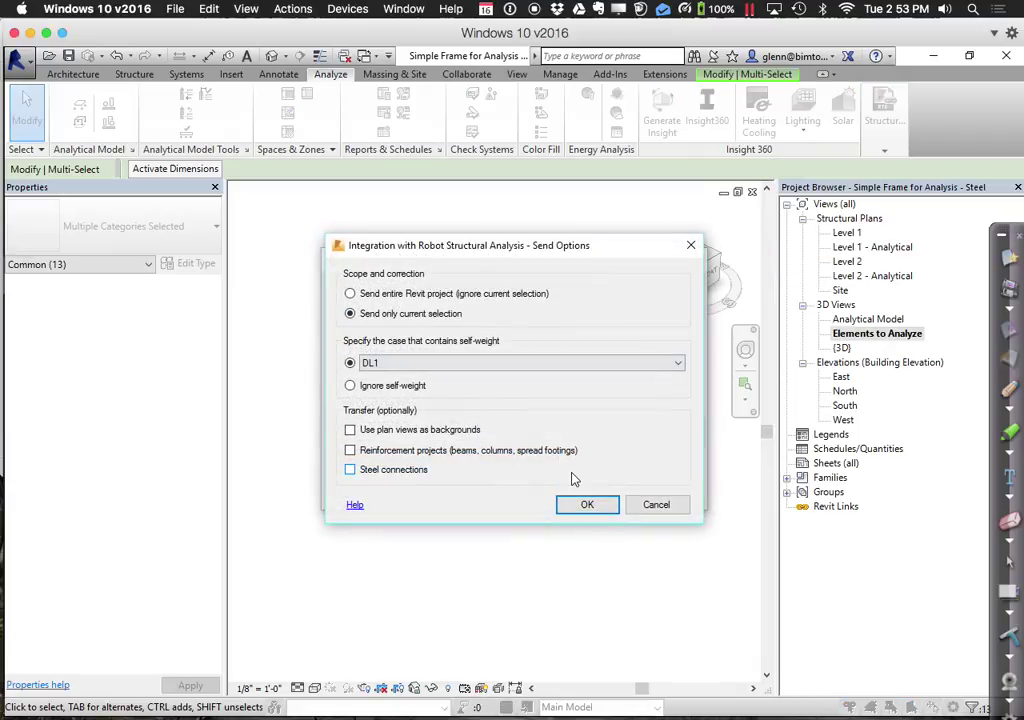
pyautogui.click(587, 505)
pyautogui.click(599, 490)
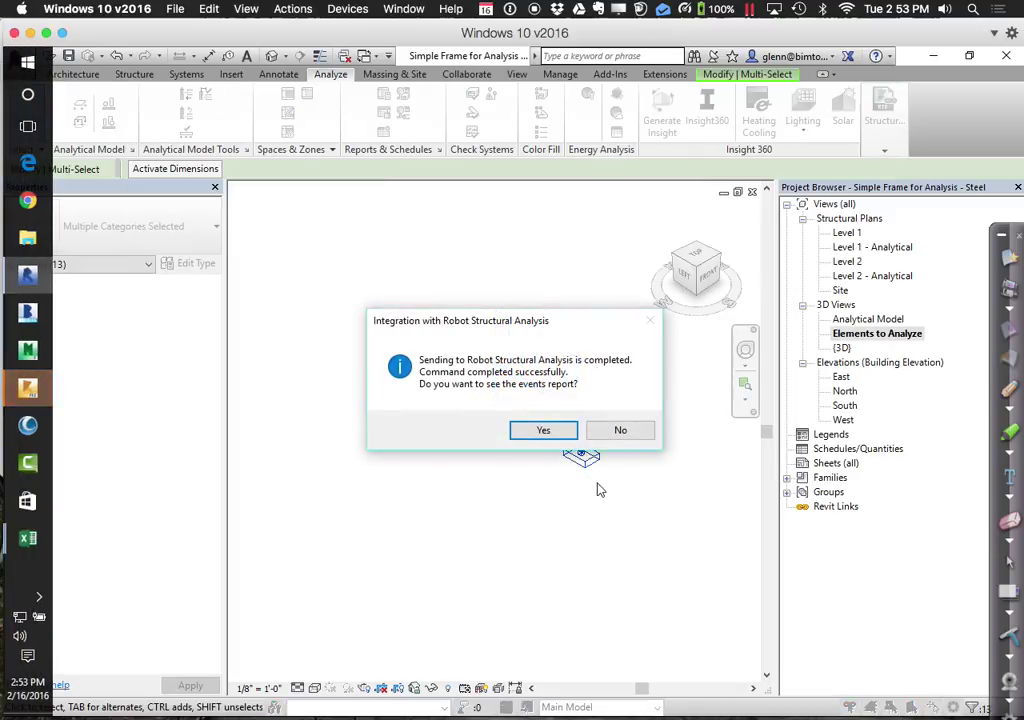
pyautogui.click(620, 430)
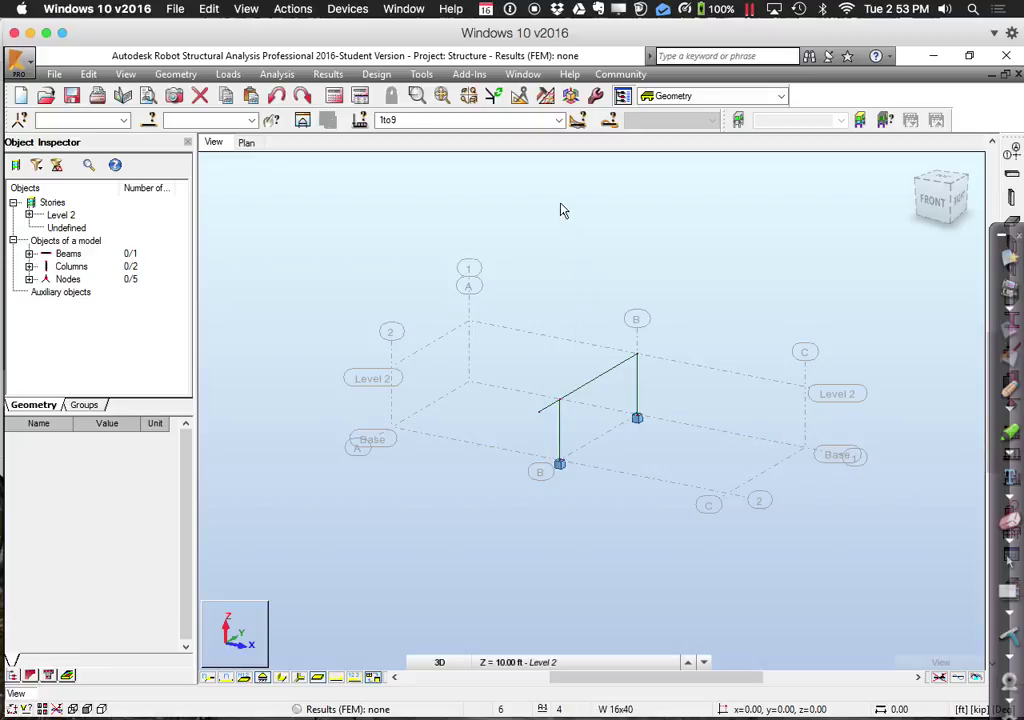
# - In Robot, make DL1 the active load case and display the load symbols on the frame
pyautogui.click(560, 122)
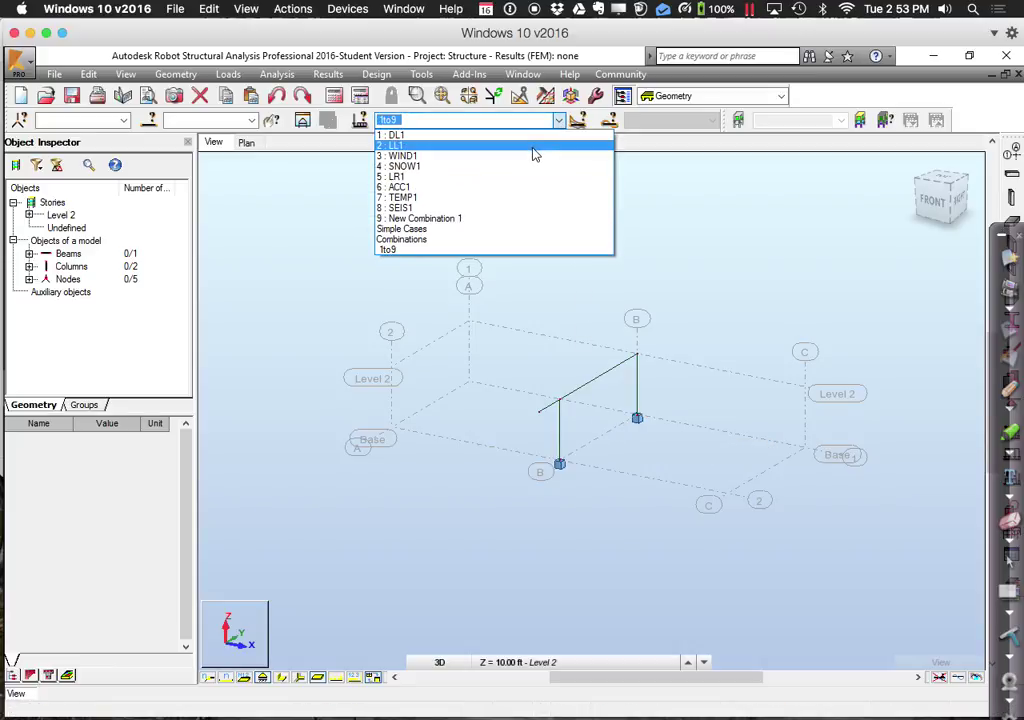
pyautogui.click(534, 136)
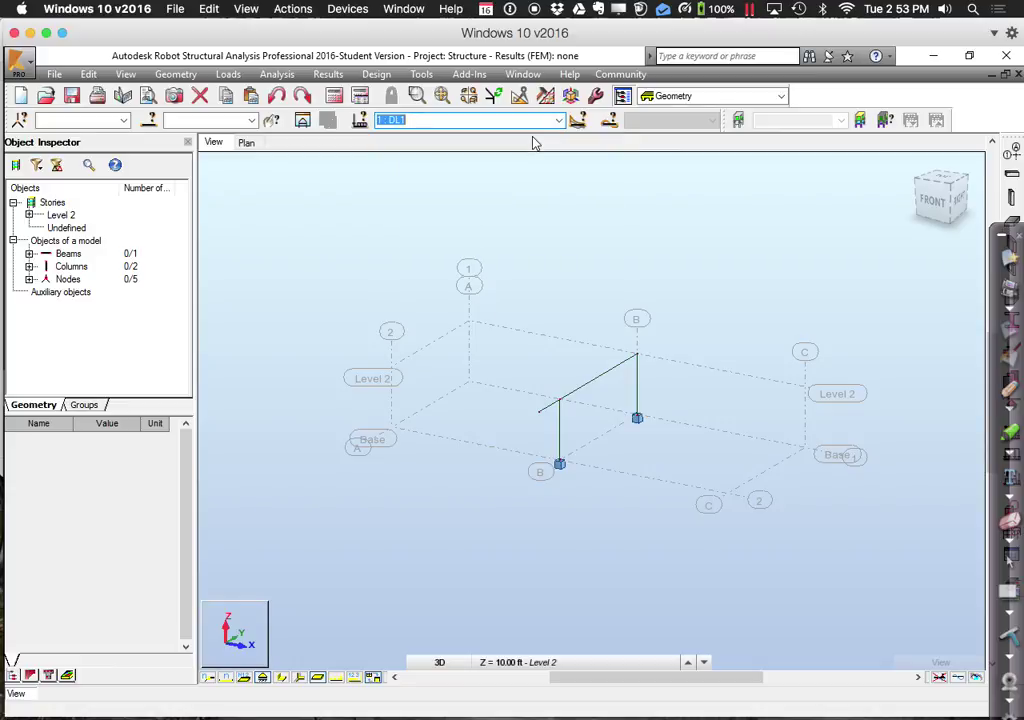
pyautogui.click(335, 678)
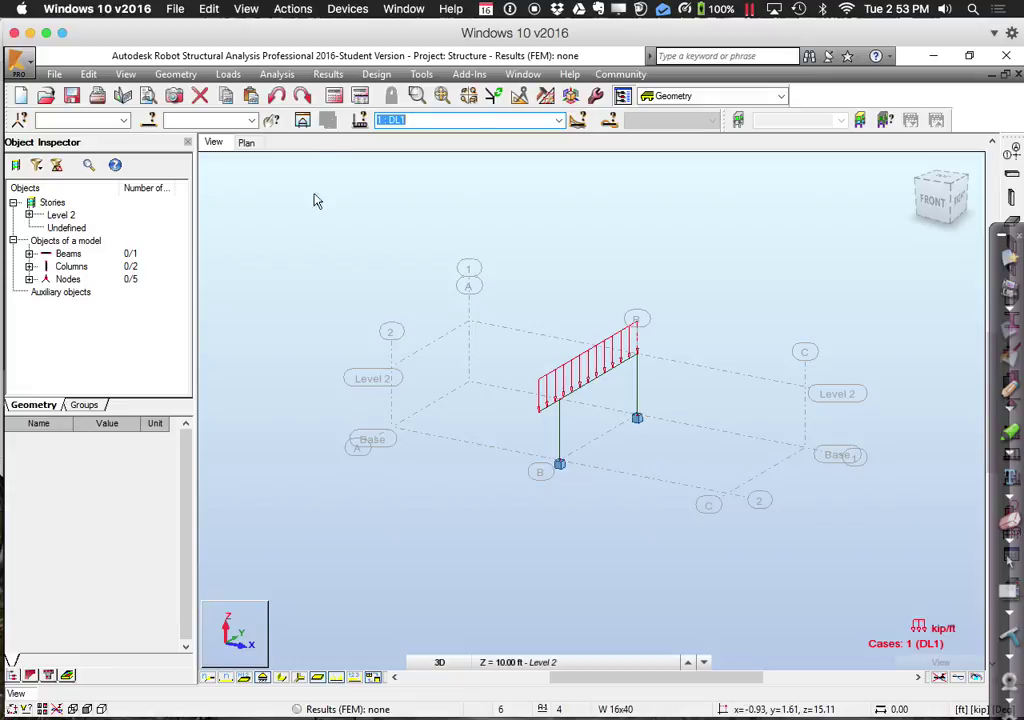
# - Run the structural calculations, continue past the instability warnings at node 5 and close the calculation messages
pyautogui.click(328, 75)
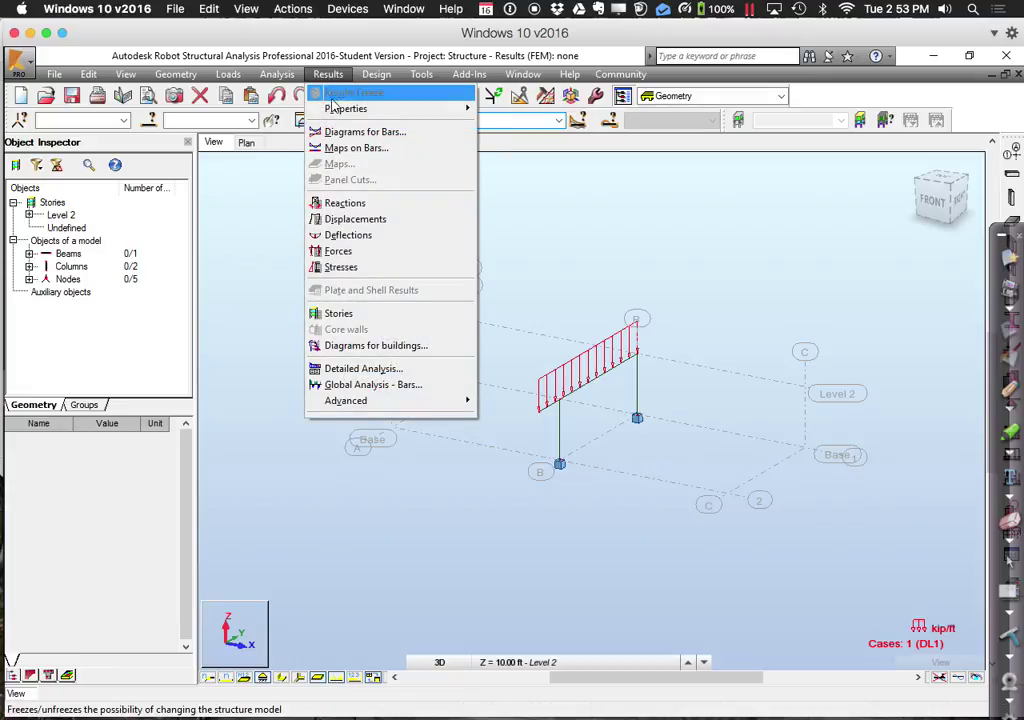
pyautogui.moveTo(360, 78)
pyautogui.moveTo(314, 78)
pyautogui.moveTo(277, 76)
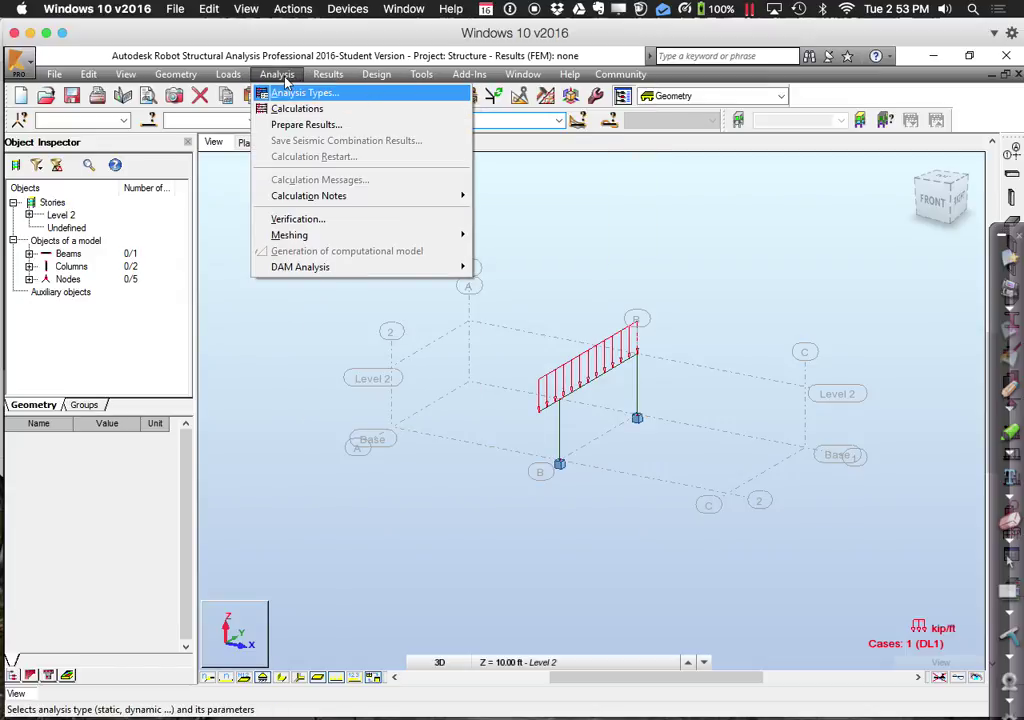
pyautogui.click(287, 112)
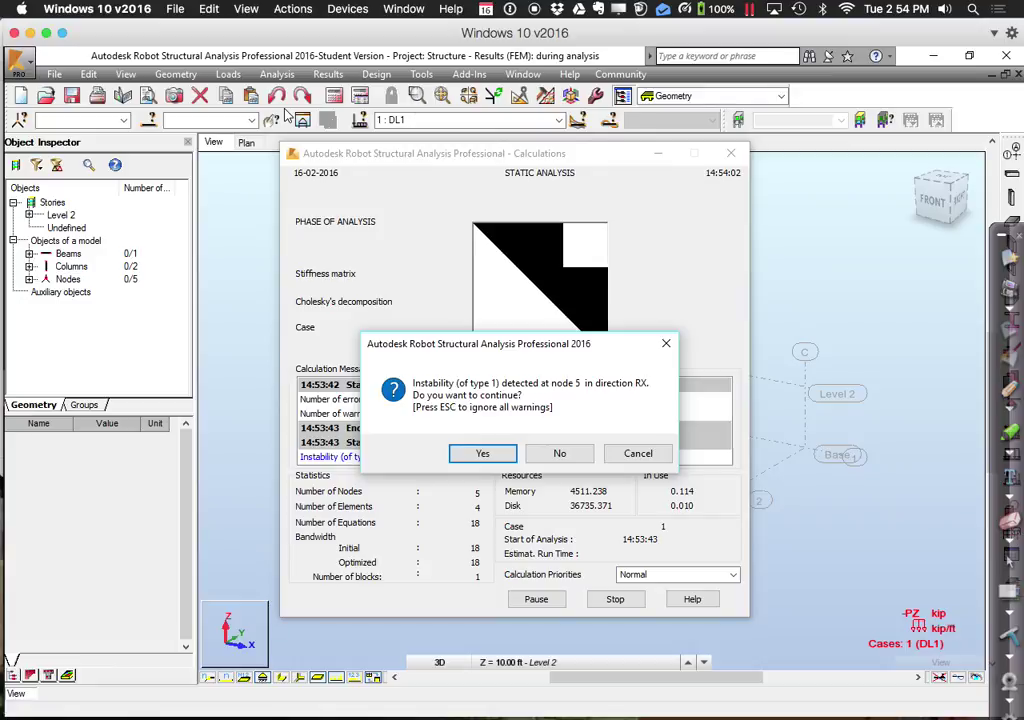
pyautogui.click(476, 455)
pyautogui.click(477, 455)
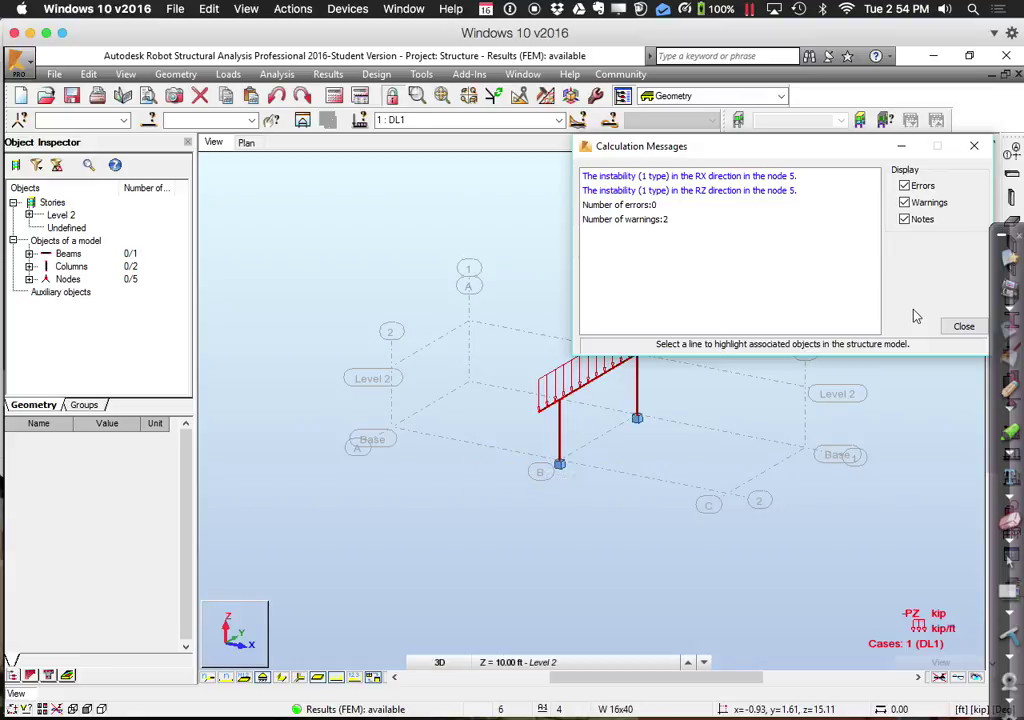
pyautogui.click(962, 326)
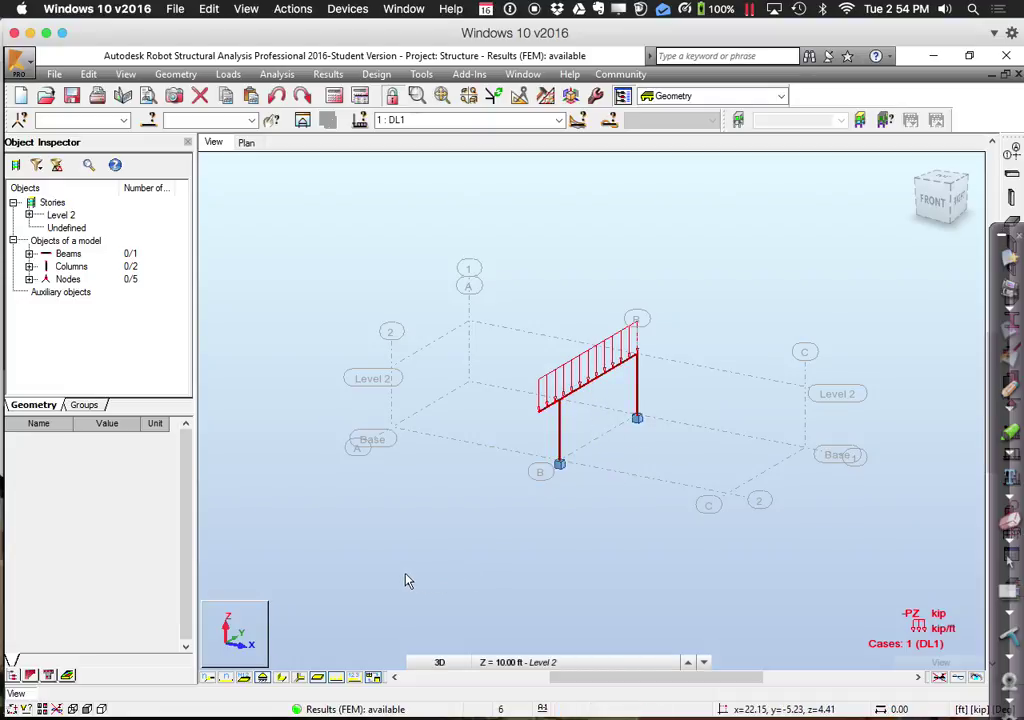
# - Briefly toggle the members' local axes on and off, and display the section shapes of the frame
pyautogui.click(298, 679)
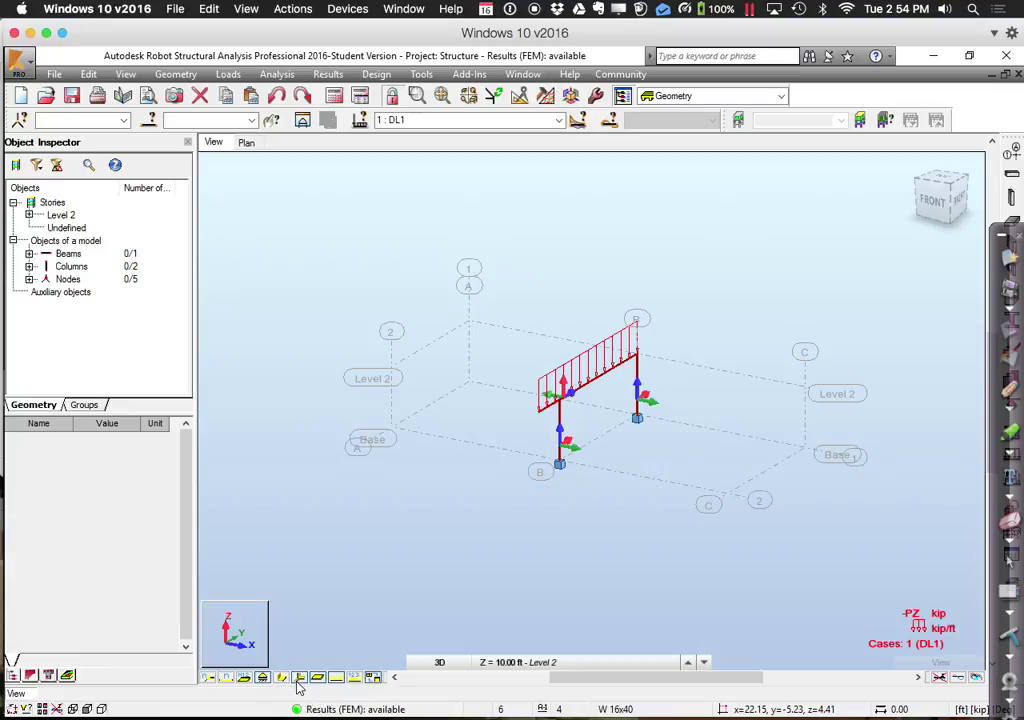
pyautogui.click(298, 679)
pyautogui.click(281, 678)
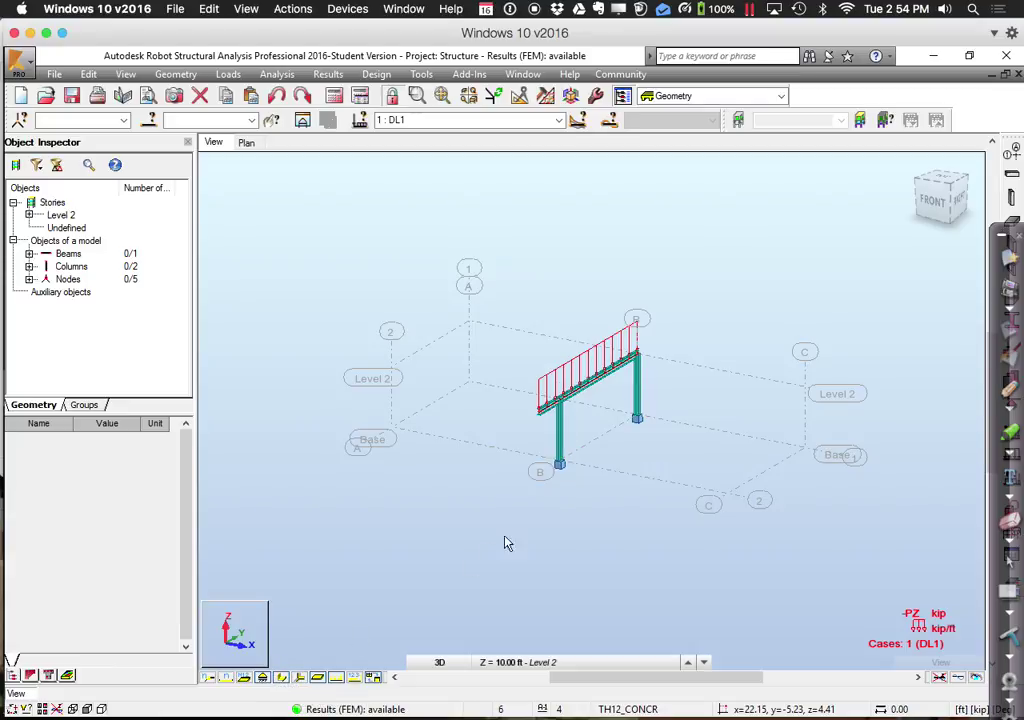
# - Open the cantilevered girder's object properties and plot its My bending moment diagram and its UZ displacement diagram
pyautogui.click(589, 395)
pyautogui.rightClick(589, 395)
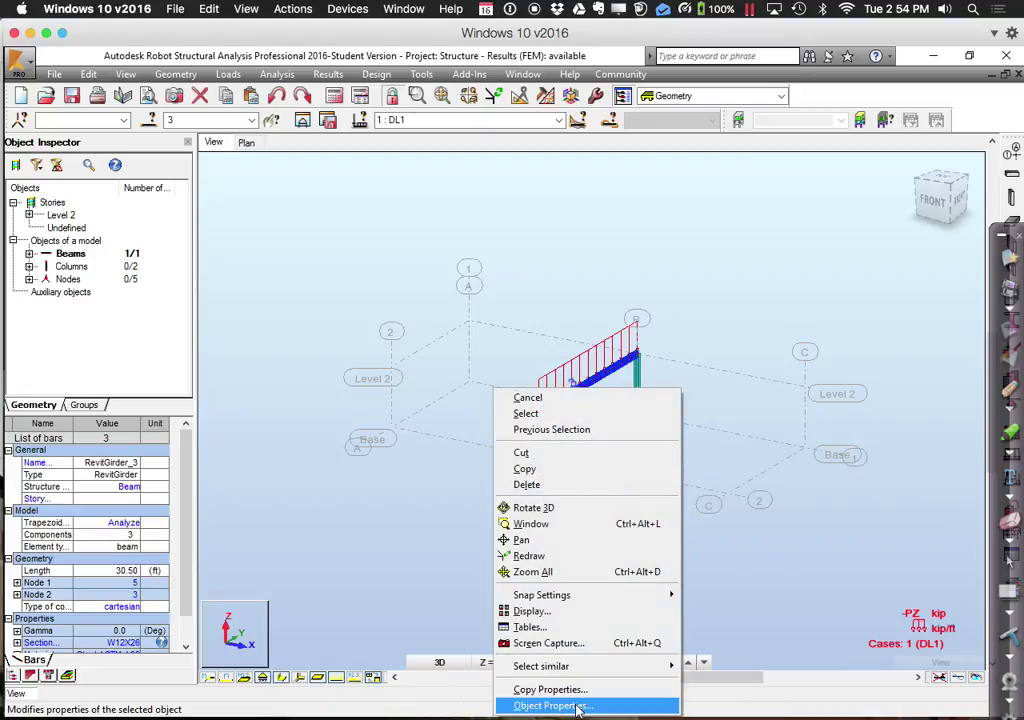
pyautogui.click(550, 706)
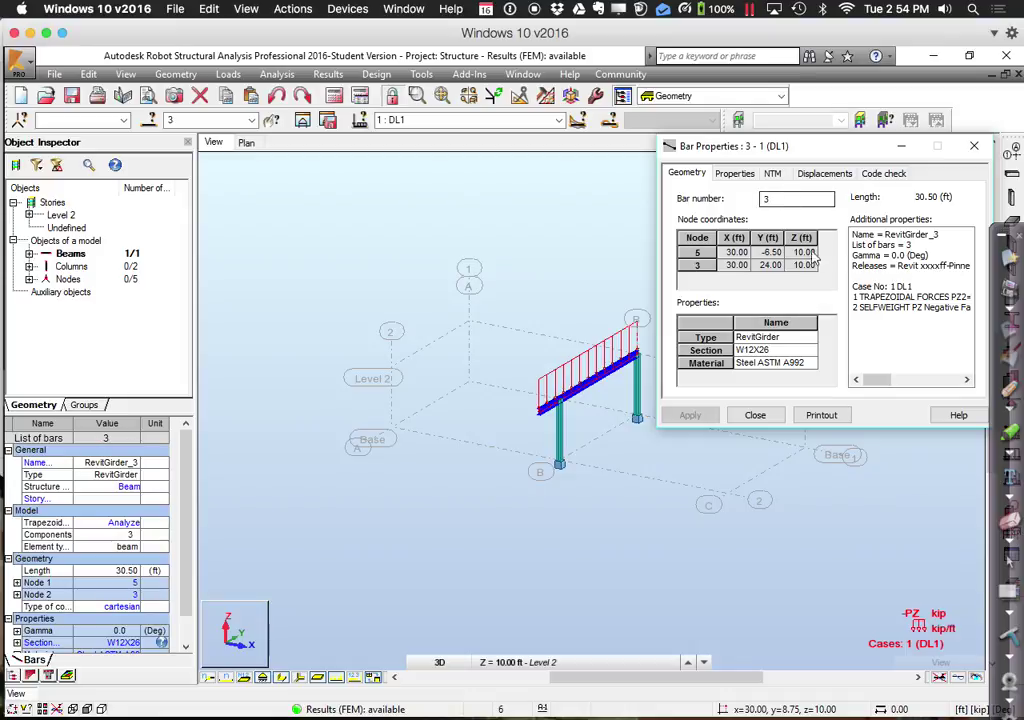
pyautogui.click(772, 174)
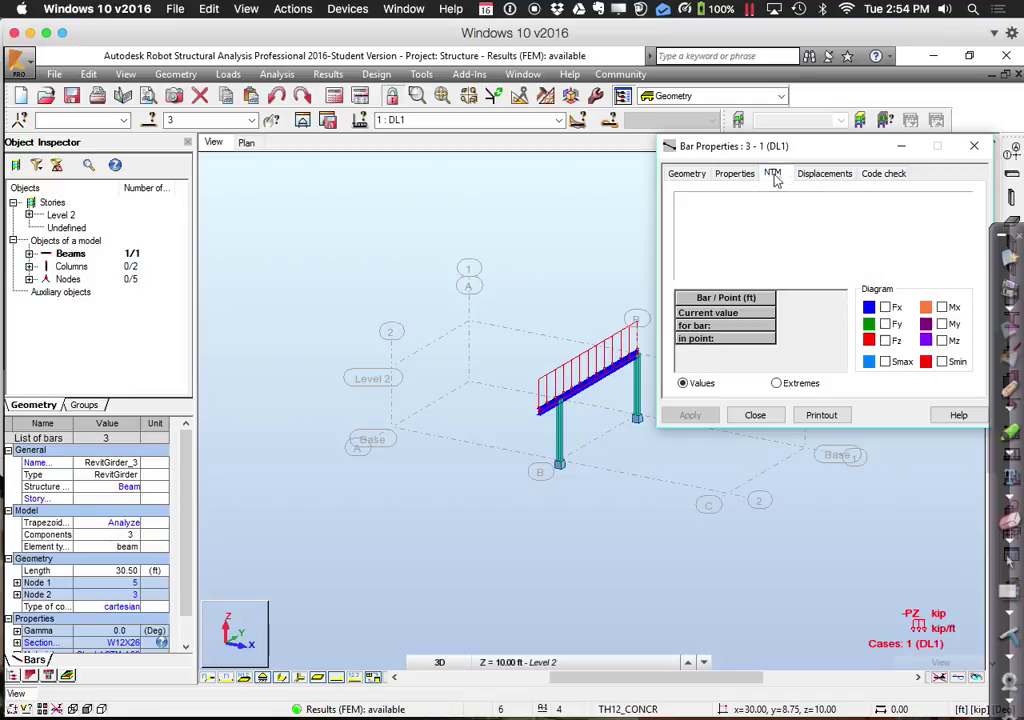
pyautogui.click(941, 325)
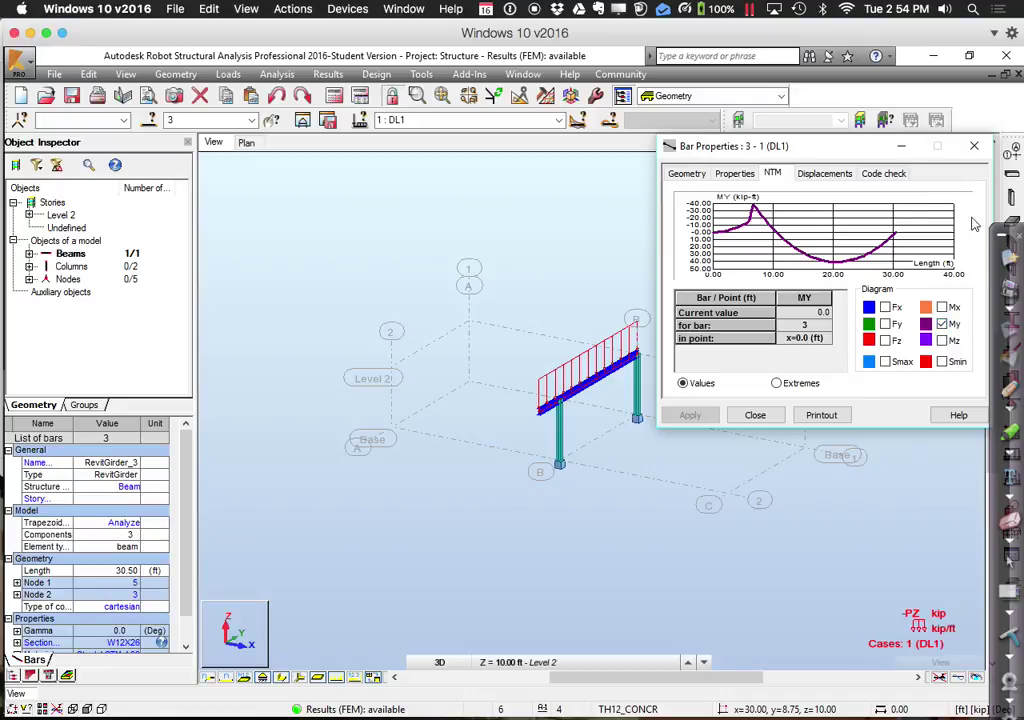
pyautogui.click(829, 174)
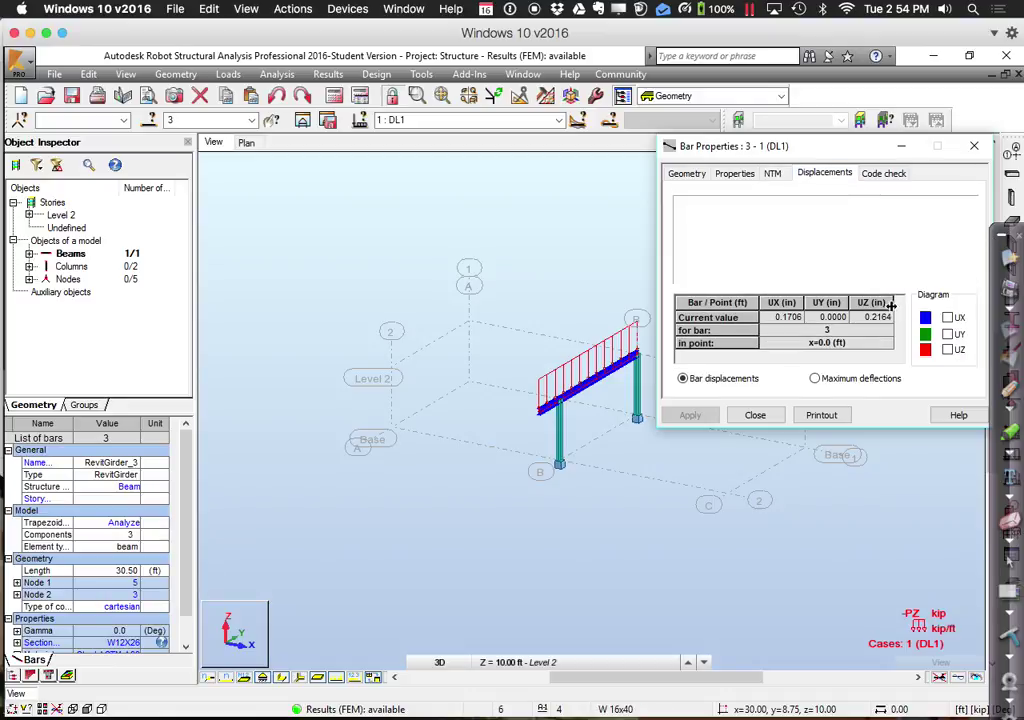
pyautogui.click(947, 350)
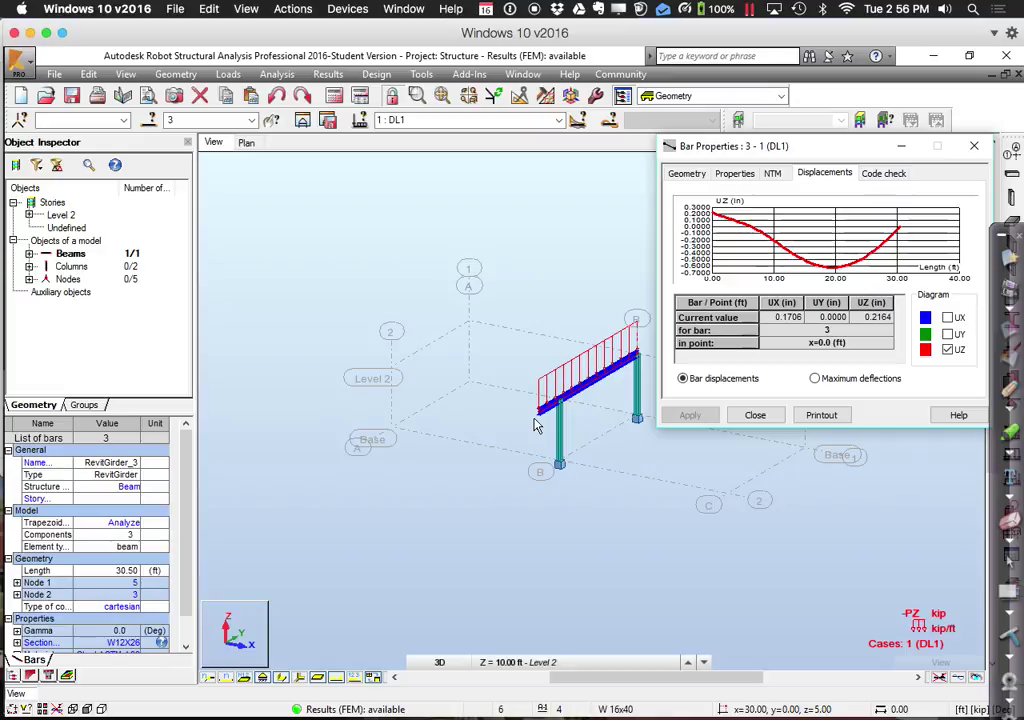
# - Switch to Chrome and search the web for "stanford hospital" in a new browser tab
pyautogui.moveTo(389, 698)
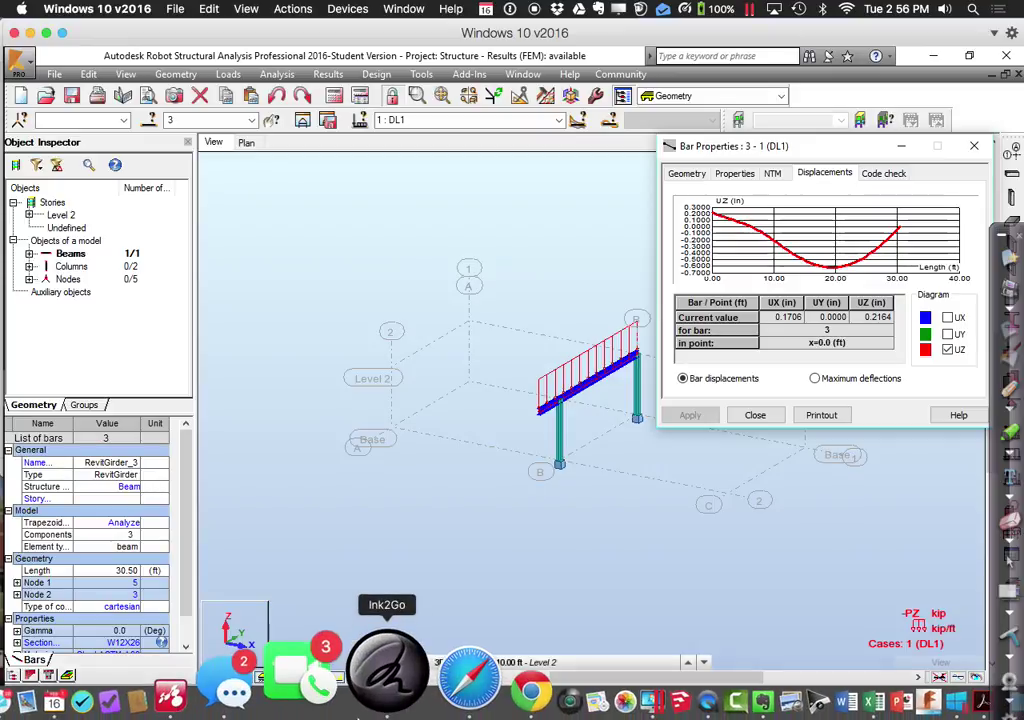
pyautogui.click(428, 698)
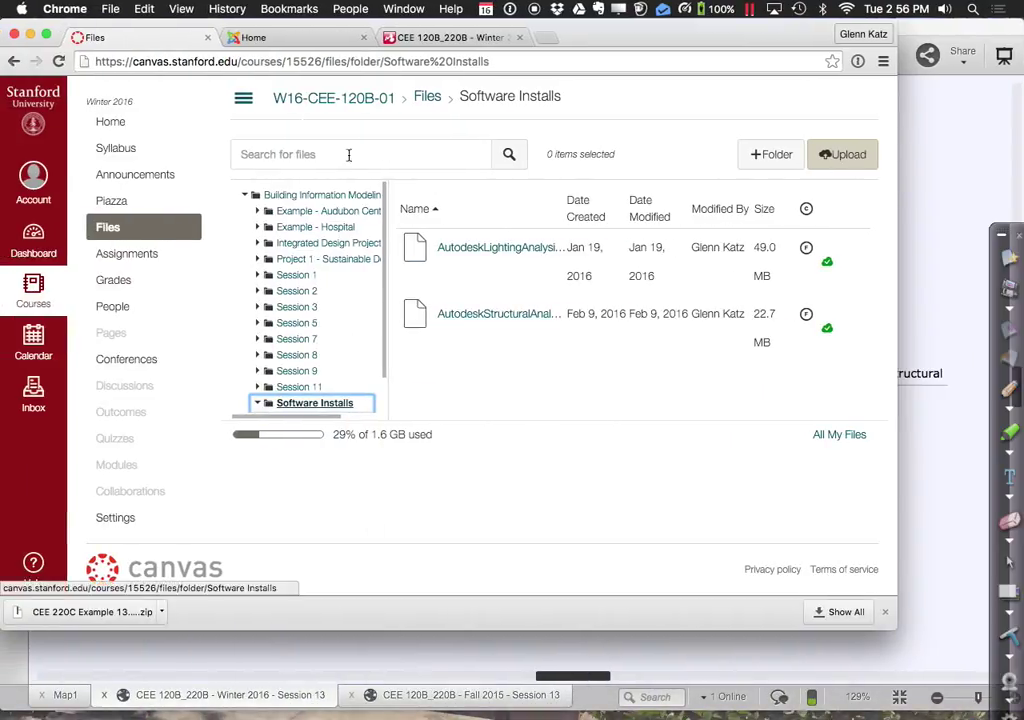
pyautogui.click(535, 36)
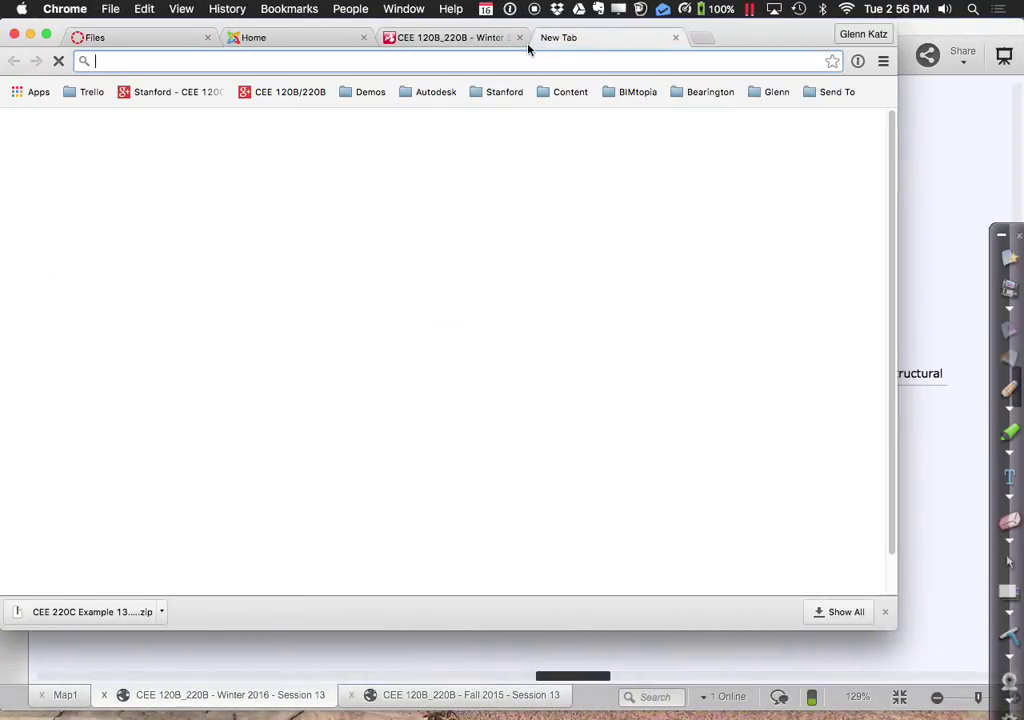
pyautogui.write('stanford ')
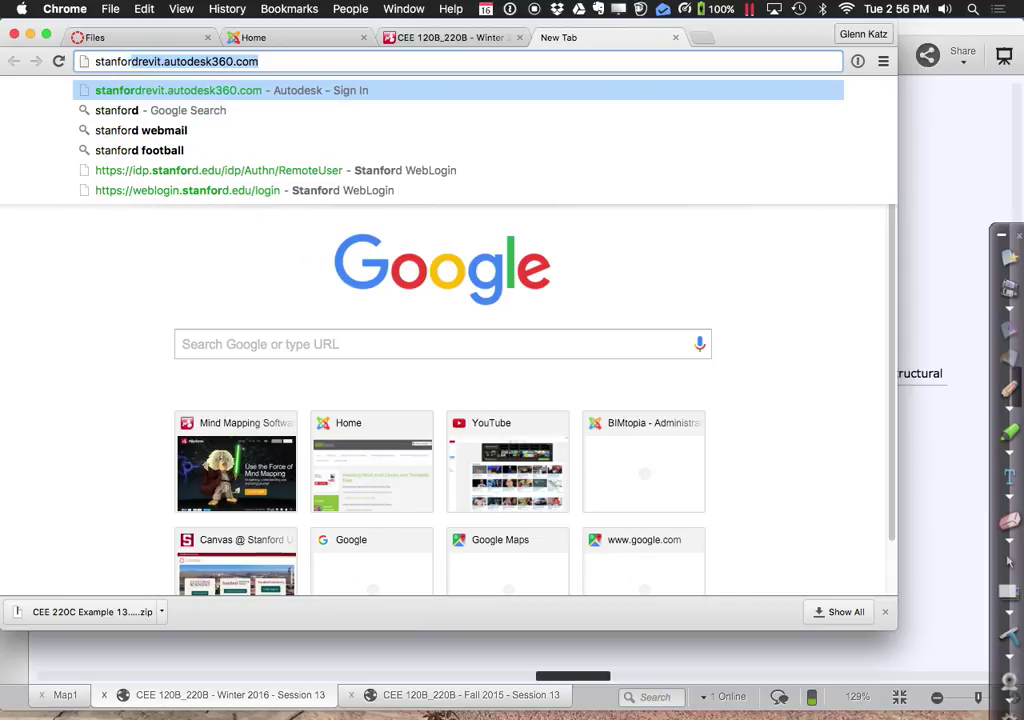
pyautogui.write('hospit')
pyautogui.press('BackSpace')
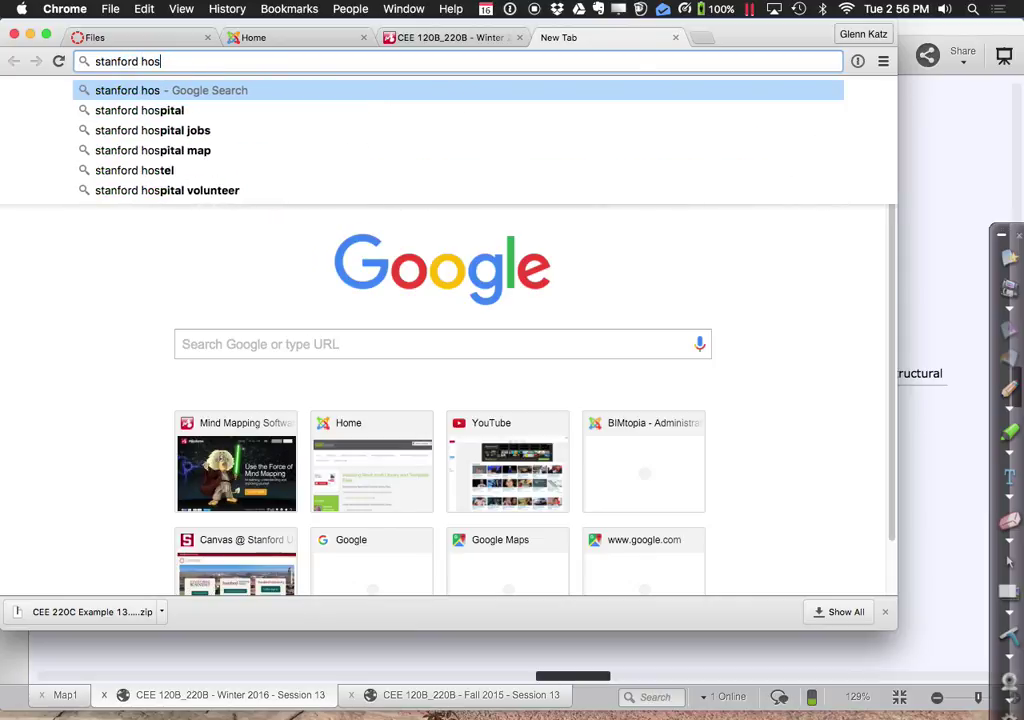
pyautogui.write('pital')
pyautogui.press('Return')
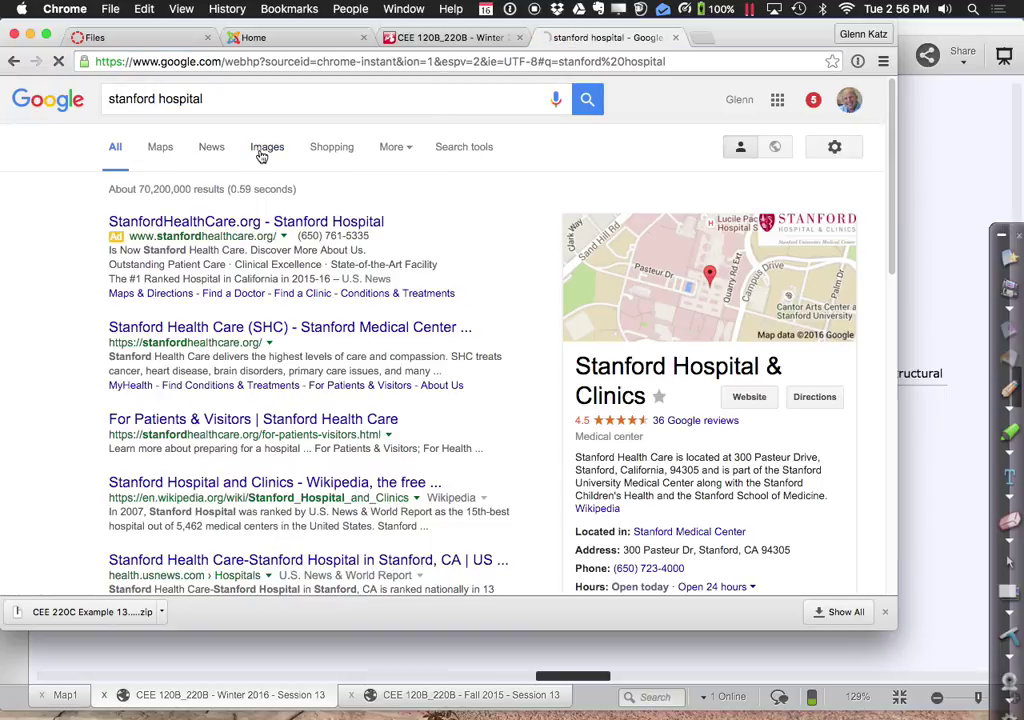
# - Show the image results for Stanford Hospital and open the sumcrenewal.org rendering at full size
pyautogui.click(259, 153)
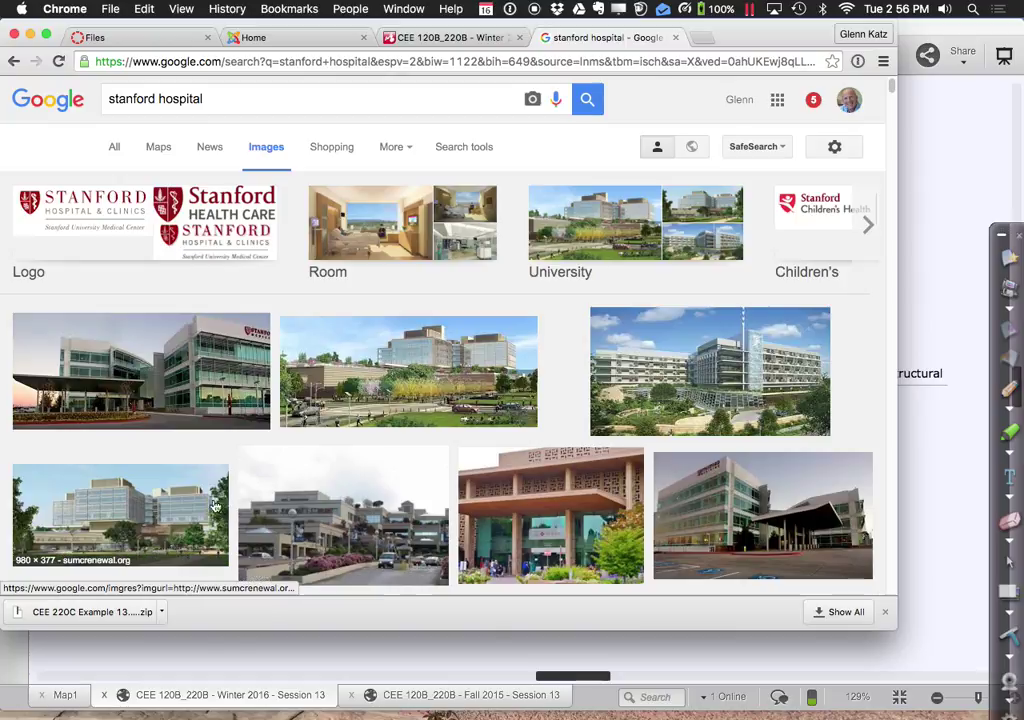
pyautogui.click(142, 505)
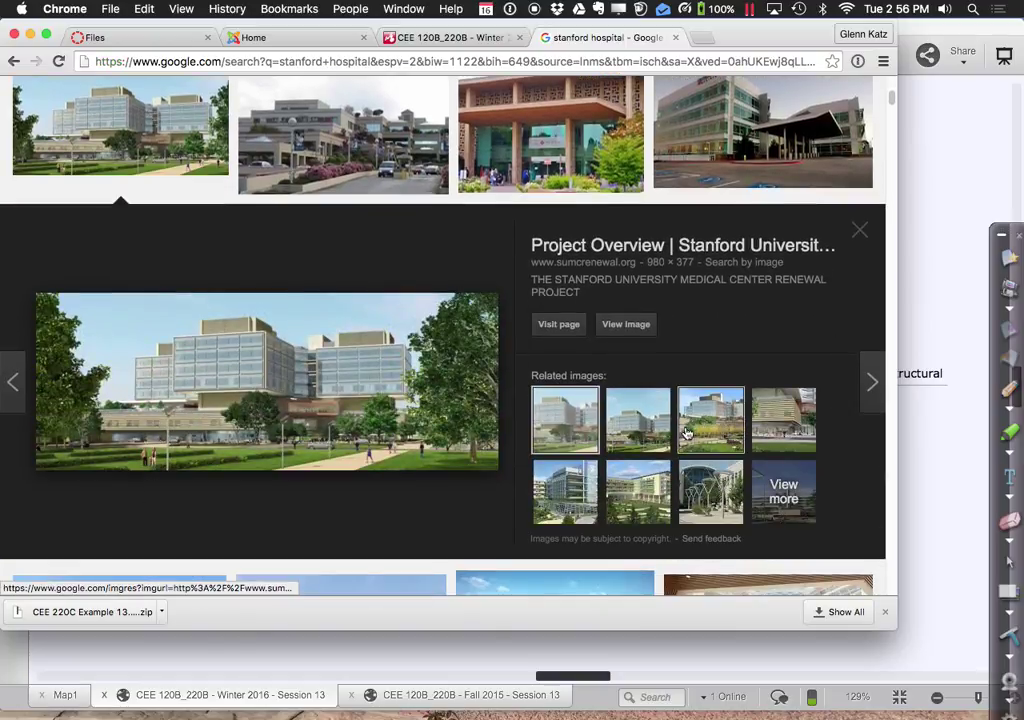
pyautogui.click(619, 325)
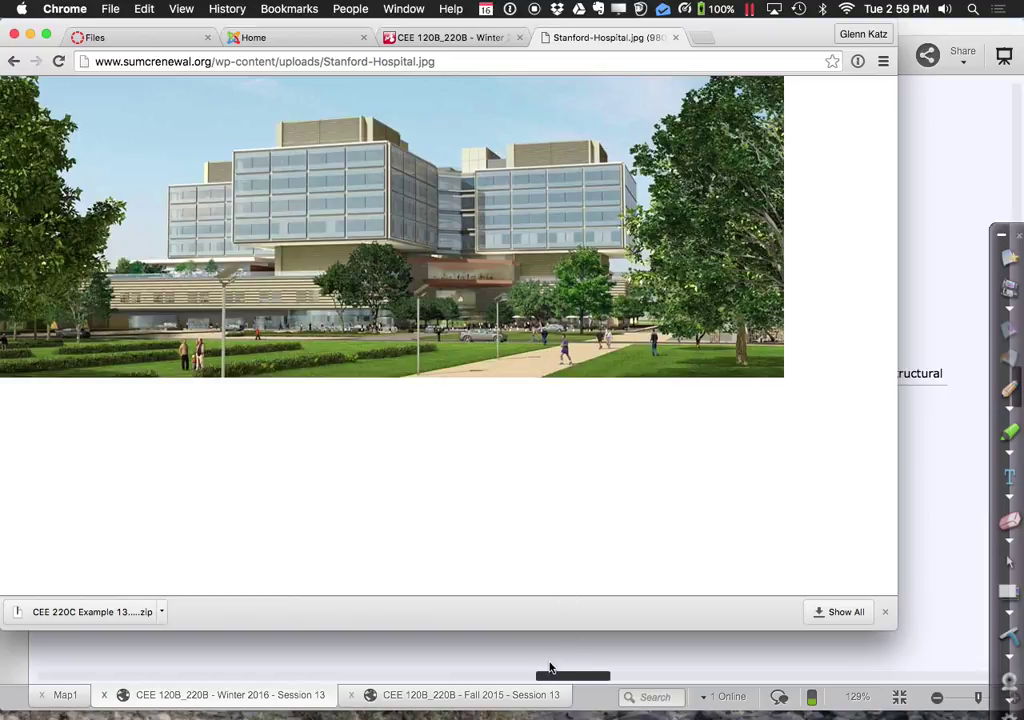
# - Return to Robot, close the girder's bar properties and open the steel member design layout
pyautogui.hotkey('ctrl', 'Right')
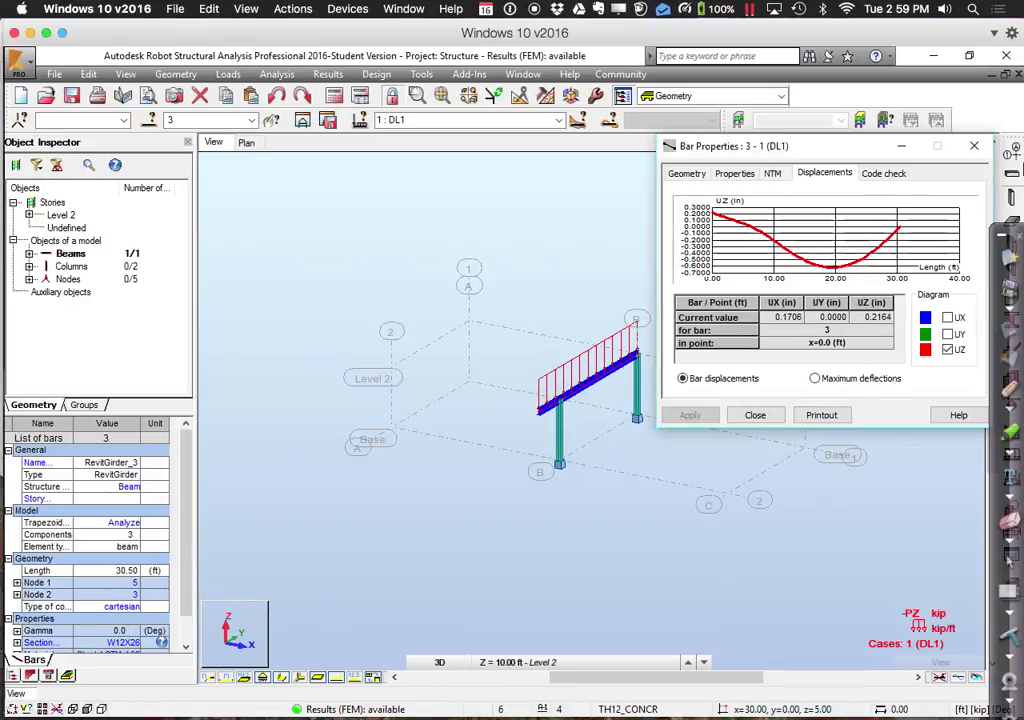
pyautogui.click(974, 146)
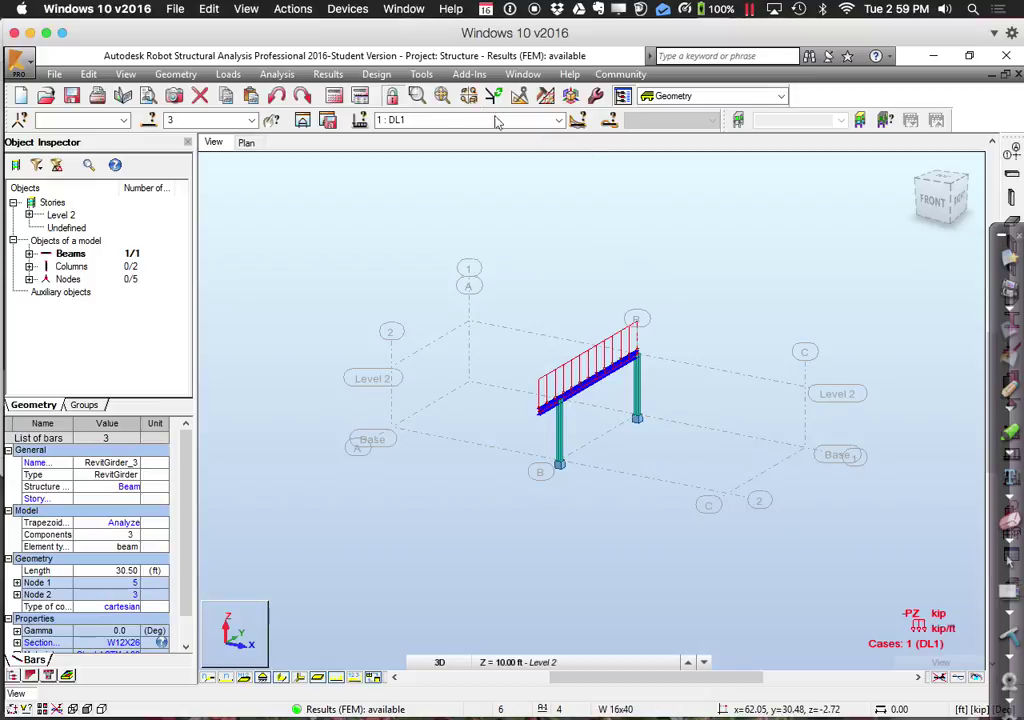
pyautogui.click(378, 75)
pyautogui.click(420, 93)
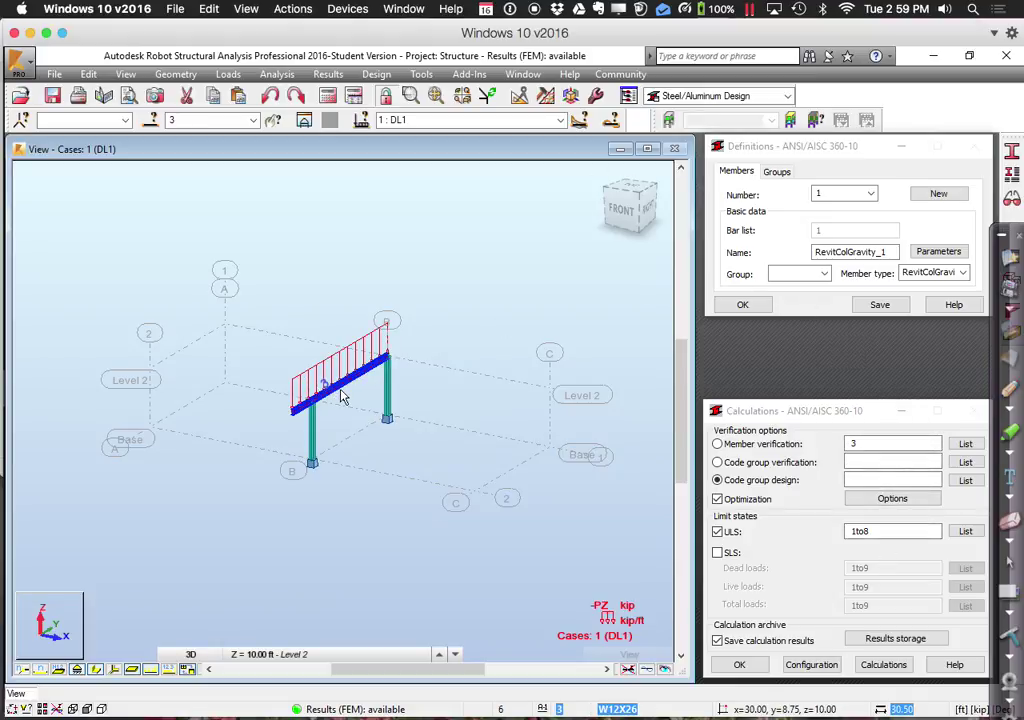
# - Create code group 1 for member 1, name it "Cantilever Beam" and save the changed definition
pyautogui.click(788, 176)
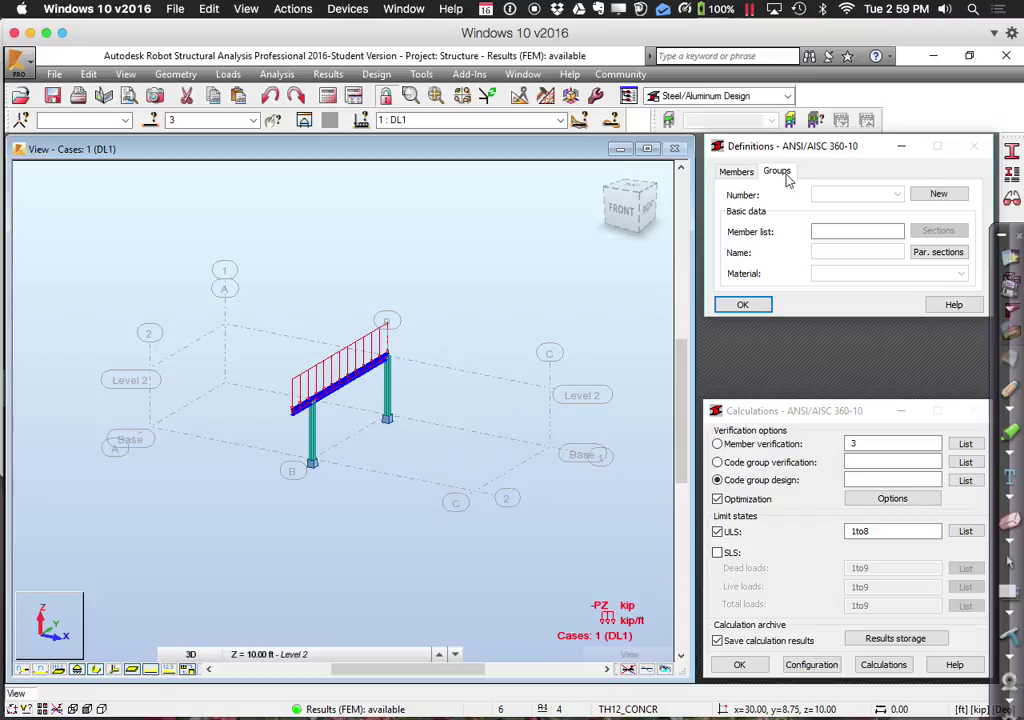
pyautogui.click(926, 195)
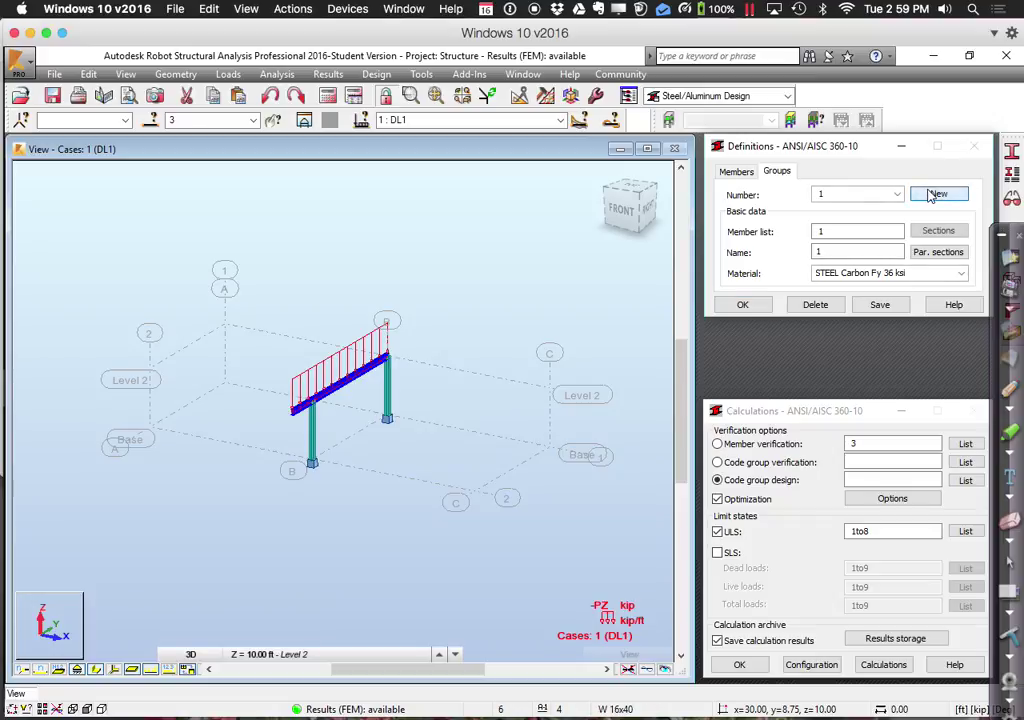
pyautogui.doubleClick(841, 231)
pyautogui.doubleClick(830, 251)
pyautogui.write('Cantilev')
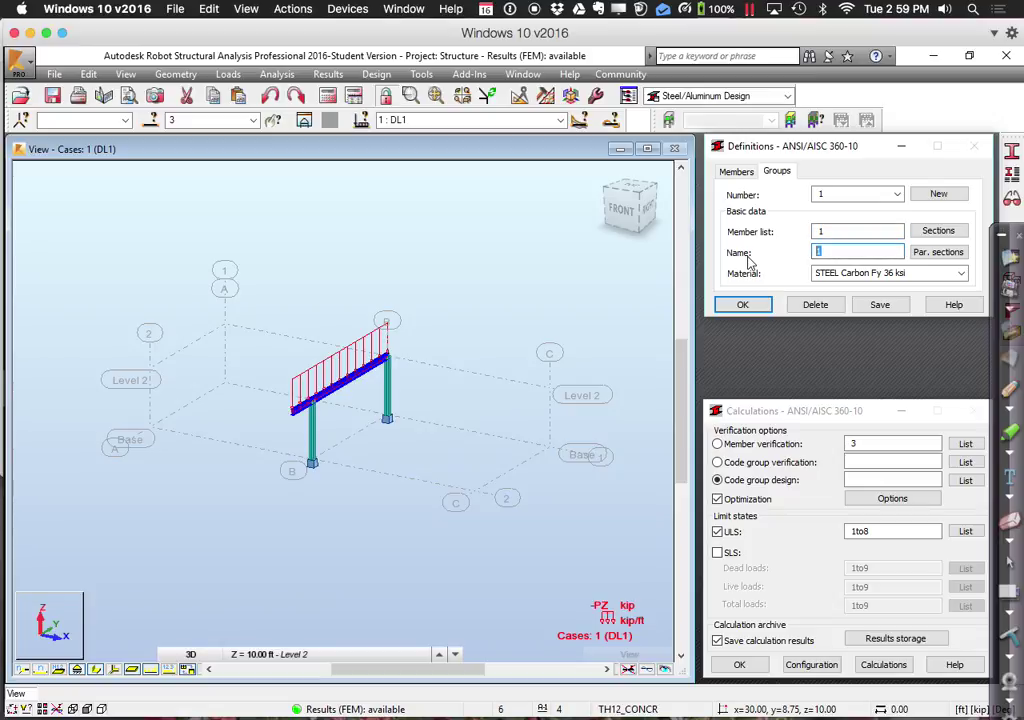
pyautogui.write('er Beam')
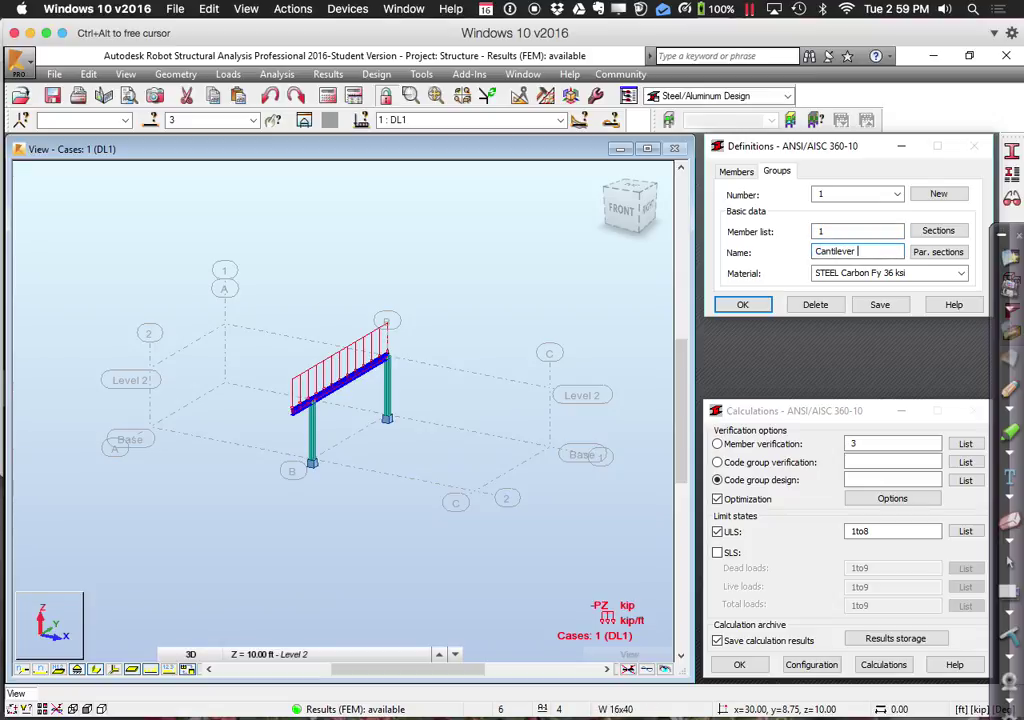
pyautogui.click(815, 304)
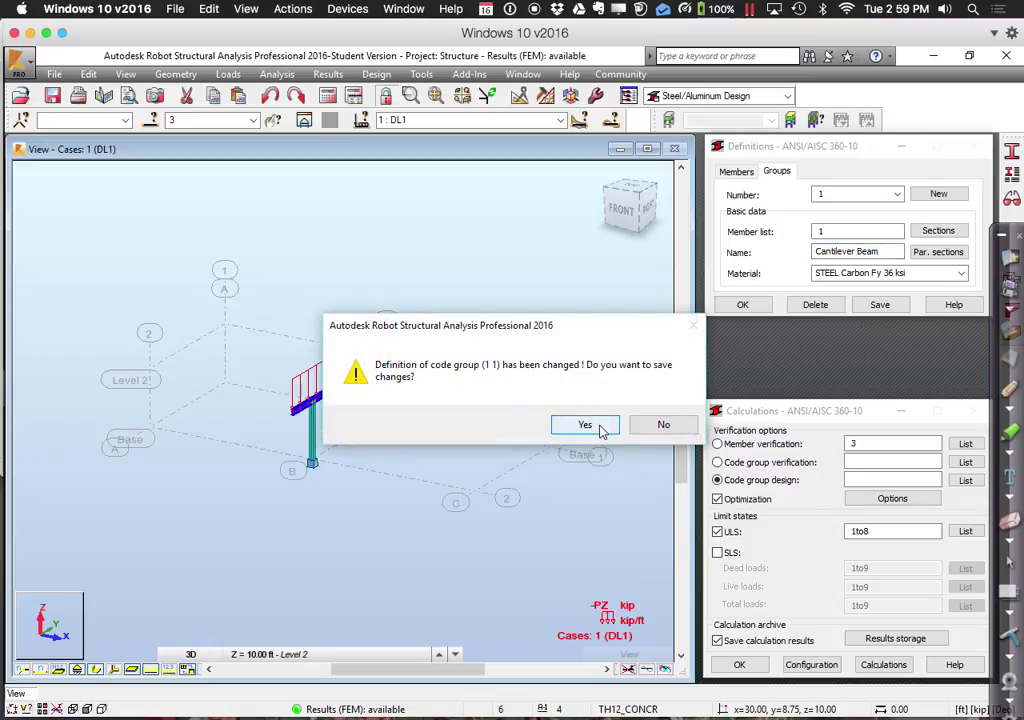
pyautogui.click(603, 430)
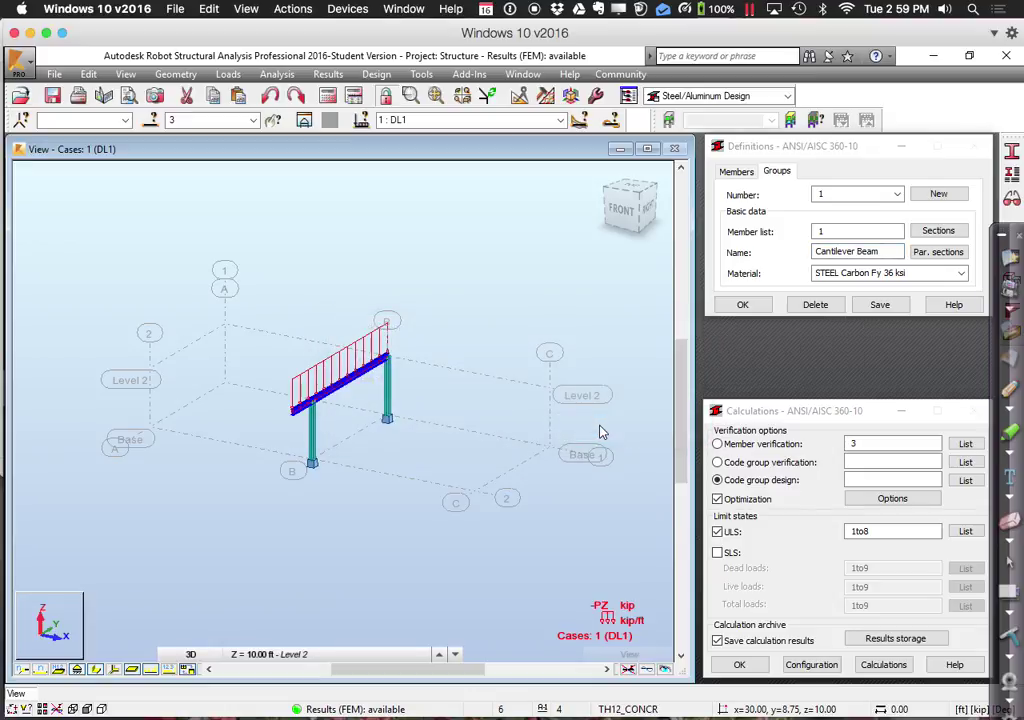
# - Assign the whole W section family from the AISC 14.0 database to the Cantilever Beam group and save the group
pyautogui.click(957, 230)
pyautogui.click(743, 337)
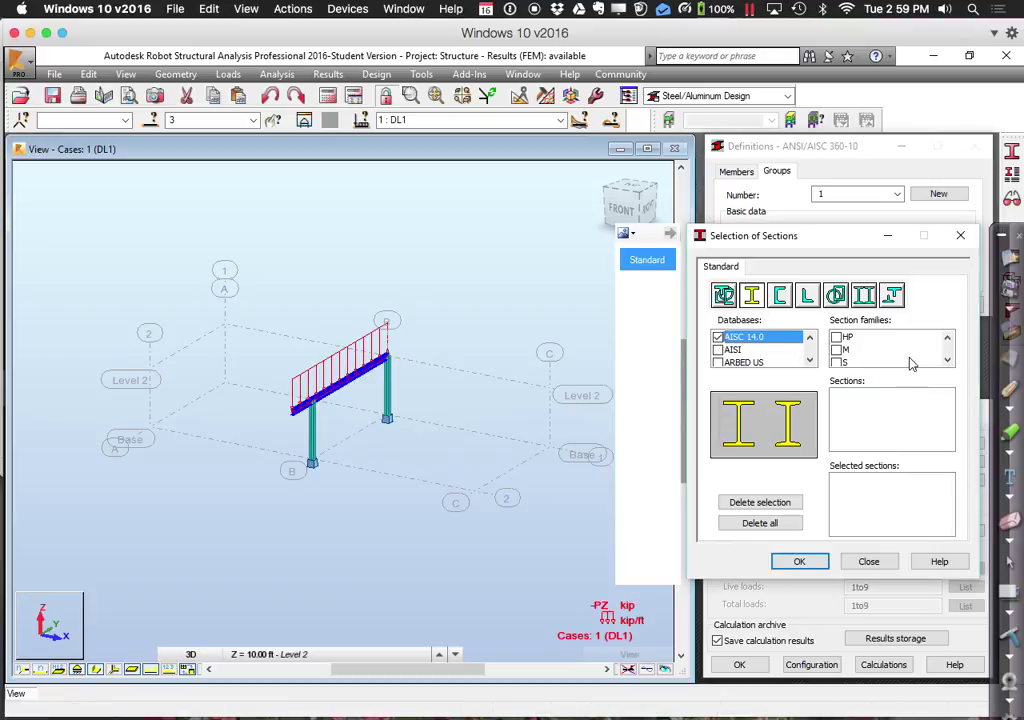
pyautogui.scroll(-2, 907, 361)
pyautogui.click(843, 348)
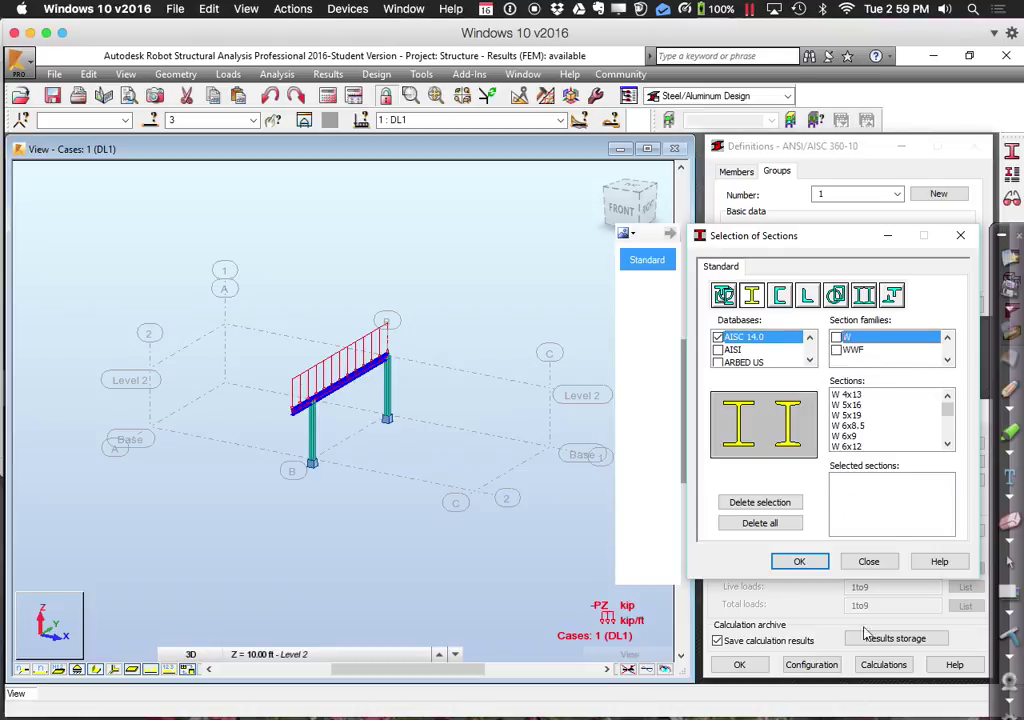
pyautogui.doubleClick(857, 396)
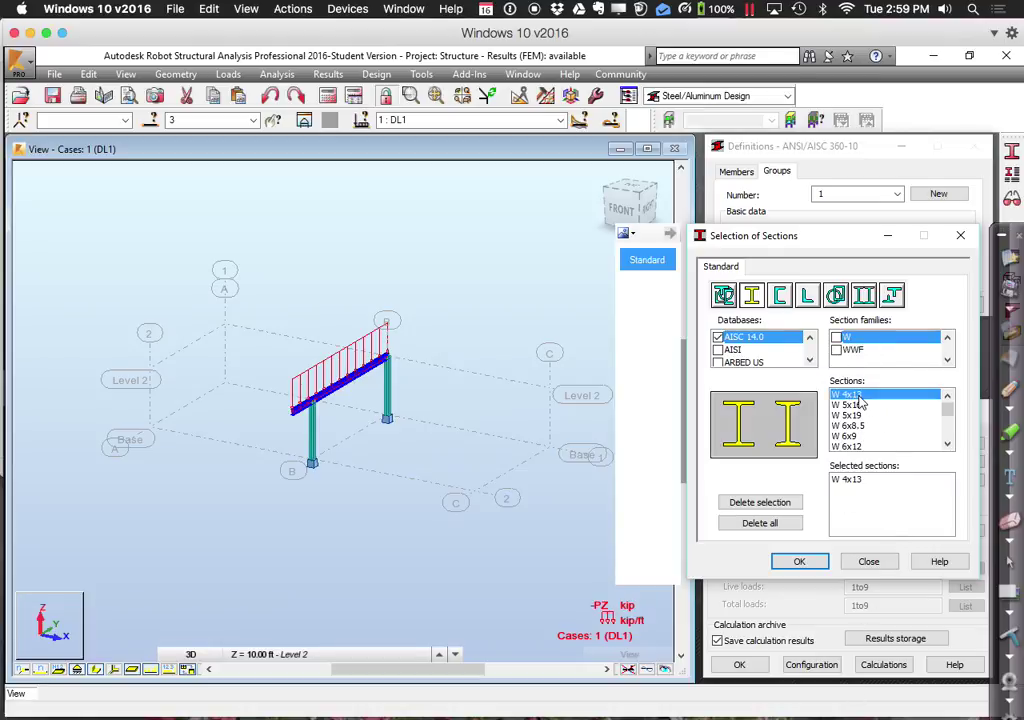
pyautogui.click(836, 337)
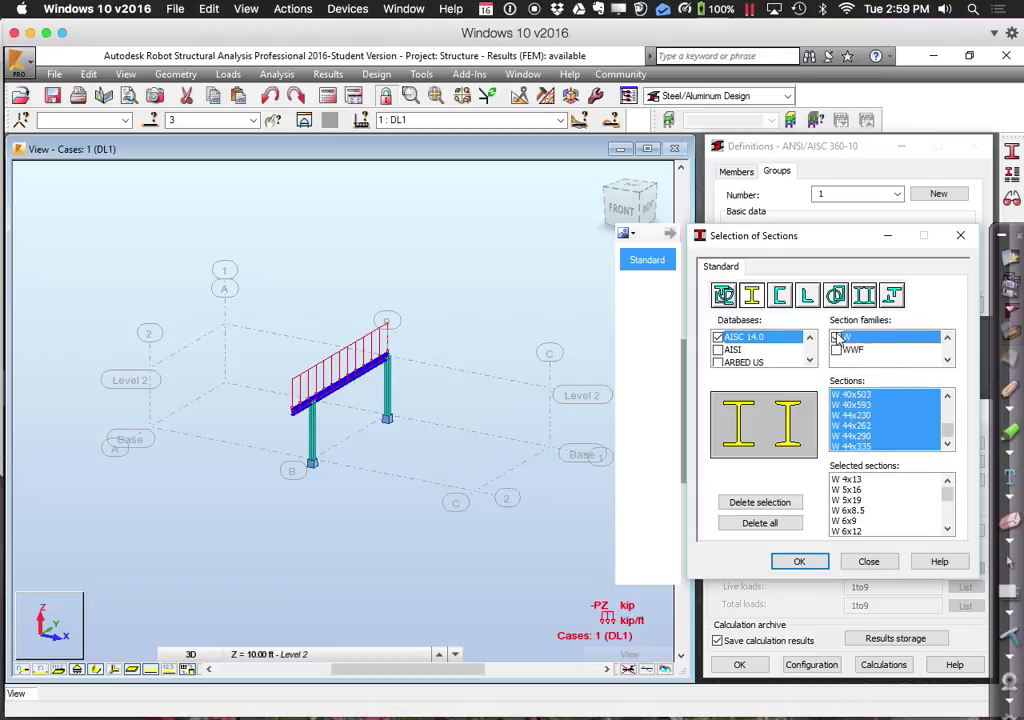
pyautogui.click(800, 562)
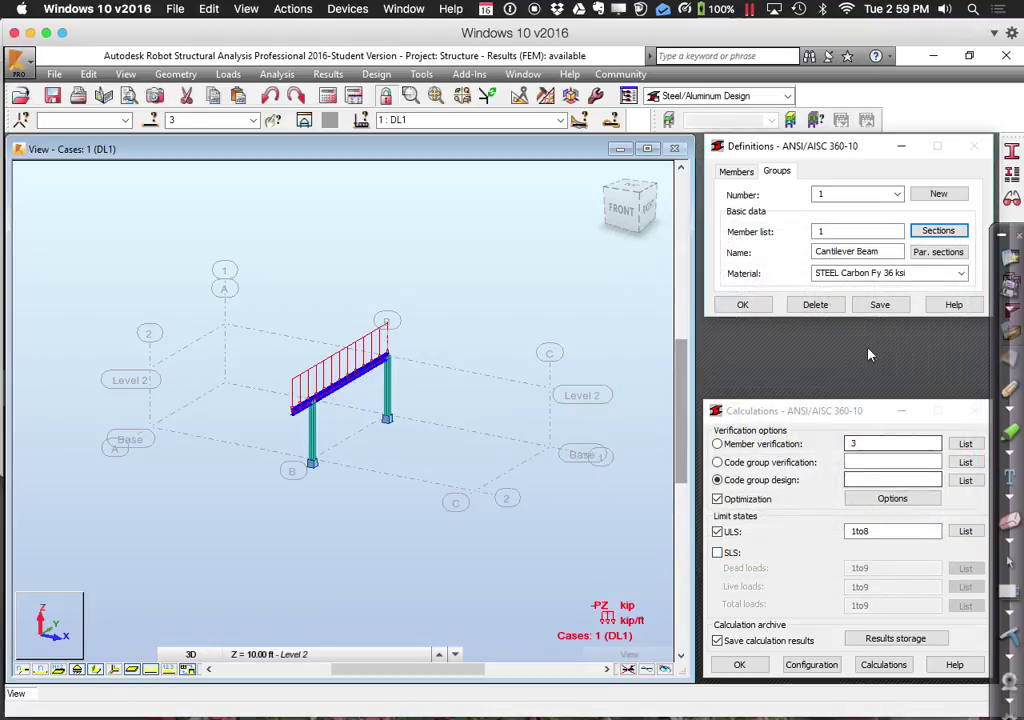
pyautogui.click(880, 304)
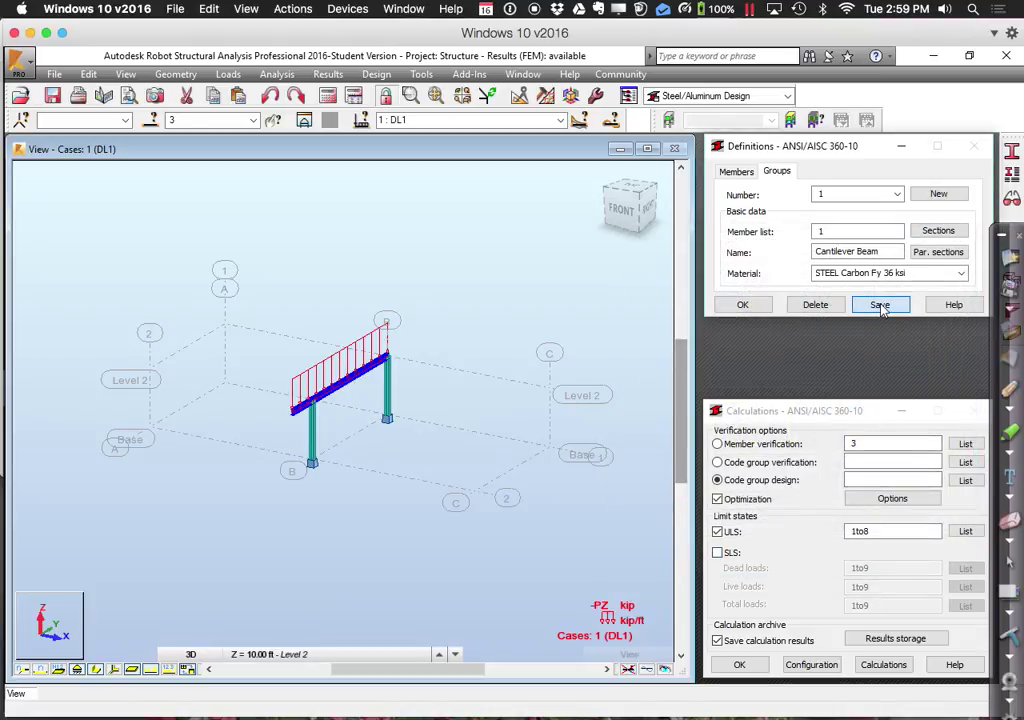
# - Run the code group design for the Cantilever Beam group, then close and archive the calculation results
pyautogui.click(903, 571)
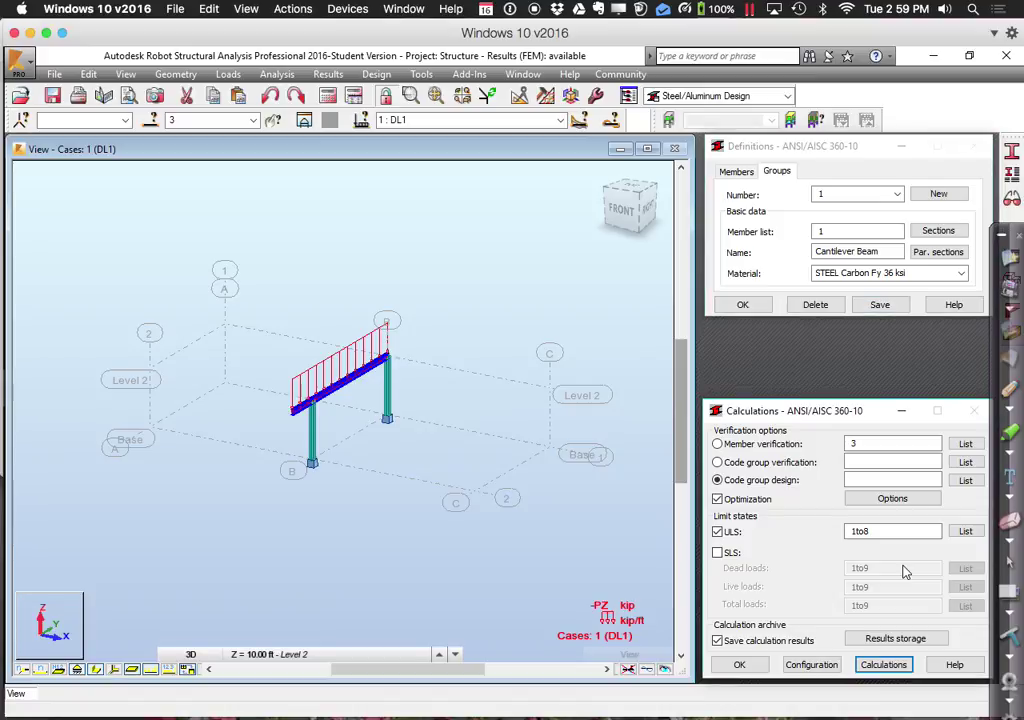
pyautogui.click(965, 480)
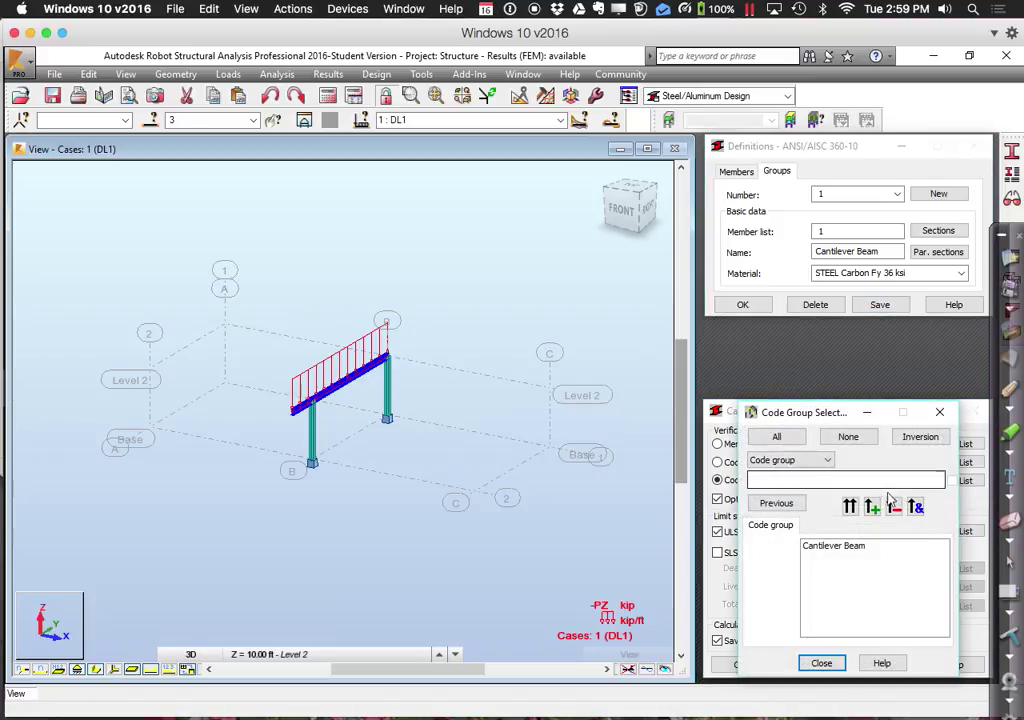
pyautogui.click(834, 548)
pyautogui.click(830, 666)
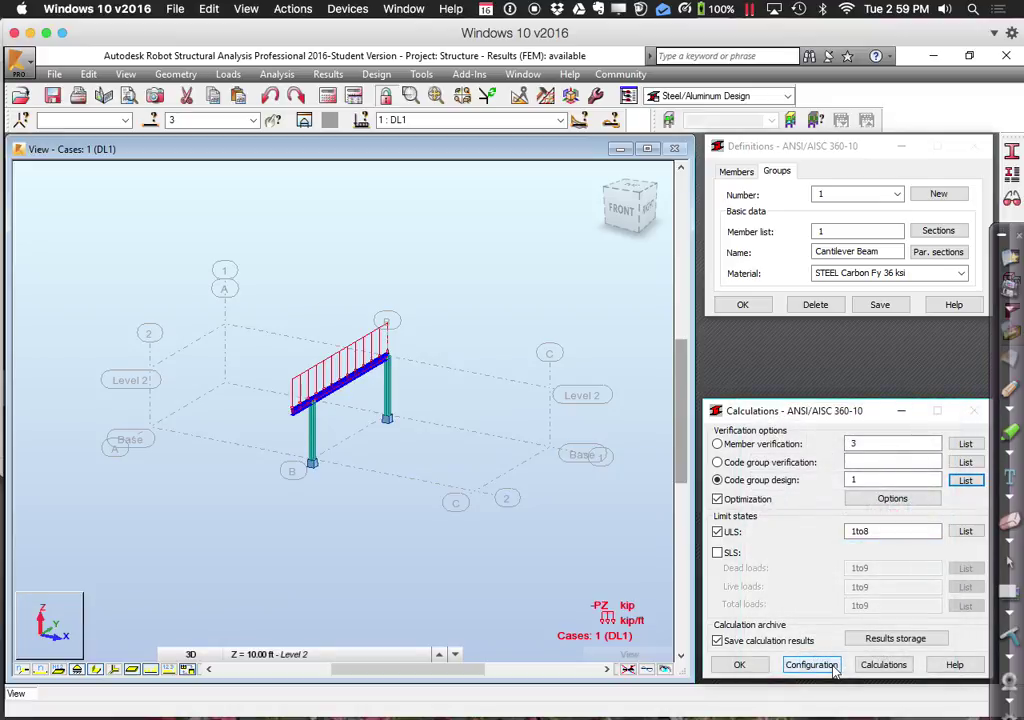
pyautogui.click(884, 665)
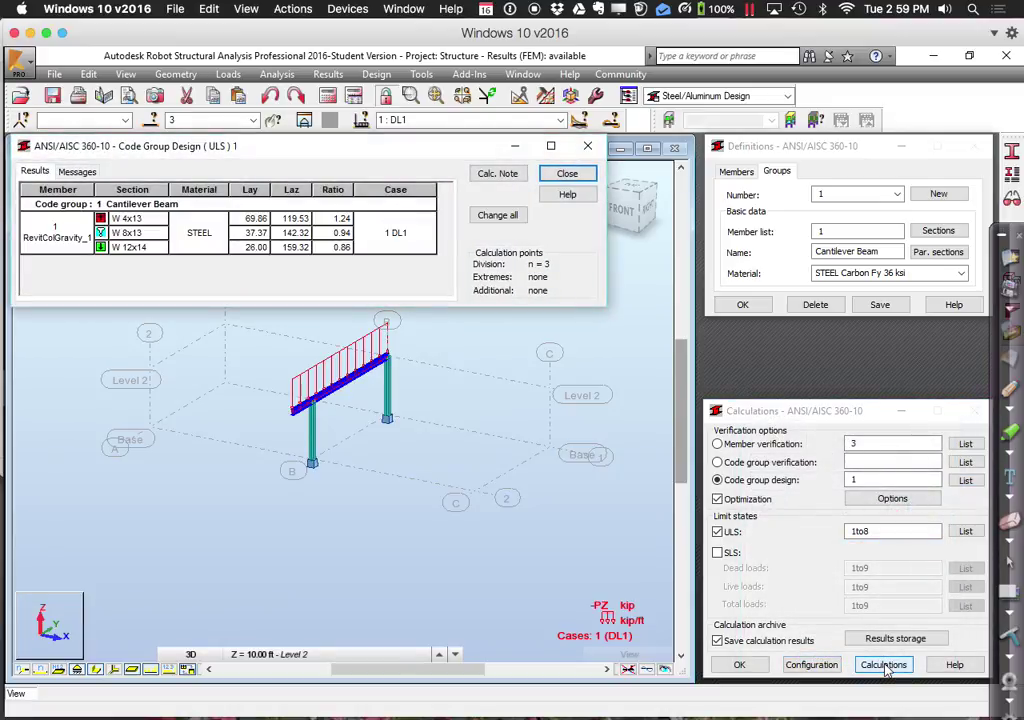
pyautogui.click(583, 174)
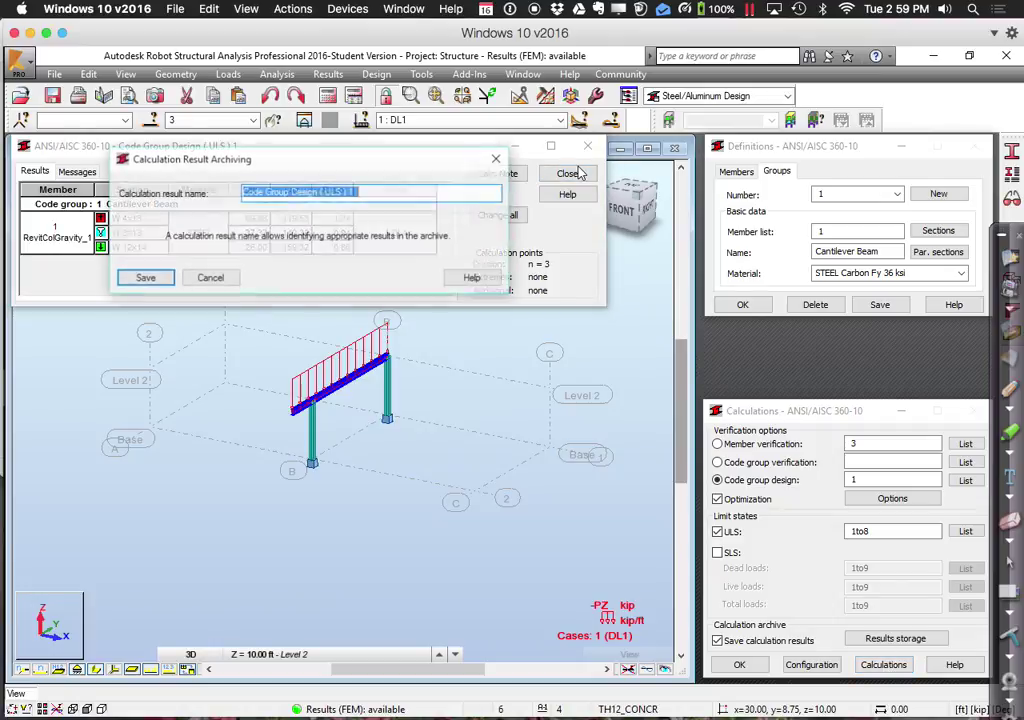
pyautogui.click(145, 277)
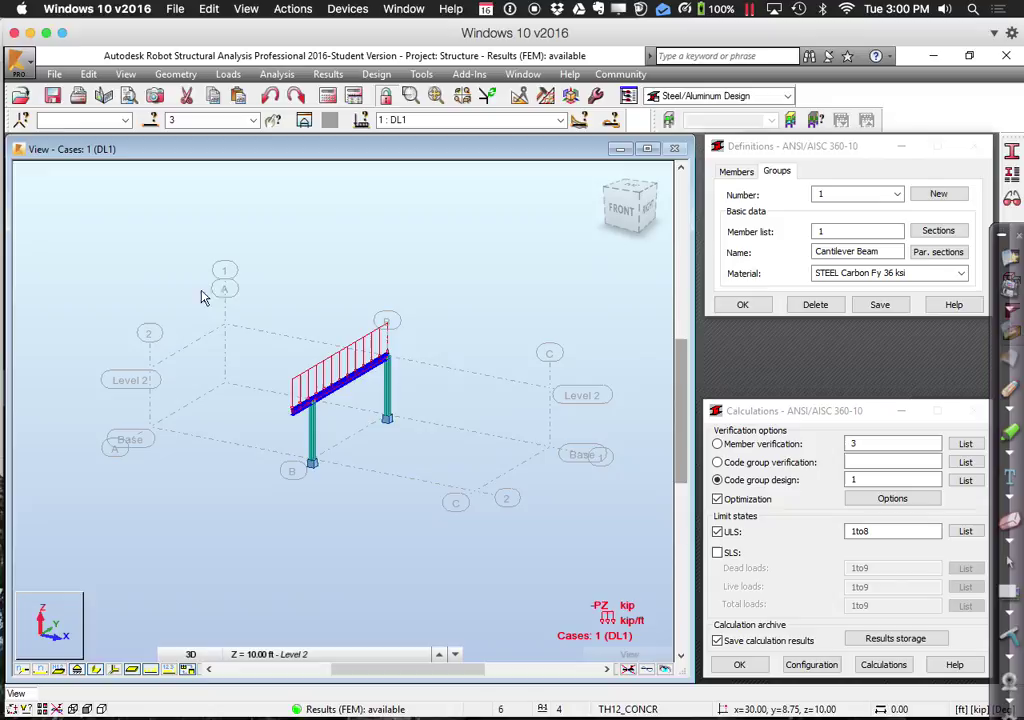
# - Deselect the girder, rerun the structural calculations past the node 5 instability warnings and close the calculation messages
pyautogui.click(352, 287)
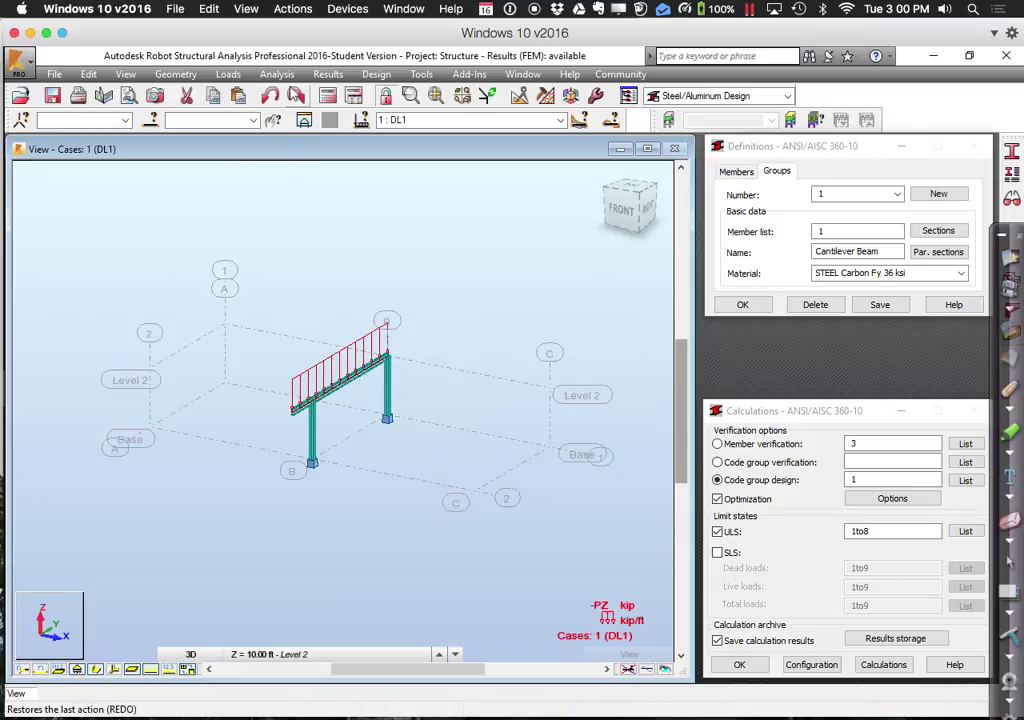
pyautogui.click(277, 74)
pyautogui.click(290, 116)
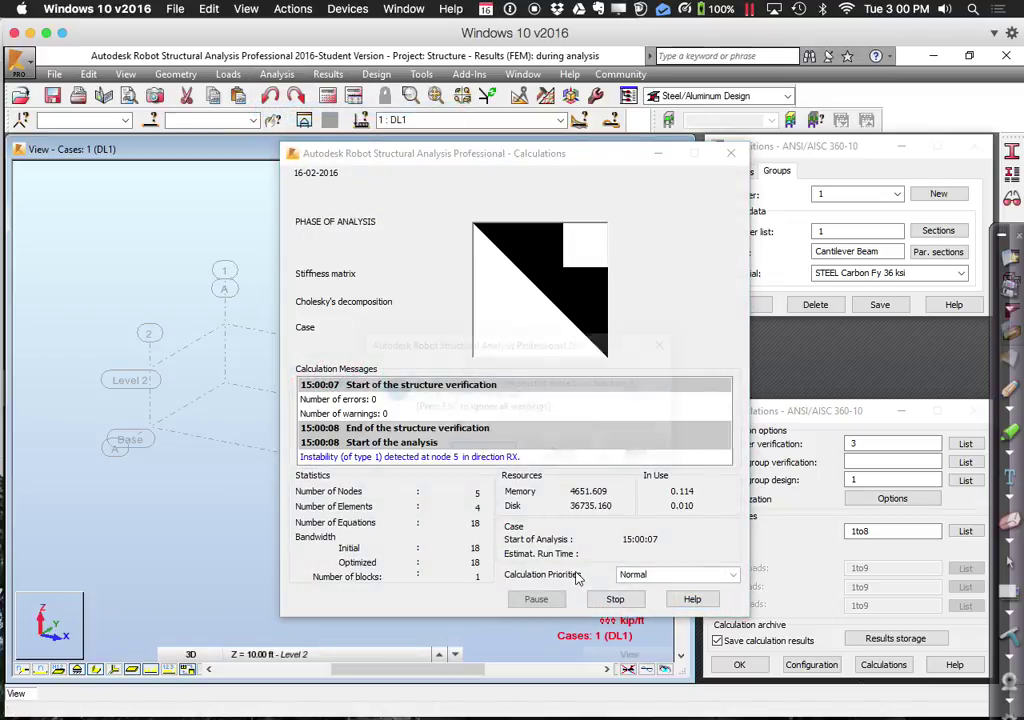
pyautogui.click(482, 453)
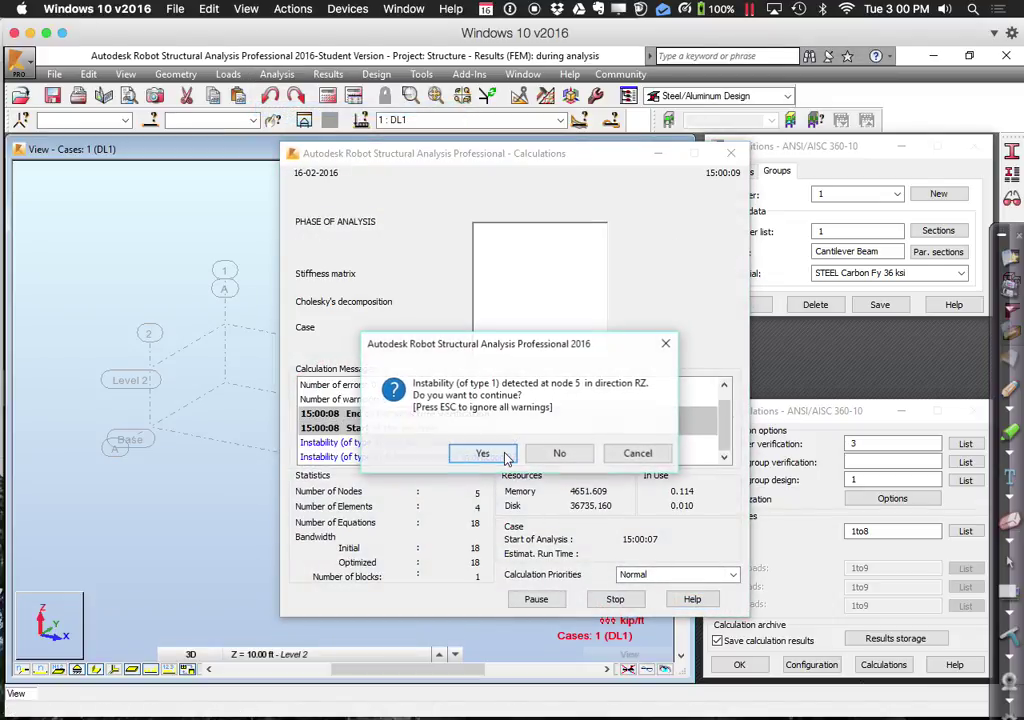
pyautogui.click(505, 453)
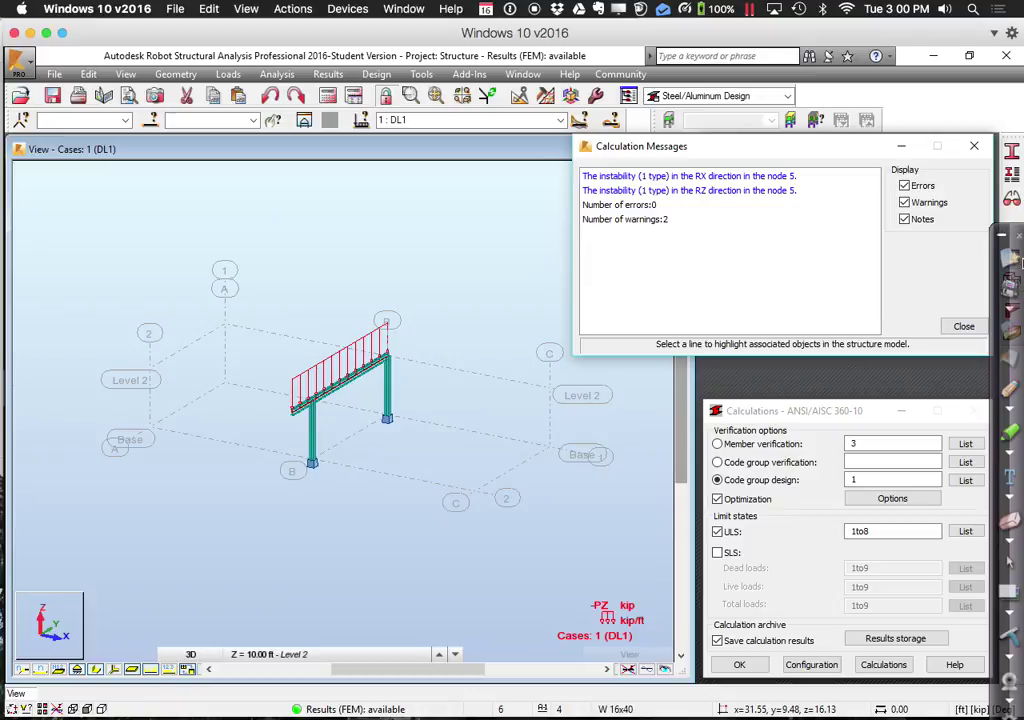
pyautogui.click(963, 328)
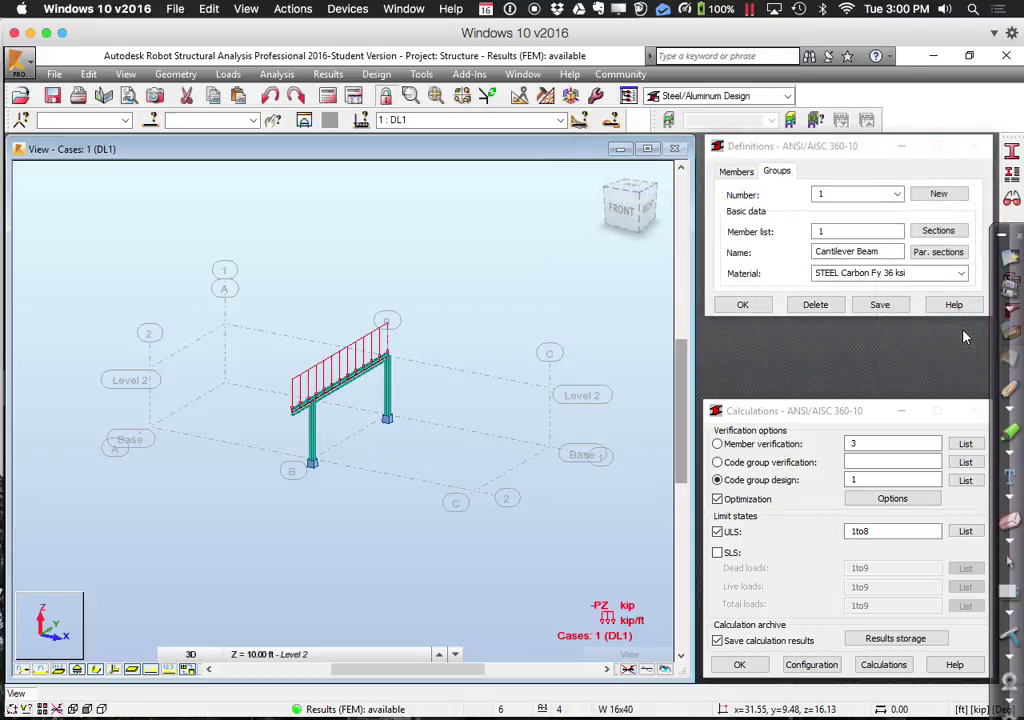
# - Run the code group design for the Cantilever Beam group again and close its results without archiving them
pyautogui.click(894, 667)
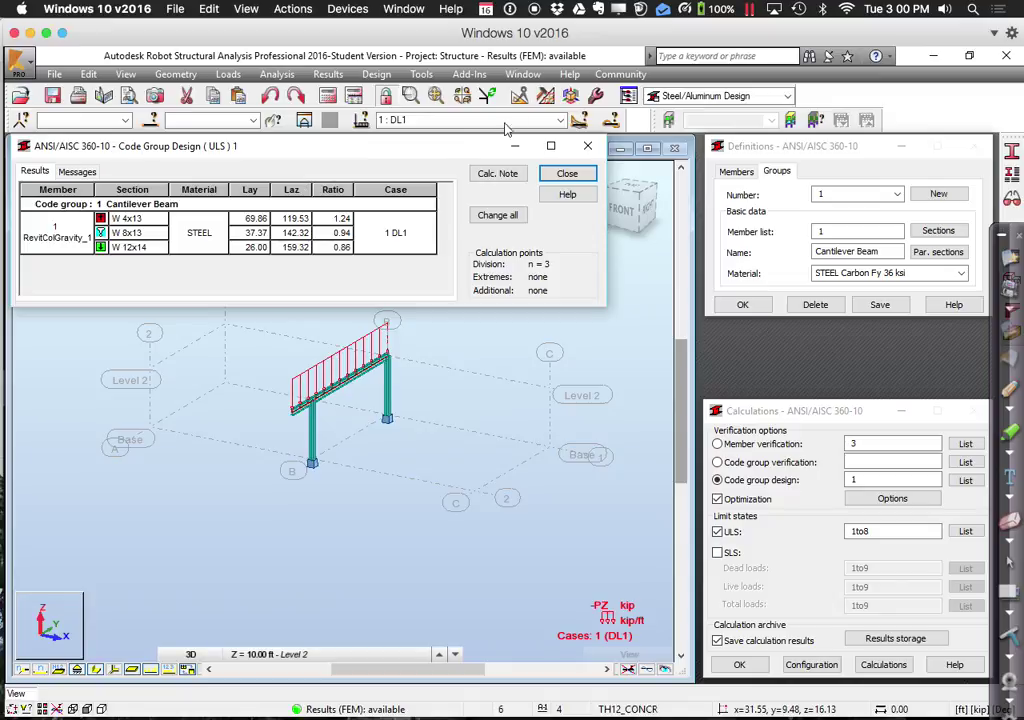
pyautogui.click(566, 175)
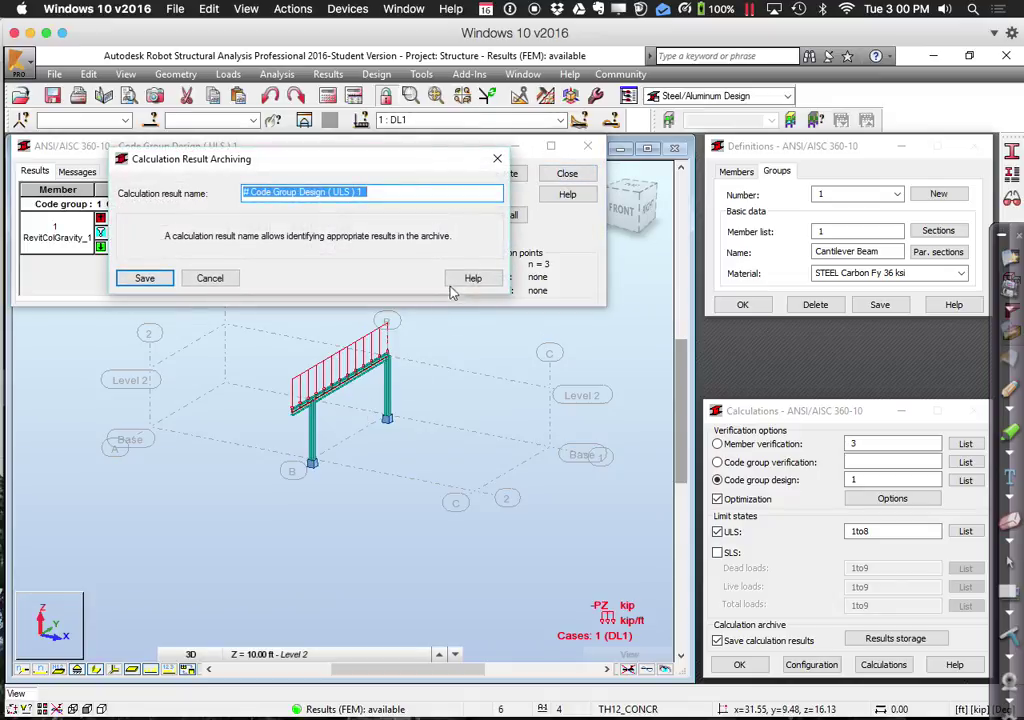
pyautogui.click(497, 160)
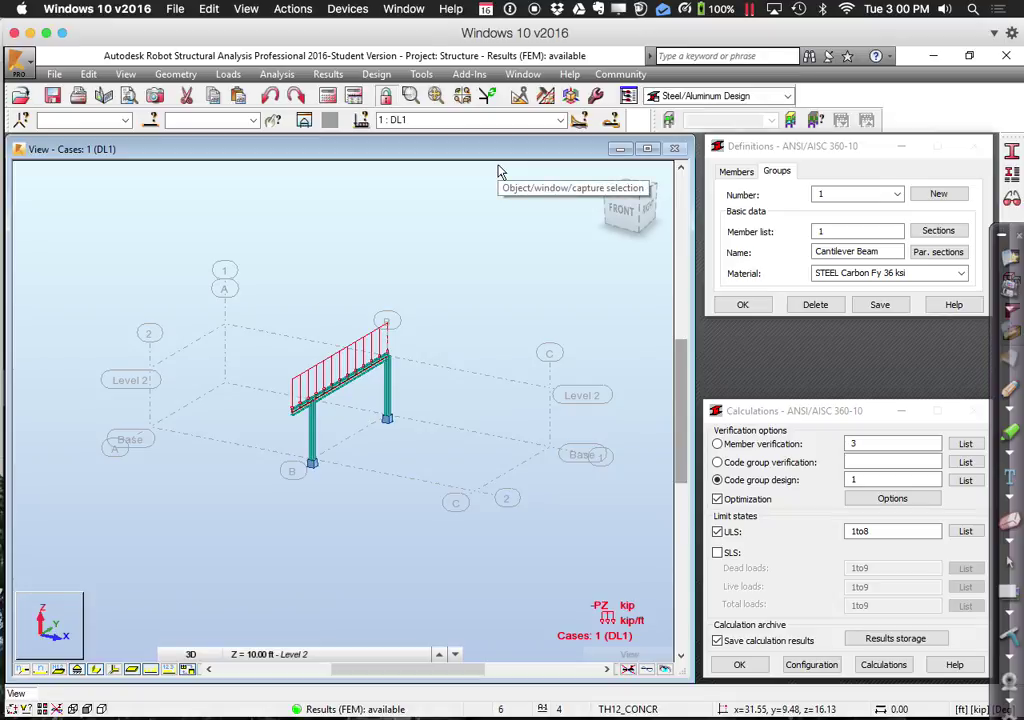
# - Switch to Revit and stretch the girder's cantilevered end to roughly double its overall length, then deselect it
pyautogui.hotkey('ctrl', 'Left')
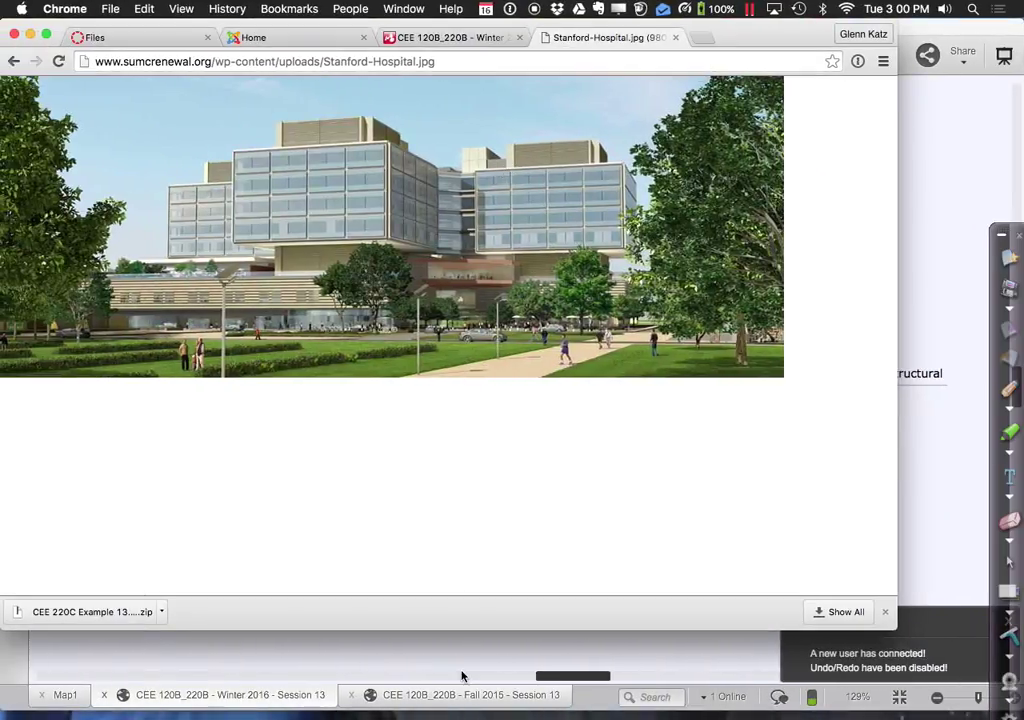
pyautogui.hotkey('ctrl', 'Right')
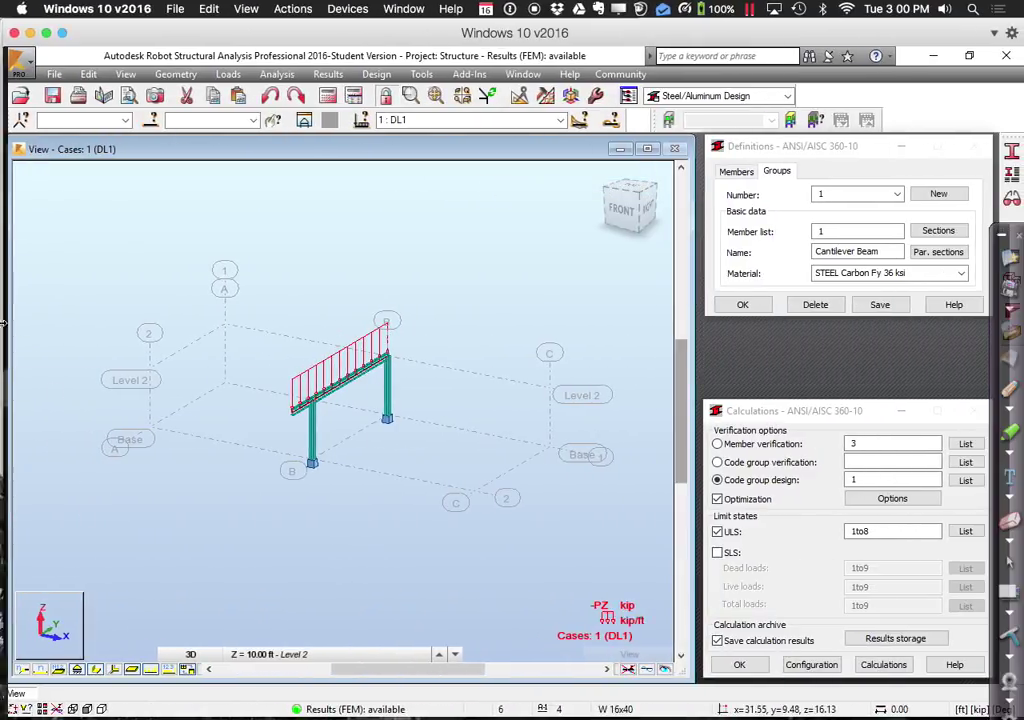
pyautogui.click(27, 273)
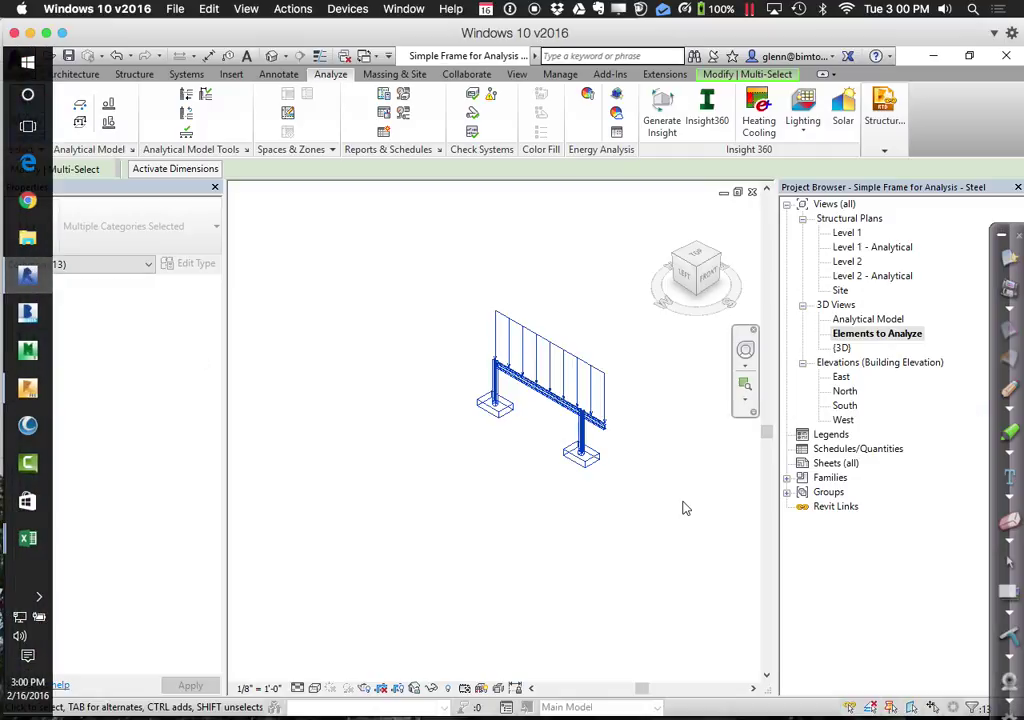
pyautogui.click(605, 423)
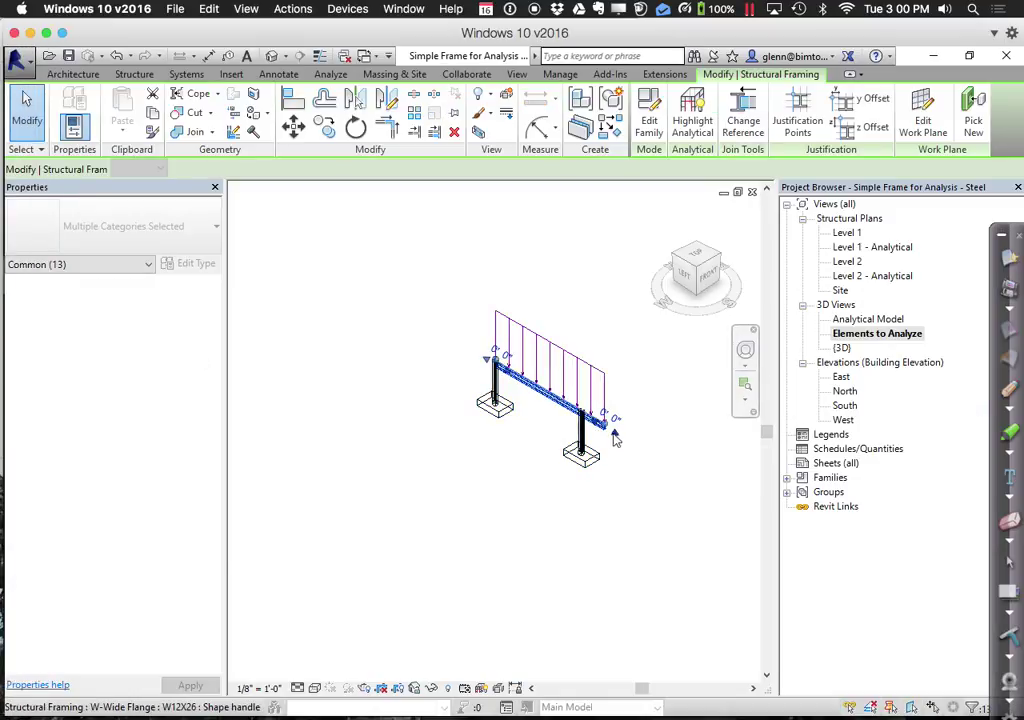
pyautogui.moveTo(615, 440); pyautogui.dragTo(704, 484)
pyautogui.click(677, 562)
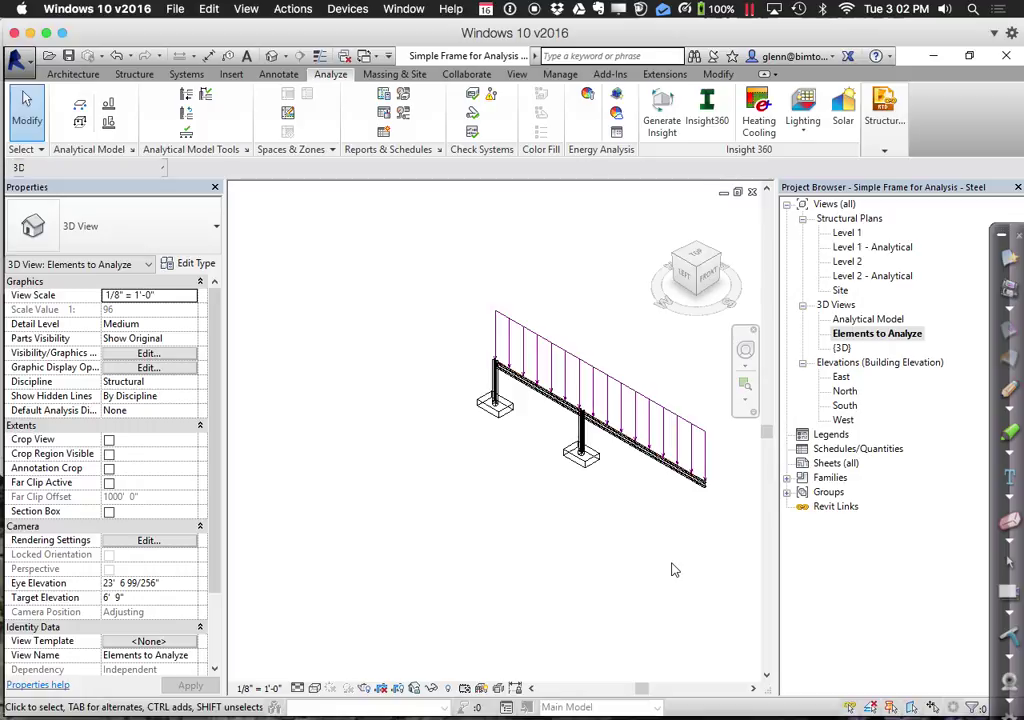
# - Switch to Chrome and open the Session 13 folder in the Canvas course files
pyautogui.hotkey('ctrl', 'Left')
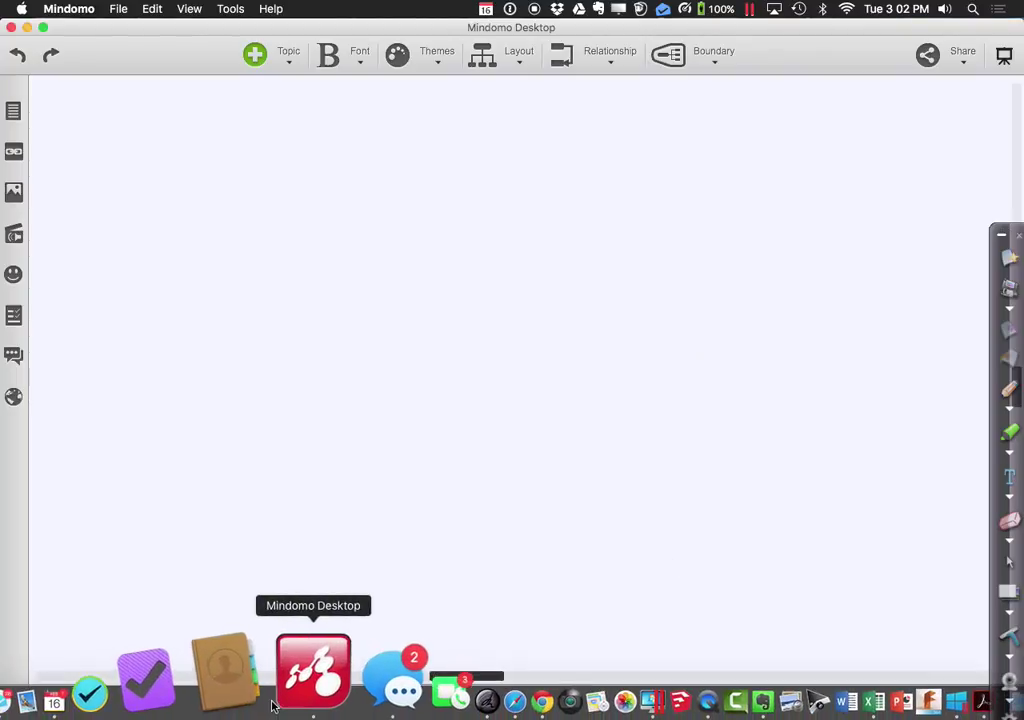
pyautogui.click(421, 706)
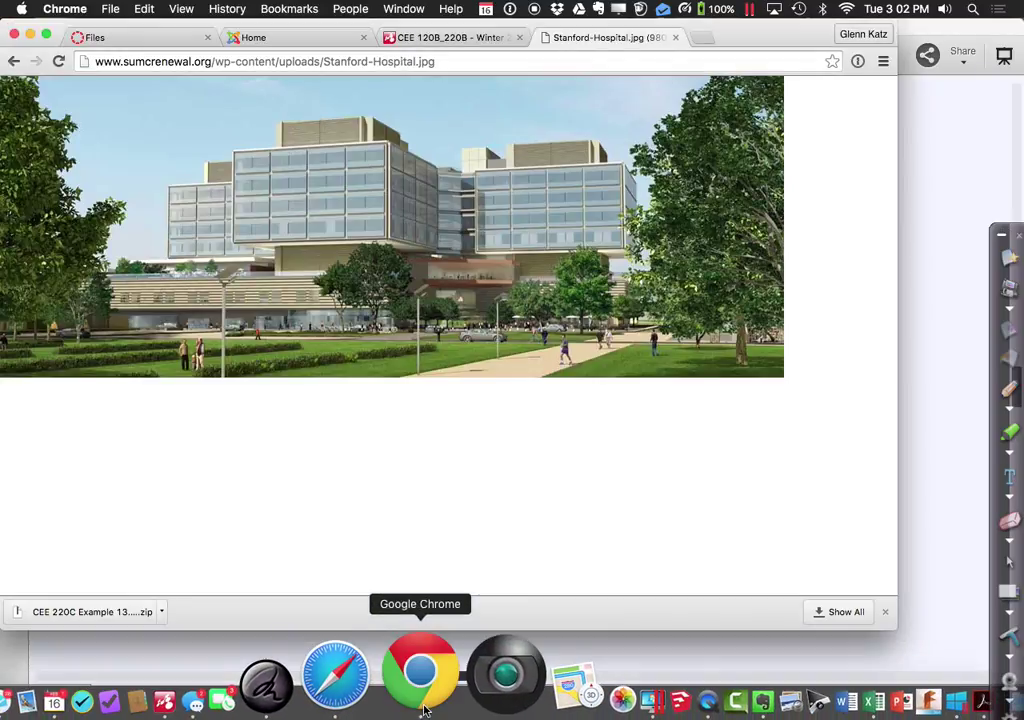
pyautogui.click(165, 38)
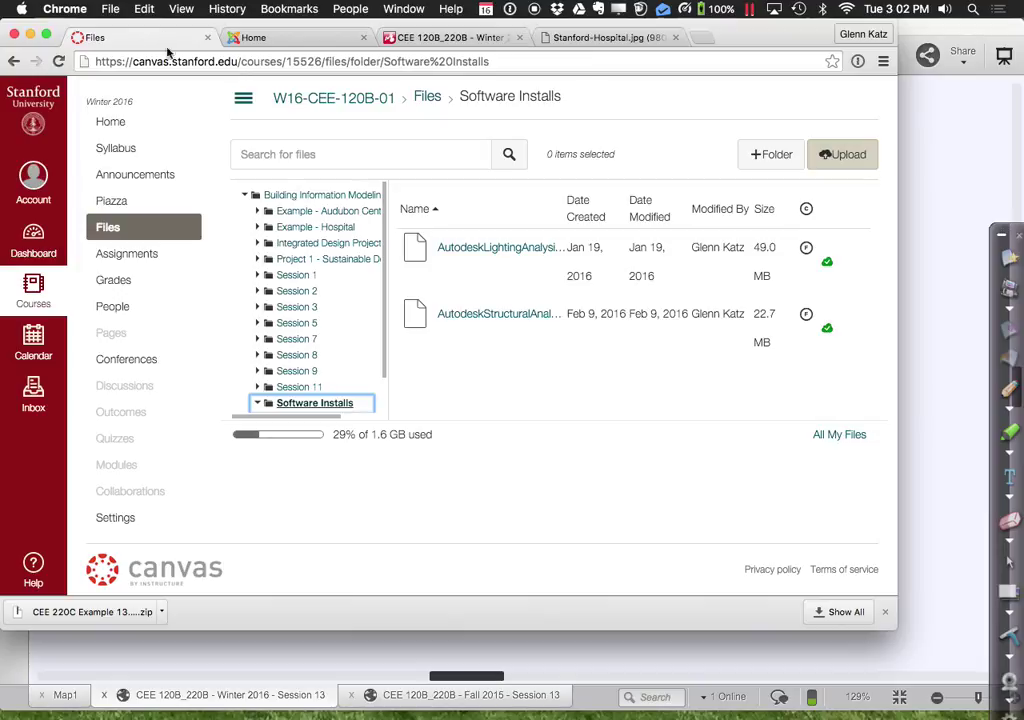
pyautogui.scroll(-2, 338, 342)
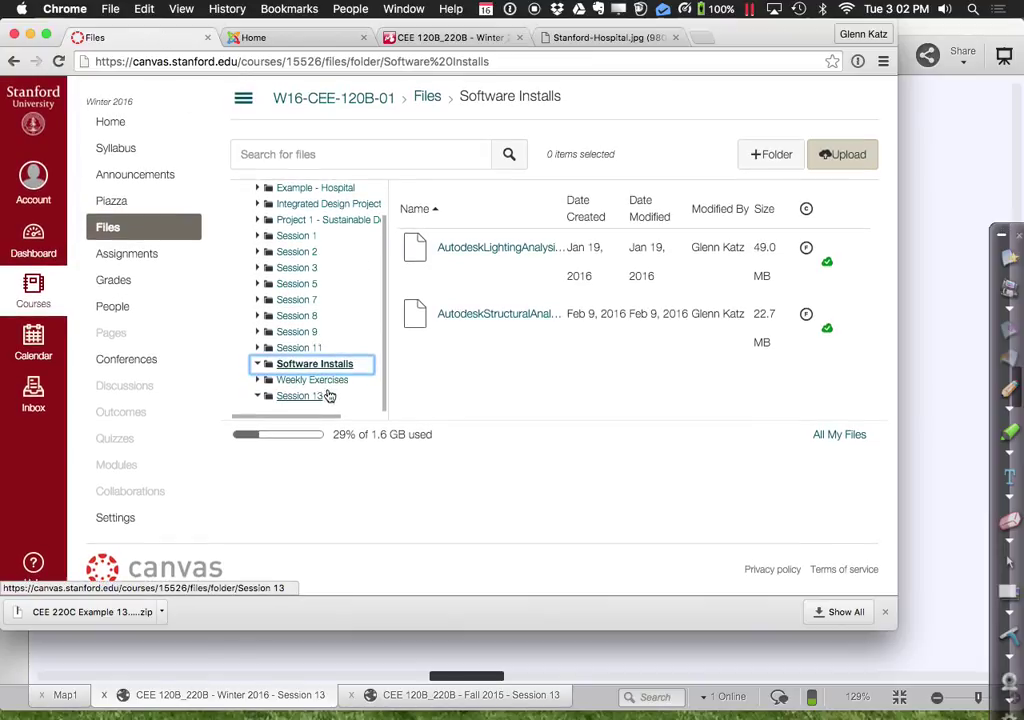
pyautogui.click(318, 397)
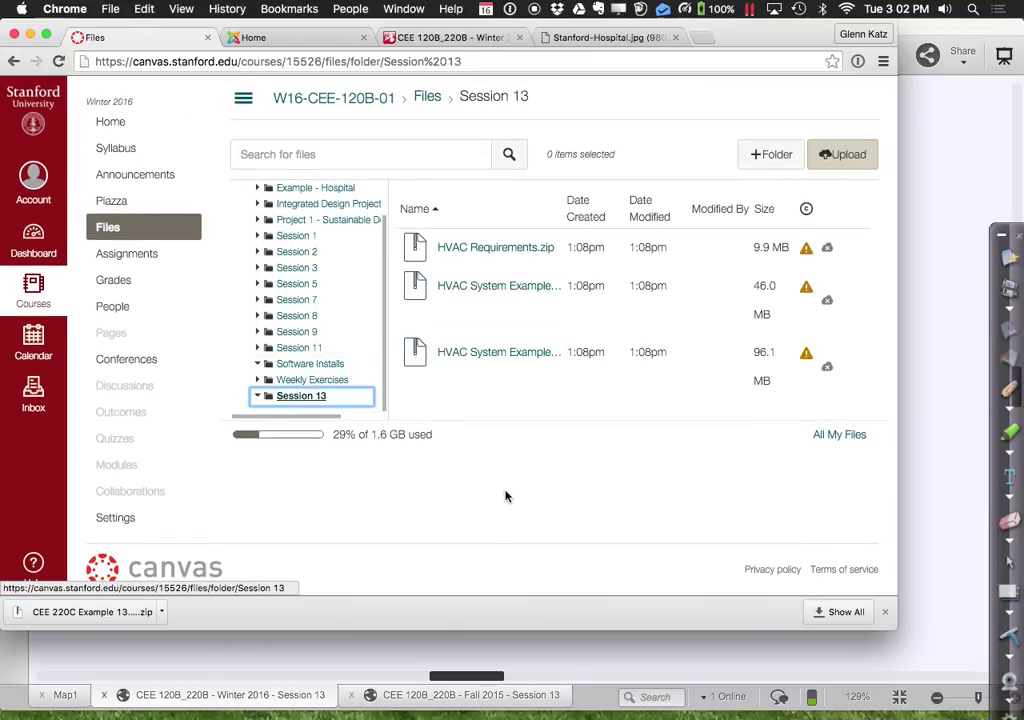
# - Publish HVAC Requirements.zip with the usage right "I hold the copyright" and save its usage rights
pyautogui.click(808, 250)
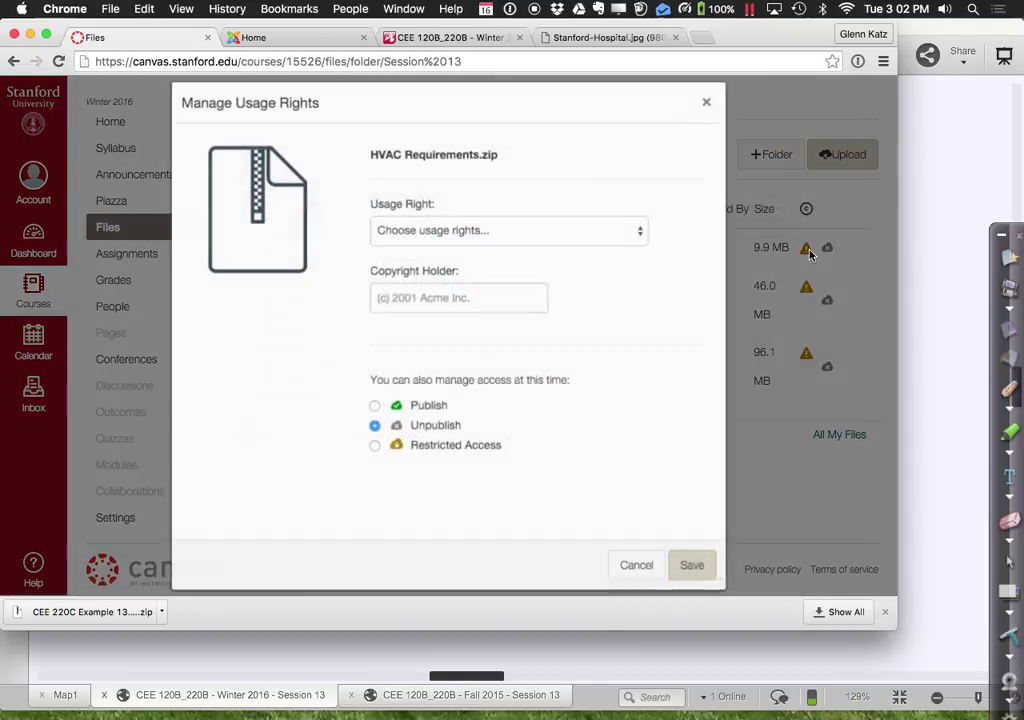
pyautogui.click(448, 408)
pyautogui.click(509, 229)
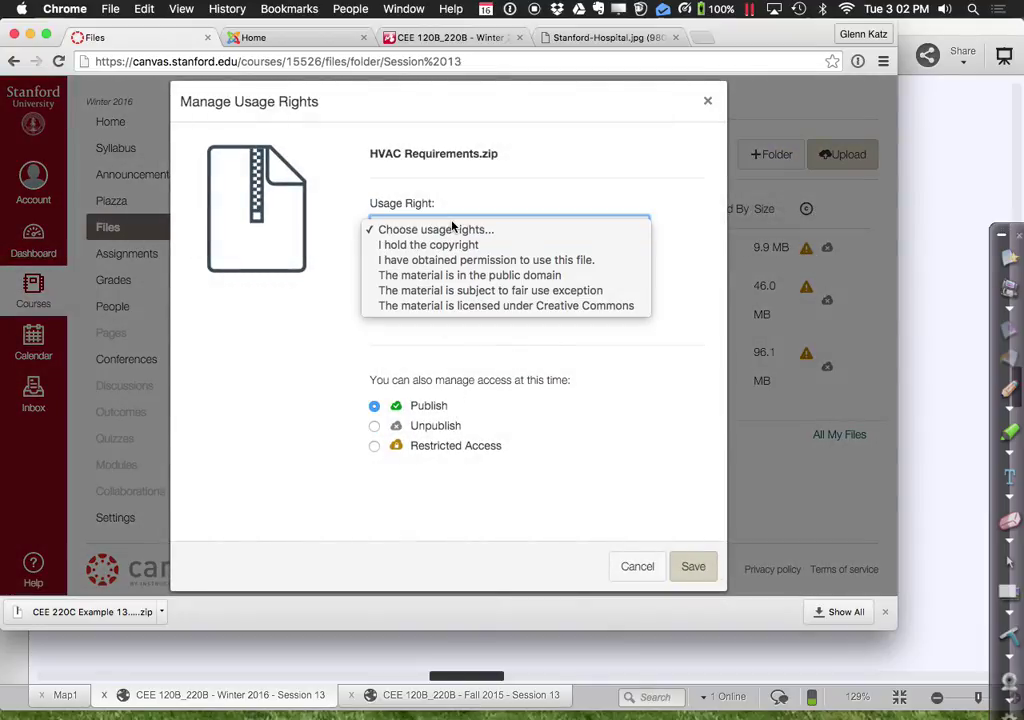
pyautogui.click(434, 243)
pyautogui.click(686, 563)
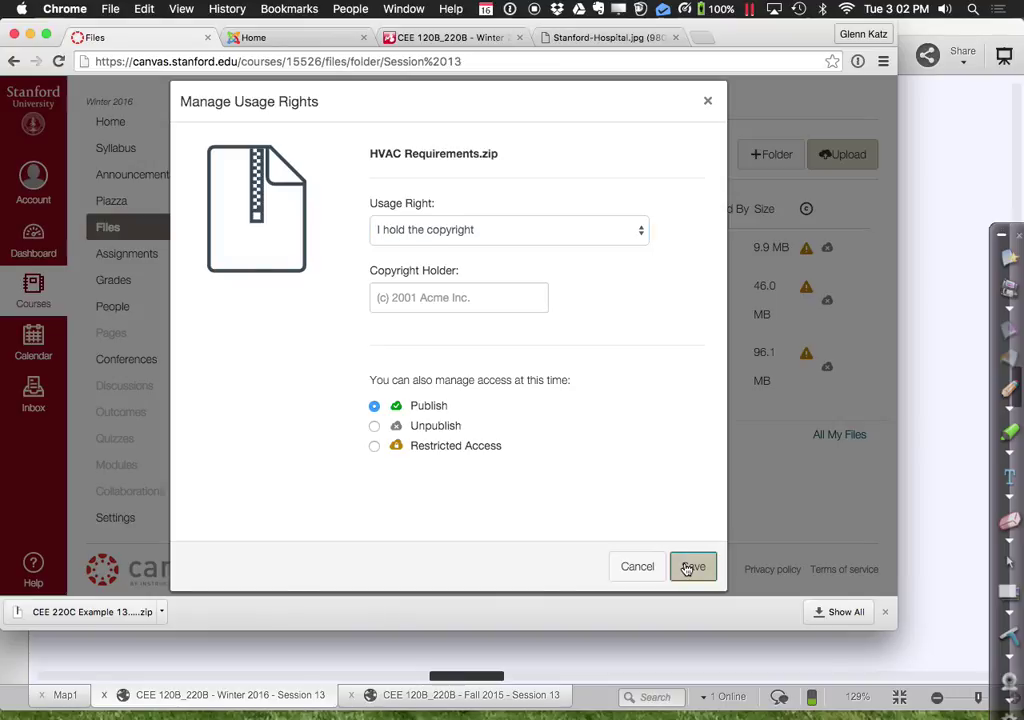
# - Publish HVAC System Examples 1 thru 2 - Duct Placement.zip with the usage right "I hold the copyright" and save
pyautogui.click(806, 290)
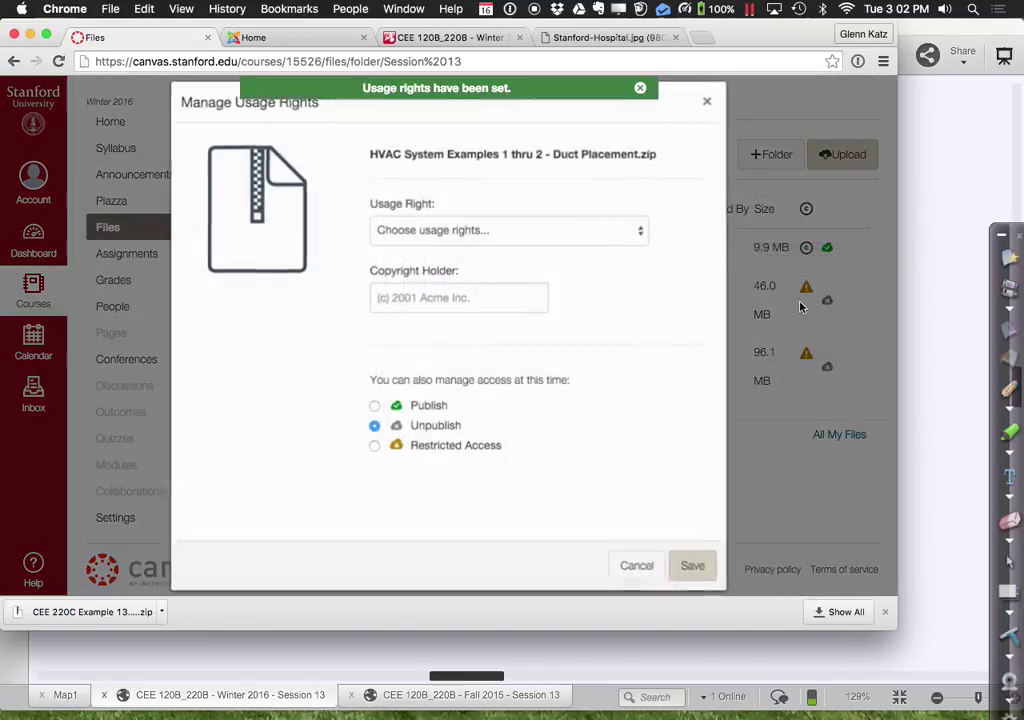
pyautogui.click(427, 409)
pyautogui.click(487, 231)
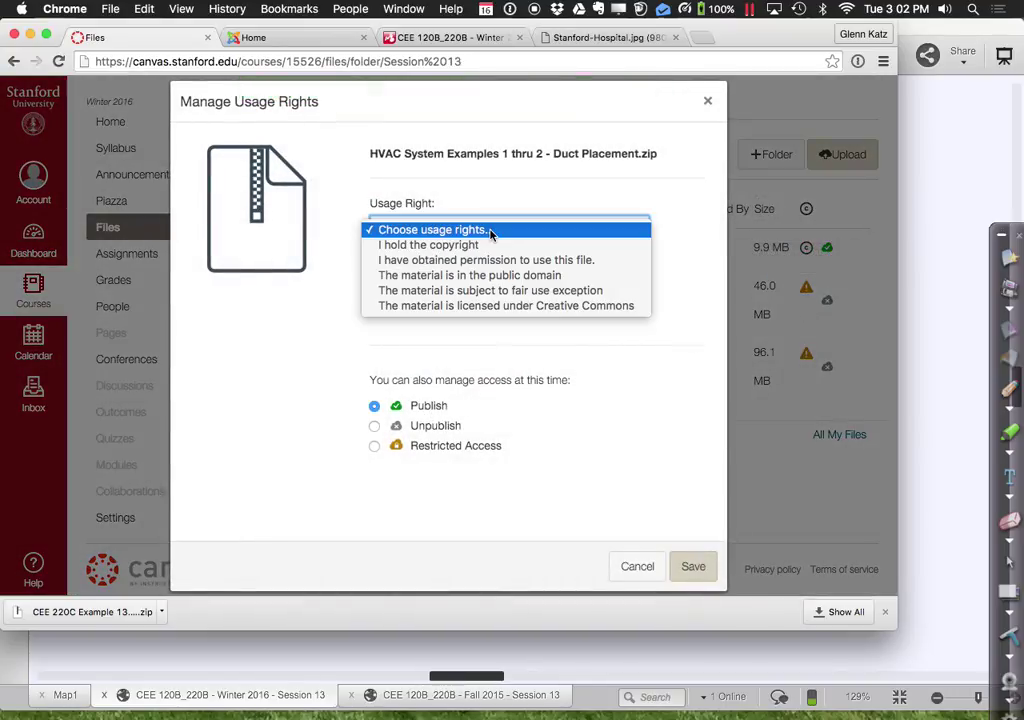
pyautogui.click(487, 247)
pyautogui.click(692, 567)
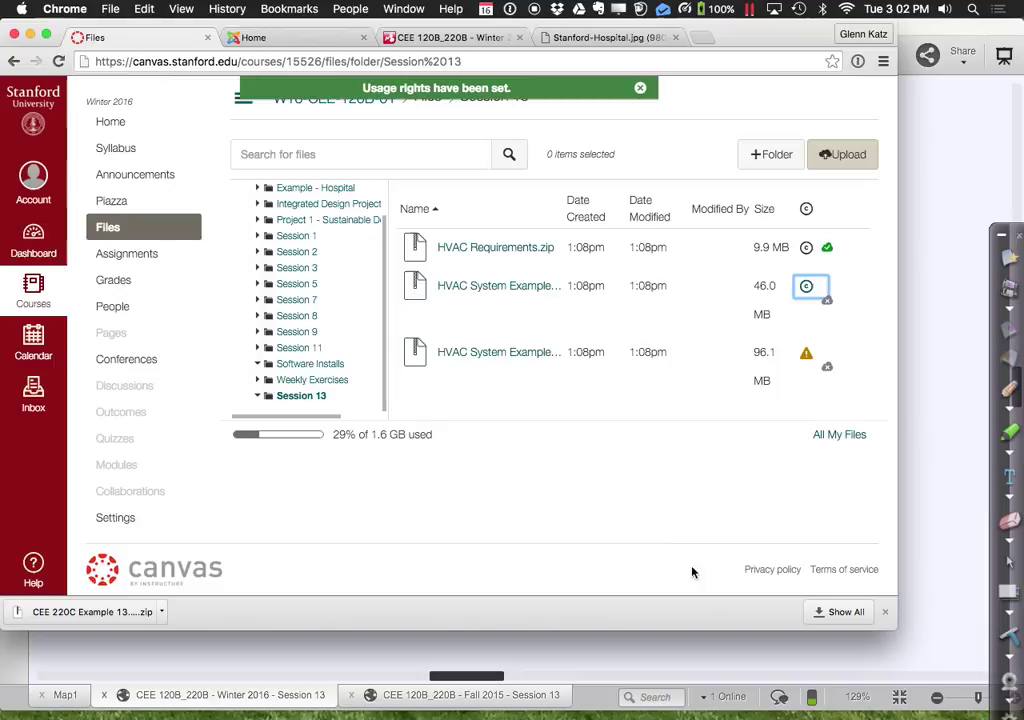
# - Publish HVAC System Examples 3 - Air Handler on Roof.zip with the usage right "I hold the copyright" and save
pyautogui.click(806, 355)
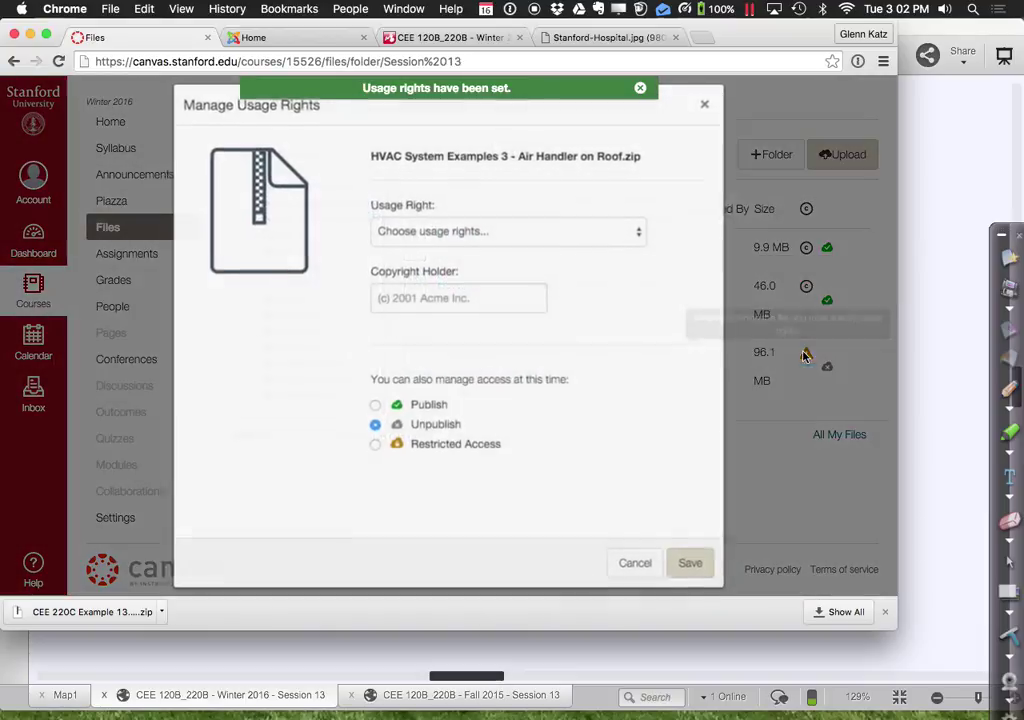
pyautogui.click(421, 407)
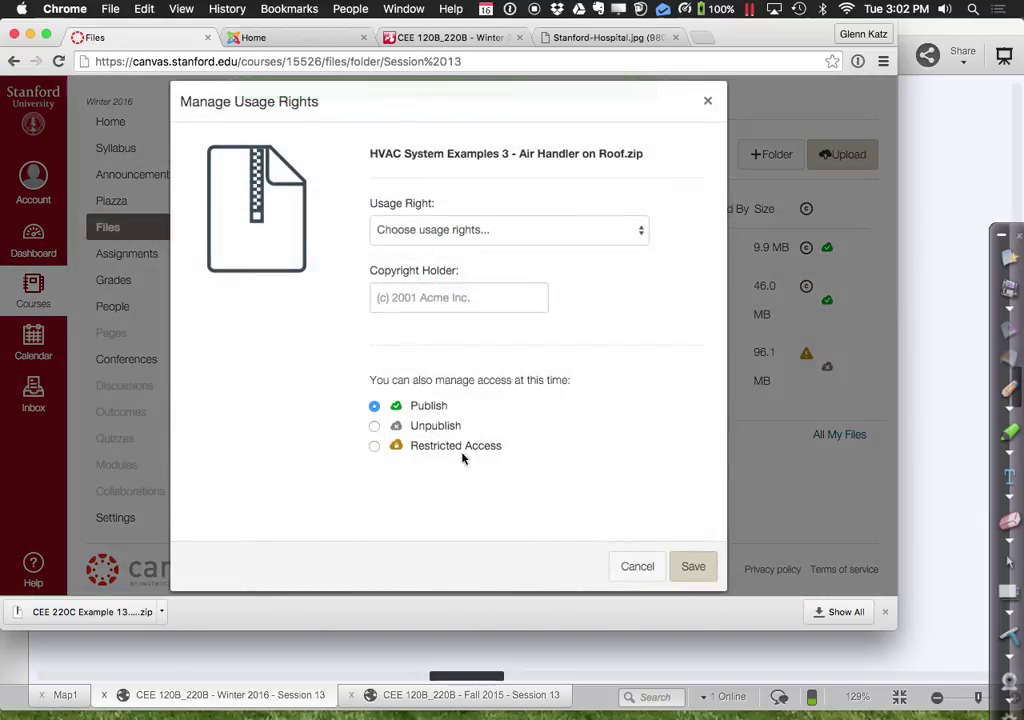
pyautogui.click(693, 566)
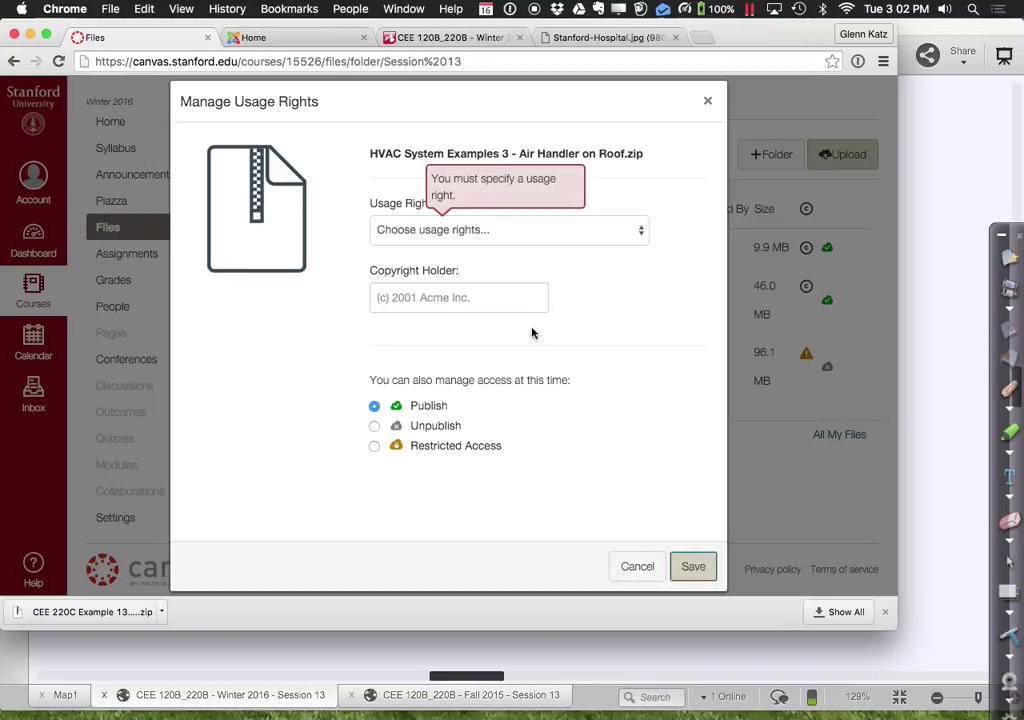
pyautogui.click(510, 233)
pyautogui.click(507, 245)
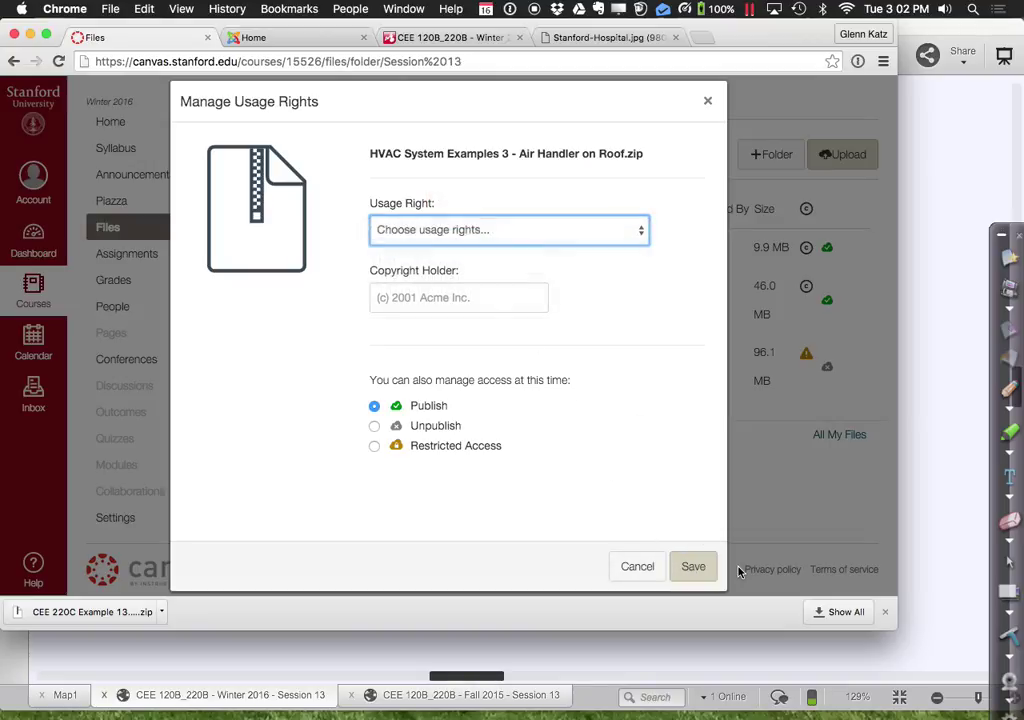
pyautogui.click(695, 566)
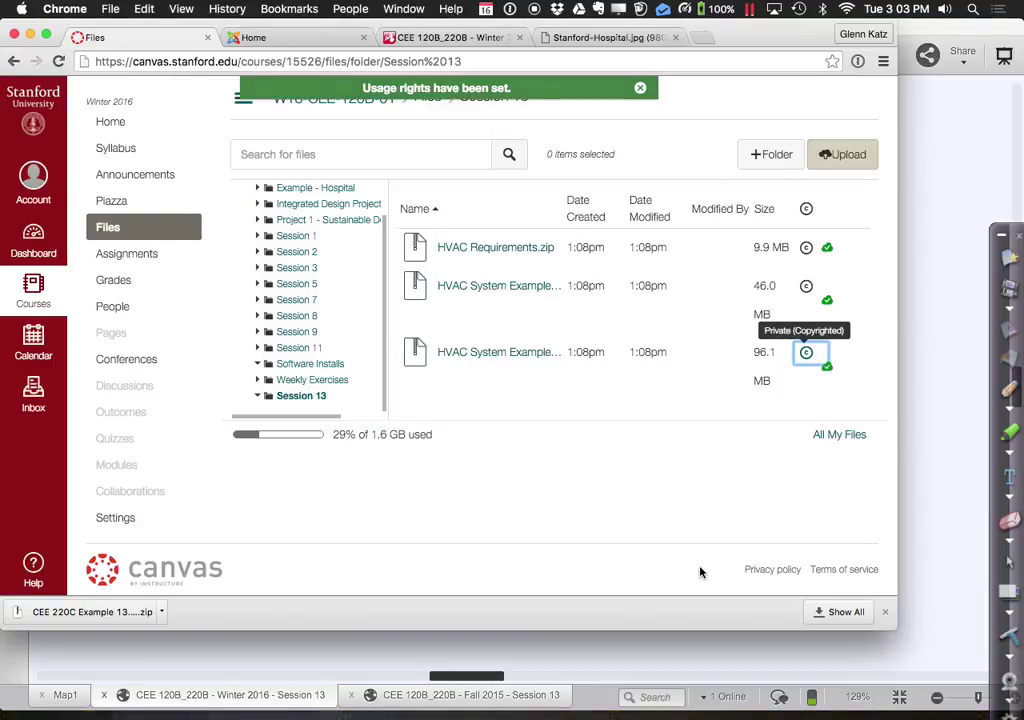
# - Switch to Mindomo, bring the Winter 2016 Session 13 map back into view at 100% and collapse its structural analysis branch
pyautogui.moveTo(90, 712)
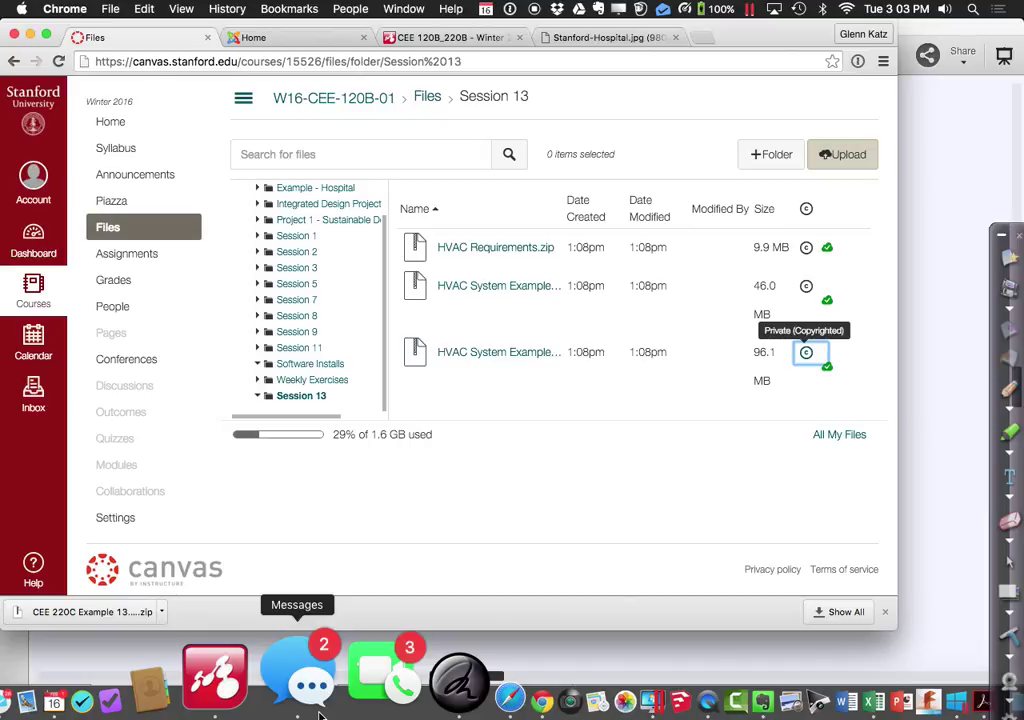
pyautogui.click(283, 700)
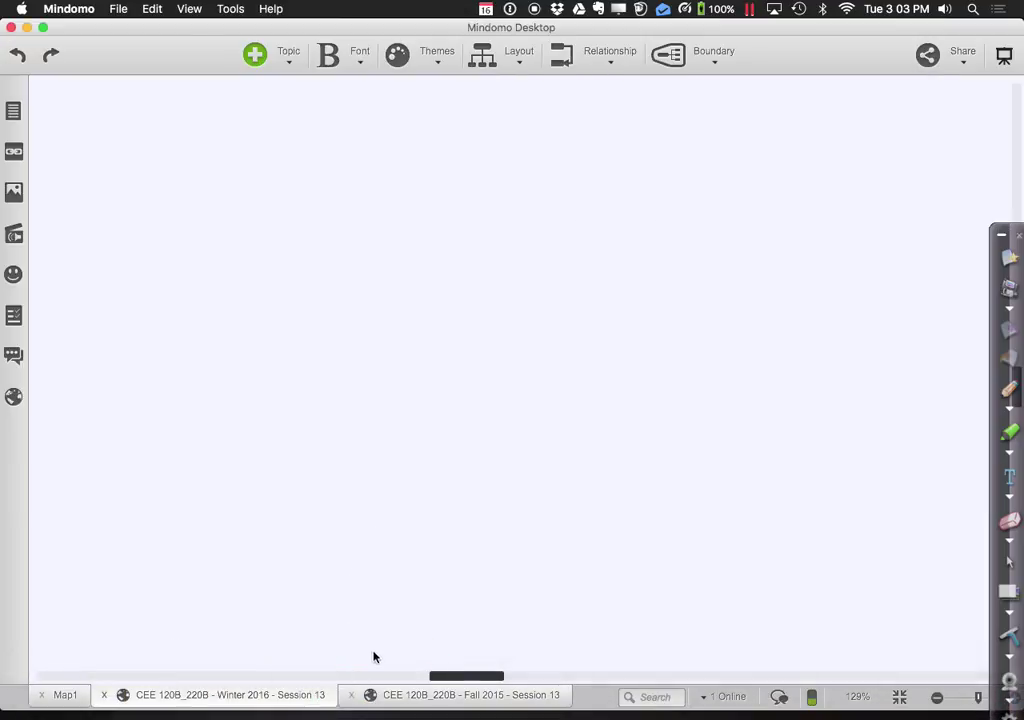
pyautogui.click(899, 697)
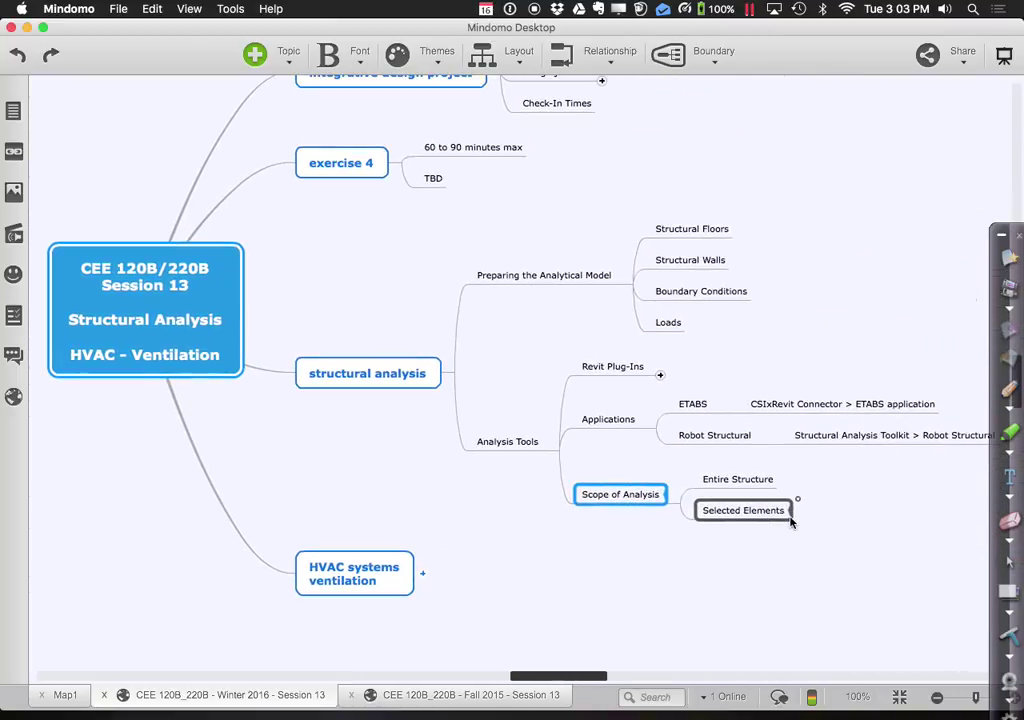
pyautogui.click(448, 374)
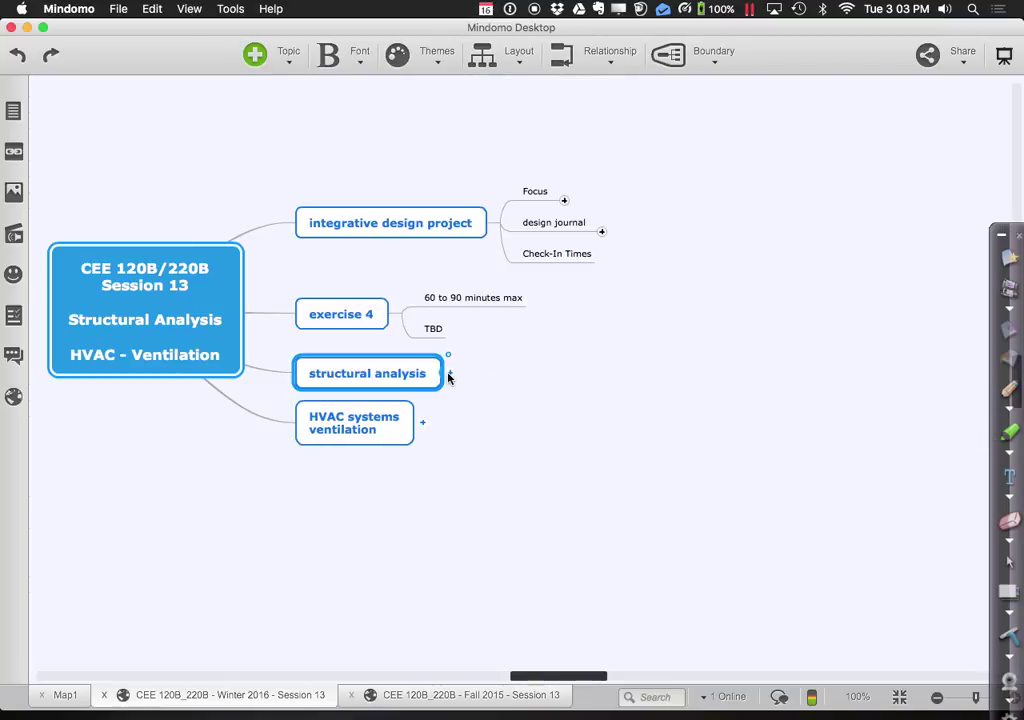
# - Expand the HVAC systems ventilation branch so only its direct subtopics are shown
pyautogui.click(422, 423)
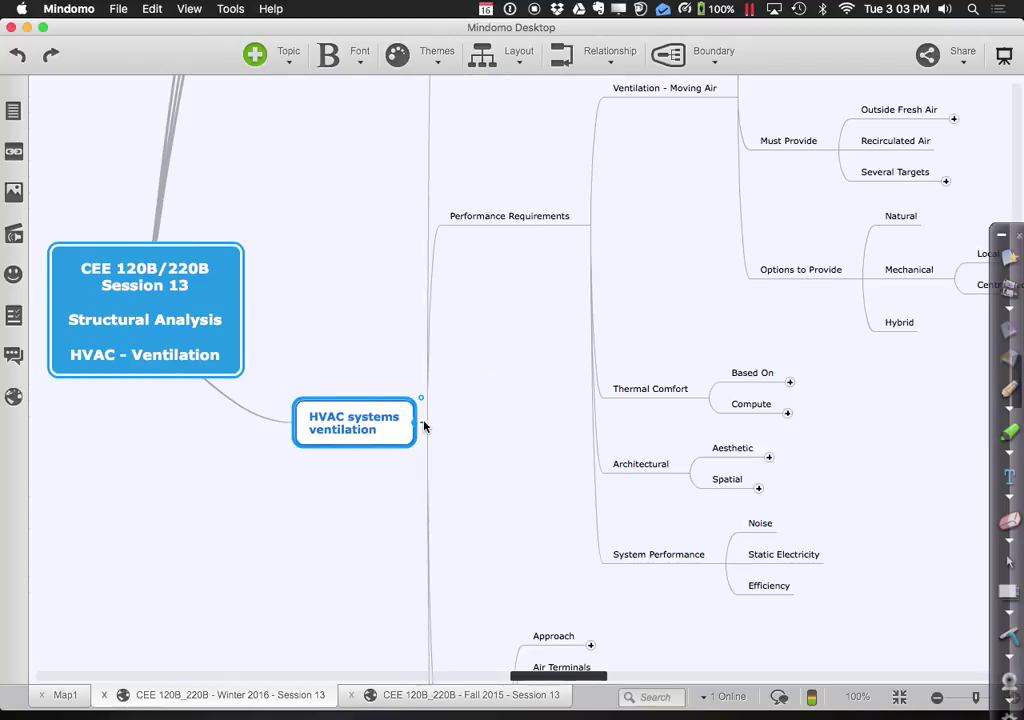
pyautogui.click(422, 425)
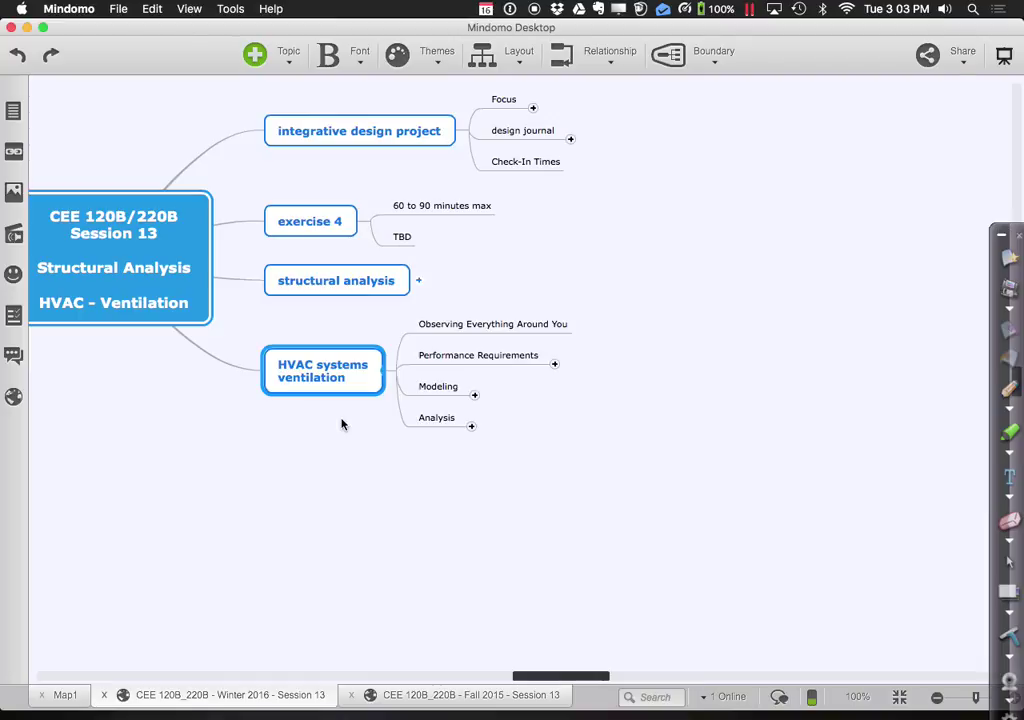
pyautogui.scroll(-2, 389, 444)
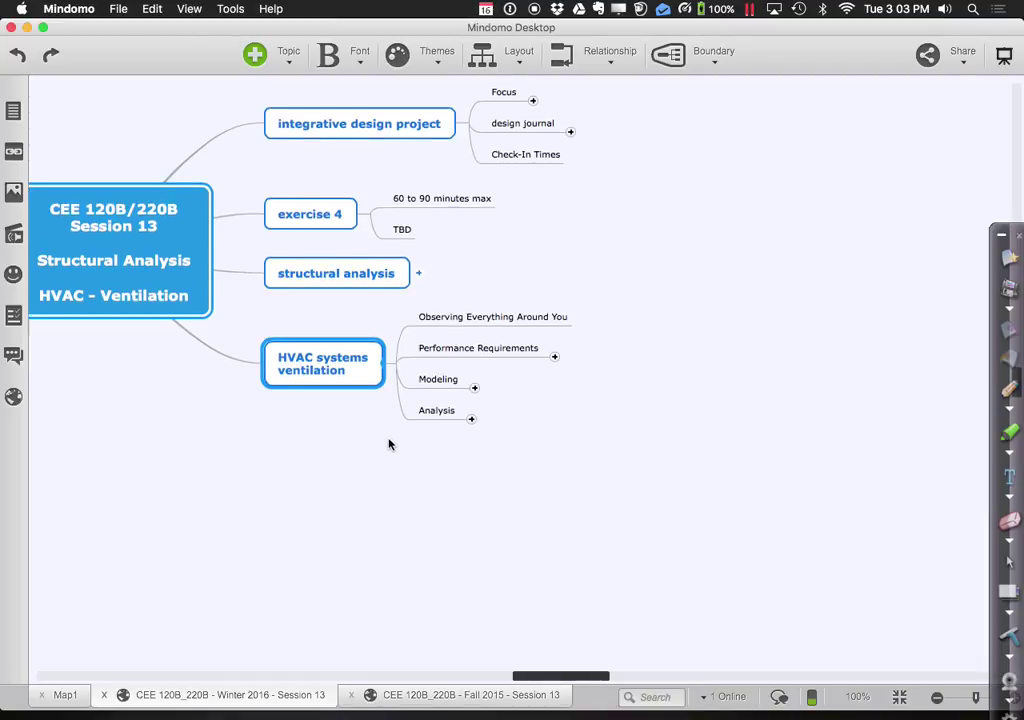
# - Expand Performance Requirements to show only its direct subtopics, and open its Ventilation - Moving Air branch
pyautogui.click(554, 334)
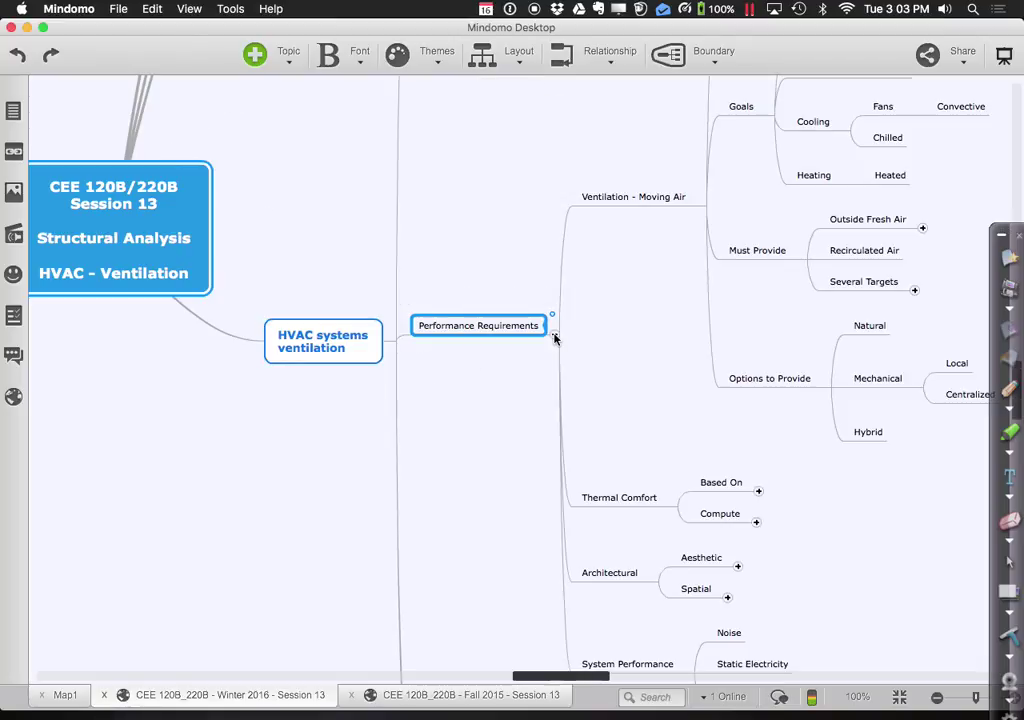
pyautogui.click(555, 340)
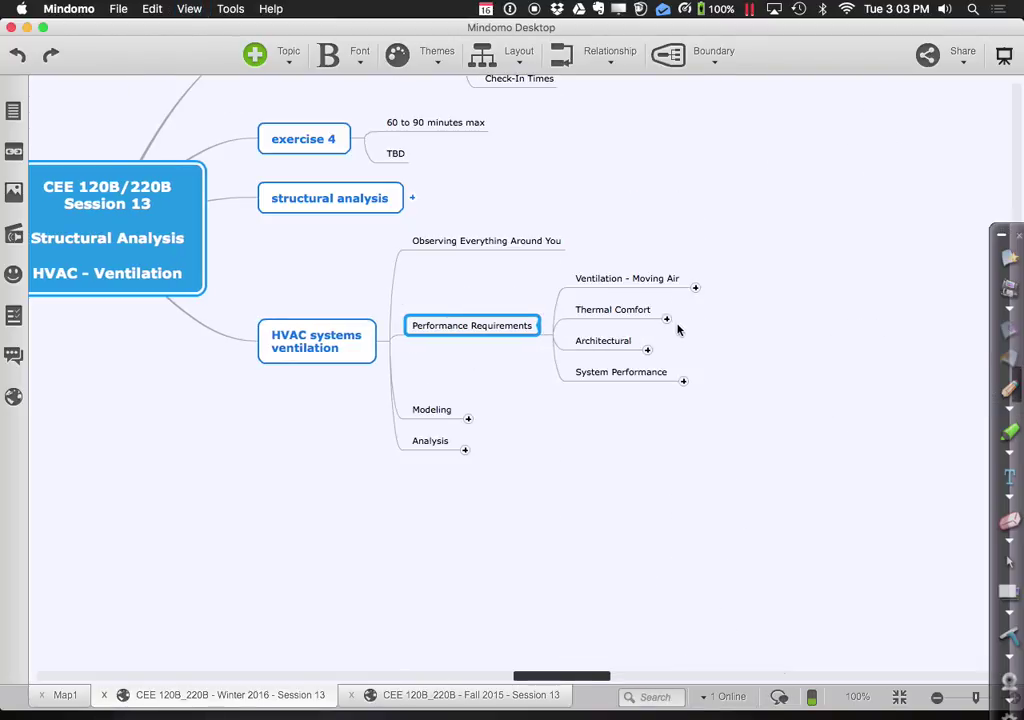
pyautogui.hscroll(2, 677, 327)
pyautogui.hscroll(1, 677, 330)
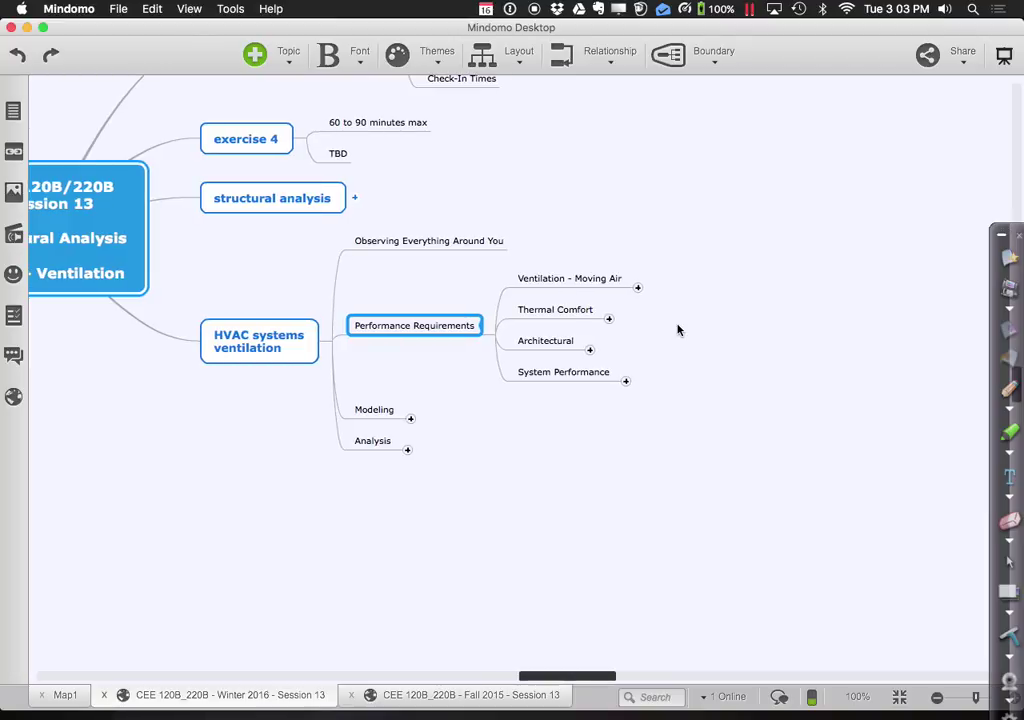
pyautogui.click(638, 289)
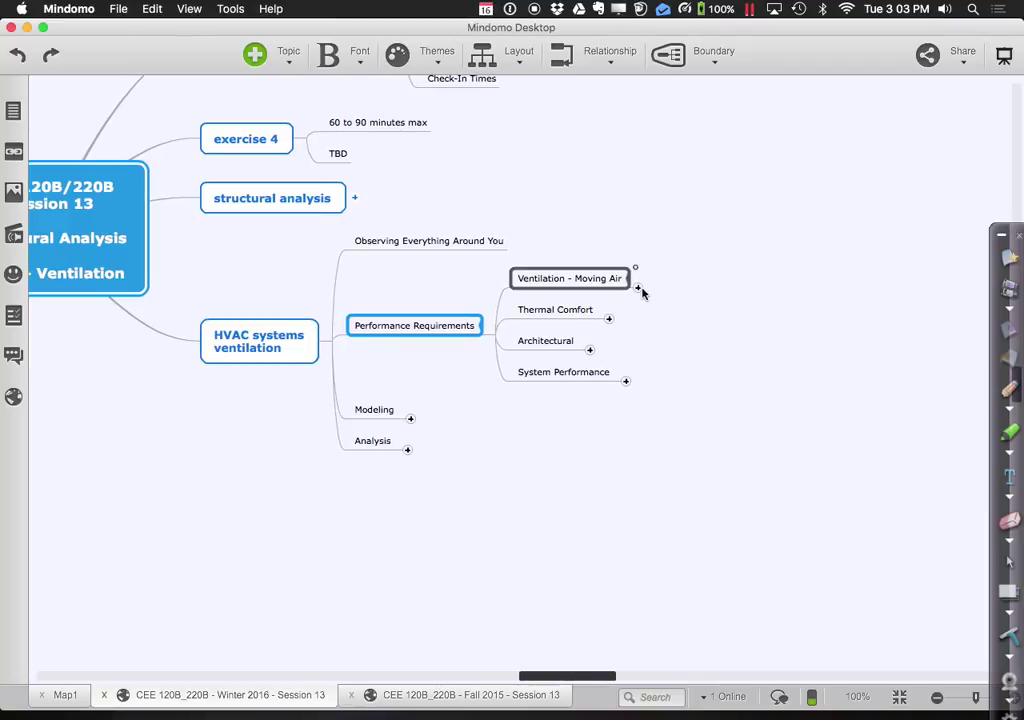
pyautogui.hscroll(2, 642, 354)
pyautogui.scroll(2, 642, 354)
pyautogui.hscroll(4, 641, 357)
pyautogui.scroll(2, 641, 357)
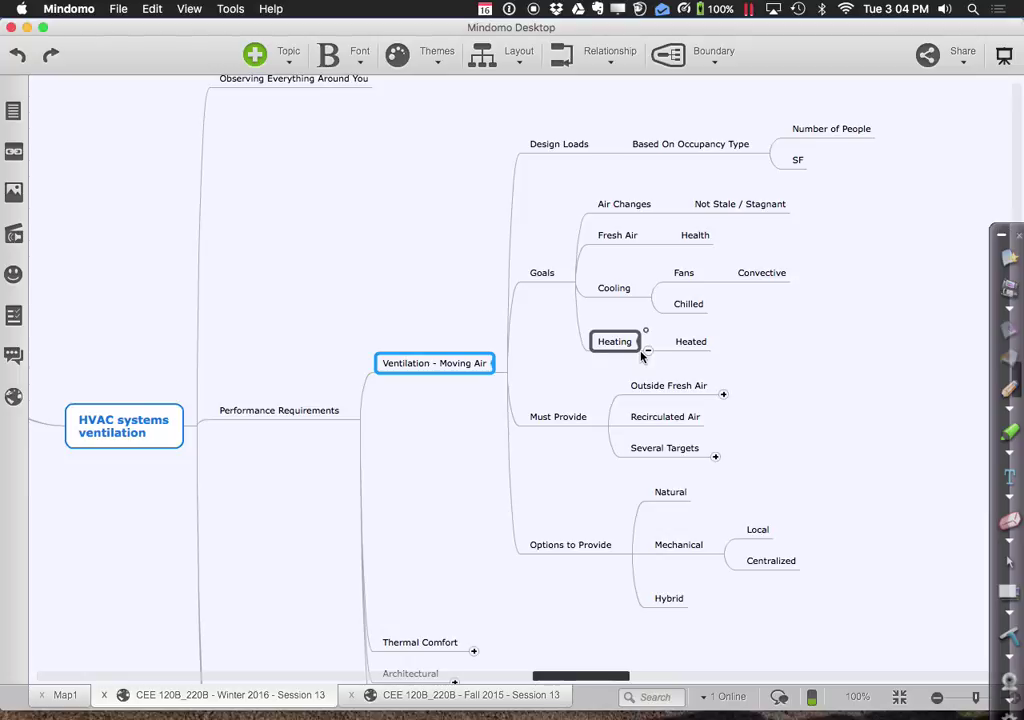
# - Magnify the map to 252% around the Goals subtopics on air changes, fresh air, cooling and heating
pyautogui.click(633, 355)
pyautogui.hscroll(5, 633, 355)
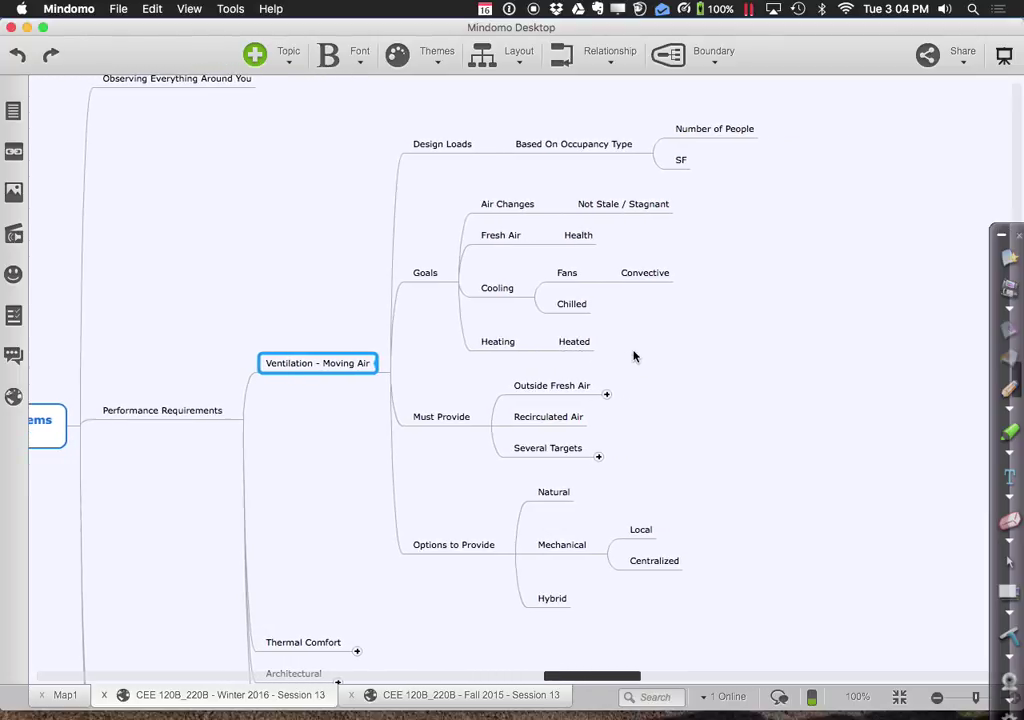
pyautogui.hscroll(4, 633, 355)
pyautogui.scroll(-1, 633, 355)
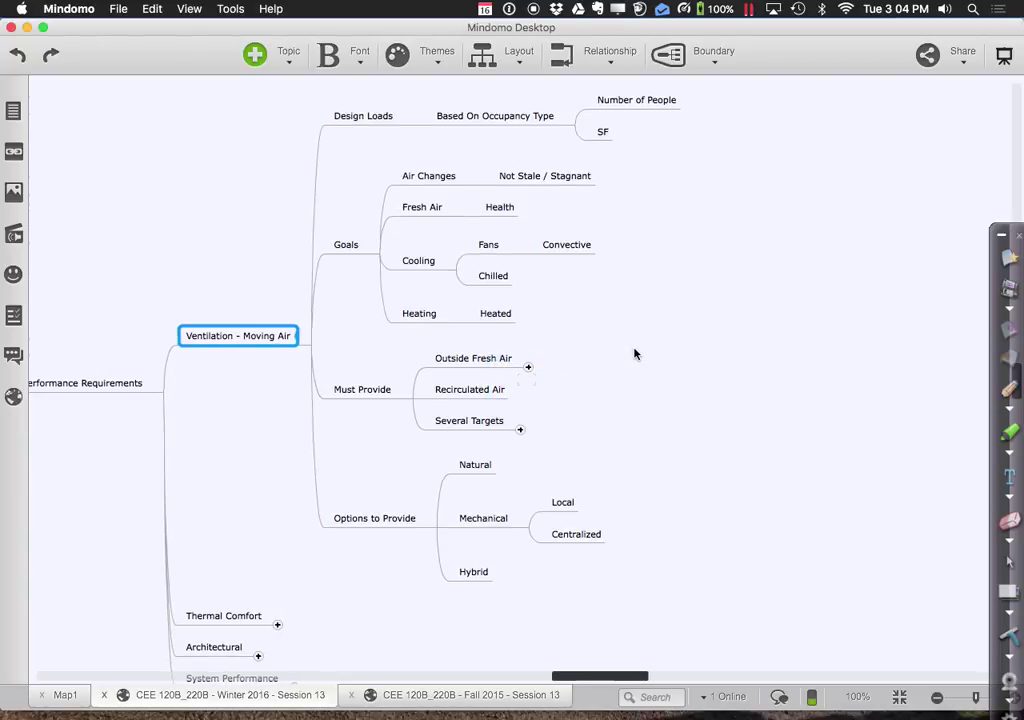
pyautogui.keyDown('ctrl'); pyautogui.scroll(5, 633, 355); pyautogui.keyUp('ctrl')
pyautogui.scroll(8, 633, 355)
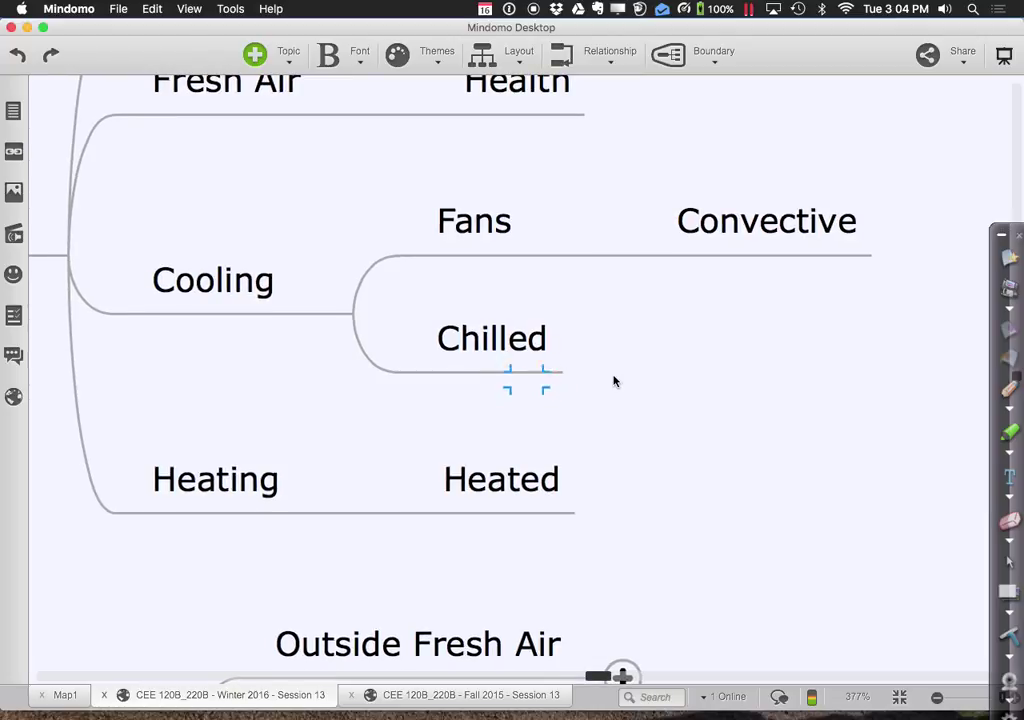
pyautogui.keyDown('ctrl'); pyautogui.scroll(-3, 614, 381); pyautogui.keyUp('ctrl')
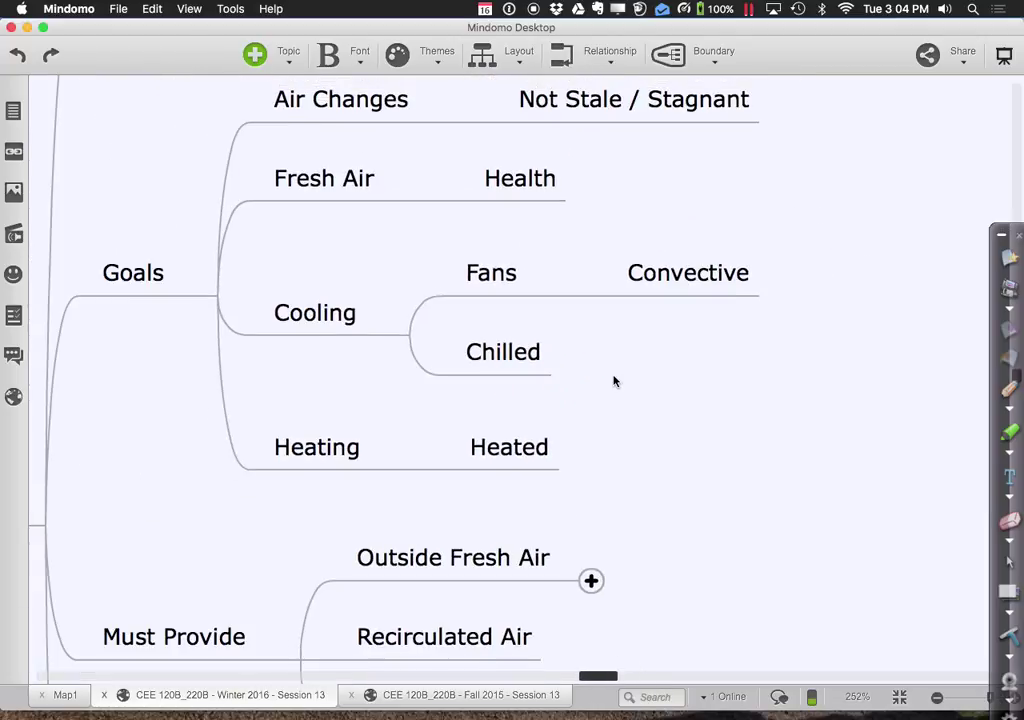
pyautogui.scroll(2, 614, 381)
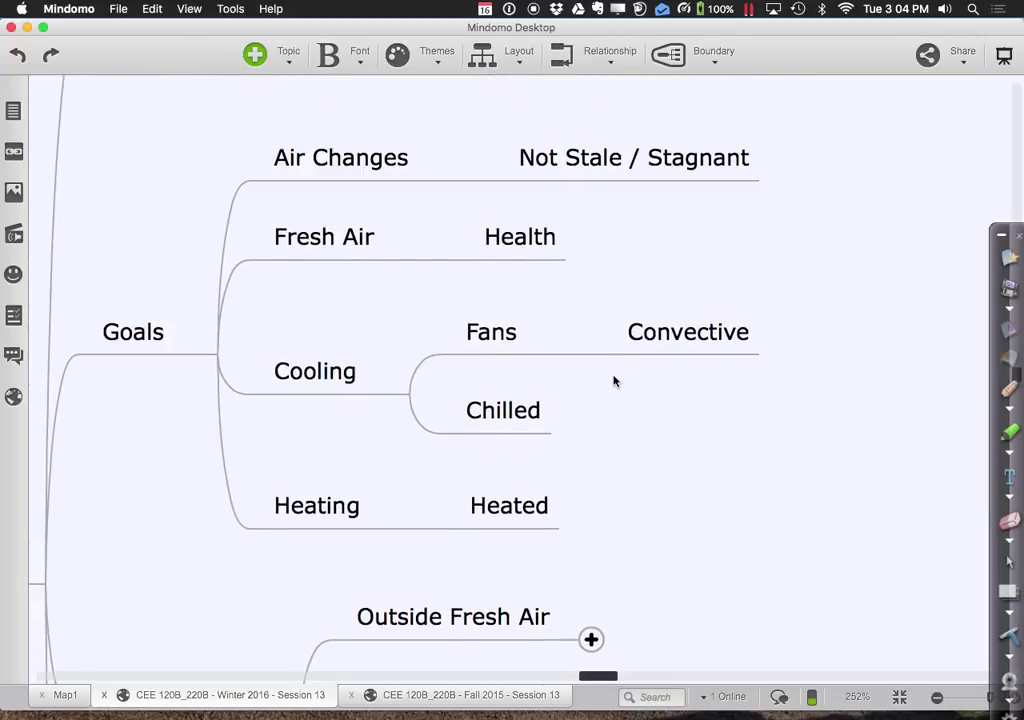
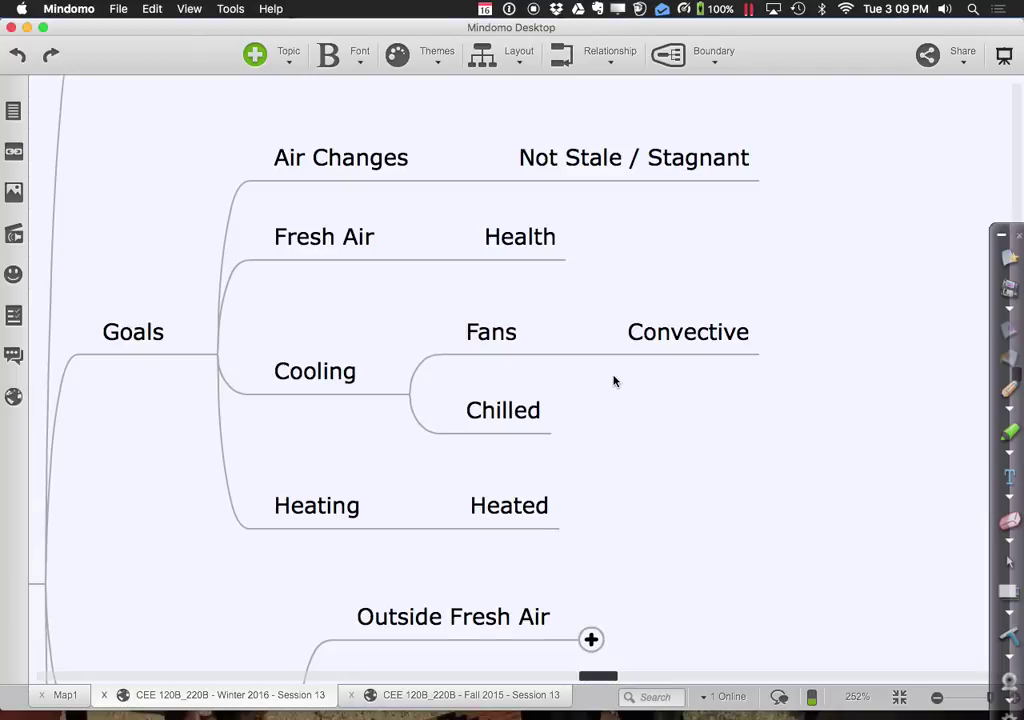
# - Expand the Outside Fresh Air topic under Must Provide
pyautogui.scroll(-5, 614, 381)
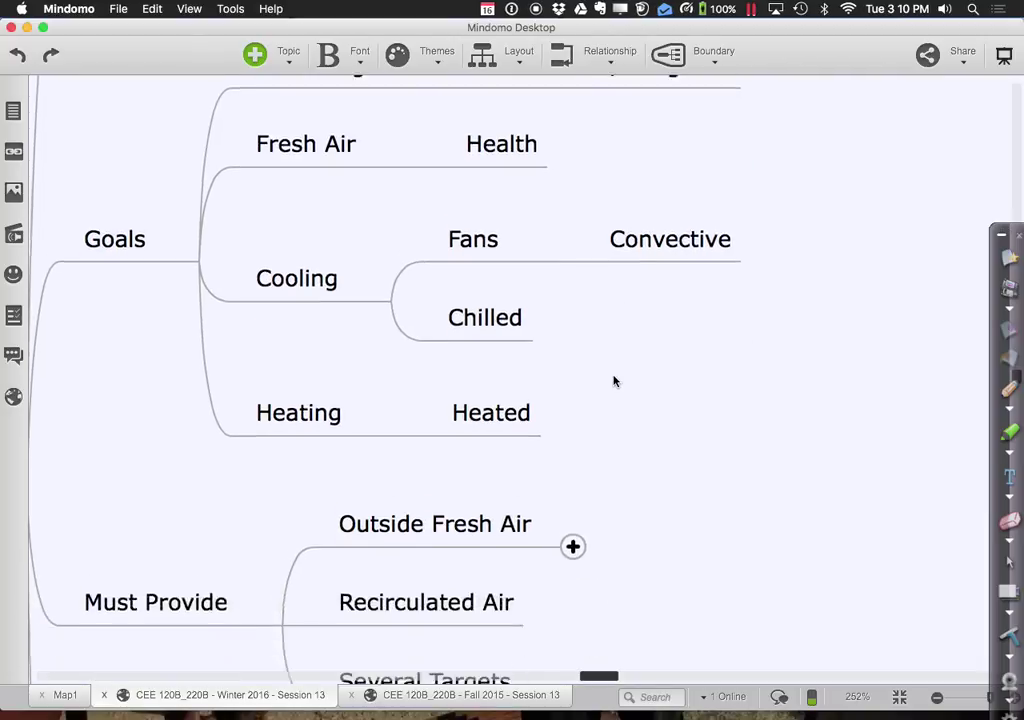
pyautogui.scroll(-4, 614, 381)
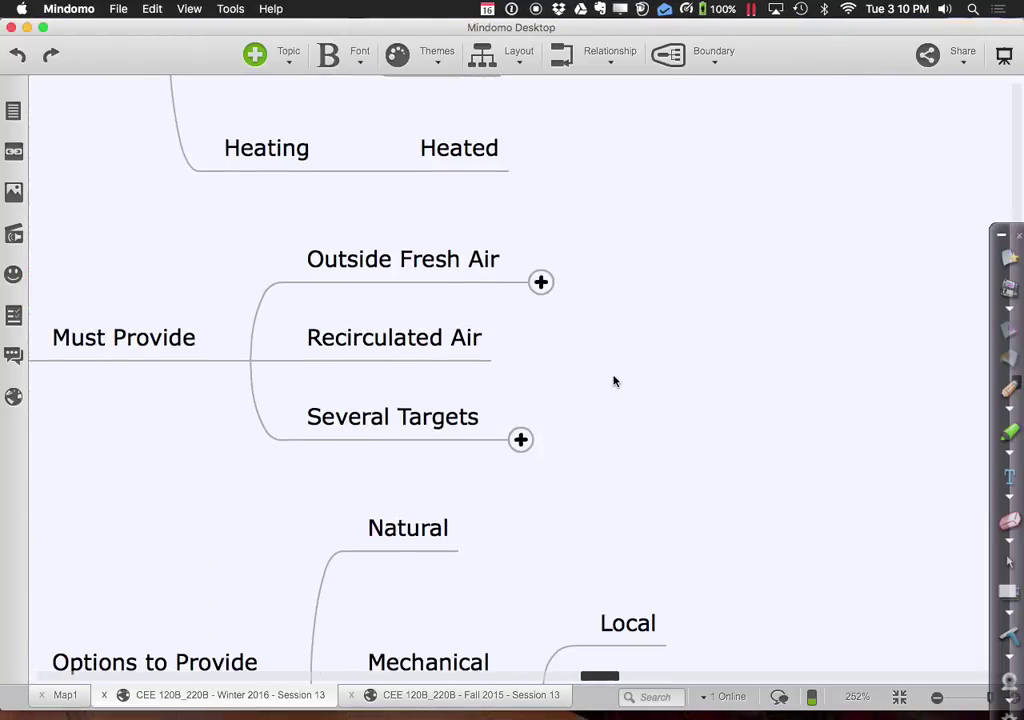
pyautogui.hscroll(-3, 614, 381)
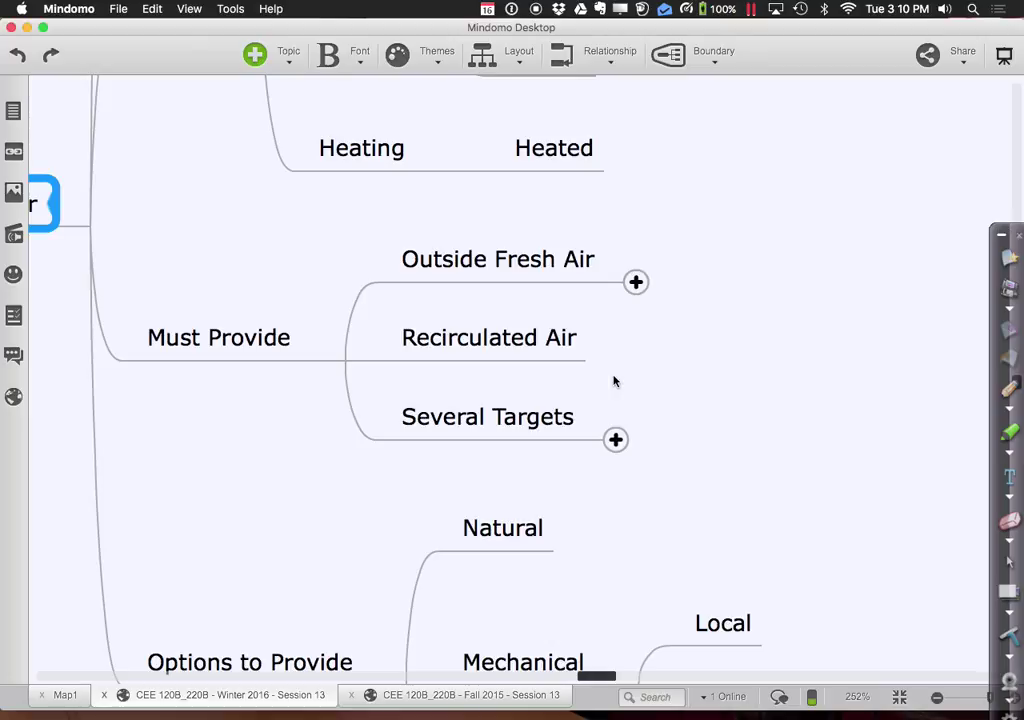
pyautogui.click(636, 283)
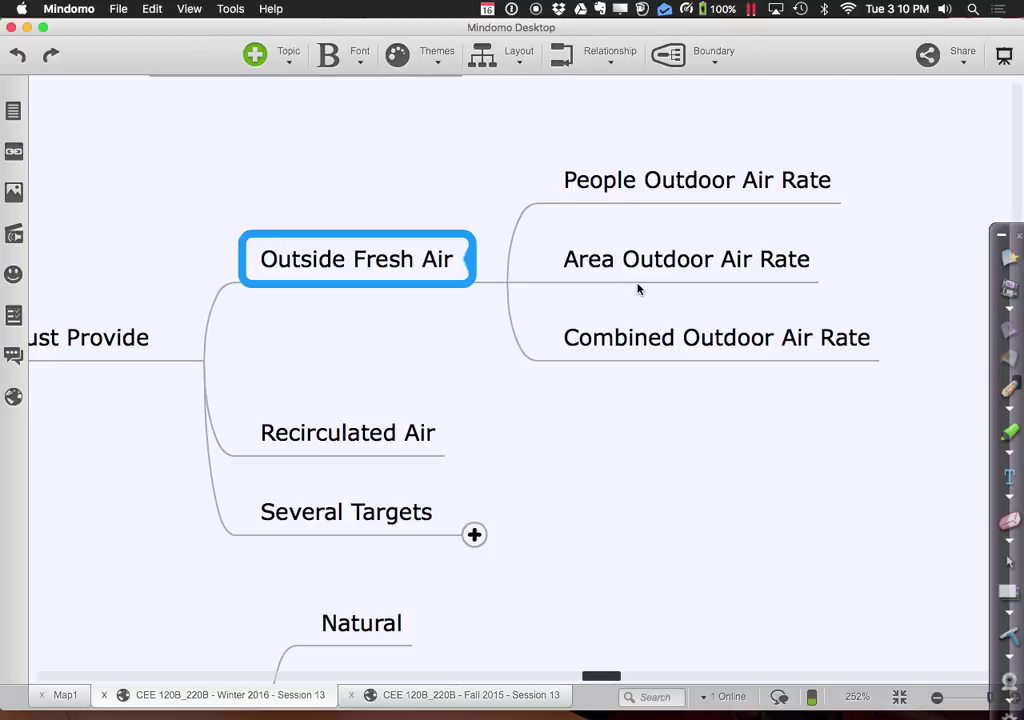
# - Switch to Finder and locate the CEE course folders among the favorites
pyautogui.moveTo(153, 690)
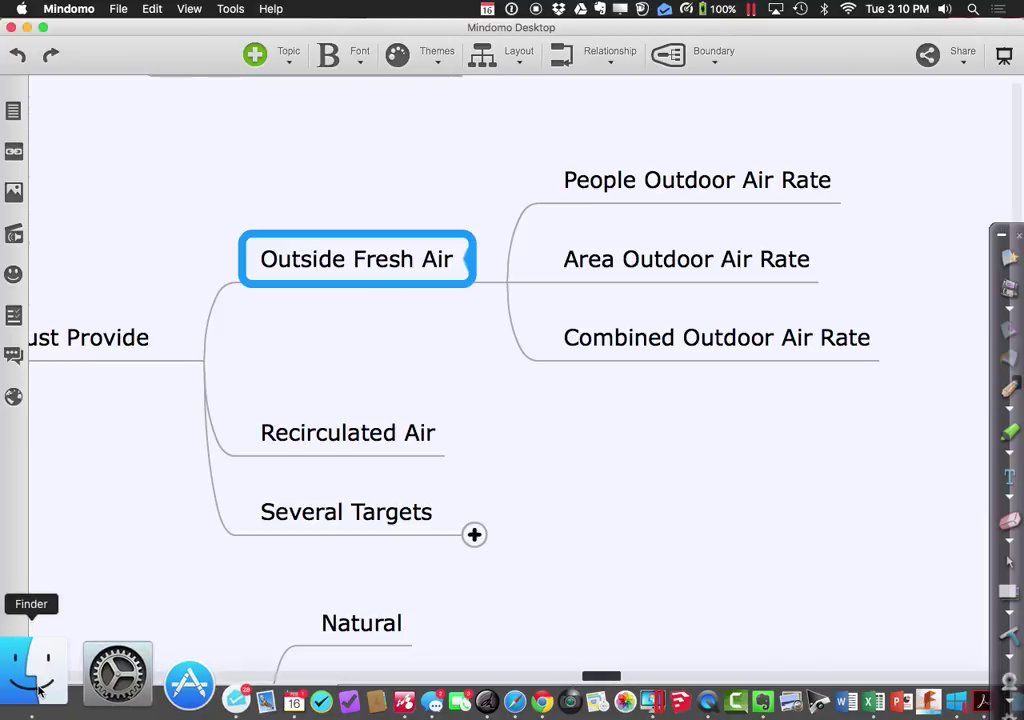
pyautogui.click(40, 688)
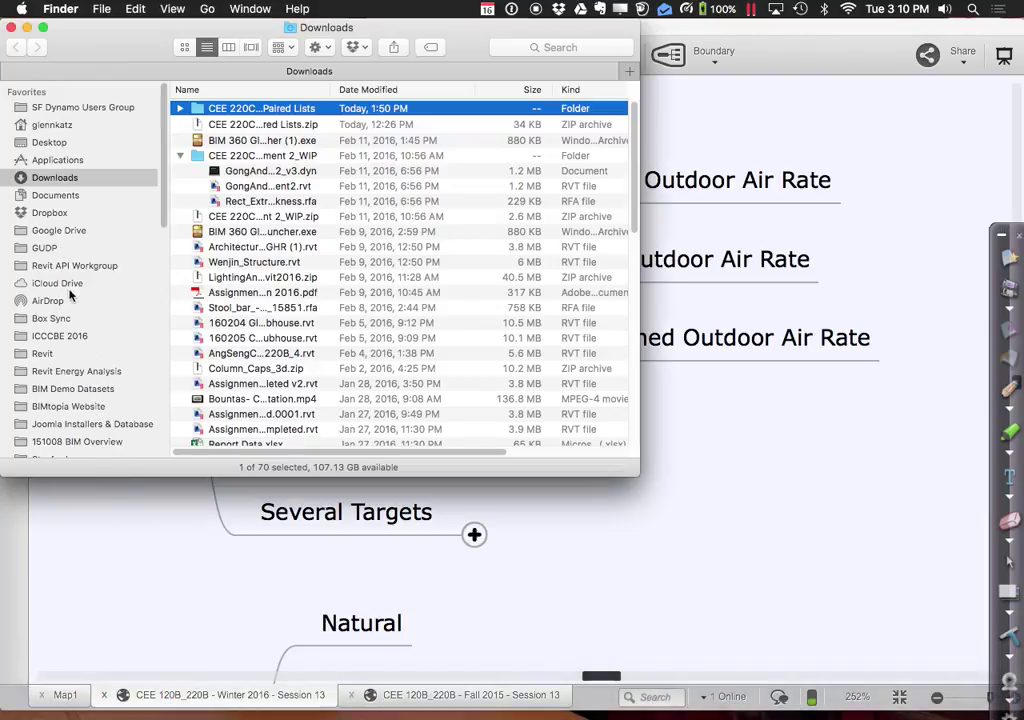
pyautogui.scroll(-5, 100, 300)
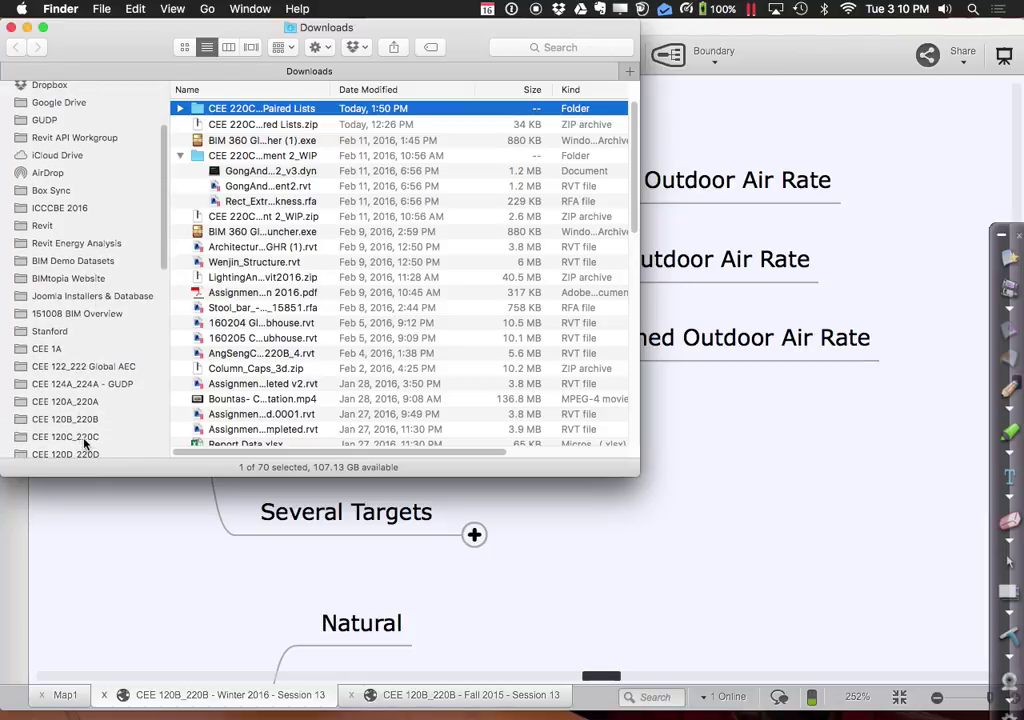
pyautogui.click(114, 404)
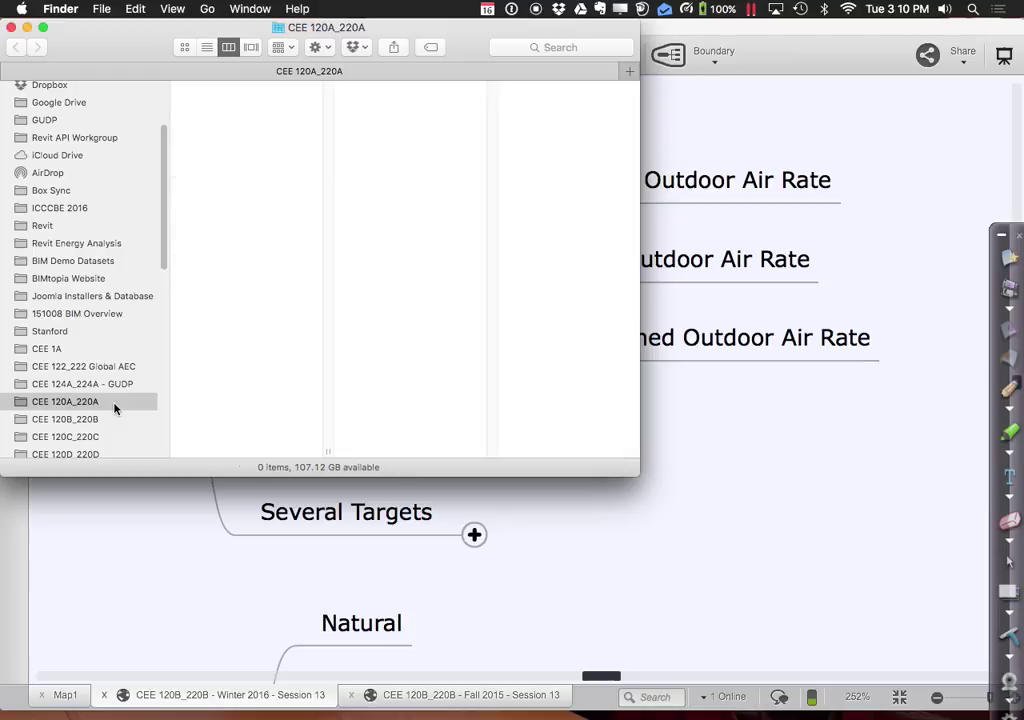
pyautogui.click(258, 320)
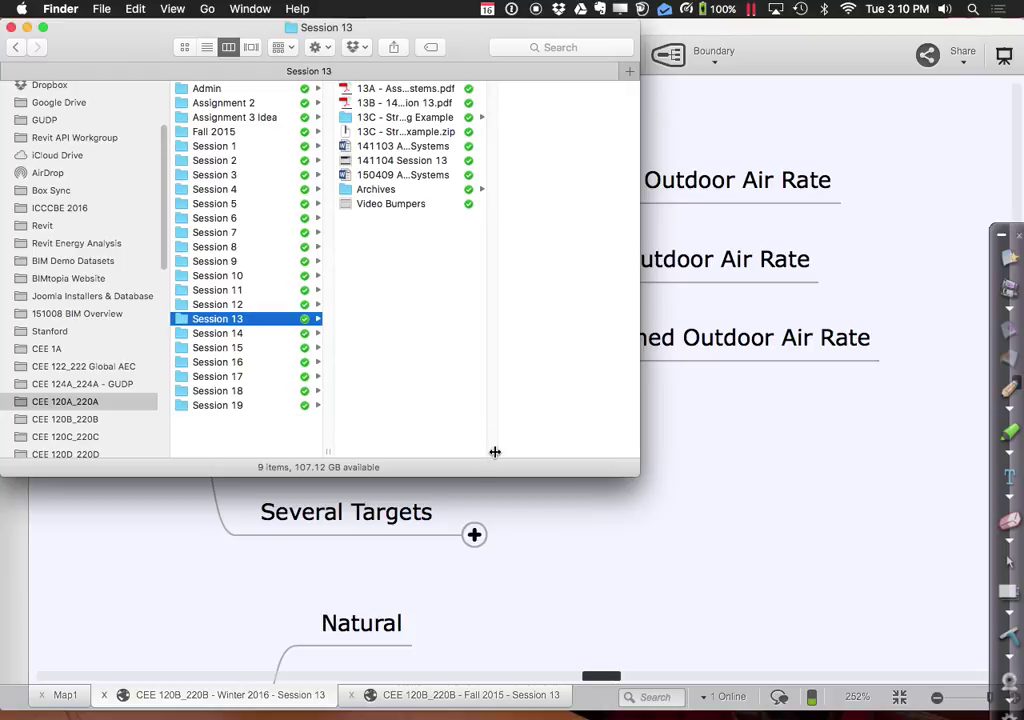
pyautogui.moveTo(494, 452); pyautogui.dragTo(718, 452)
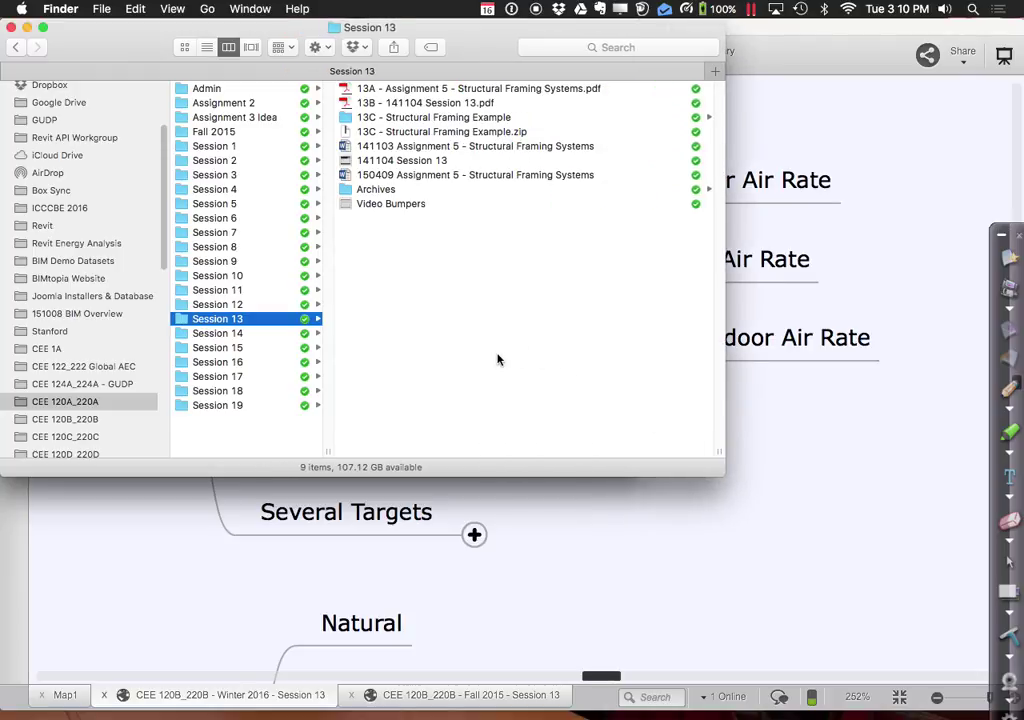
# - Go to the HVAC Requirements folder in CEE 120B_220B, Winter 2016, Session 13, and widen the window and file-name column
pyautogui.click(90, 420)
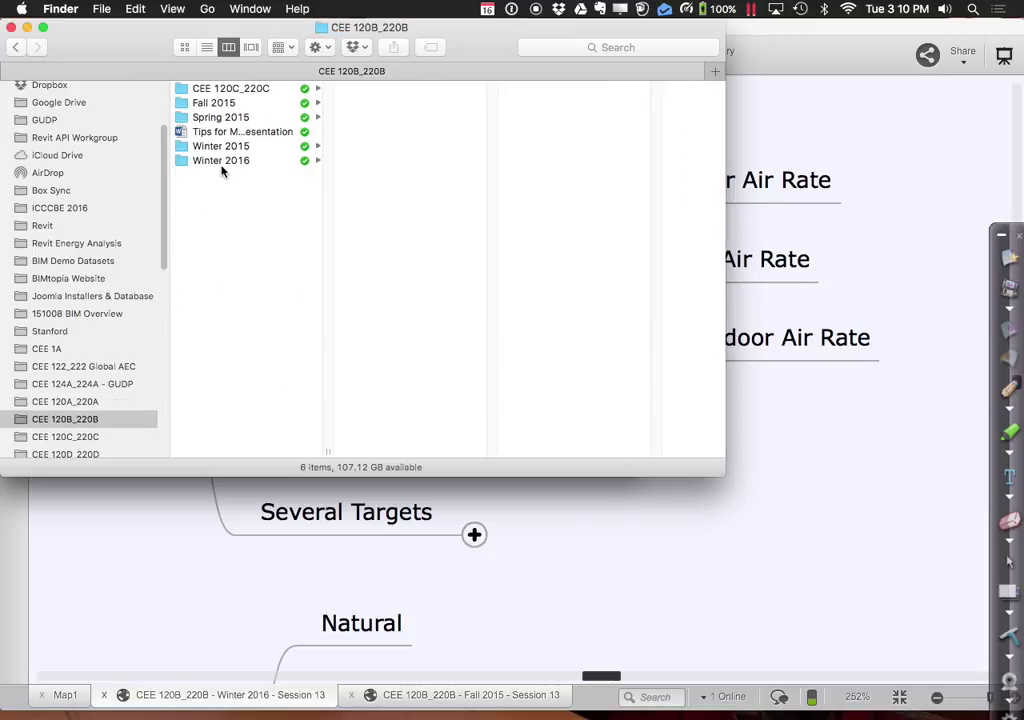
pyautogui.click(223, 163)
pyautogui.click(386, 290)
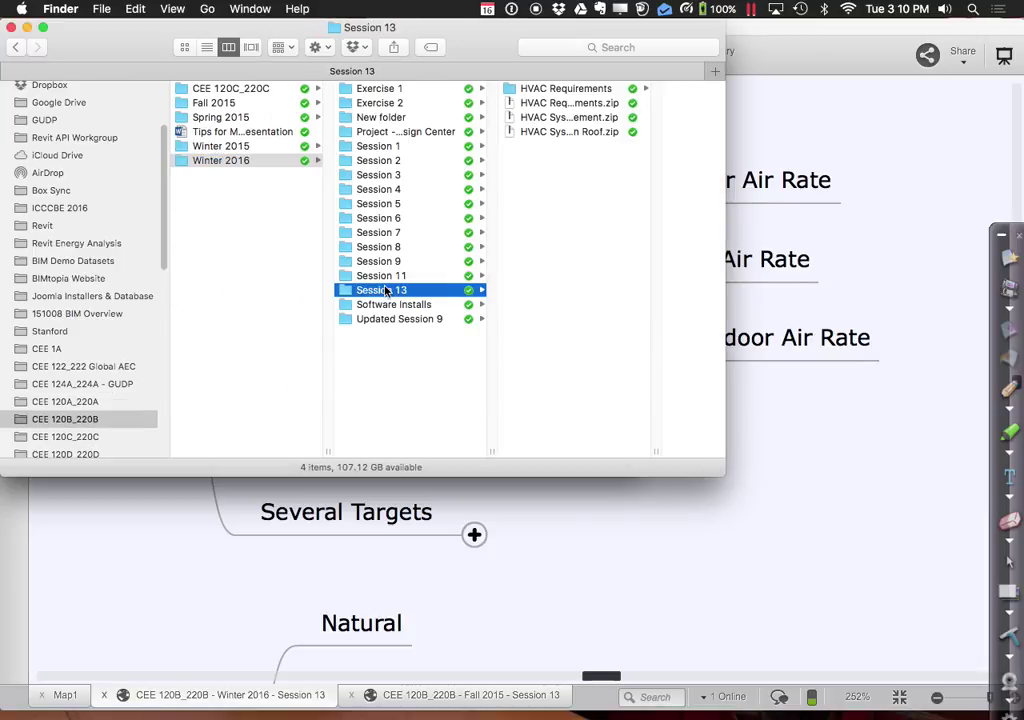
pyautogui.click(580, 90)
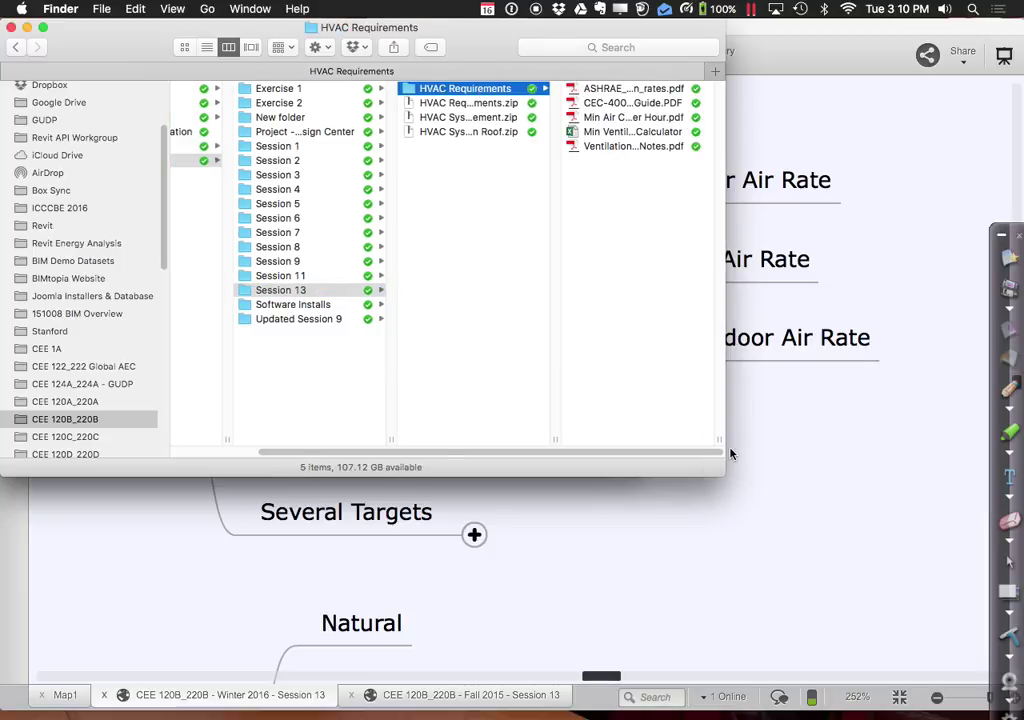
pyautogui.moveTo(722, 432); pyautogui.dragTo(999, 409)
pyautogui.moveTo(816, 450); pyautogui.dragTo(926, 449)
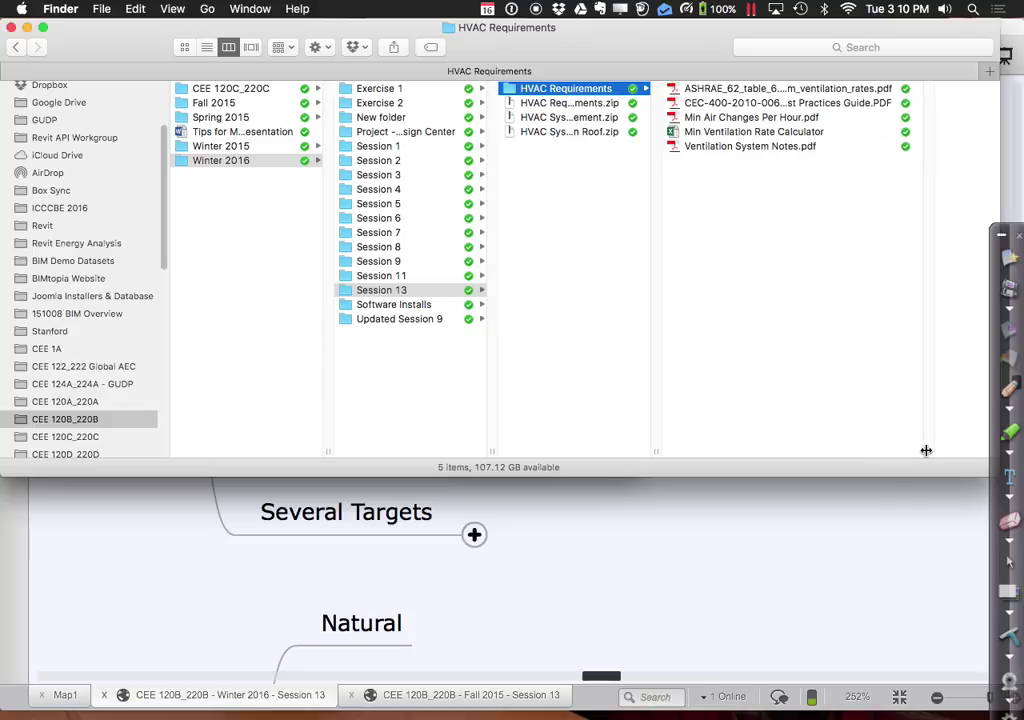
# - Open Min Air Changes Per Hour.pdf, reposition its window and enlarge it to fill most of the screen
pyautogui.doubleClick(760, 117)
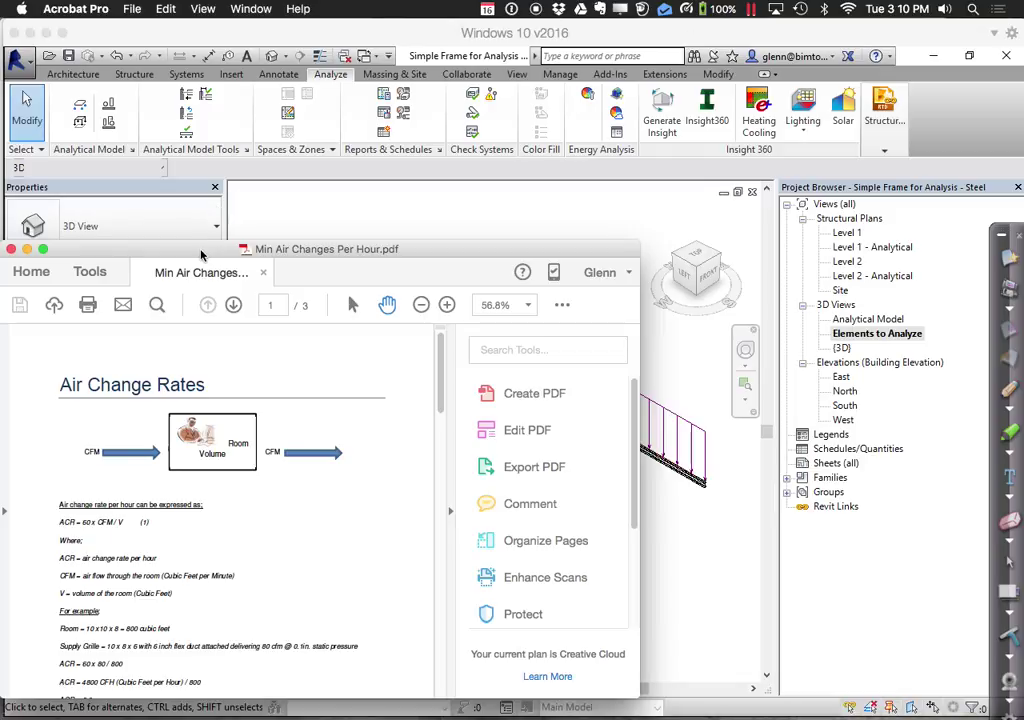
pyautogui.moveTo(205, 242); pyautogui.dragTo(276, 20)
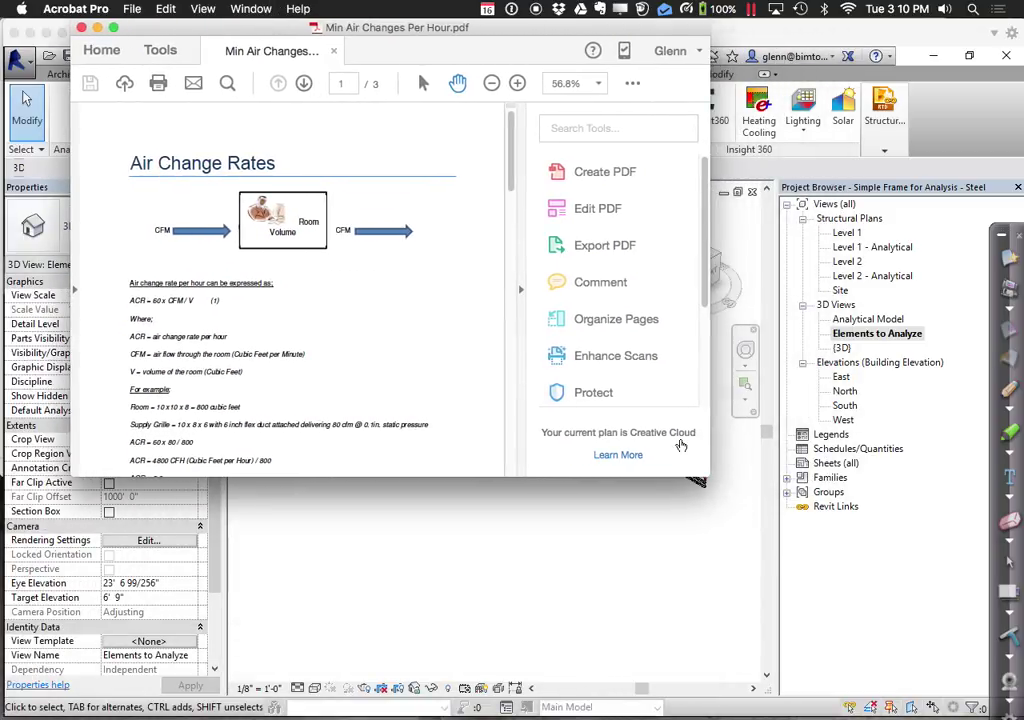
pyautogui.moveTo(701, 469); pyautogui.dragTo(995, 710)
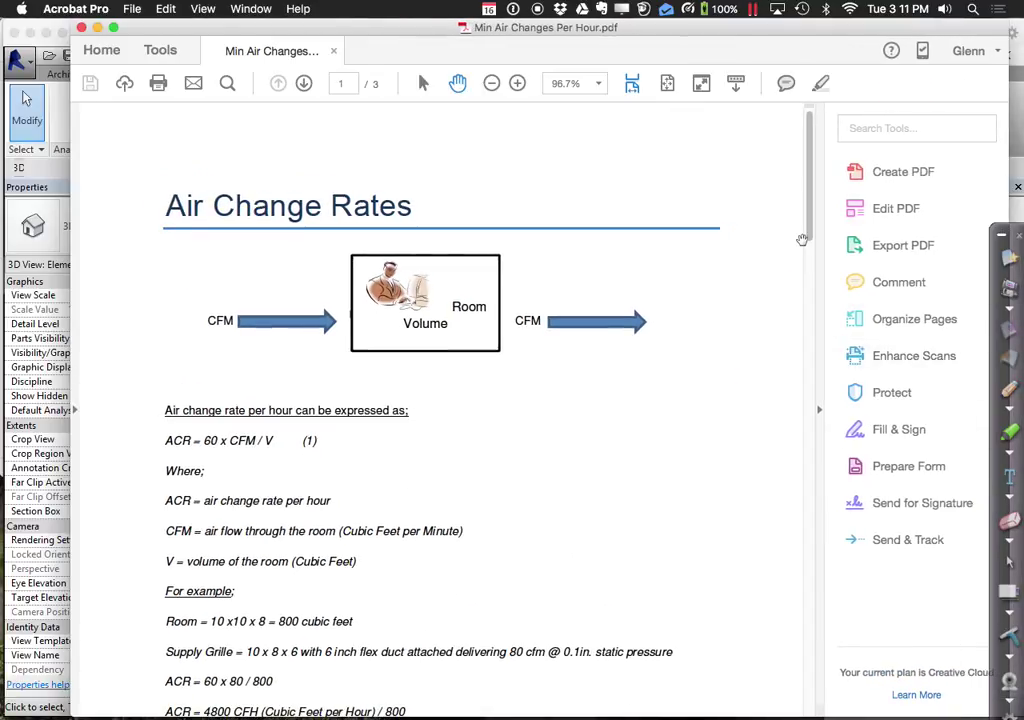
# - Review the air changes per hour tables by space type through page 3, and close the PDF
pyautogui.moveTo(807, 234); pyautogui.dragTo(823, 467)
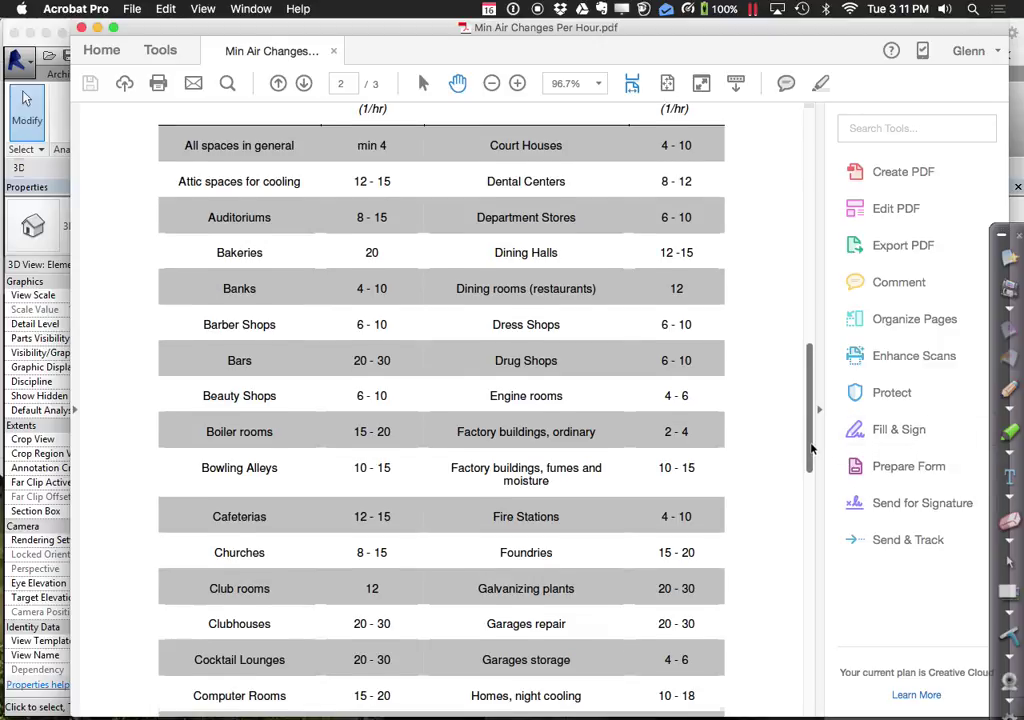
pyautogui.moveTo(812, 447); pyautogui.dragTo(818, 576)
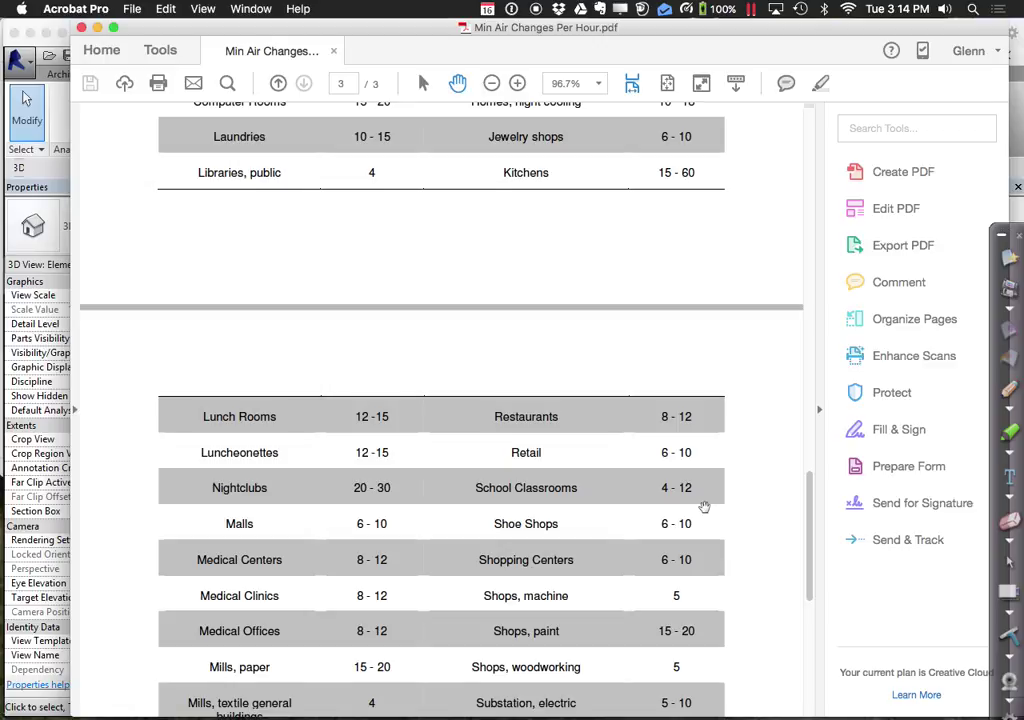
pyautogui.click(80, 27)
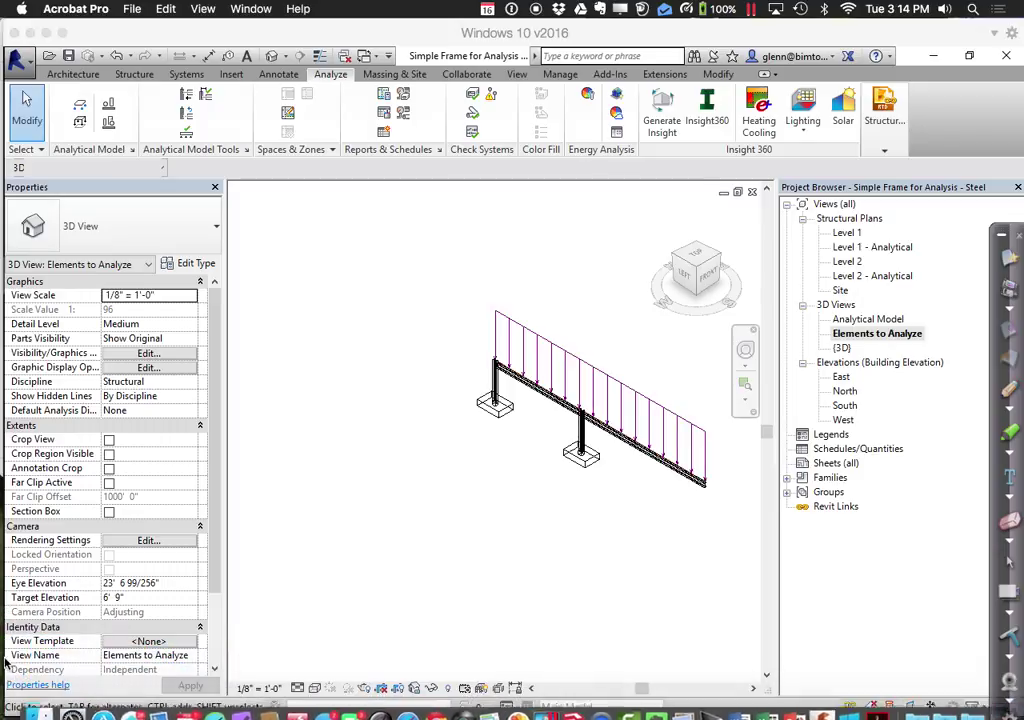
# - View ASHRAE_62_table_6.1_-_minimum_ventilation_rates.pdf from the HVAC Requirements folder, and return to Finder
pyautogui.hotkey('ctrl', 'Left')
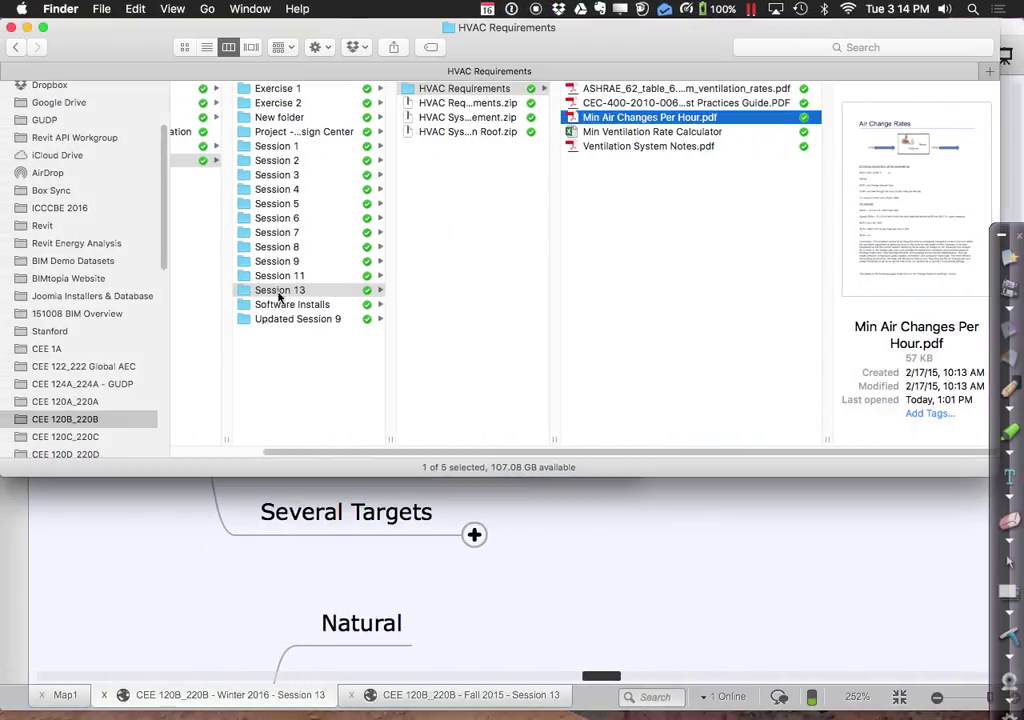
pyautogui.click(640, 251)
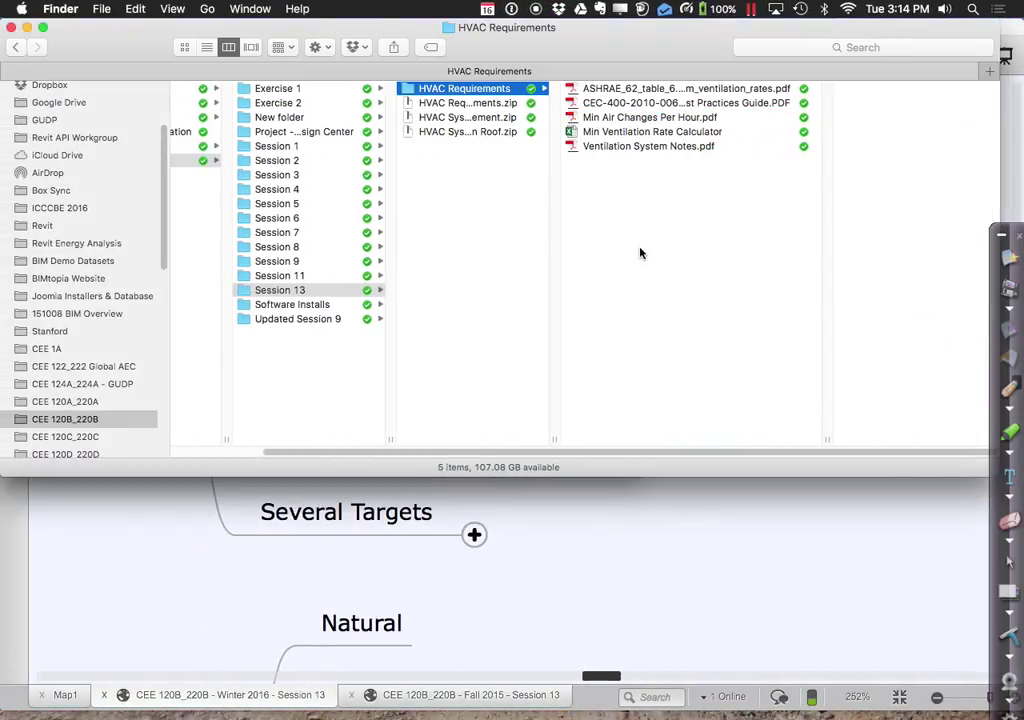
pyautogui.doubleClick(660, 91)
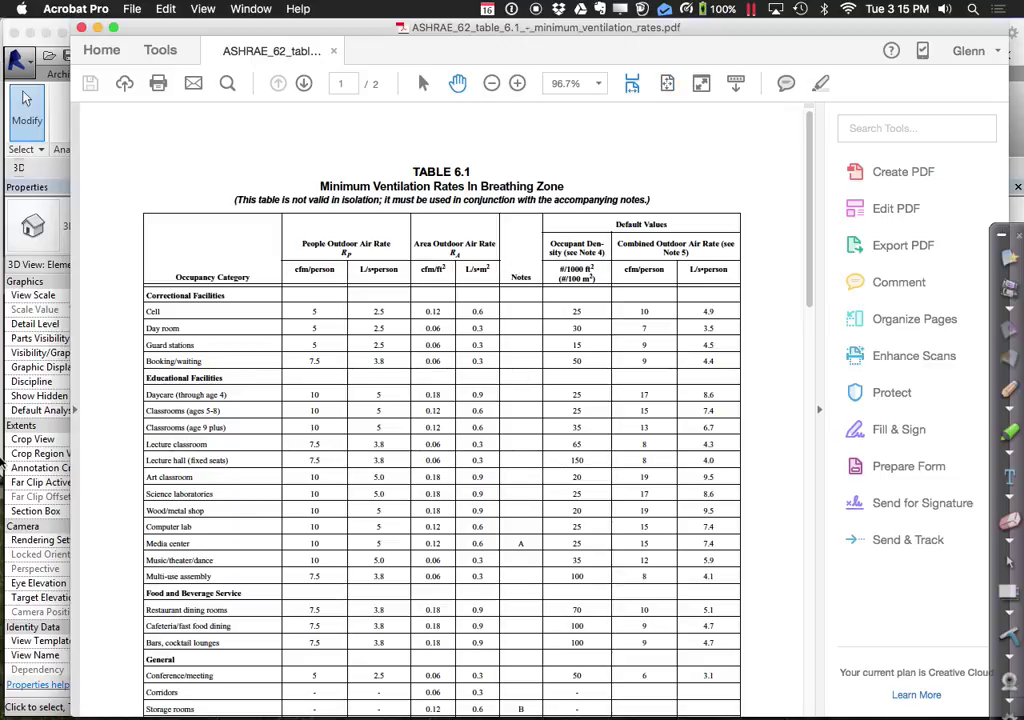
pyautogui.hotkey('ctrl', 'Left')
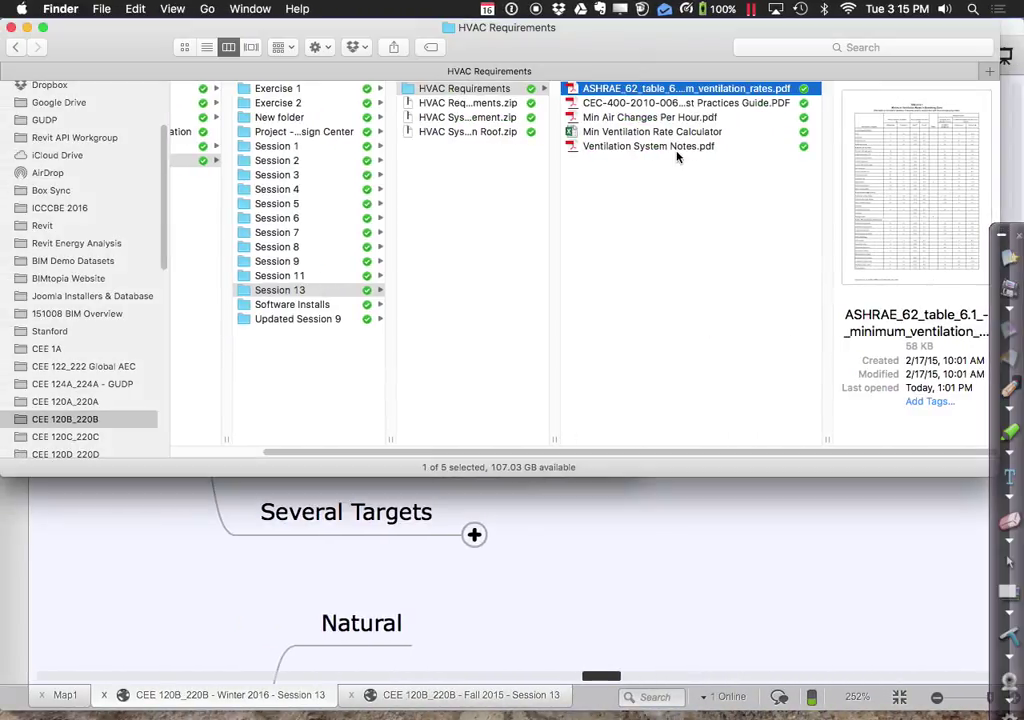
# - Open Min Ventilation Rate Calculator and review the people, area and combined outdoor air rates for each occupancy category
pyautogui.click(590, 183)
pyautogui.doubleClick(648, 133)
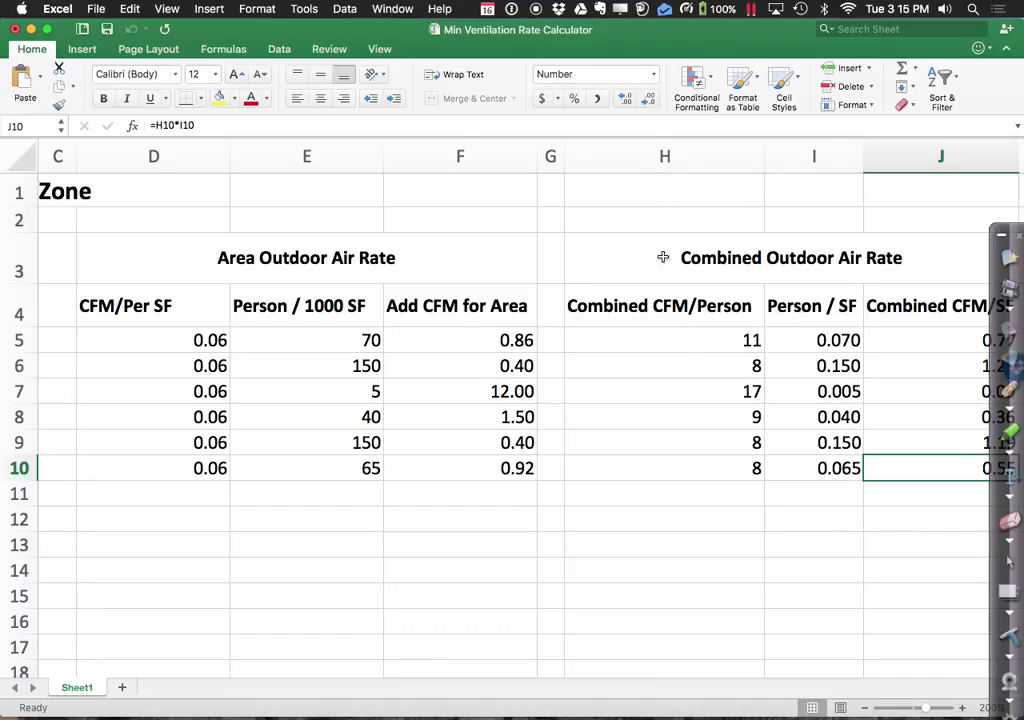
pyautogui.hscroll(-5, 370, 504)
pyautogui.hscroll(-2, 370, 504)
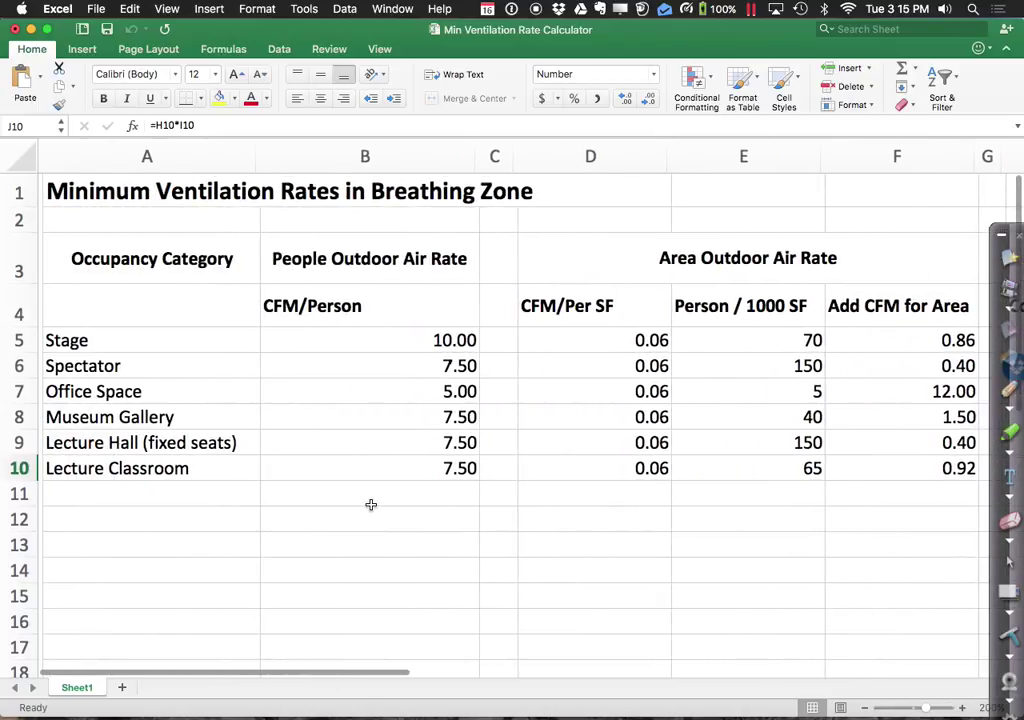
pyautogui.scroll(-2, 370, 504)
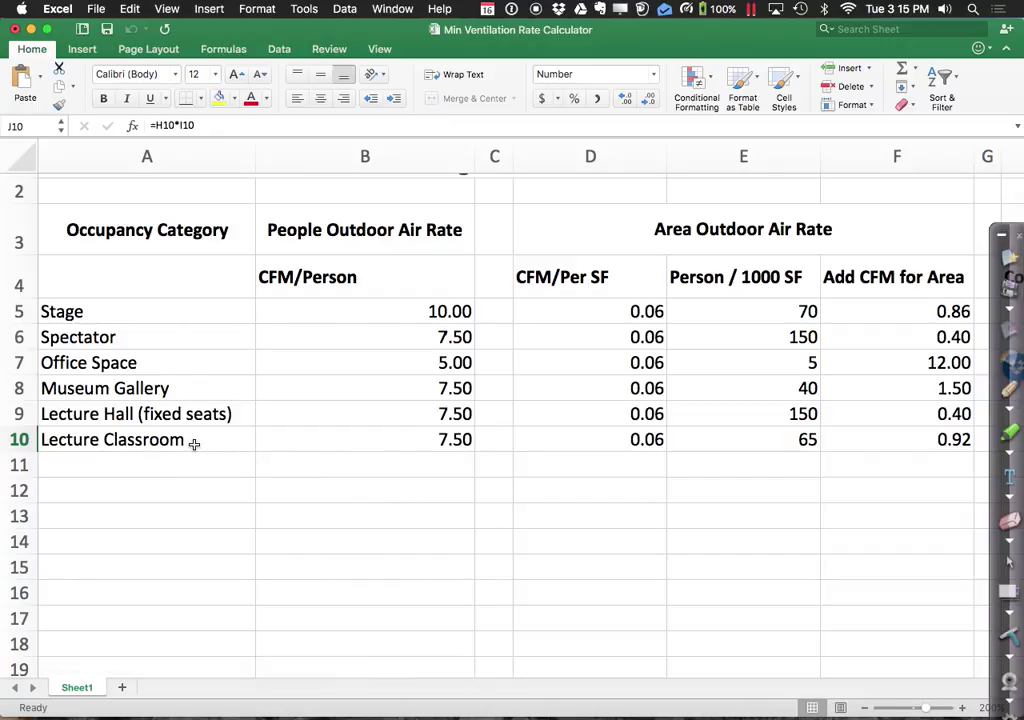
pyautogui.scroll(-2, 193, 443)
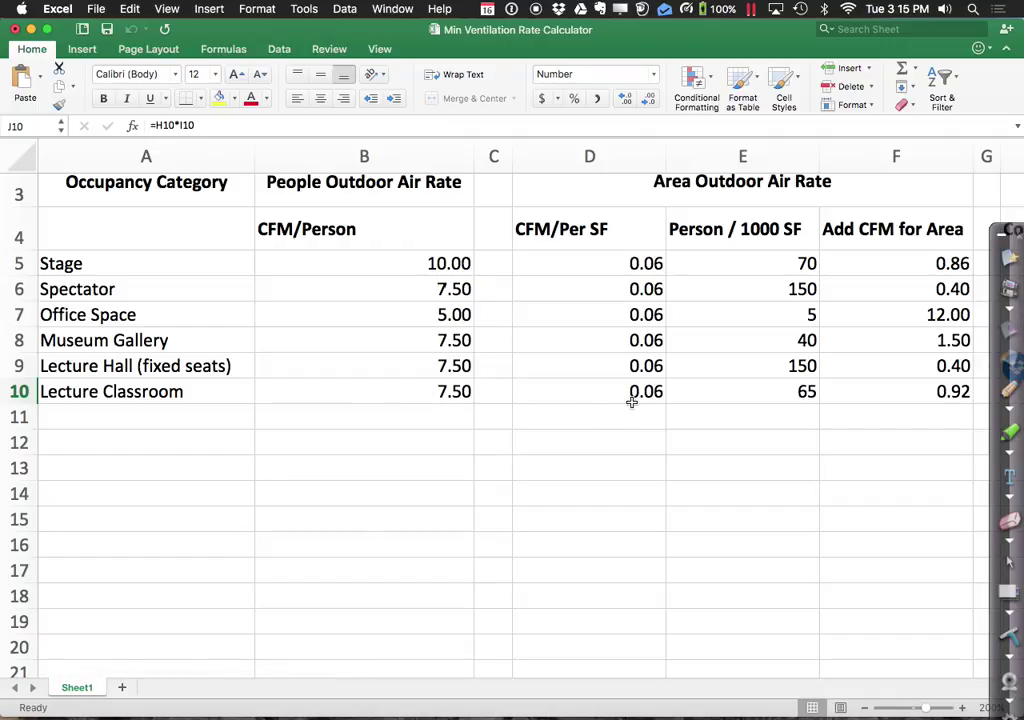
pyautogui.hscroll(10, 631, 401)
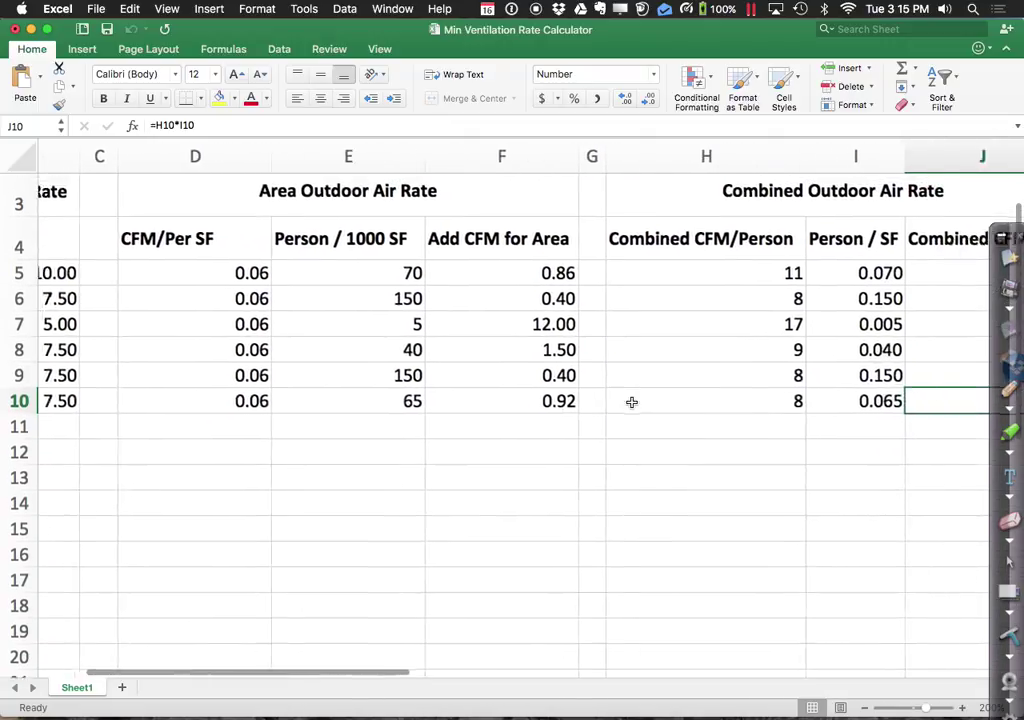
pyautogui.hscroll(3, 660, 404)
pyautogui.scroll(1, 660, 404)
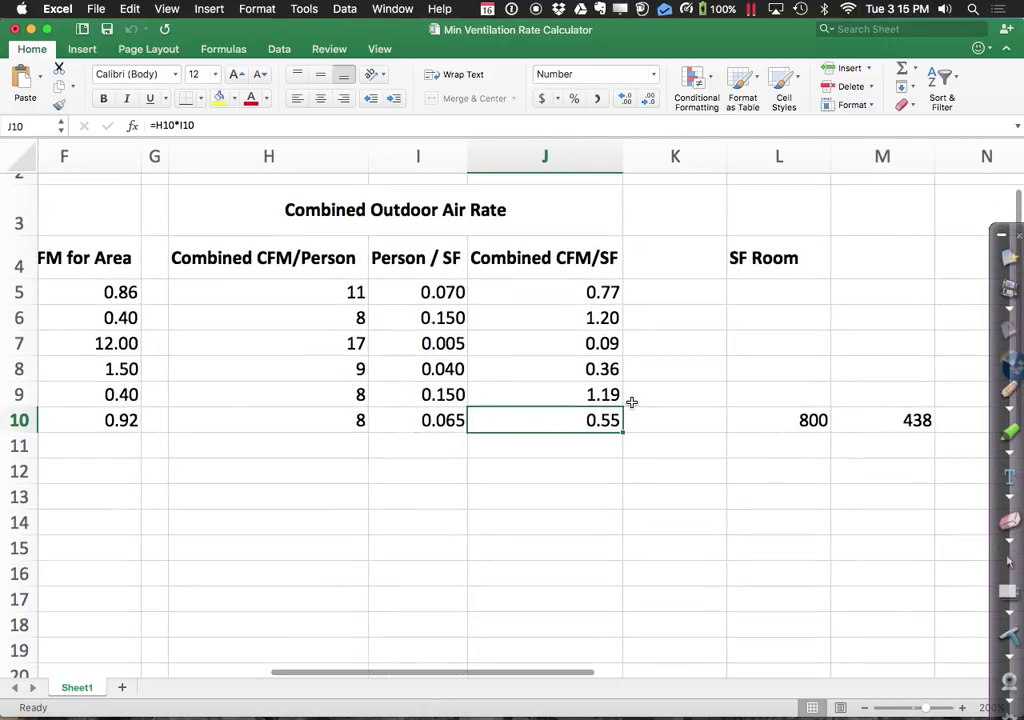
# - Set the lecture classroom's SF Room value in L10 to 1000 and check the airflow calculated beside it
pyautogui.click(790, 428)
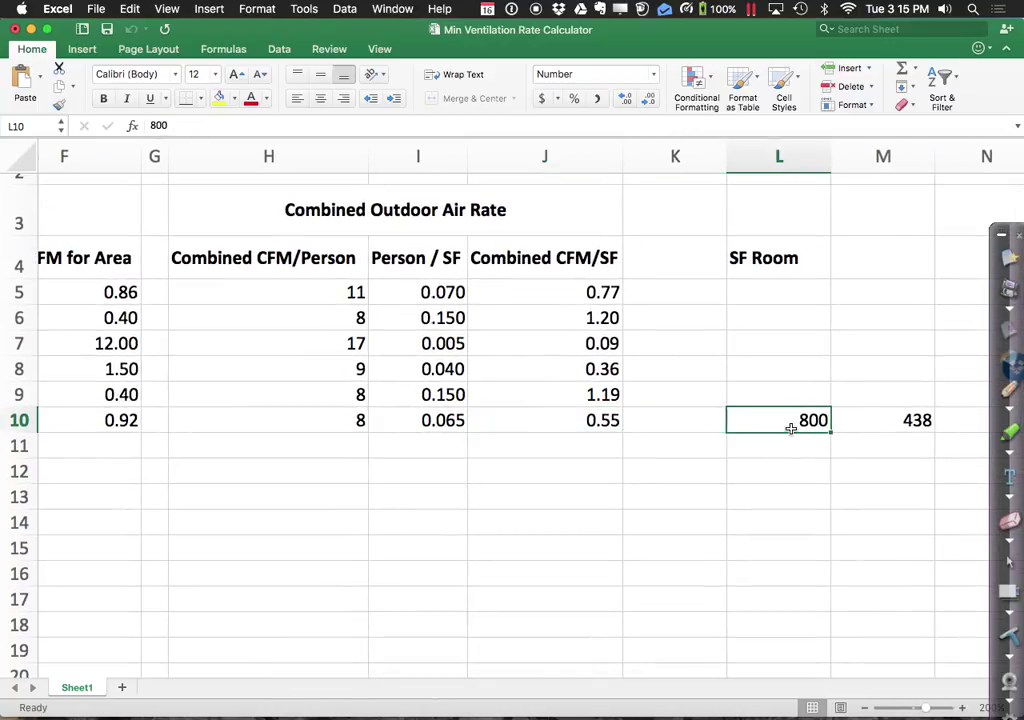
pyautogui.write('1000')
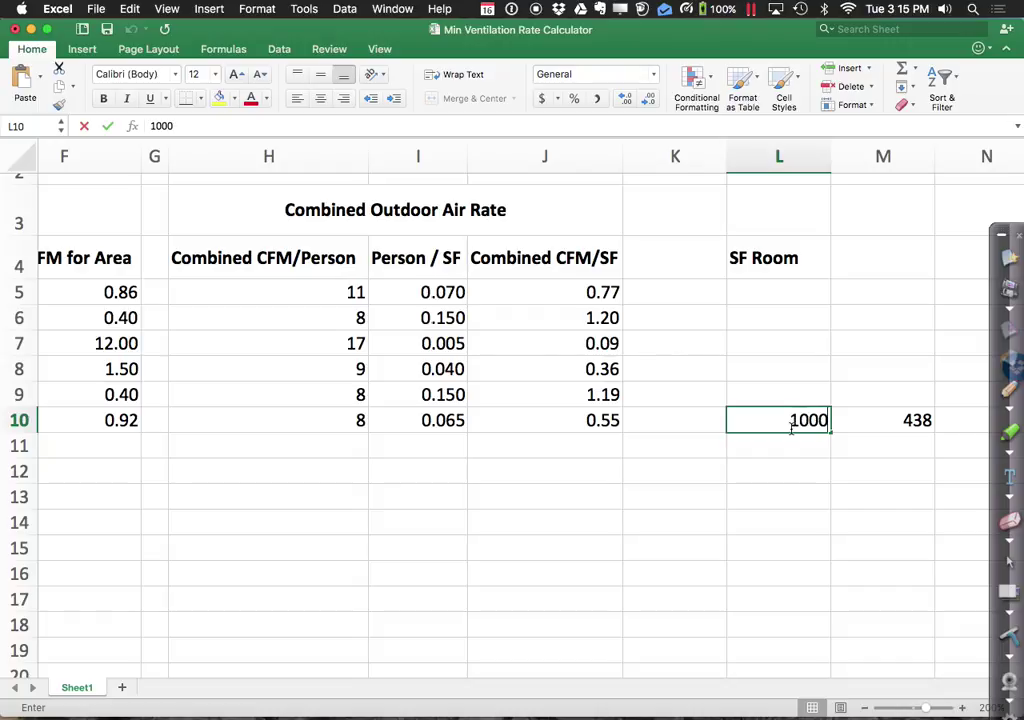
pyautogui.press('Return')
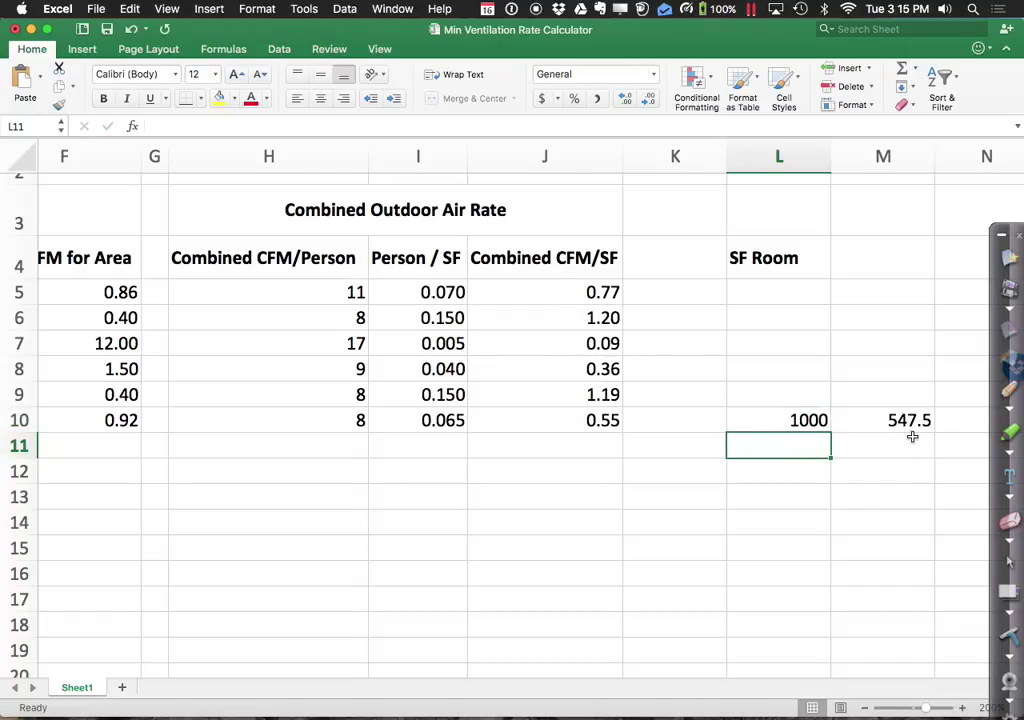
pyautogui.click(907, 423)
pyautogui.click(880, 540)
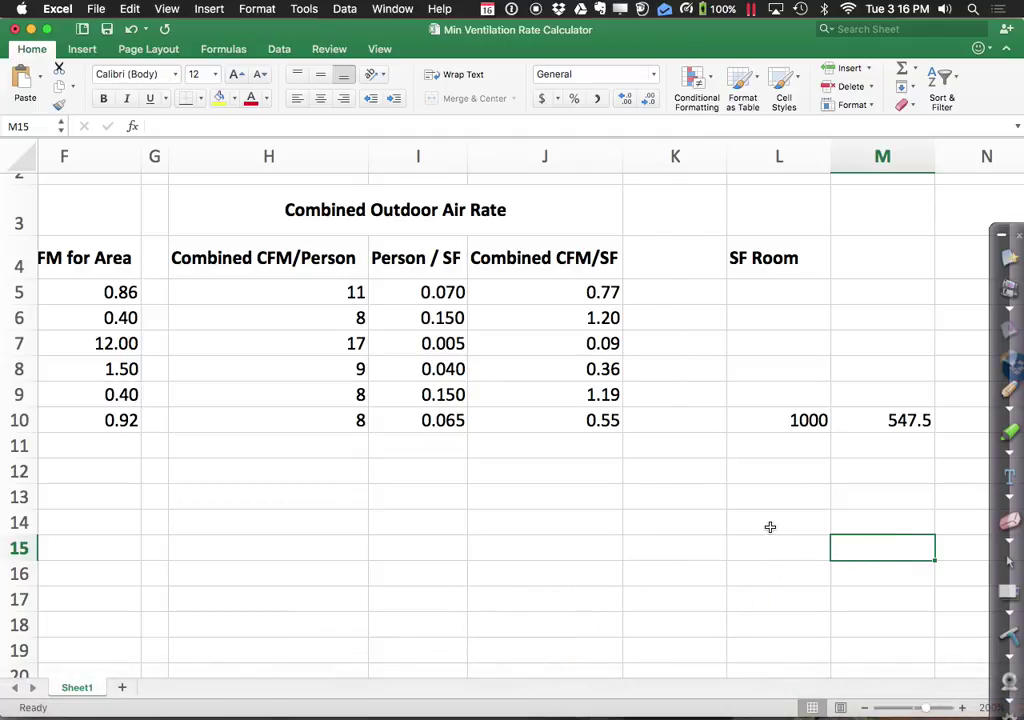
# - Switch to Revit in the Windows 10 window, start opening a project file, and dismiss the save reminder
pyautogui.hotkey('ctrl', 'Right')
pyautogui.hotkey('ctrl', 'Right')
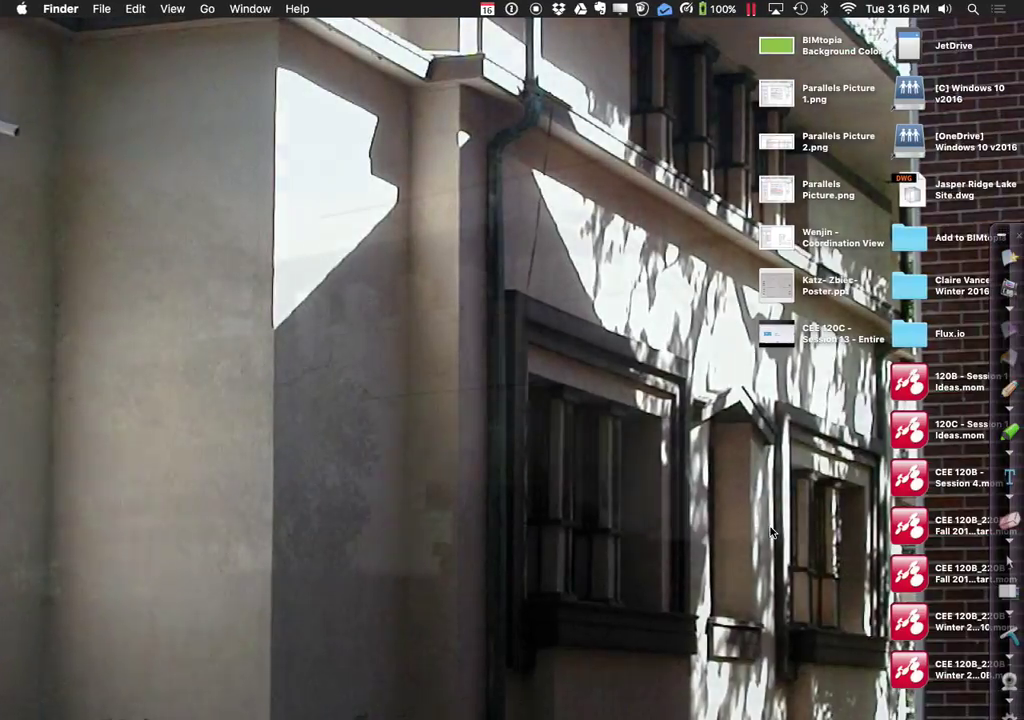
pyautogui.hotkey('ctrl', 'Left')
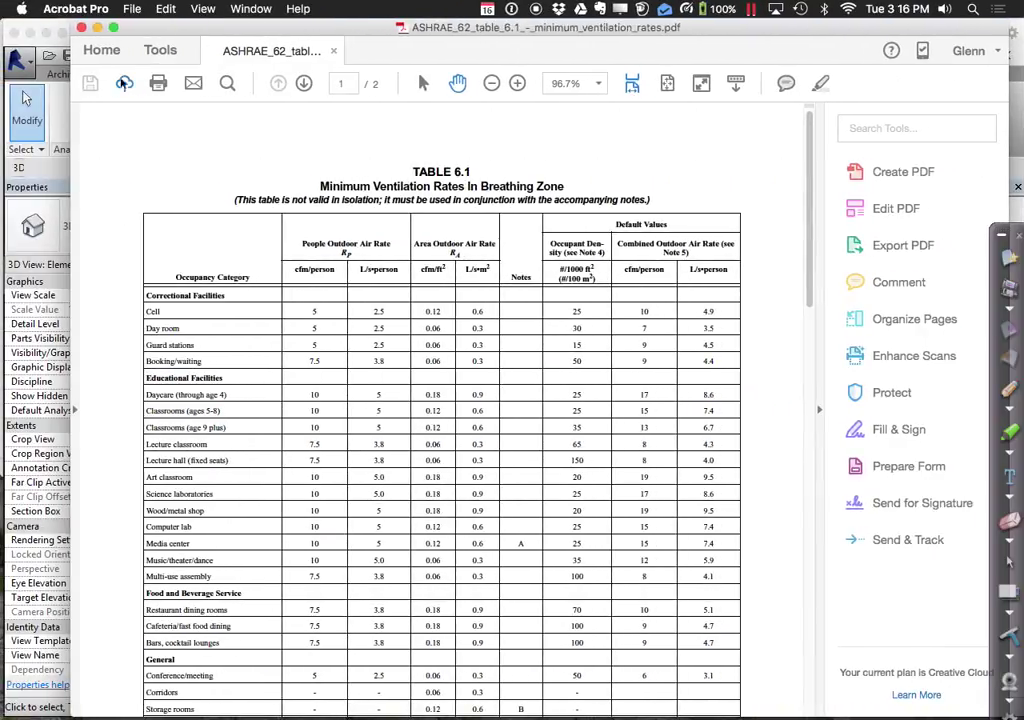
pyautogui.click(26, 30)
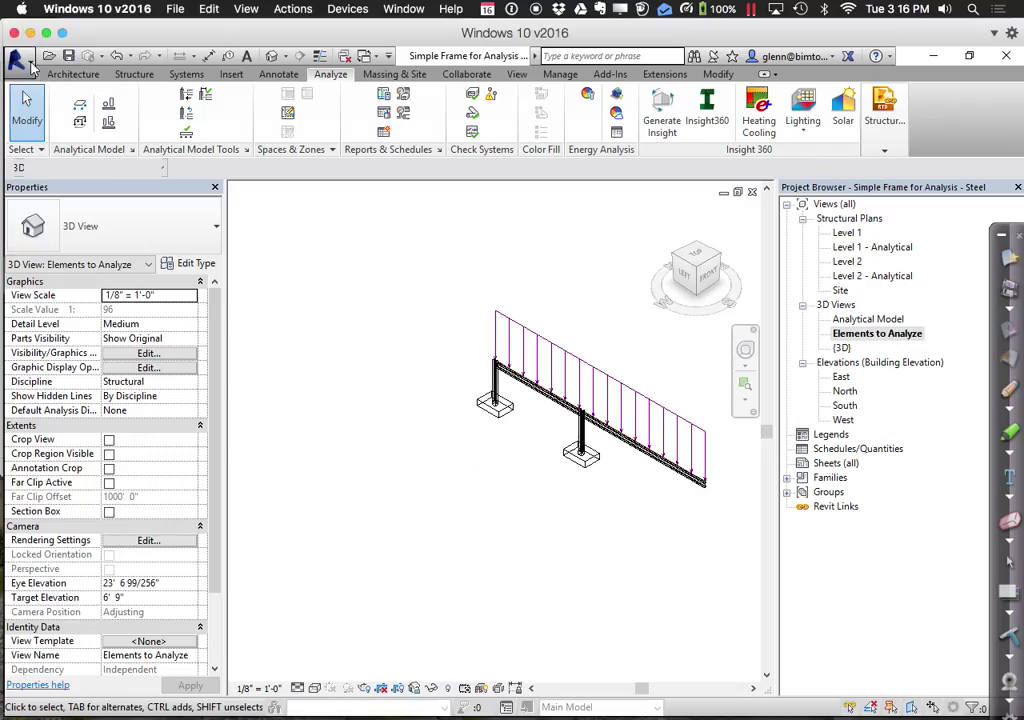
pyautogui.click(22, 62)
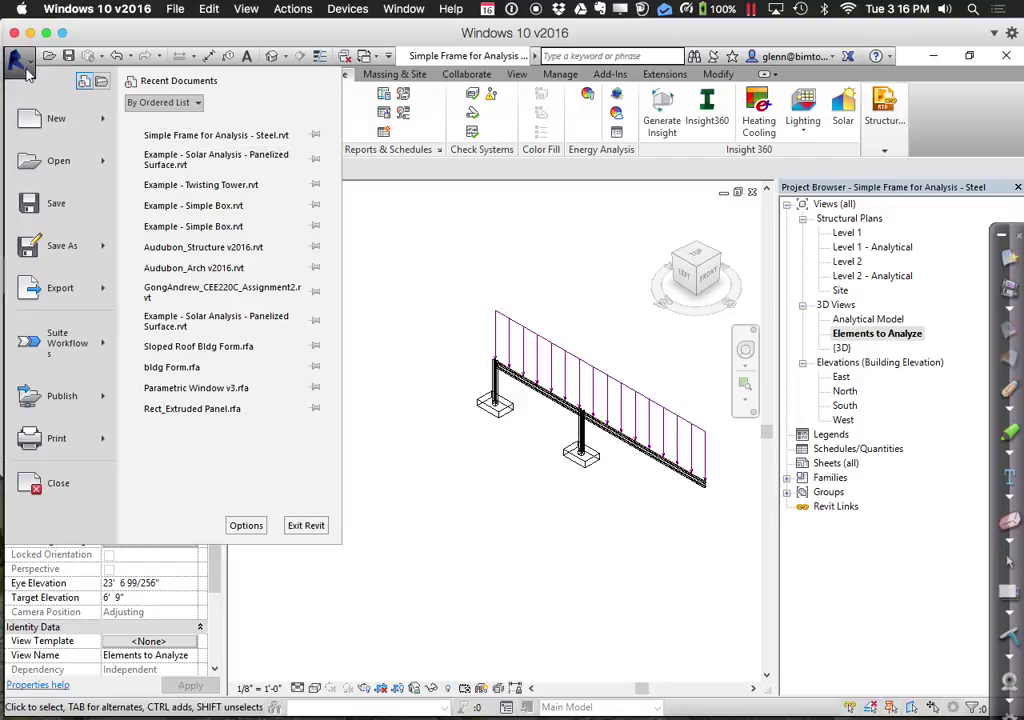
pyautogui.moveTo(57, 161)
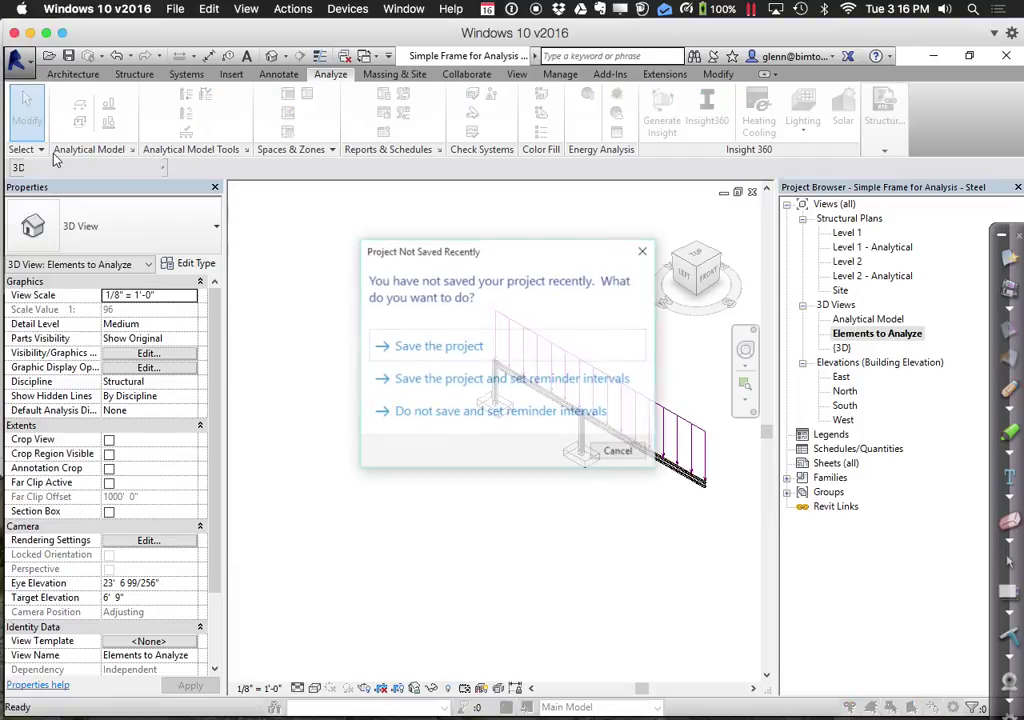
pyautogui.click(643, 250)
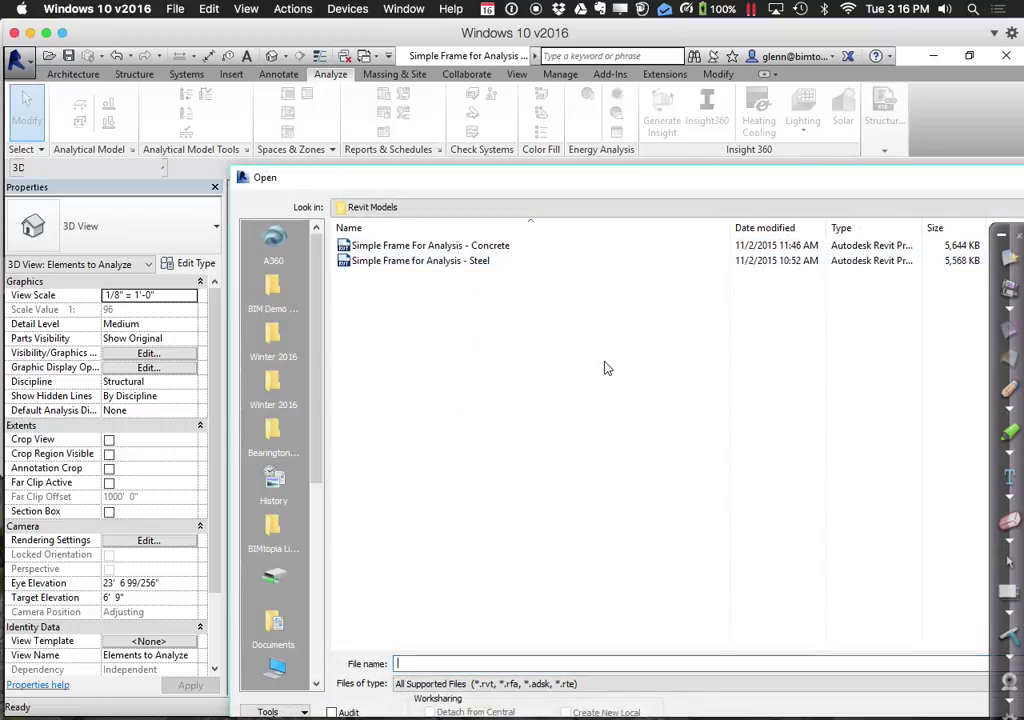
# - Return to Finder, widen the Session 13 file-name column, and extract HVAC System Examples 1 thru 2 - Duct Placement.zip
pyautogui.hotkey('ctrl', 'Left')
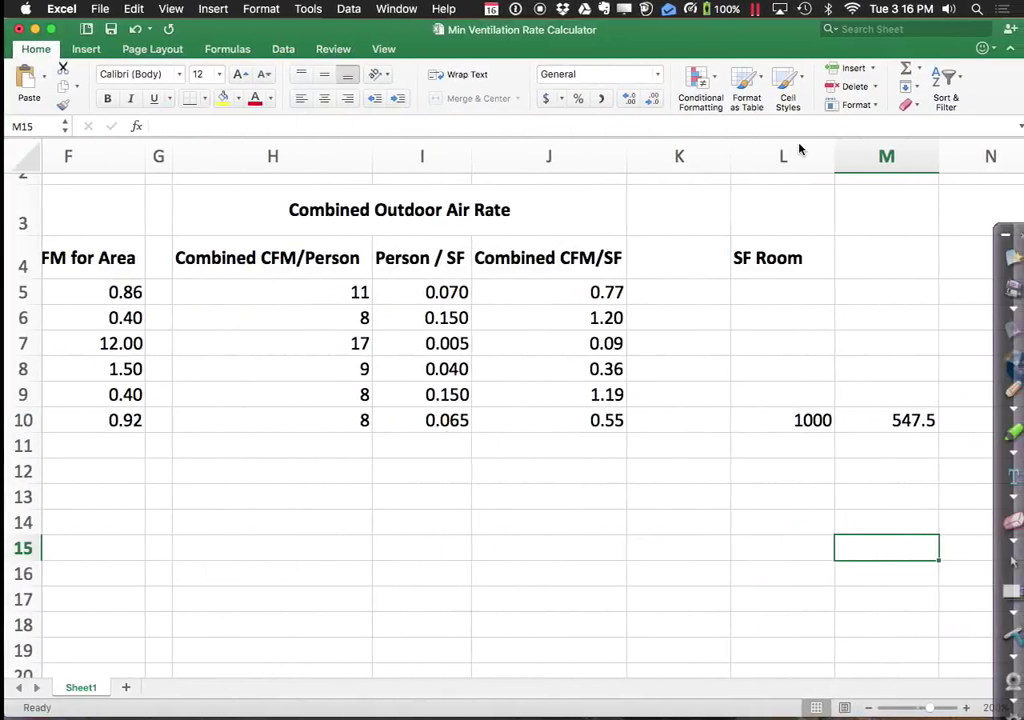
pyautogui.click(30, 708)
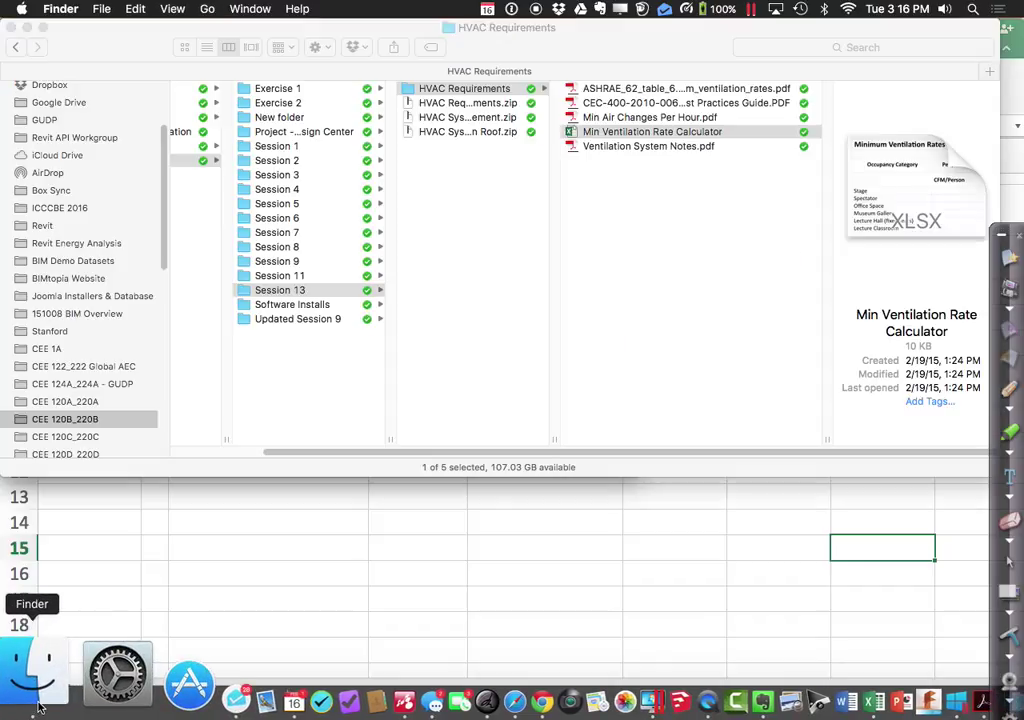
pyautogui.click(470, 117)
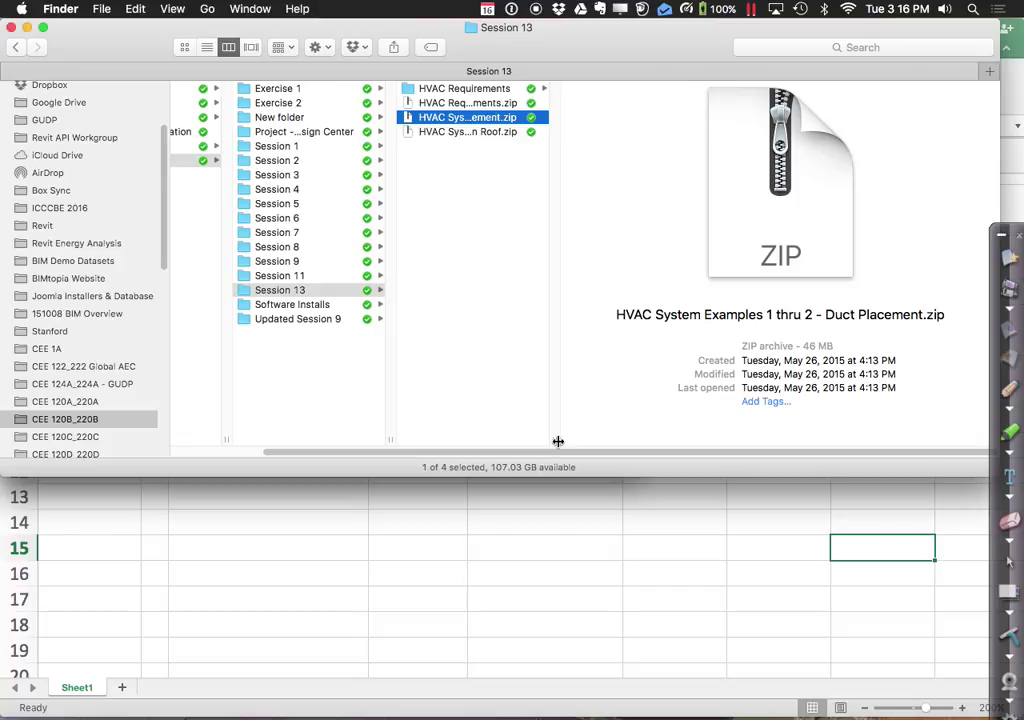
pyautogui.moveTo(559, 436); pyautogui.dragTo(757, 434)
pyautogui.click(569, 347)
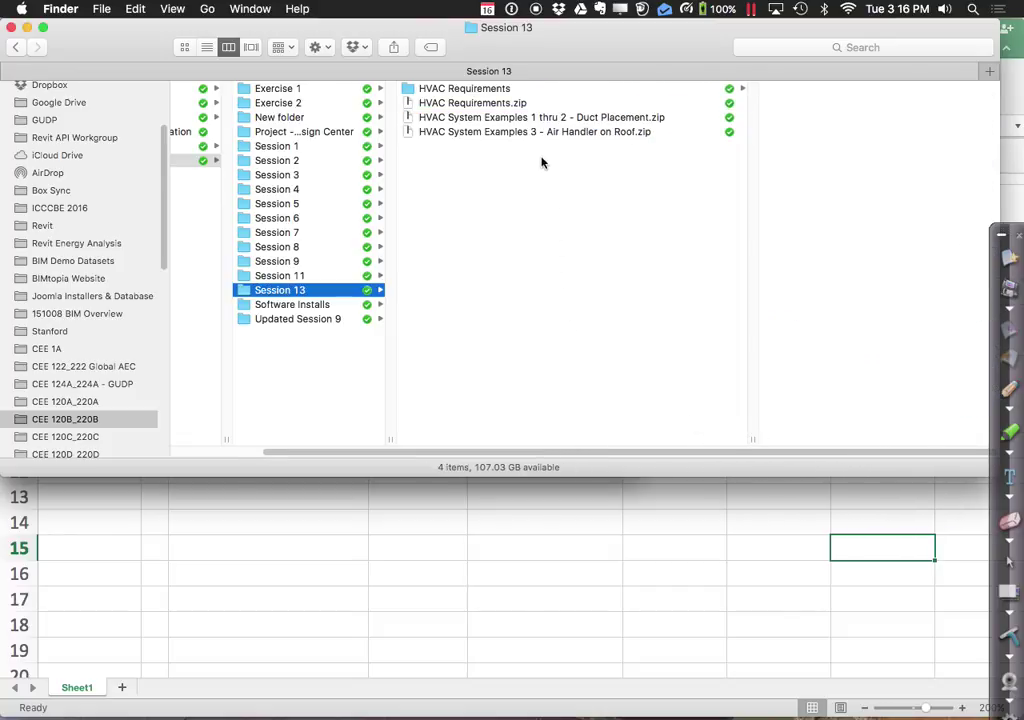
pyautogui.doubleClick(521, 118)
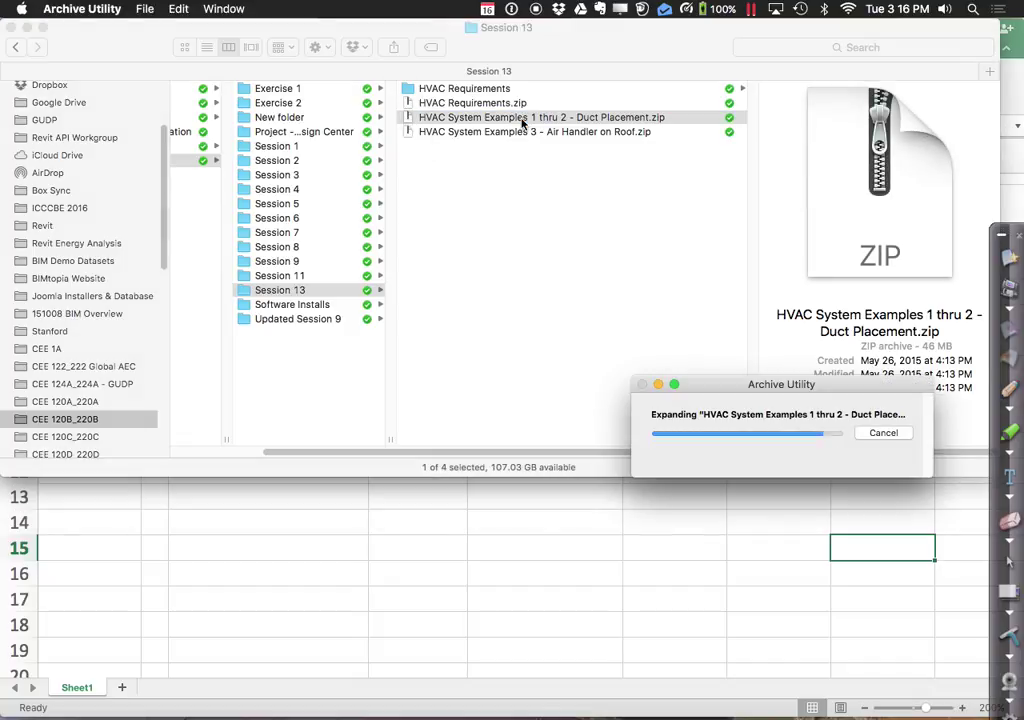
# - In Revit, open 2D - Simple HVAC Example - Open Ends of Ducts Capped from Session 13's extracted Duct Placement folder, accepting the group warning
pyautogui.hotkey('ctrl', 'Right')
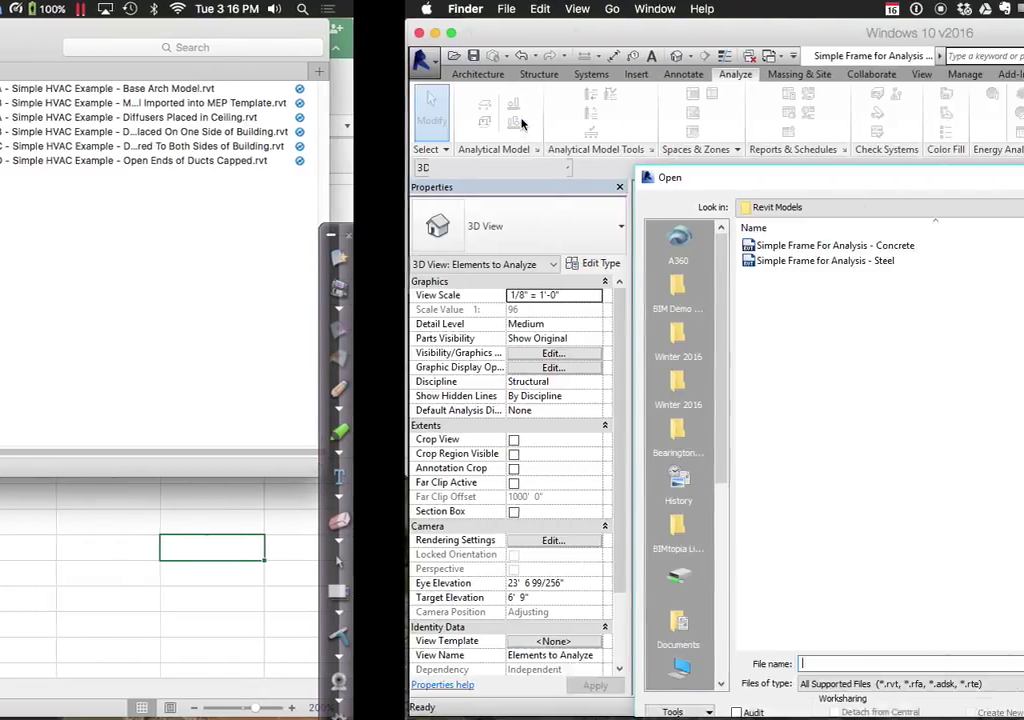
pyautogui.moveTo(370, 184); pyautogui.dragTo(212, 162)
pyautogui.click(213, 184)
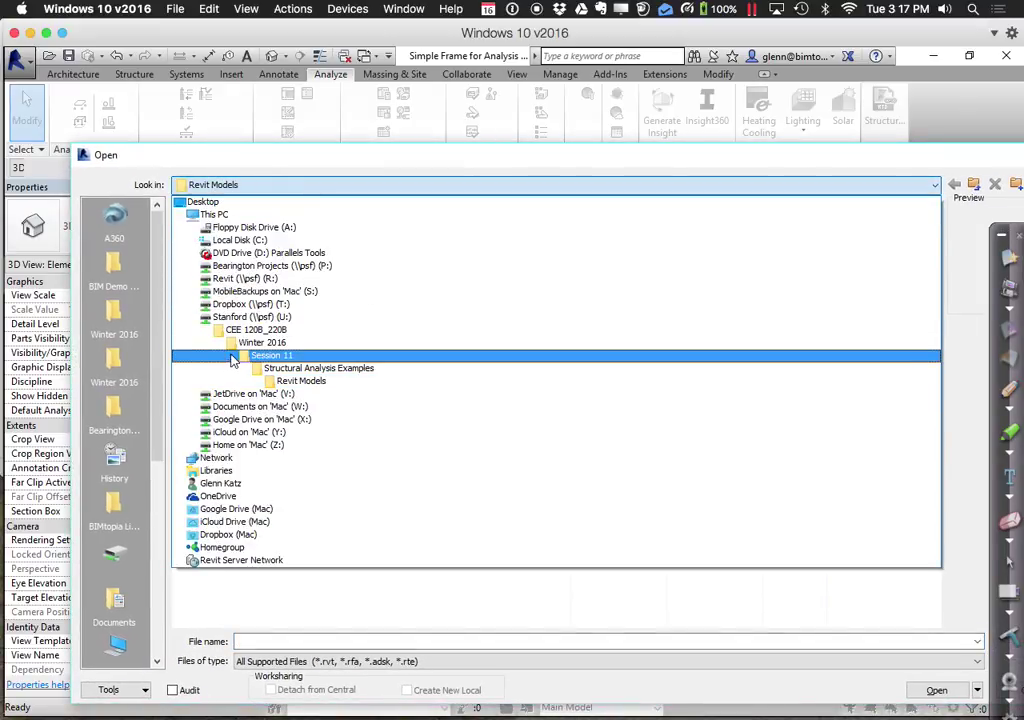
pyautogui.click(250, 342)
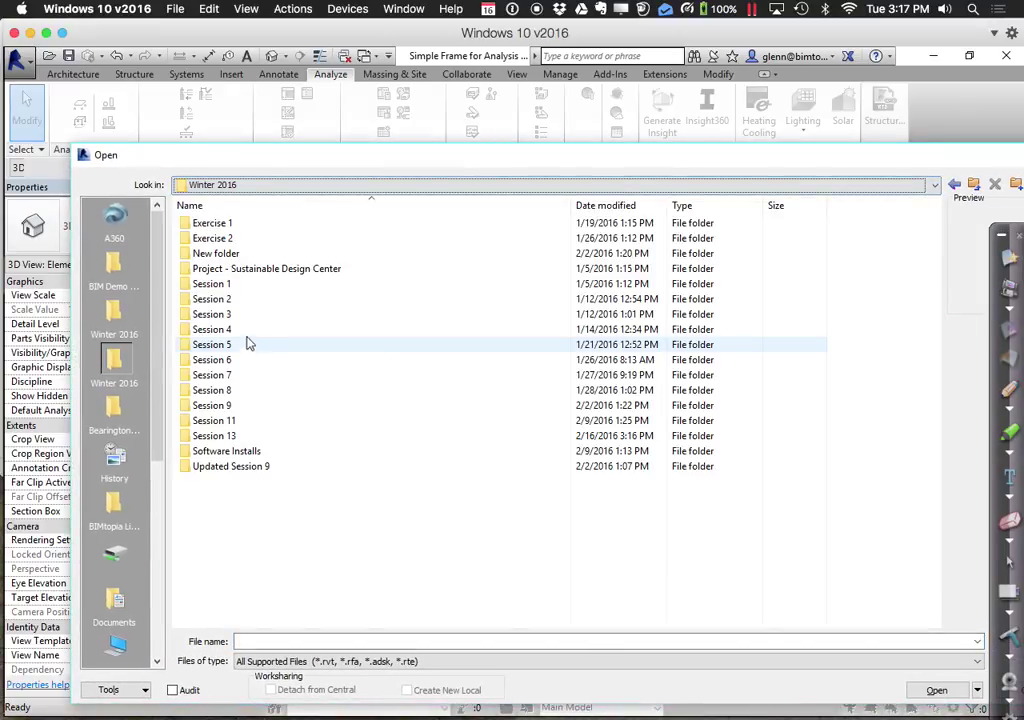
pyautogui.doubleClick(235, 437)
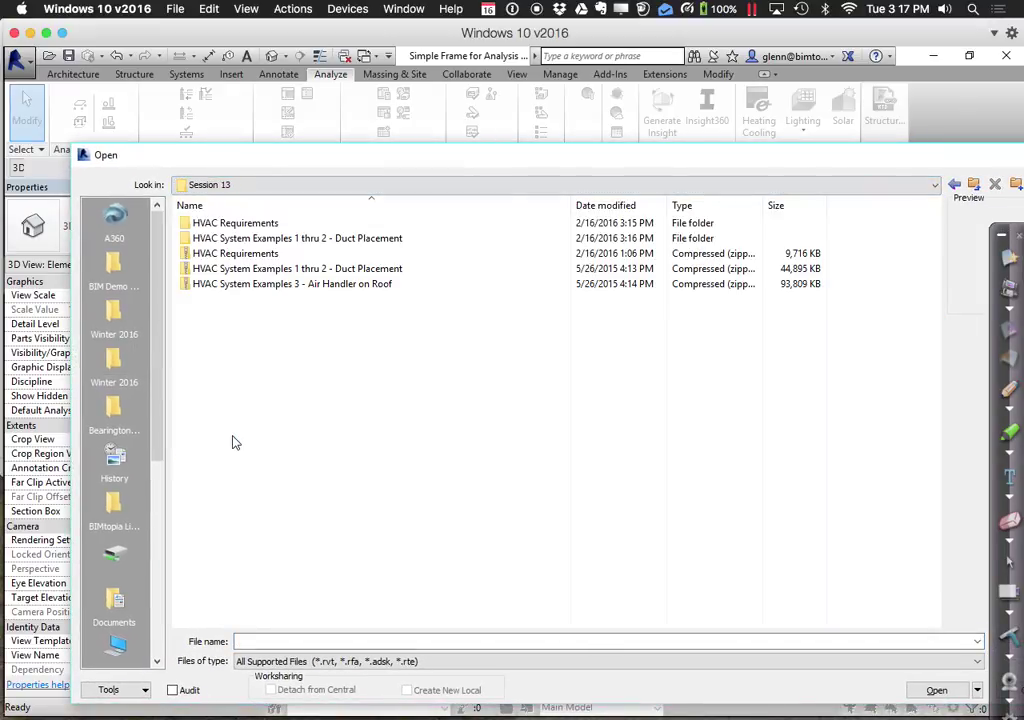
pyautogui.doubleClick(278, 240)
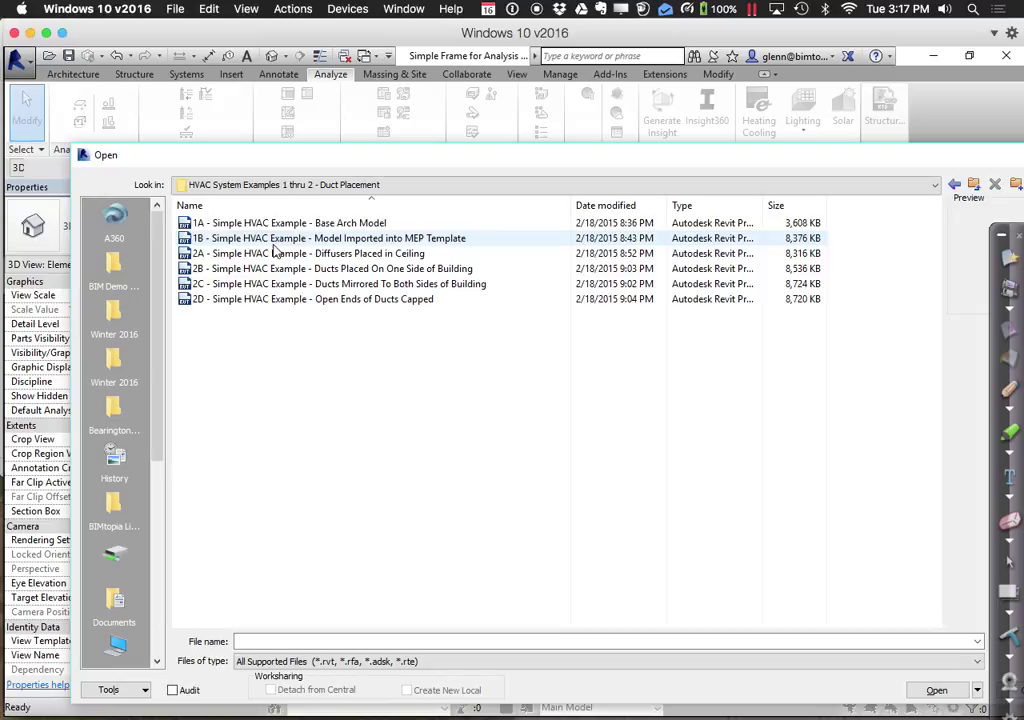
pyautogui.doubleClick(331, 305)
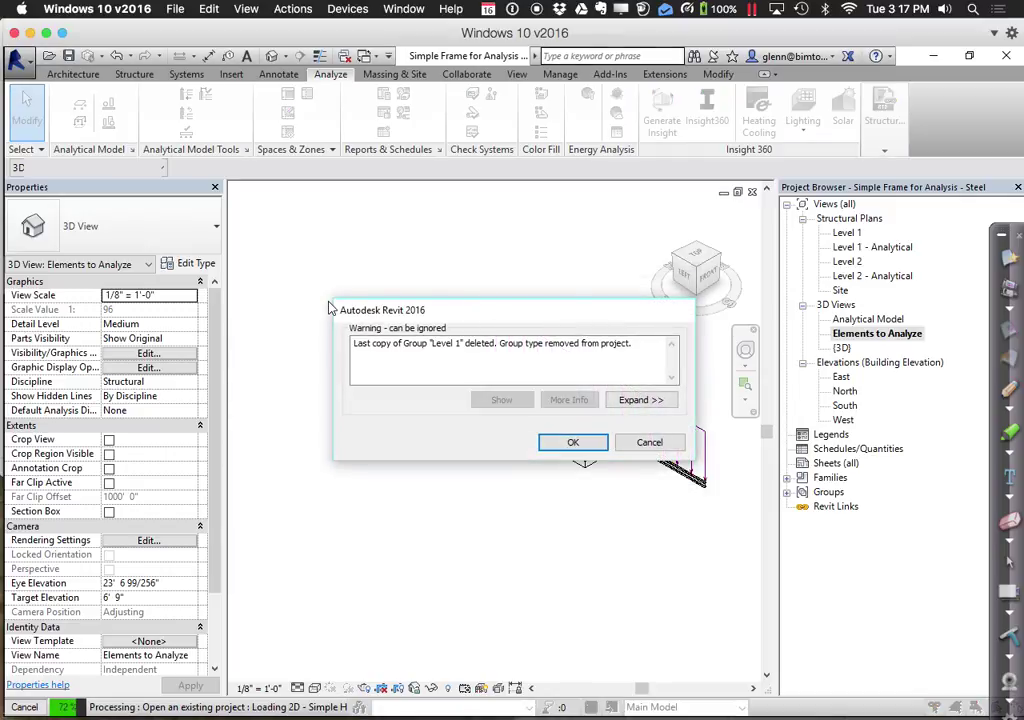
pyautogui.click(575, 442)
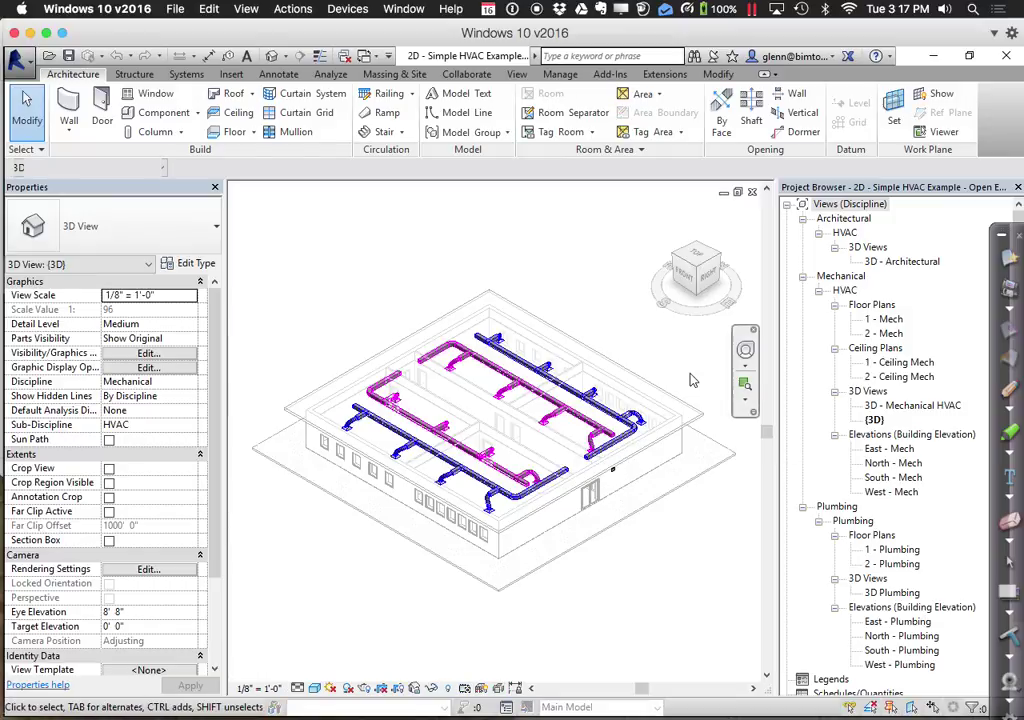
# - Inspect the properties of the supply diffuser near the building corner and of a return diffuser on the magenta duct
pyautogui.click(745, 384)
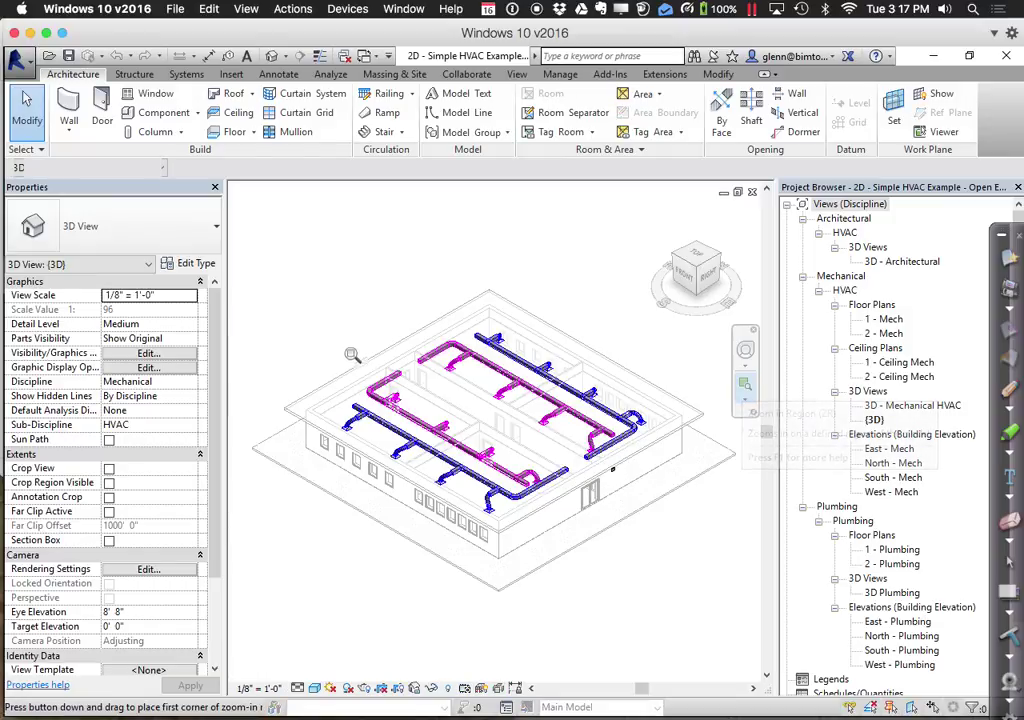
pyautogui.moveTo(347, 328); pyautogui.dragTo(703, 598)
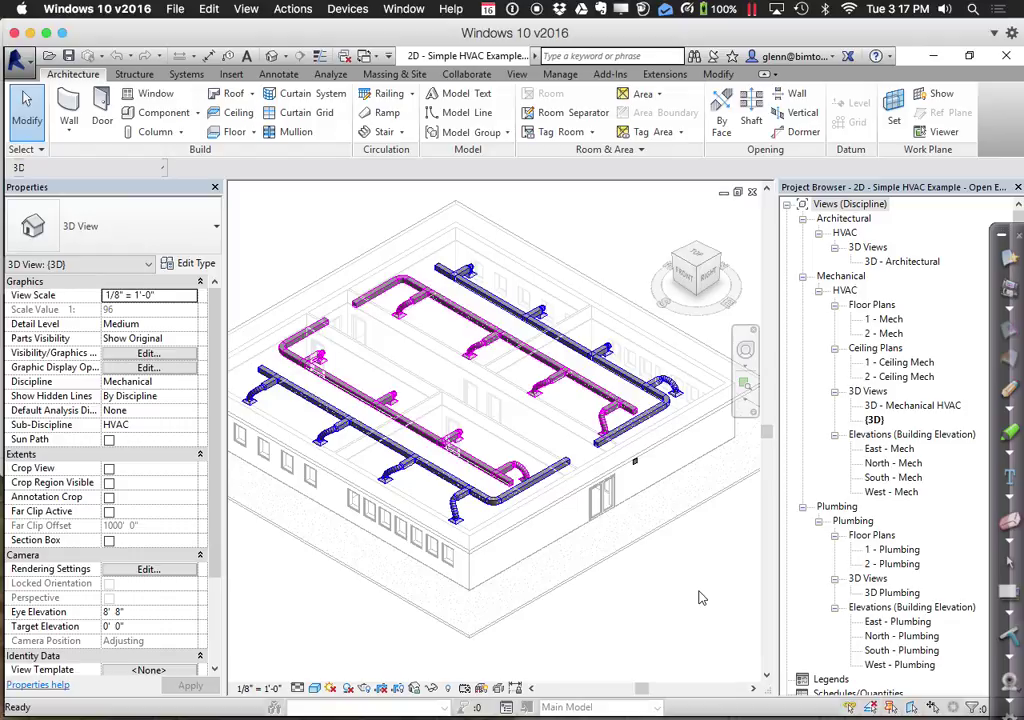
pyautogui.click(745, 384)
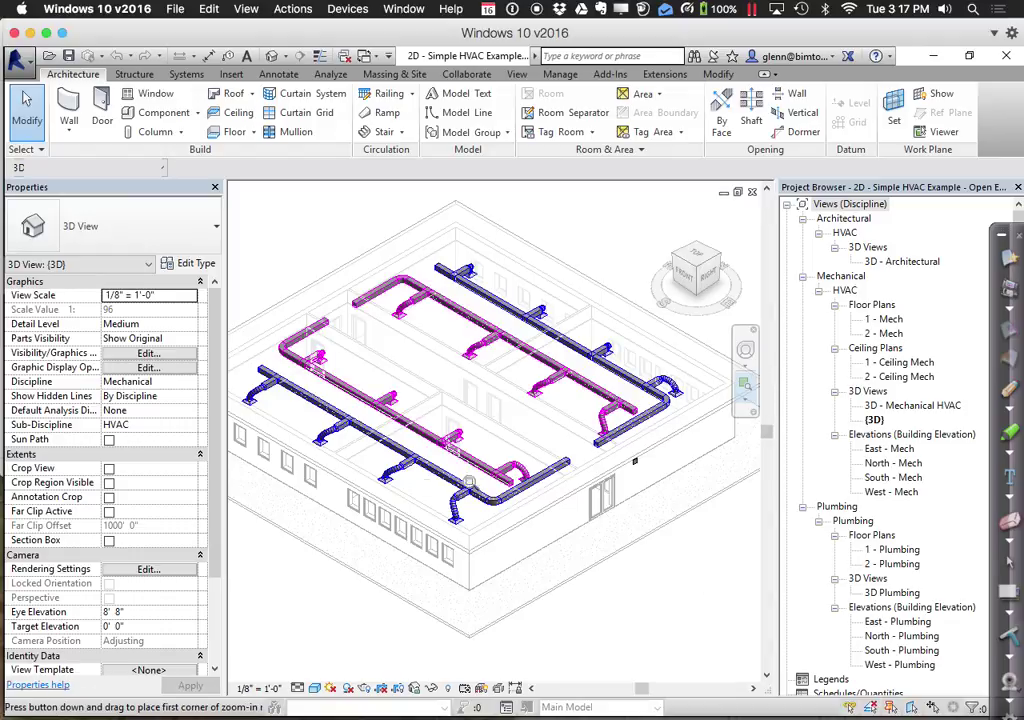
pyautogui.moveTo(343, 407); pyautogui.dragTo(548, 485)
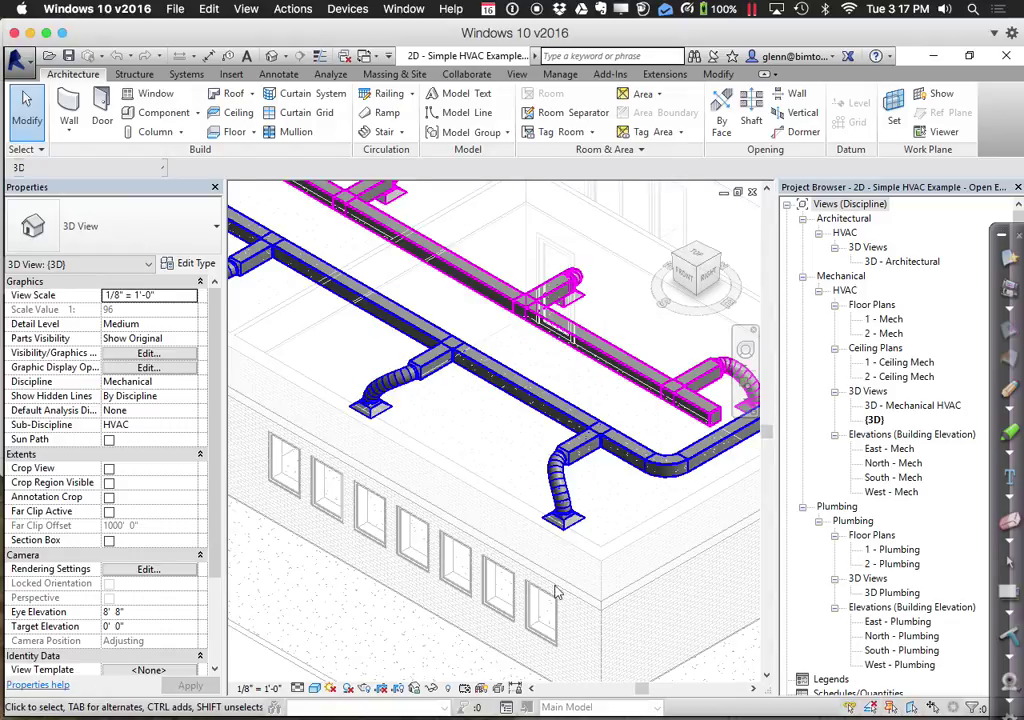
pyautogui.click(577, 532)
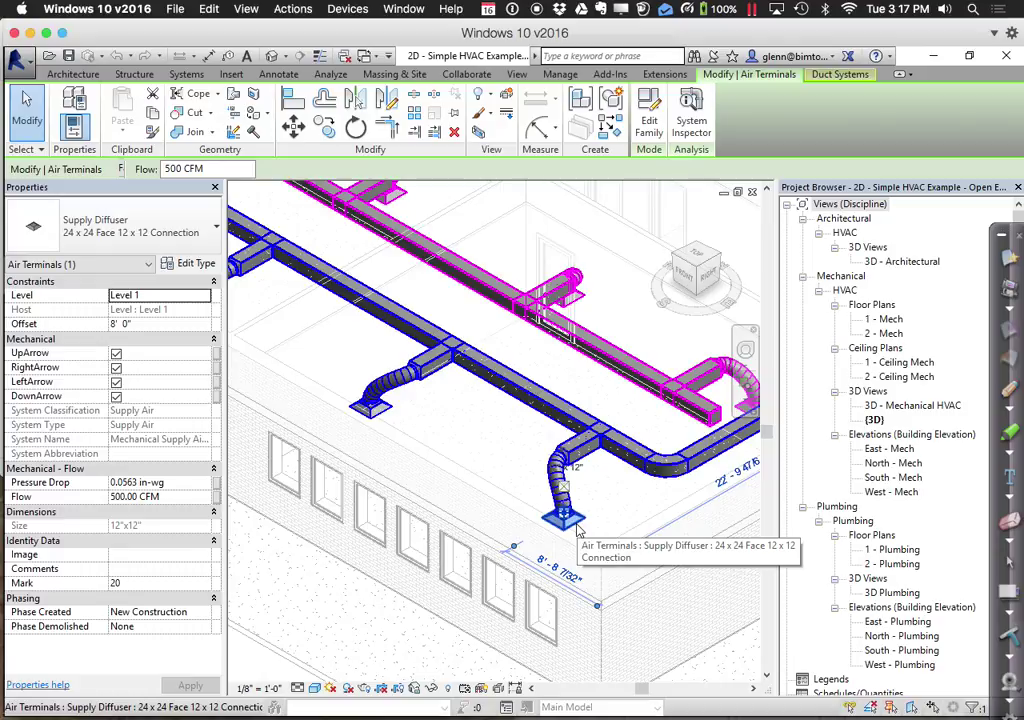
pyautogui.click(580, 304)
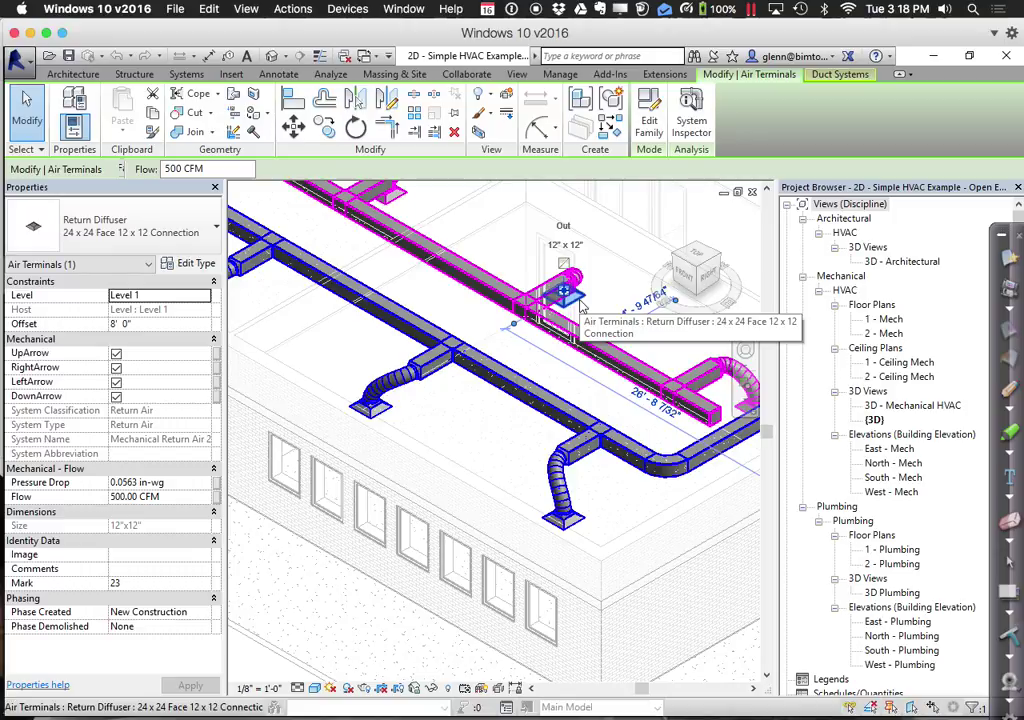
pyautogui.click(583, 528)
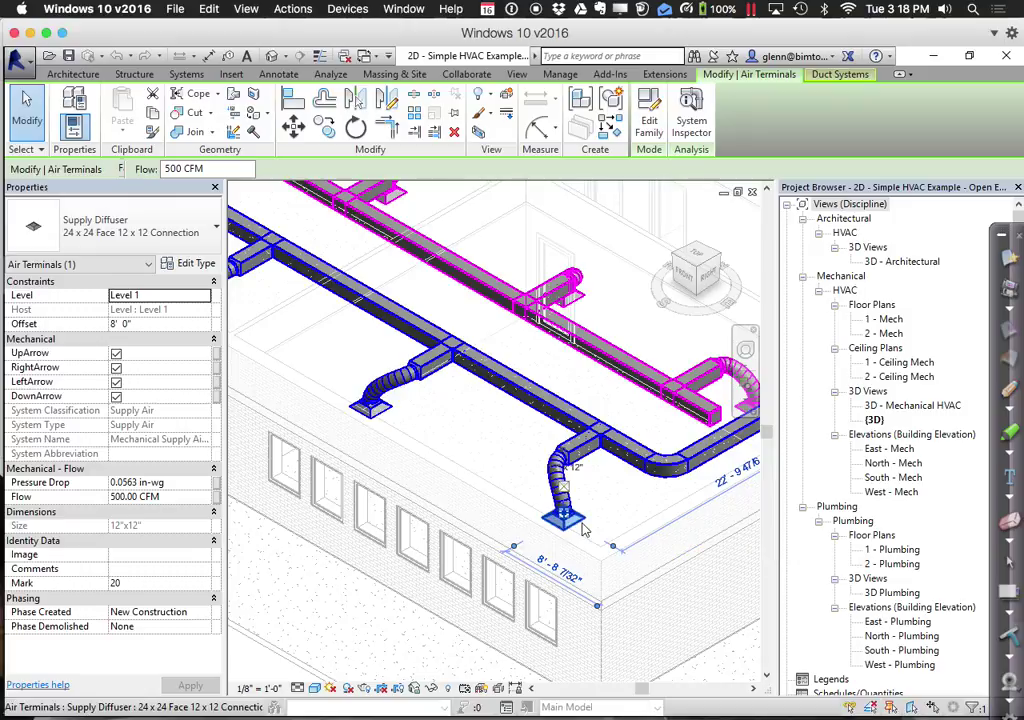
# - Clear the diffuser selection and examine the overall supply and return duct layout in the 3D view
pyautogui.press('o')
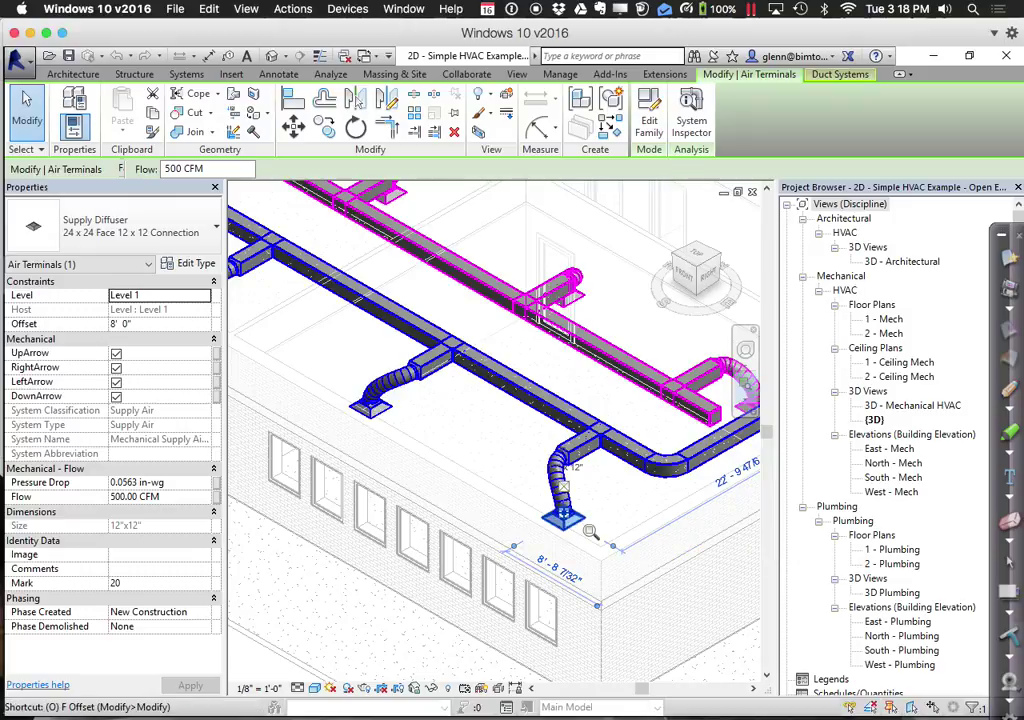
pyautogui.press('z')
pyautogui.press('r')
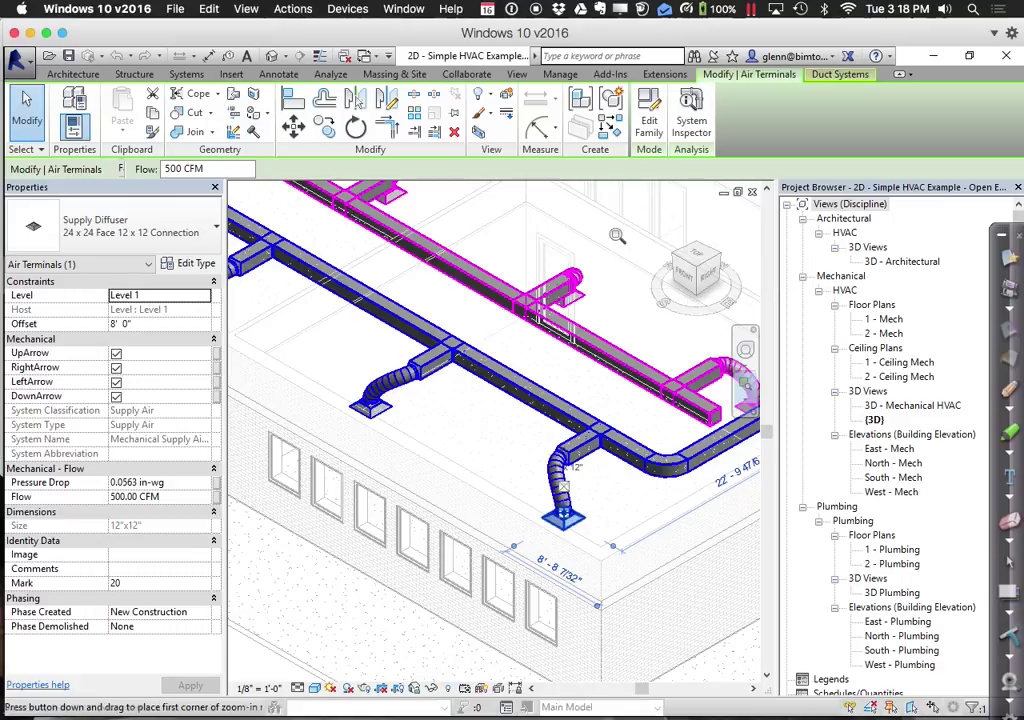
pyautogui.press('Escape')
pyautogui.press('Escape')
pyautogui.press('z')
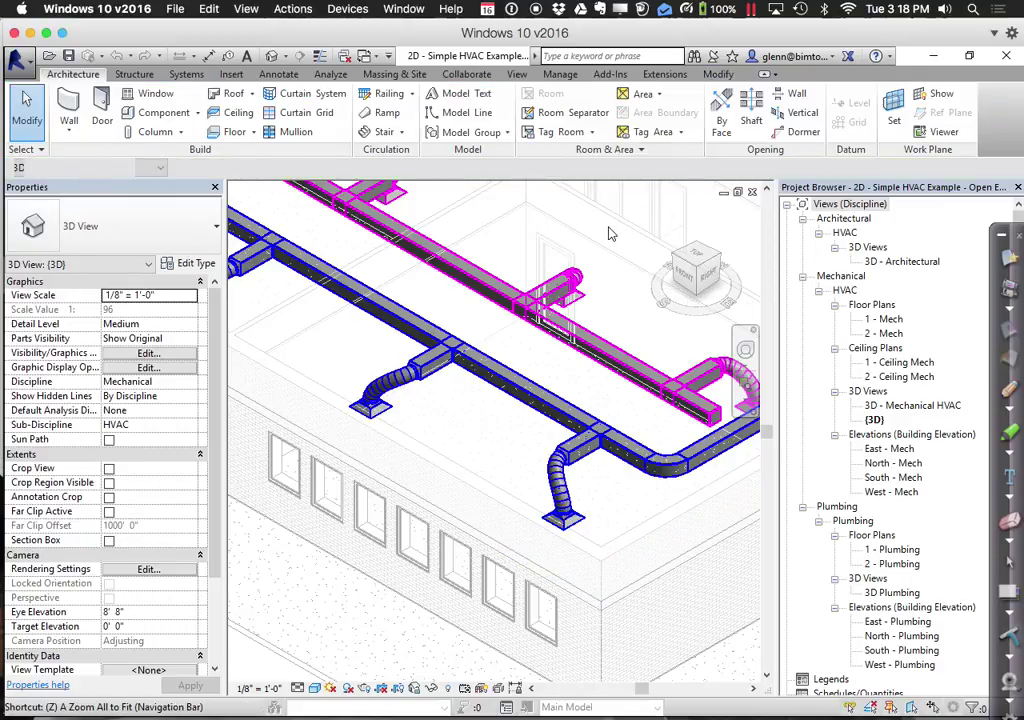
pyautogui.press('a')
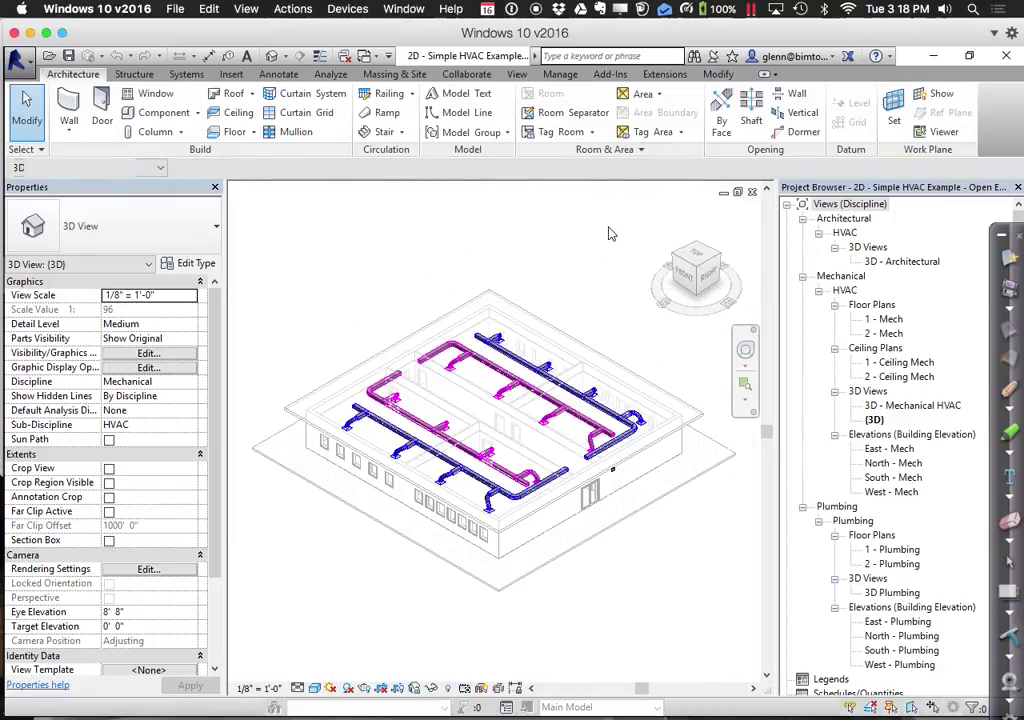
pyautogui.click(746, 384)
pyautogui.moveTo(213, 203); pyautogui.dragTo(688, 587)
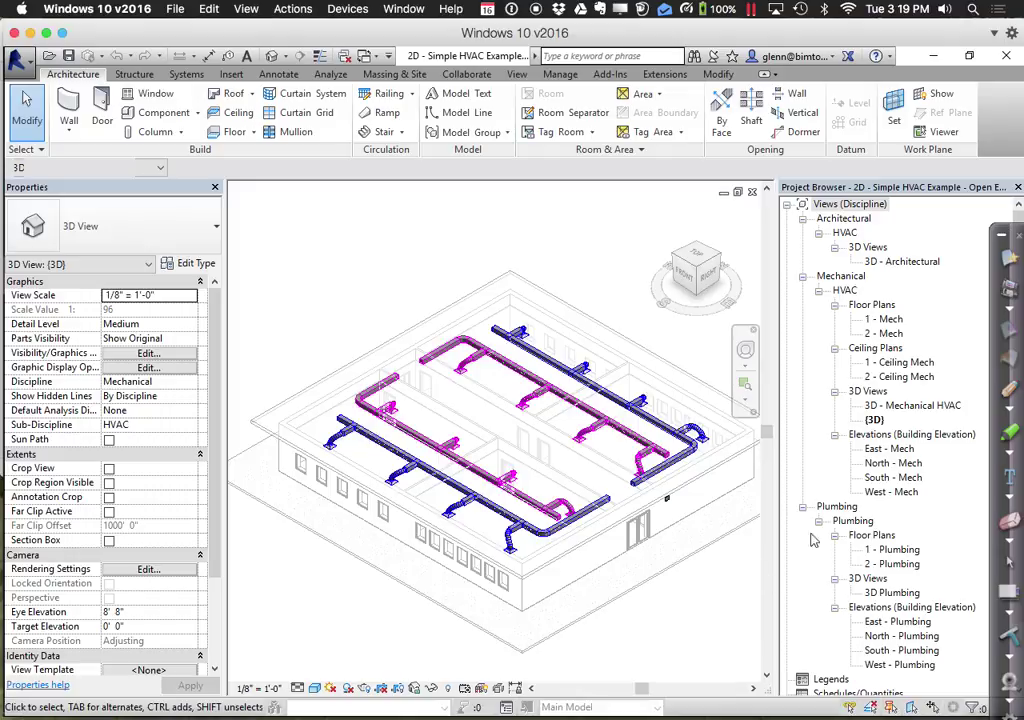
pyautogui.click(745, 384)
pyautogui.moveTo(252, 243); pyautogui.dragTo(600, 546)
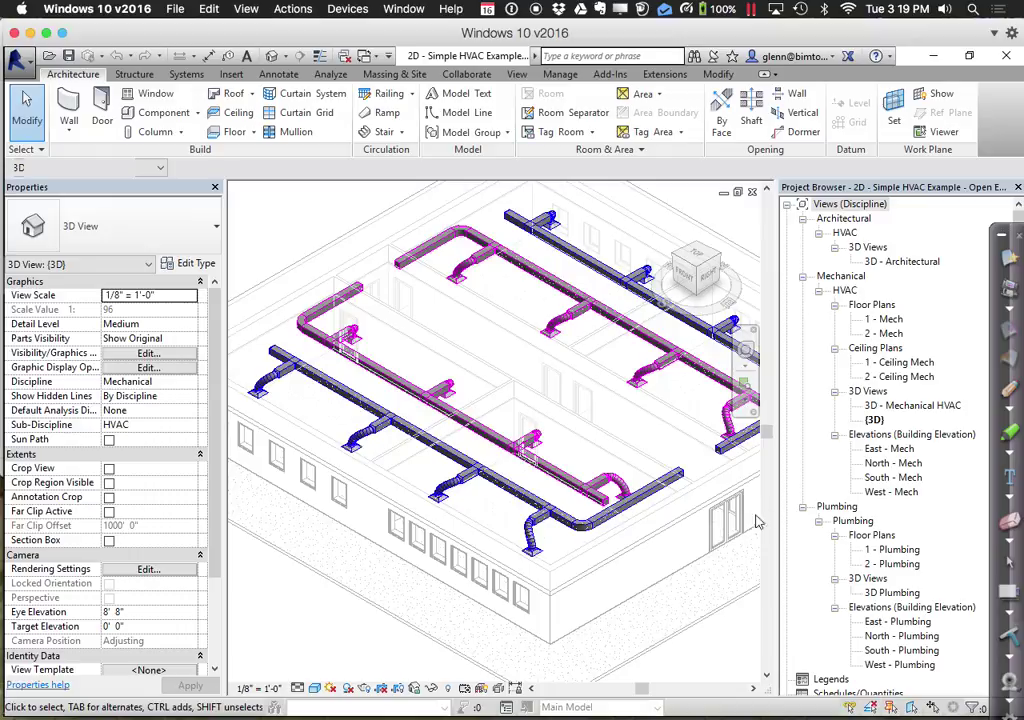
# - Open the 1 - Ceiling Mech ceiling plan at the southeast room's supply and return diffusers
pyautogui.doubleClick(888, 366)
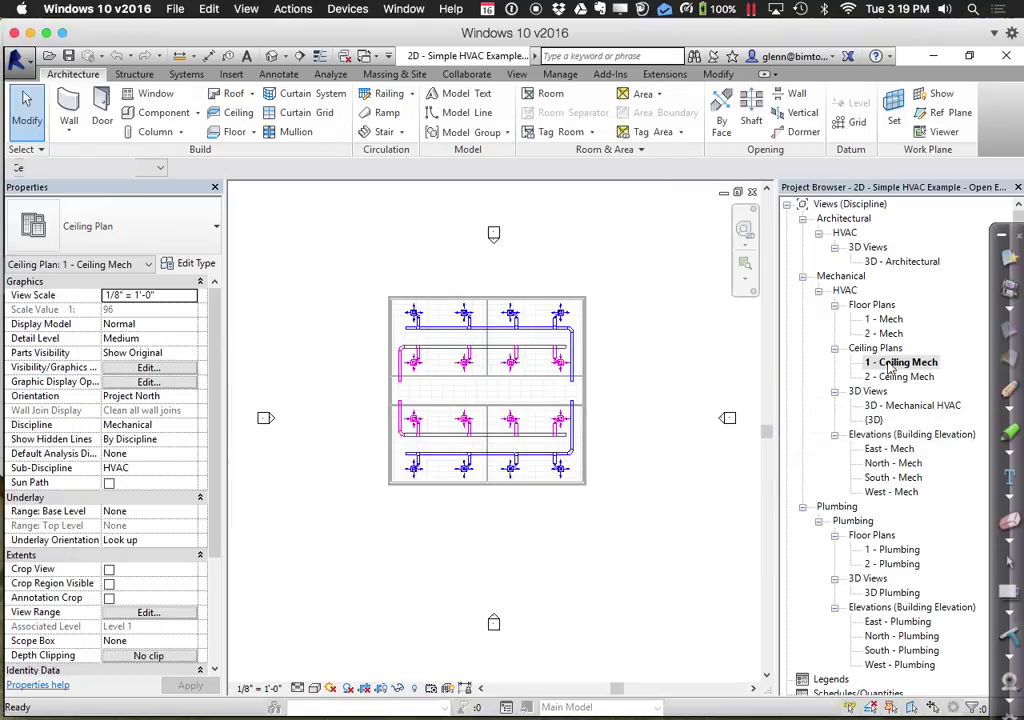
pyautogui.click(744, 263)
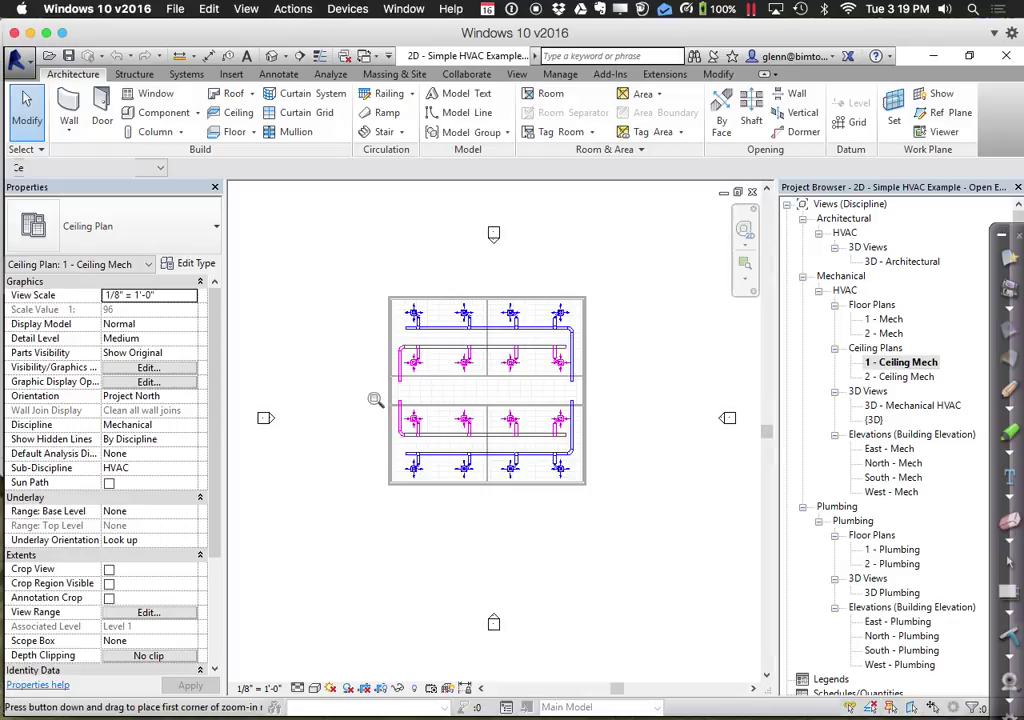
pyautogui.moveTo(375, 400); pyautogui.dragTo(680, 532)
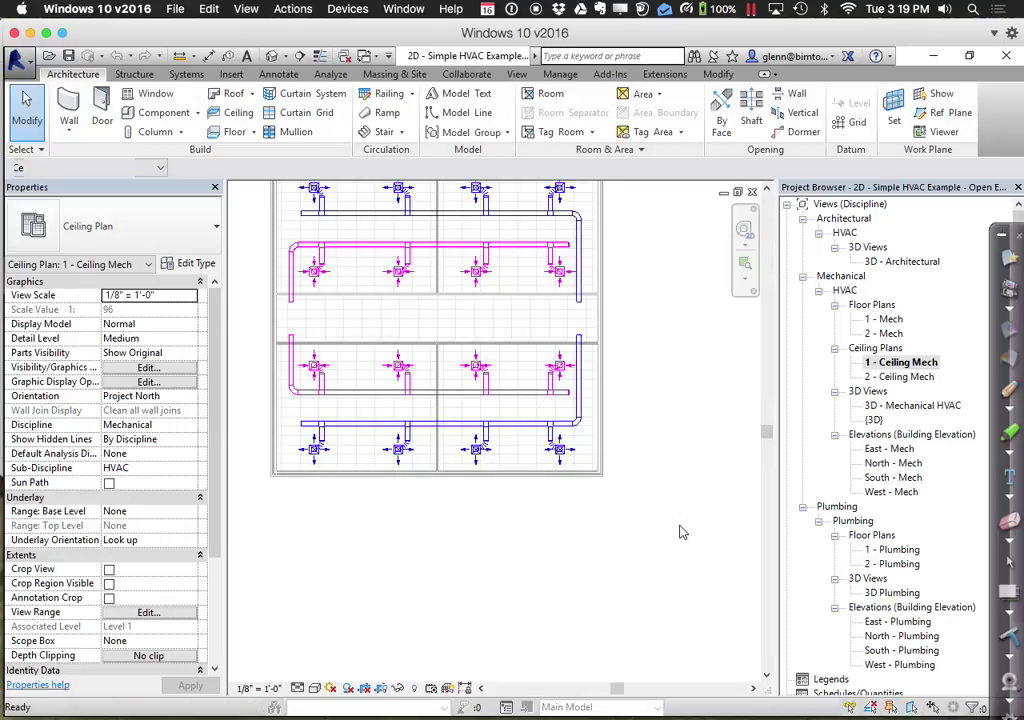
pyautogui.click(744, 263)
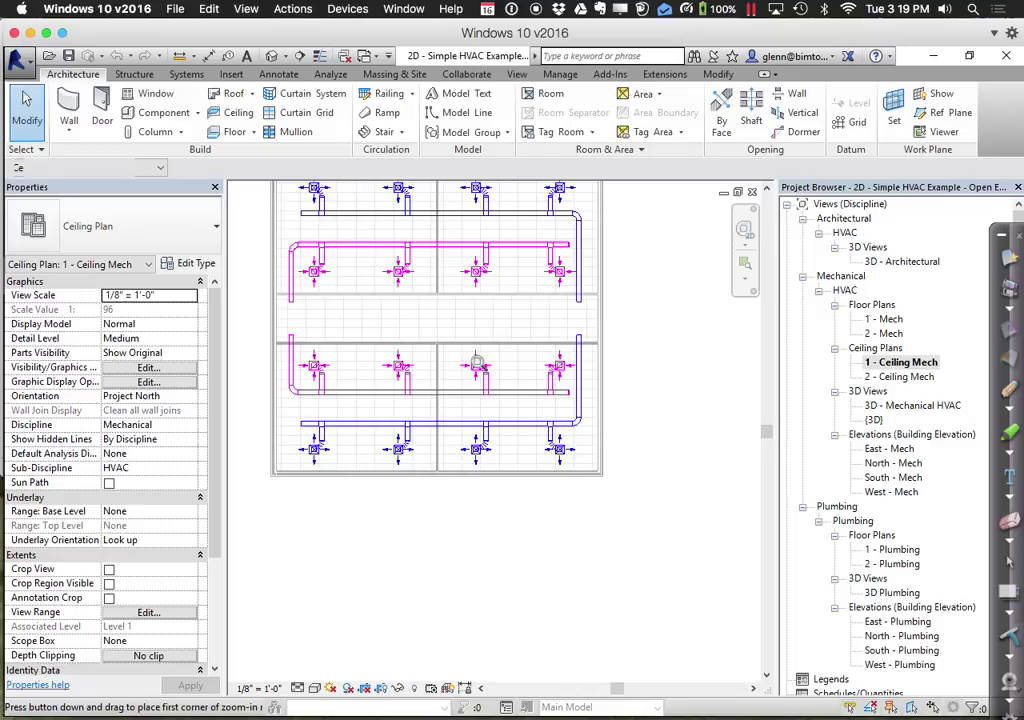
pyautogui.moveTo(424, 331); pyautogui.dragTo(662, 524)
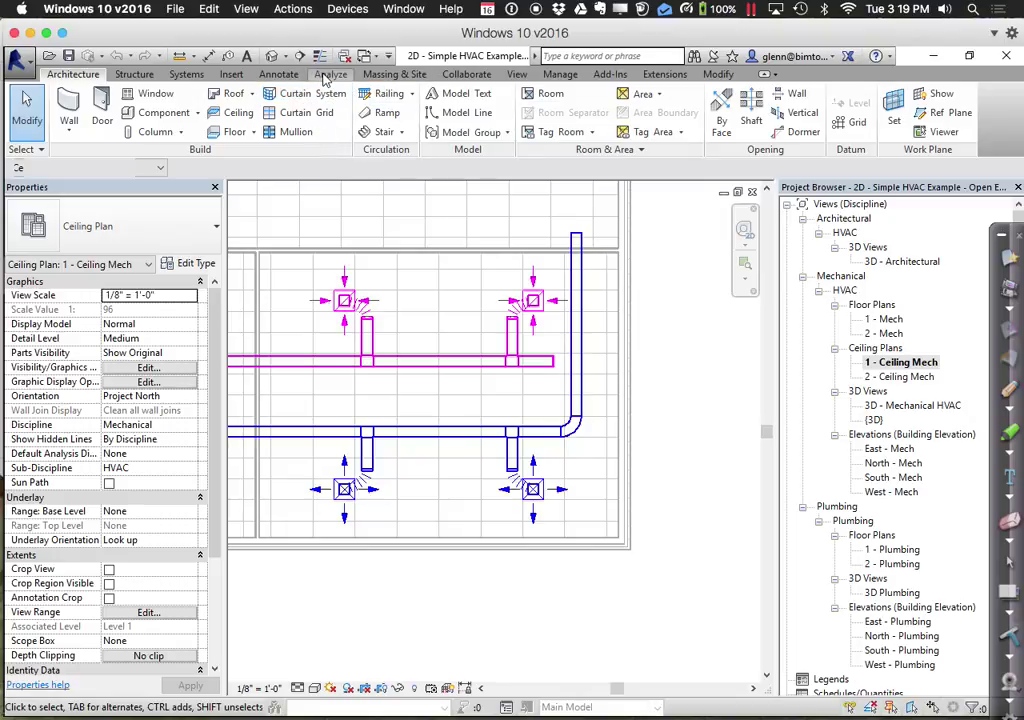
# - Place a 24 x 24 Face 12 x 12 Connection supply diffuser at 8' 0" offset between the southeast room's two supply diffusers
pyautogui.click(200, 77)
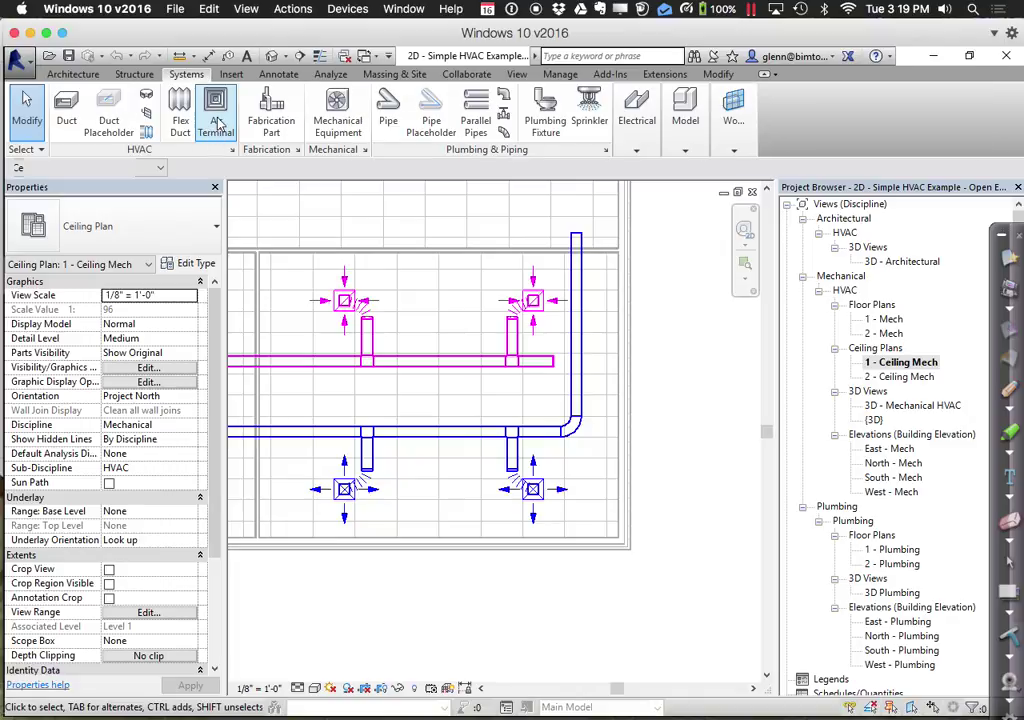
pyautogui.click(216, 112)
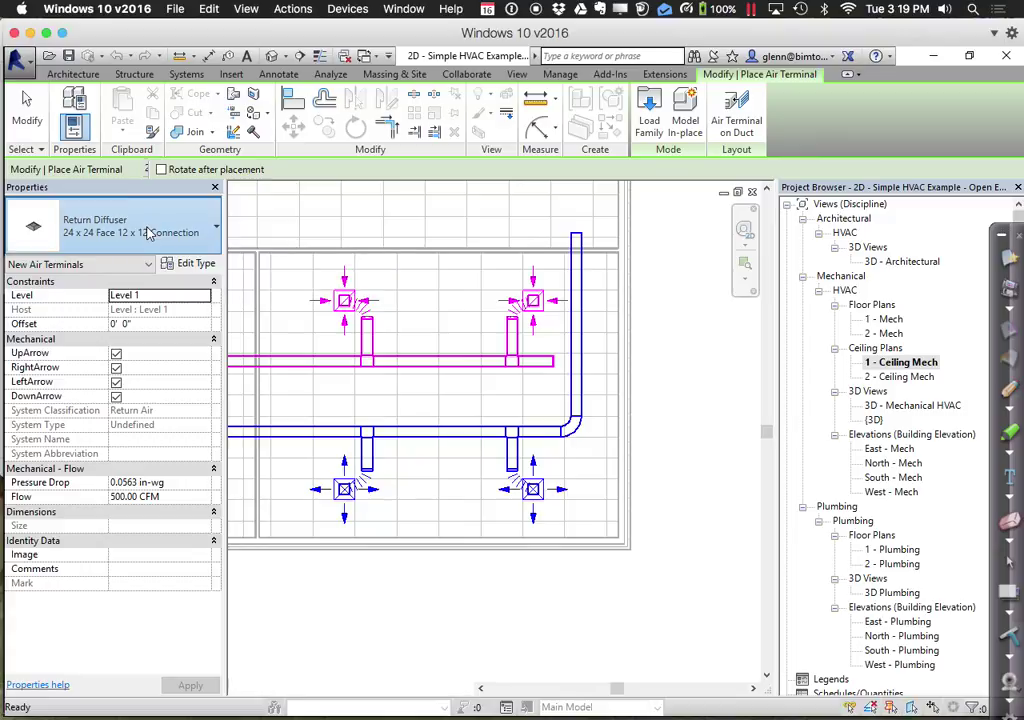
pyautogui.click(147, 232)
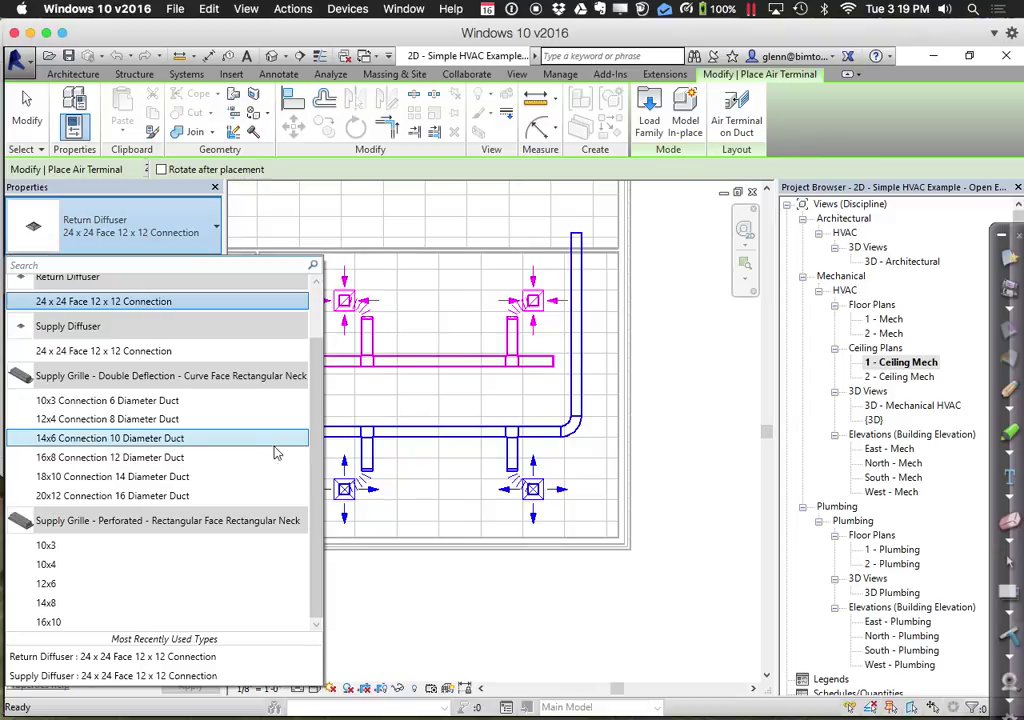
pyautogui.click(160, 352)
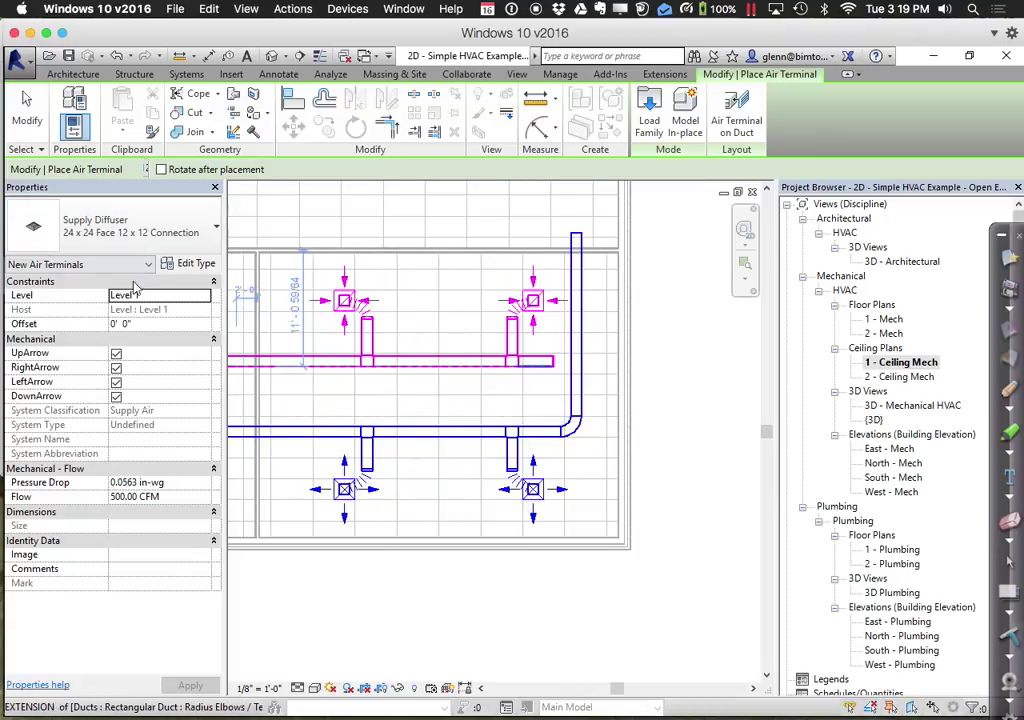
pyautogui.click(150, 324)
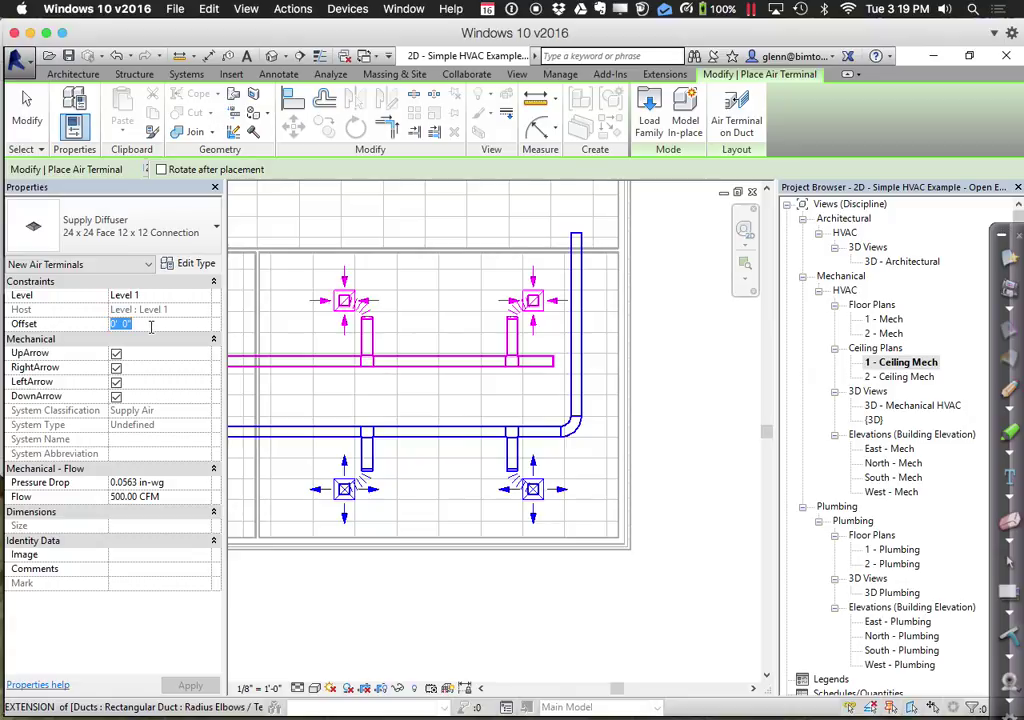
pyautogui.write('8')
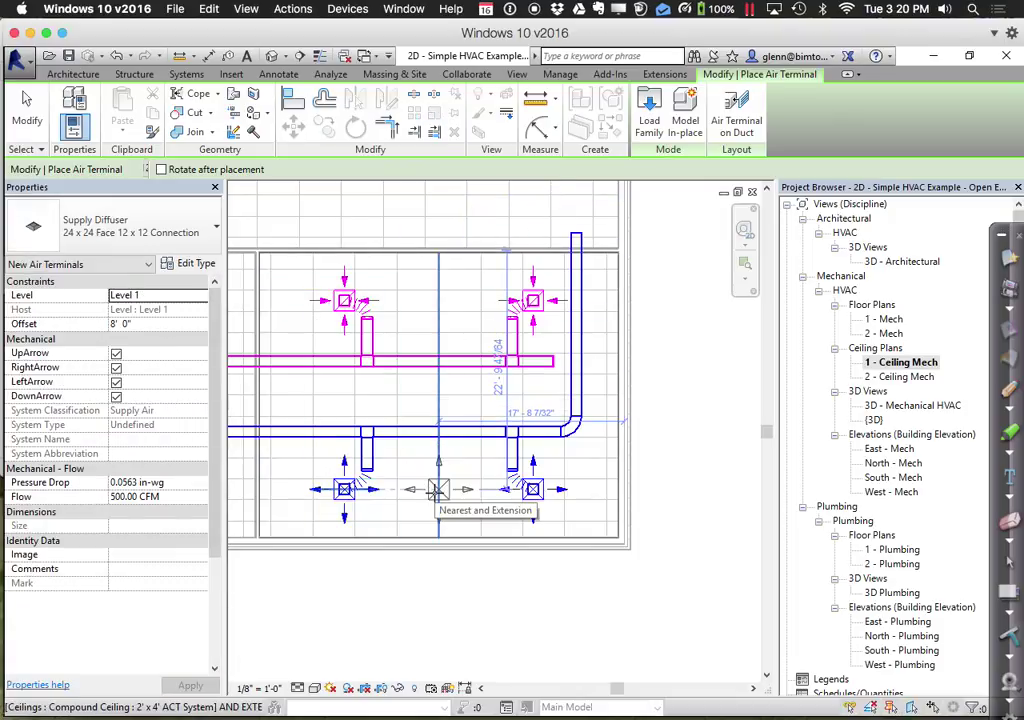
pyautogui.click(437, 489)
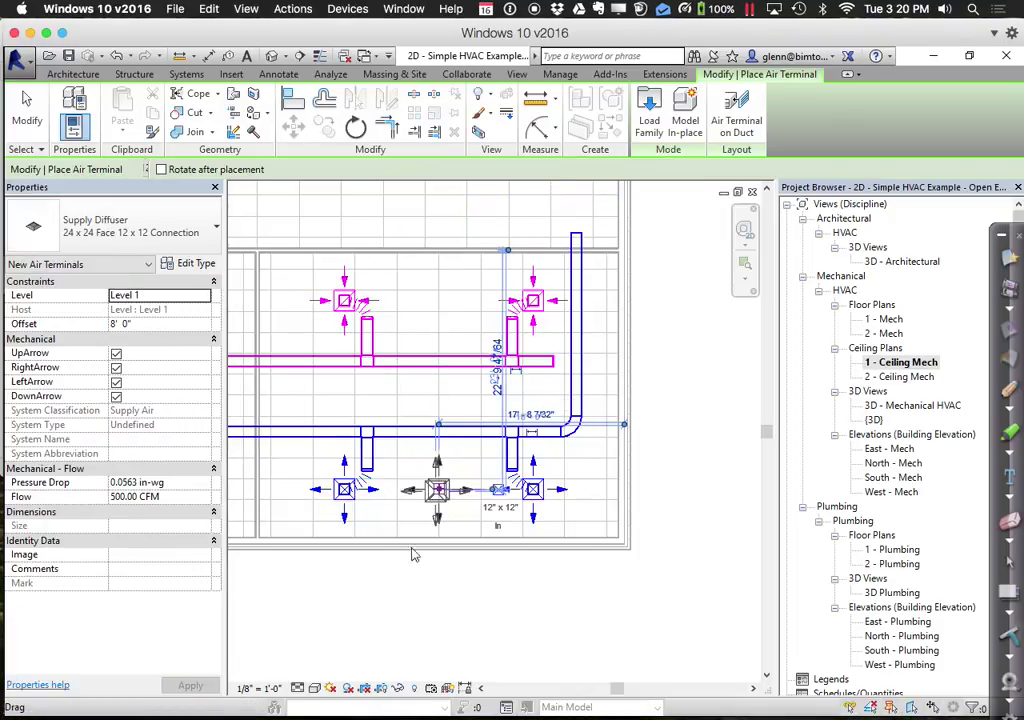
# - Place a matching supply diffuser midway between the two supply diffusers in the southwest room and finish placing air terminals
pyautogui.click(482, 689)
pyautogui.click(482, 689)
pyautogui.click(482, 689)
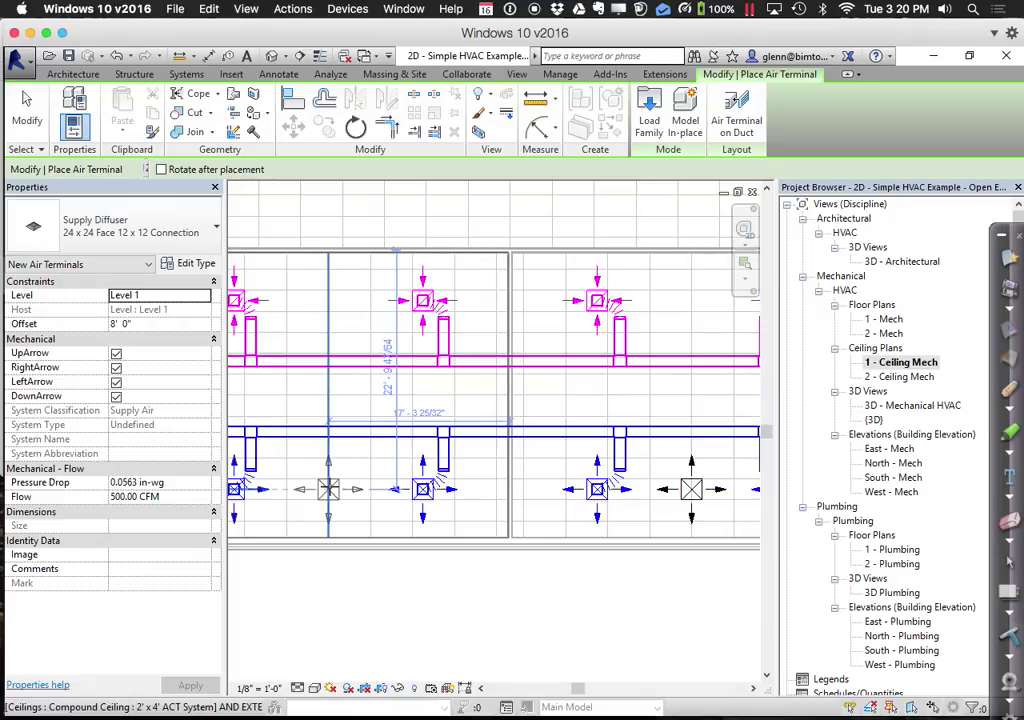
pyautogui.click(329, 489)
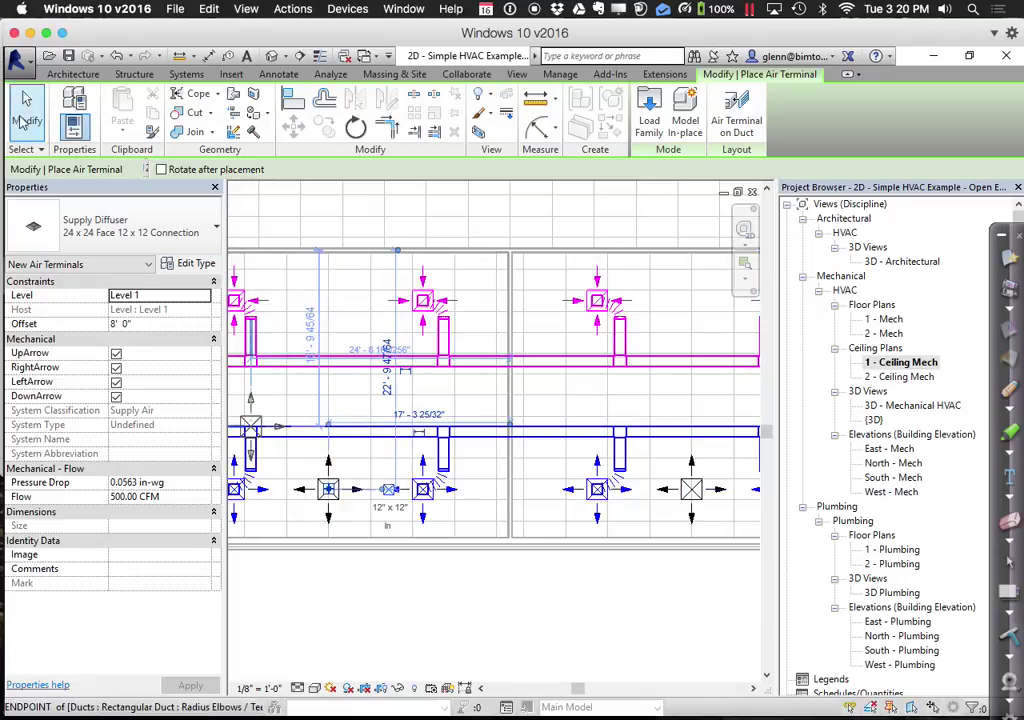
pyautogui.click(26, 115)
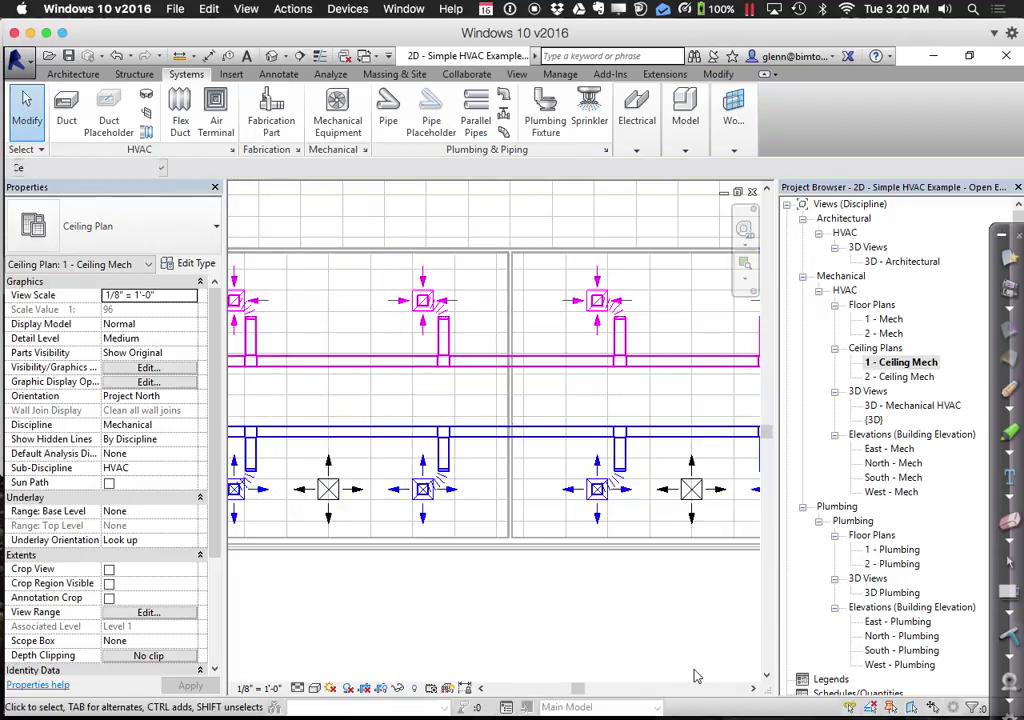
# - Connect the new southeast-room supply diffuser into the adjacent blue supply duct using Connect Into
pyautogui.click(753, 688)
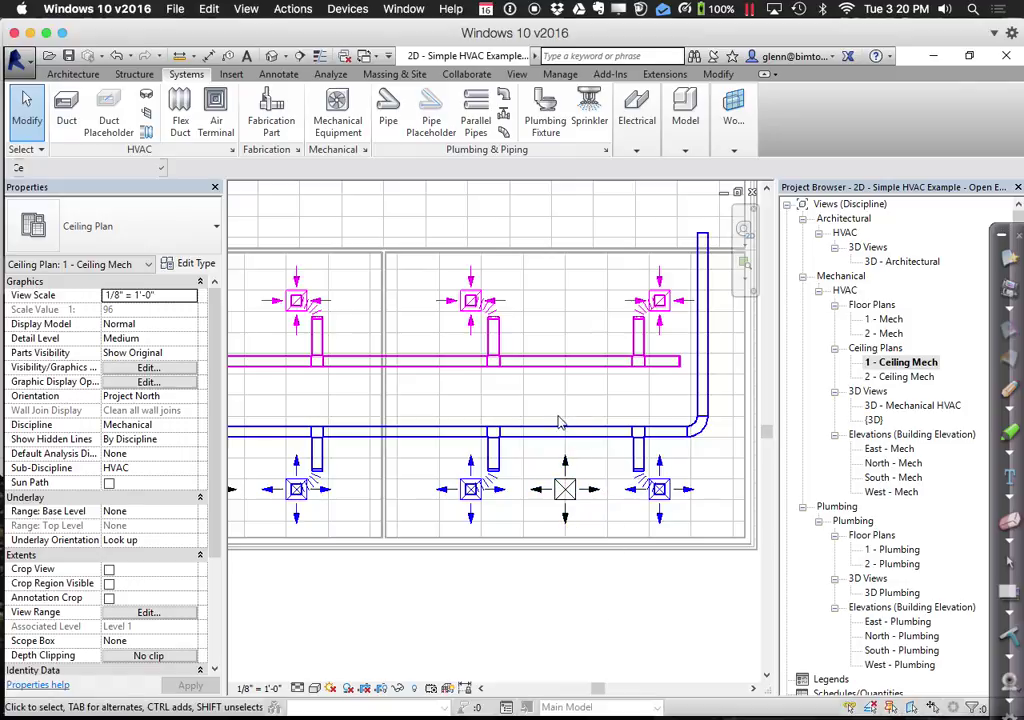
pyautogui.click(565, 490)
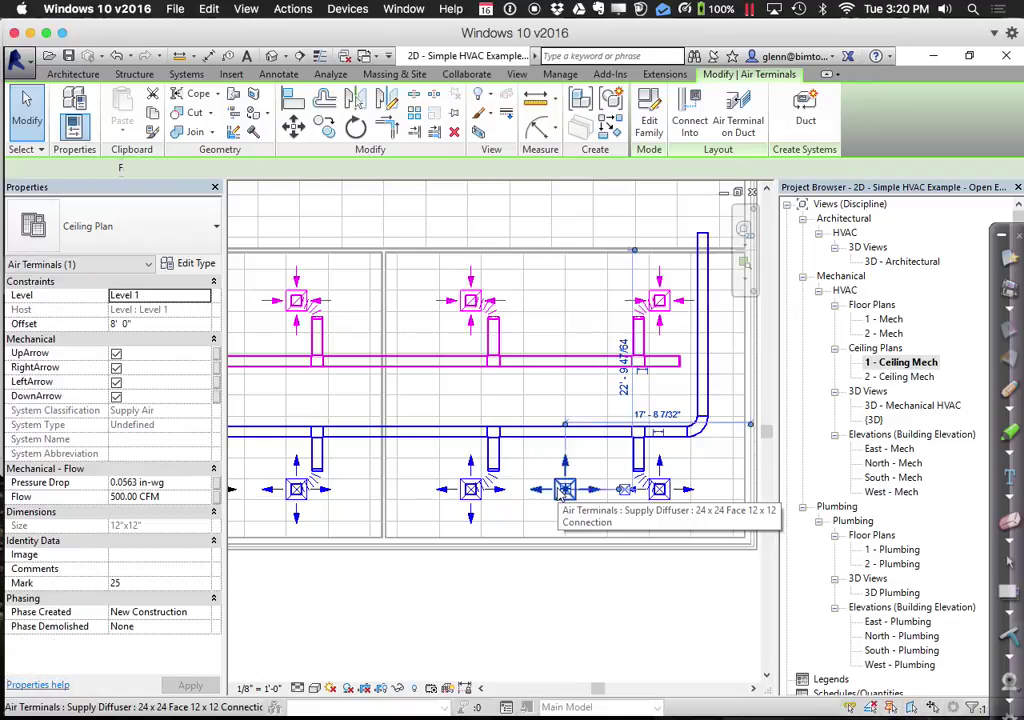
pyautogui.click(690, 115)
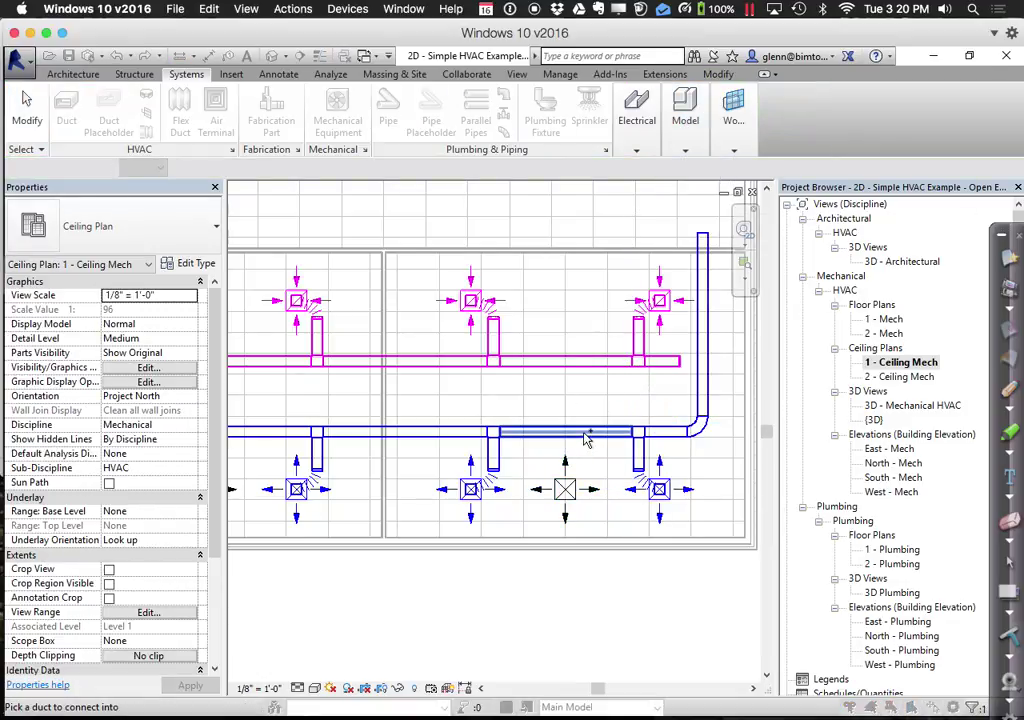
pyautogui.click(586, 436)
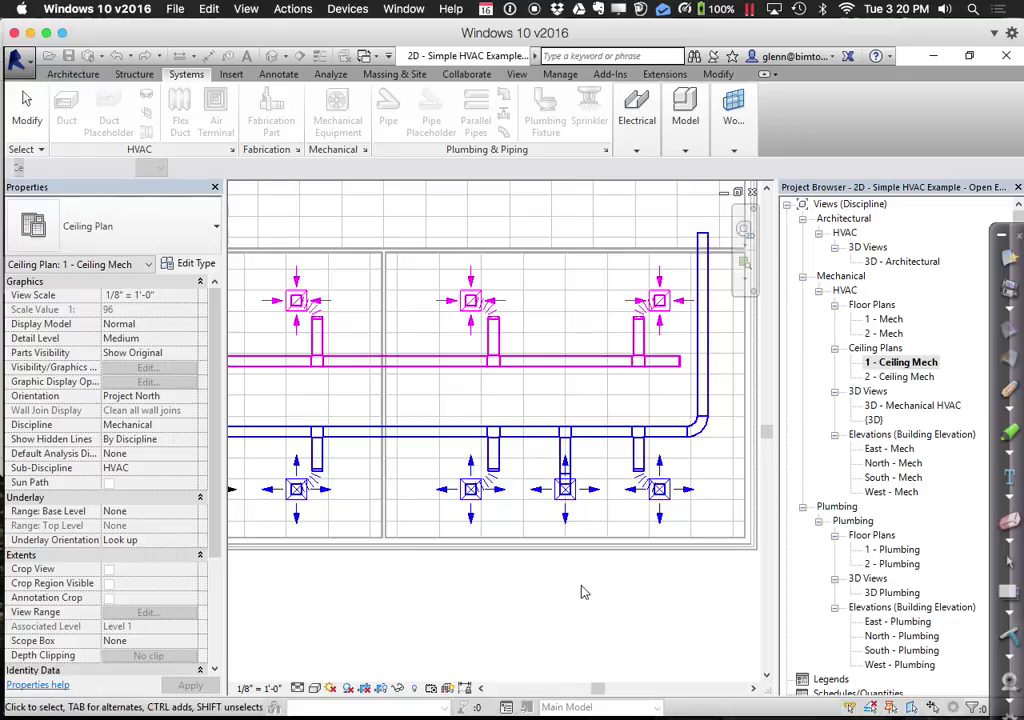
# - Connect the new southwest-room supply diffuser into the blue supply main using Connect Into
pyautogui.click(480, 688)
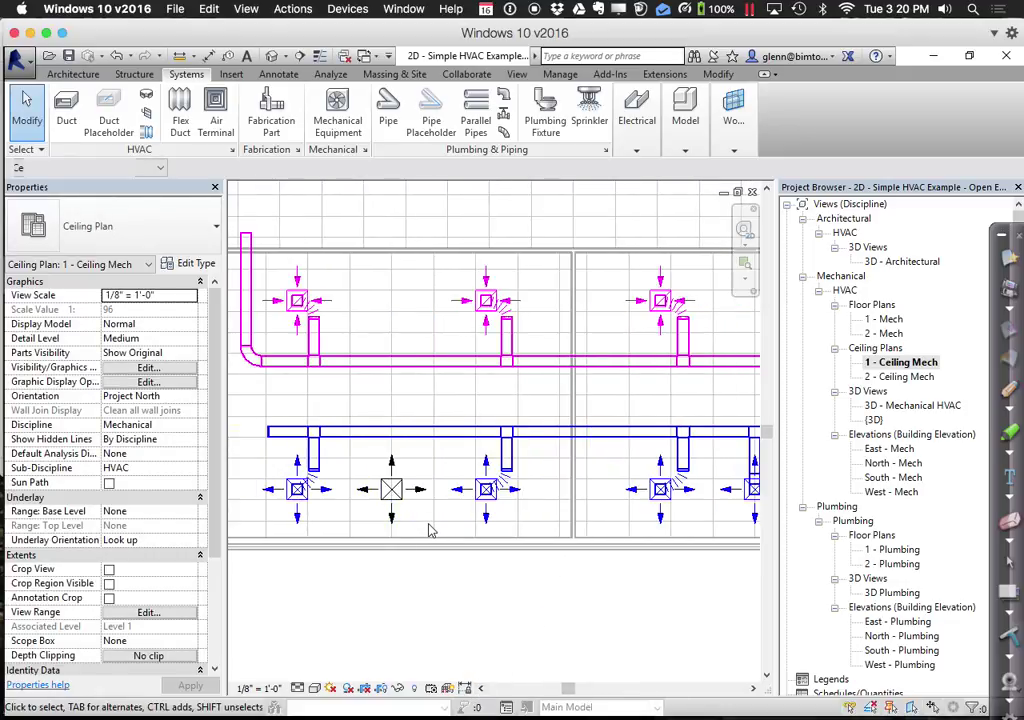
pyautogui.click(398, 495)
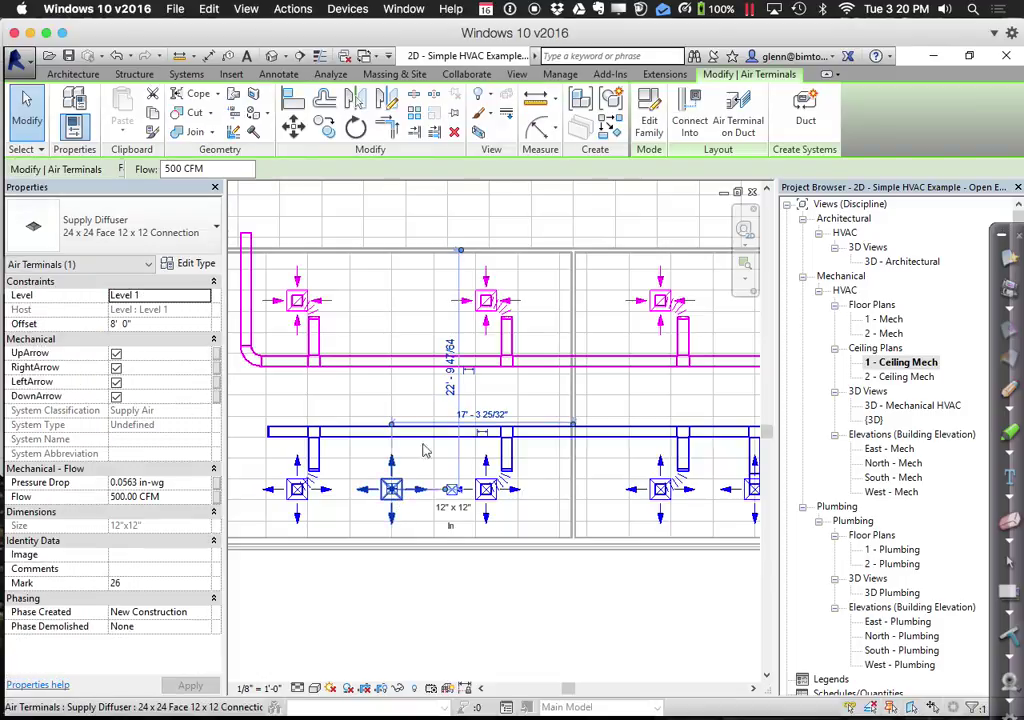
pyautogui.click(690, 120)
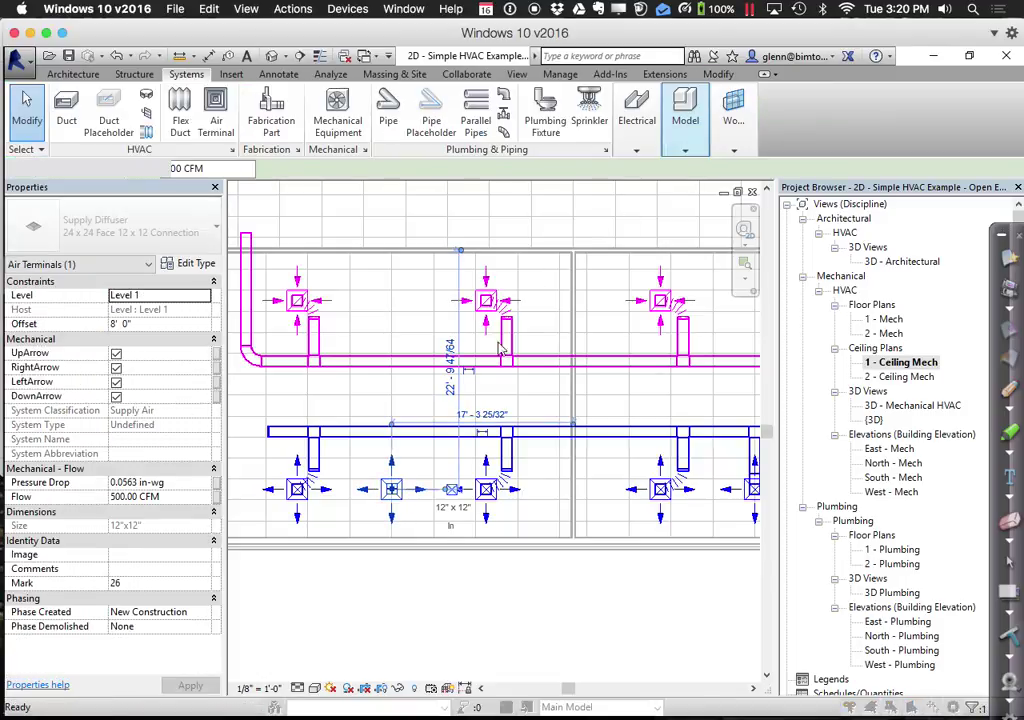
pyautogui.click(427, 436)
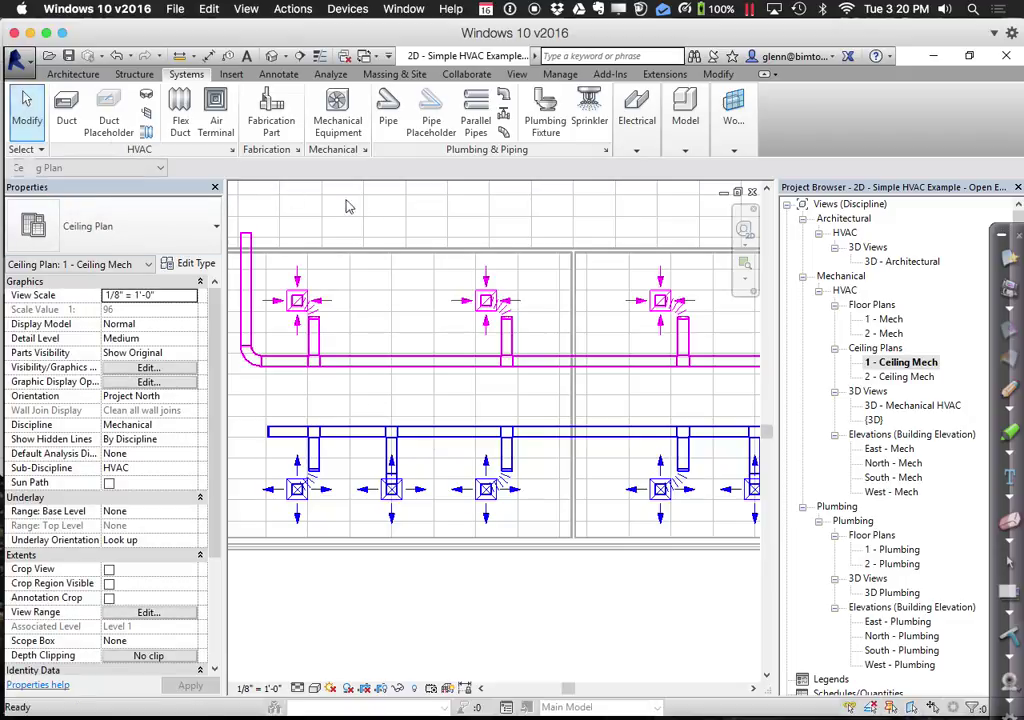
# - In the 3D view, delete the elbow and the short vertical duct above the new supply diffuser nearest the building corner
pyautogui.click(270, 56)
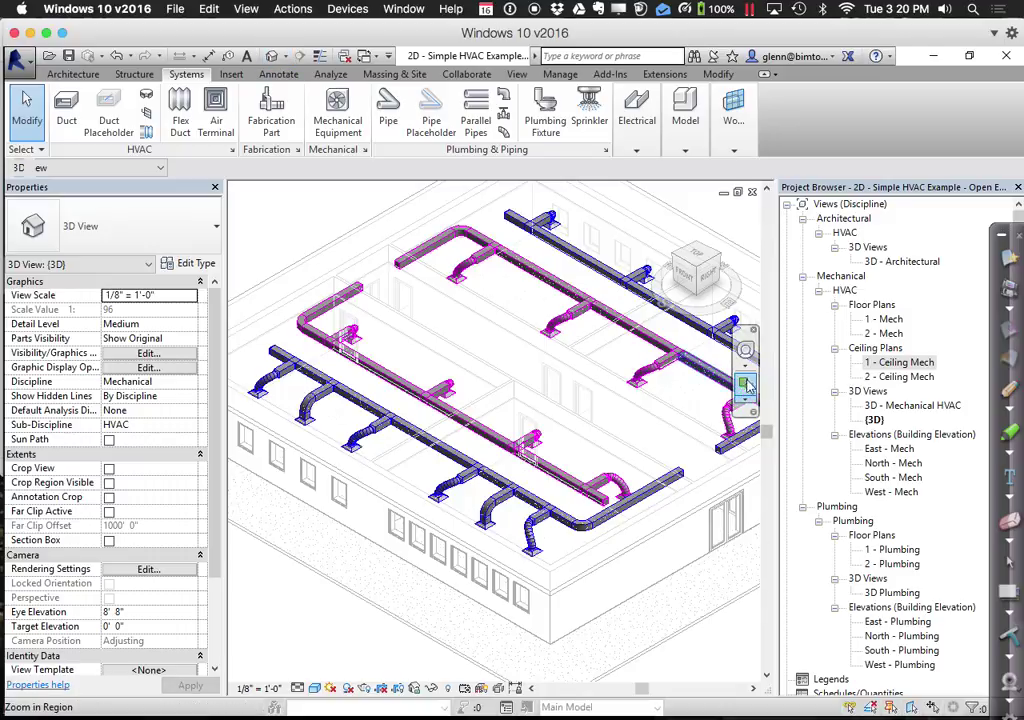
pyautogui.click(745, 388)
pyautogui.moveTo(332, 350); pyautogui.dragTo(618, 618)
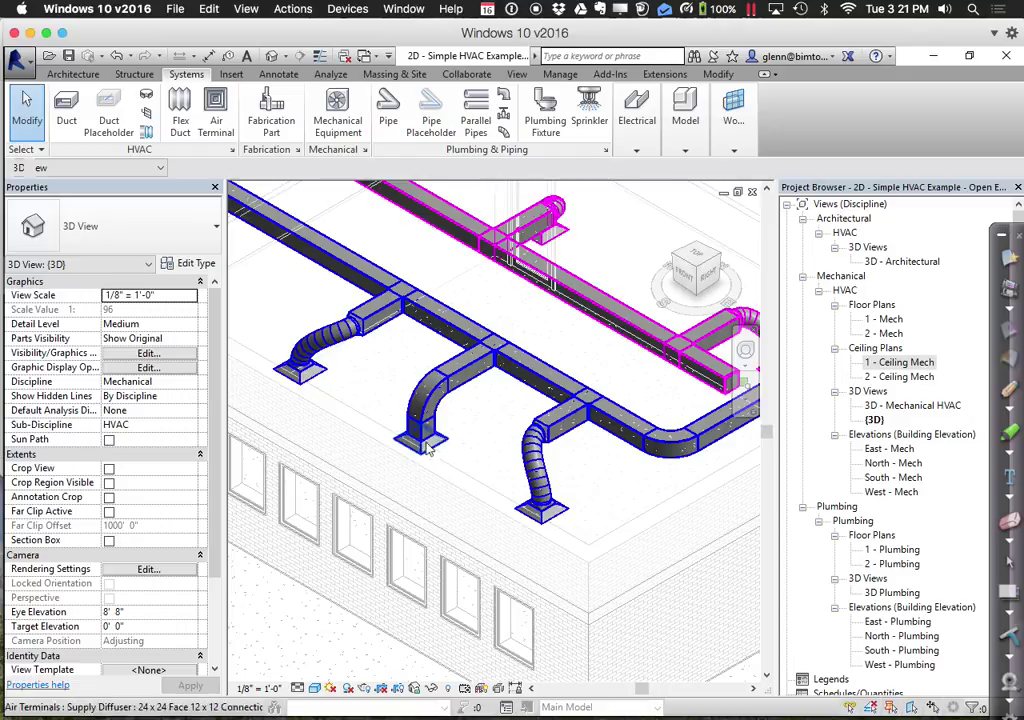
pyautogui.click(437, 428)
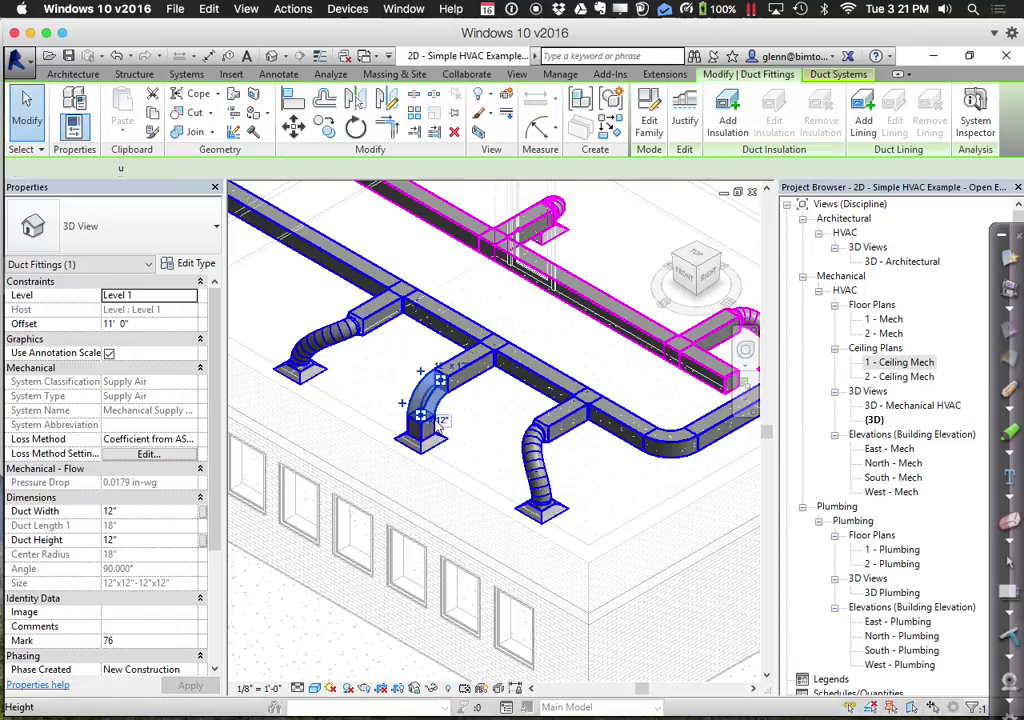
pyautogui.press('Delete')
pyautogui.click(425, 445)
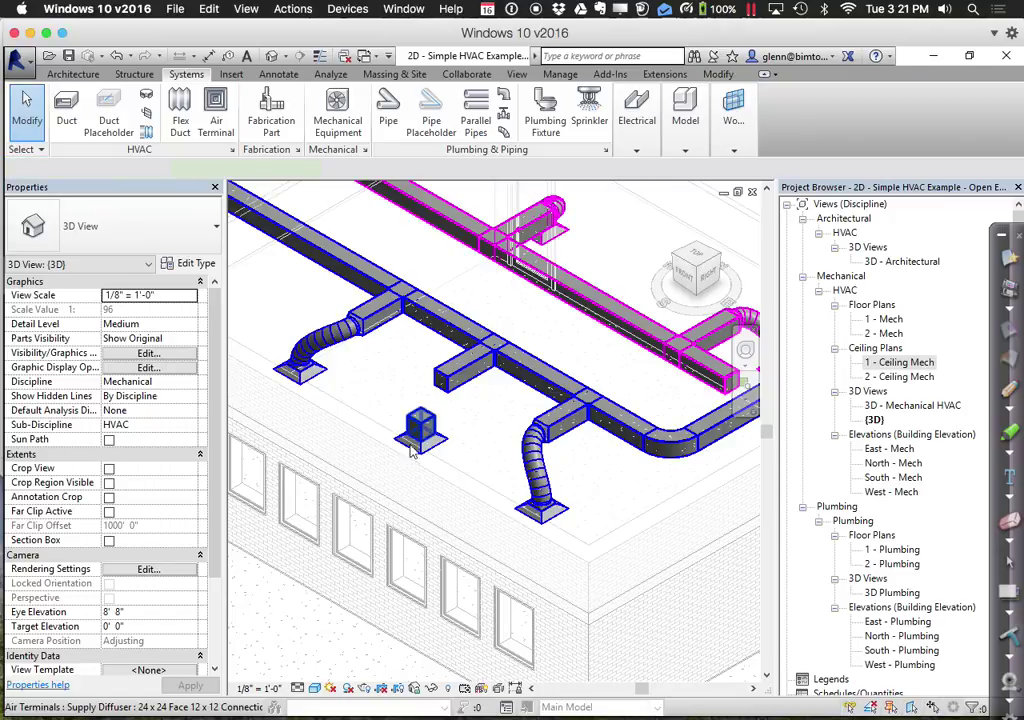
pyautogui.press('Delete')
# - Set the disconnected supply diffuser's offset to 11' 0" and clear the selection
pyautogui.click(424, 446)
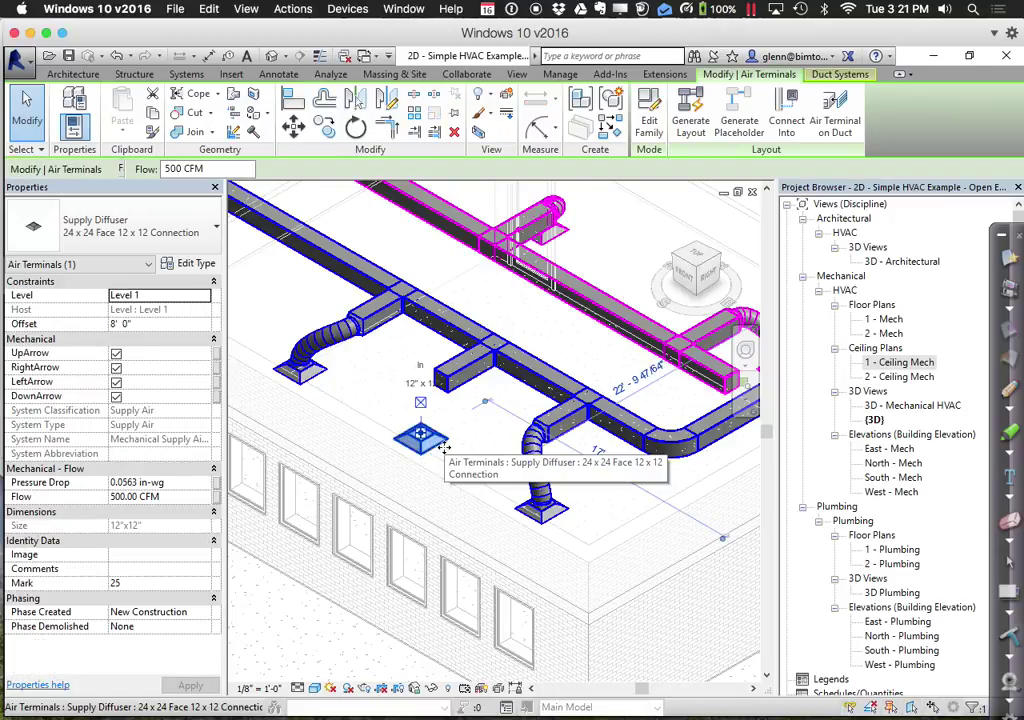
pyautogui.click(137, 324)
pyautogui.moveTo(137, 324); pyautogui.dragTo(30, 324)
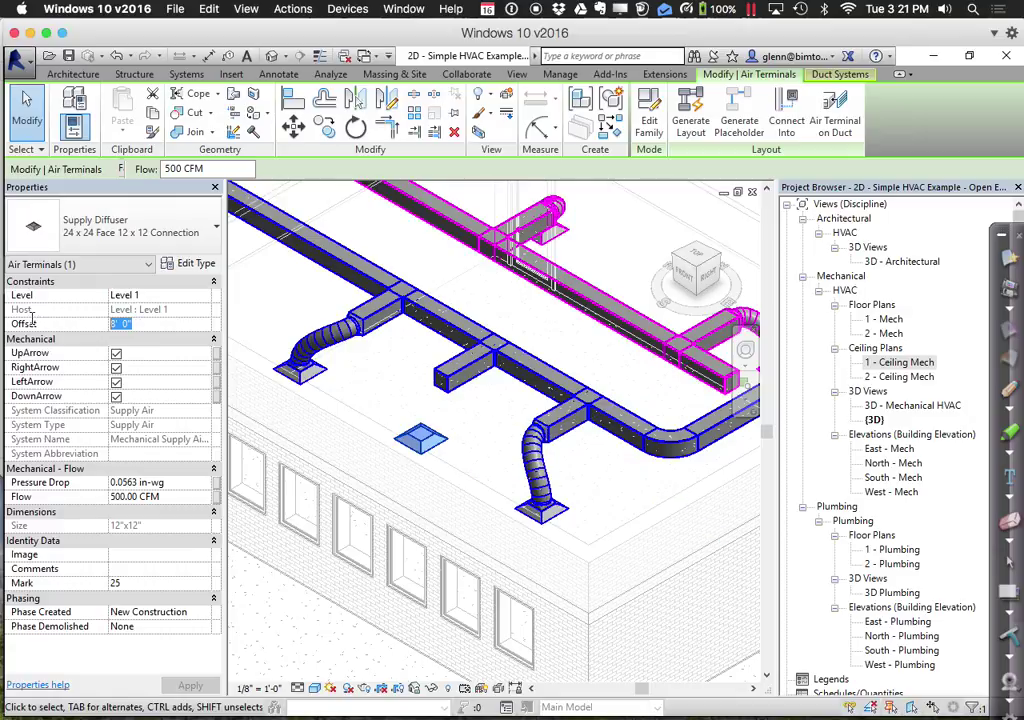
pyautogui.write('11')
pyautogui.press('Return')
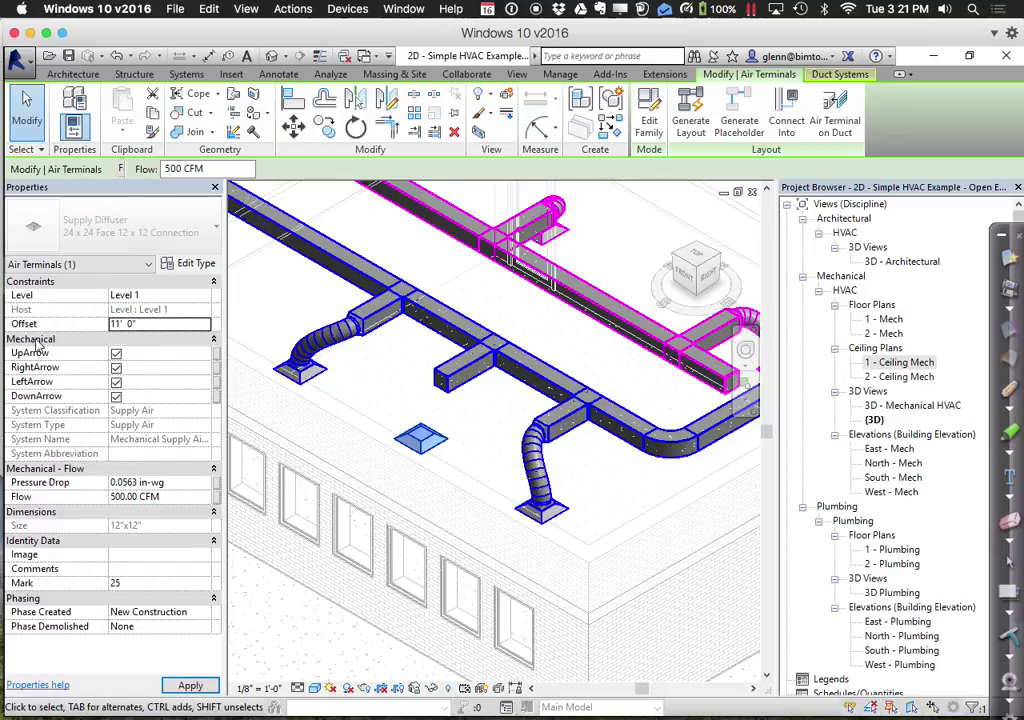
pyautogui.press('Escape')
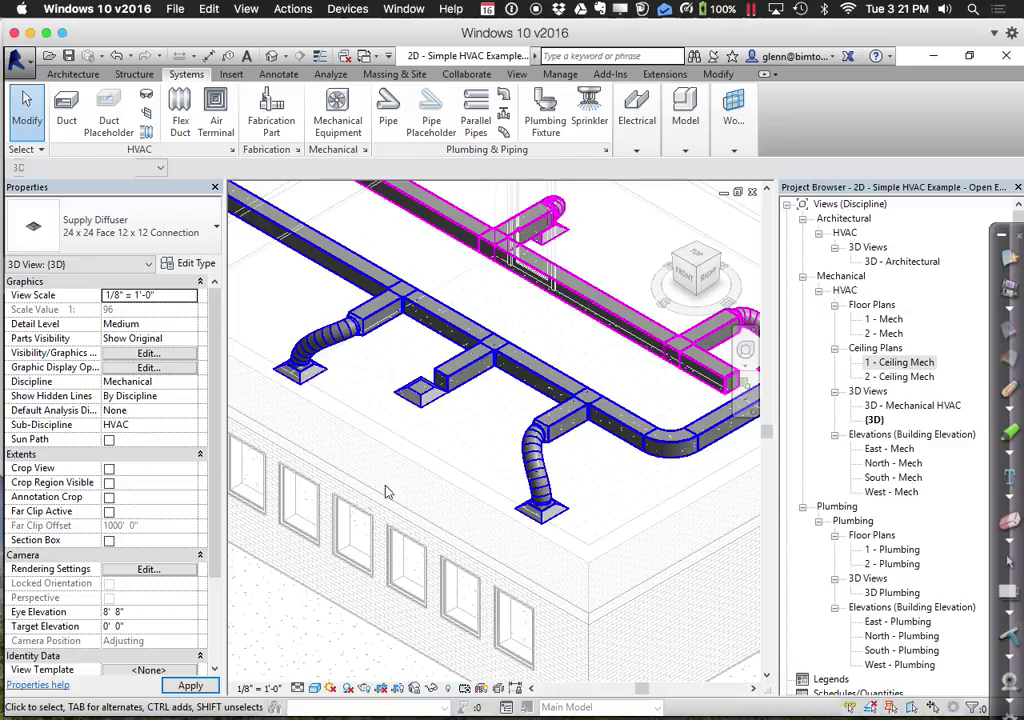
# - Try to connect the raised supply diffuser into the short branch duct beside it using Connect Into
pyautogui.click(422, 398)
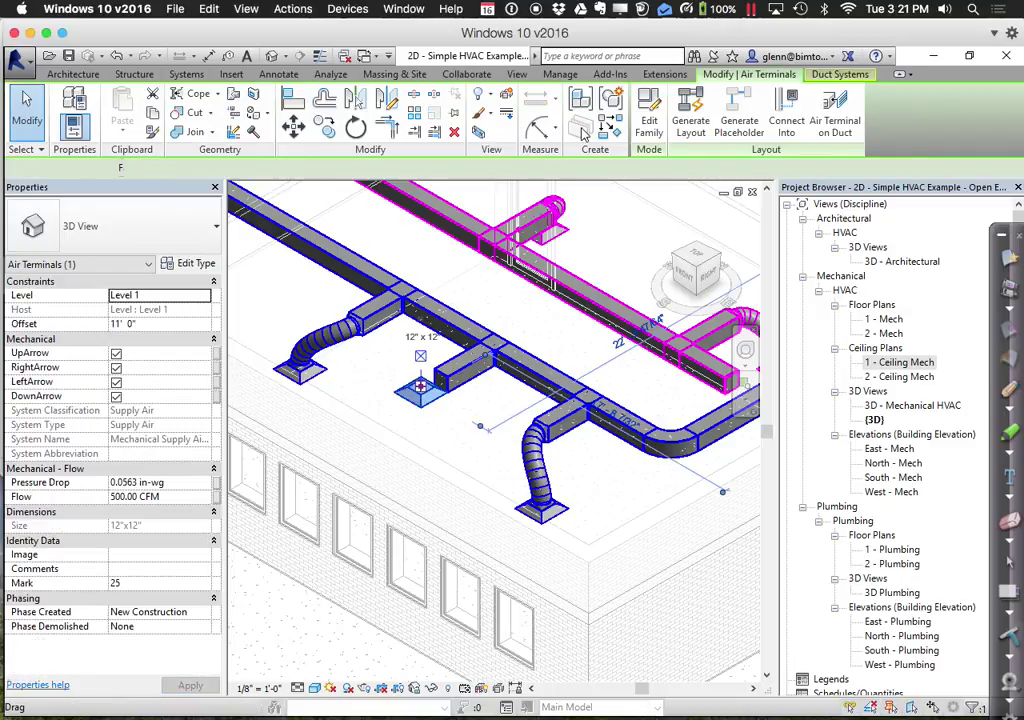
pyautogui.click(798, 118)
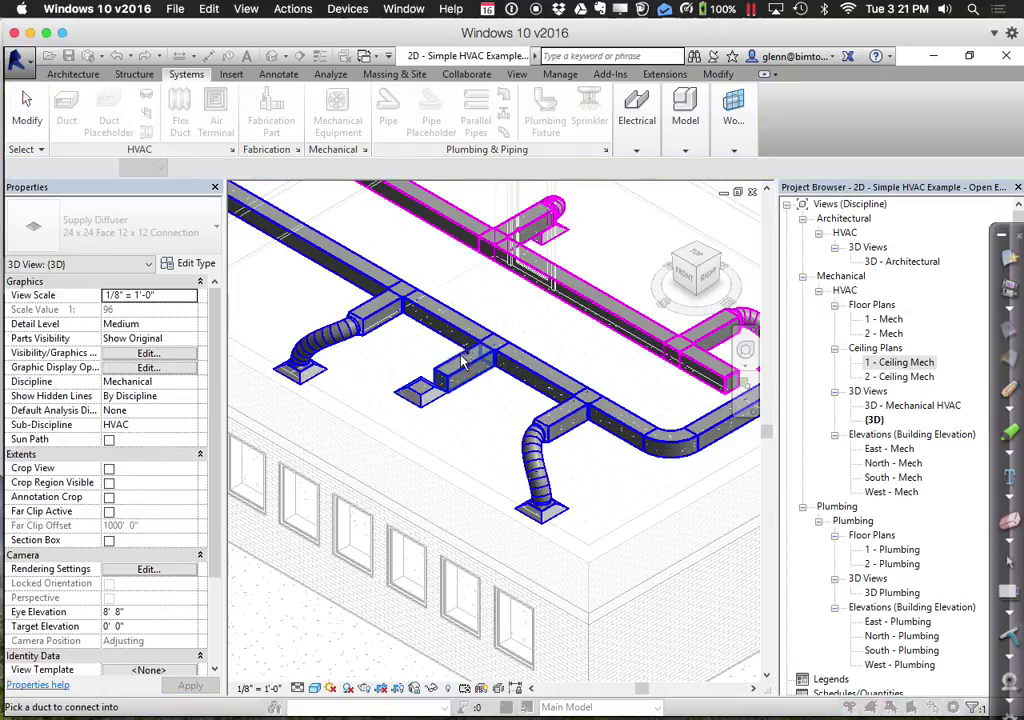
pyautogui.click(462, 377)
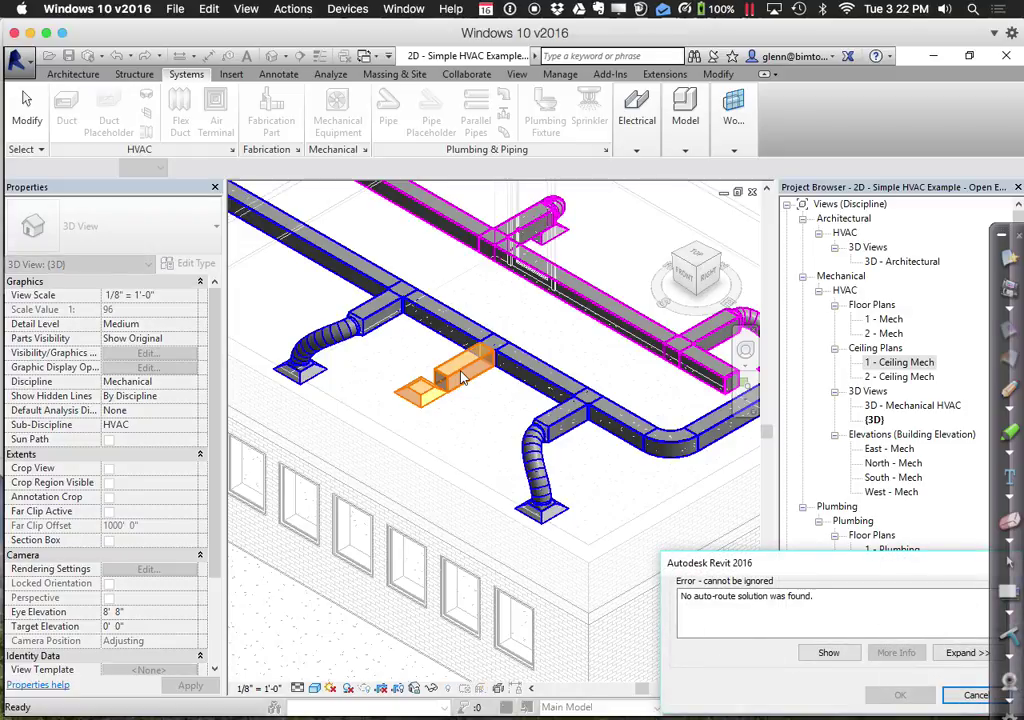